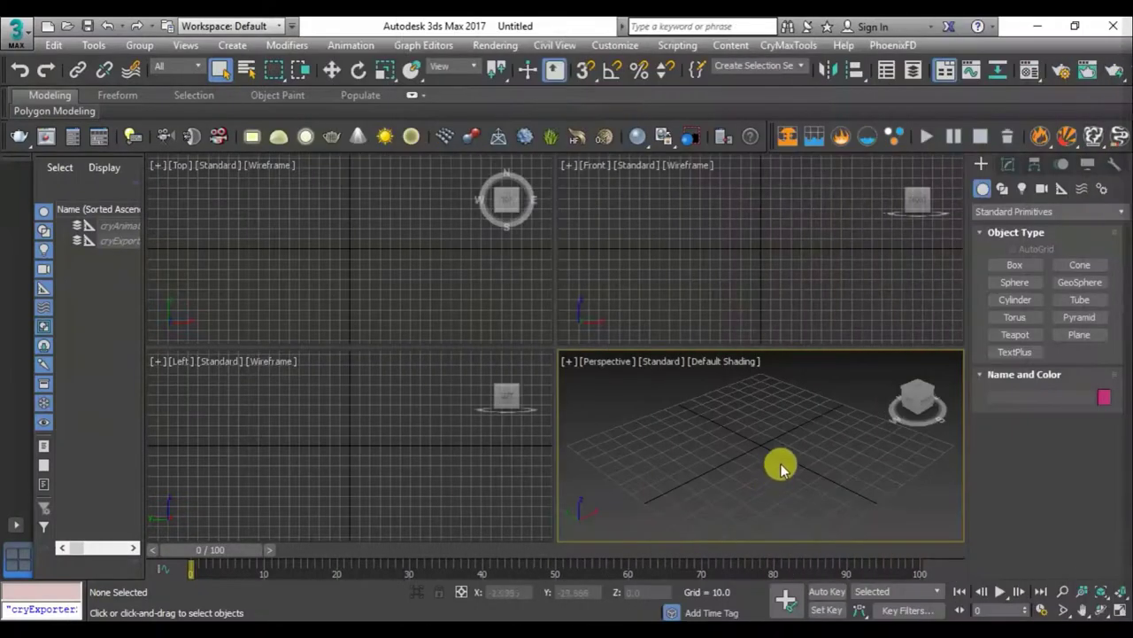
- Activate the Line tool under Shapes > Splines in the Create panel
left_click(1003, 187)
left_click(1015, 278)
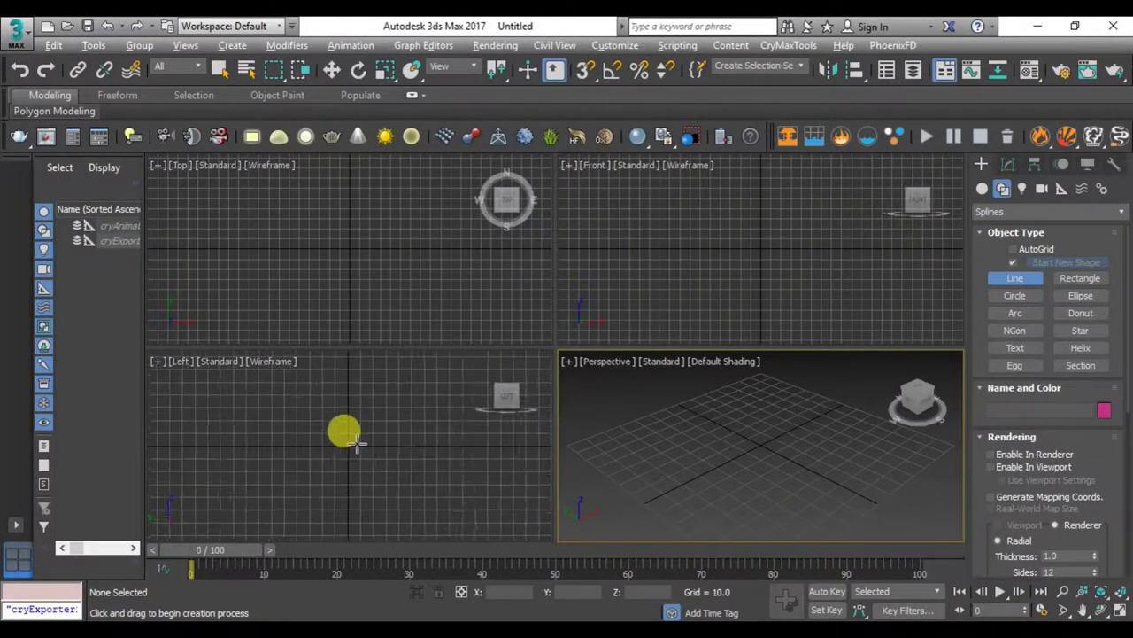
- Maximize the Left viewport and draw the profile's bottom edge, from the first point to the lower right corner
key("alt+w")
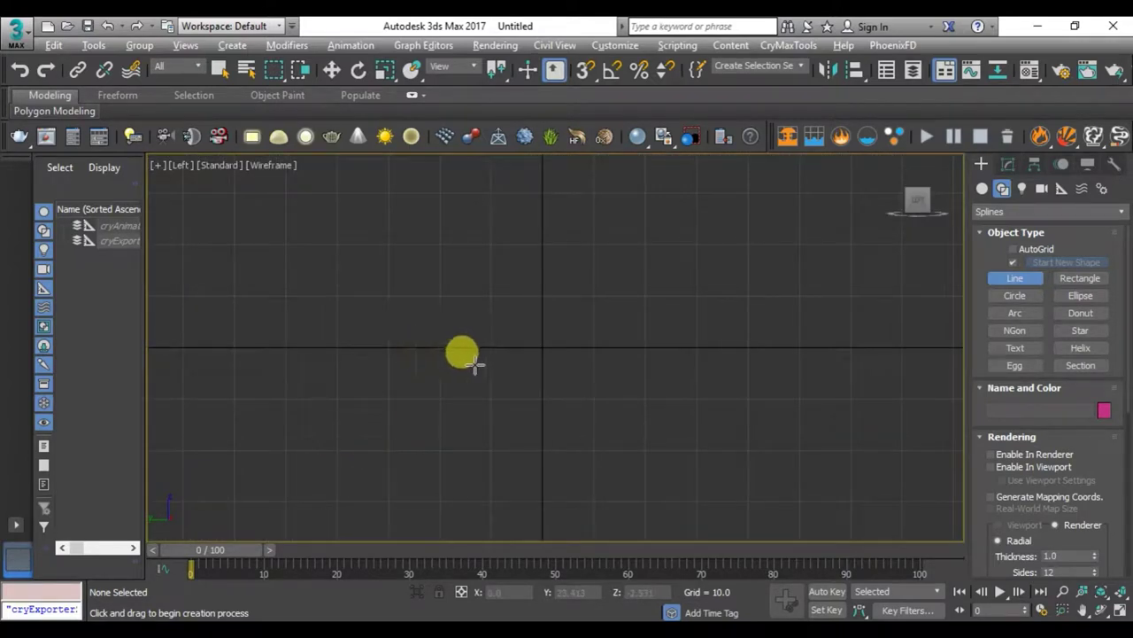
middle_click_drag(521, 326, 489, 455)
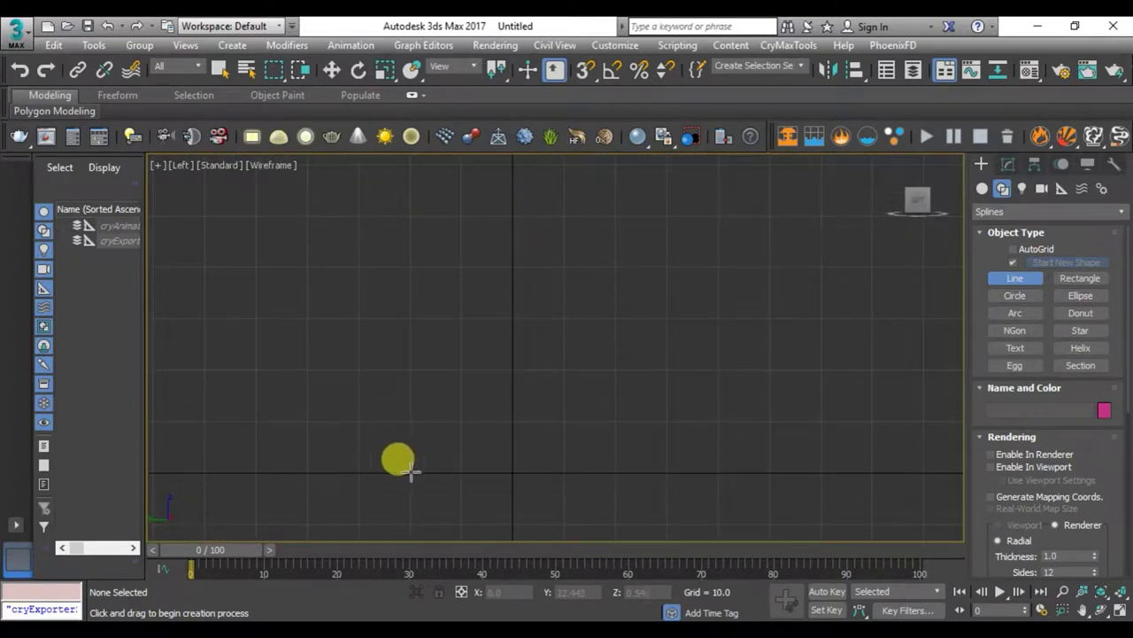
left_click(410, 472)
left_click(666, 478)
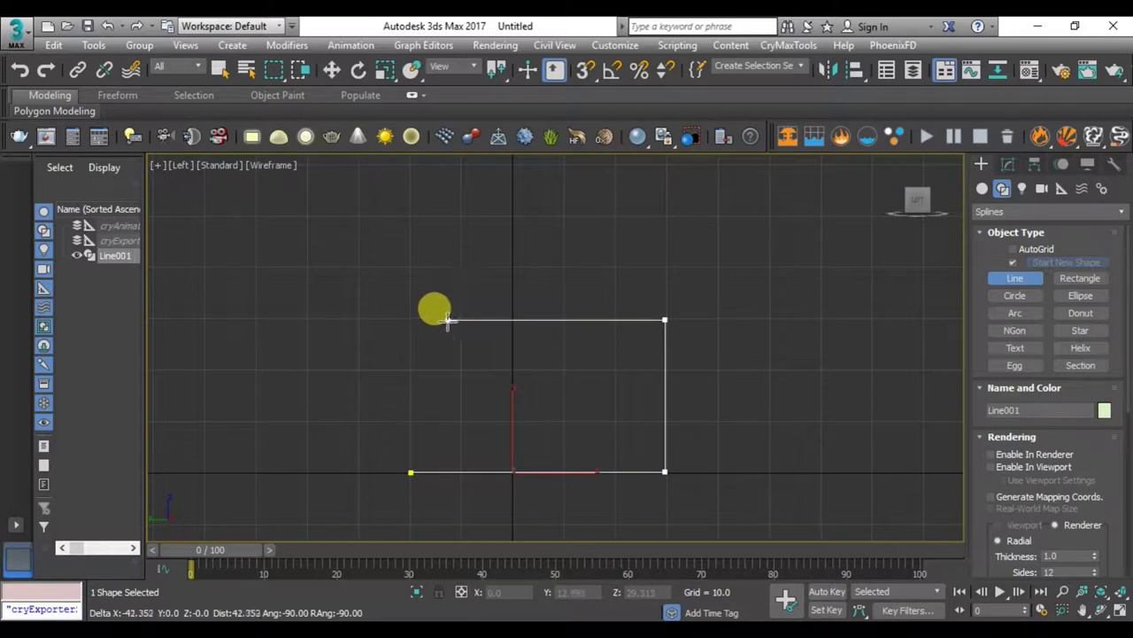
- Extend Line001 with further corners up to the top of the slanted segment
left_click(447, 320)
middle_click_drag(380, 240, 433, 383)
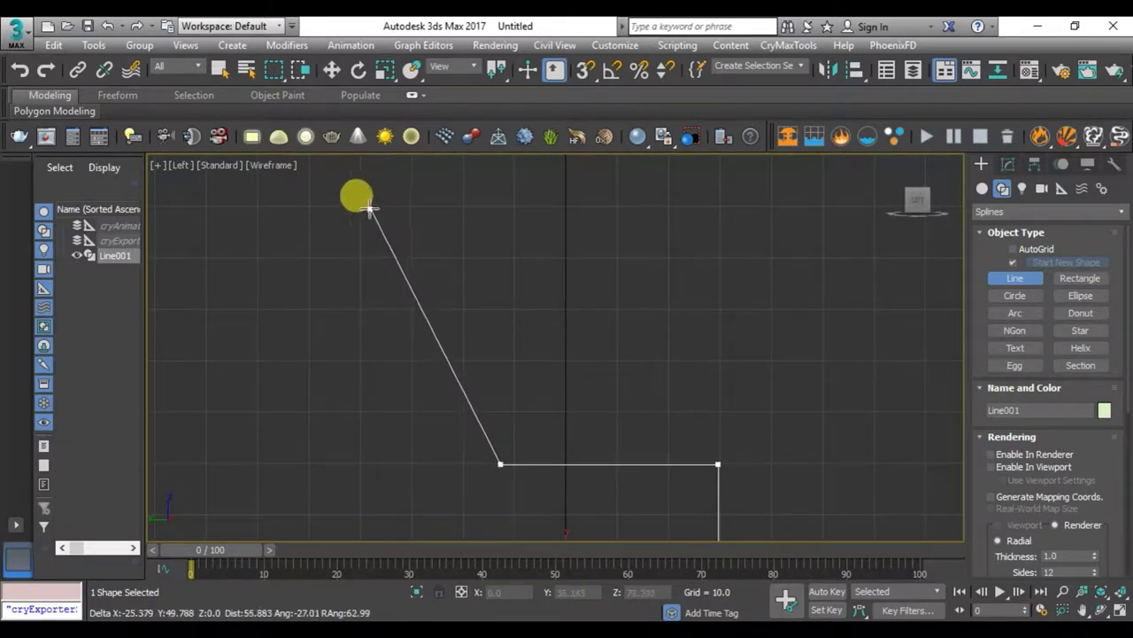
left_click(380, 206)
middle_click_drag(385, 210, 415, 361)
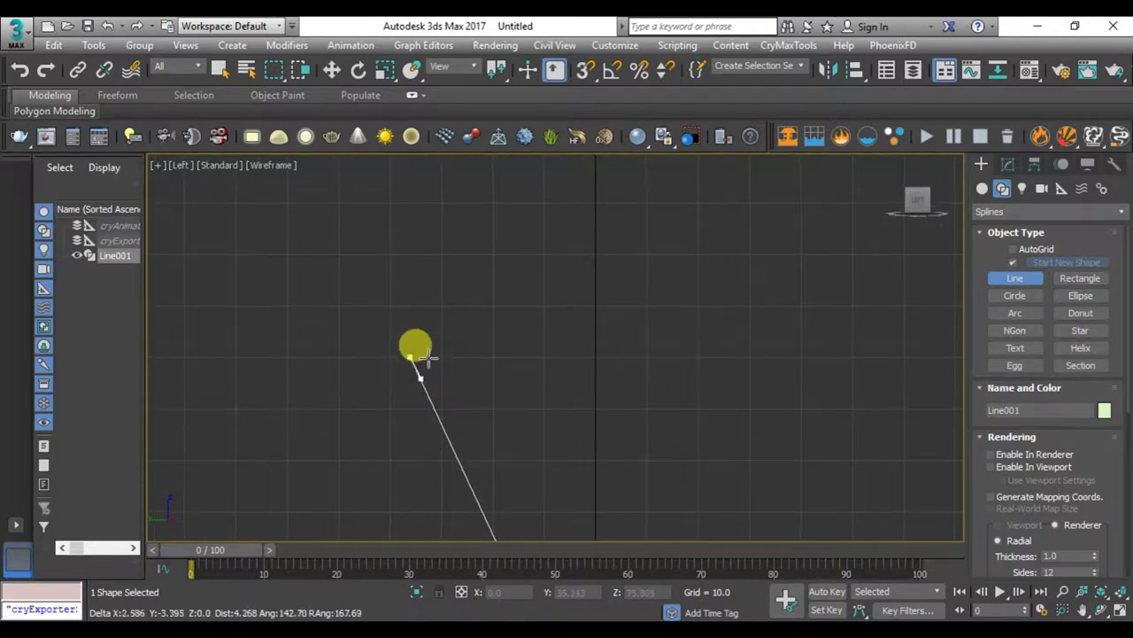
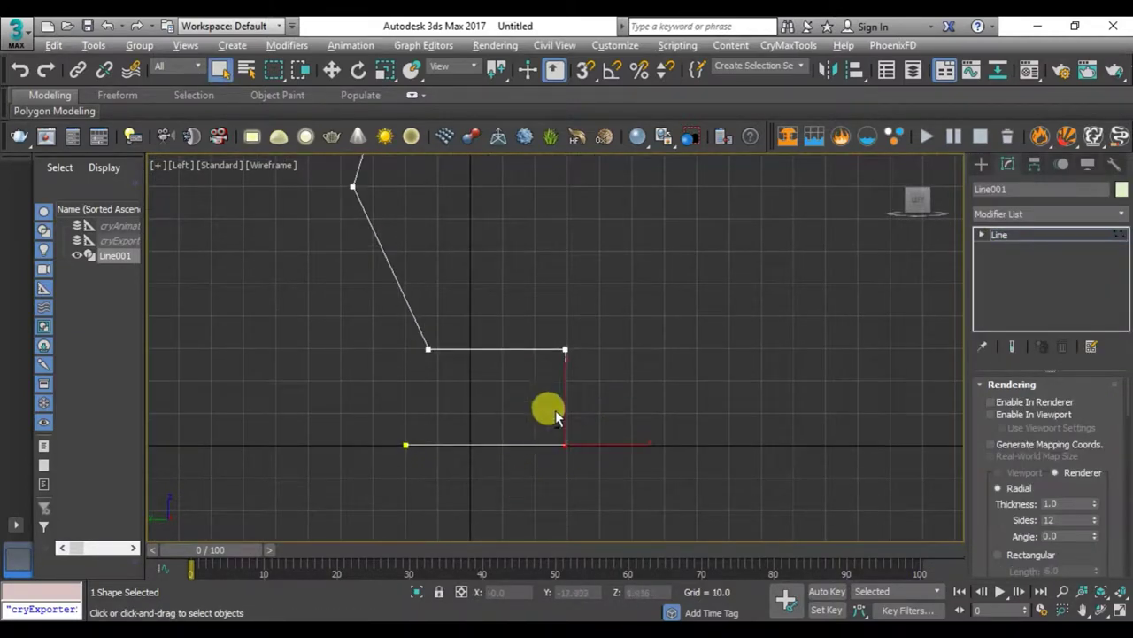
- Select the right corner vertex of Line001 and move it slightly so the edge below leans
scroll(556, 410, "up", 2)
left_click_drag(536, 354, 538, 349)
key("w")
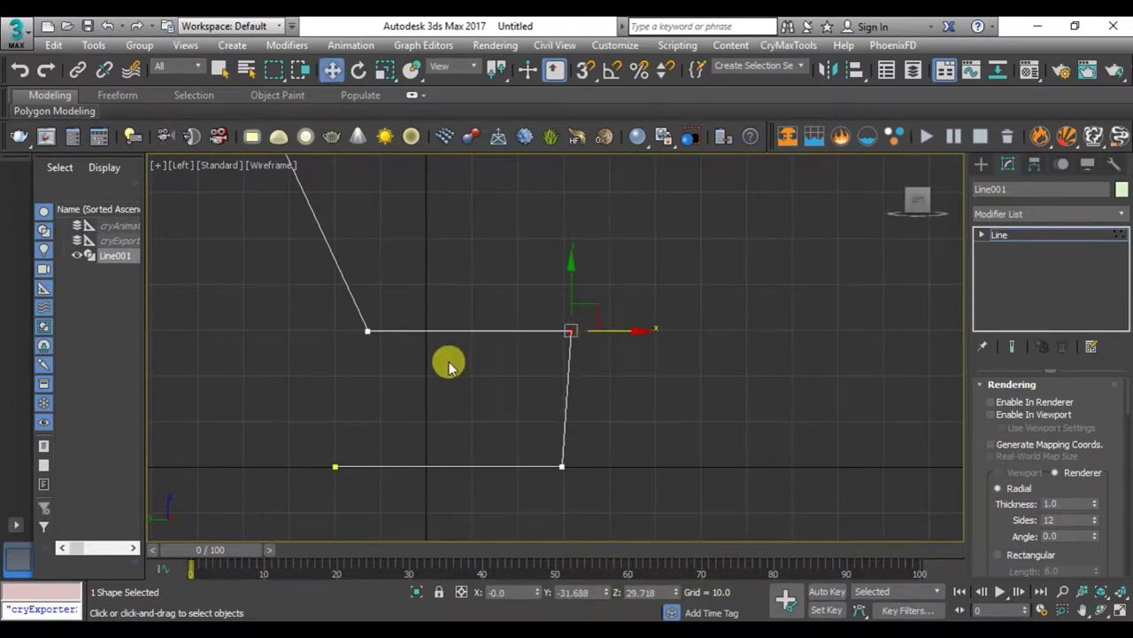
middle_click_drag(449, 366, 550, 417)
- Raise the left corner vertex above the right corner and shift it left so the top edge slopes down
left_click(468, 382)
left_click_drag(465, 347, 470, 321)
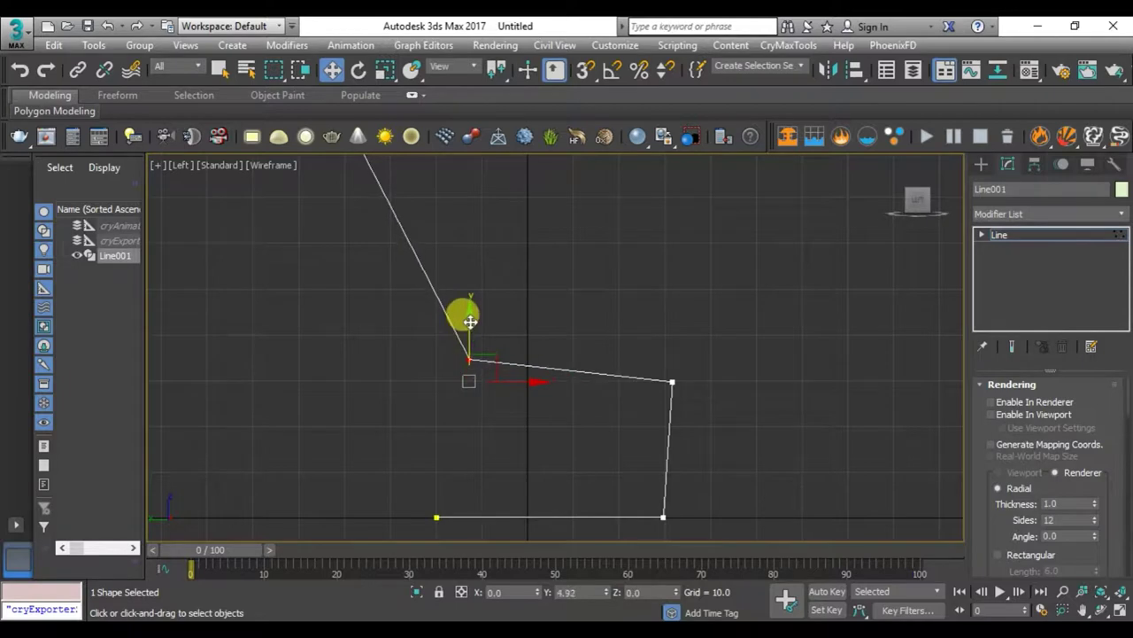
middle_click_drag(469, 325, 579, 395)
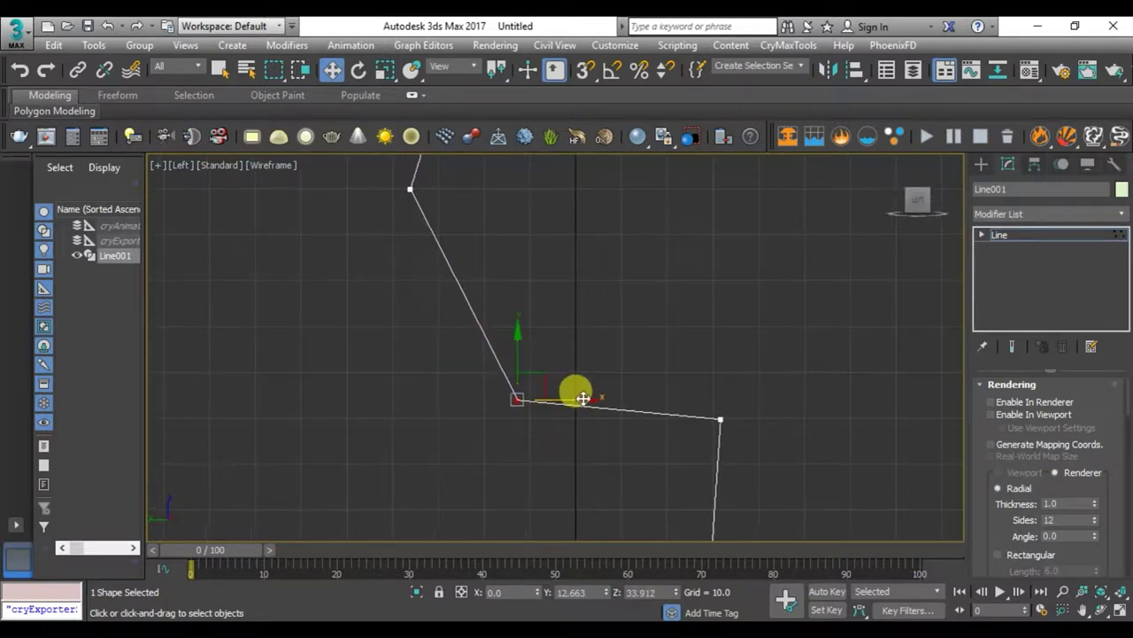
left_click_drag(579, 395, 561, 398)
middle_click_drag(561, 397, 596, 345)
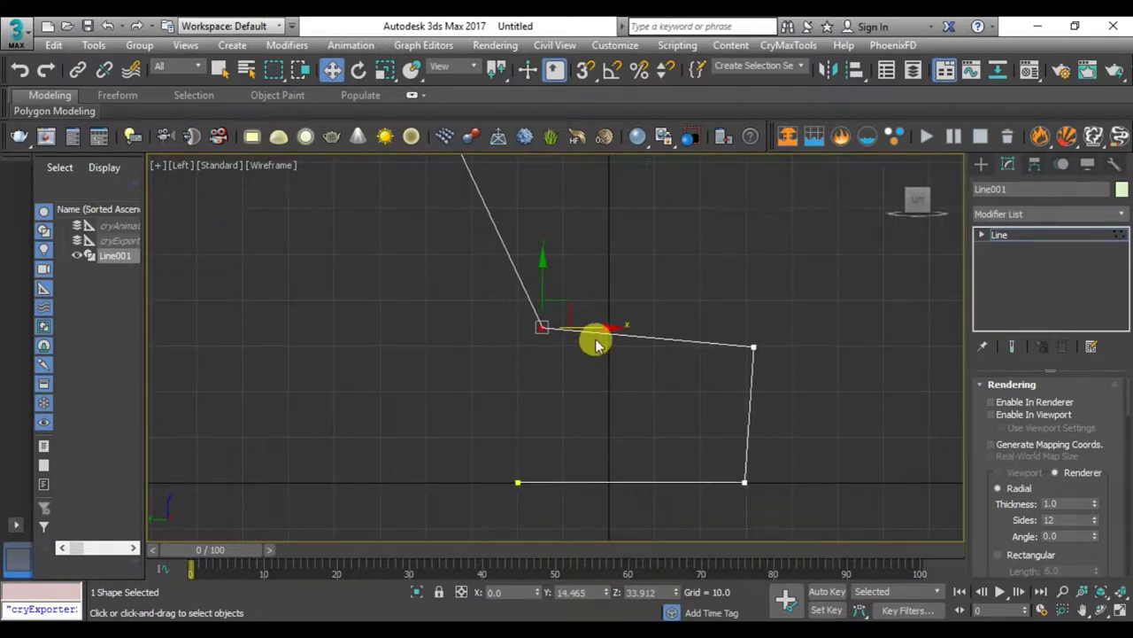
left_click_drag(590, 326, 555, 302)
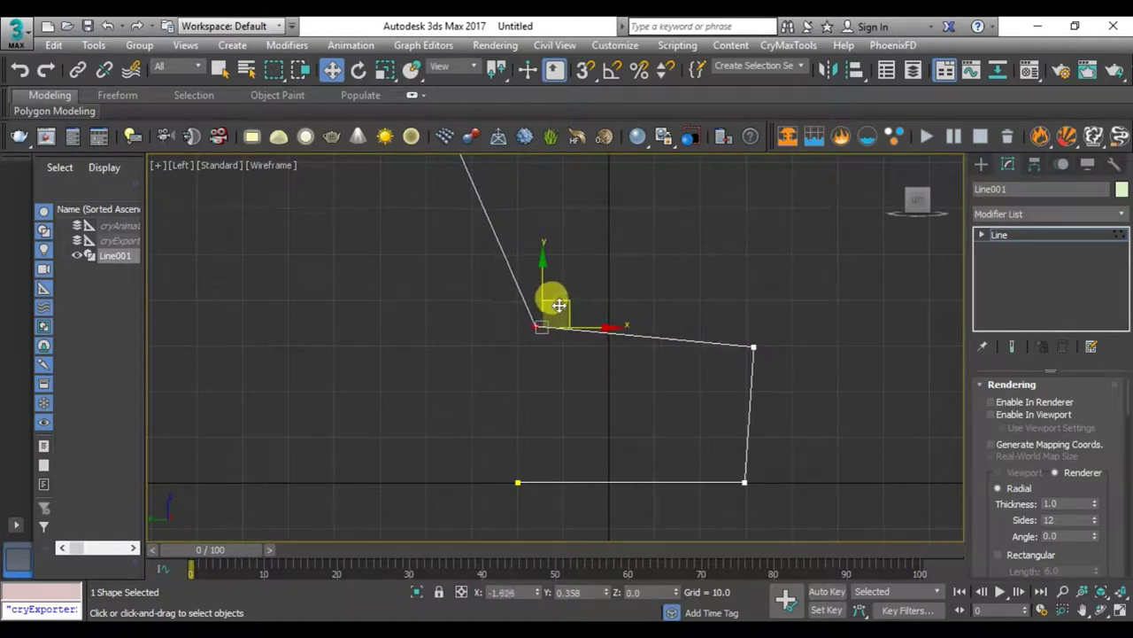
middle_click_drag(556, 303, 593, 291)
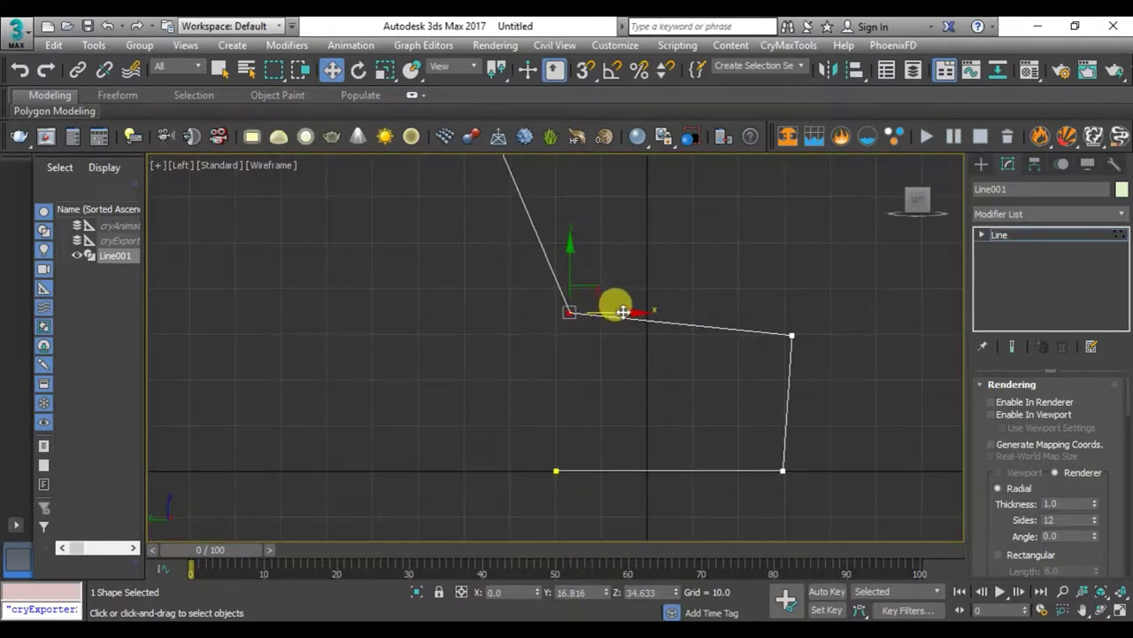
middle_click_drag(544, 372, 558, 463)
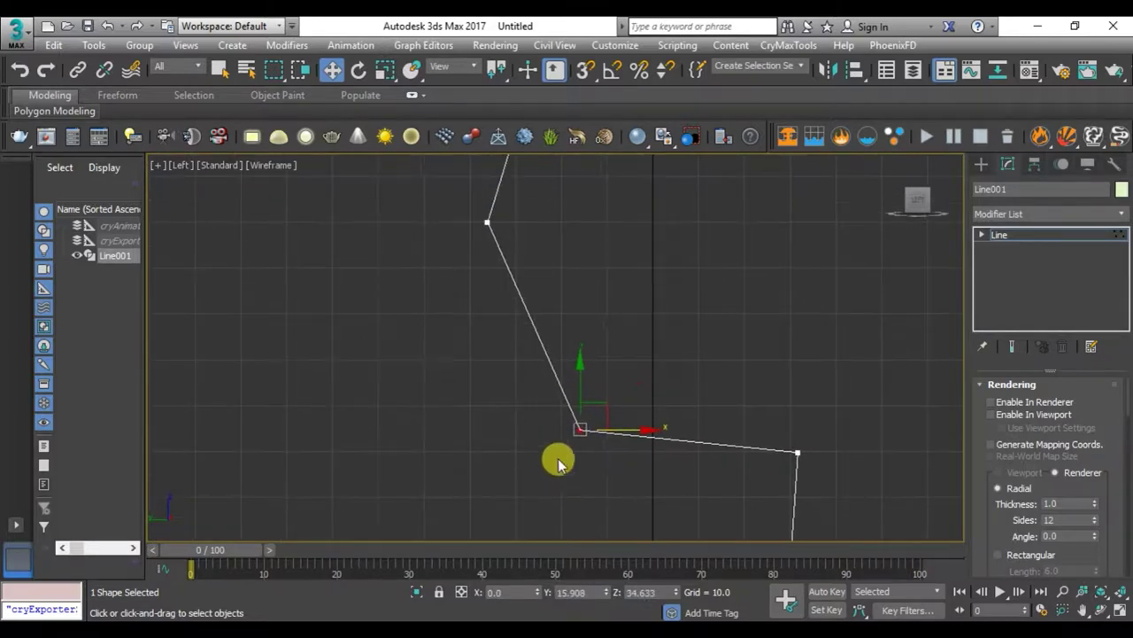
- Shift the upper bend vertex slightly right along X, then select the line's top end vertex
left_click(488, 221)
left_click_drag(540, 221, 548, 224)
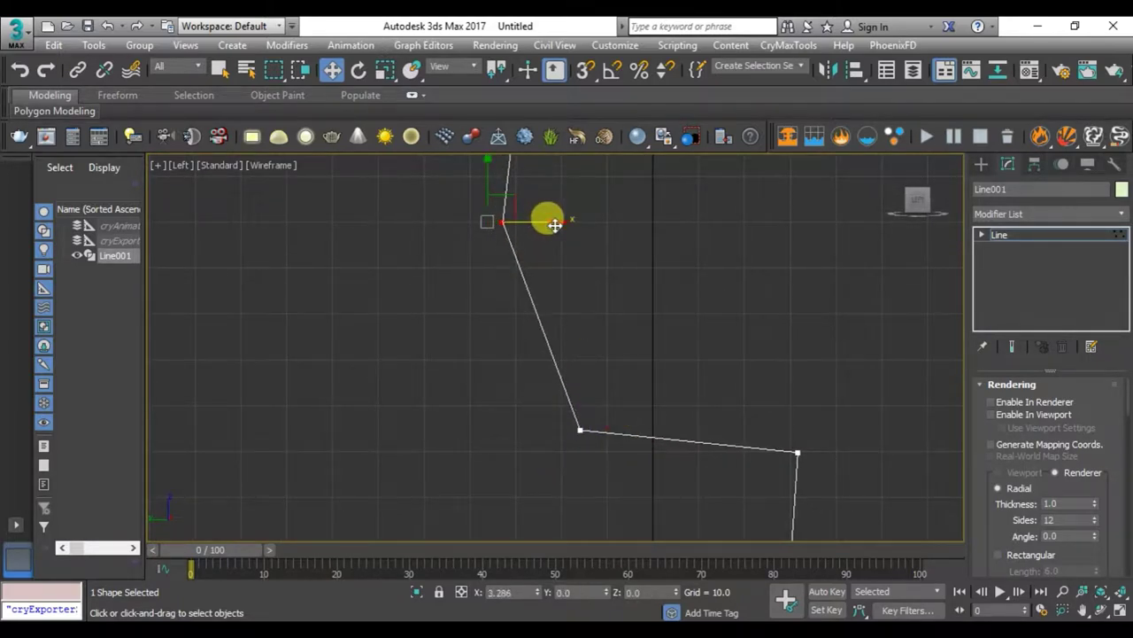
middle_click_drag(555, 225, 581, 390)
left_click(517, 277)
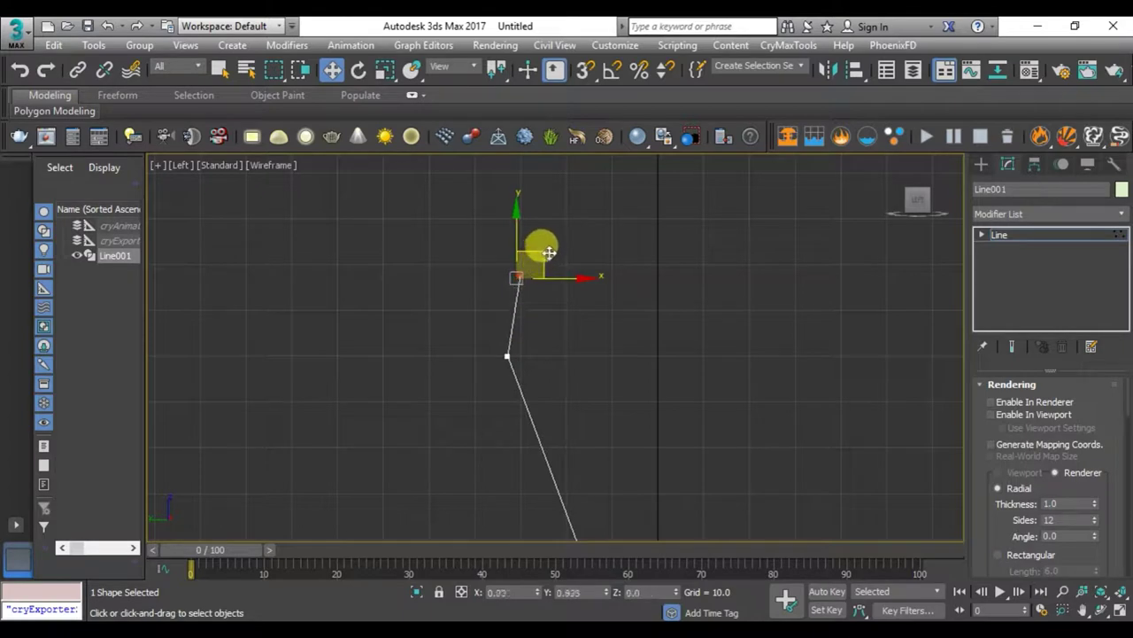
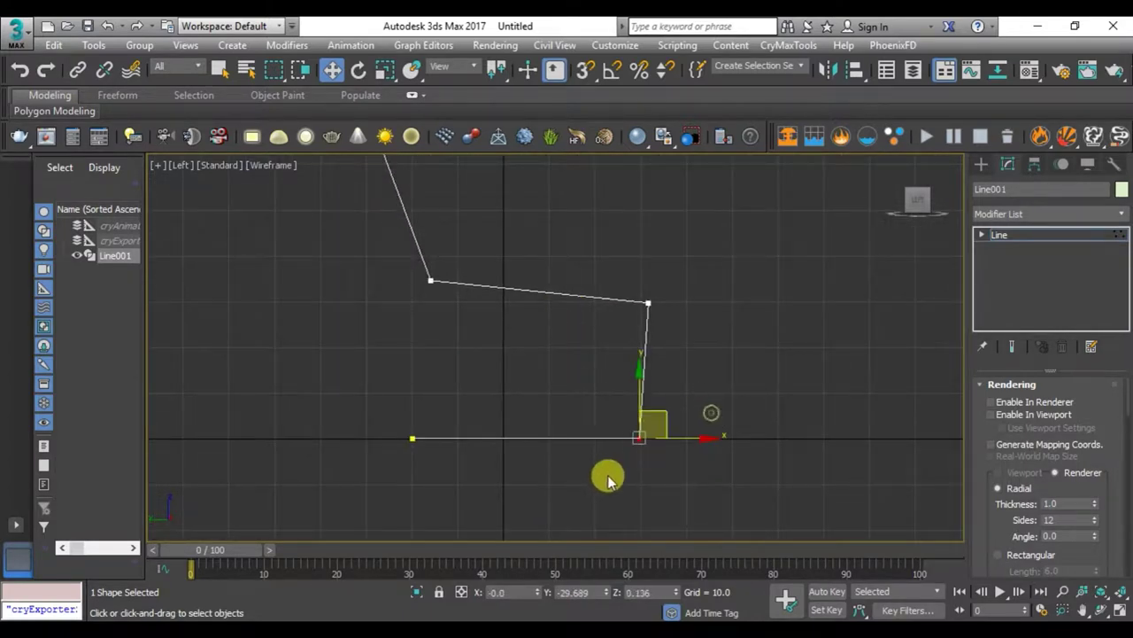
- Fillet the lower front corner of the frame outline with radius 5
scroll(1106, 494, "down", 3)
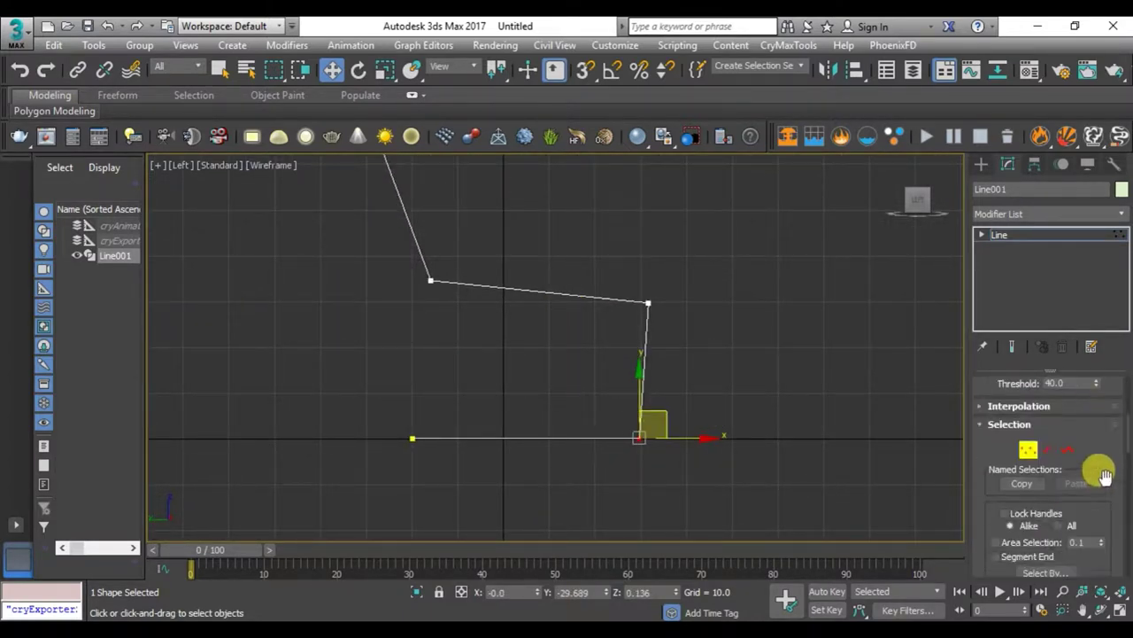
scroll(1107, 492, "down", 3)
scroll(1108, 487, "down", 3)
scroll(1107, 486, "down", 3)
scroll(1103, 483, "down", 3)
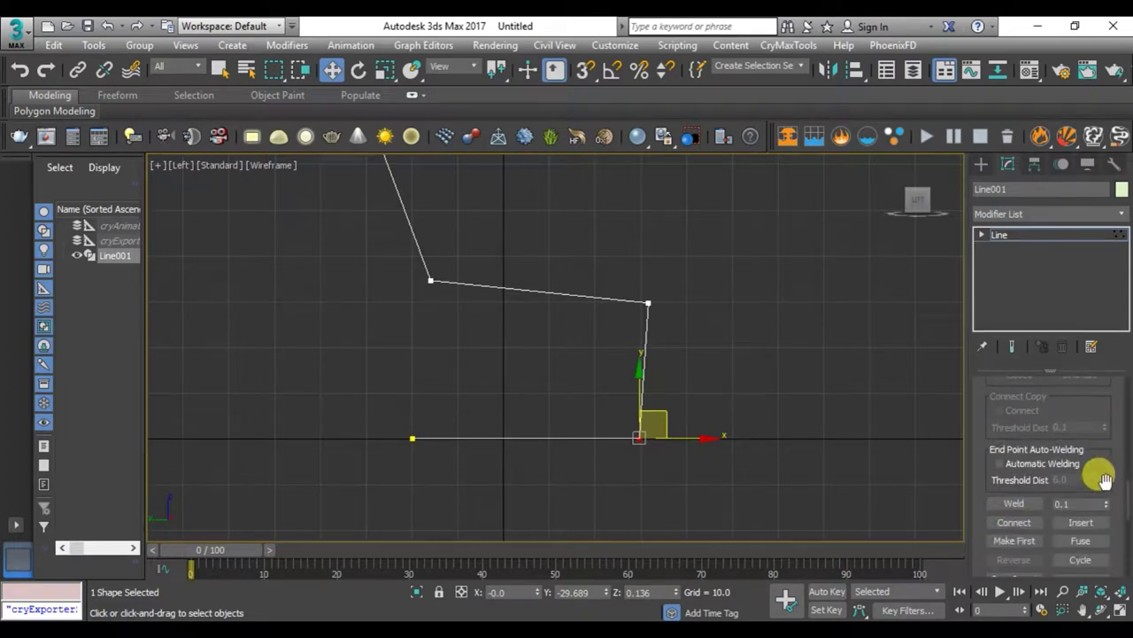
scroll(1102, 483, "down", 3)
scroll(1103, 488, "down", 2)
scroll(1103, 483, "up", 3)
type("5")
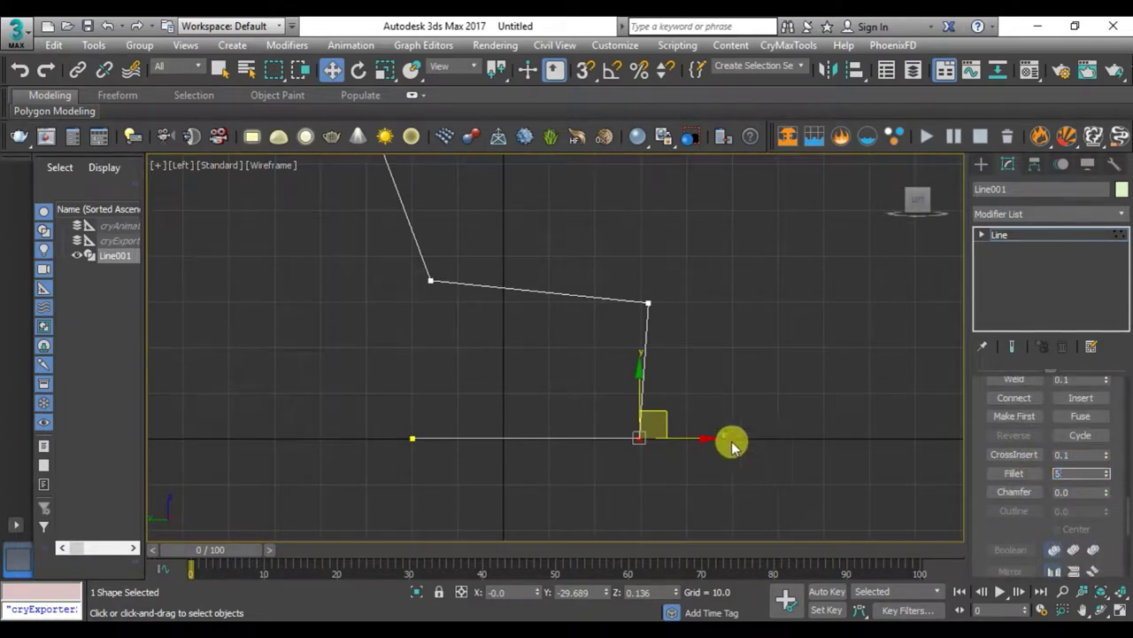
key("Return")
- Round the corner where the front meets the seat with a fillet of 5
middle_click_drag(731, 445, 759, 468)
left_click(679, 328)
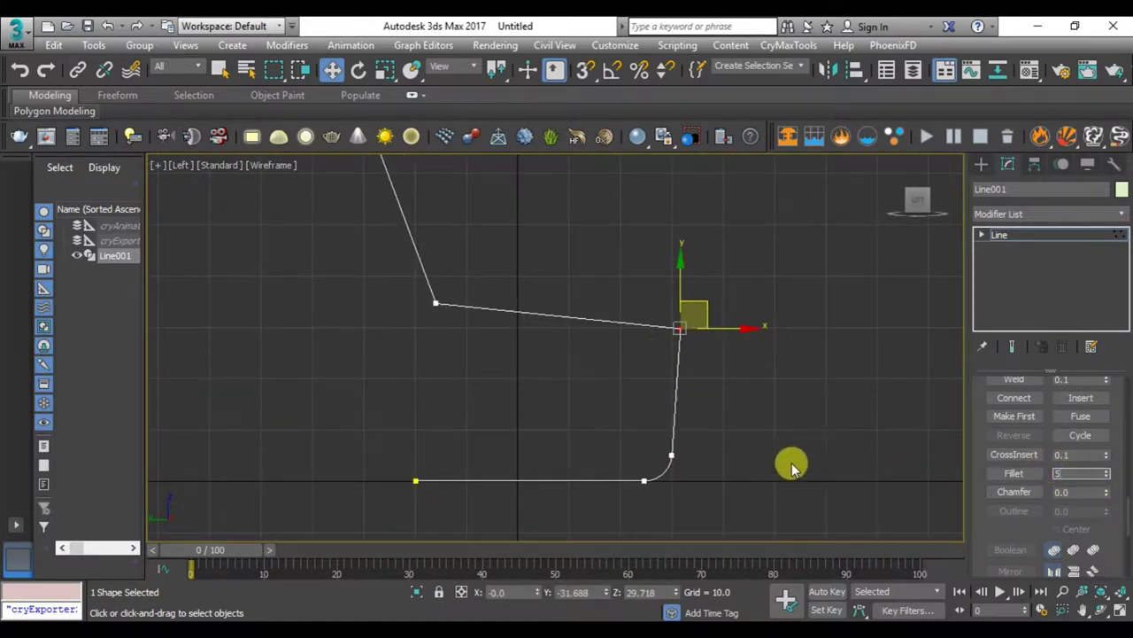
middle_click_drag(791, 467, 822, 470)
key("Return")
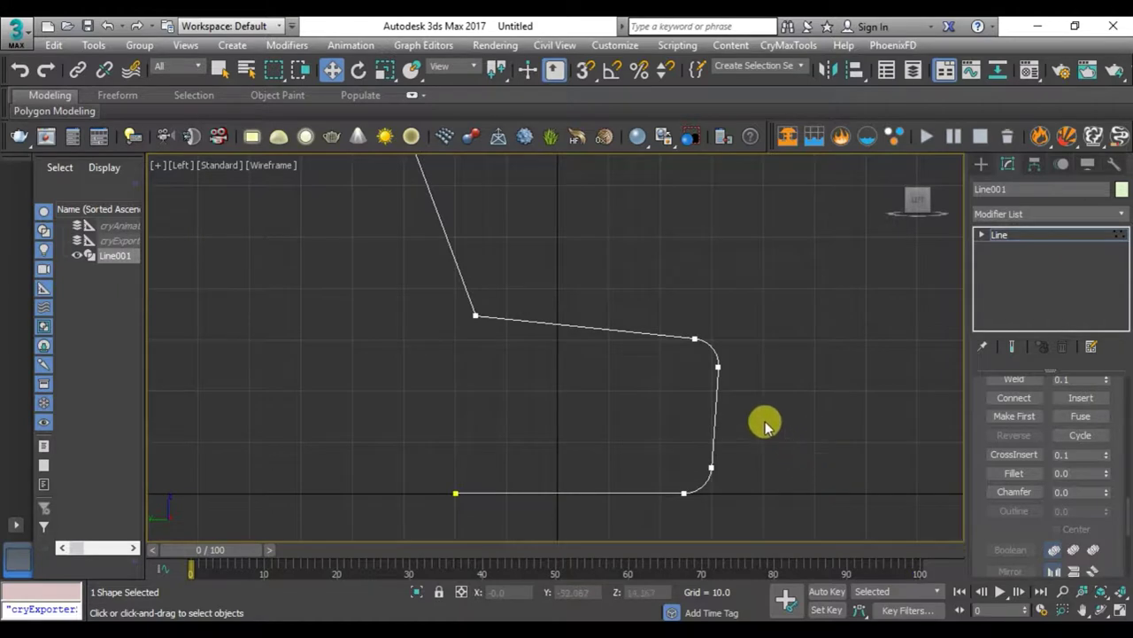
middle_click_drag(641, 423, 646, 434)
left_click(556, 347)
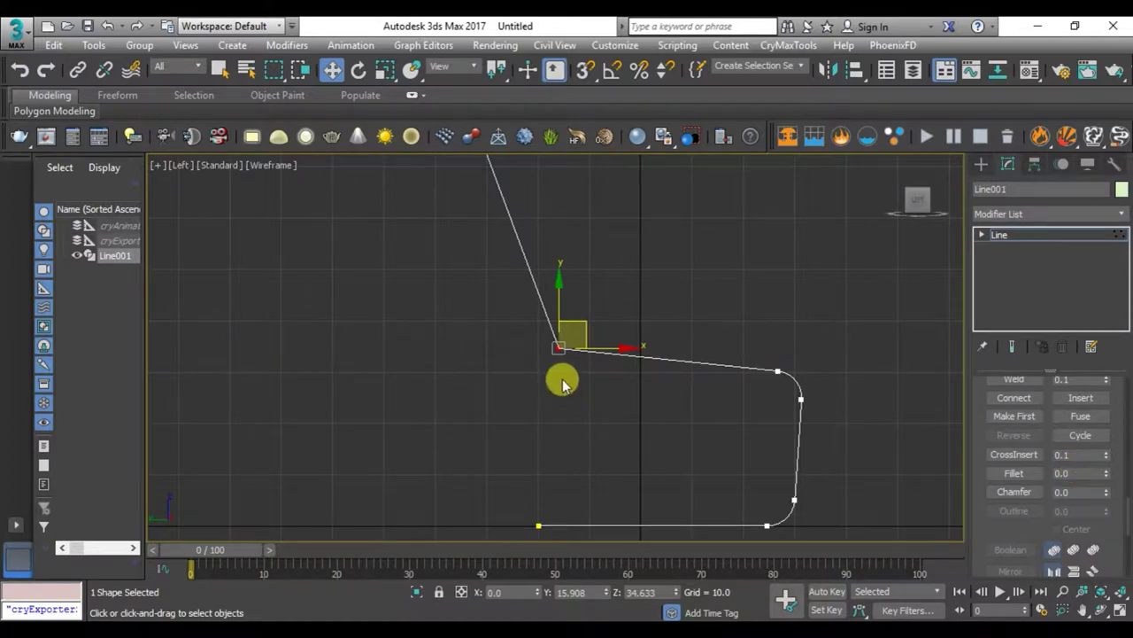
- Delete the topmost vertex of the backrest
middle_click_drag(563, 382, 567, 470)
scroll(509, 303, "down", 2)
middle_click_drag(509, 304, 539, 313)
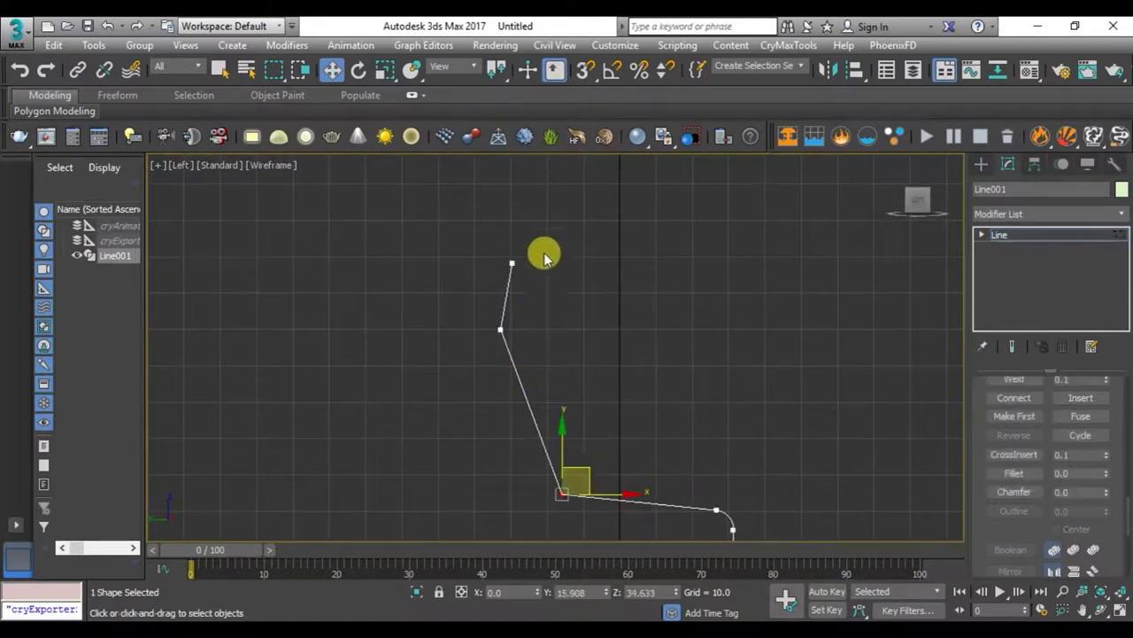
left_click(511, 263)
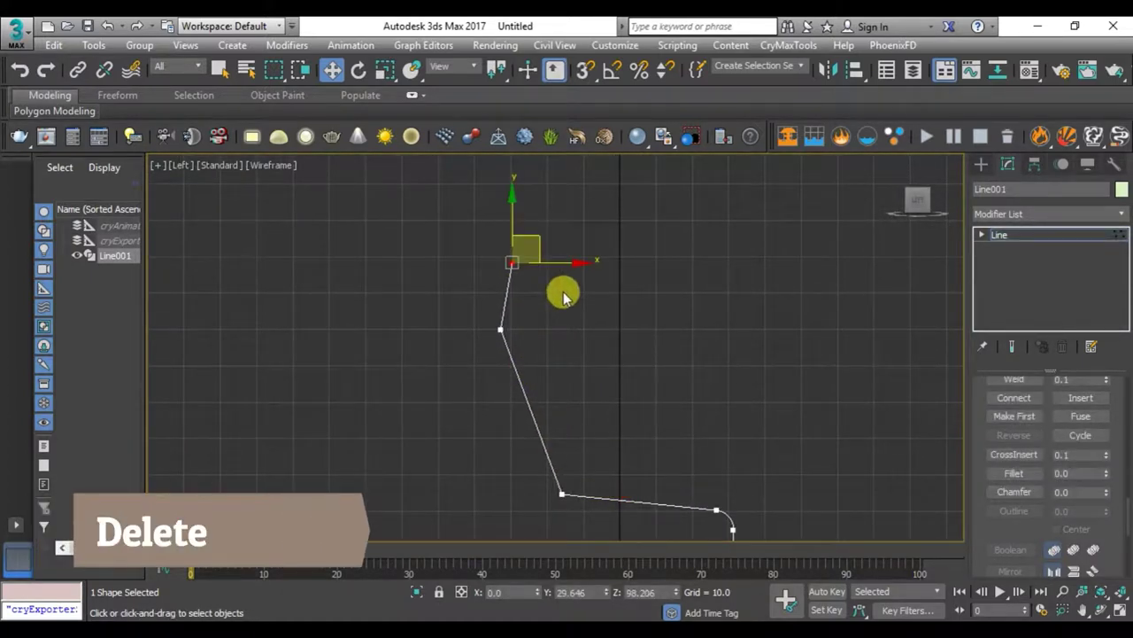
key("Delete")
- Drag the new top end vertex down to shorten the backrest
left_click(502, 329)
middle_click_drag(468, 375, 471, 266)
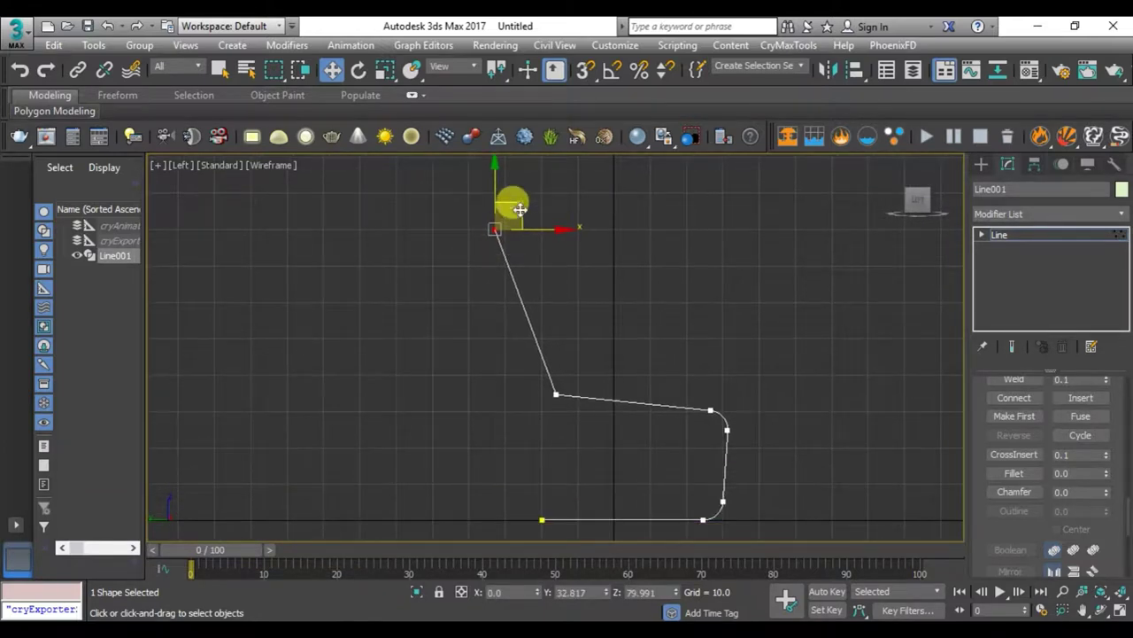
left_click_drag(520, 209, 553, 336)
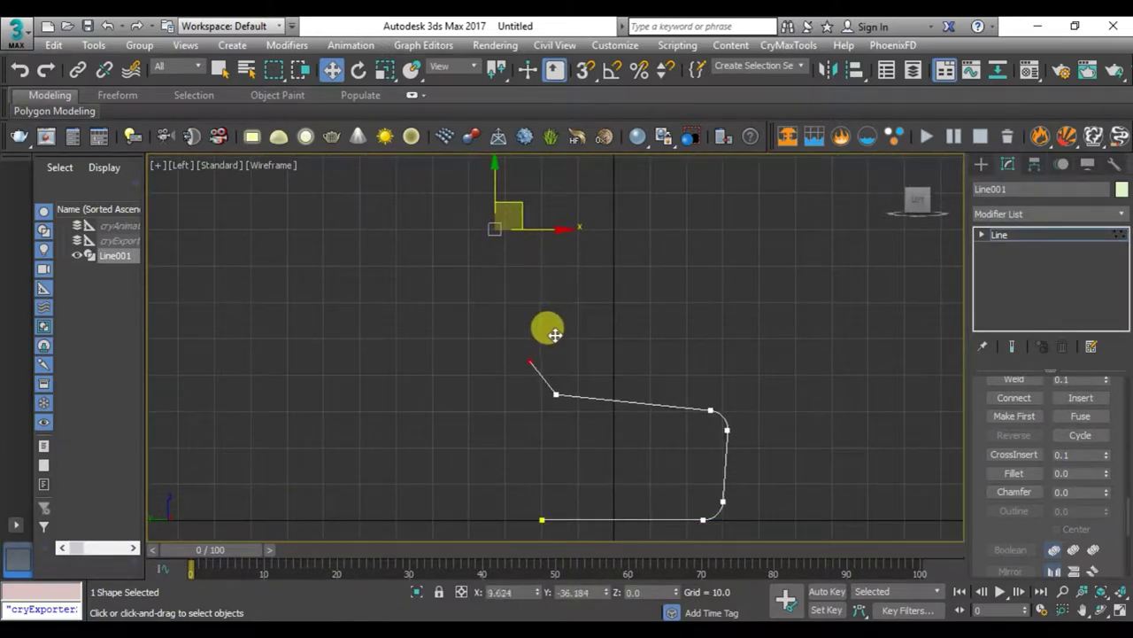
scroll(549, 337, "up", 2)
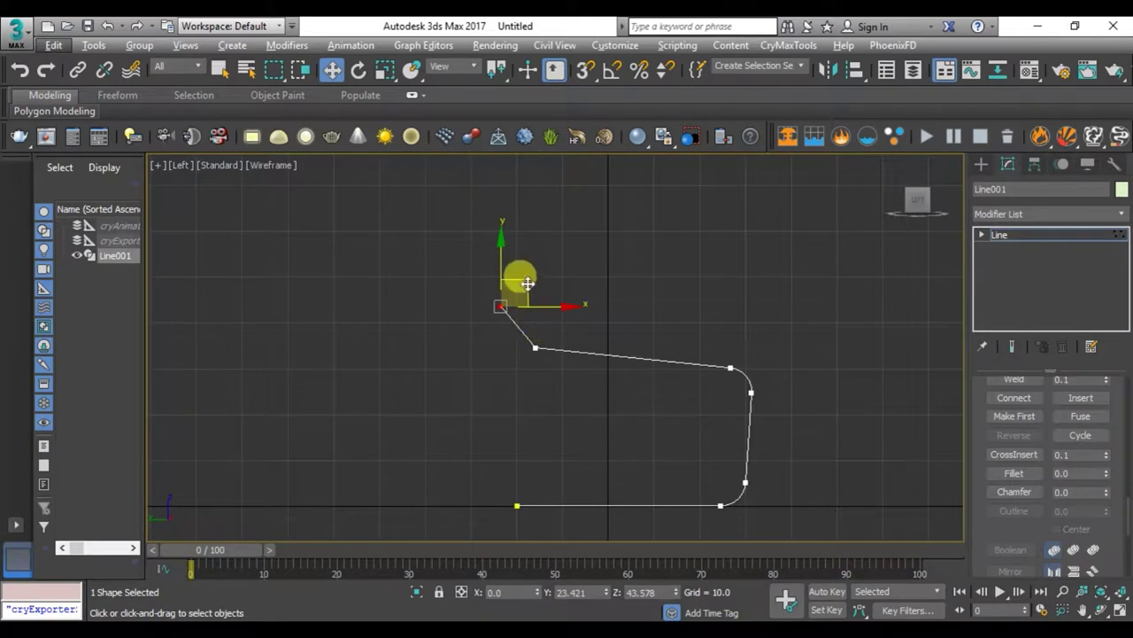
middle_click_drag(629, 384, 532, 387)
- Apply a fillet to the seat-to-backrest corner vertex
left_click(436, 350)
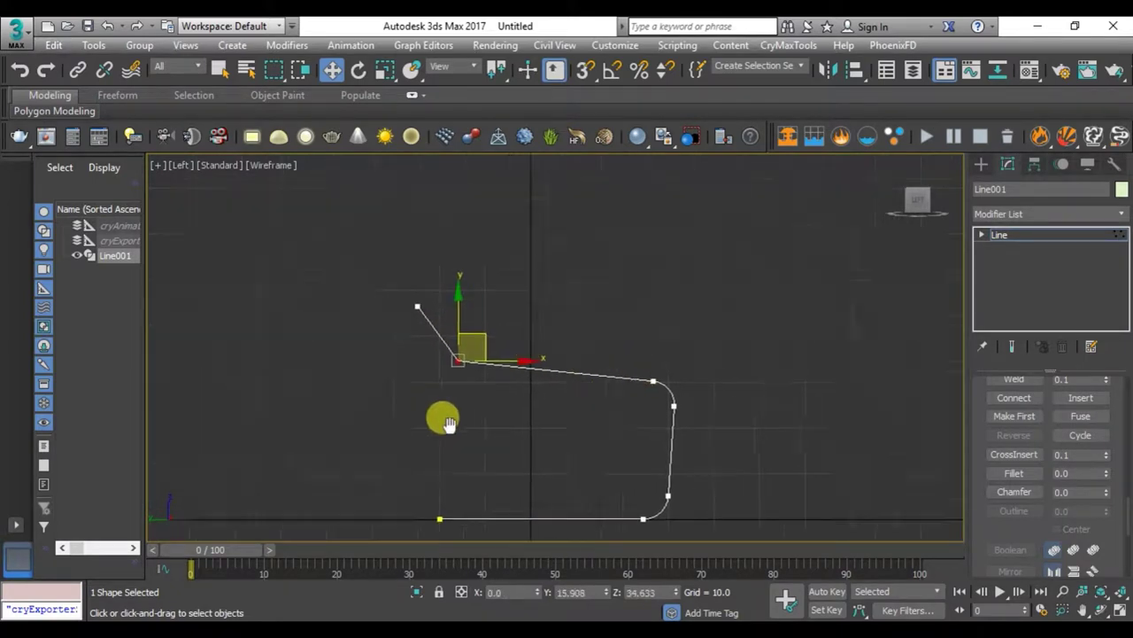
middle_click_drag(443, 417, 546, 440)
middle_click_drag(761, 460, 787, 430)
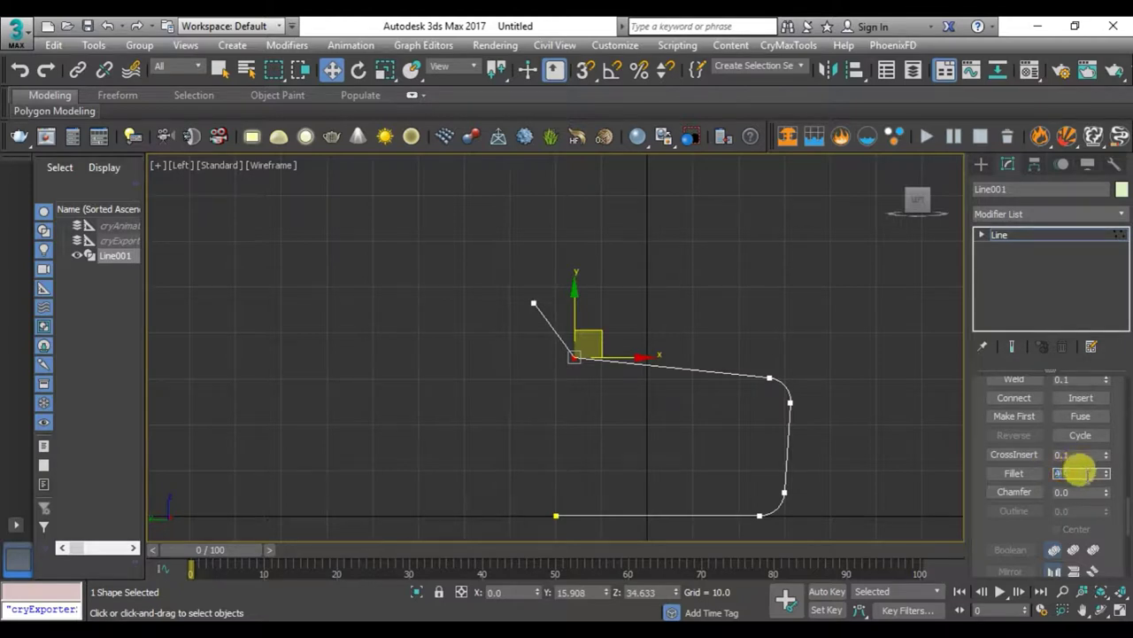
key("Return")
scroll(791, 421, "up", 1)
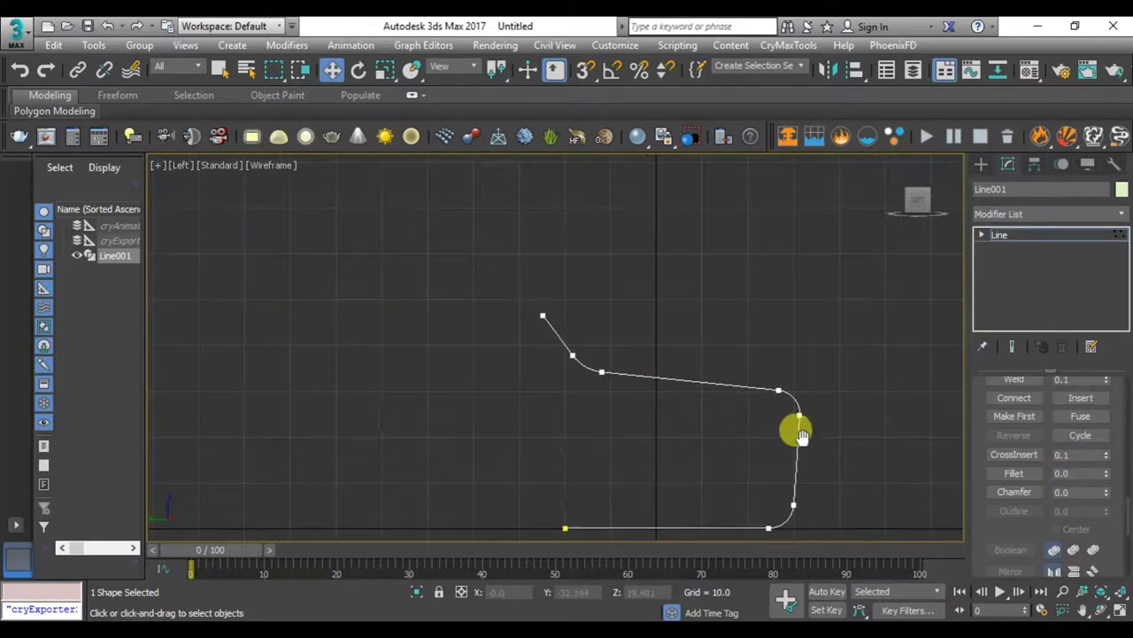
- Select the backrest's top end and recentre the view on the frame
left_click(544, 317)
middle_click_drag(620, 375, 529, 301)
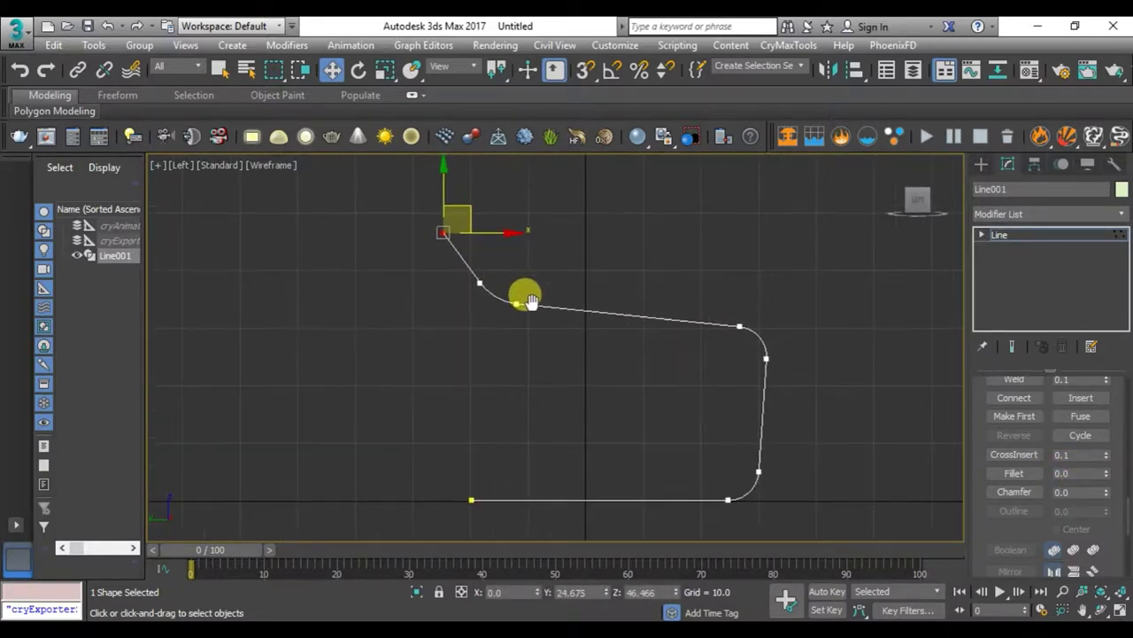
scroll(529, 306, "down", 1)
scroll(529, 316, "down", 1)
scroll(518, 337, "down", 2)
scroll(522, 367, "down", 1)
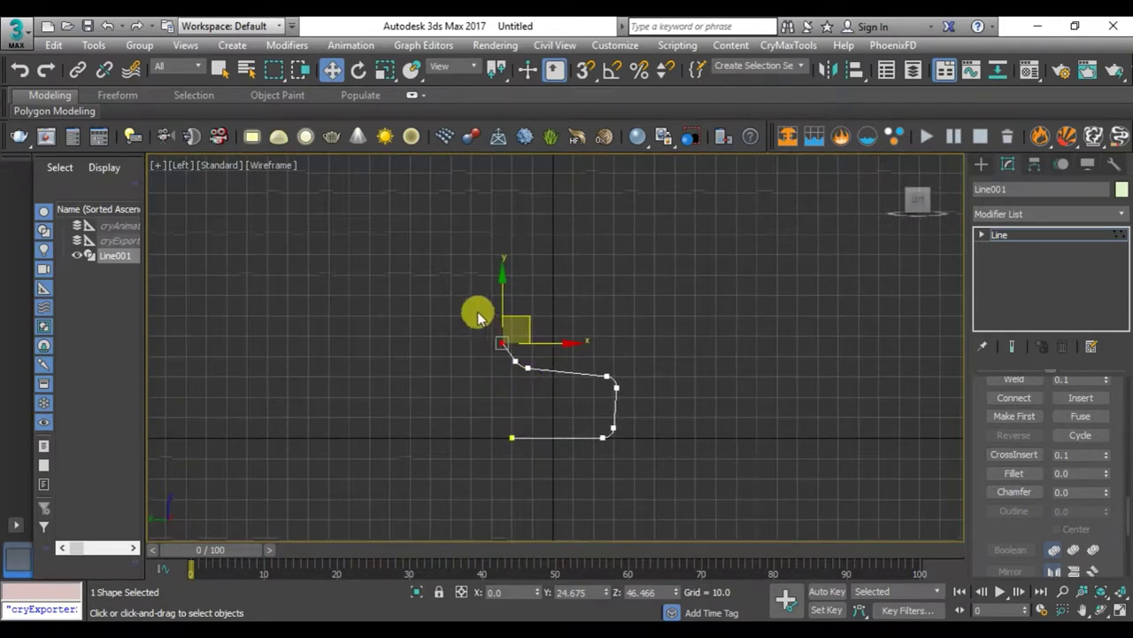
middle_click_drag(451, 267, 473, 295)
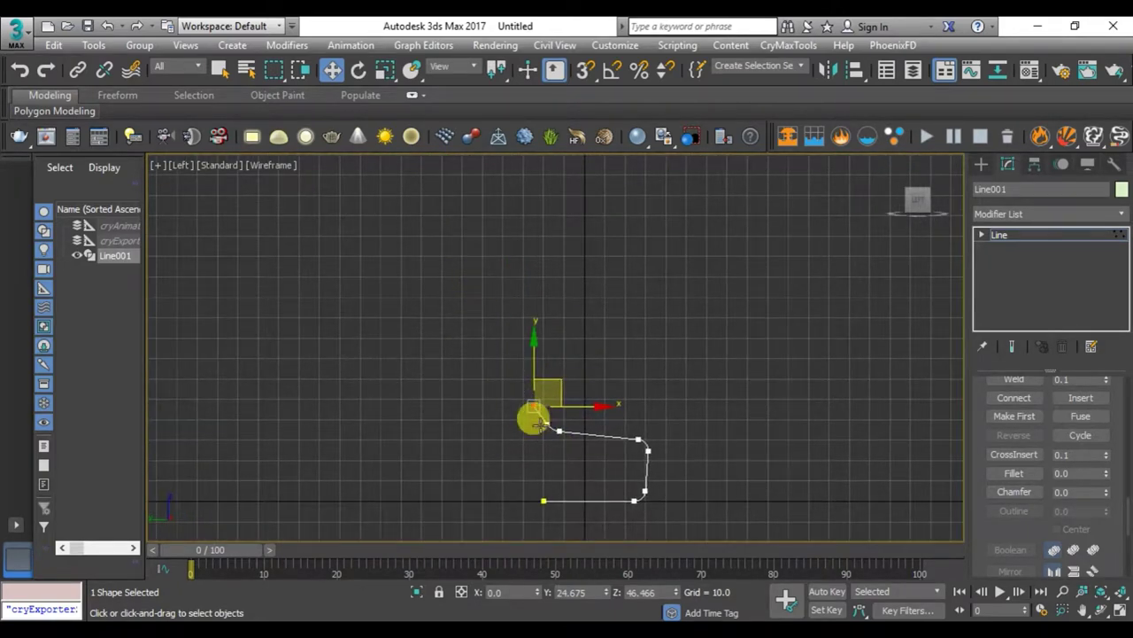
scroll(540, 425, "up", 6)
- Set a fillet of 10 on the seat-to-backrest corner vertex
left_click(615, 453)
left_click(593, 452)
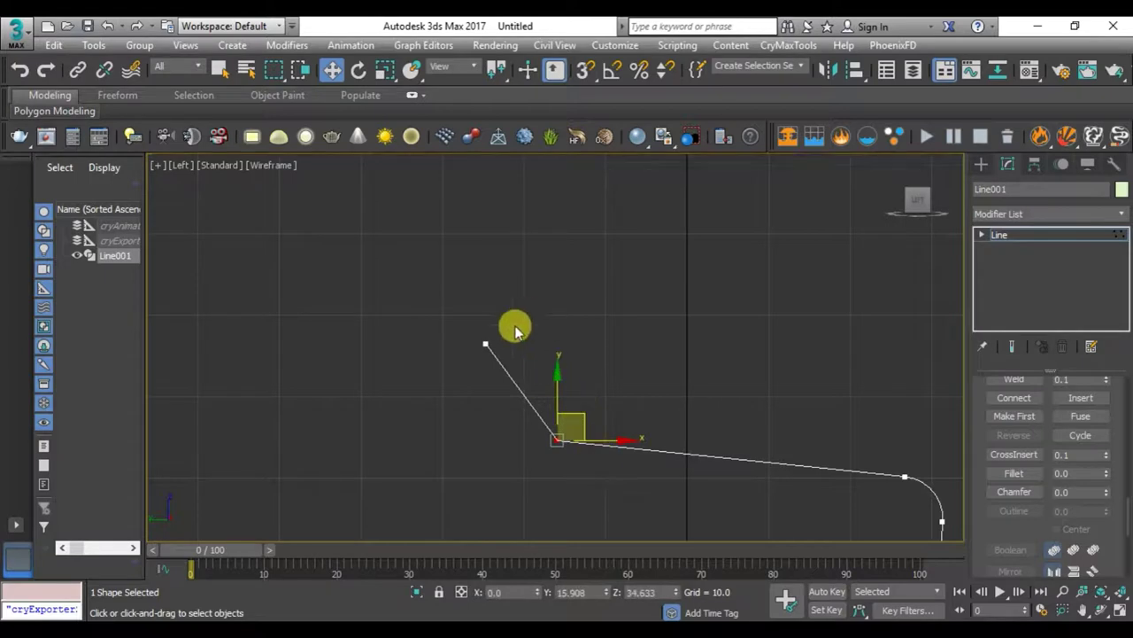
left_click(486, 344)
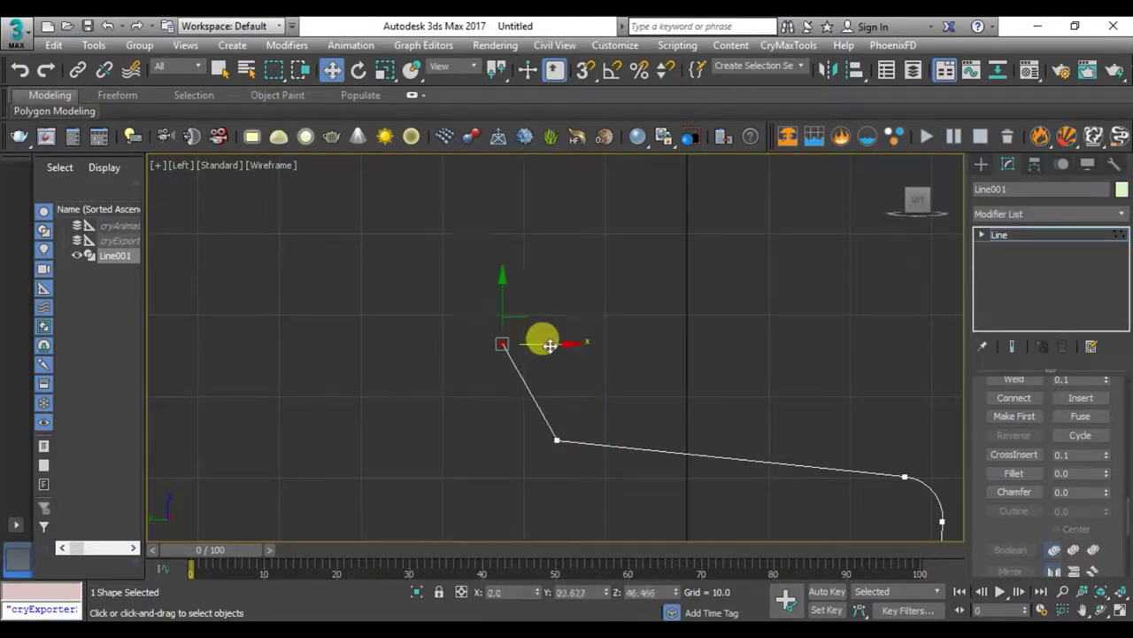
left_click(557, 440)
left_click(1053, 472)
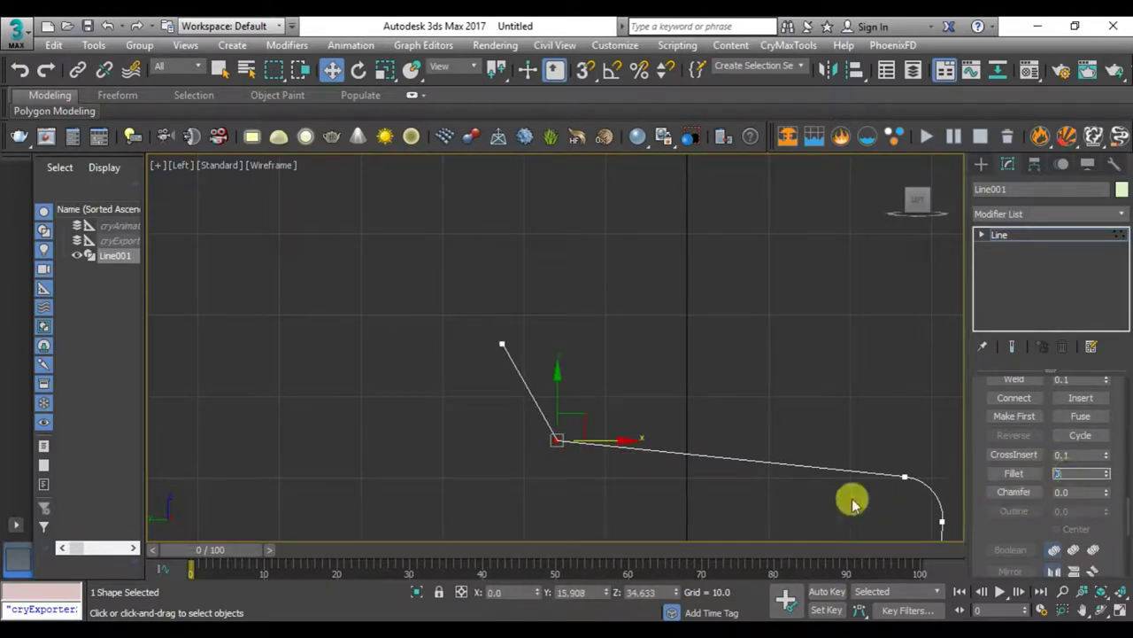
type("10")
key("Return")
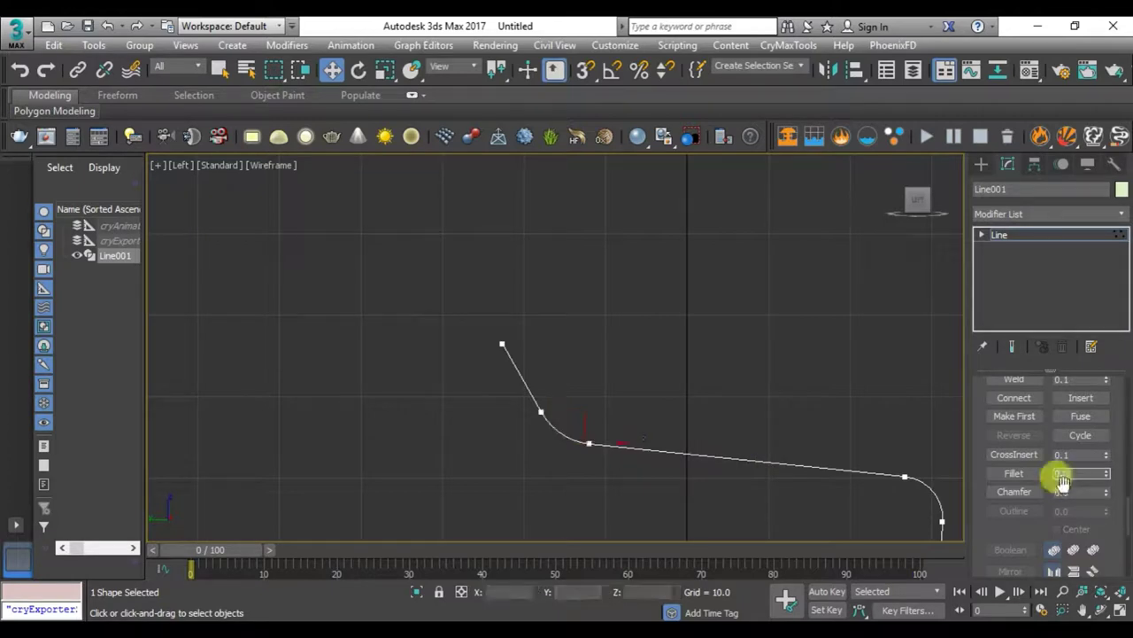
middle_click_drag(868, 431, 566, 346)
scroll(589, 365, "down", 3)
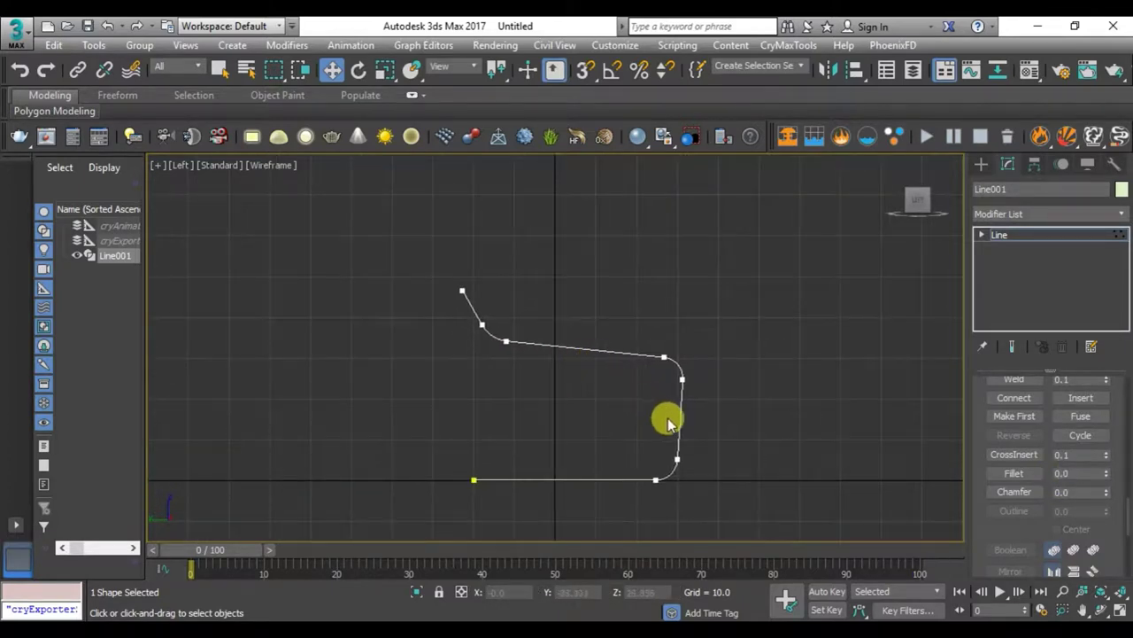
- Leave vertex editing and view the frame in a maximized perspective viewport
key("1")
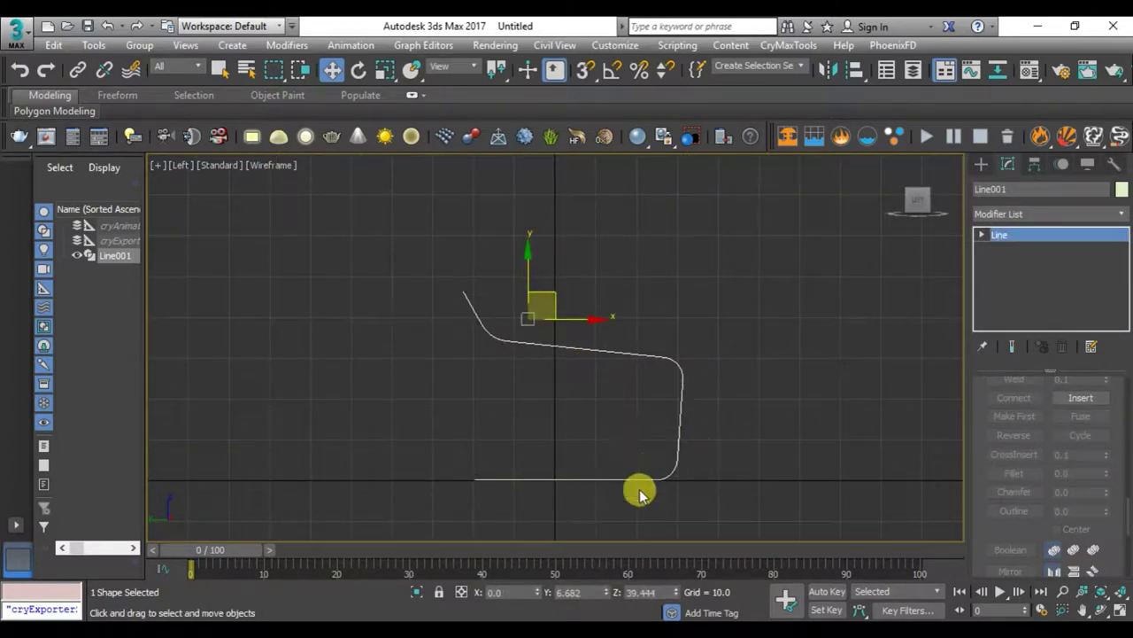
key("alt+w")
key("alt+w")
scroll(767, 438, "up", 3)
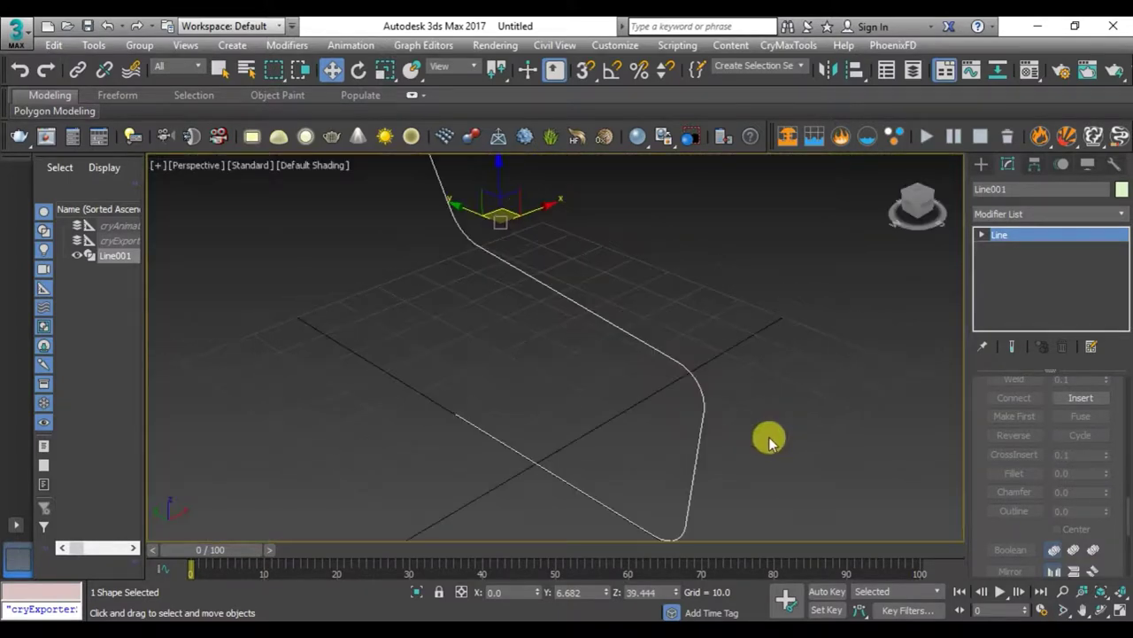
mouse_move(767, 438)
middle_mouse_down("alt")
mouse_move(632, 437)
mouse_move(795, 429)
middle_mouse_up("alt")
scroll(1031, 471, "up", 3)
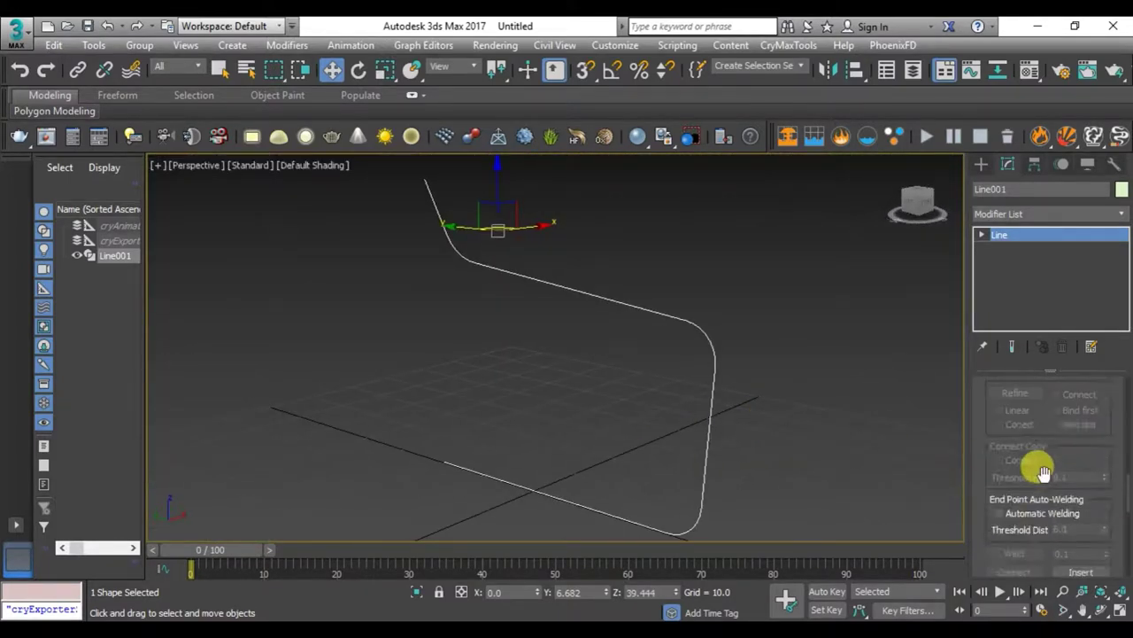
scroll(1040, 472, "up", 3)
scroll(1043, 470, "up", 3)
scroll(1045, 468, "up", 3)
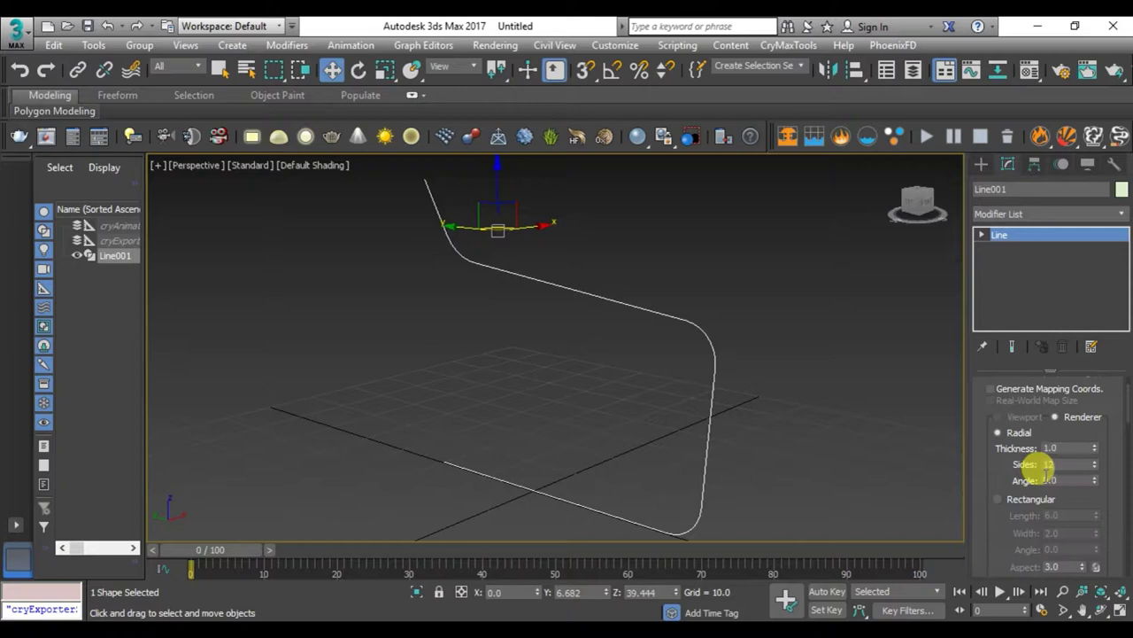
scroll(1038, 425, "up", 2)
- Render the line in viewport as a 1.0-thick tube with 4 sides at 45°
left_click(1029, 403)
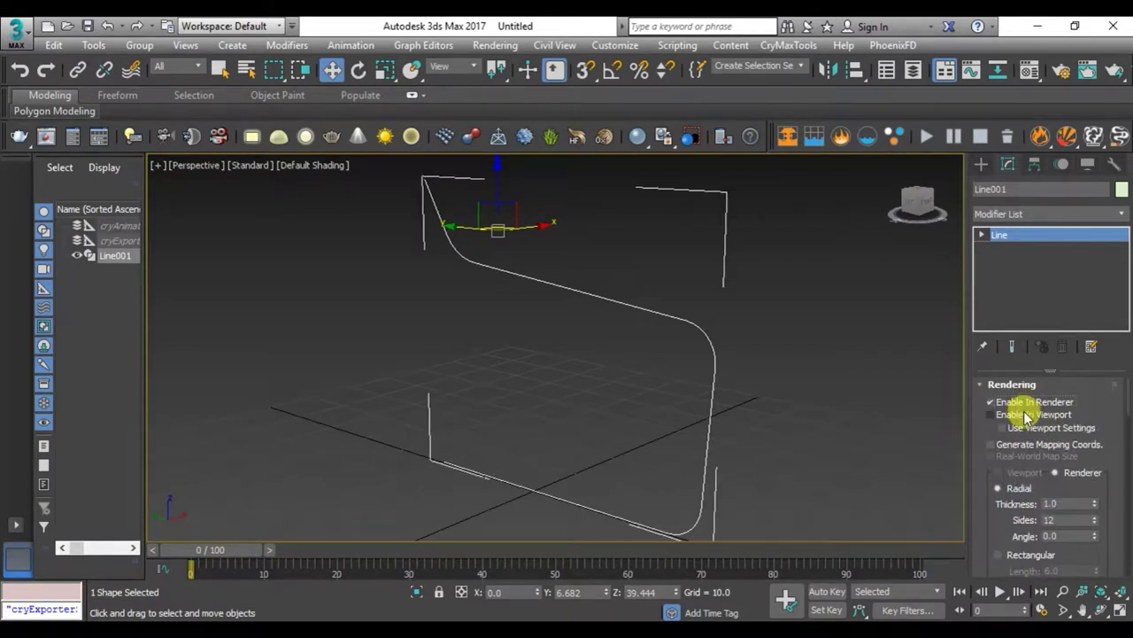
left_click(1025, 414)
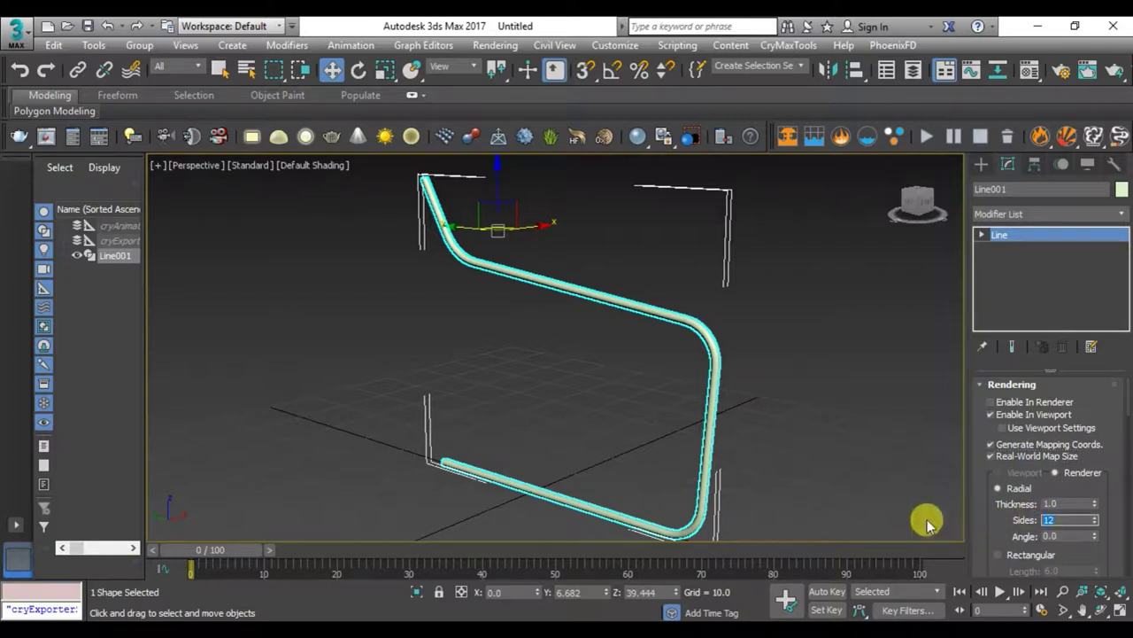
type("4")
key("Return")
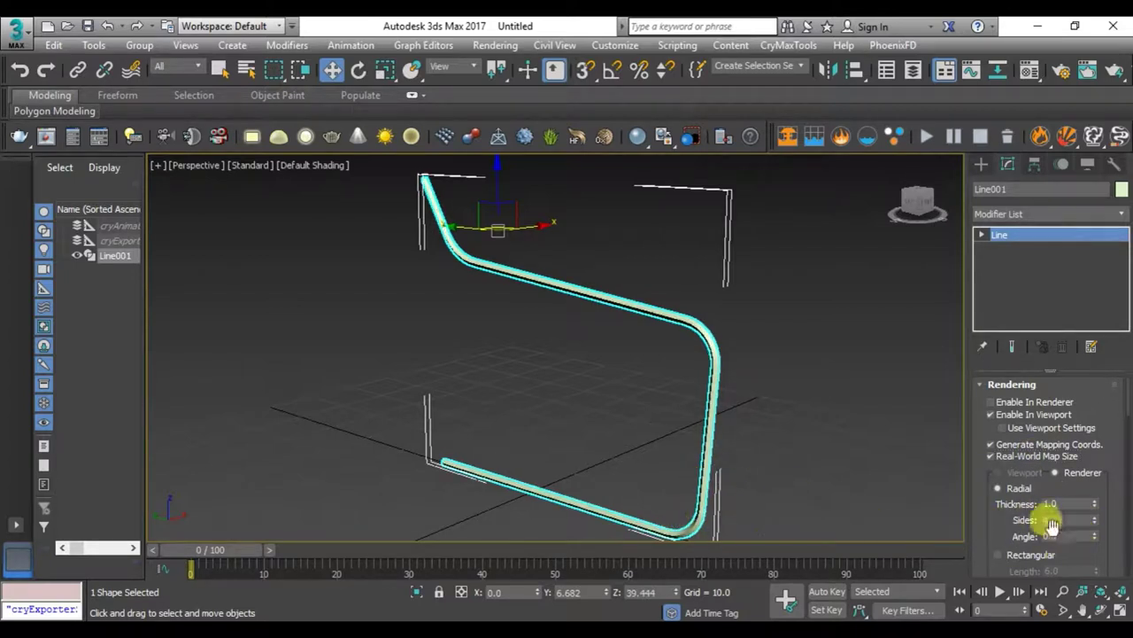
type("45")
key("Return")
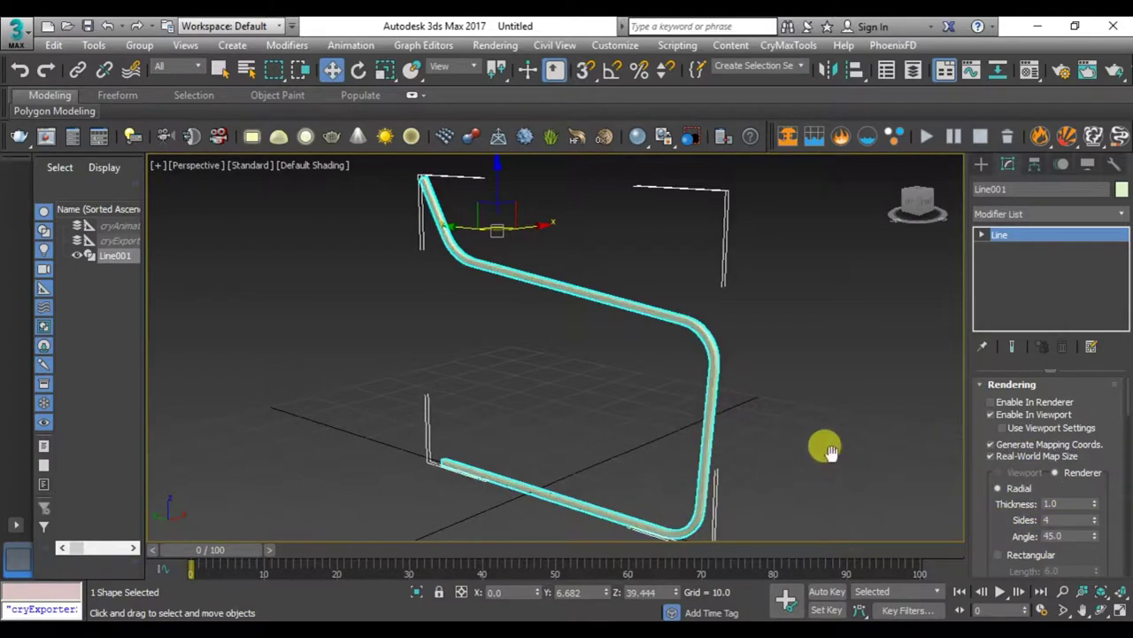
- Convert the frame to Editable Poly and delete the tube's end polygons
right_click(785, 333)
mouse_move(821, 504)
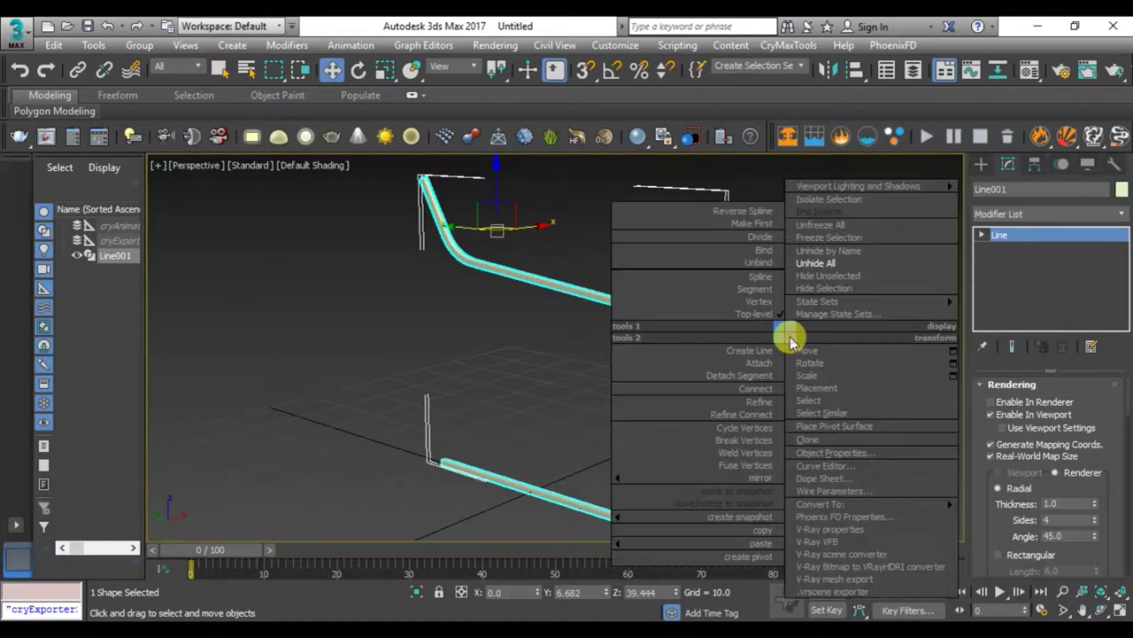
left_click(1017, 529)
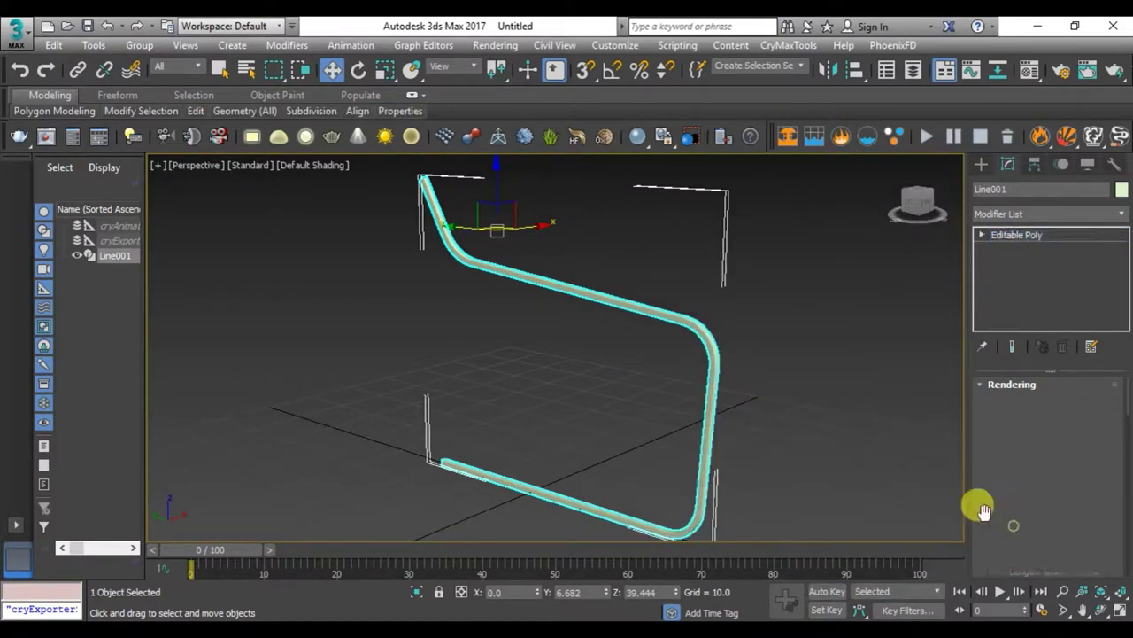
key("4")
mouse_move(610, 470)
middle_mouse_down("alt")
mouse_move(537, 435)
mouse_move(449, 288)
middle_mouse_up("alt")
mouse_move(537, 381)
middle_mouse_down("alt")
mouse_move(537, 456)
mouse_move(463, 413)
middle_mouse_up("alt")
left_click(505, 445)
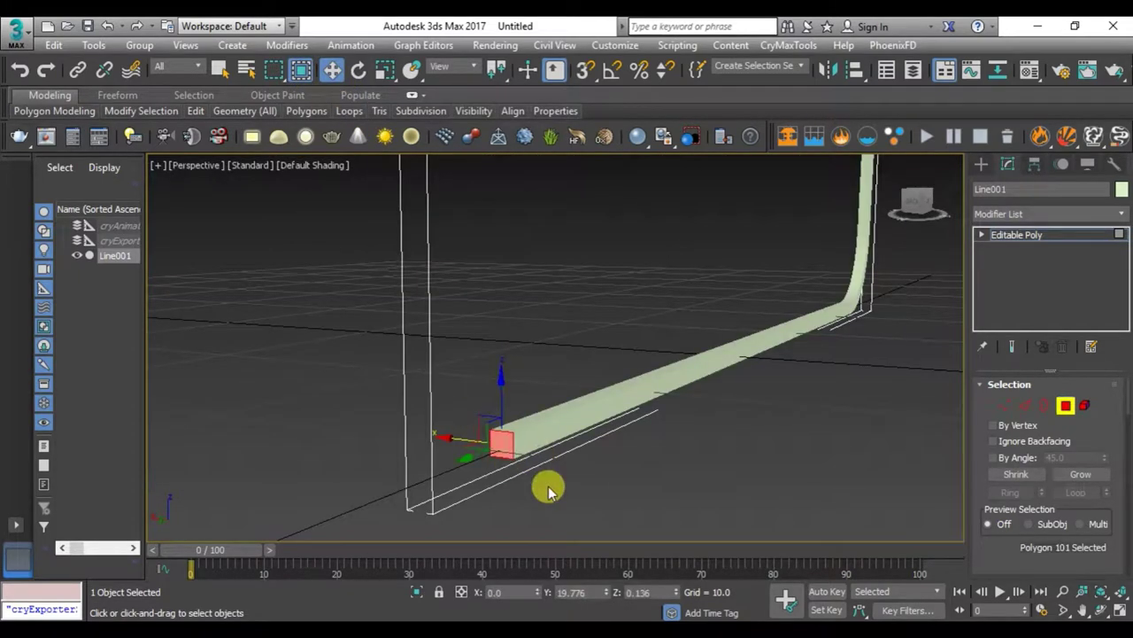
mouse_move(546, 486)
middle_mouse_down("alt")
mouse_move(528, 339)
mouse_move(531, 452)
middle_mouse_up("alt")
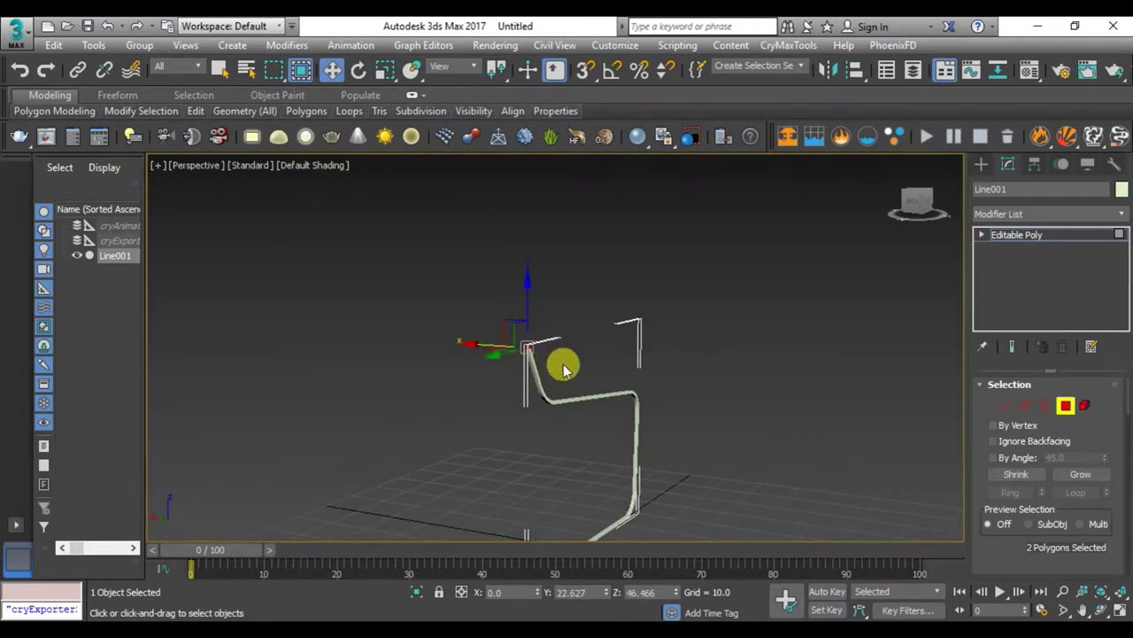
key("shift+e")
key("Delete")
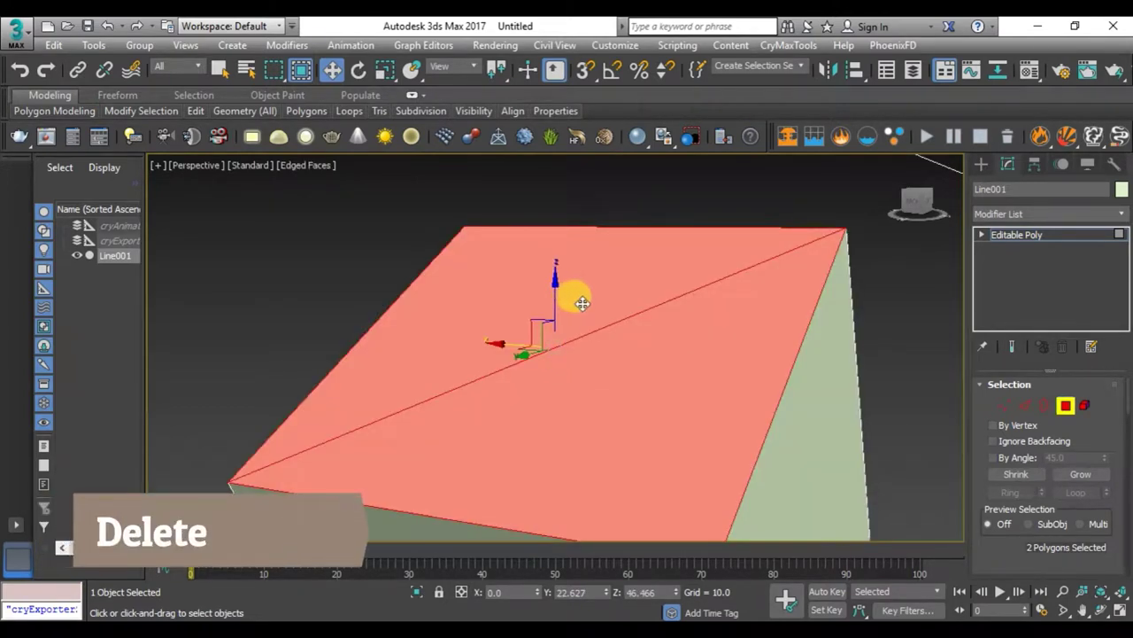
- Cap the open border at the tube end with a new face
key("3")
left_click(655, 232)
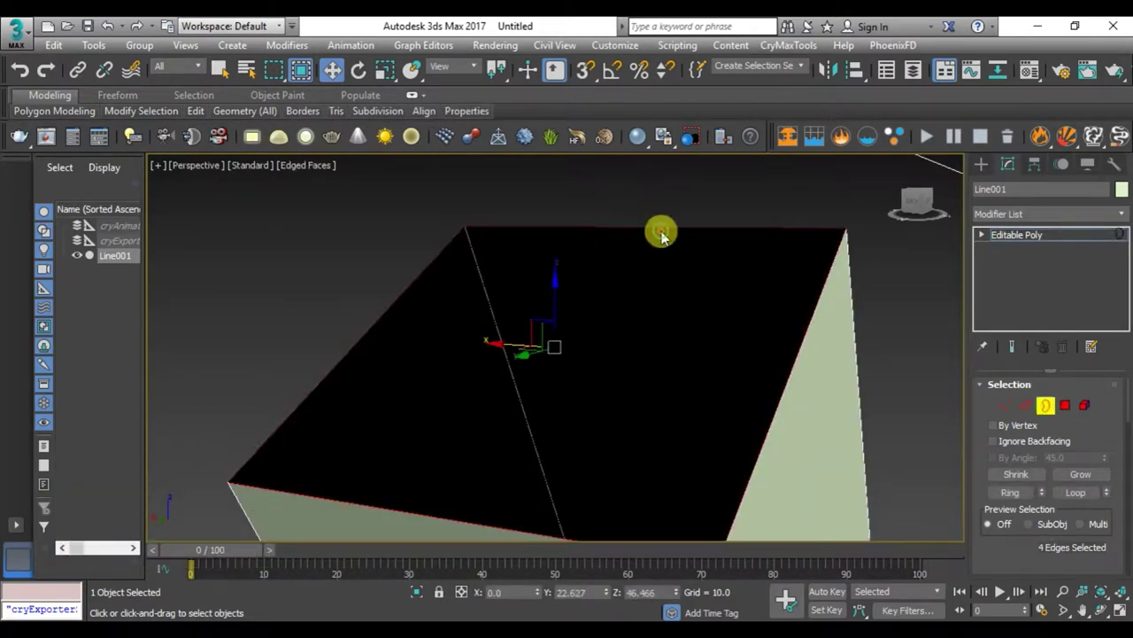
right_click(660, 234)
left_click(646, 268)
left_click(659, 299)
mouse_move(658, 299)
middle_mouse_down("alt")
mouse_move(675, 311)
mouse_move(546, 374)
mouse_move(486, 376)
middle_mouse_up("alt")
- Scale the frame tube to 310% along X into a wide strap
key("3")
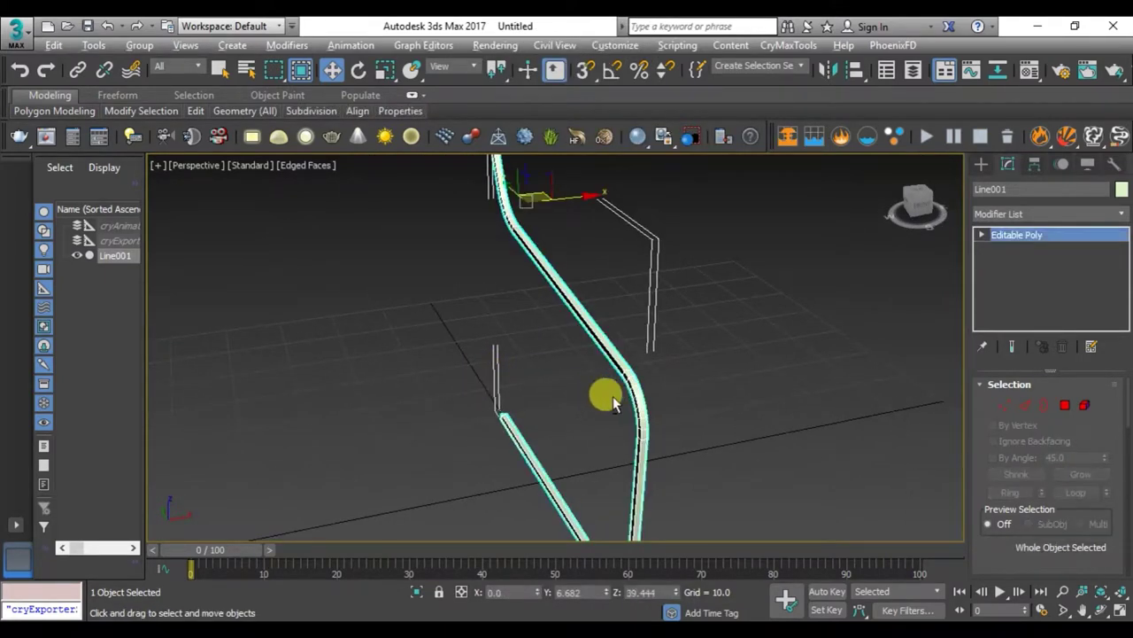
mouse_move(602, 392)
middle_mouse_down("alt")
mouse_move(605, 311)
mouse_move(526, 265)
mouse_move(431, 269)
mouse_move(631, 394)
mouse_move(530, 303)
middle_mouse_up("alt")
key("r")
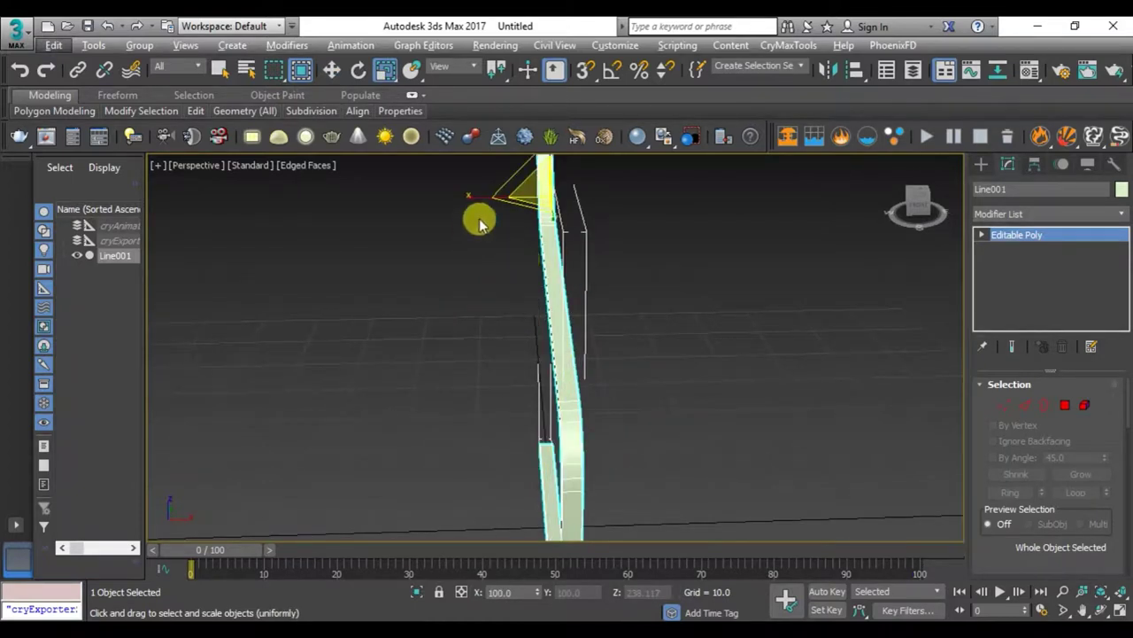
left_click_drag(466, 192, 345, 199)
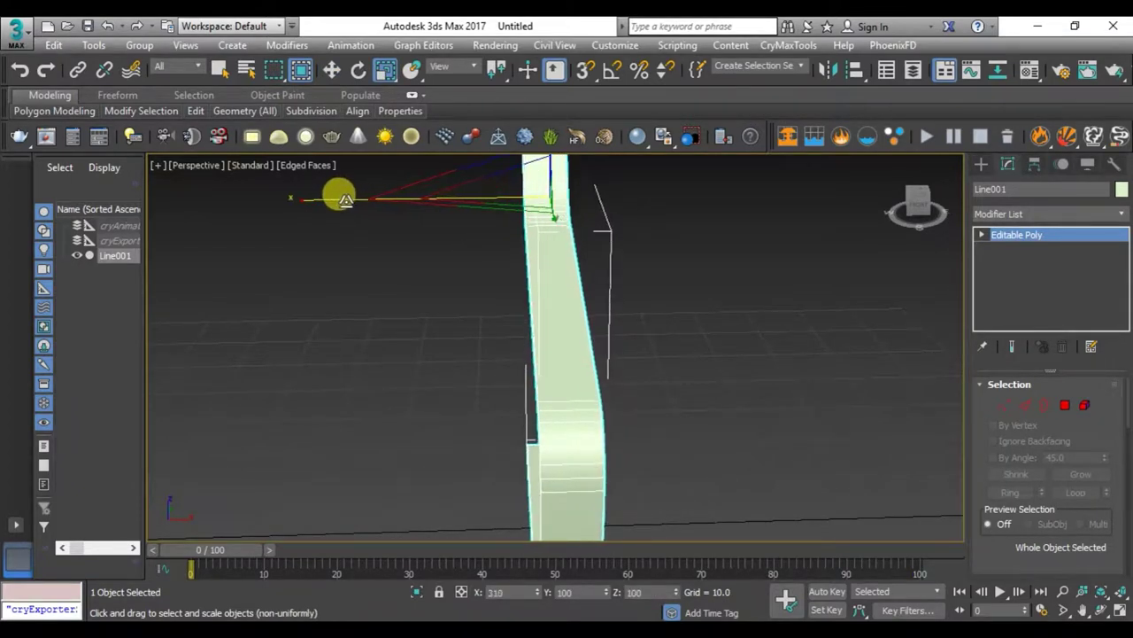
mouse_move(345, 199)
middle_mouse_down("alt")
mouse_move(574, 270)
mouse_move(663, 250)
mouse_move(619, 256)
mouse_move(626, 263)
middle_mouse_up("alt")
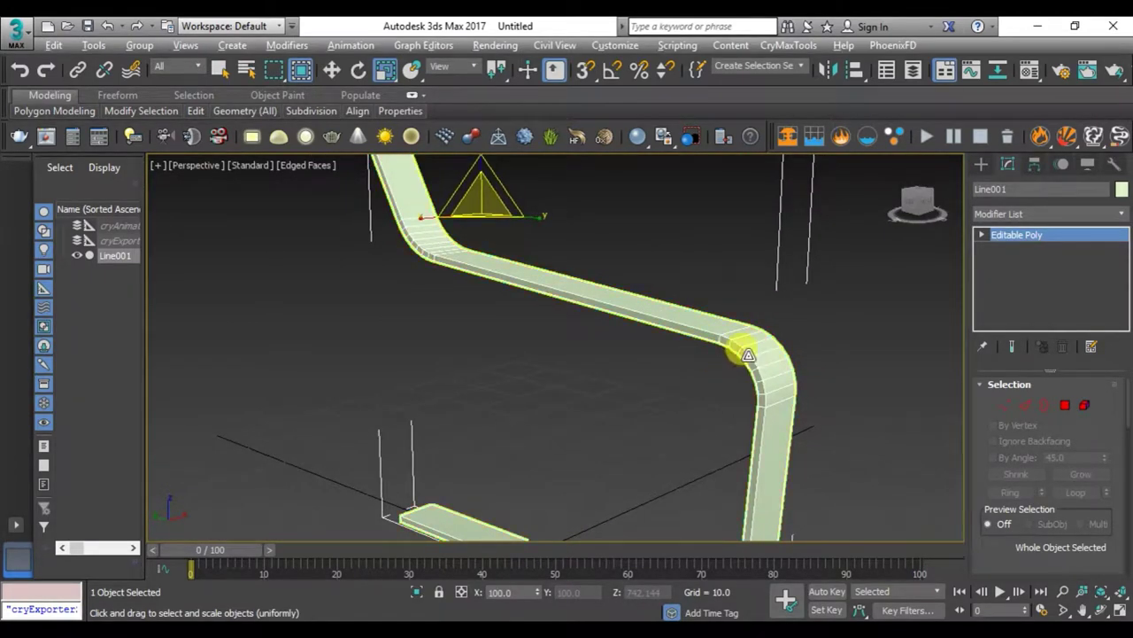
- Orbit and zoom to inspect the widened S-shaped frame from the side and an angle
scroll(748, 355, "up", 2)
scroll(759, 363, "up", 2)
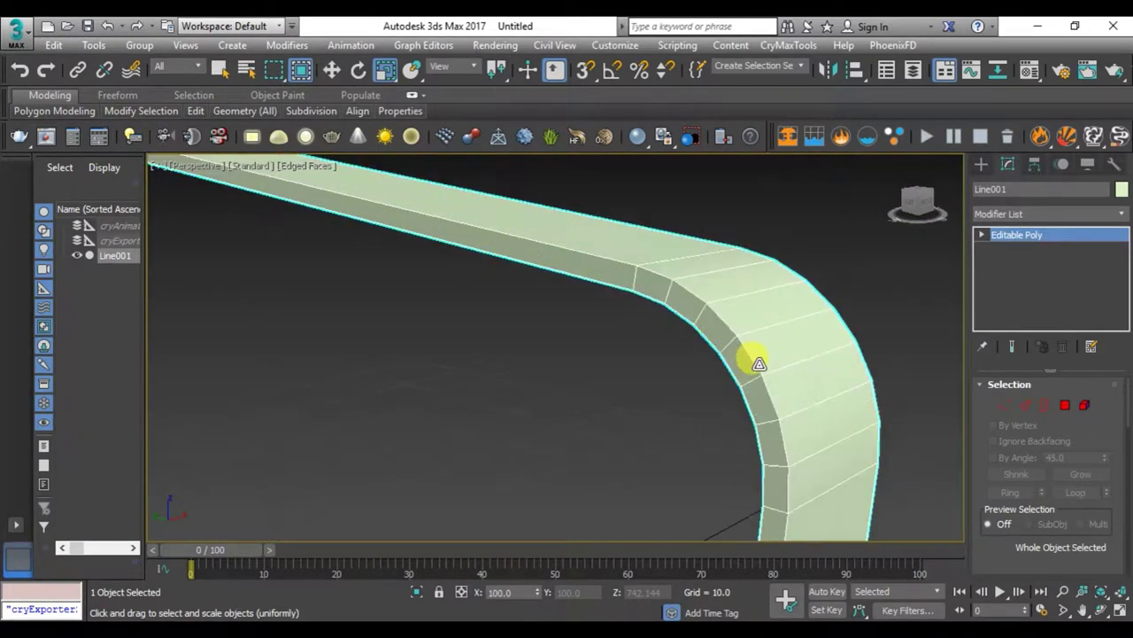
scroll(753, 348, "down", 5)
scroll(762, 363, "up", 4)
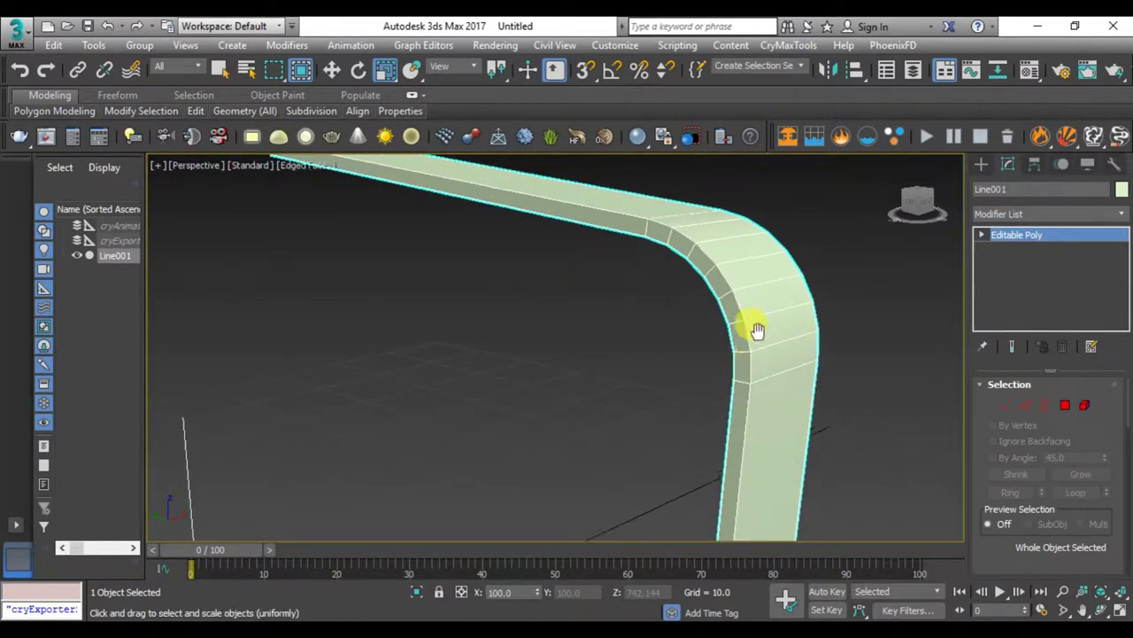
scroll(751, 231, "up", 3)
scroll(773, 358, "down", 3)
scroll(770, 345, "down", 4)
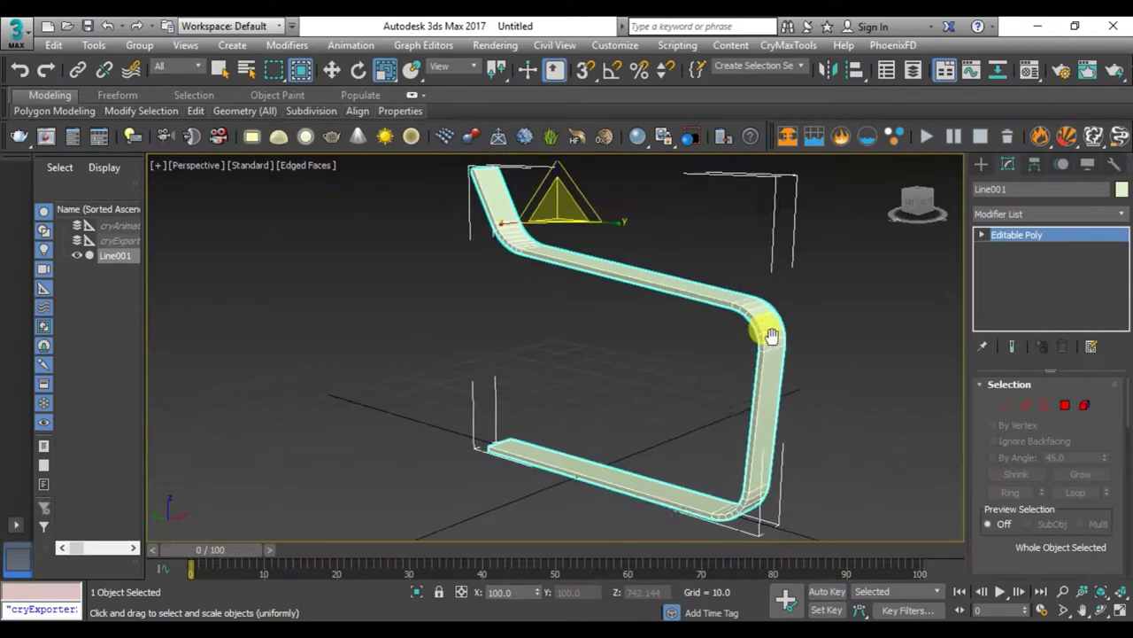
scroll(766, 342, "up", 3)
scroll(771, 342, "up", 1)
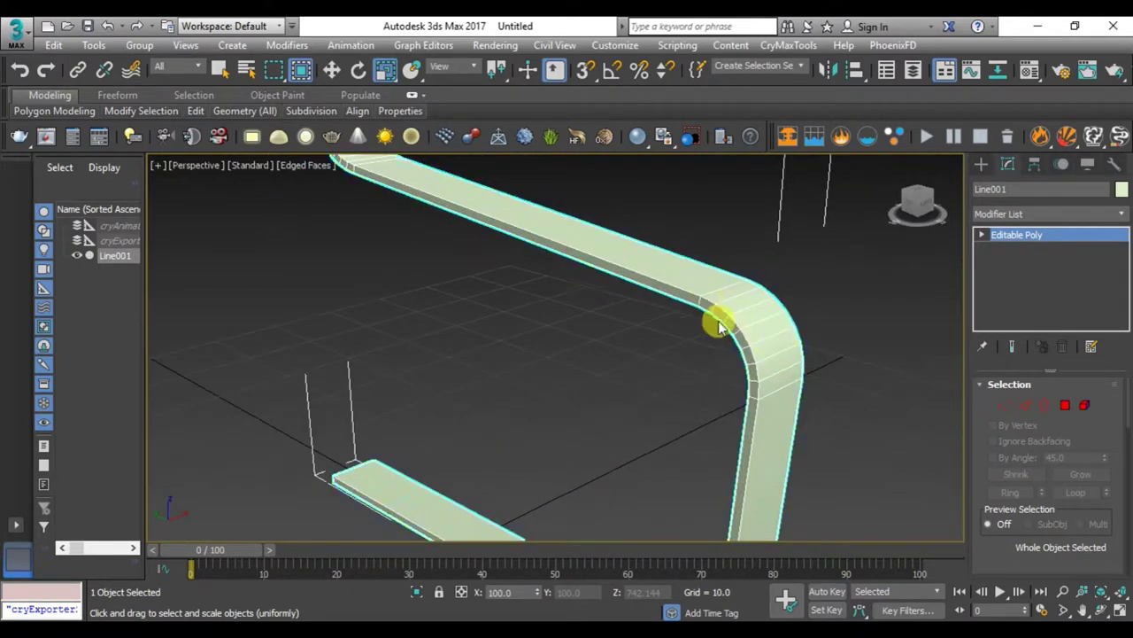
mouse_move(716, 321)
middle_mouse_down("alt")
mouse_move(734, 380)
mouse_move(589, 345)
mouse_move(551, 348)
mouse_move(572, 322)
mouse_move(749, 384)
mouse_move(620, 411)
mouse_move(561, 372)
mouse_move(534, 268)
middle_mouse_up("alt")
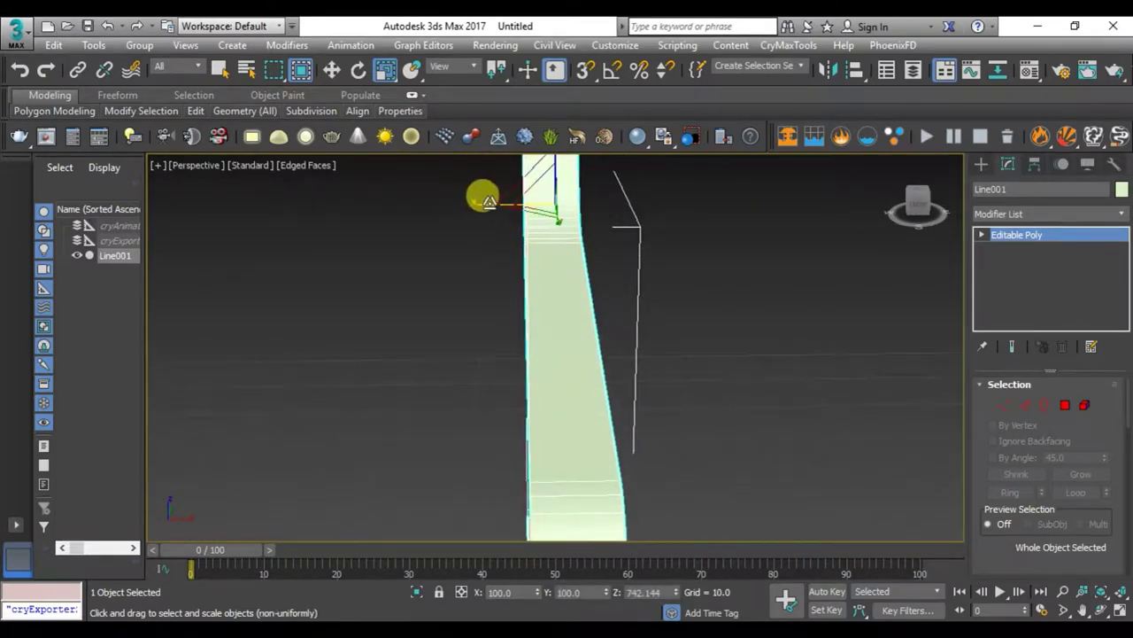
mouse_move(488, 215)
middle_mouse_down("alt")
mouse_move(649, 328)
mouse_move(706, 303)
mouse_move(620, 376)
mouse_move(488, 435)
mouse_move(488, 399)
mouse_move(599, 369)
middle_mouse_up("alt")
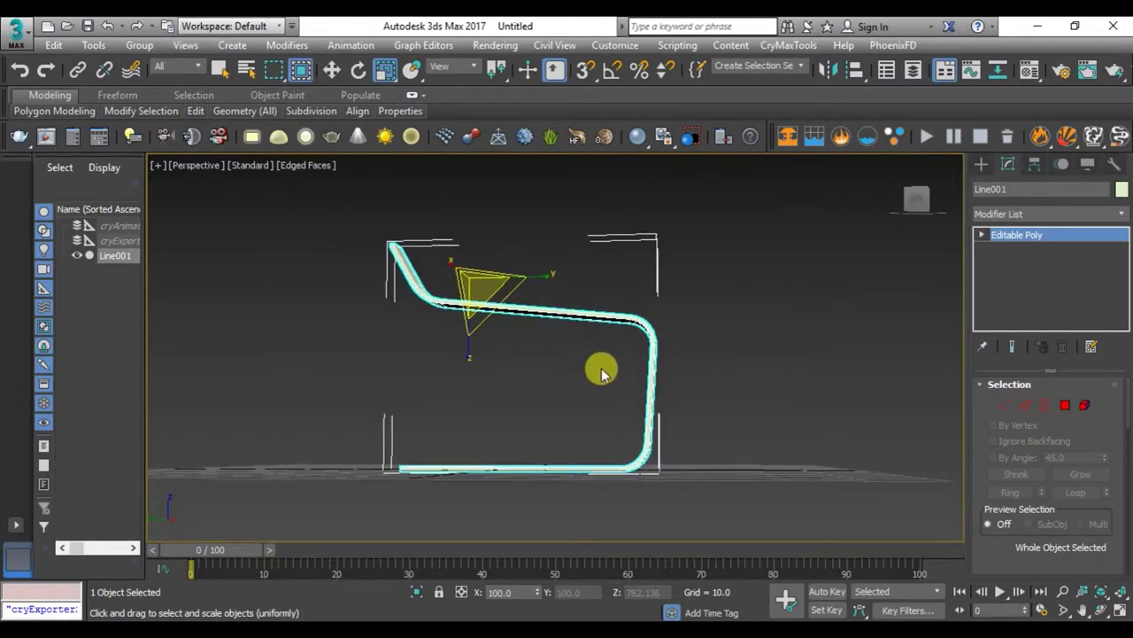
- Switch to edge editing and zoom in close on the frame
key("1")
middle_click_drag(598, 409, 617, 418, "alt")
scroll(623, 372, "up", 3)
scroll(617, 372, "up", 3)
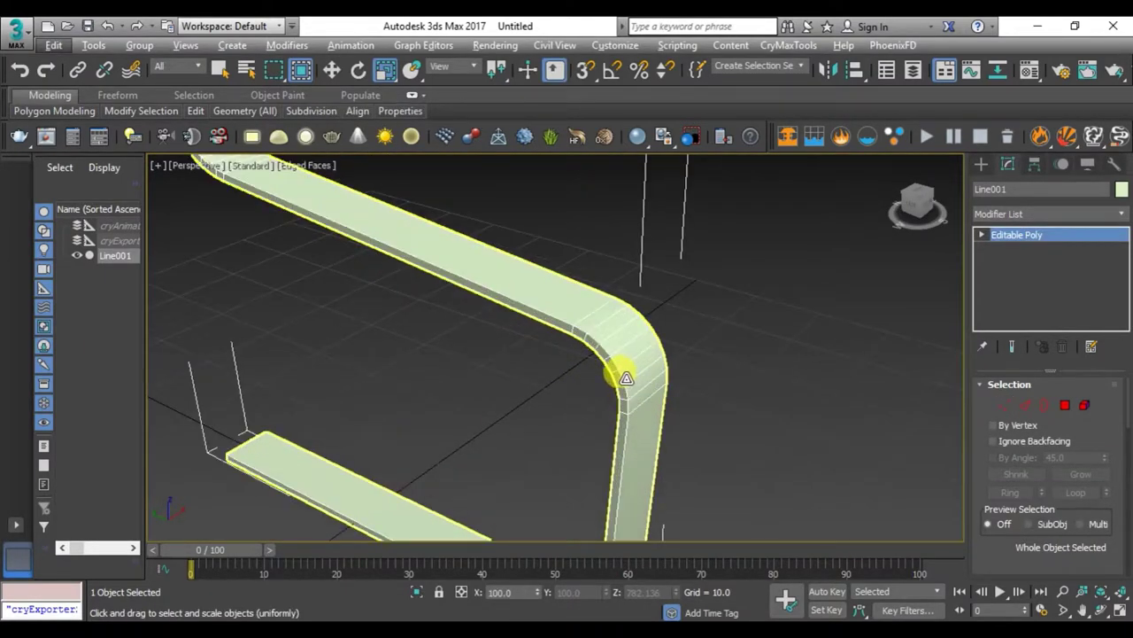
key("2")
scroll(624, 450, "up", 2)
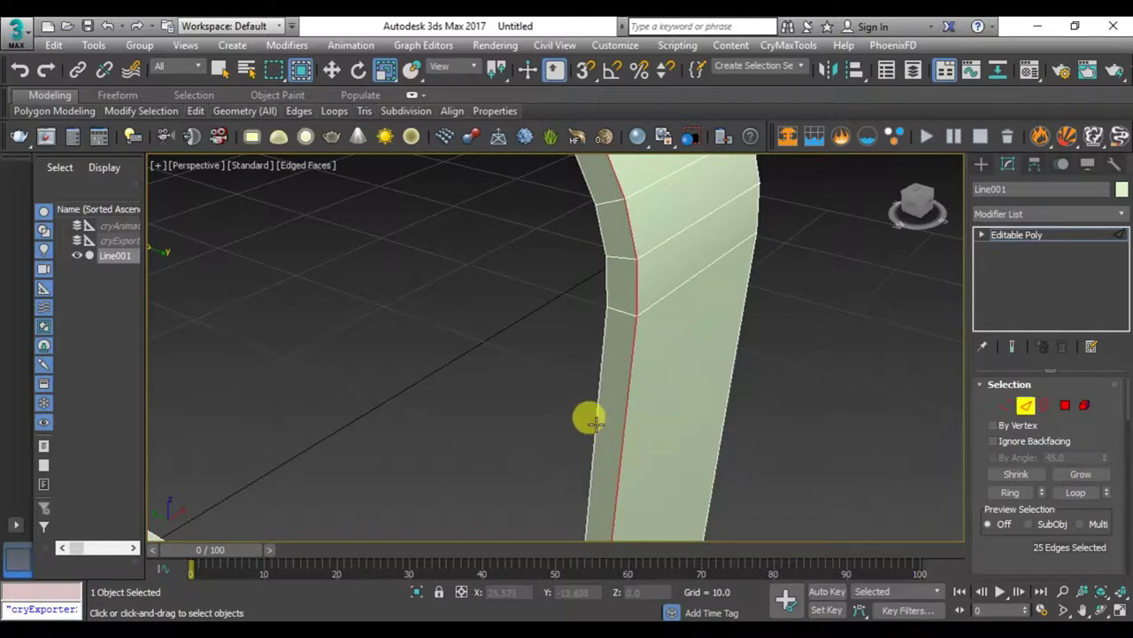
- Chamfer the selected side edges of the strap by 0.02
mouse_move(730, 376)
middle_mouse_down("alt")
mouse_move(670, 417)
mouse_move(488, 413)
middle_mouse_up("alt")
scroll(486, 426, "up", 4)
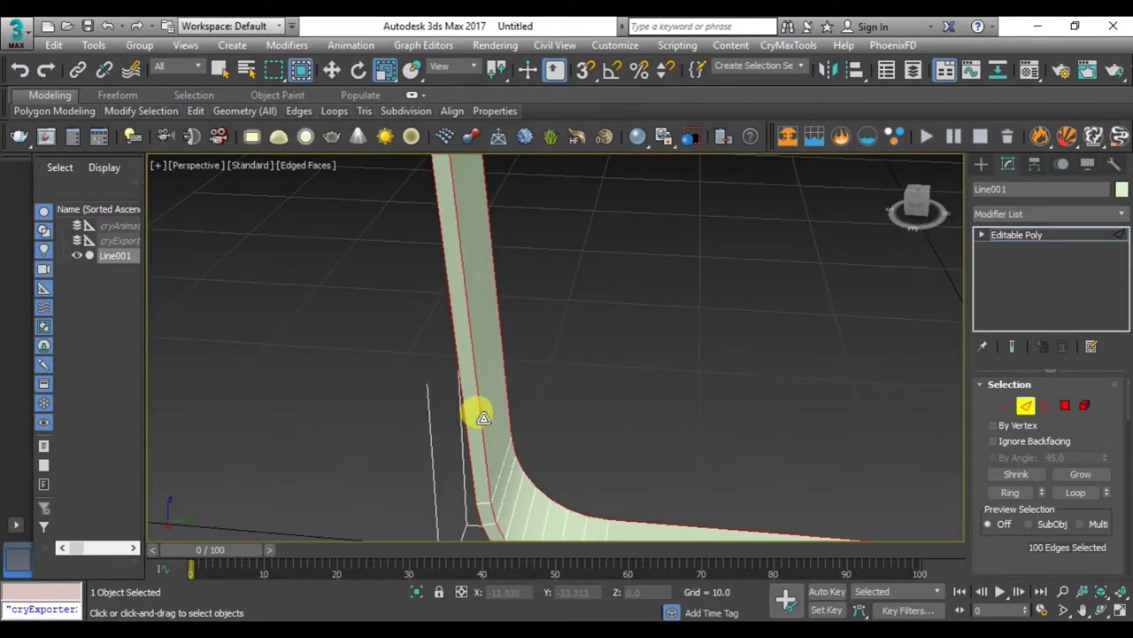
scroll(483, 417, "down", 4)
middle_click_drag(607, 430, 753, 435, "alt")
scroll(637, 366, "up", 5)
right_click(629, 372)
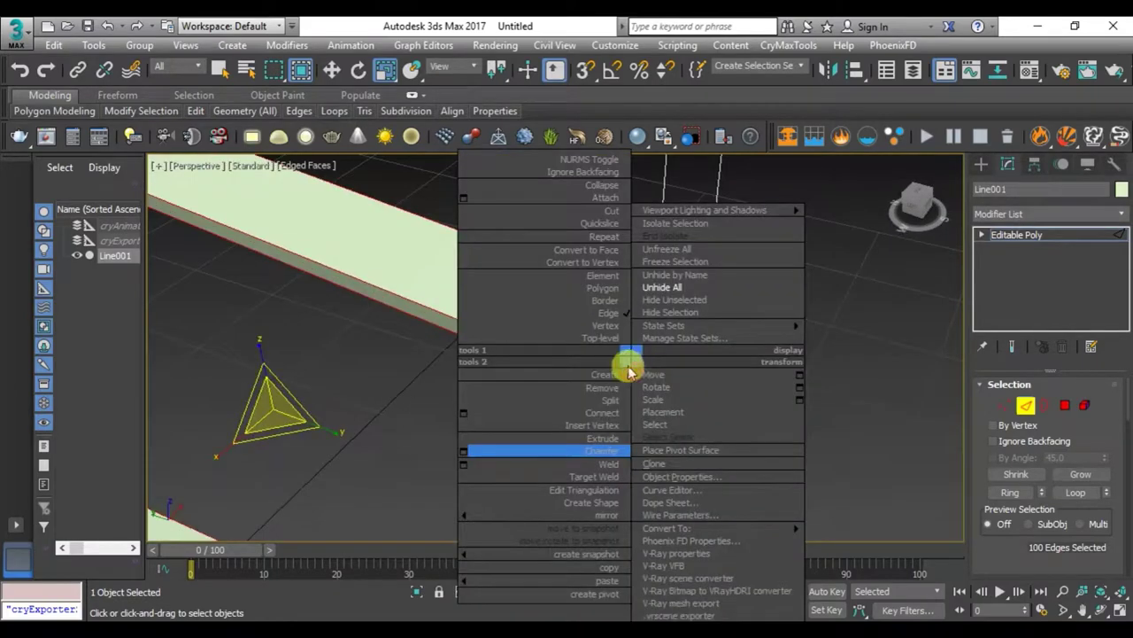
left_click(462, 451)
scroll(427, 363, "up", 3)
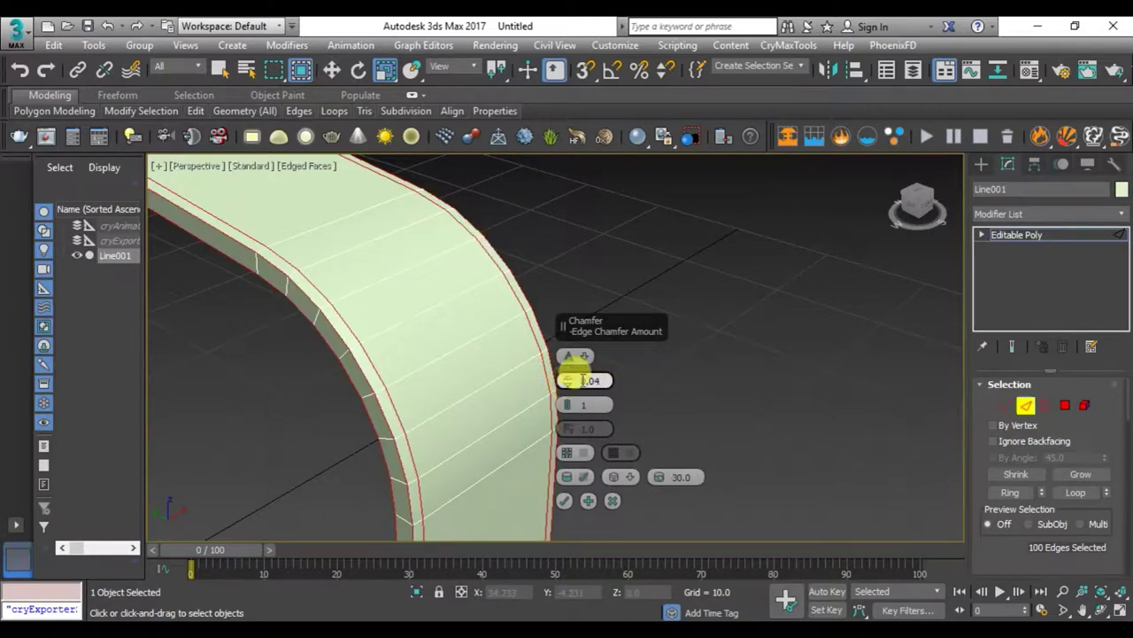
mouse_move(595, 381)
middle_mouse_down()
mouse_move(466, 370)
mouse_move(504, 369)
middle_mouse_up()
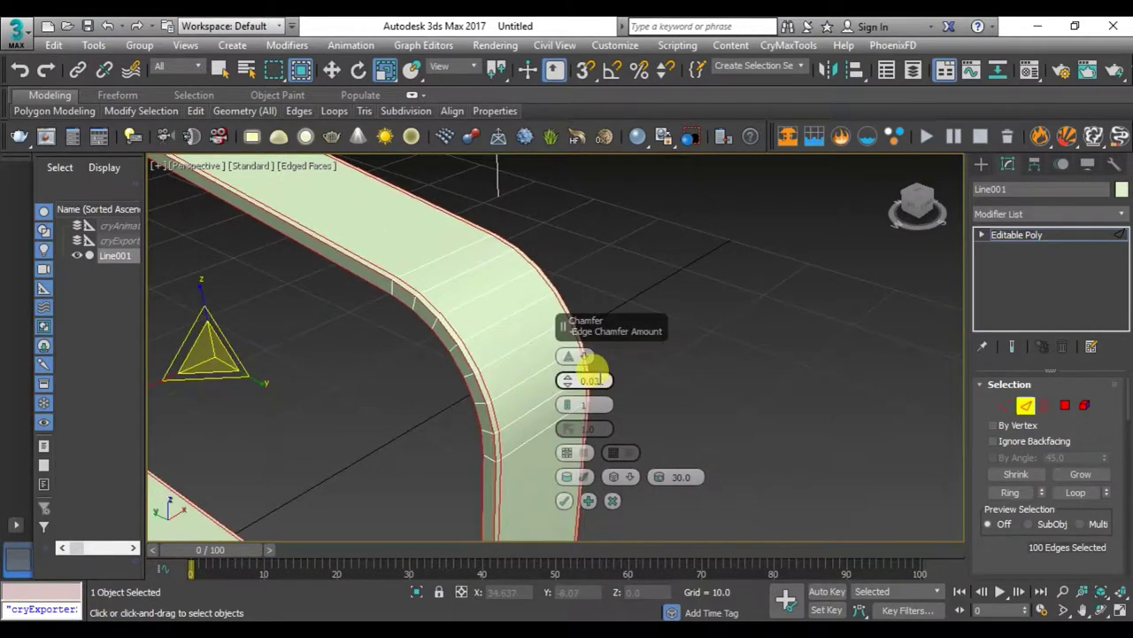
left_click_drag(595, 381, 516, 370)
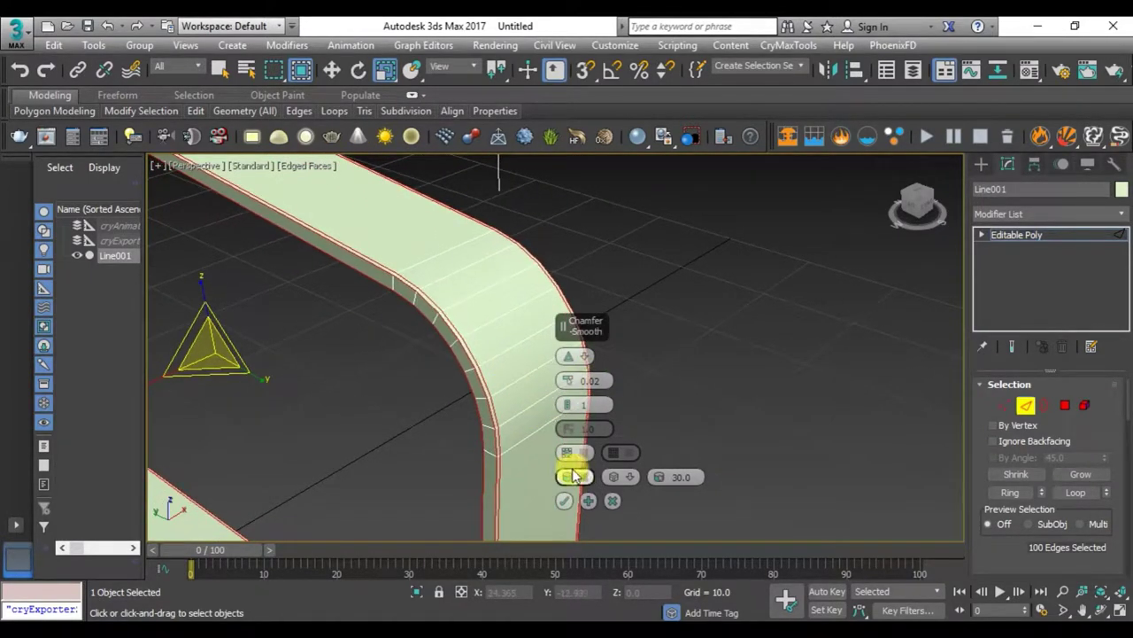
left_click(564, 501)
- Exit edge mode, deselect the frame and hide edged faces to view the whole bend
key("2")
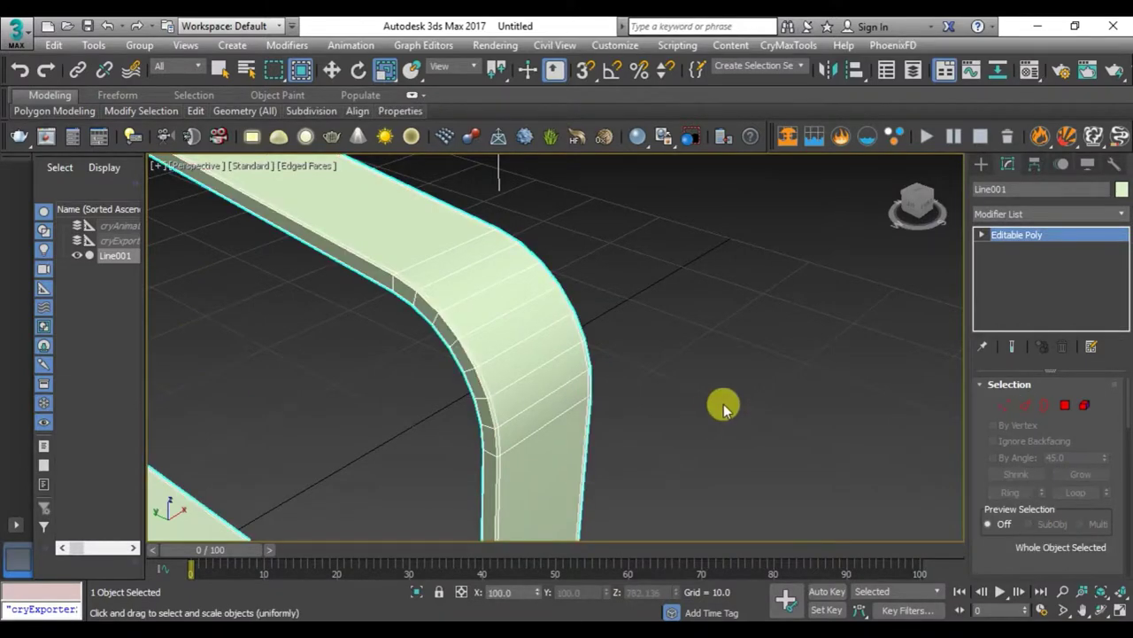
left_click(721, 404)
middle_click_drag(469, 354, 689, 455, "alt")
scroll(689, 454, "up", 3)
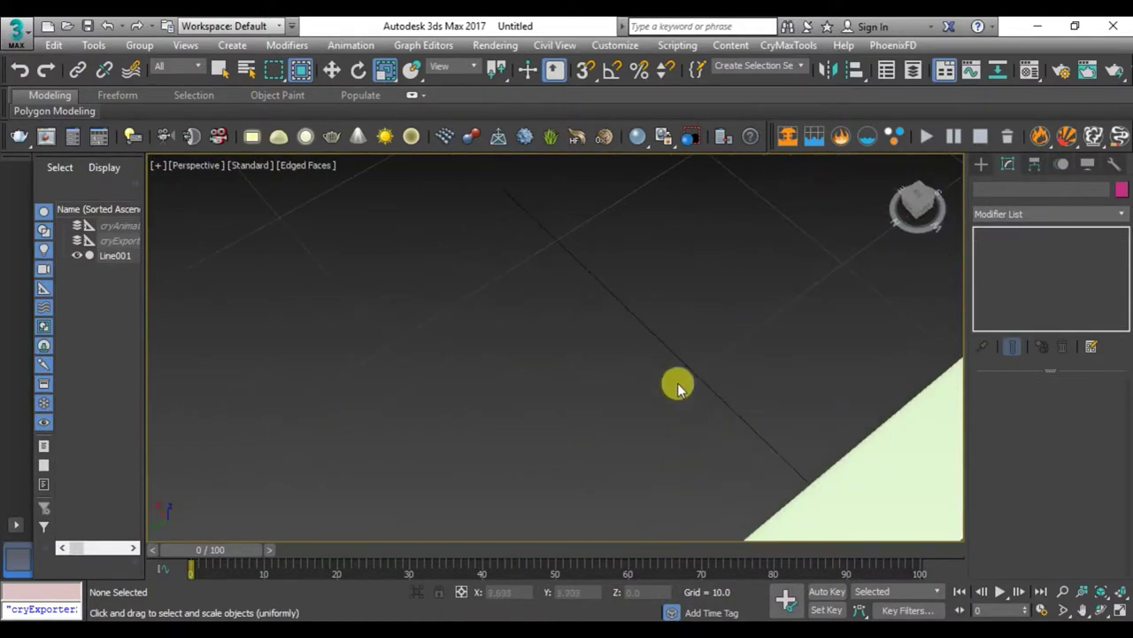
scroll(678, 384, "up", 2)
key("F4")
middle_click_drag(671, 346, 620, 378, "alt")
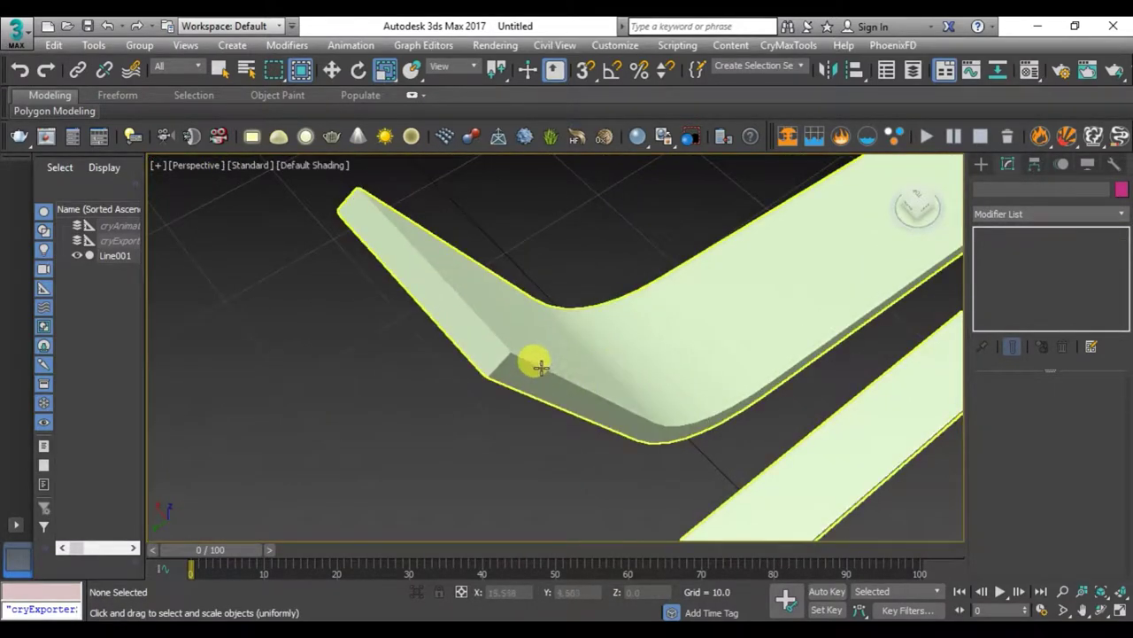
- Reselect the frame and pick an edge on the upper arm with edged faces shown
left_click(540, 365)
key("F4")
key("2")
left_click(482, 323)
mouse_move(481, 322)
middle_mouse_down("alt")
mouse_move(461, 329)
mouse_move(404, 286)
middle_mouse_up("alt")
key("2")
scroll(430, 324, "down", 5)
- Center Line001's pivot and lower it to the bottom of the frame's curve
mouse_move(473, 346)
middle_mouse_down()
mouse_move(506, 281)
mouse_move(536, 375)
mouse_move(446, 313)
mouse_move(422, 274)
mouse_move(469, 365)
mouse_move(564, 391)
mouse_move(526, 370)
mouse_move(553, 396)
middle_mouse_up()
key("w")
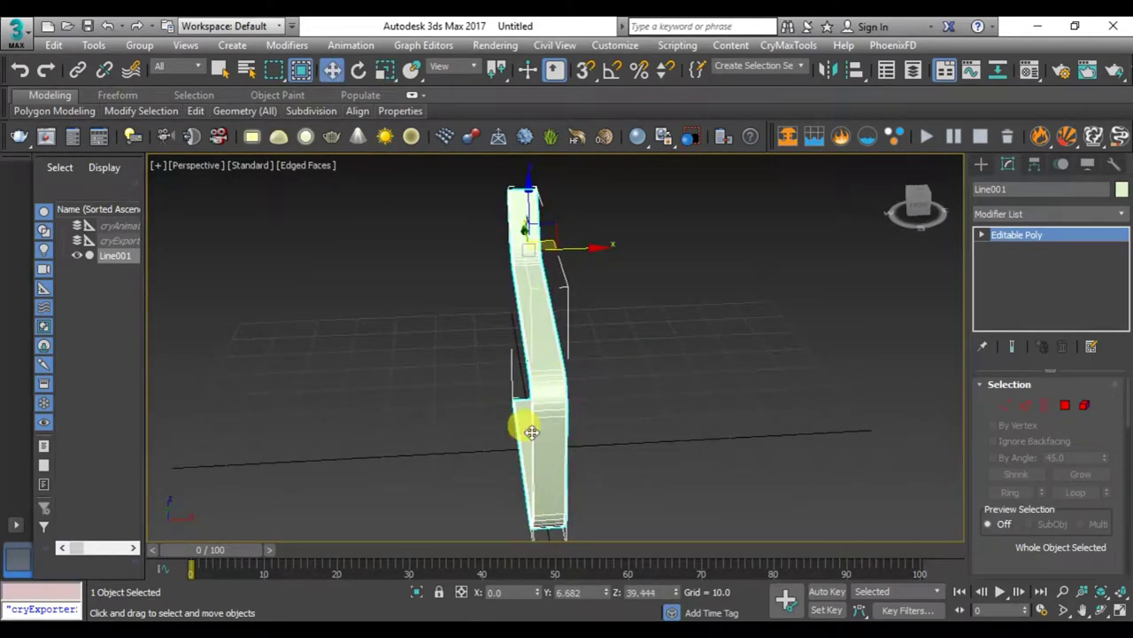
left_click(1035, 165)
left_click(1045, 277)
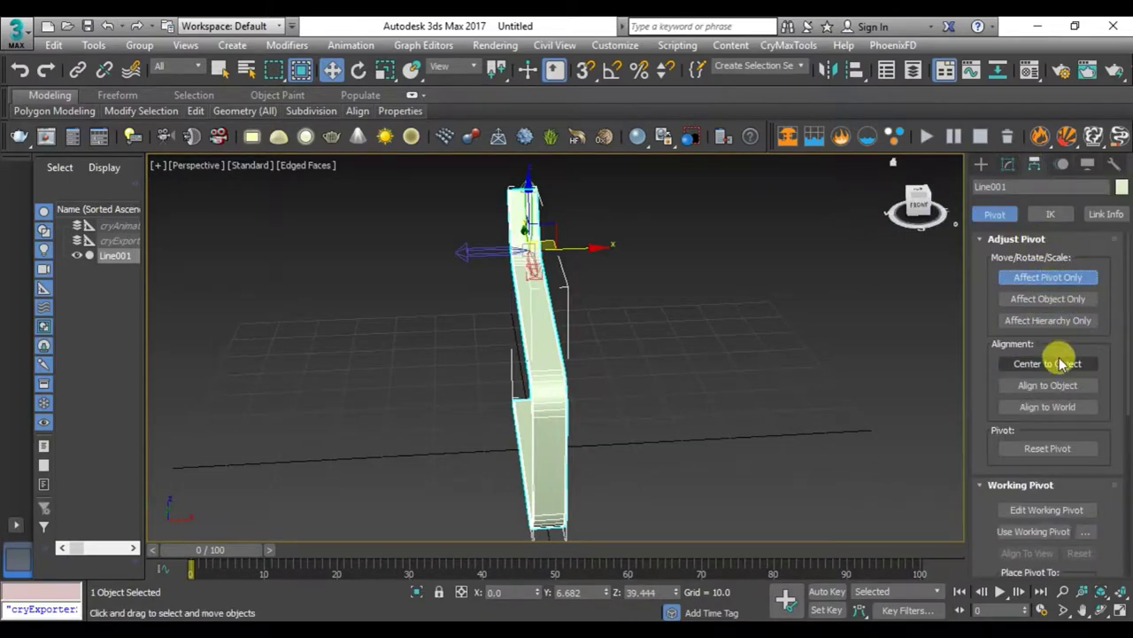
left_click(1060, 363)
key("alt+w")
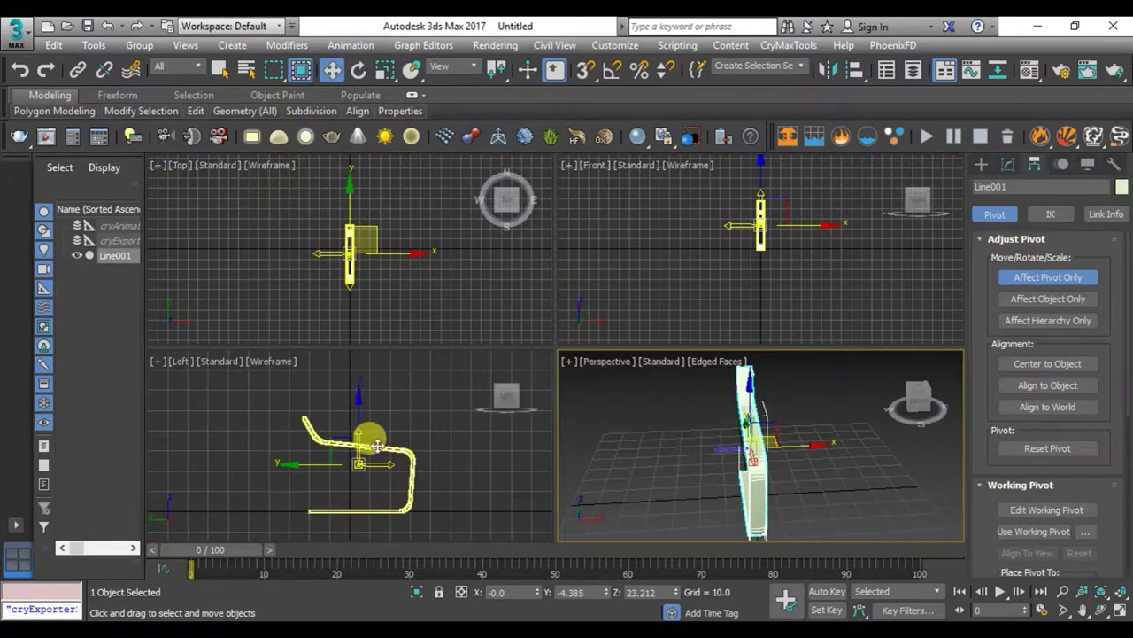
left_click_drag(349, 404, 350, 461)
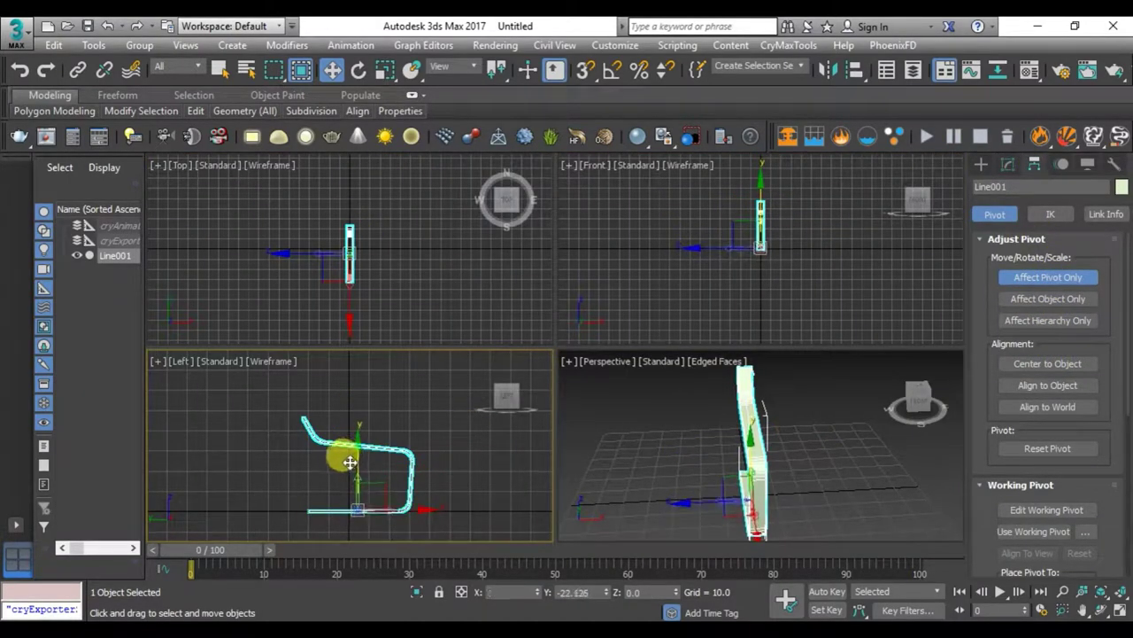
left_click(758, 523)
- Shift-clone the bent frame as Line002 and place the copy at X 25
key("alt+w")
left_click(1082, 277)
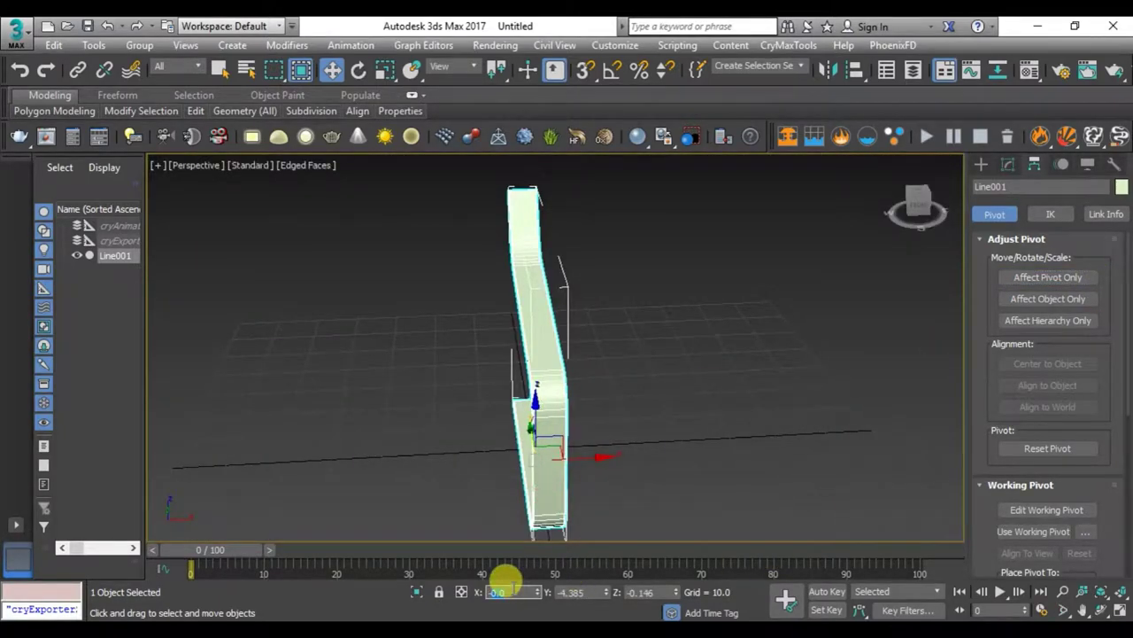
mouse_move(502, 556)
middle_mouse_down("alt")
mouse_move(517, 451)
mouse_move(488, 440)
middle_mouse_up("alt")
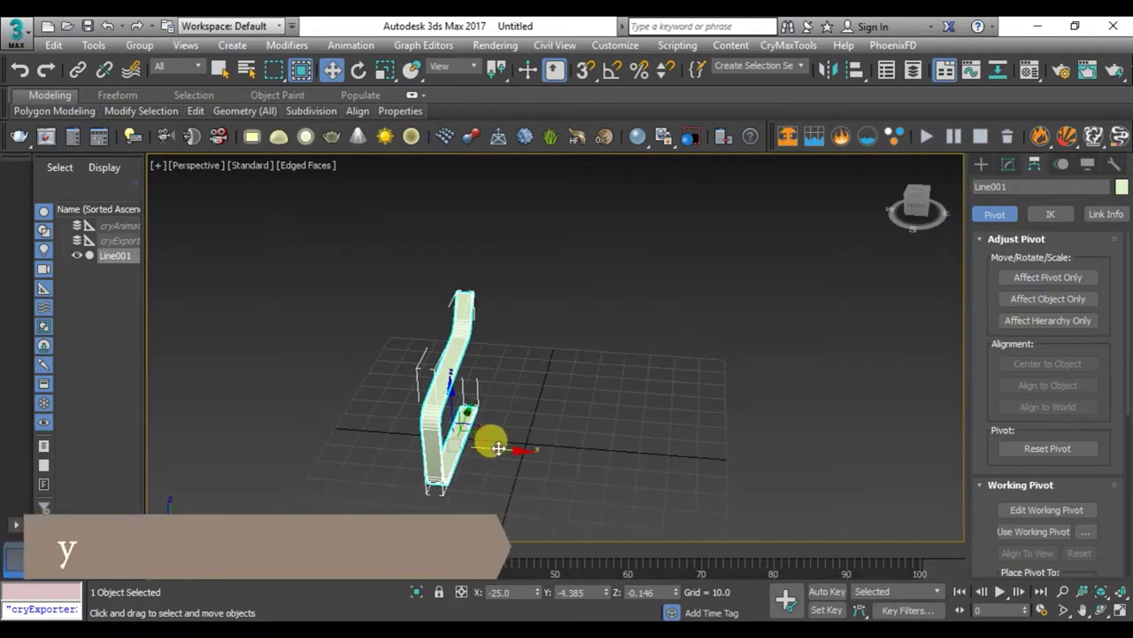
left_click_drag(488, 440, 547, 445, "shift")
left_click(564, 394)
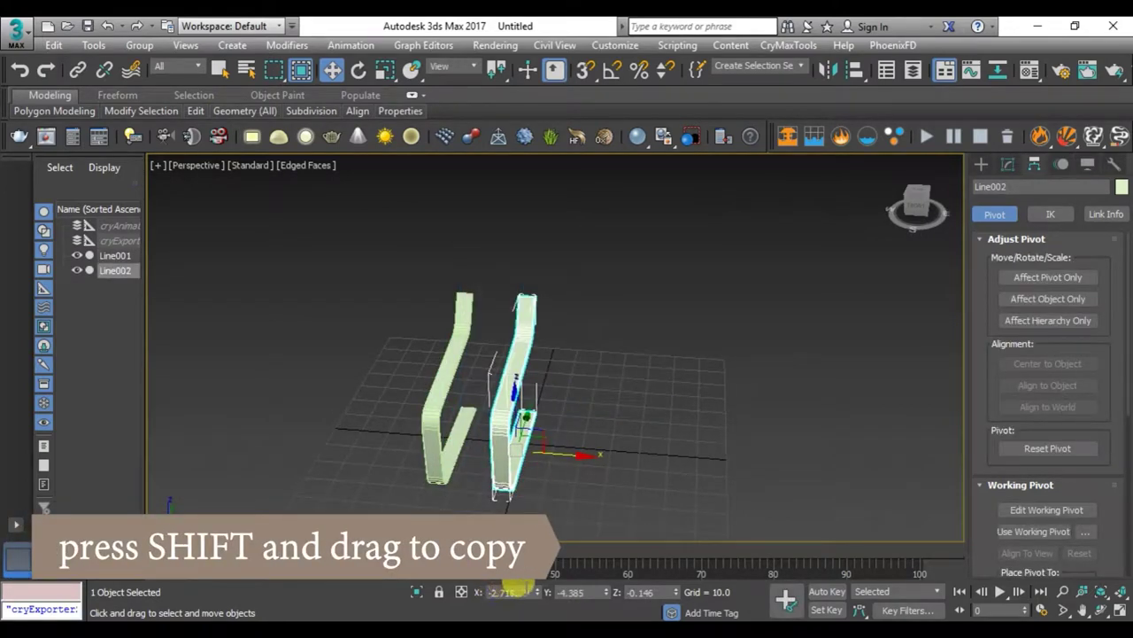
type("-25")
key("Return")
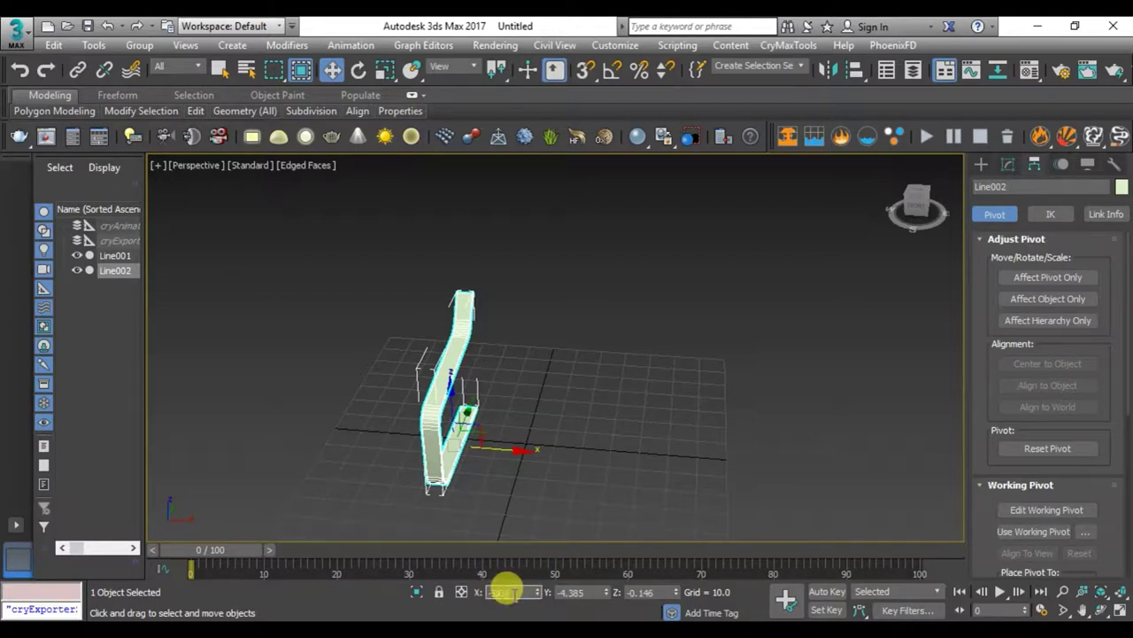
type("25")
key("Return")
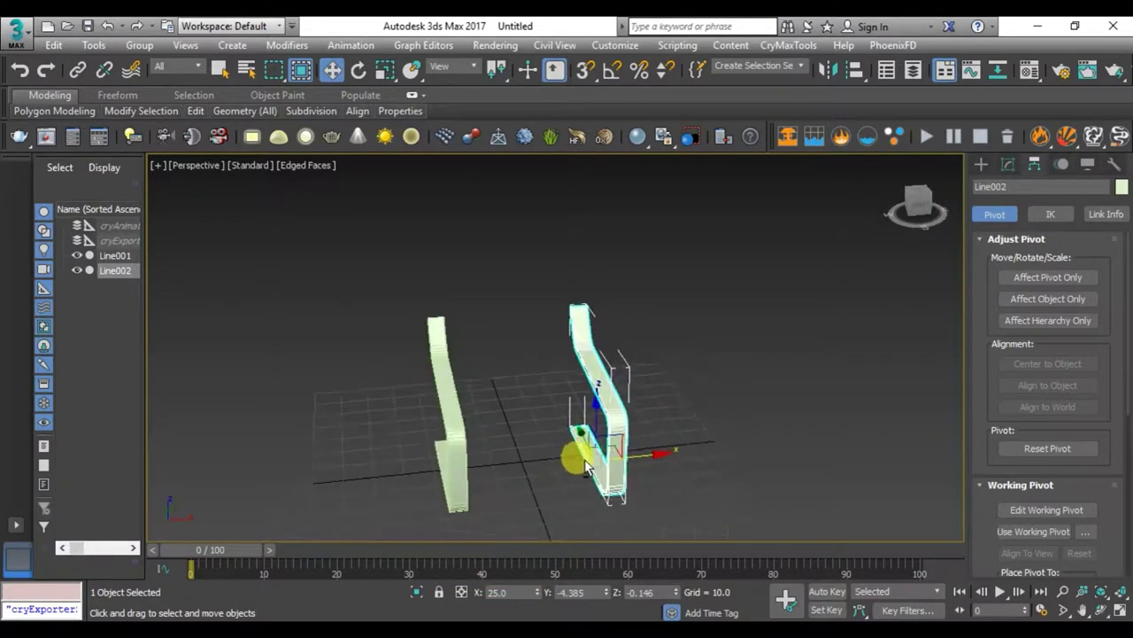
mouse_move(584, 467)
middle_mouse_down("alt")
mouse_move(523, 469)
mouse_move(592, 450)
mouse_move(607, 496)
mouse_move(645, 472)
mouse_move(736, 476)
mouse_move(648, 466)
mouse_move(748, 475)
middle_mouse_up("alt")
left_click(736, 475)
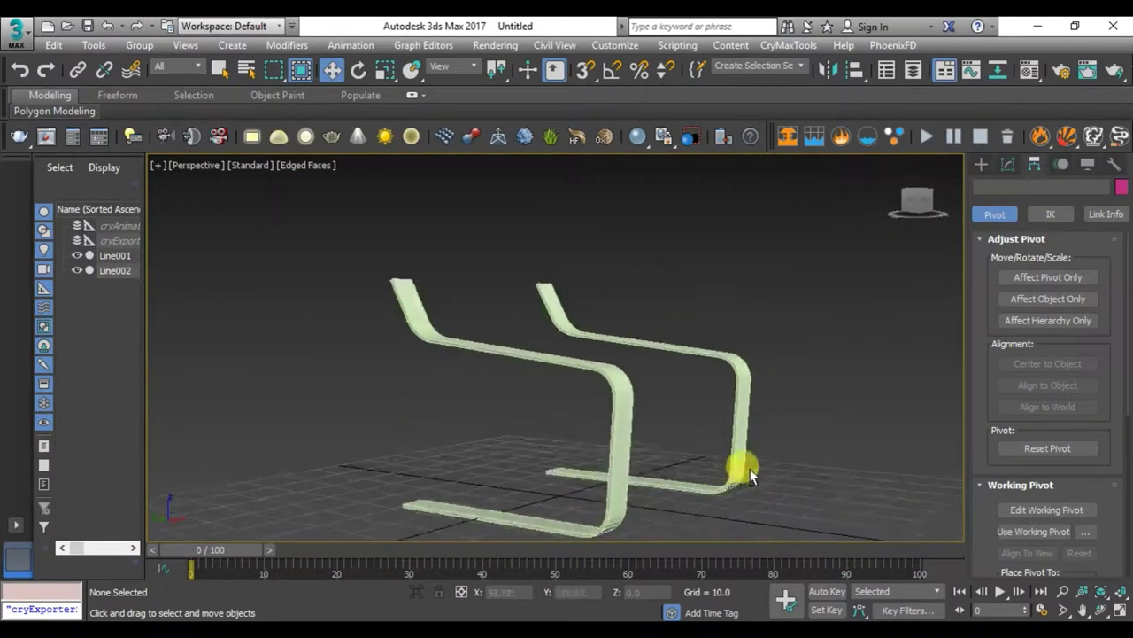
- Maximize the Left side viewport
key("alt+w")
left_click(414, 453)
key("alt+w")
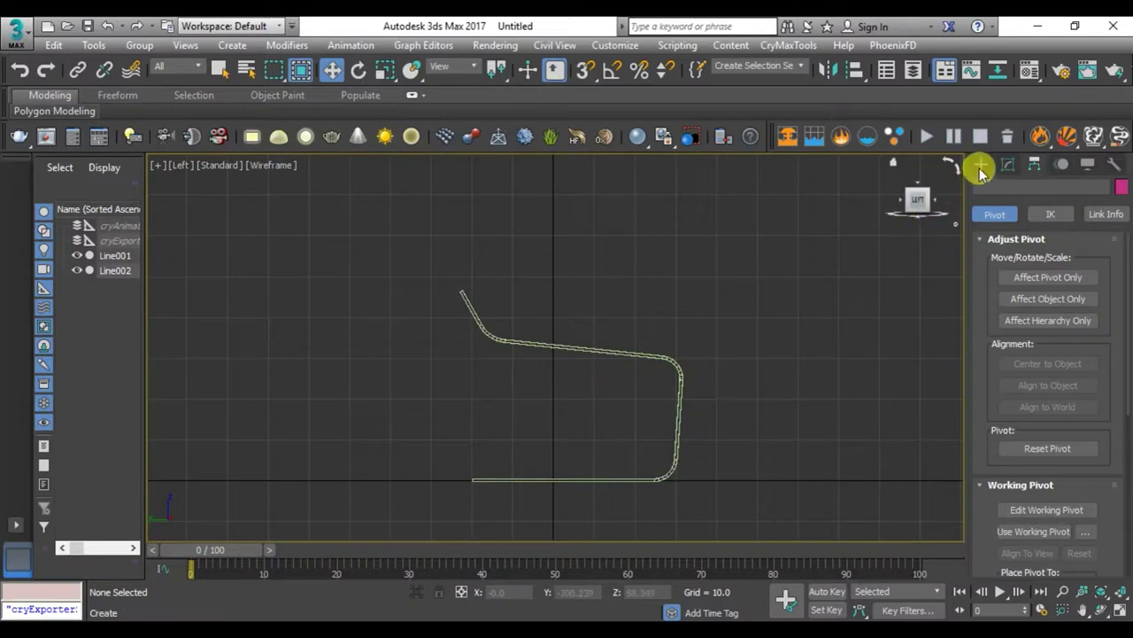
- Draw Line003 along the flat seat and up the angled backrest, with Enable In Viewport off
left_click(981, 164)
left_click(1002, 189)
left_click(1015, 278)
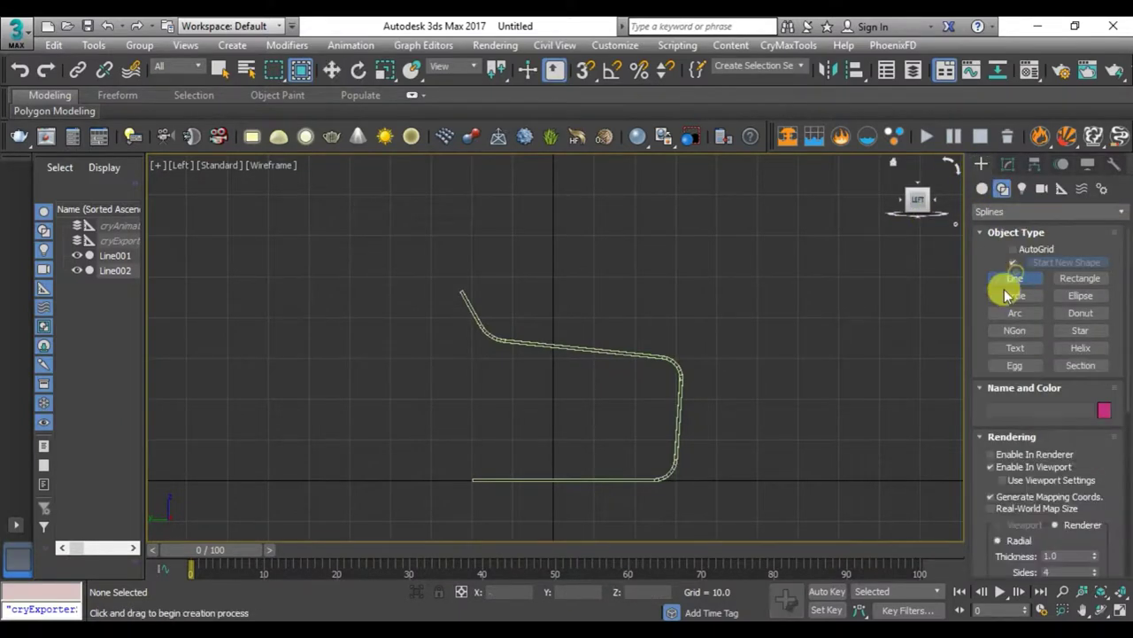
left_click(700, 419)
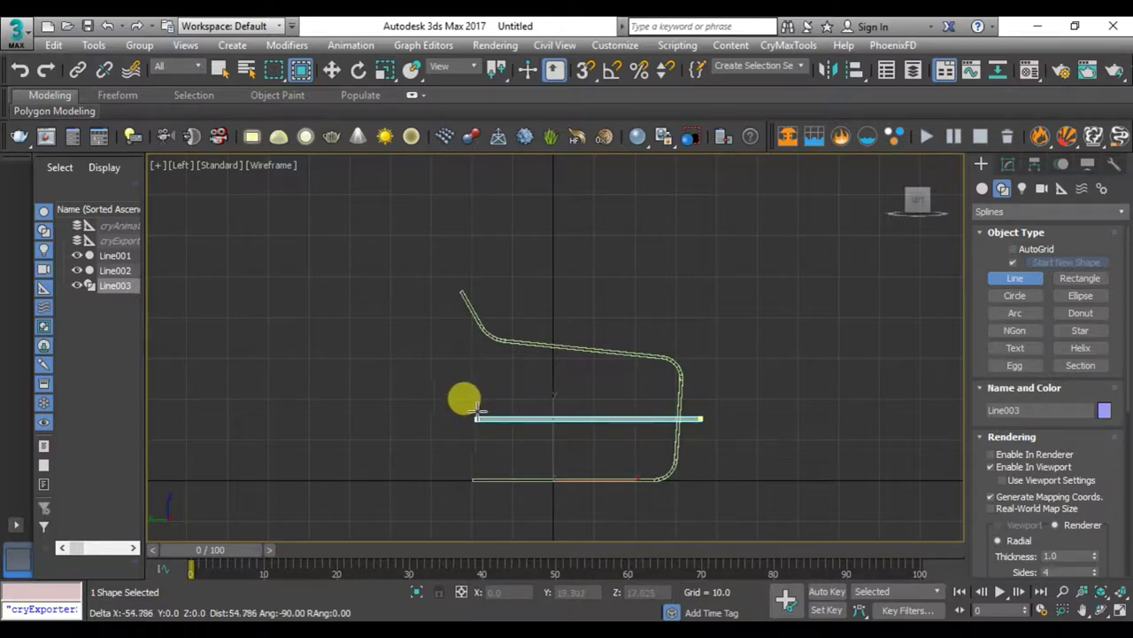
left_click(476, 418)
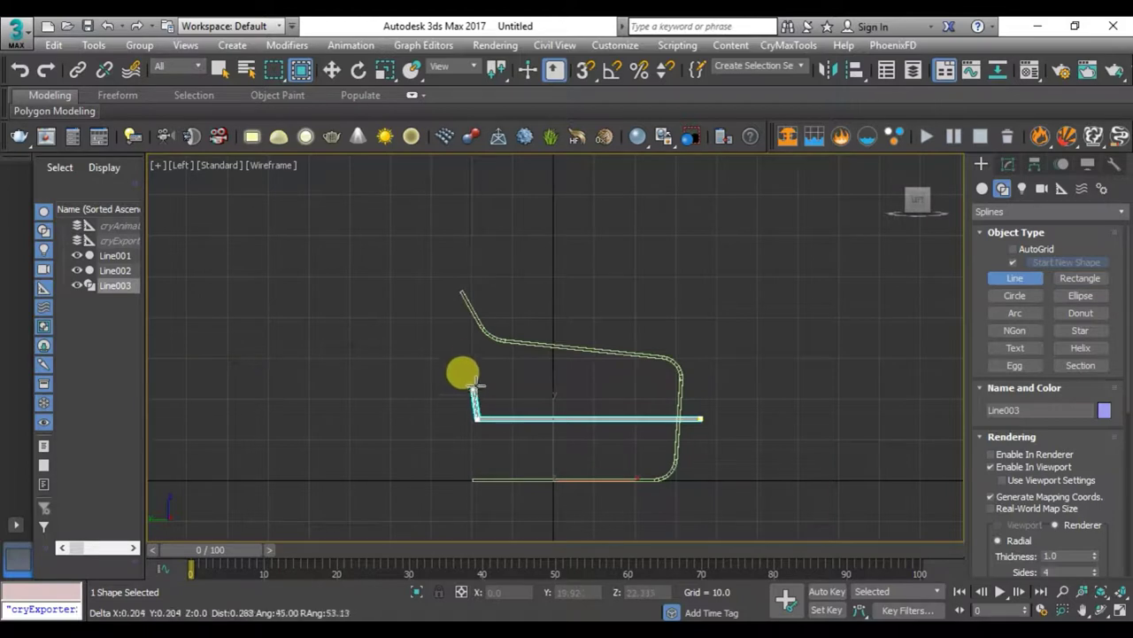
left_click(495, 357)
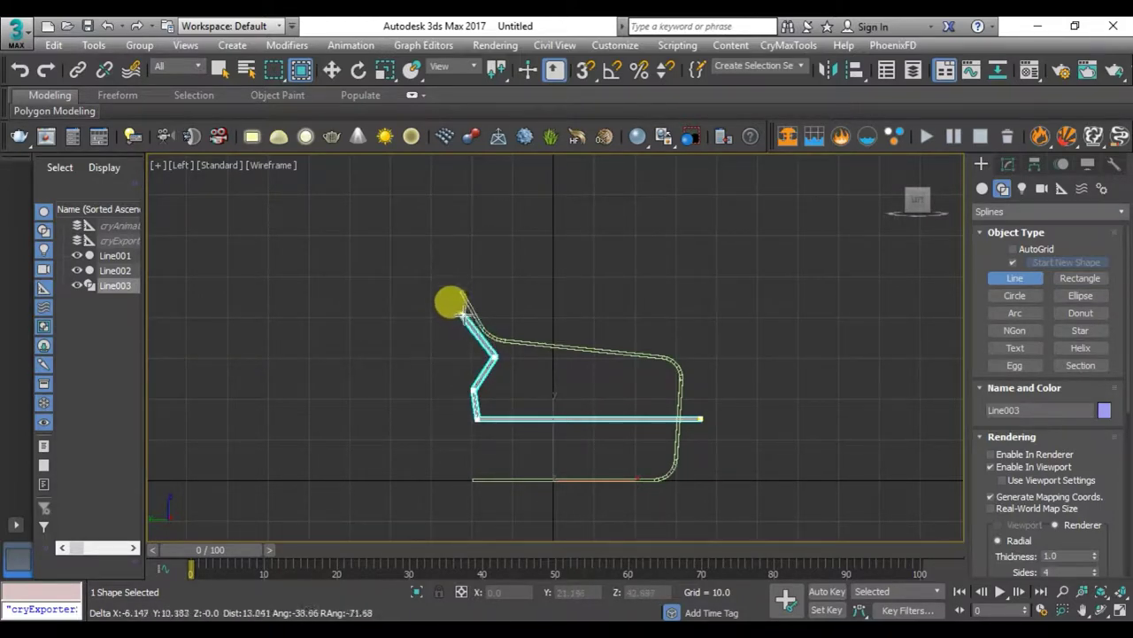
middle_click_drag(450, 325, 458, 392)
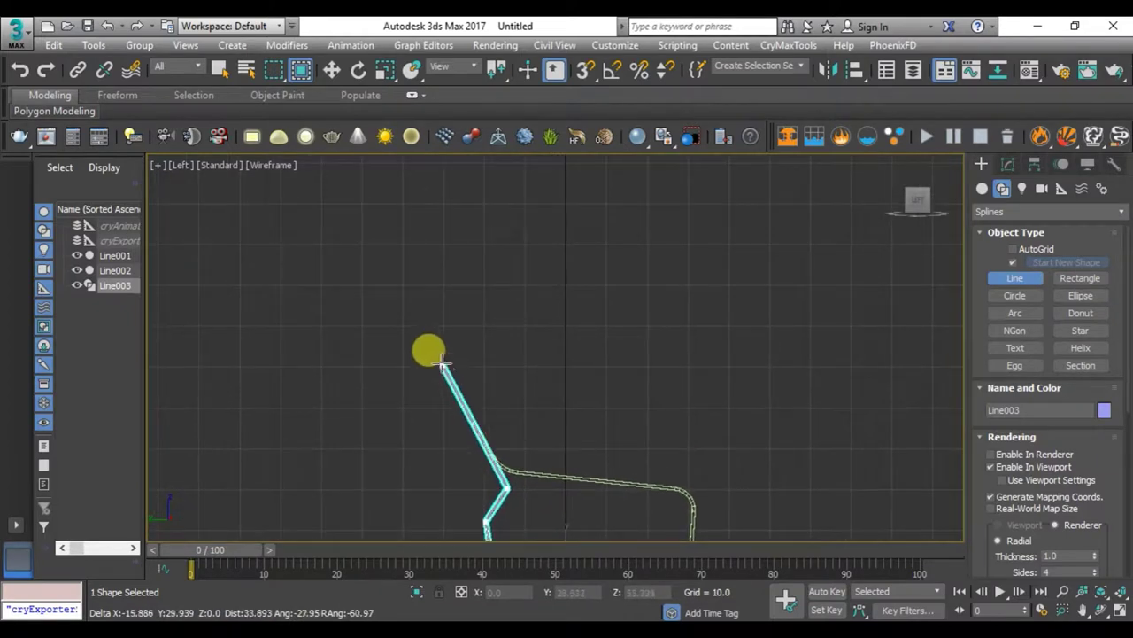
left_click(412, 301)
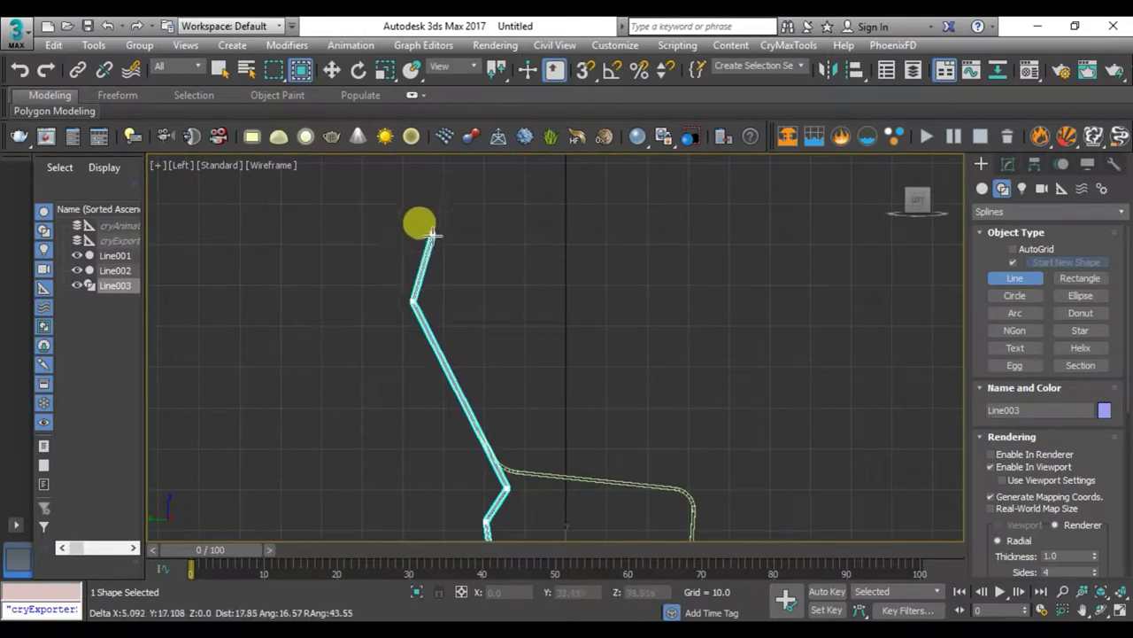
left_click(431, 238)
right_click(521, 264)
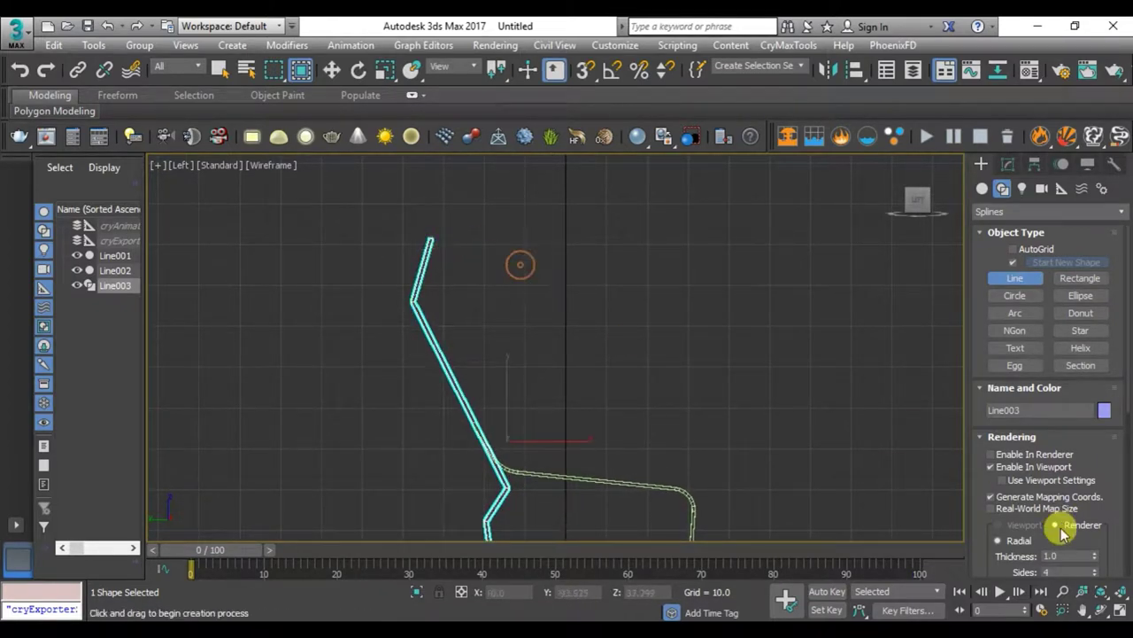
left_click(1030, 468)
- Select Line003's bottom-left vertex and nudge it to the right
middle_click_drag(592, 481, 622, 369)
key("w")
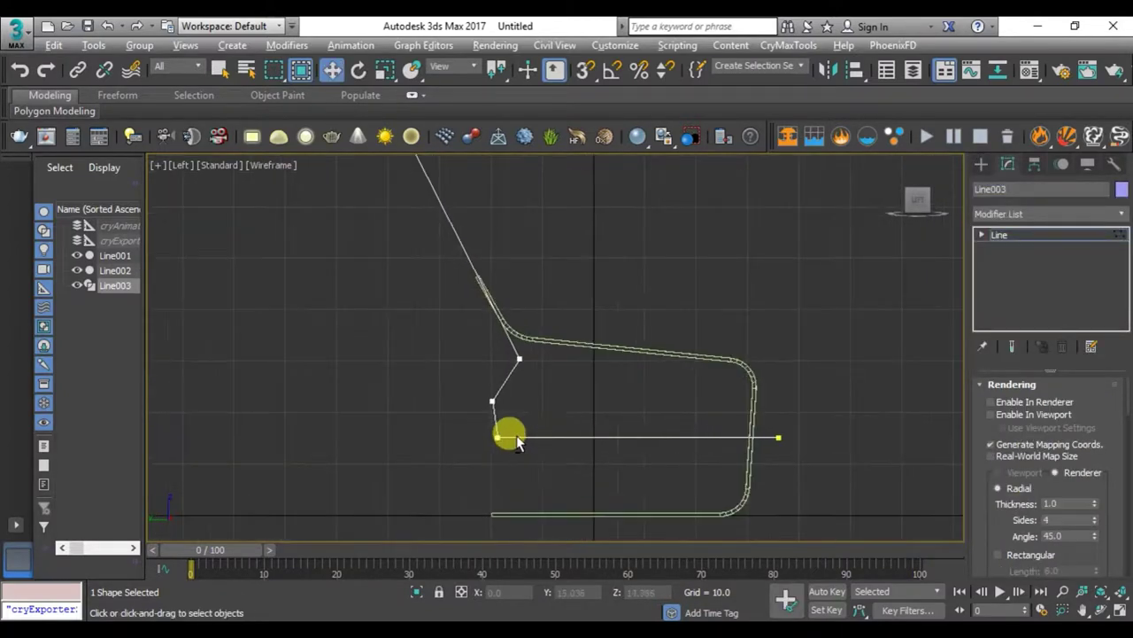
mouse_move(558, 406)
left_mouse_down()
mouse_move(486, 458)
mouse_move(585, 440)
mouse_move(572, 438)
left_mouse_up()
left_click_drag(558, 396, 506, 463)
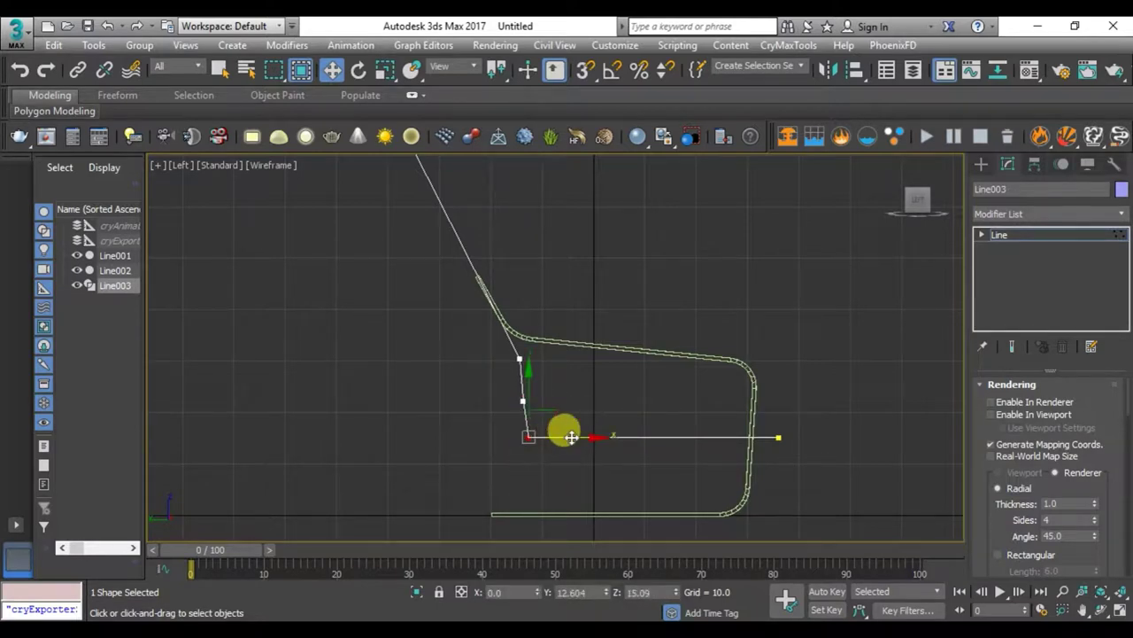
left_click_drag(583, 435, 592, 435)
middle_click_drag(591, 436, 590, 487)
- Shift the lower corner vertex left so the bottom segment is vertical, then select the top vertex
scroll(539, 400, "up", 1)
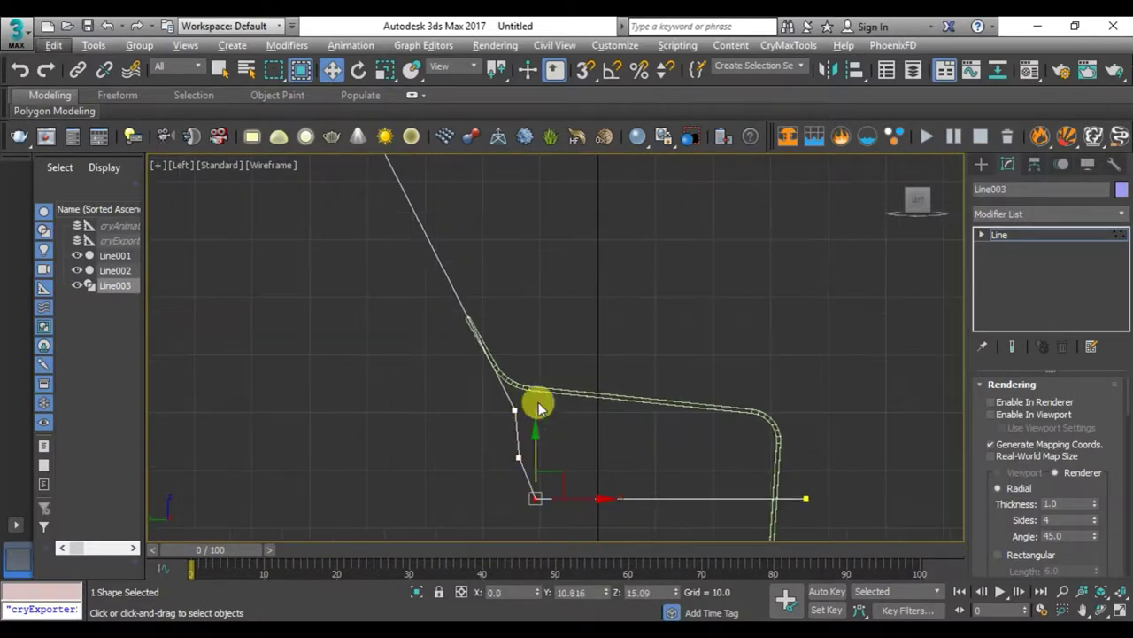
left_click_drag(497, 425, 553, 404)
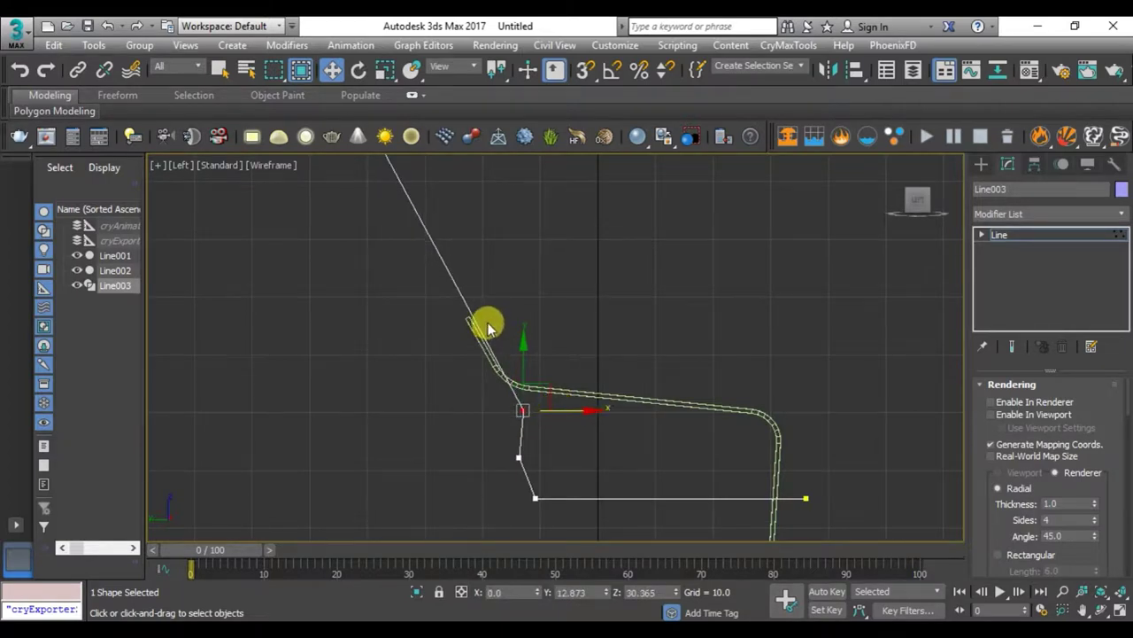
middle_click_drag(486, 324, 500, 421)
left_click(401, 246)
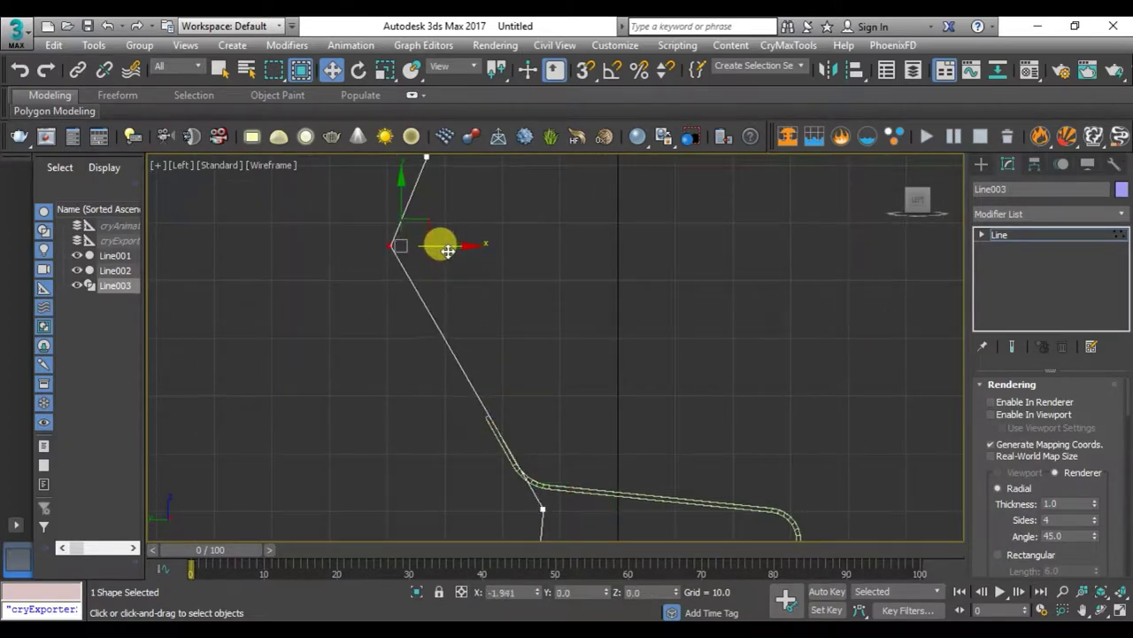
mouse_move(443, 245)
middle_mouse_down()
mouse_move(577, 425)
mouse_move(534, 425)
middle_mouse_up()
scroll(535, 425, "up", 2)
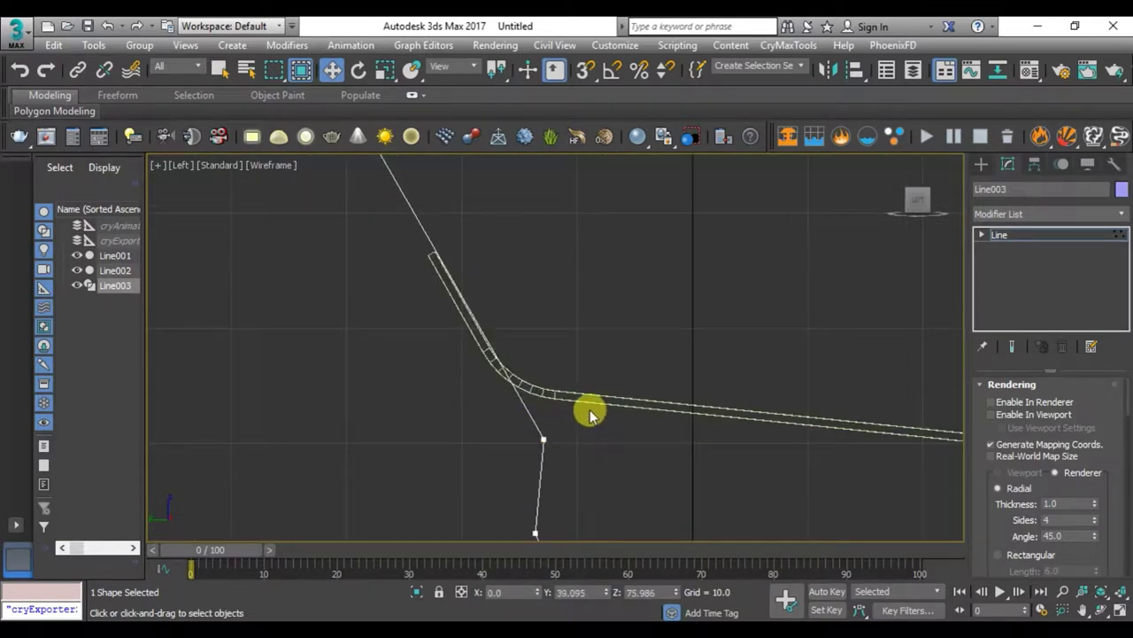
left_click_drag(552, 417, 507, 467)
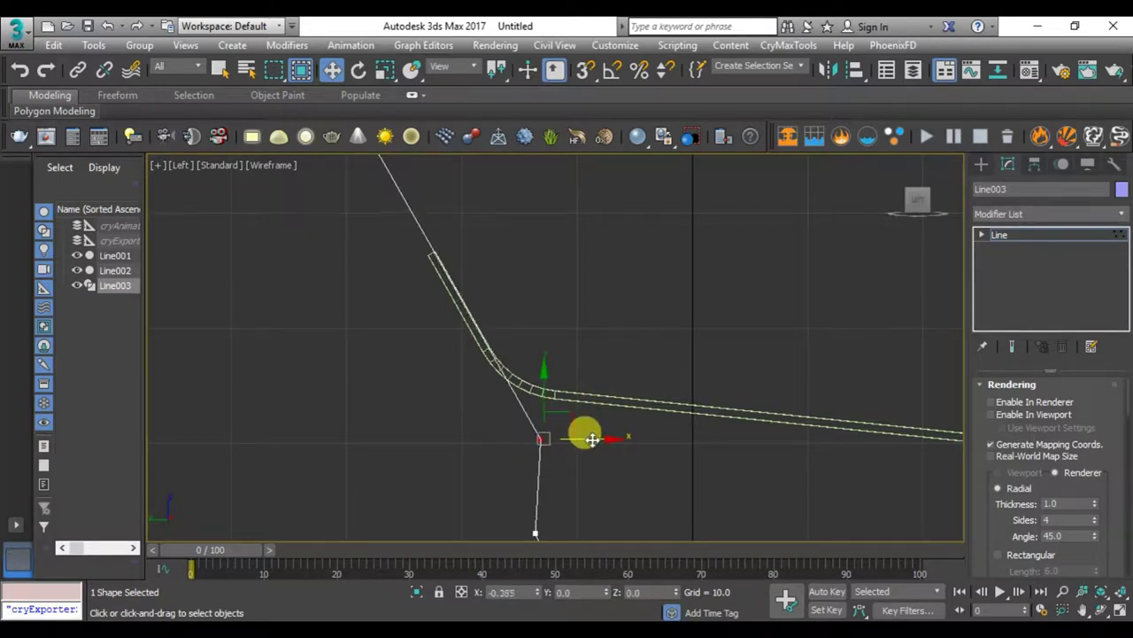
left_click_drag(591, 439, 587, 440)
middle_click_drag(587, 440, 518, 448)
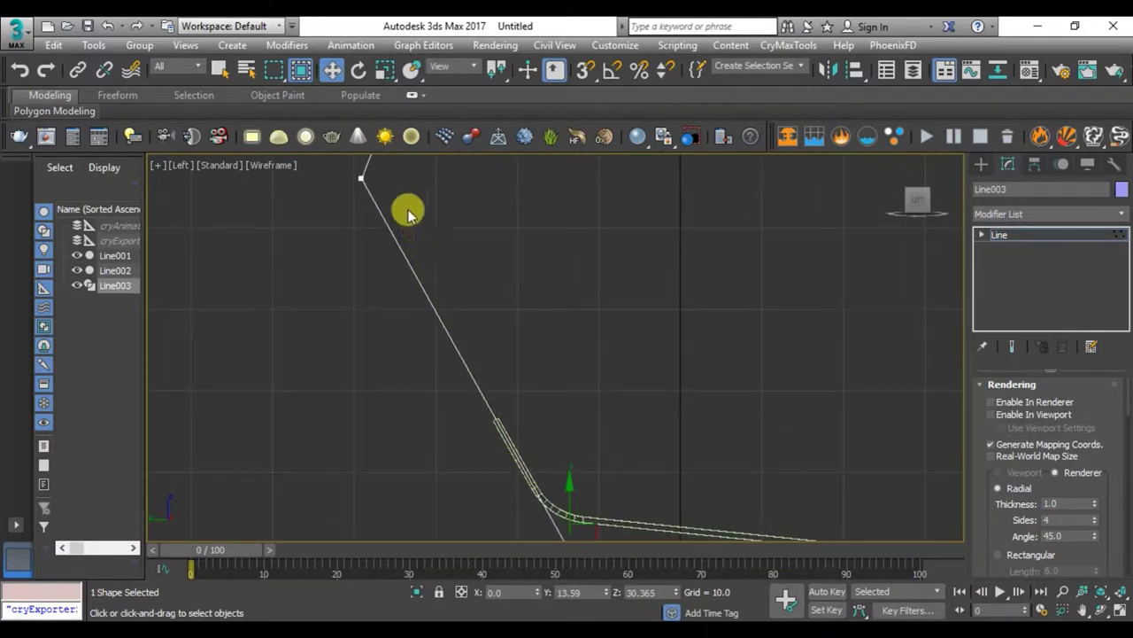
mouse_move(399, 198)
left_mouse_down()
mouse_move(352, 213)
mouse_move(416, 213)
left_mouse_up()
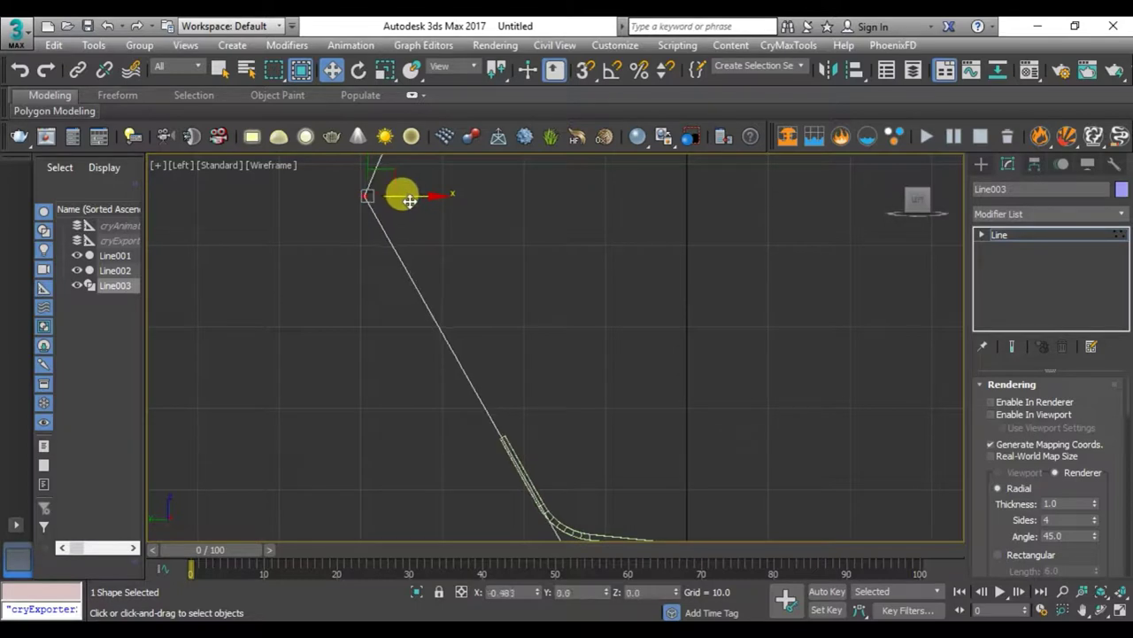
mouse_move(416, 212)
middle_mouse_down()
mouse_move(514, 423)
mouse_move(572, 358)
middle_mouse_up()
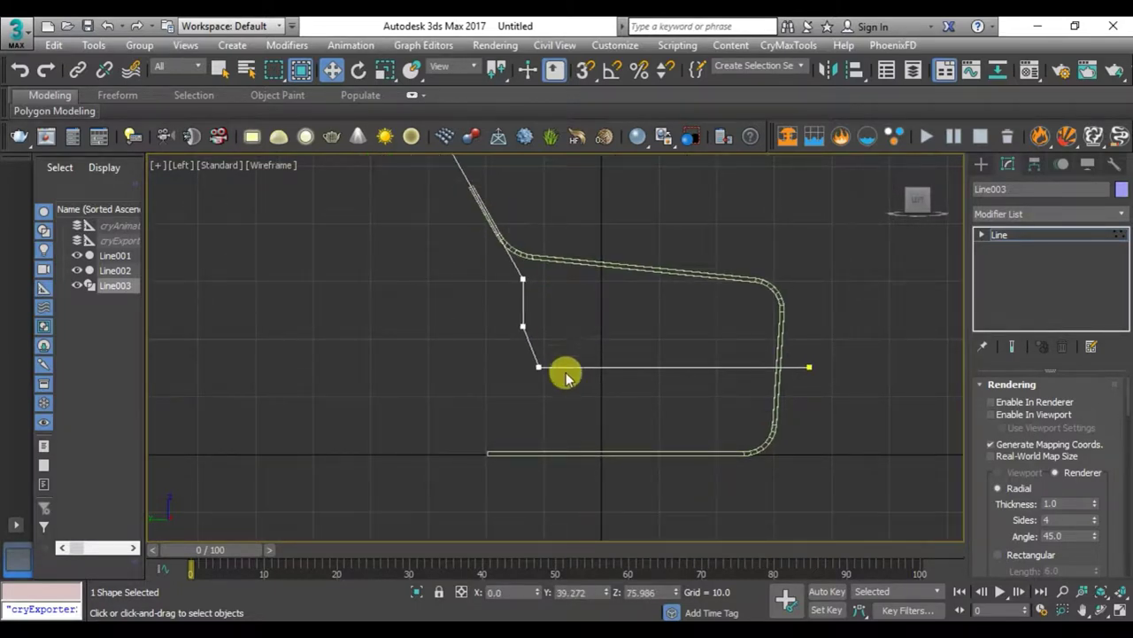
- Fillet Line003's bottom-left corner vertex into a curve, then select the vertex above it
scroll(528, 395, "up", 1)
middle_click_drag(538, 354, 538, 377)
left_click(537, 397)
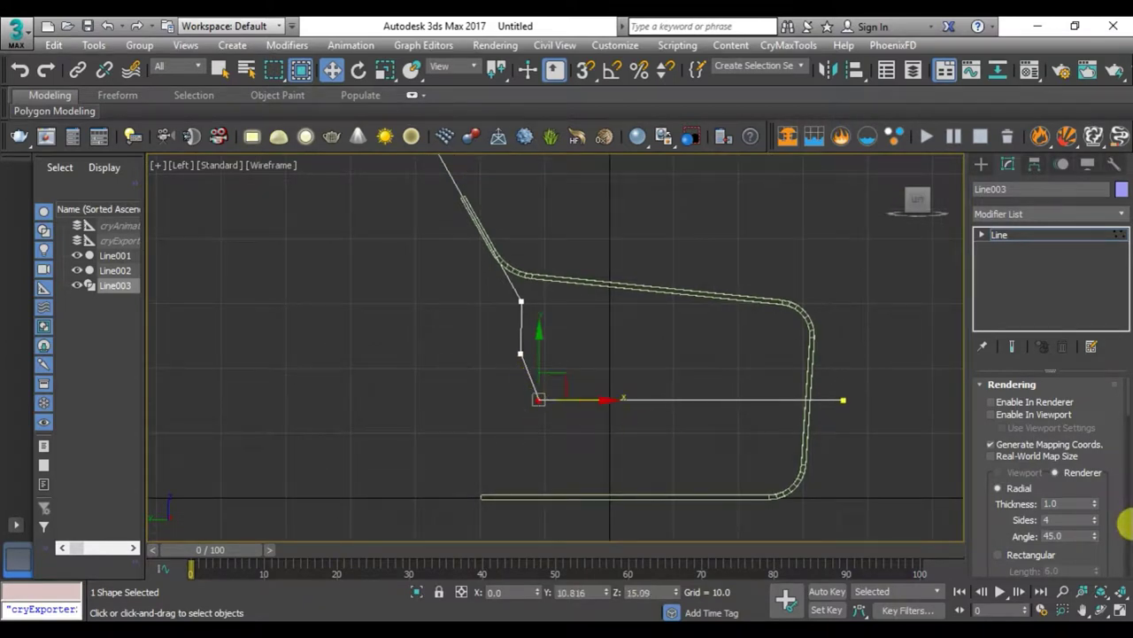
scroll(1110, 512, "down", 5)
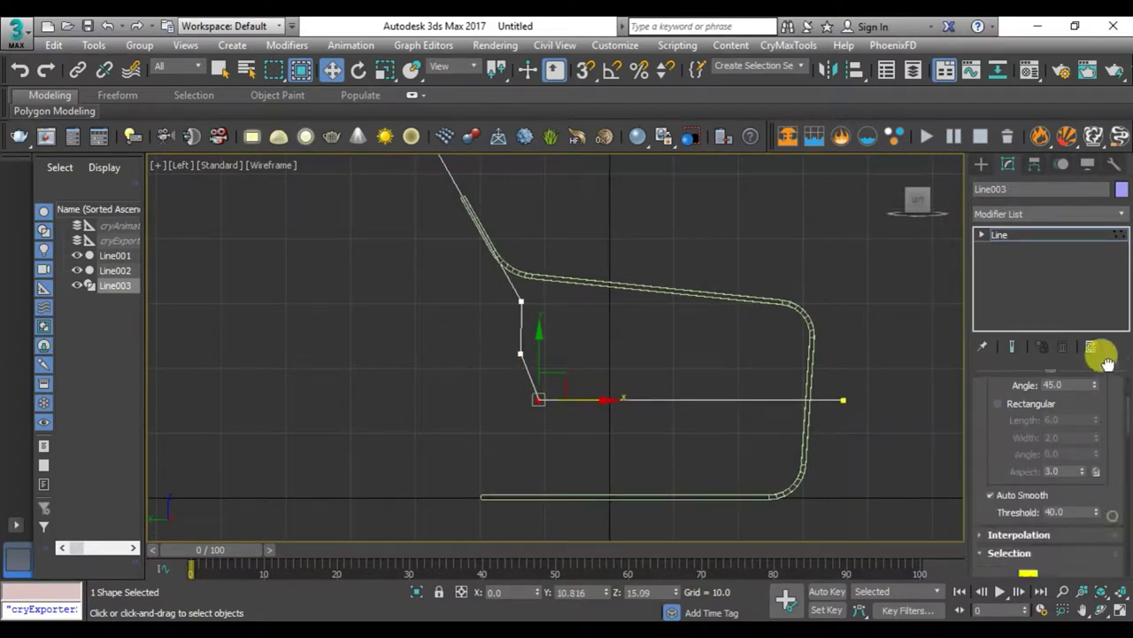
scroll(1103, 482, "down", 5)
scroll(1102, 488, "down", 5)
scroll(1108, 493, "down", 5)
scroll(1107, 494, "down", 2)
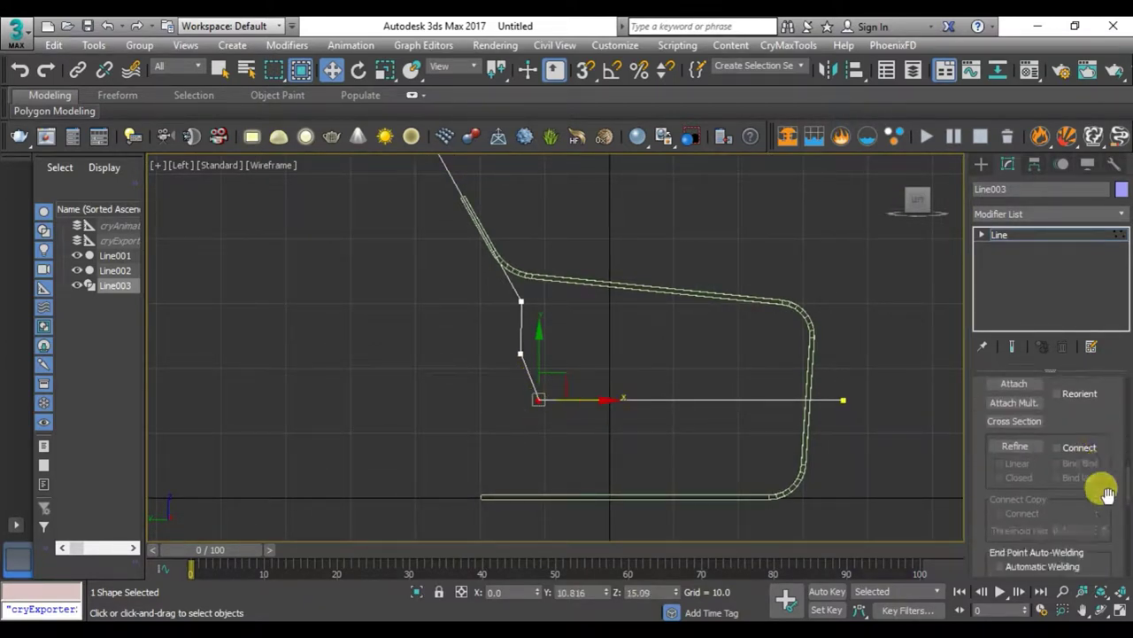
scroll(1110, 497, "down", 2)
scroll(1106, 498, "down", 4)
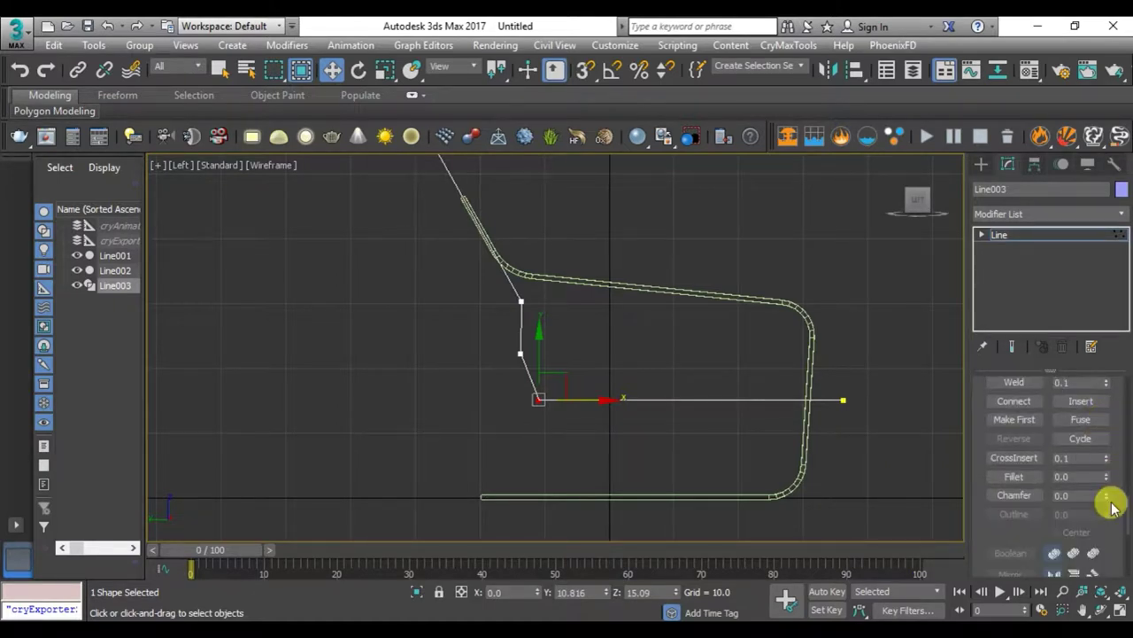
scroll(1106, 505, "down", 4)
scroll(1106, 481, "down", 2)
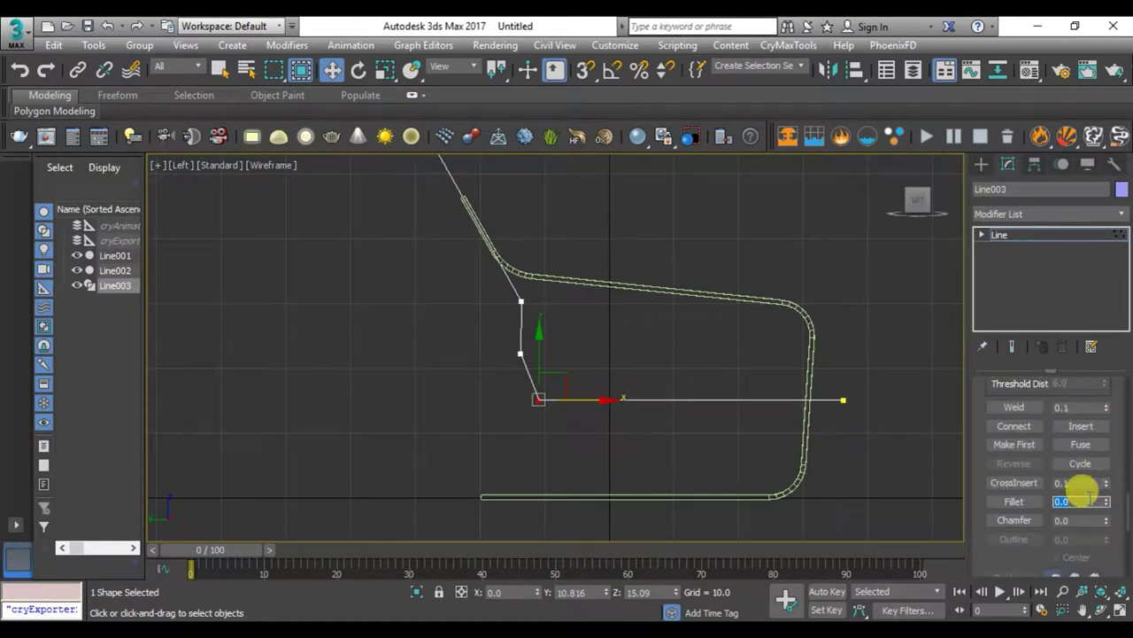
left_click_drag(1084, 489, 1085, 469)
middle_click_drag(701, 430, 706, 450)
scroll(549, 397, "up", 1)
scroll(538, 392, "up", 2)
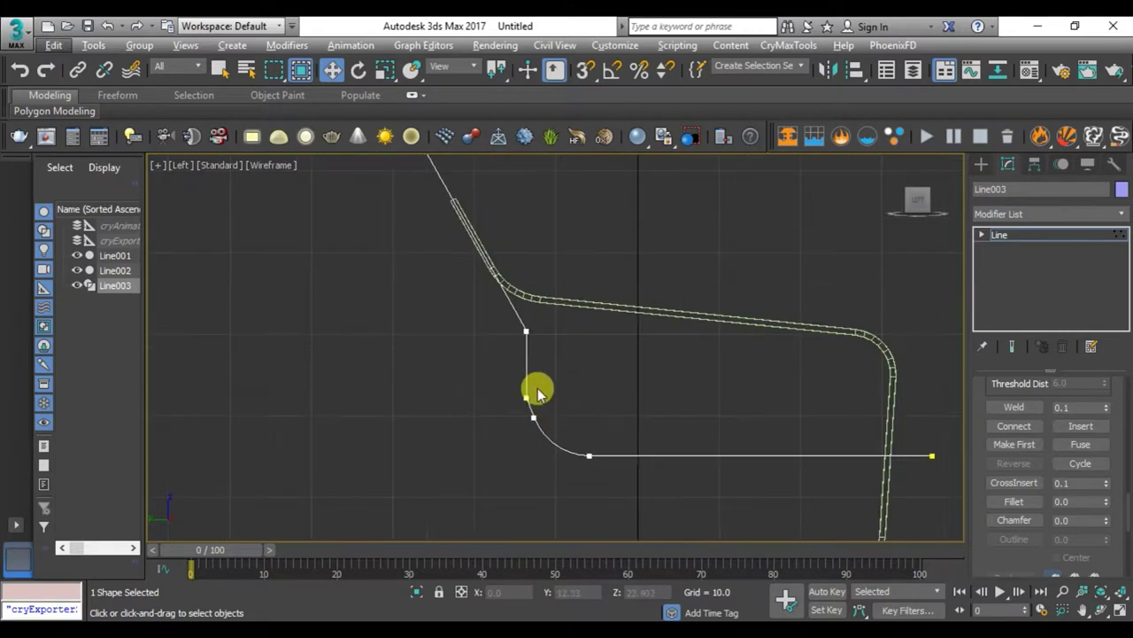
left_click(528, 396)
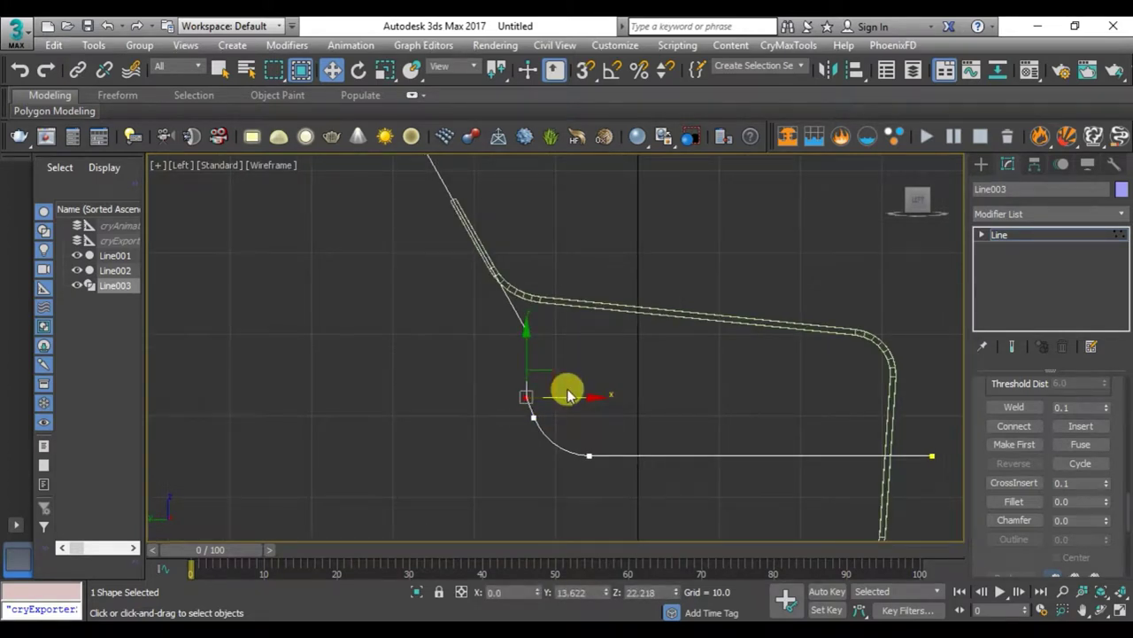
- Raise the vertex toward the seat bend, make it Bezier Corner and align its tangents vertically
left_click_drag(568, 395, 573, 328)
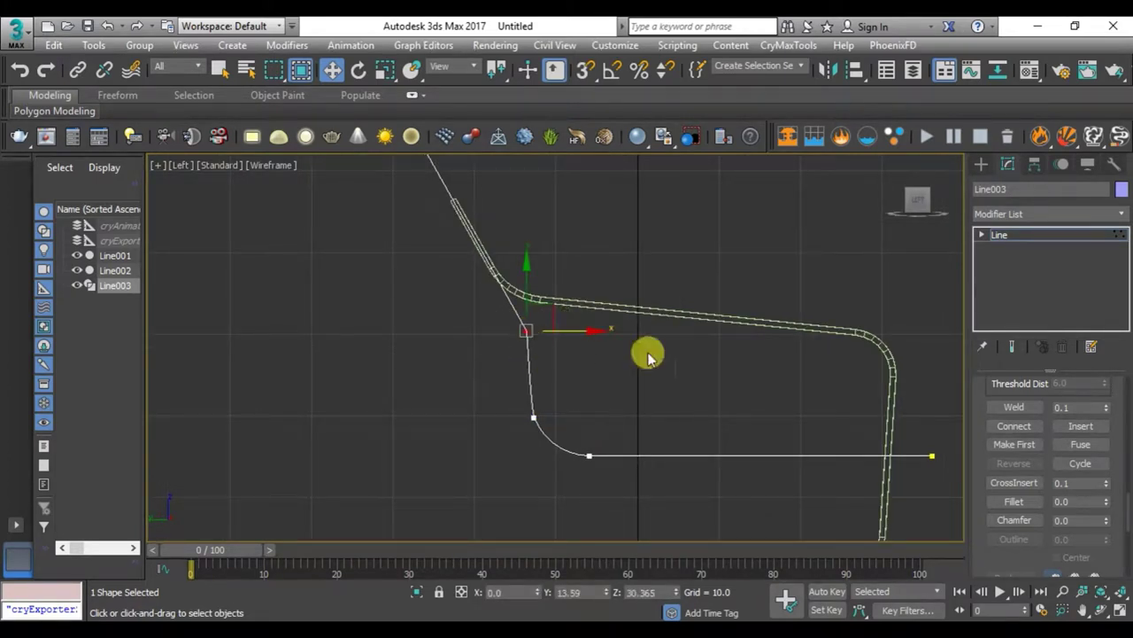
left_click(1078, 464)
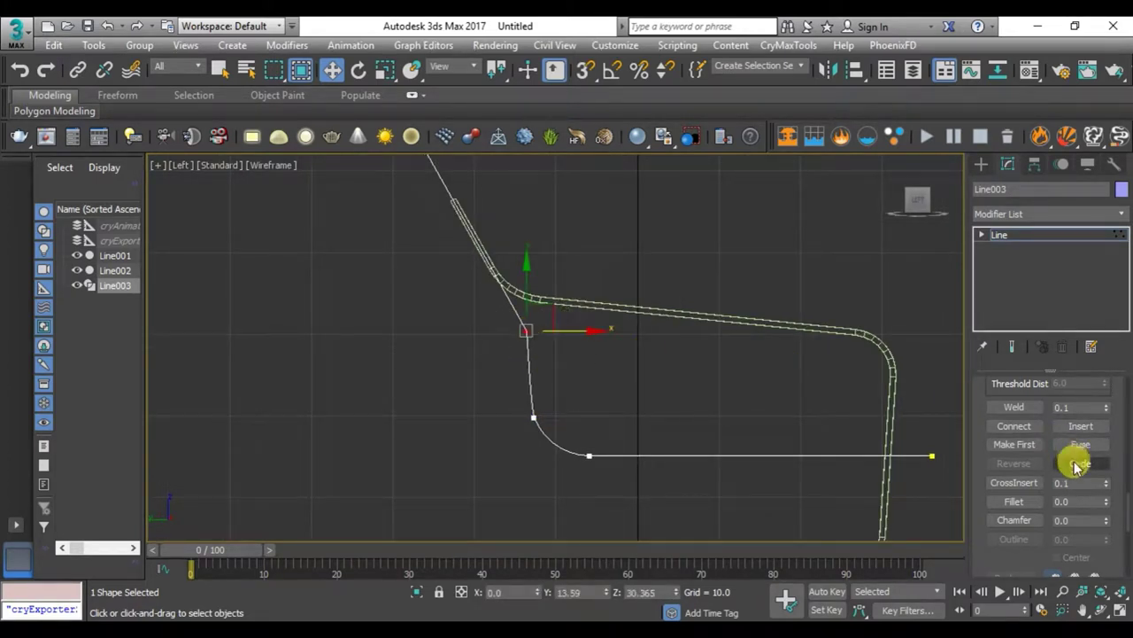
right_click(562, 346)
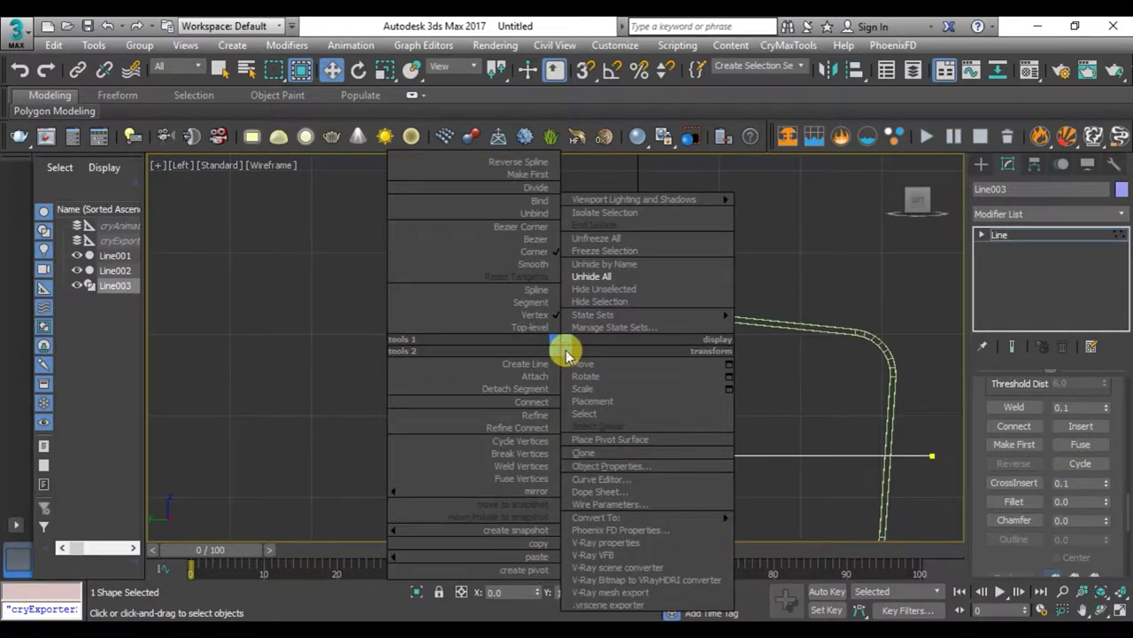
left_click(534, 255)
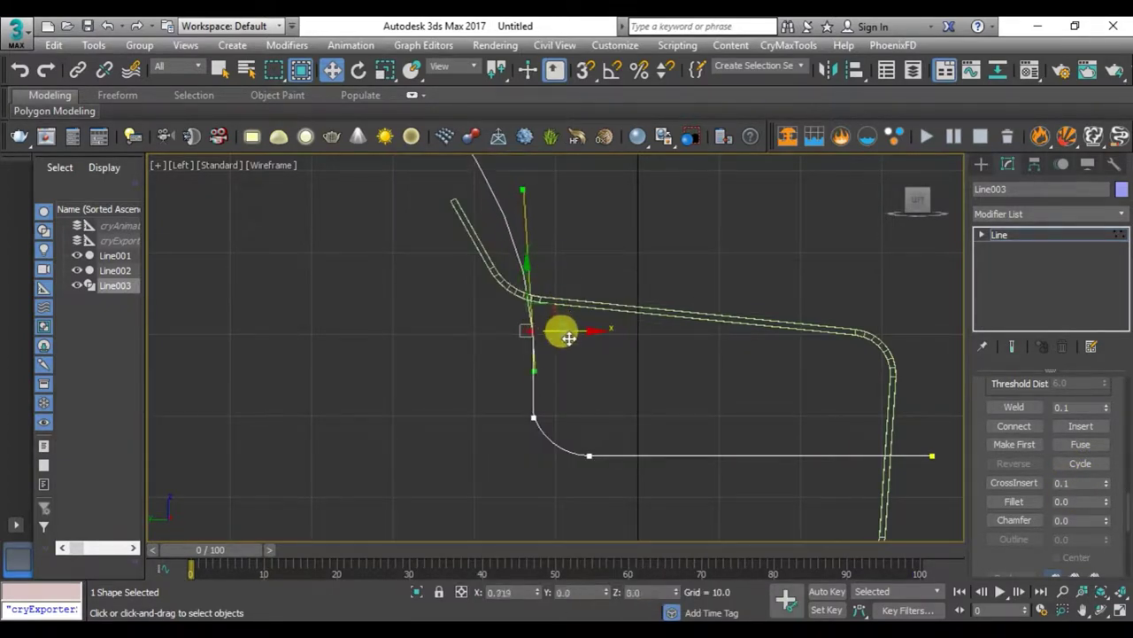
left_click_drag(564, 328, 567, 335)
left_click_drag(524, 365, 527, 371)
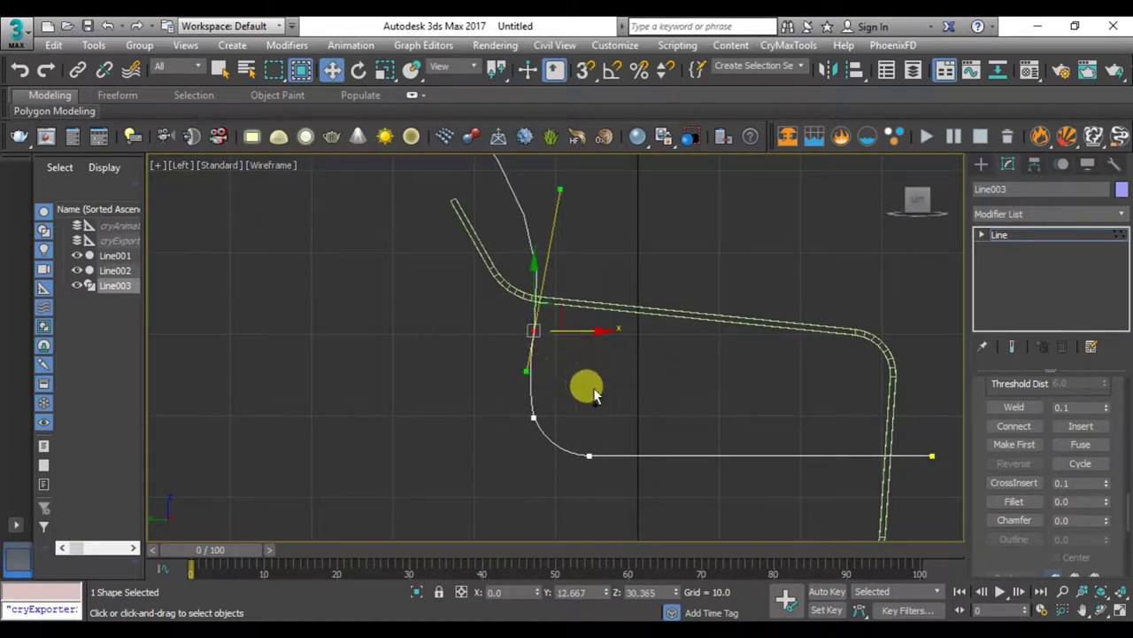
left_click_drag(598, 394, 602, 395)
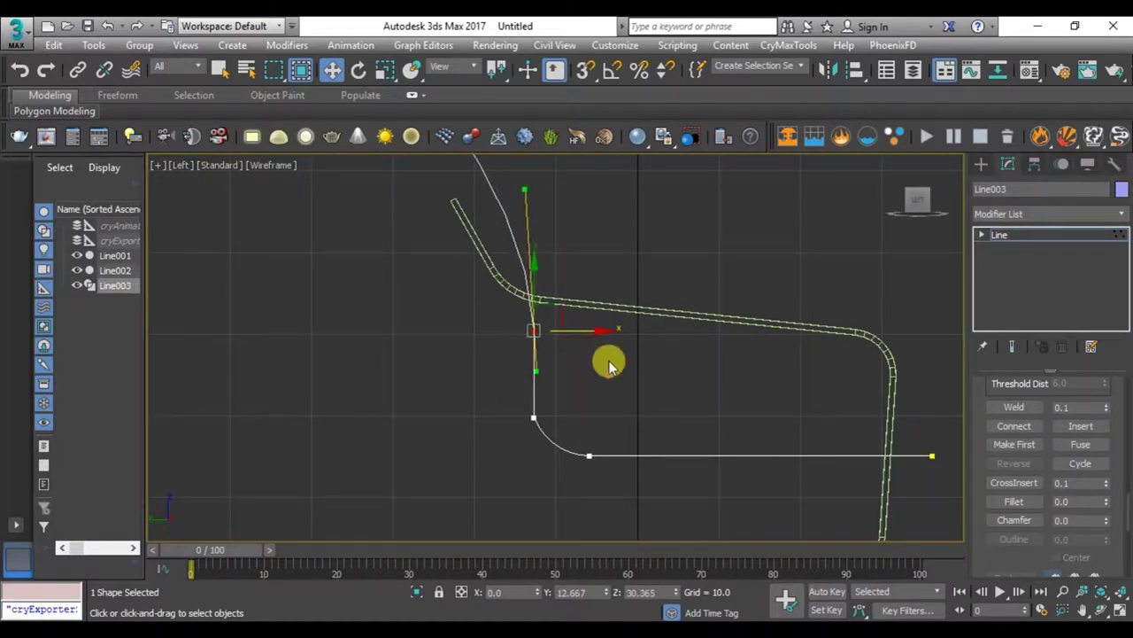
- Change the vertex type again, lower it to Z 28.678 and shorten its lower tangent
right_click(609, 365)
left_click(543, 261)
scroll(535, 371, "up", 4)
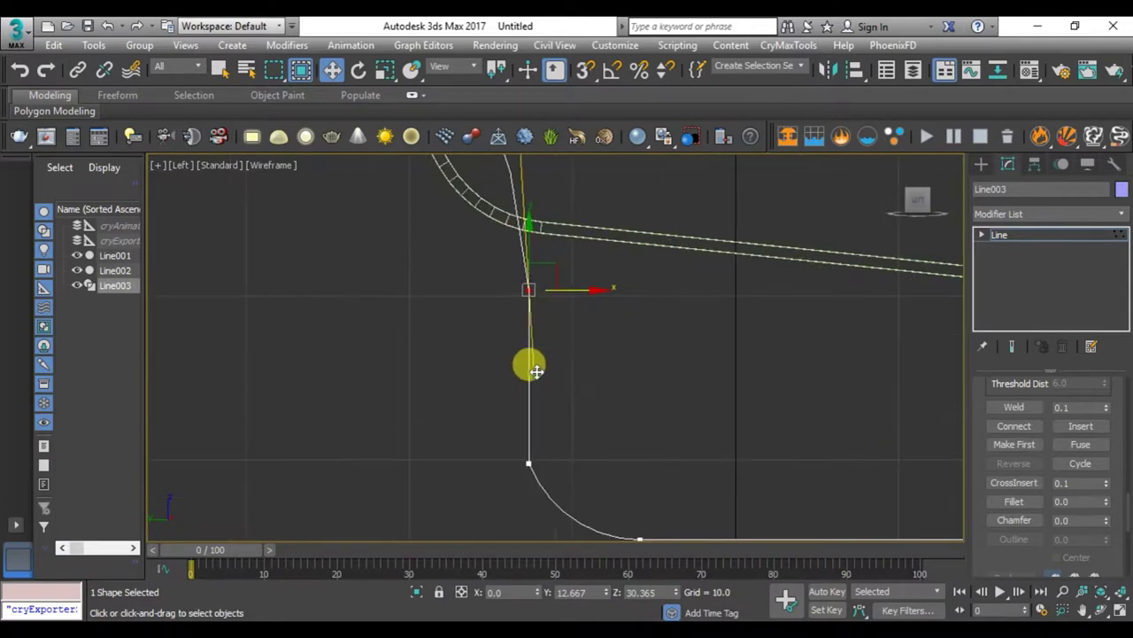
left_click_drag(542, 288, 541, 314)
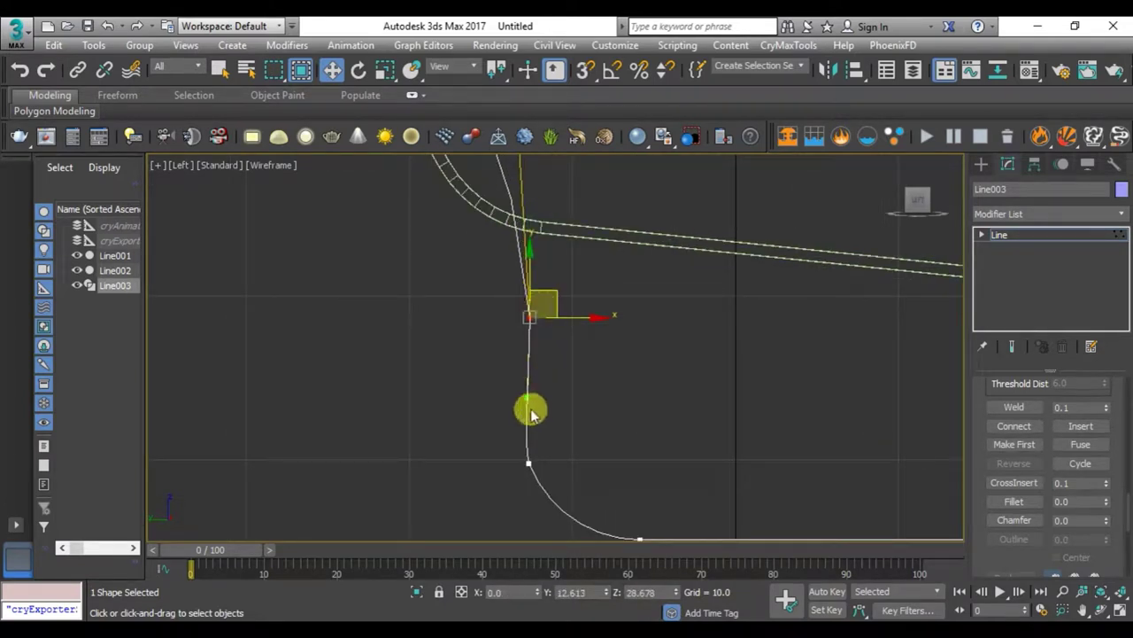
mouse_move(531, 414)
left_mouse_down()
mouse_move(517, 276)
mouse_move(526, 362)
left_mouse_up()
left_click(536, 504)
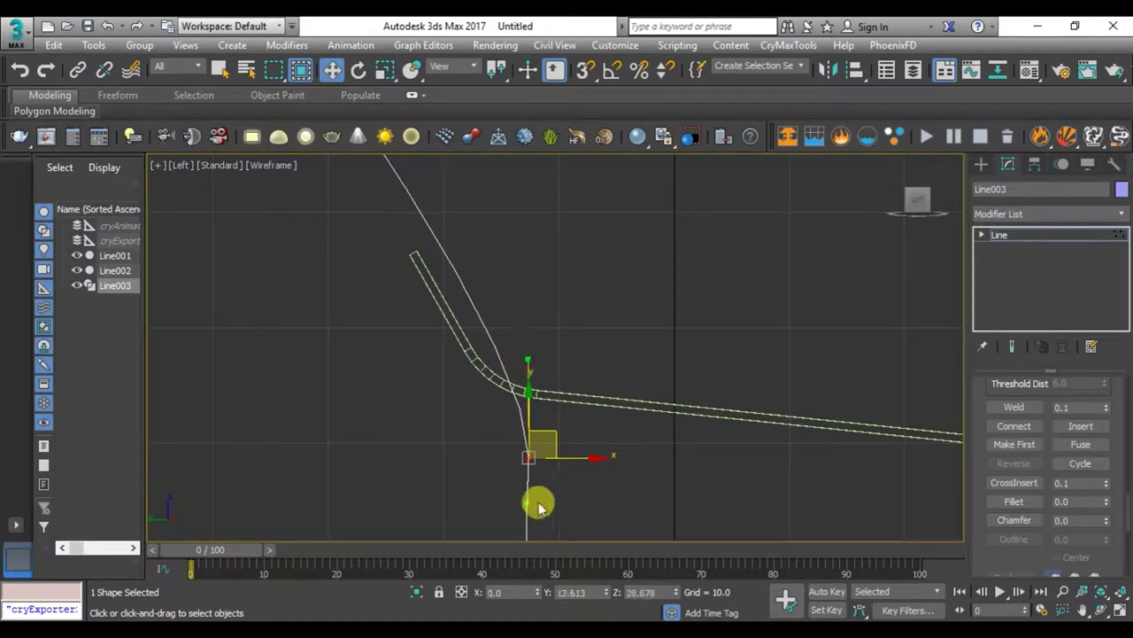
left_click_drag(528, 505, 530, 373)
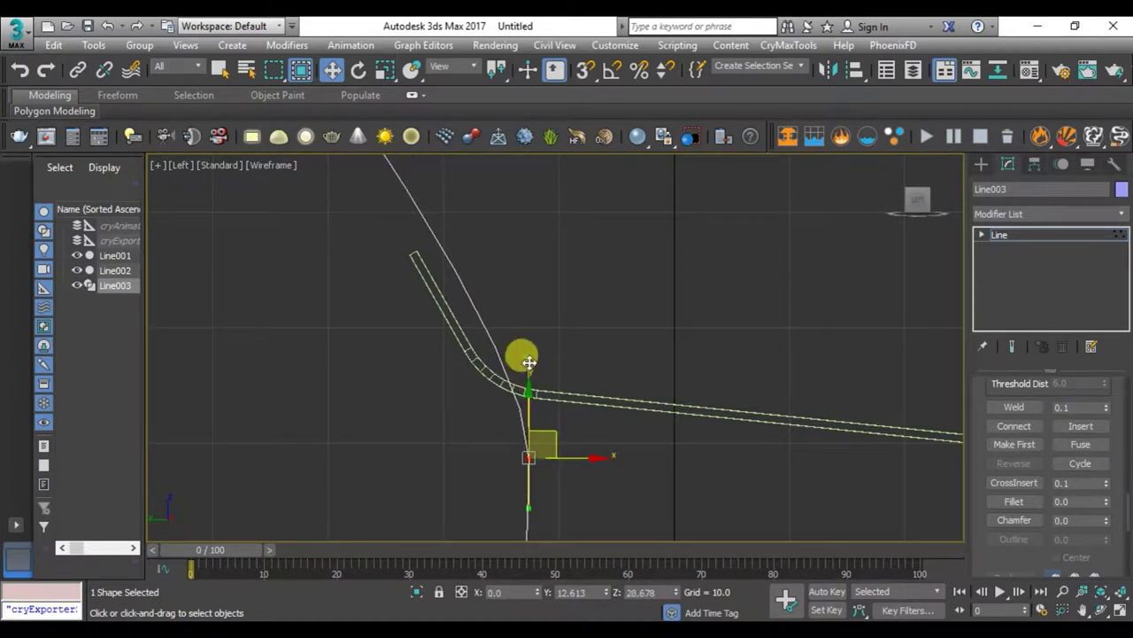
- Change the bend vertices' types and nudge the vertex slightly left
right_click(548, 355)
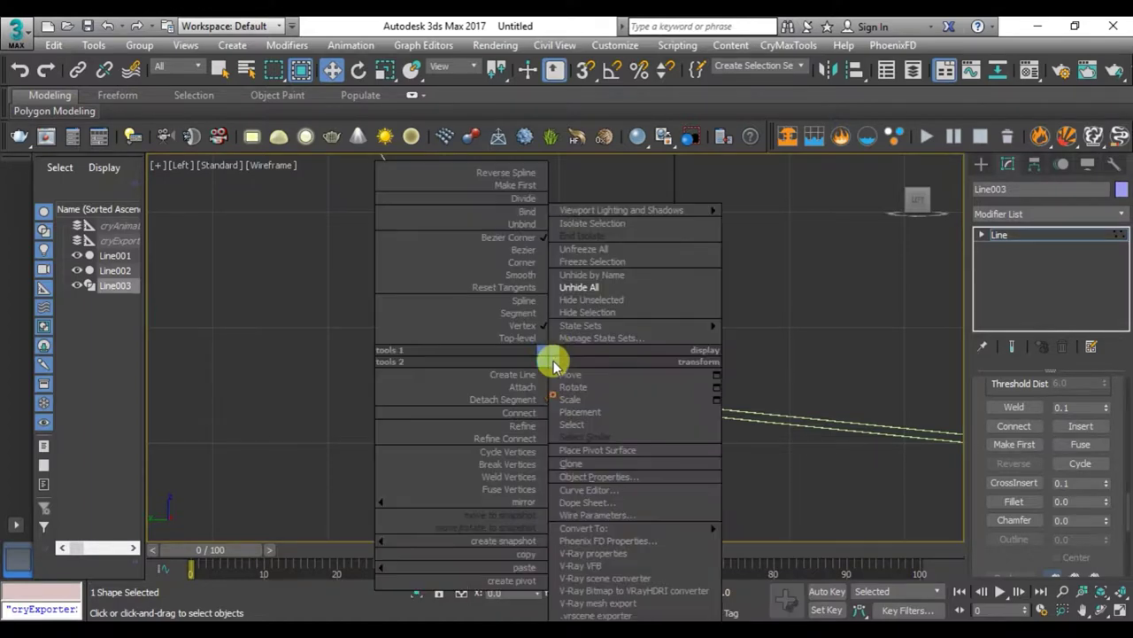
left_click(526, 266)
right_click(521, 327)
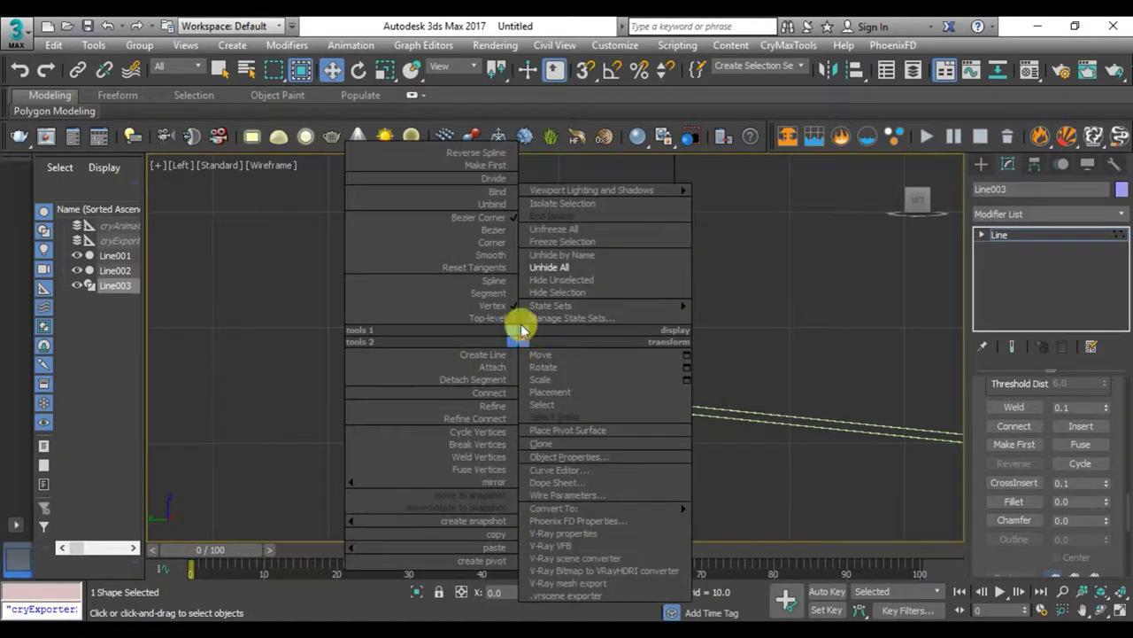
left_click(484, 222)
middle_click_drag(524, 449, 549, 395)
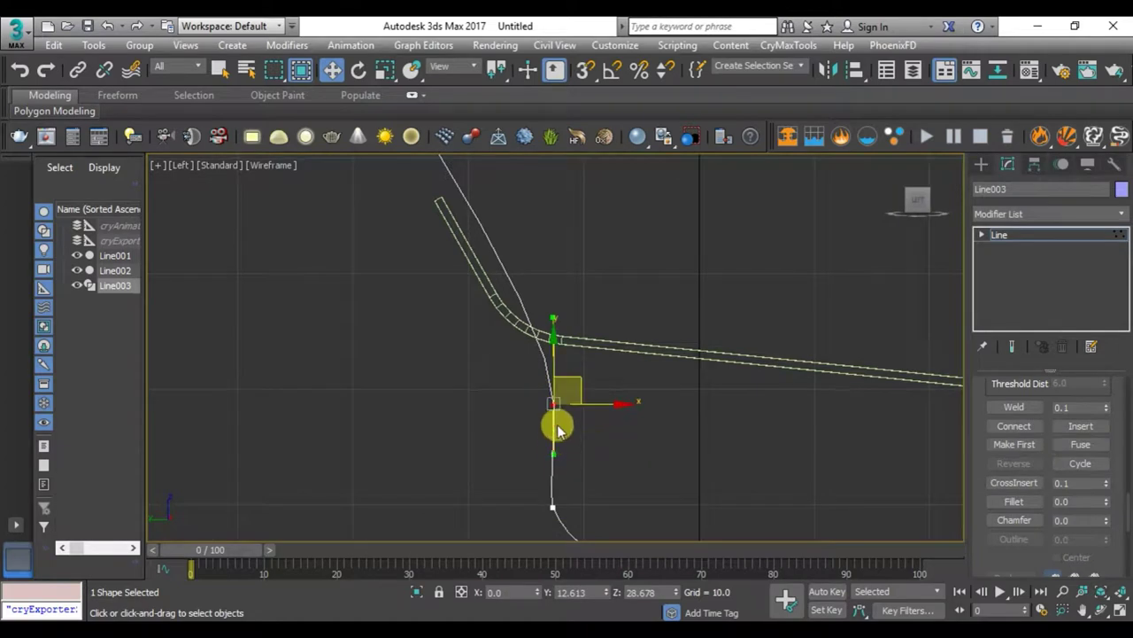
left_click_drag(554, 455, 574, 390)
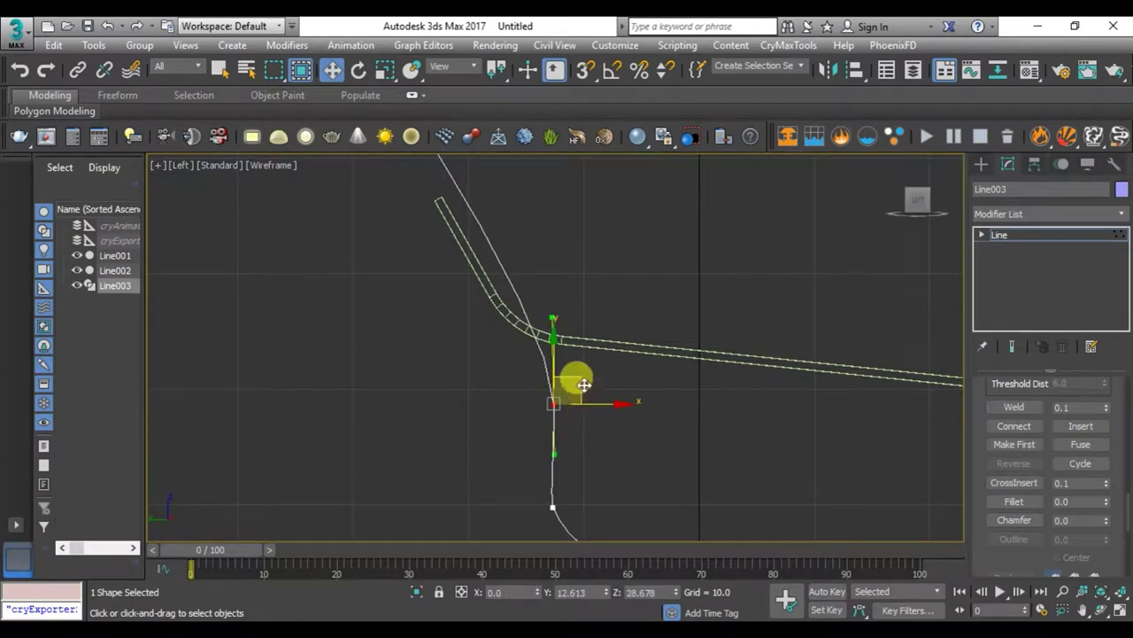
- Box-select the lower corner vertex and move it up
scroll(576, 394, "down", 4)
scroll(571, 402, "up", 3)
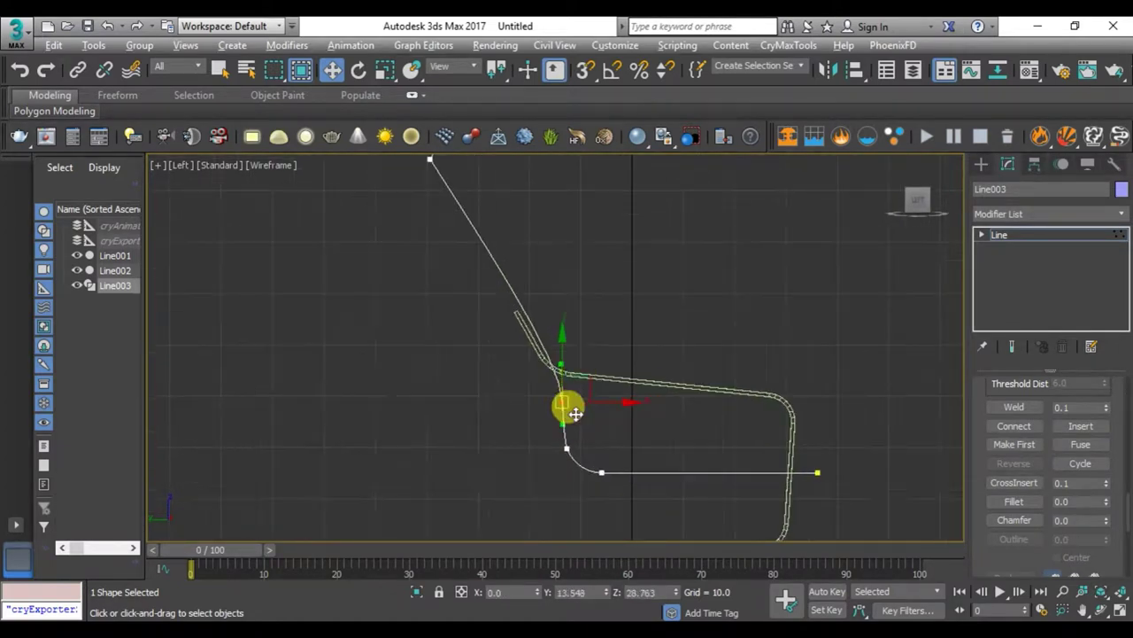
scroll(569, 416, "up", 2)
scroll(576, 443, "up", 3)
left_click_drag(653, 445, 547, 528)
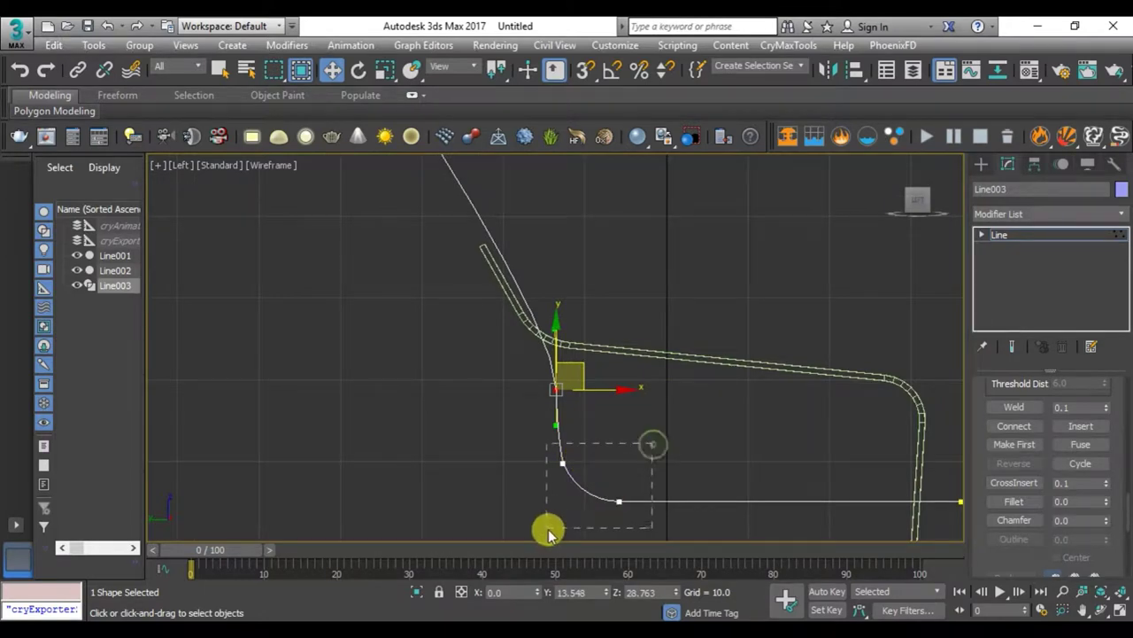
left_click_drag(608, 361, 515, 424)
left_click_drag(562, 354, 551, 329)
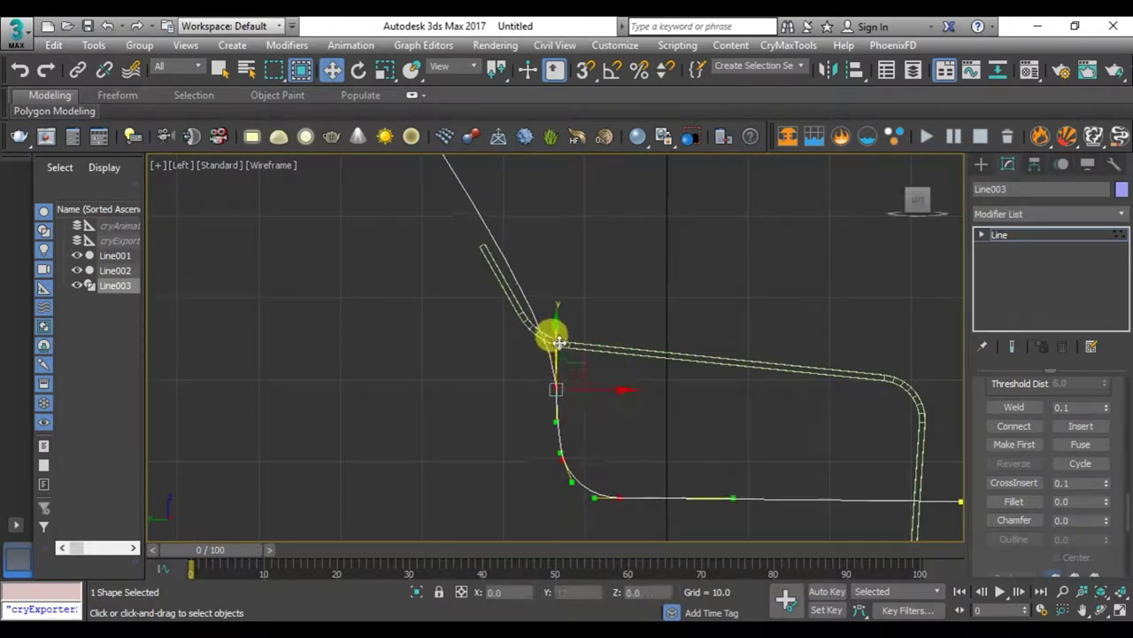
mouse_move(637, 418)
middle_mouse_down()
mouse_move(555, 405)
mouse_move(534, 349)
mouse_move(579, 405)
middle_mouse_up()
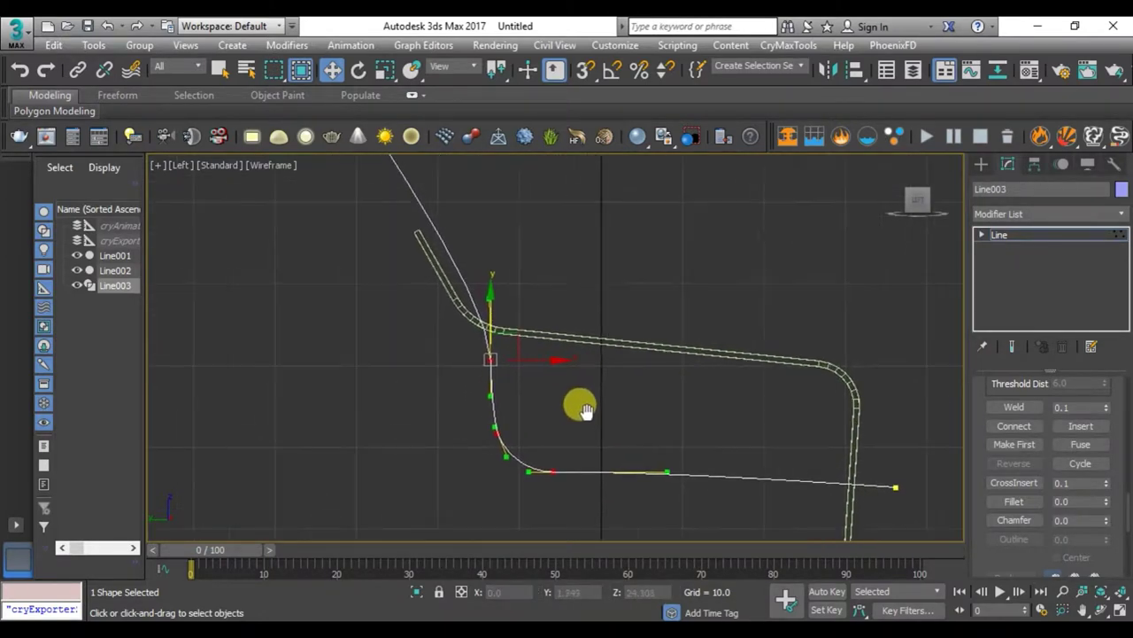
left_click(546, 425)
- Adjust the right tangent handle of the vertex where the curve meets the base
left_click(550, 464)
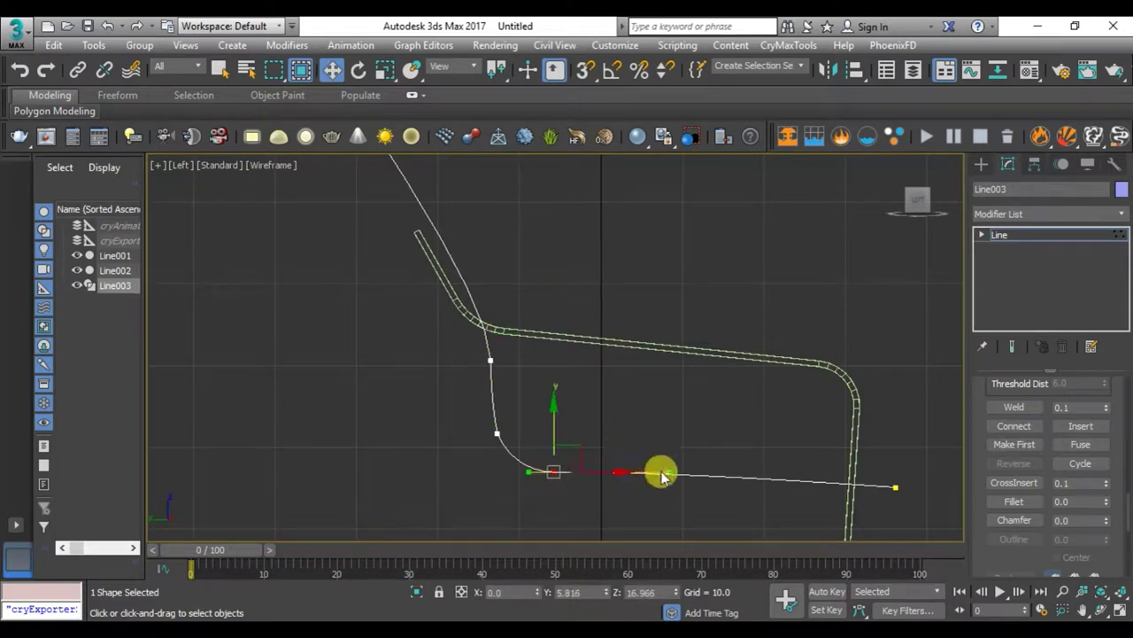
left_click_drag(666, 469, 667, 472)
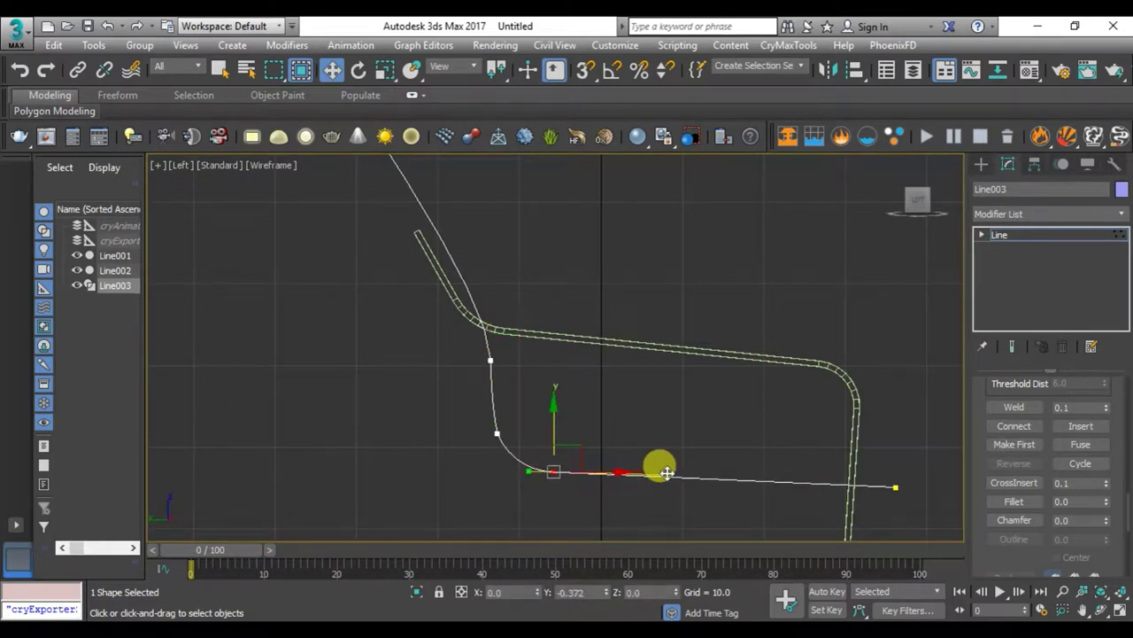
left_click(662, 434)
middle_click_drag(506, 445, 564, 502)
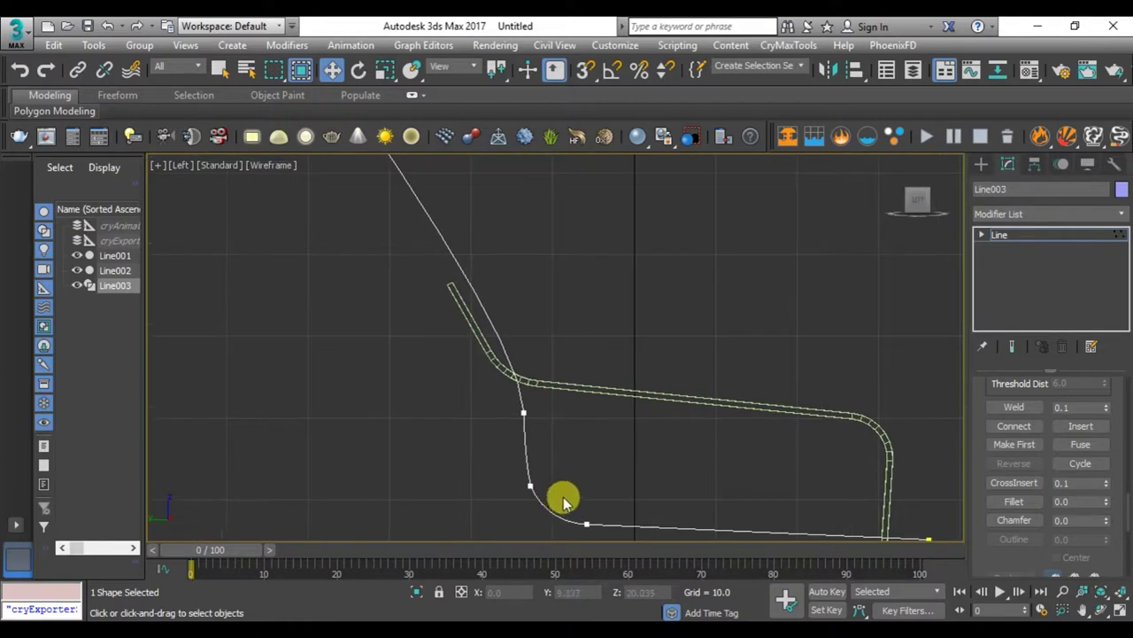
middle_click_drag(669, 500, 582, 442)
- Pull the bottom corner vertex's tangent along the seat to straighten the base segment
left_click(509, 467)
scroll(540, 488, "up", 5)
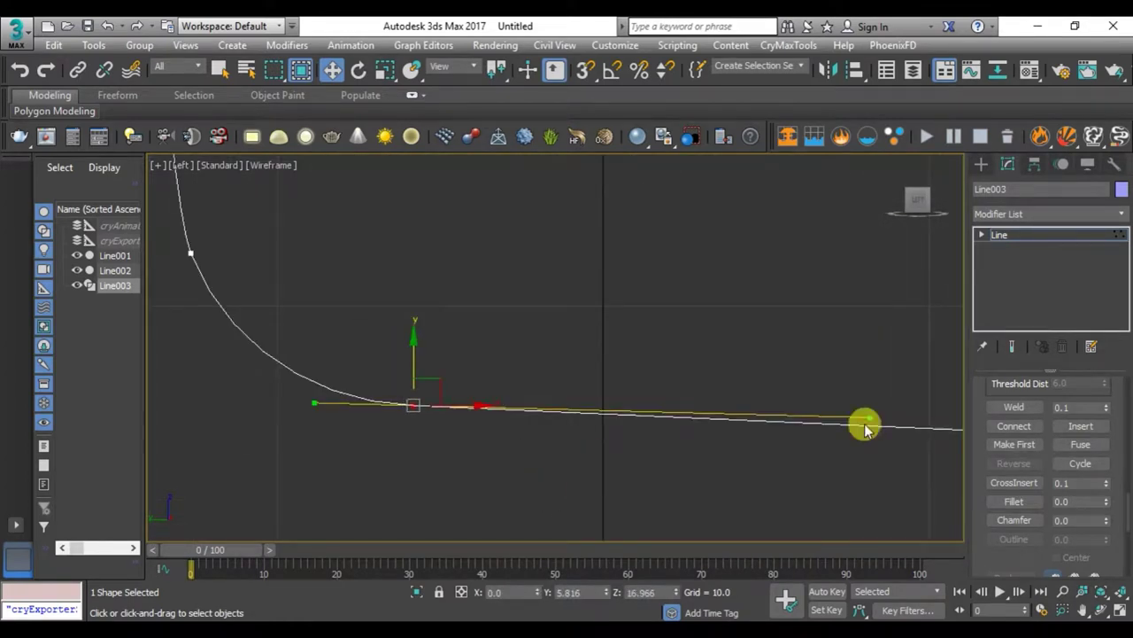
left_click_drag(869, 415, 868, 422)
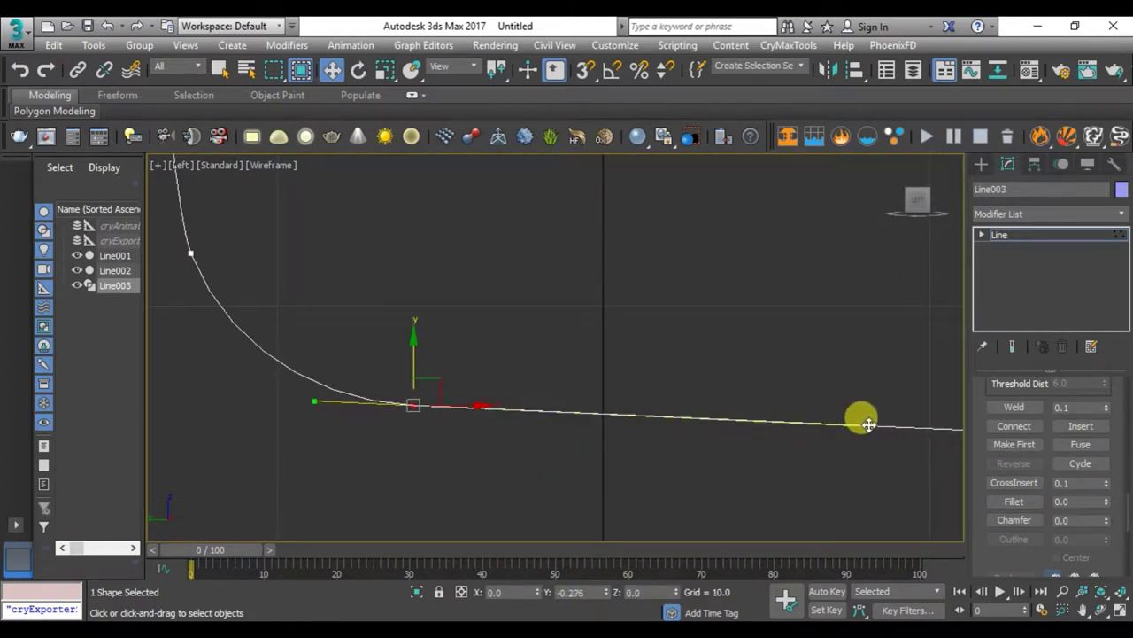
middle_click_drag(871, 424, 483, 417)
scroll(483, 417, "down", 3)
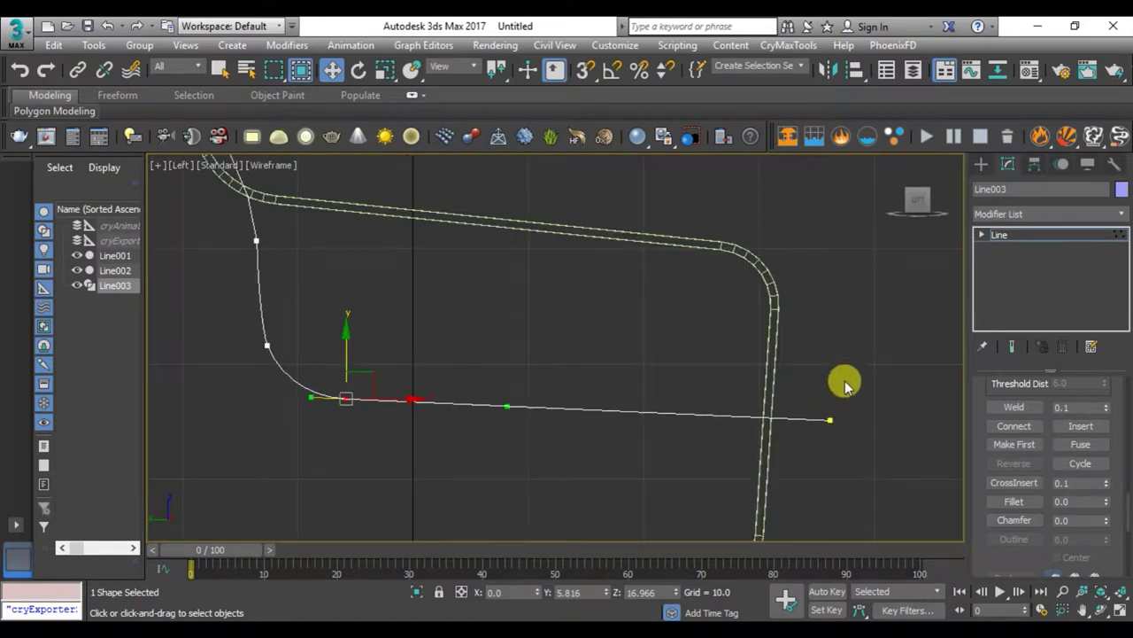
left_click_drag(842, 380, 825, 455)
scroll(590, 417, "down", 3)
- Pull the tangent of Line003's leg-to-seat vertex up-left to reshape the curve
middle_click_drag(521, 392, 552, 415)
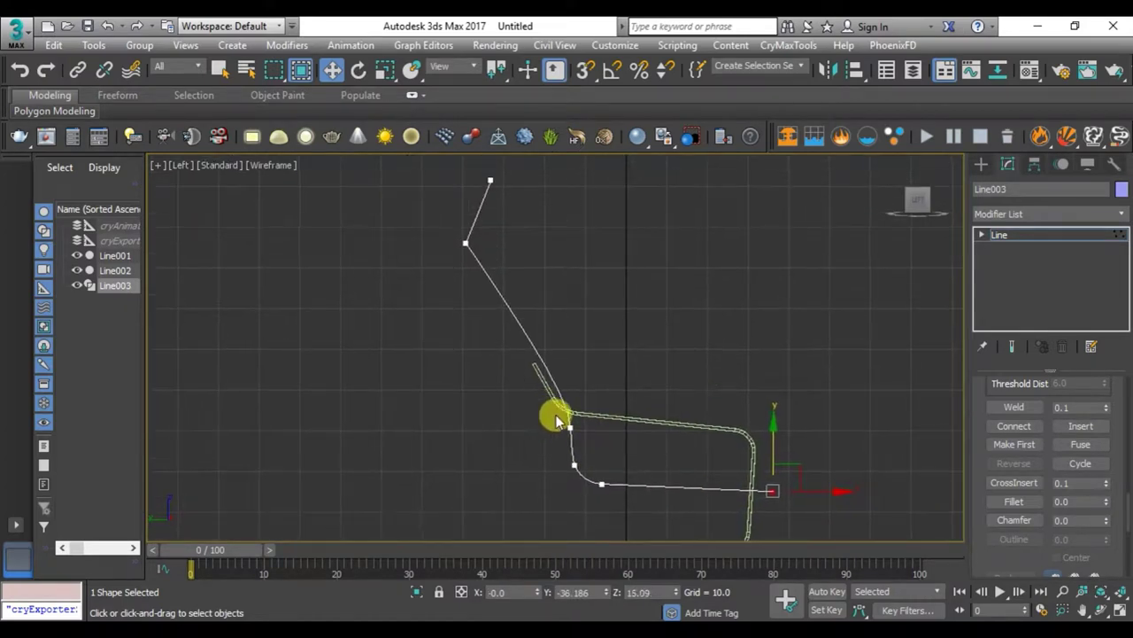
scroll(576, 414, "up", 2)
left_click(577, 434)
scroll(577, 420, "up", 2)
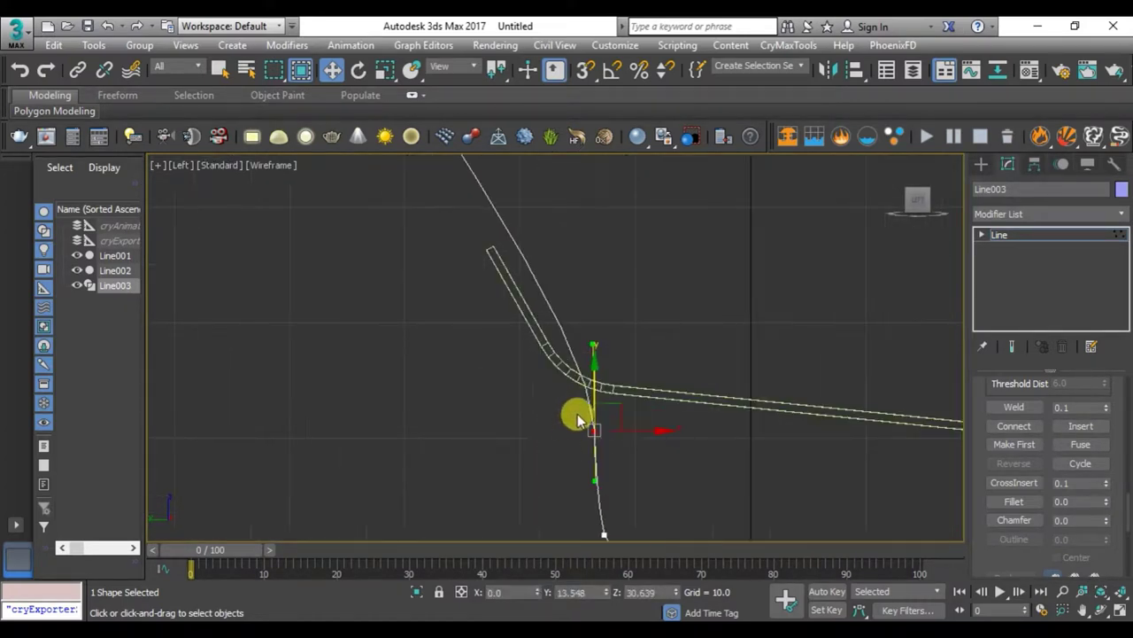
middle_click_drag(594, 351, 540, 280)
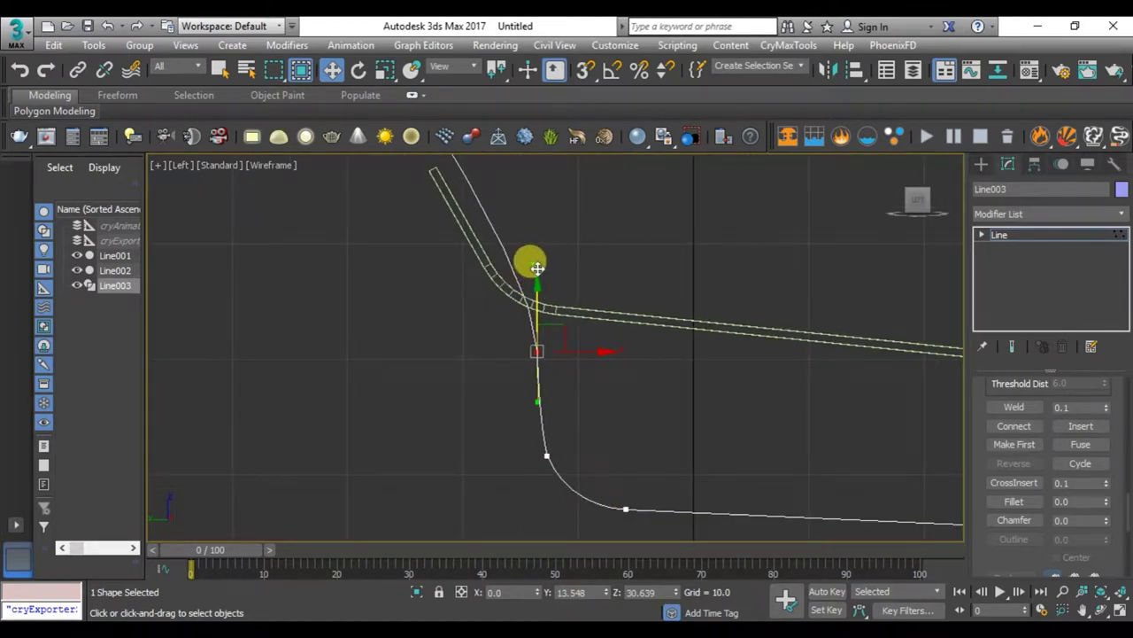
mouse_move(556, 321)
left_mouse_down()
mouse_move(529, 263)
mouse_move(506, 282)
mouse_move(483, 278)
left_mouse_up()
left_click(496, 290)
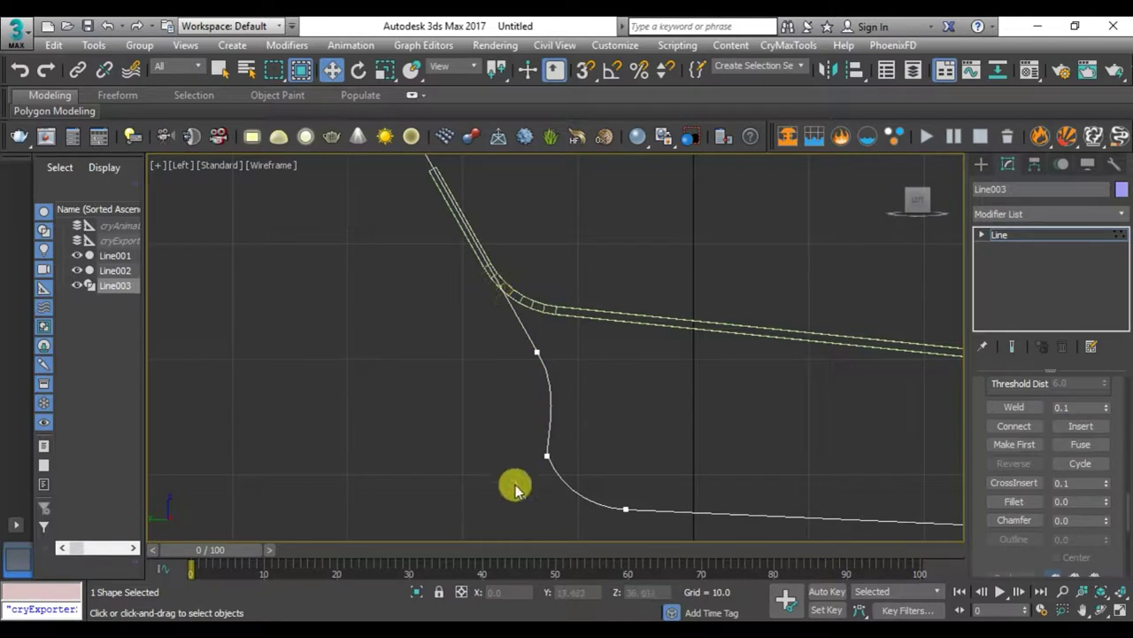
- Nudge the lower curve vertex left, bend its tangent, and move the upper bend vertex up-right
left_click(547, 456)
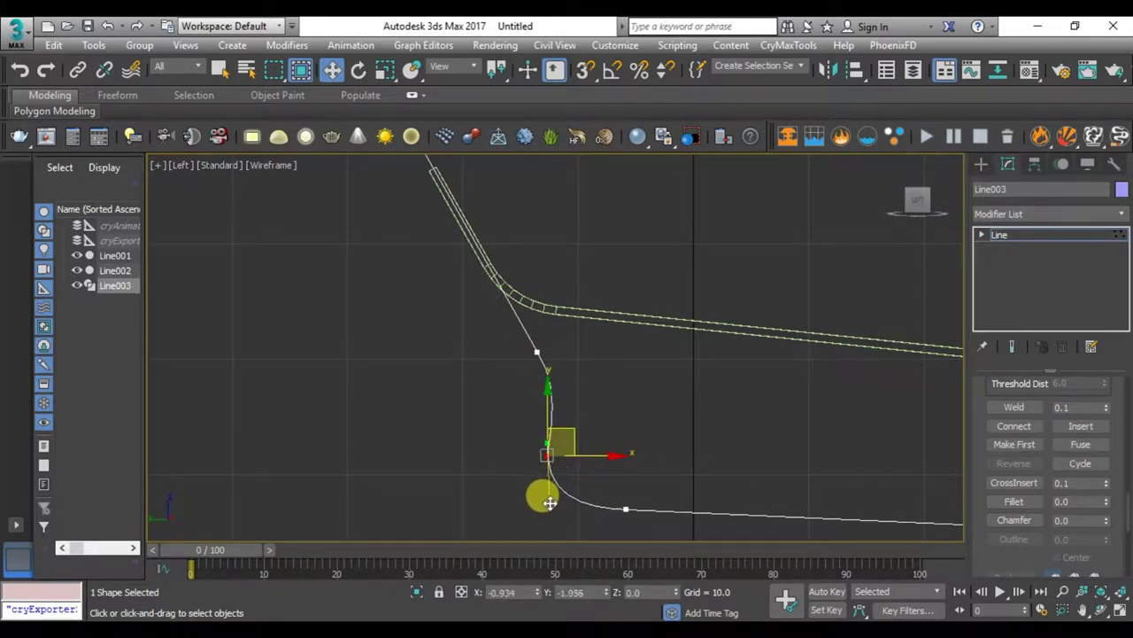
left_click(550, 502)
left_click(556, 454)
left_click_drag(592, 455, 541, 497)
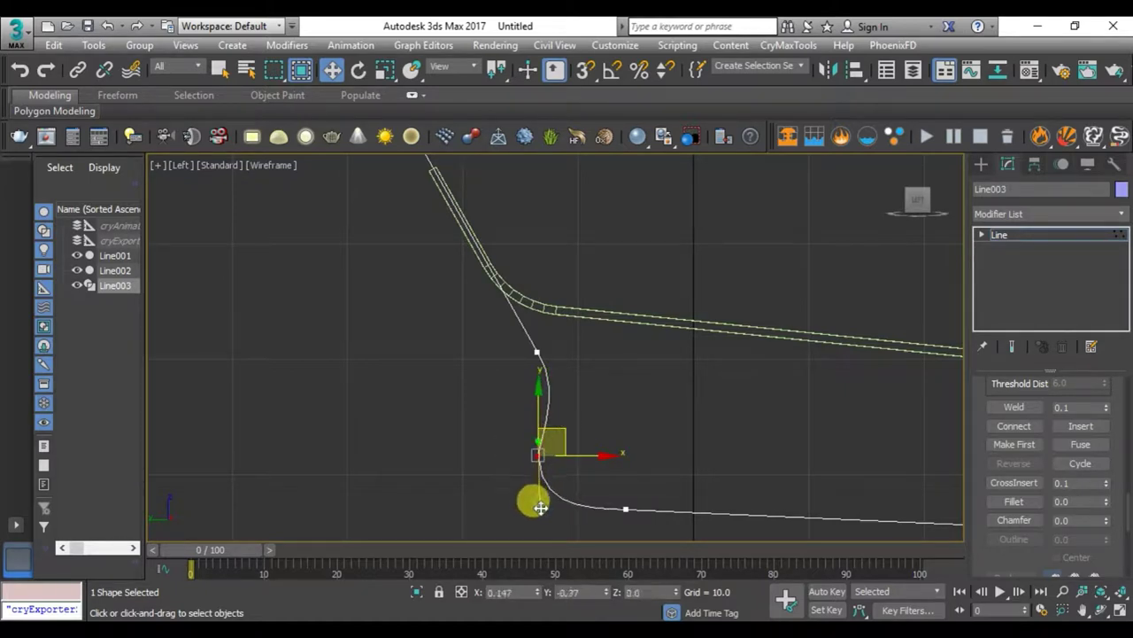
left_click(537, 461)
left_click_drag(538, 416, 534, 412)
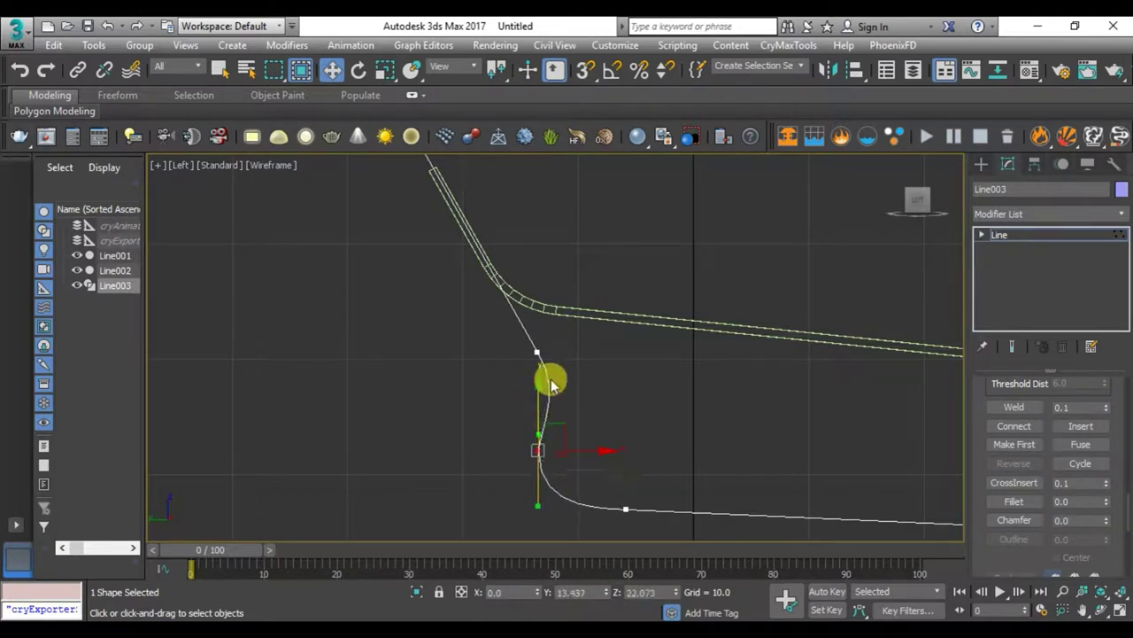
left_click(519, 366)
left_click(536, 352)
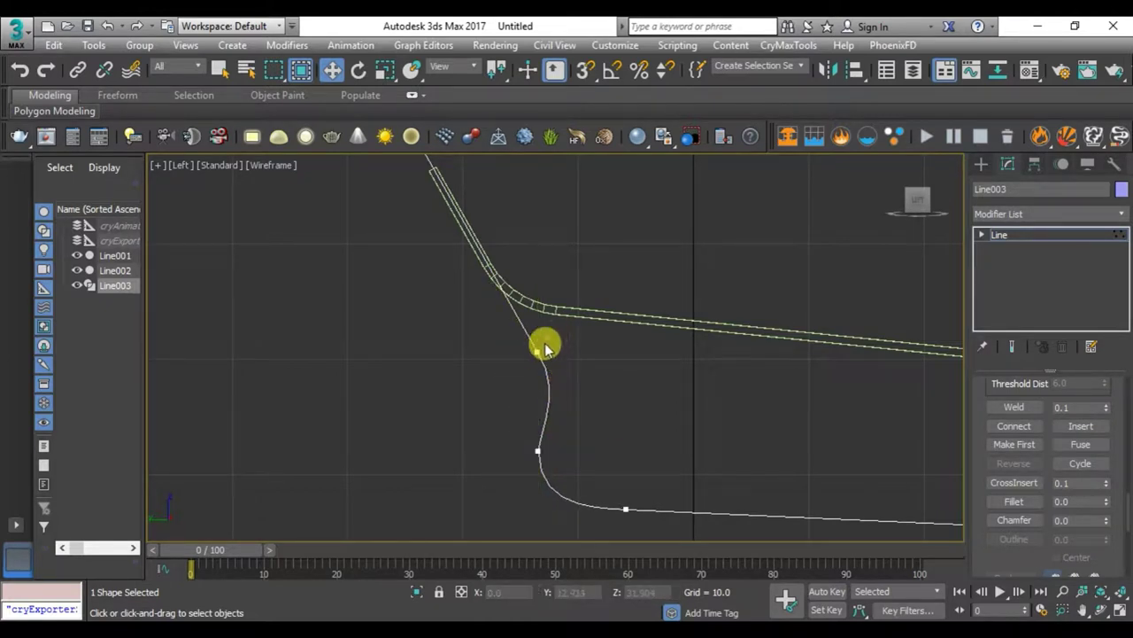
left_click(541, 349)
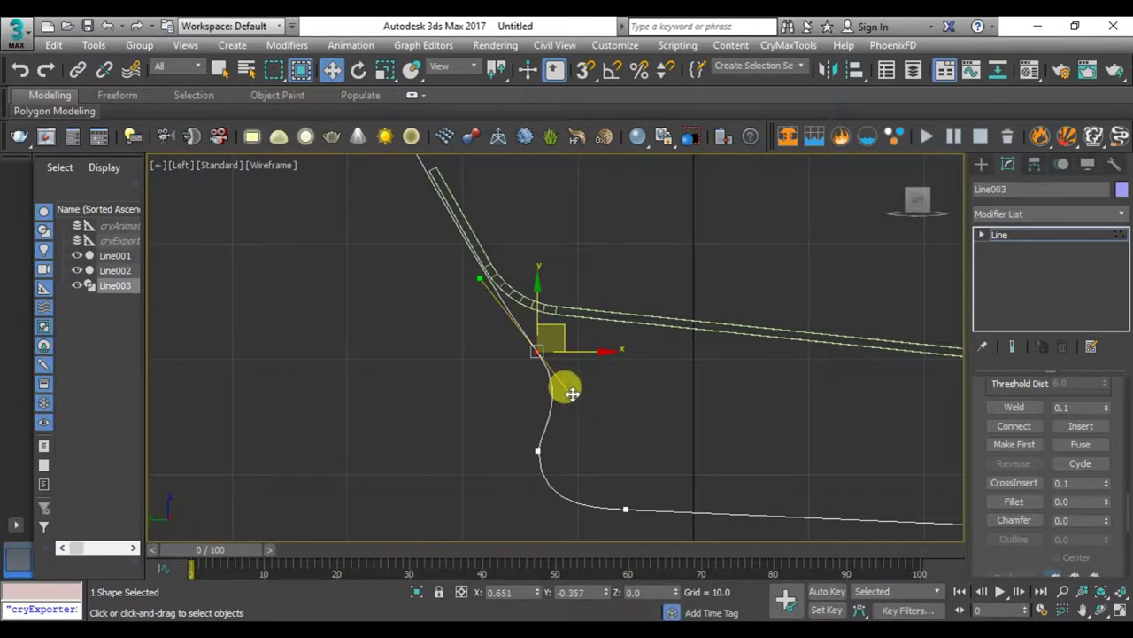
left_click_drag(565, 333, 567, 325)
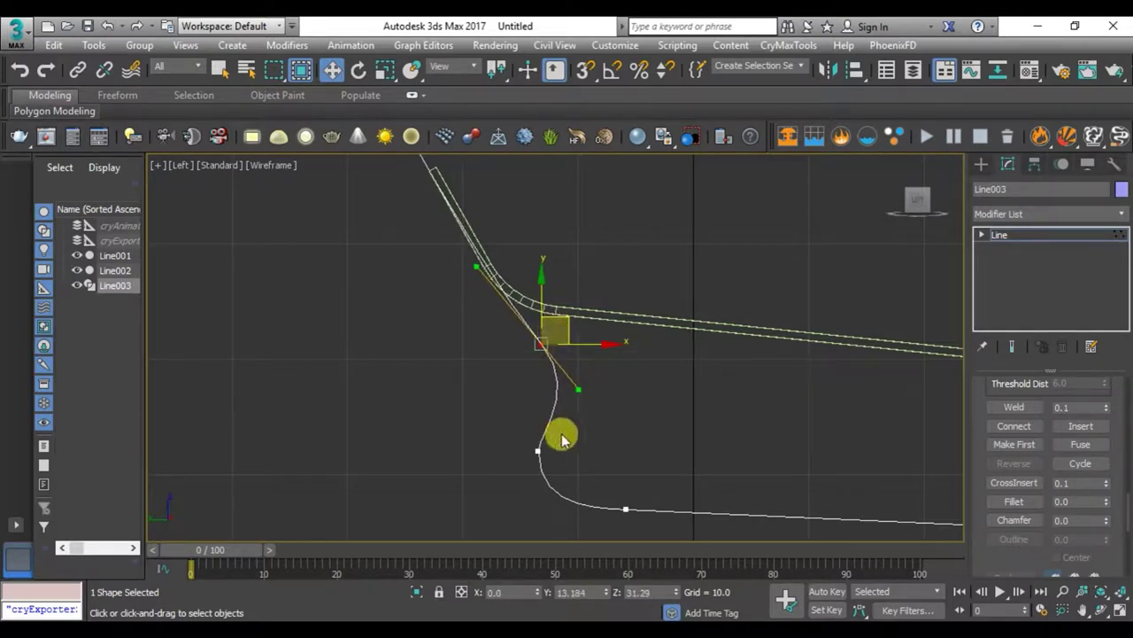
- Convert the lower vertex to Bezier Corner and adjust its tangent handles
left_click(535, 453)
right_click(534, 355)
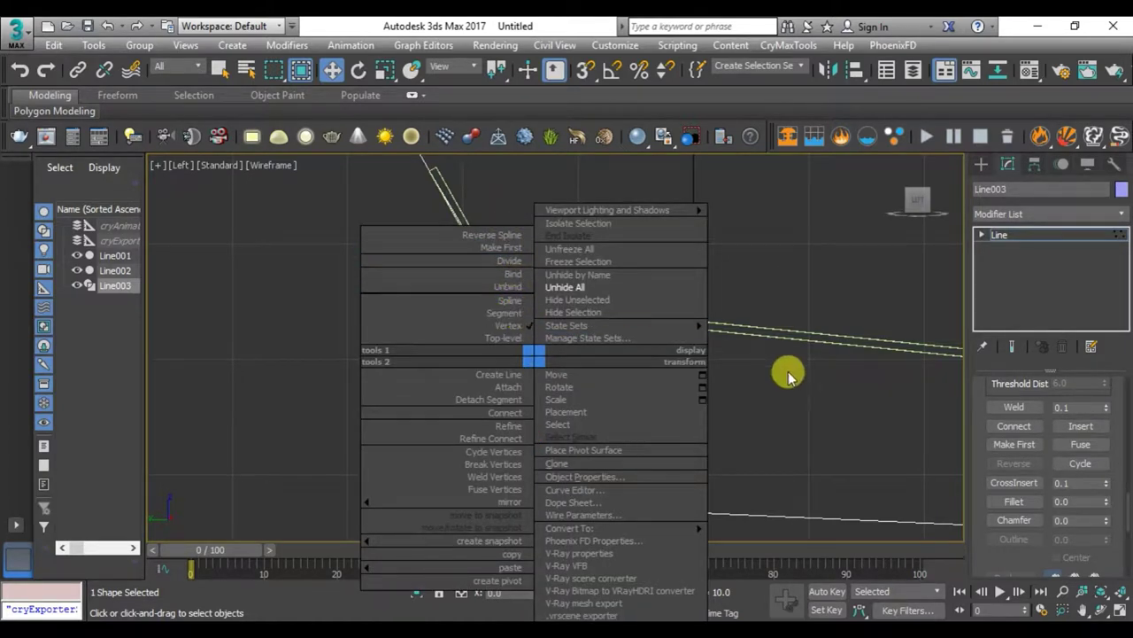
left_click(788, 372)
right_click(566, 359)
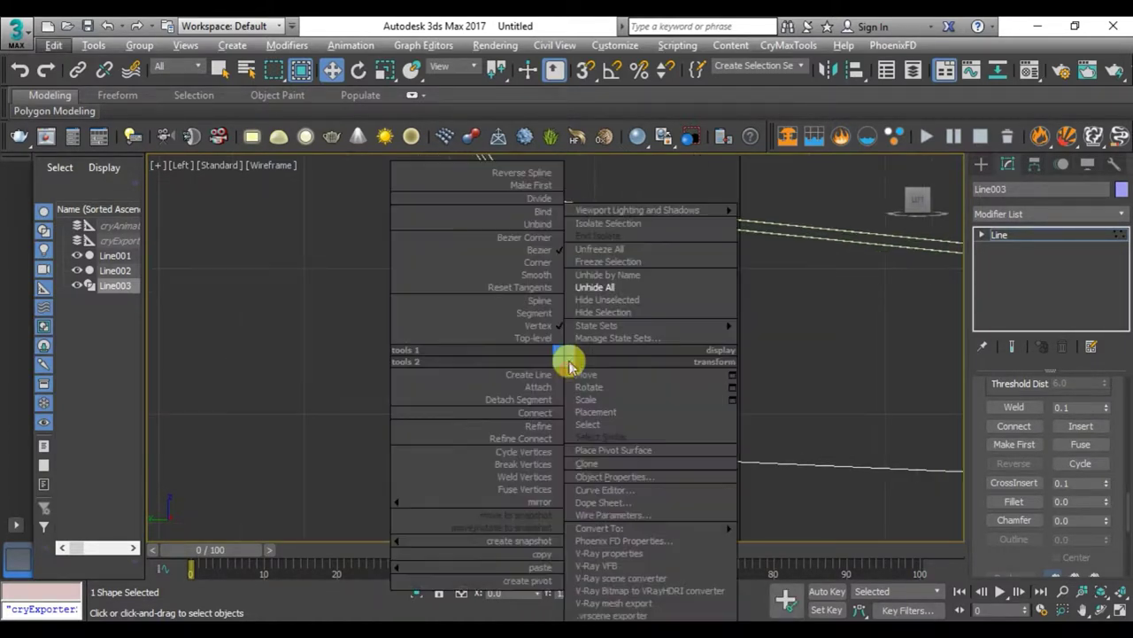
left_click(533, 237)
left_click_drag(561, 355, 546, 343)
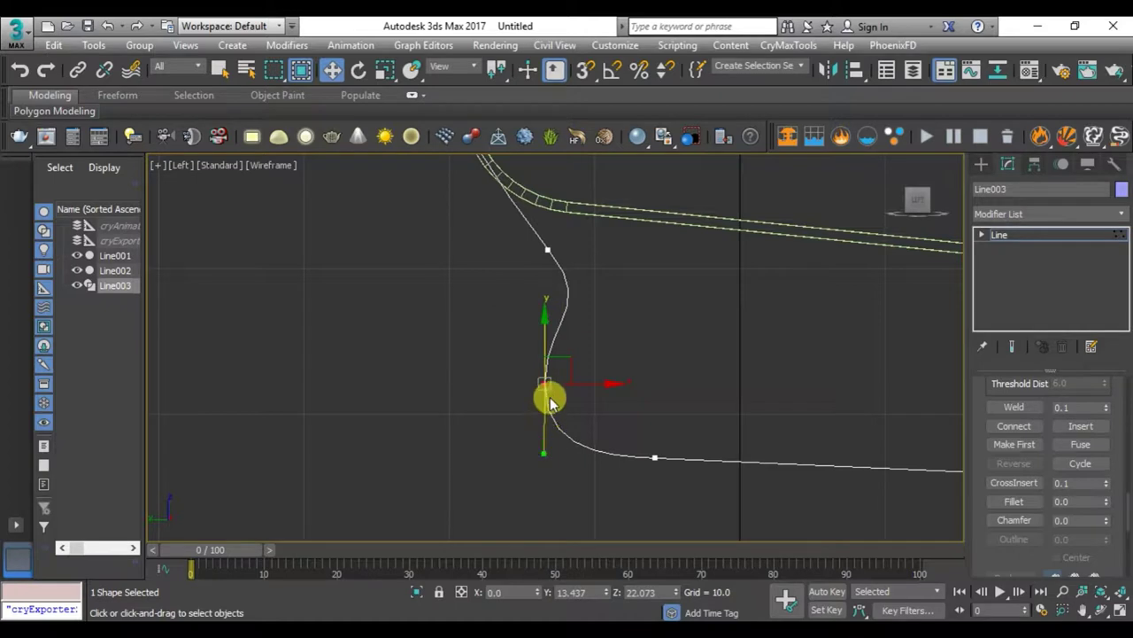
left_click(551, 445)
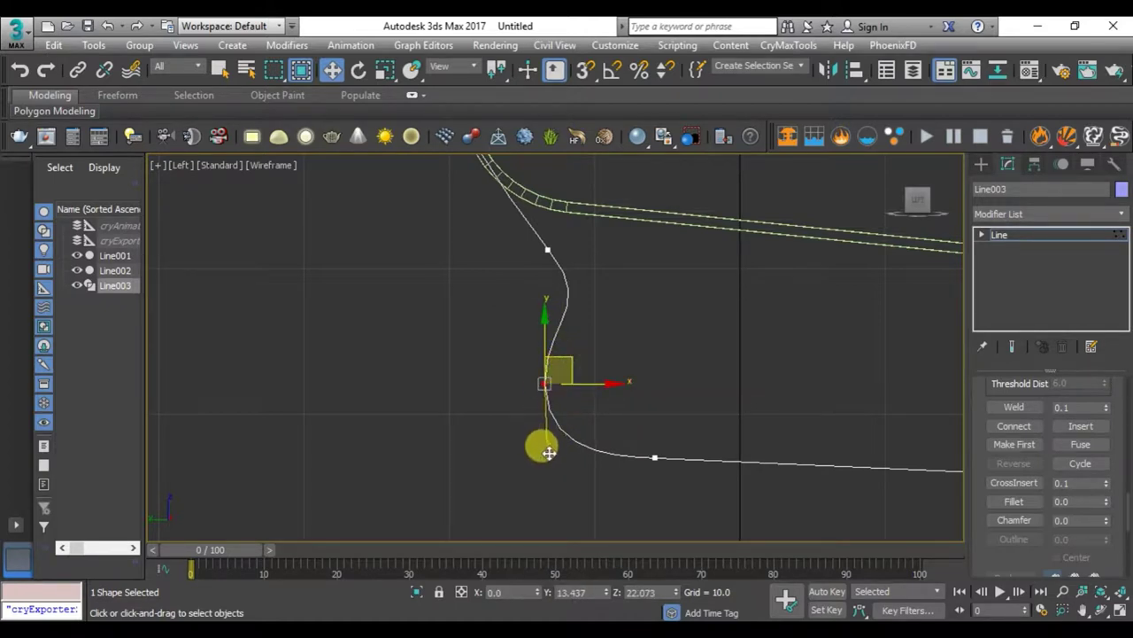
- Change another vertex's type and swing the lower and upper tangents to smooth the bend
right_click(551, 367)
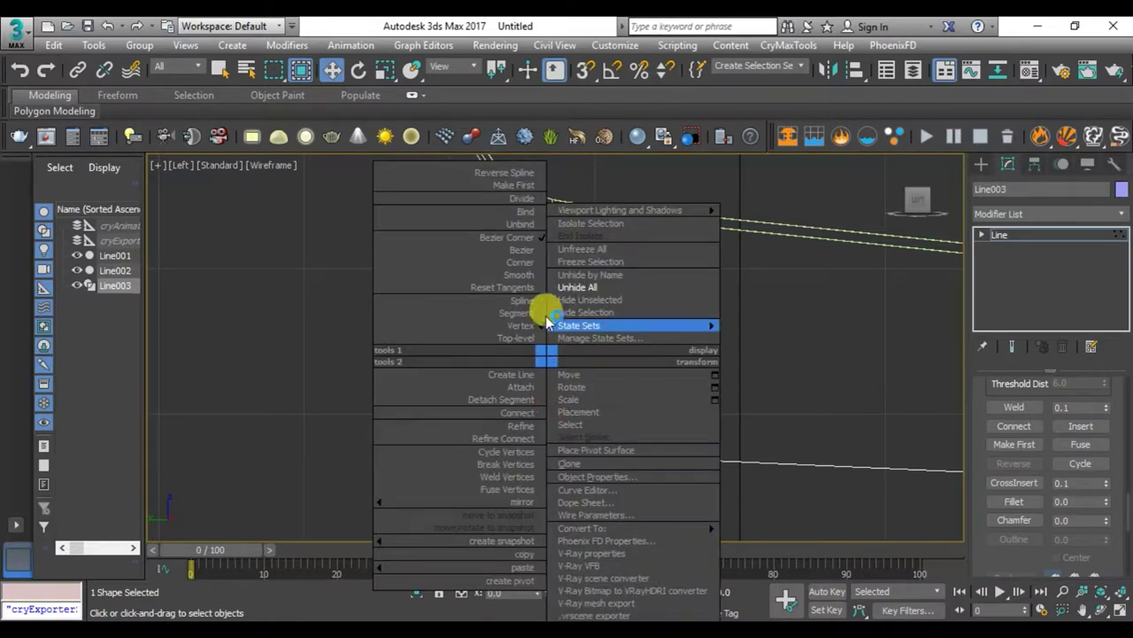
left_click(526, 247)
right_click(526, 297)
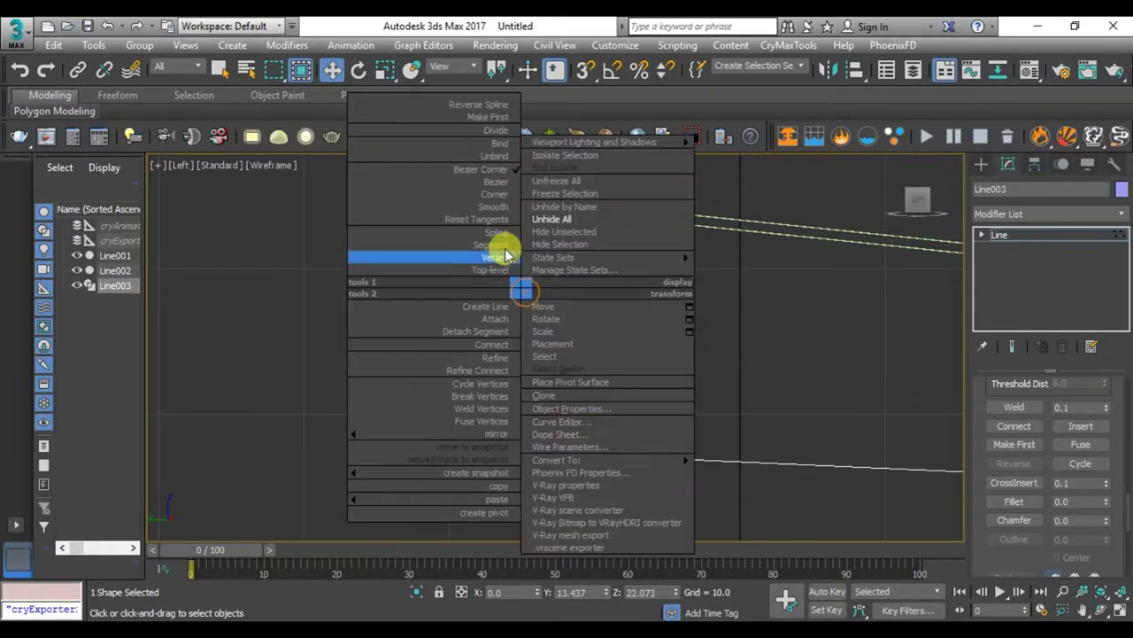
left_click(496, 188)
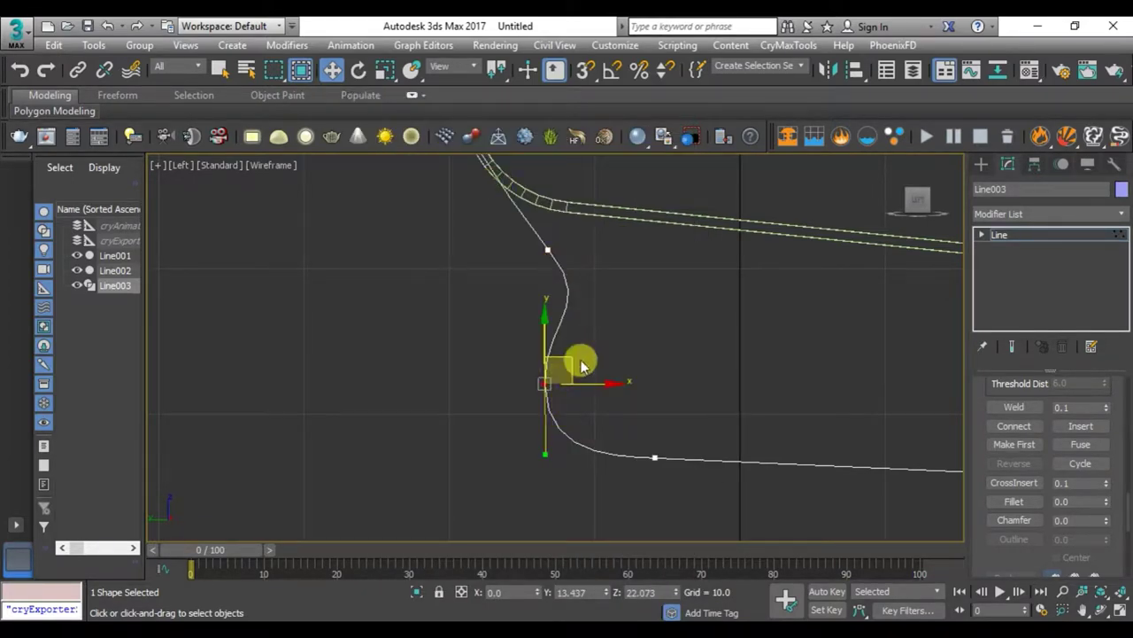
left_click_drag(547, 457, 539, 458)
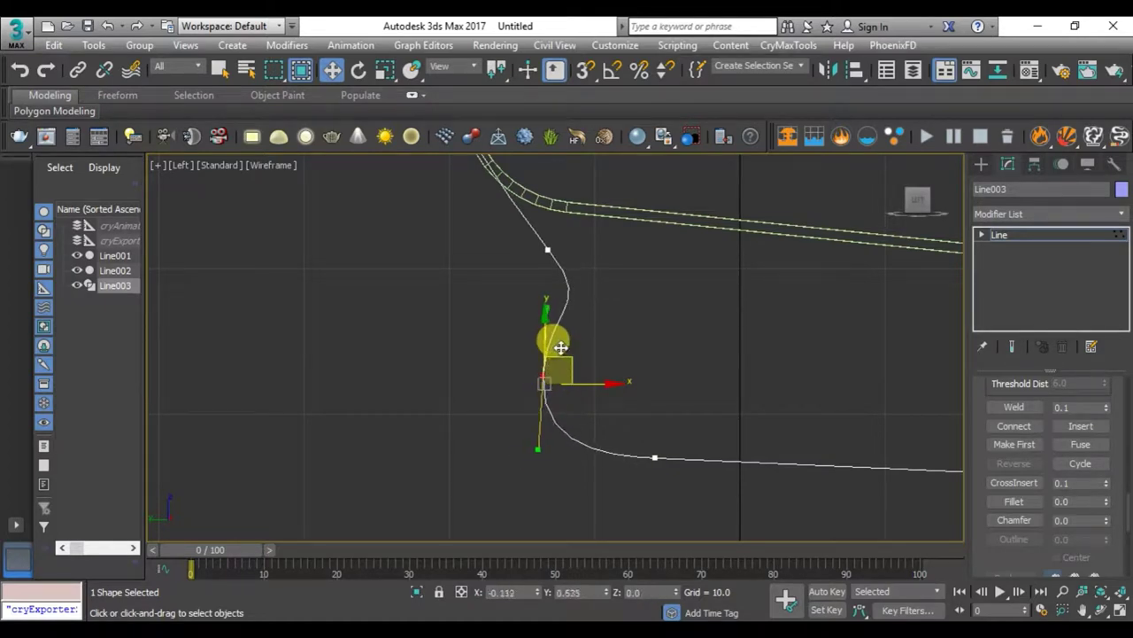
left_click(547, 250)
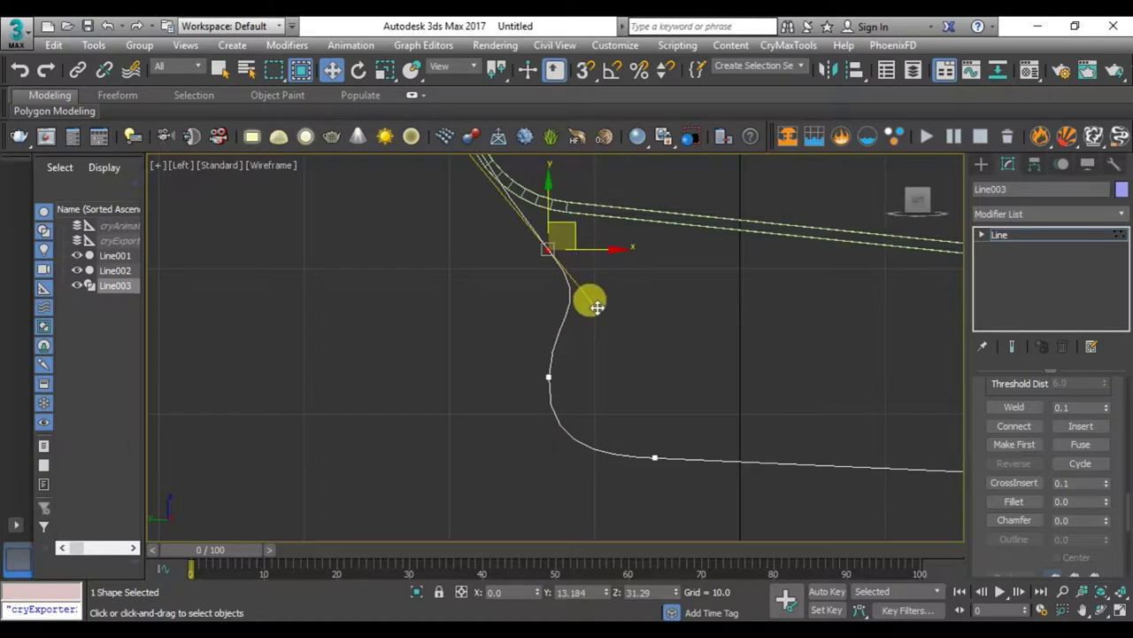
left_click_drag(597, 307, 589, 298)
- Nudge the upper vertex to sit at the frame's backrest bend
scroll(591, 303, "down", 5)
middle_click_drag(582, 296, 590, 342)
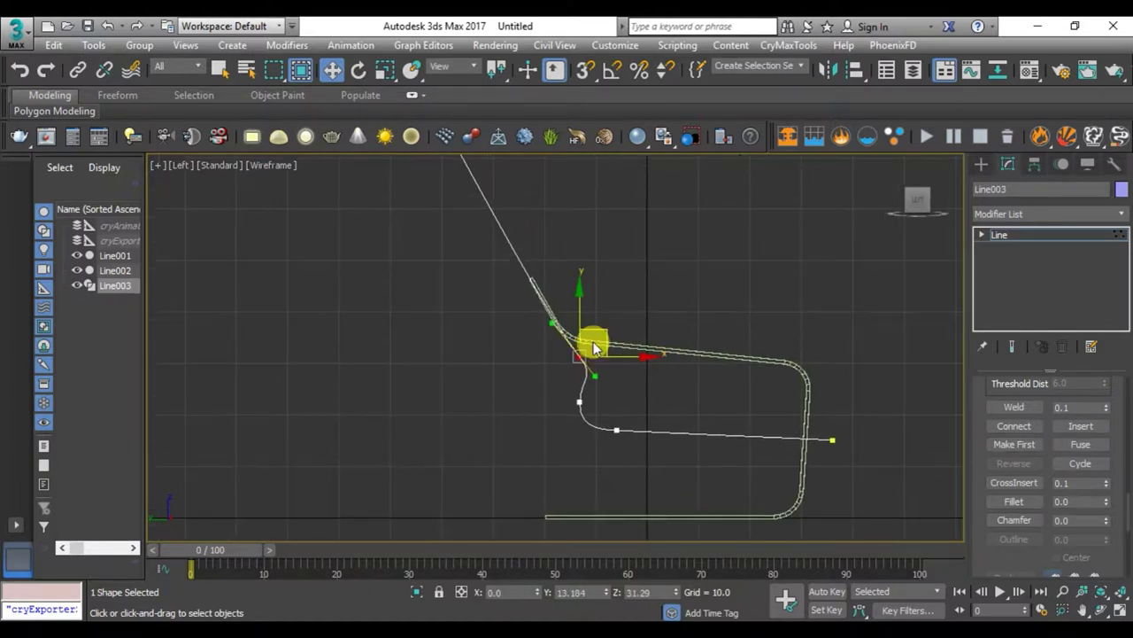
scroll(631, 379, "up", 3)
left_click_drag(613, 363, 615, 361)
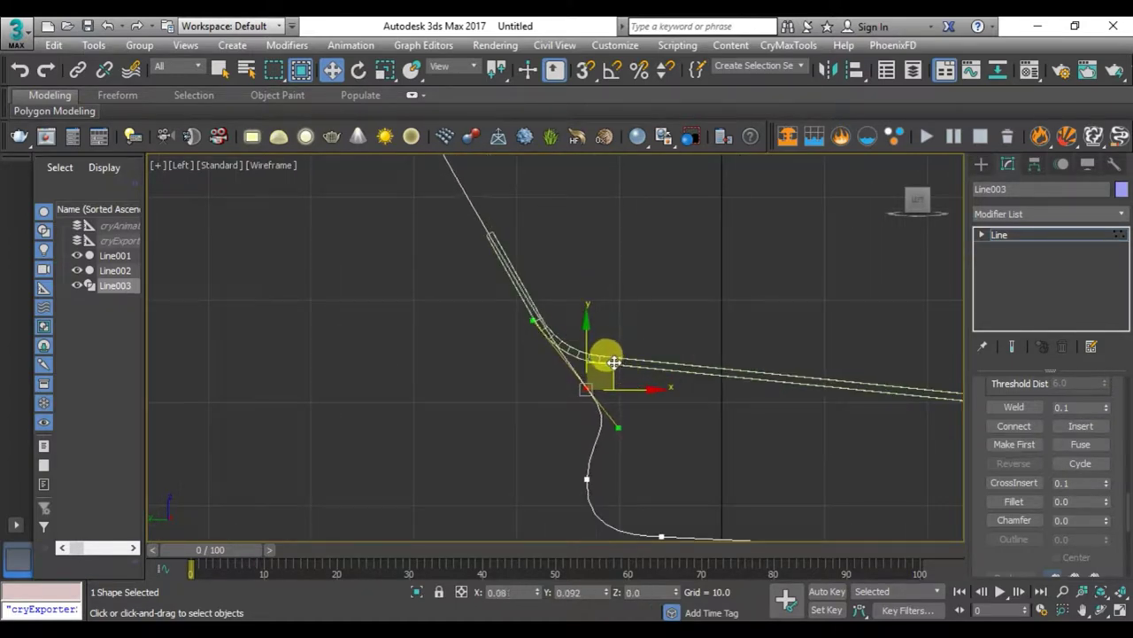
scroll(507, 428, "down", 4)
mouse_move(363, 174)
left_mouse_down()
mouse_move(450, 191)
mouse_move(465, 181)
left_mouse_up()
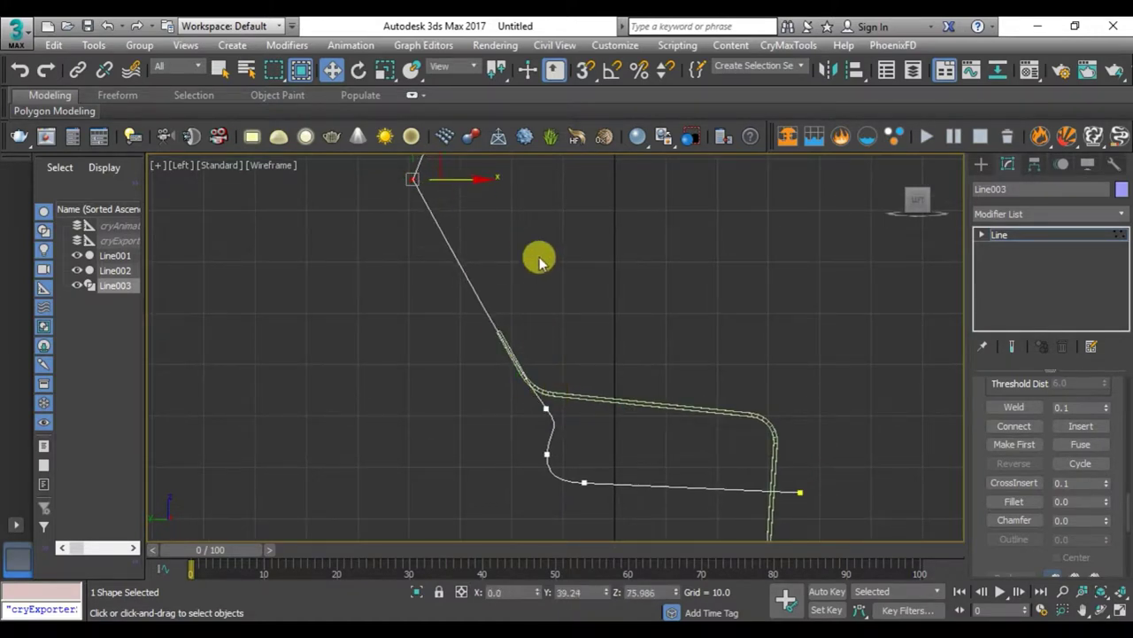
- Make Line003's top vertex Bezier, stand its handle vertically, and shift the vertex right
right_click(501, 234)
left_click(506, 145)
middle_click_drag(487, 222, 513, 290)
left_click_drag(427, 220, 436, 215)
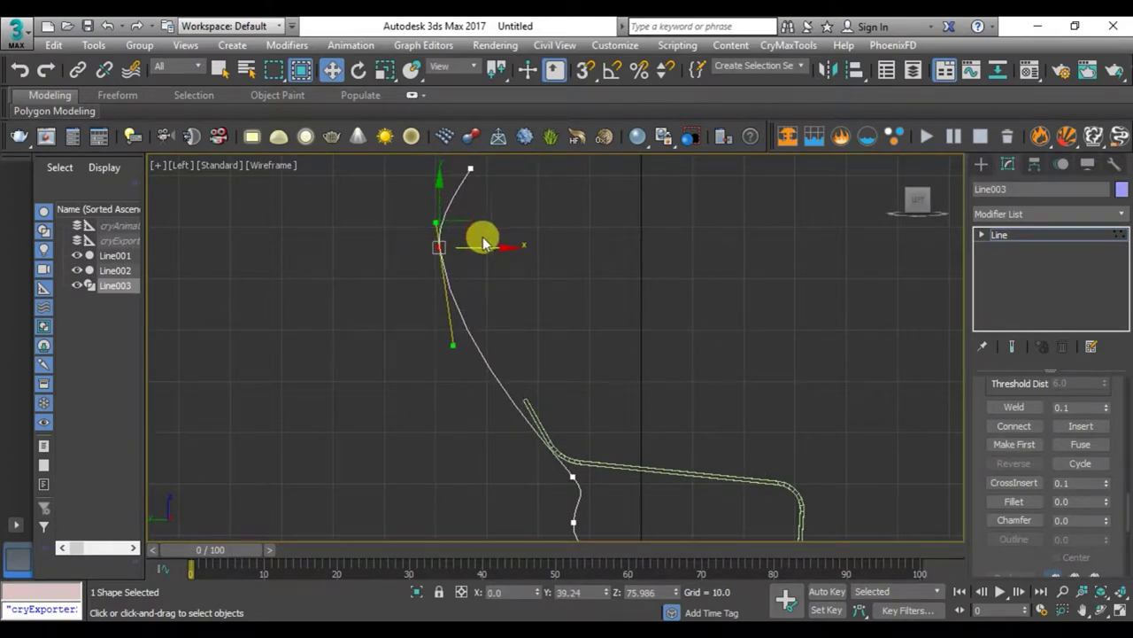
left_click_drag(483, 244, 514, 244)
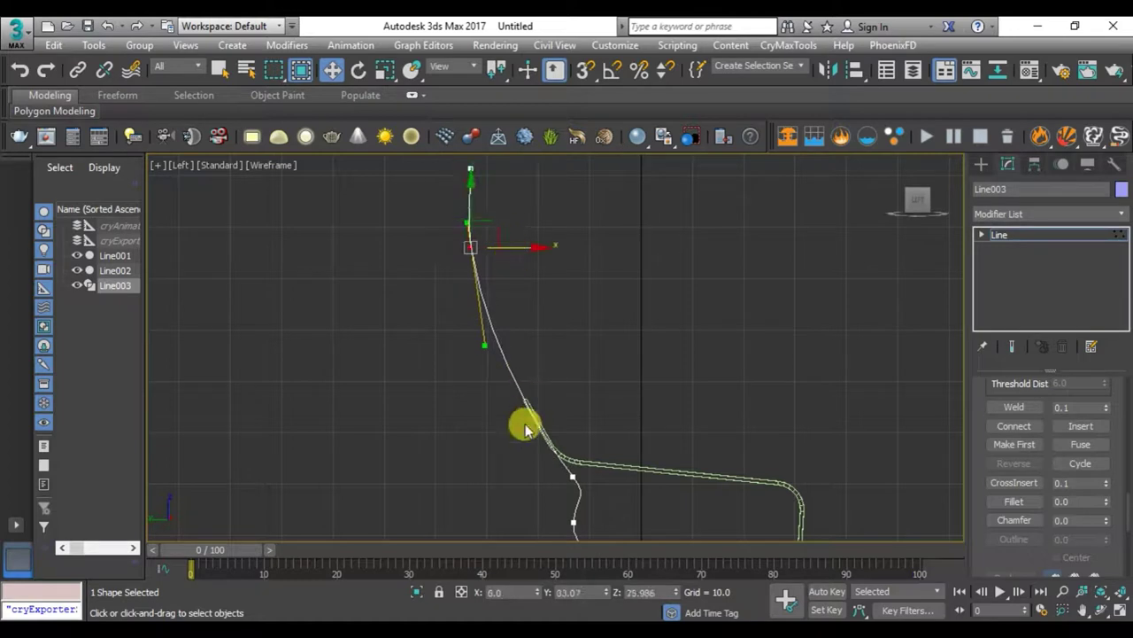
scroll(525, 430, "up", 3)
scroll(539, 286, "down", 2)
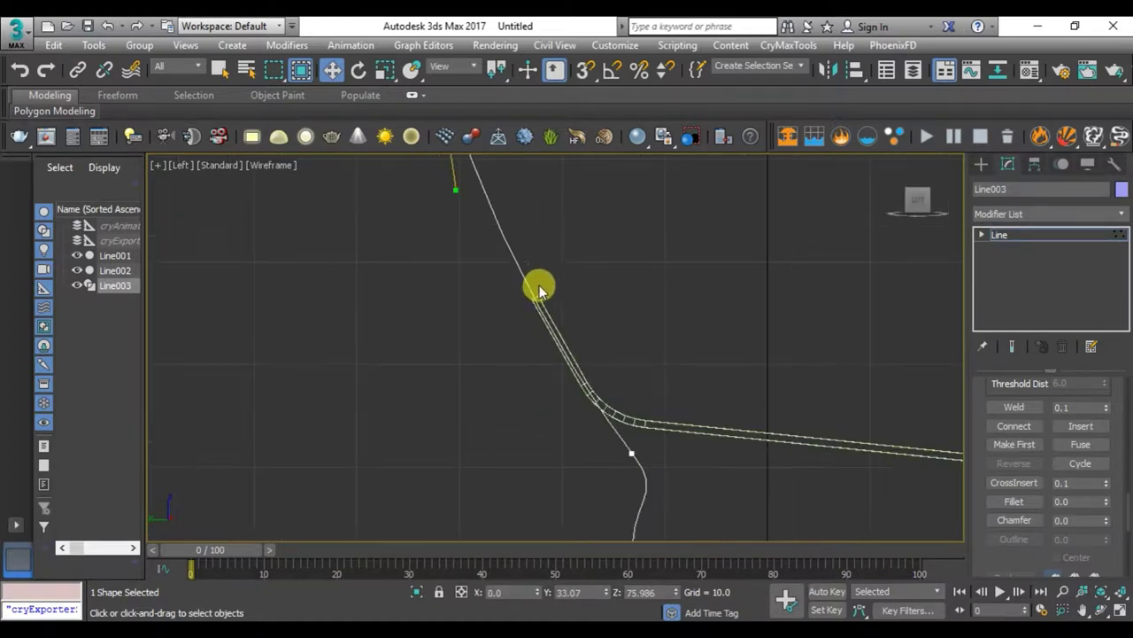
scroll(506, 324, "down", 2)
scroll(486, 215, "down", 2)
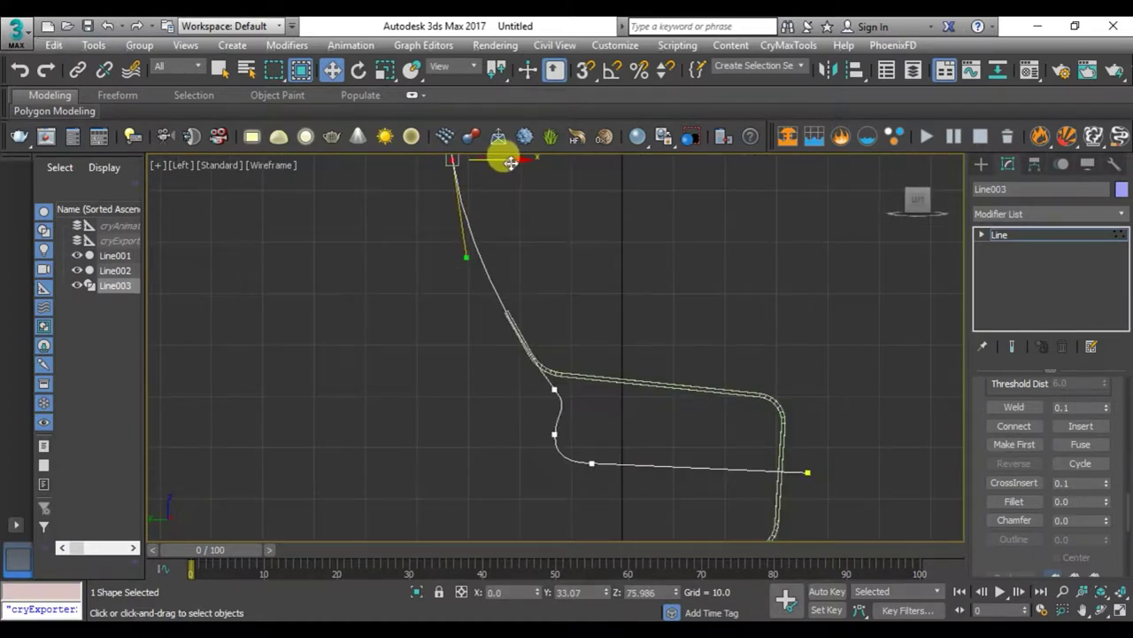
left_click_drag(511, 162, 512, 164)
scroll(527, 318, "up", 3)
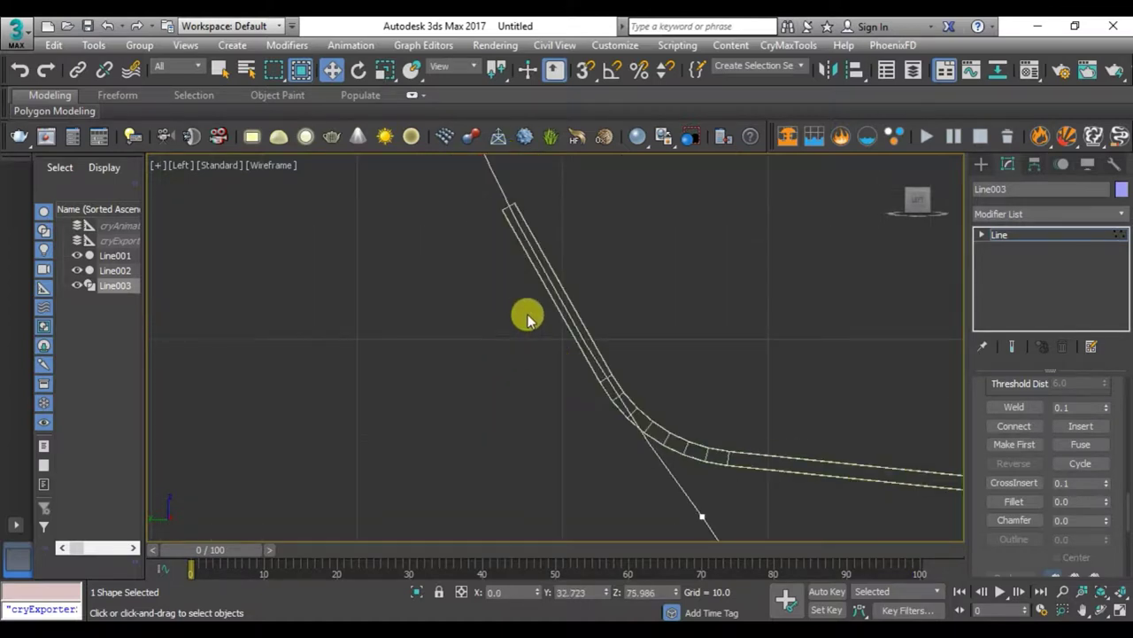
scroll(531, 257, "down", 3)
- Pull the top vertex's tangent right so the spline's top end curves smoothly
left_click(522, 388)
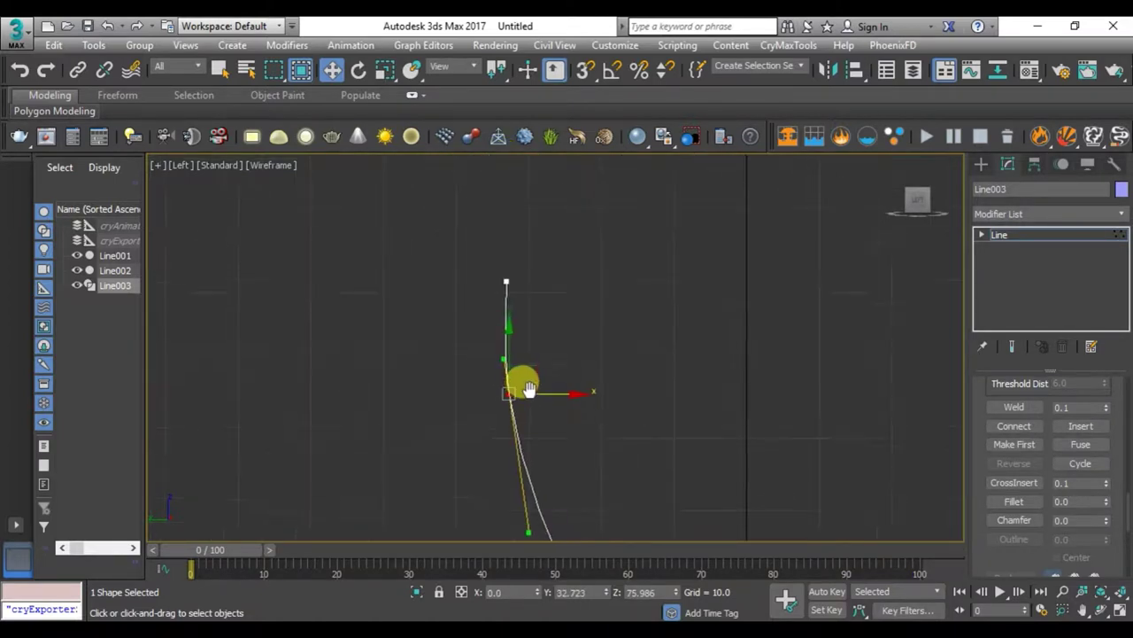
left_click_drag(542, 239, 491, 279)
left_click_drag(551, 241, 575, 244)
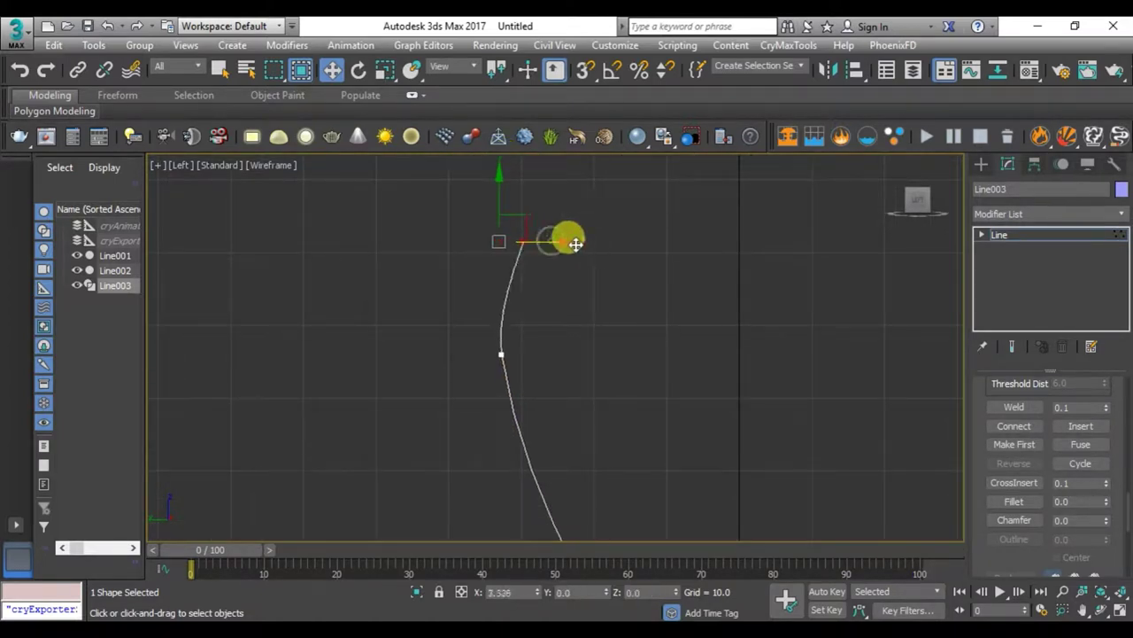
left_click(523, 242)
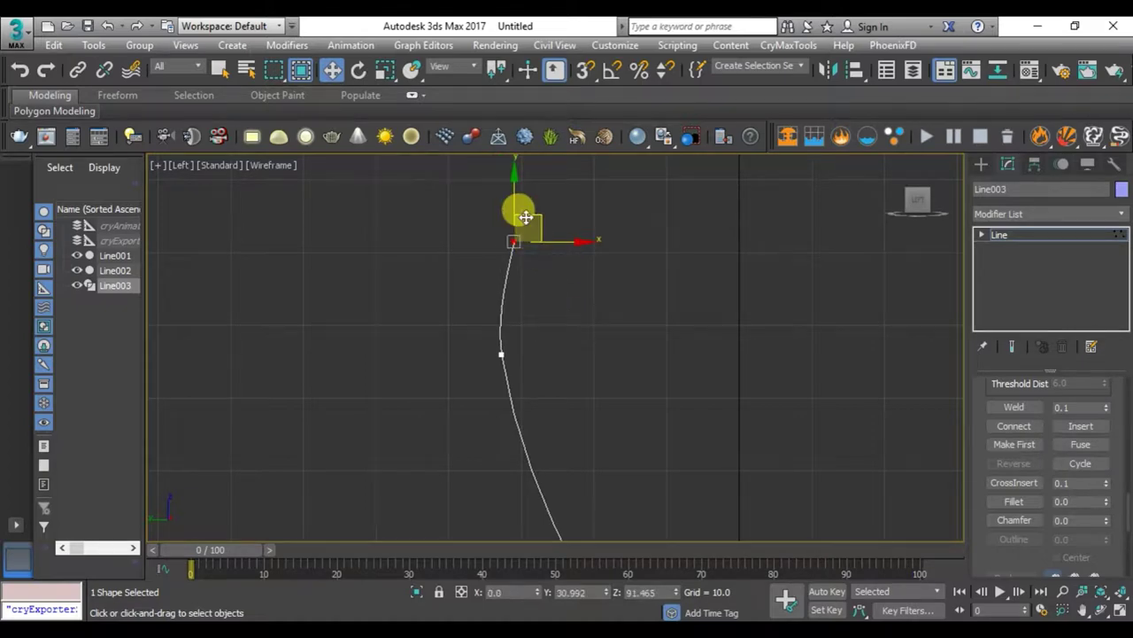
scroll(590, 393, "down", 3)
scroll(567, 297, "up", 2)
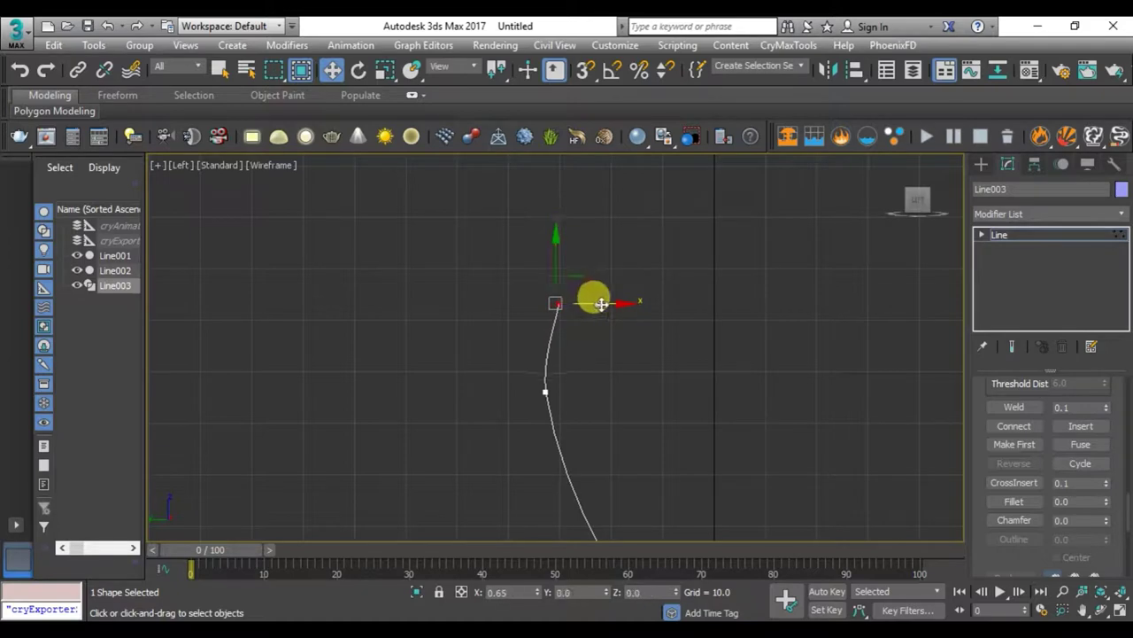
scroll(629, 354, "down", 3)
- Exit vertex editing and orbit the Perspective view to see the spline between the frames
key("1")
key("alt+w")
key("alt+w")
mouse_move(710, 464)
middle_mouse_down("alt")
mouse_move(627, 450)
mouse_move(650, 399)
mouse_move(675, 463)
mouse_move(978, 434)
middle_mouse_up("alt")
scroll(1088, 468, "up", 3)
- Show Line003 as a rendered tube in the viewport and convert it to Editable Poly
scroll(1088, 468, "up", 3)
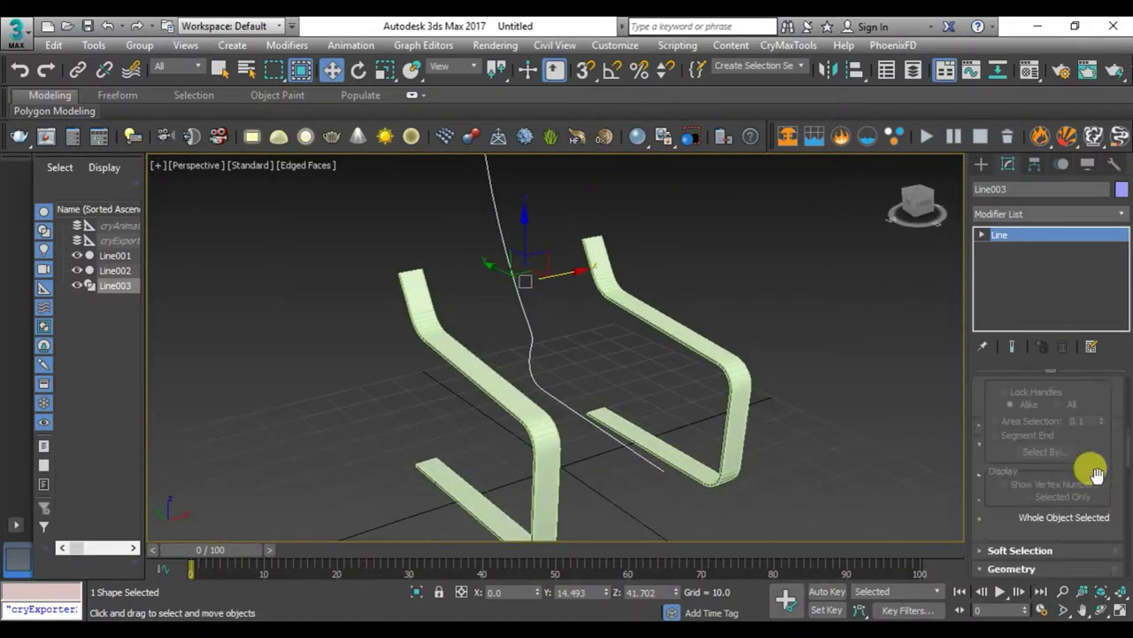
scroll(1088, 468, "up", 3)
scroll(1093, 474, "up", 3)
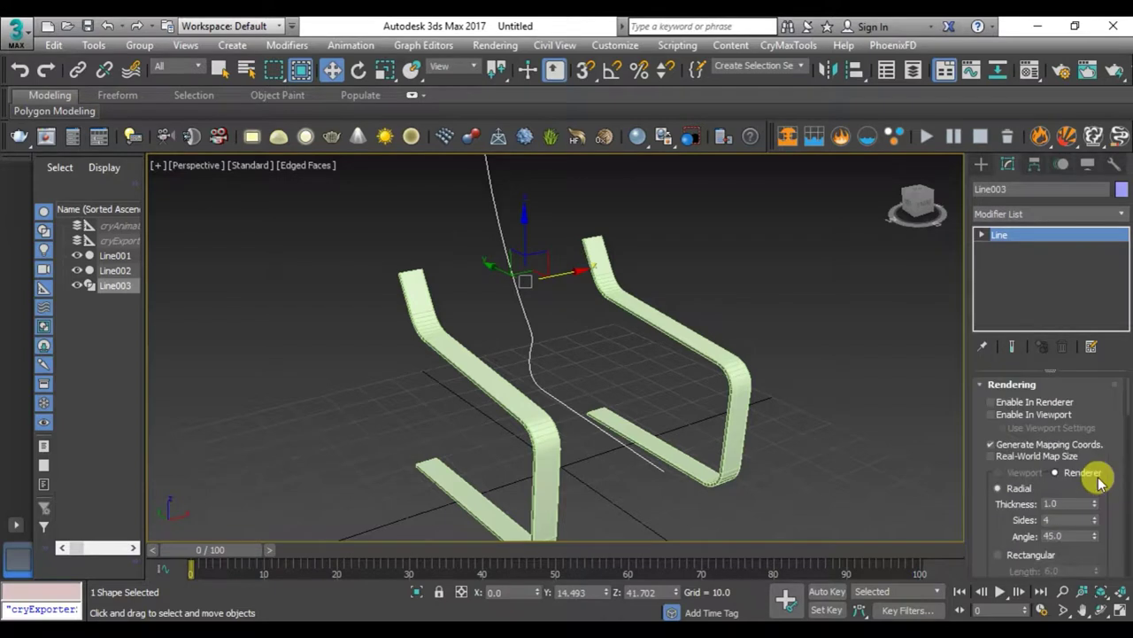
left_click(1052, 416)
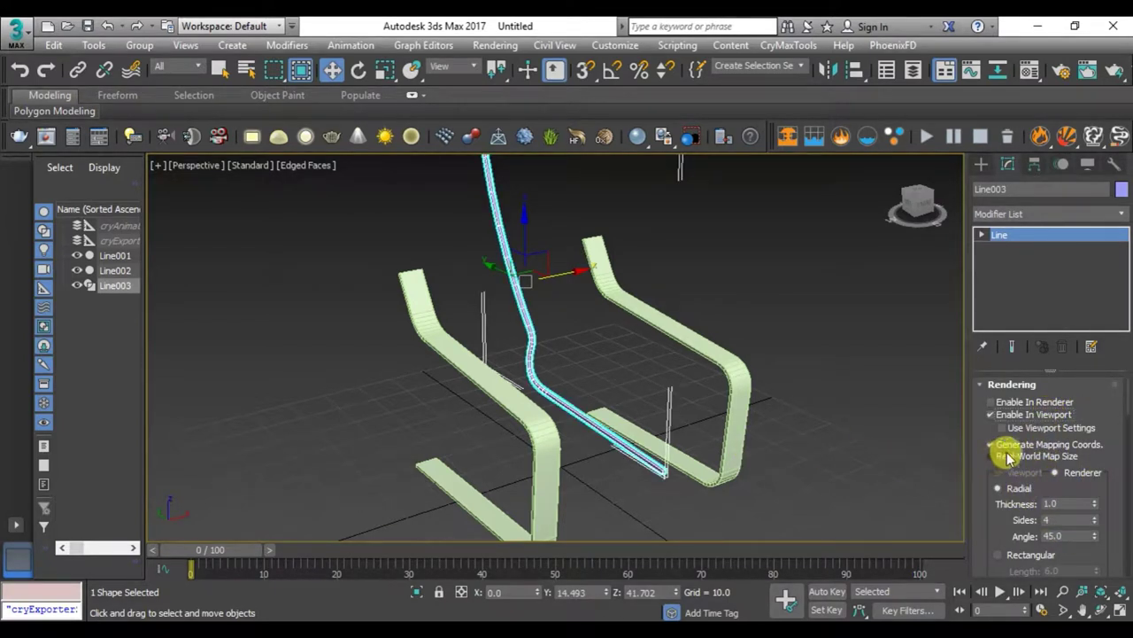
scroll(600, 400, "up", 3)
scroll(602, 412, "up", 3)
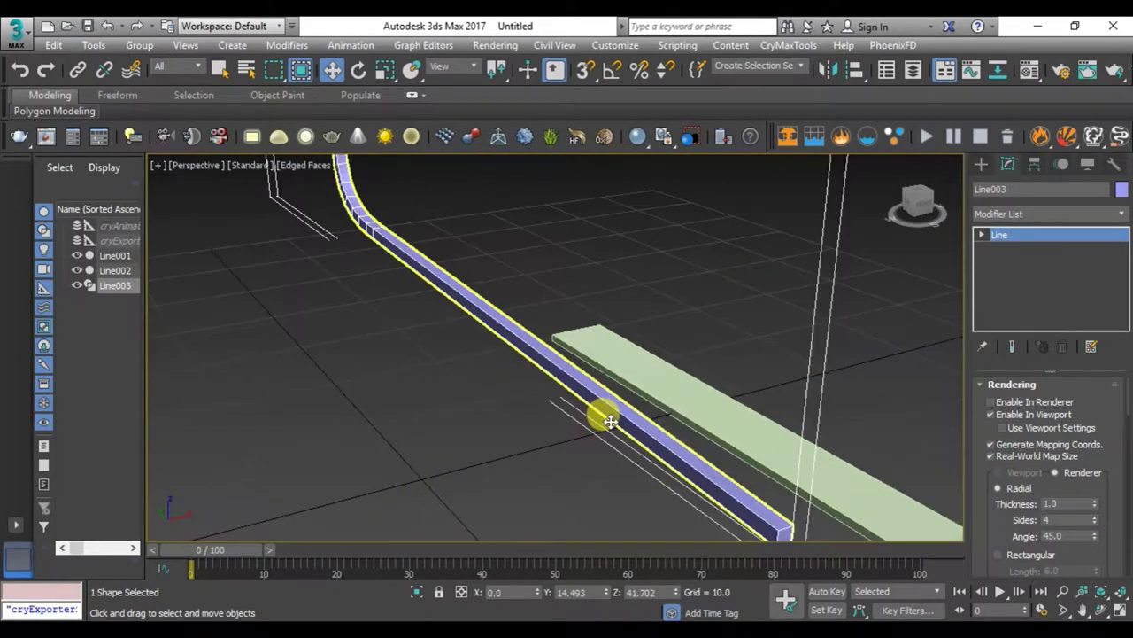
right_click(617, 368)
left_click(757, 549)
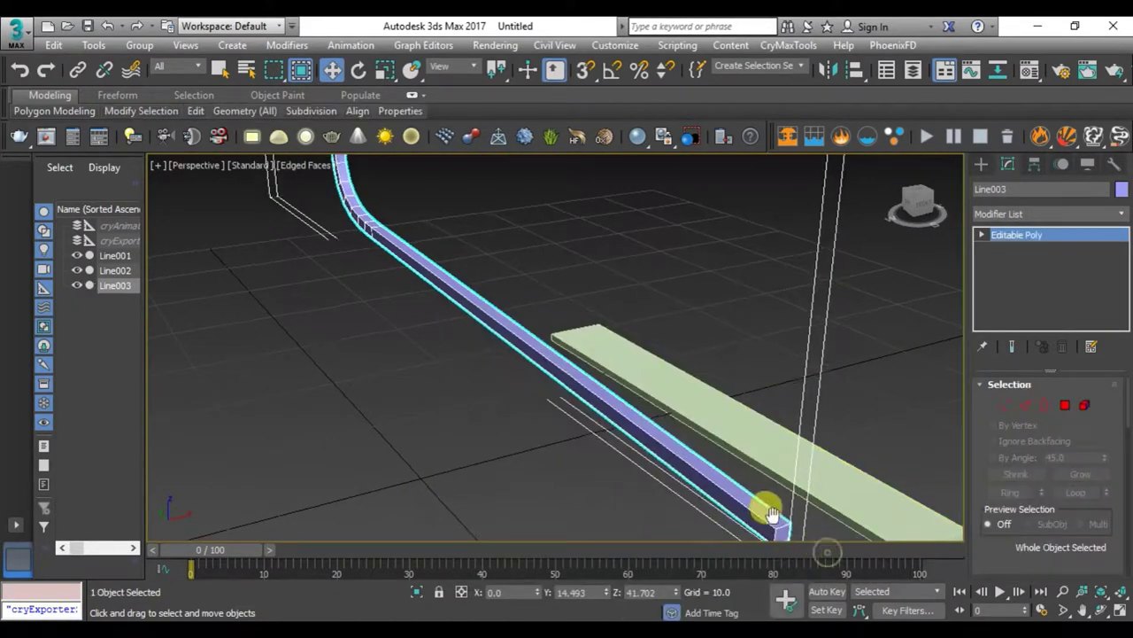
- Select and delete the two polygons at the strip's top end
scroll(771, 513, "down", 6)
key("4")
left_click(709, 293)
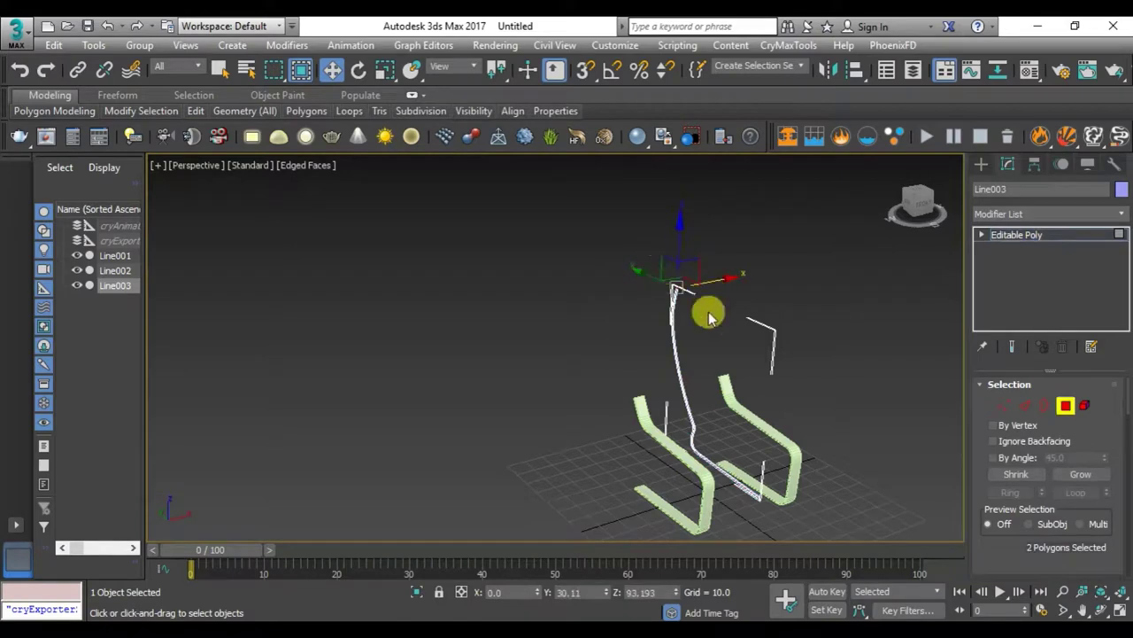
key("z")
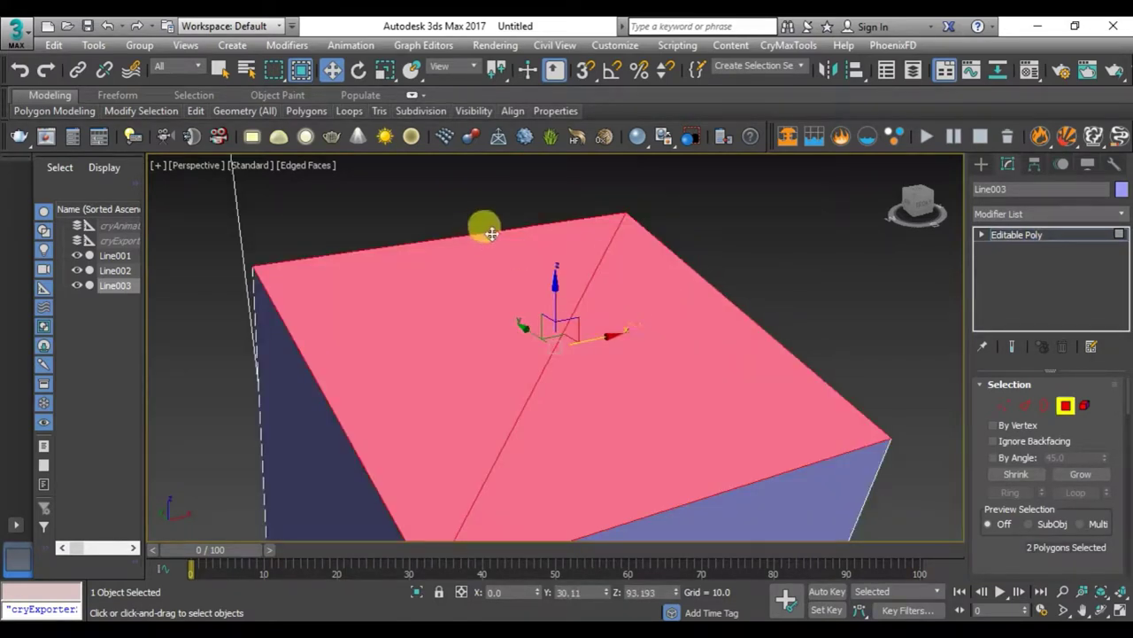
left_click(618, 324, "alt")
left_click(617, 328, "ctrl")
key("Delete")
- Cap the resulting open border with a single new face
key("3")
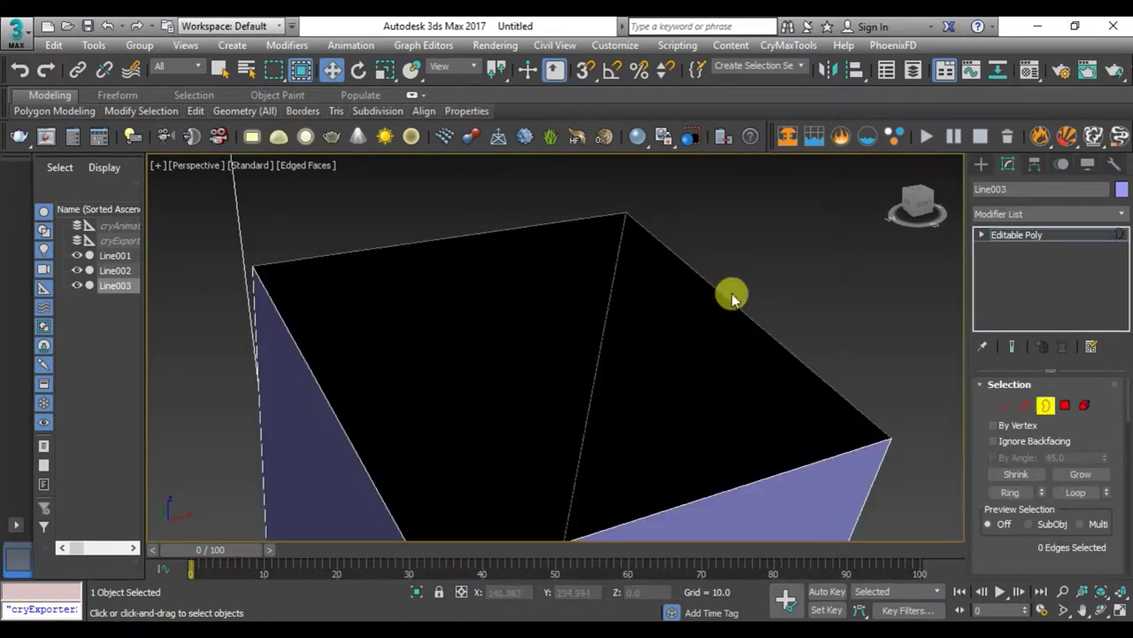
left_click(731, 297)
right_click(716, 292)
left_click(683, 342)
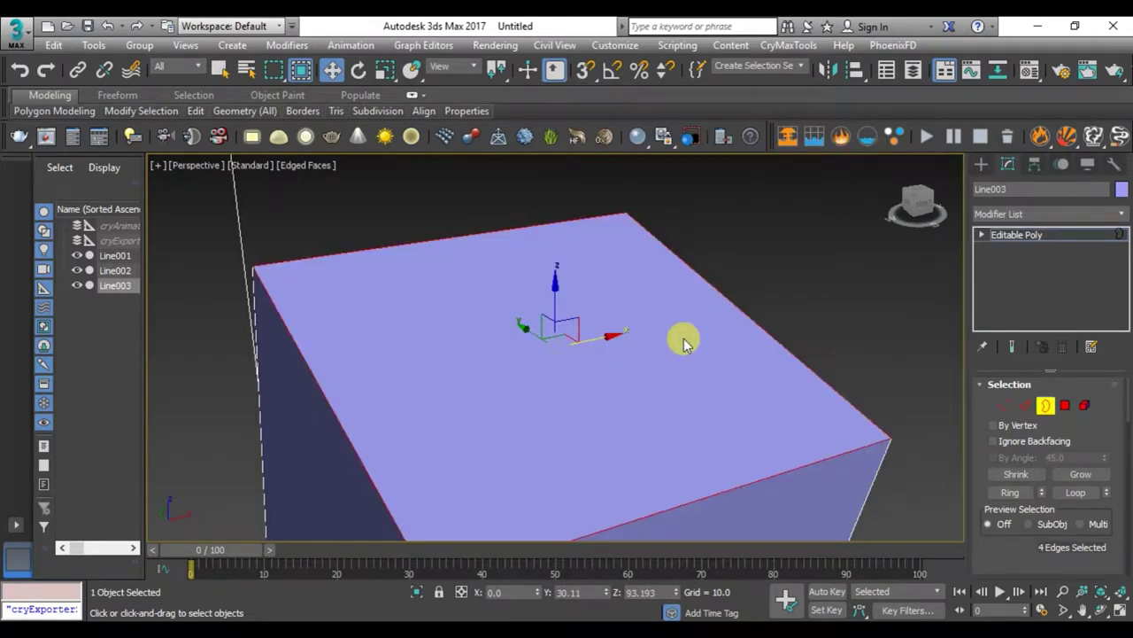
key("3")
scroll(683, 342, "down", 5)
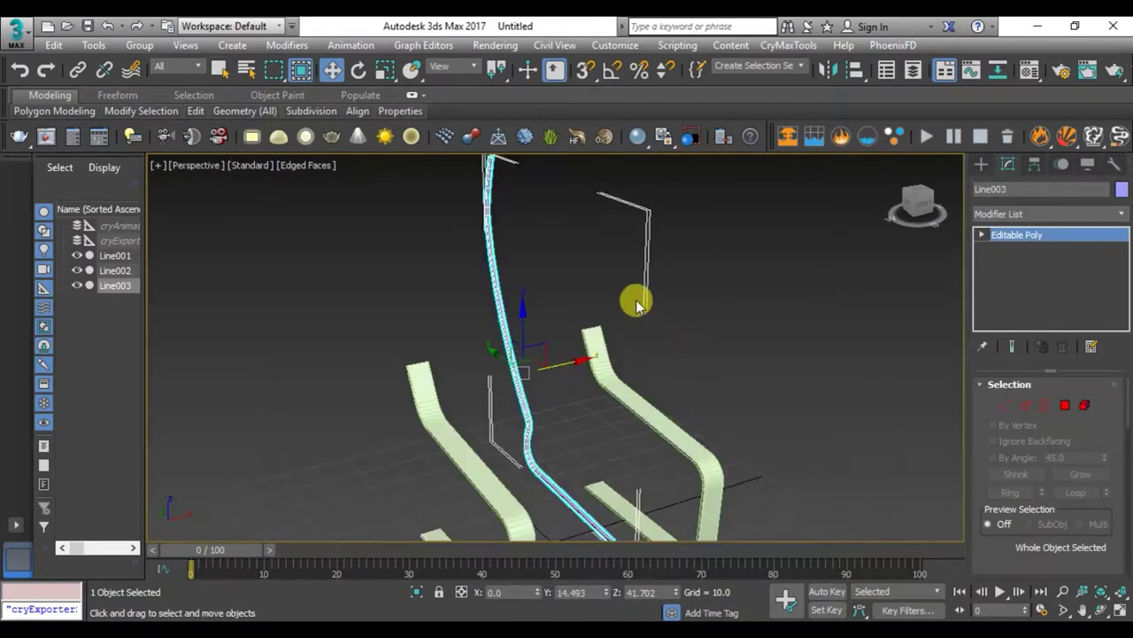
- Scale the middle strip Line003 wider along X and move it left
middle_click_drag(639, 339, 563, 316, "alt")
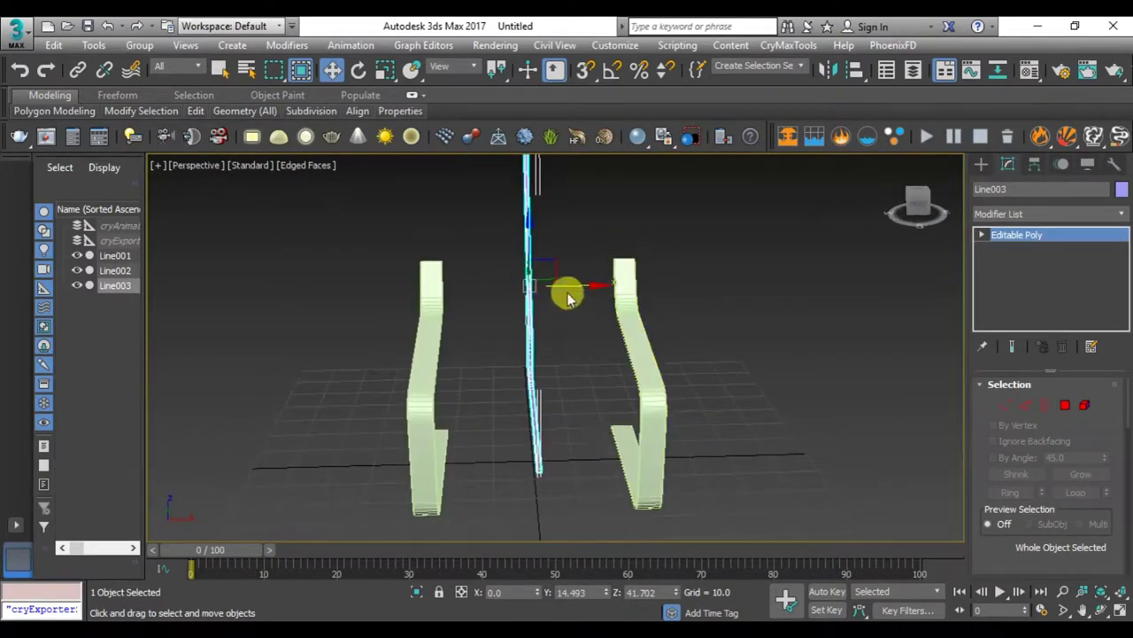
key("r")
mouse_move(532, 288)
left_mouse_down()
mouse_move(9, 292)
mouse_move(228, 306)
left_mouse_up()
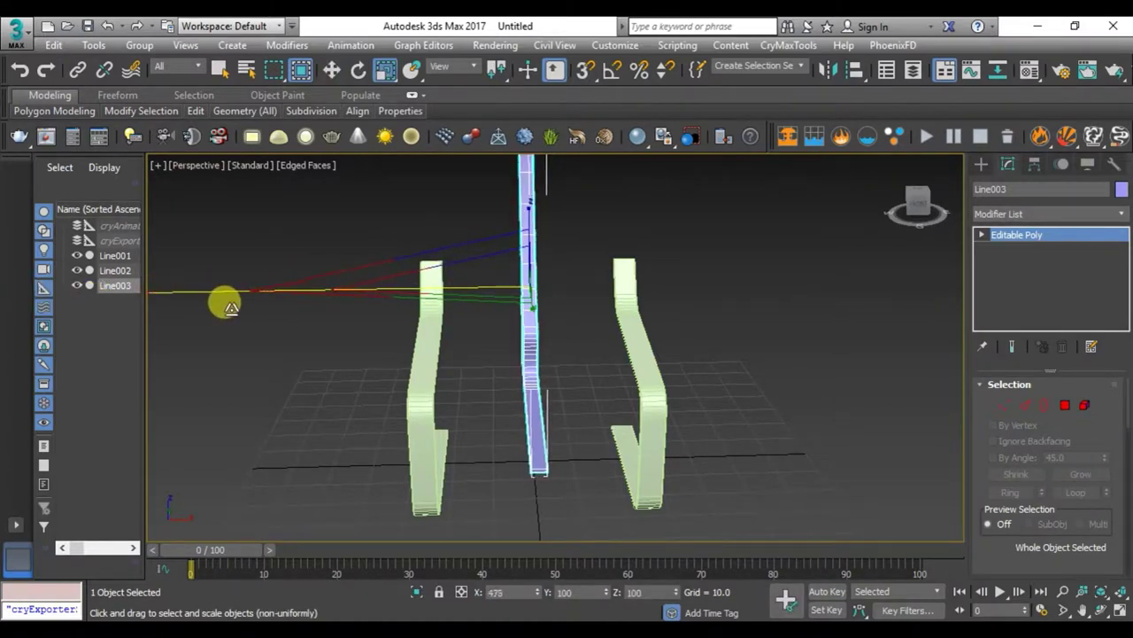
key("w")
mouse_move(563, 301)
left_mouse_down()
mouse_move(523, 283)
mouse_move(458, 312)
left_mouse_up()
- In the maximized Top view, set new X positions for Line001 and Line002 (X = 30)
scroll(451, 284, "up", 2)
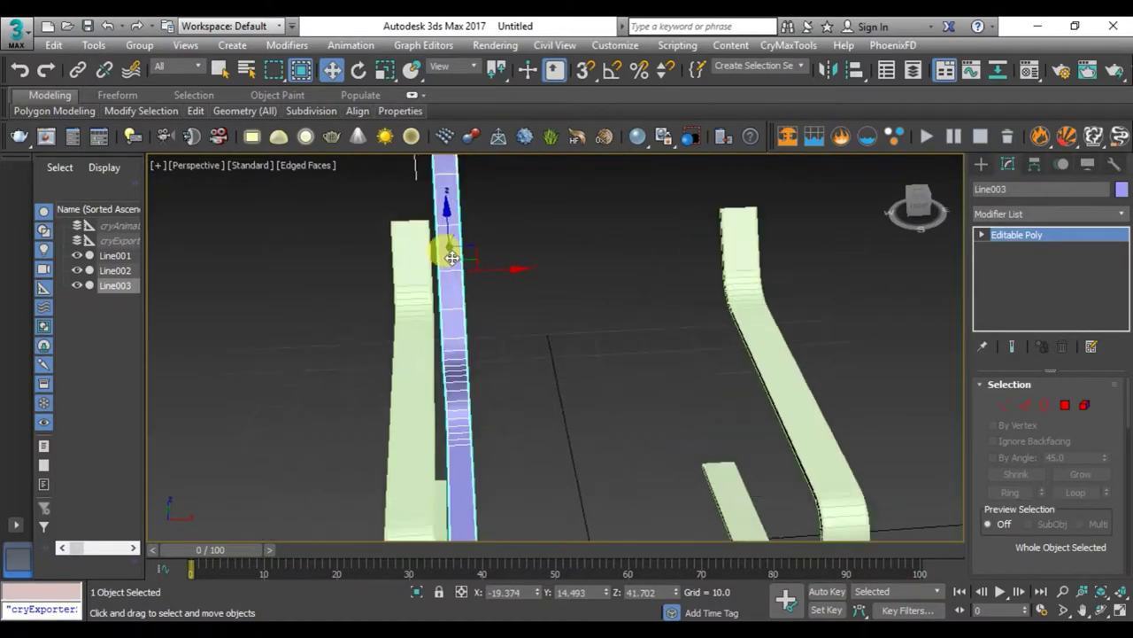
key("alt+w")
key("alt+w")
scroll(511, 320, "up", 6)
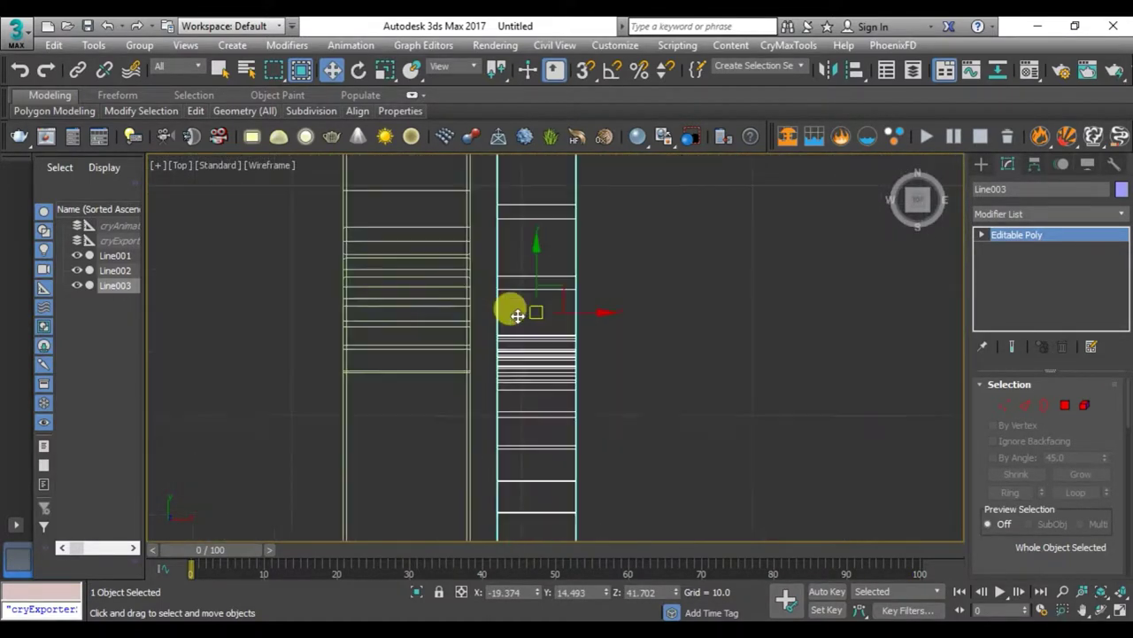
left_click_drag(599, 311, 586, 311)
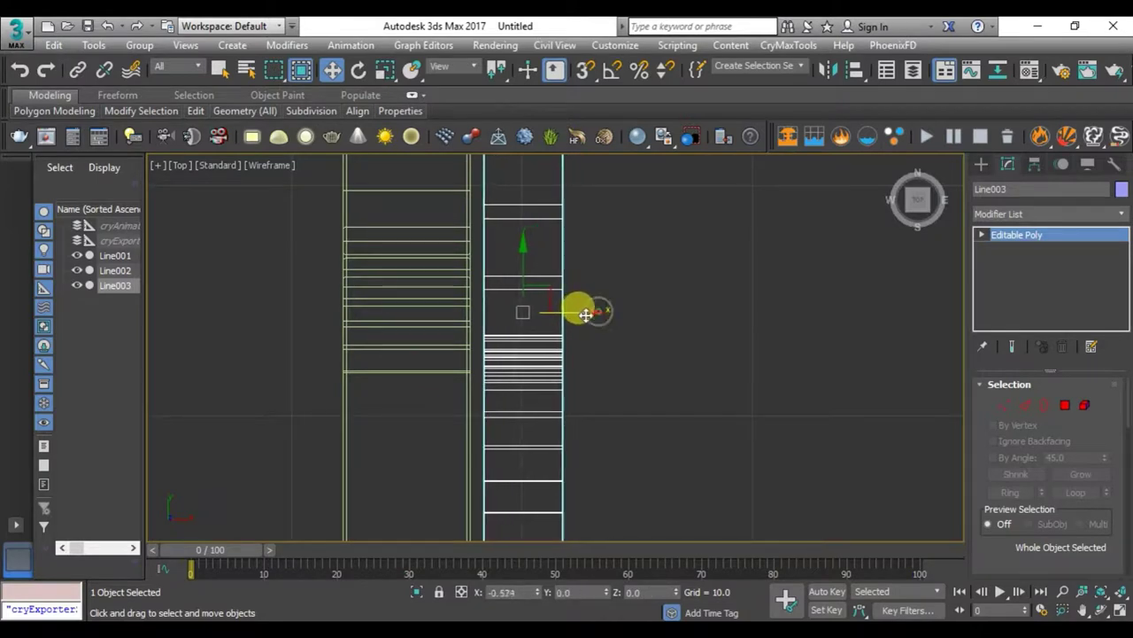
left_click(457, 382)
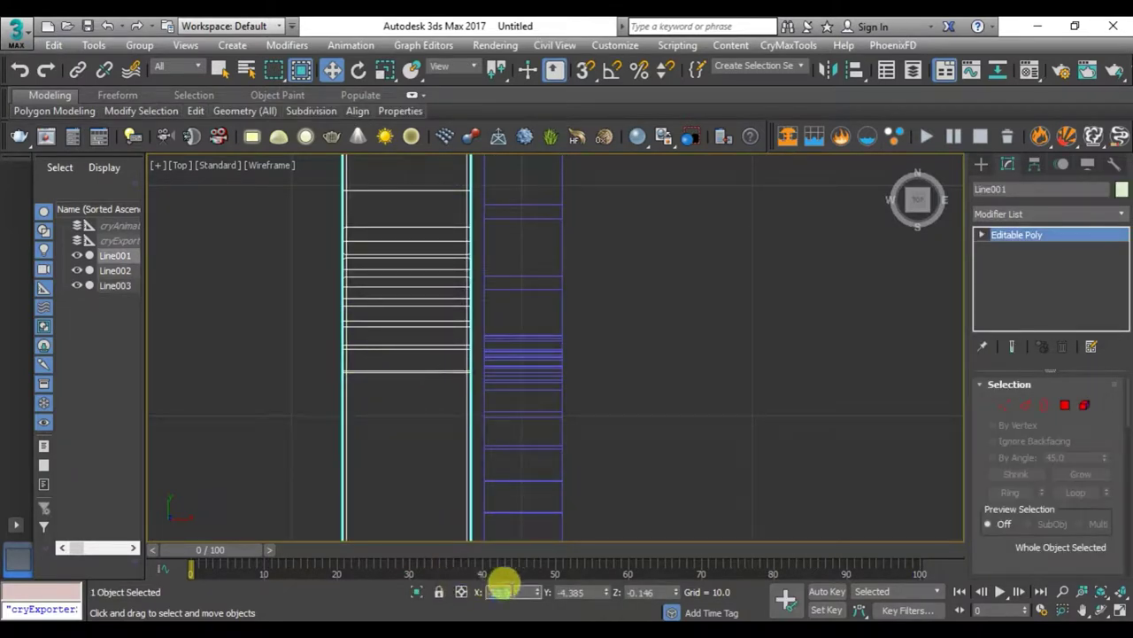
type("-30")
key("Return")
scroll(522, 446, "down", 5)
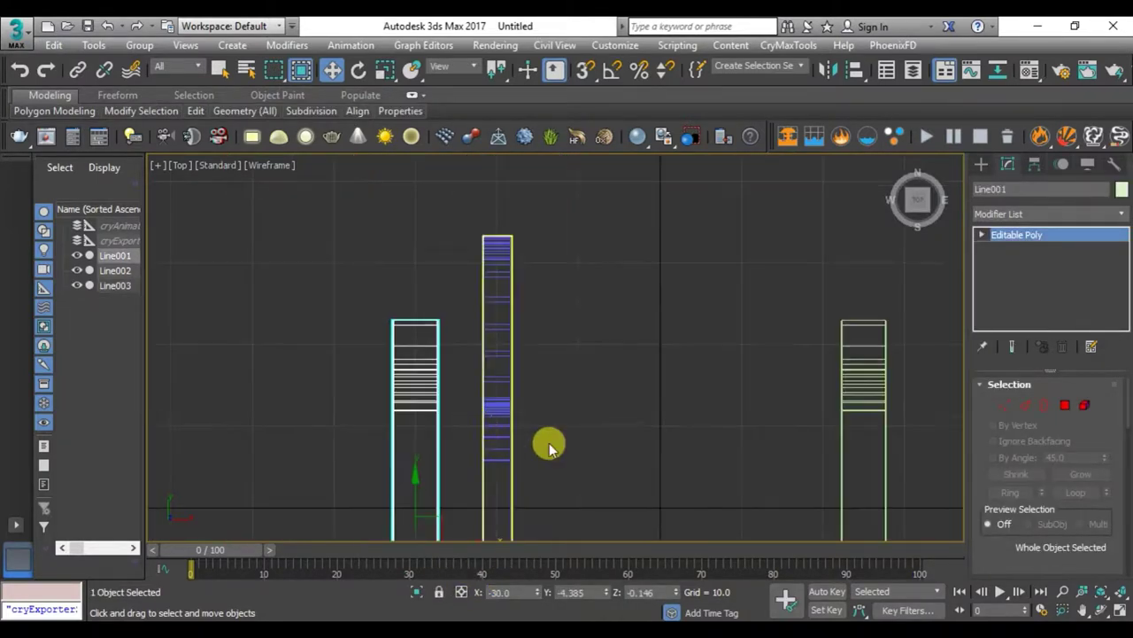
left_click(853, 404)
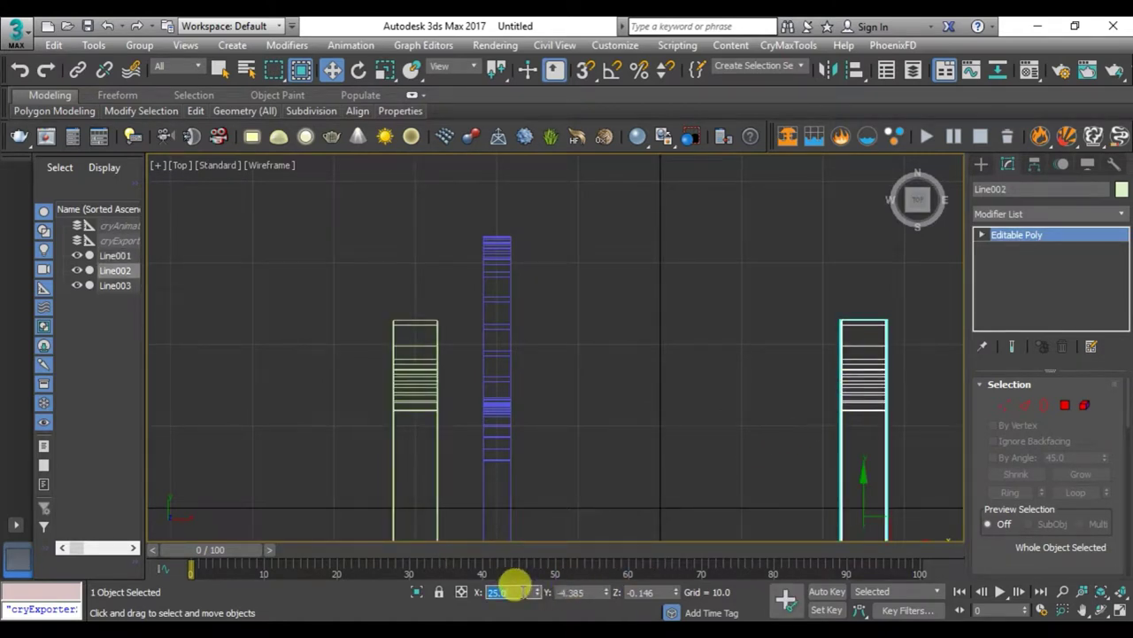
type("30")
key("Return")
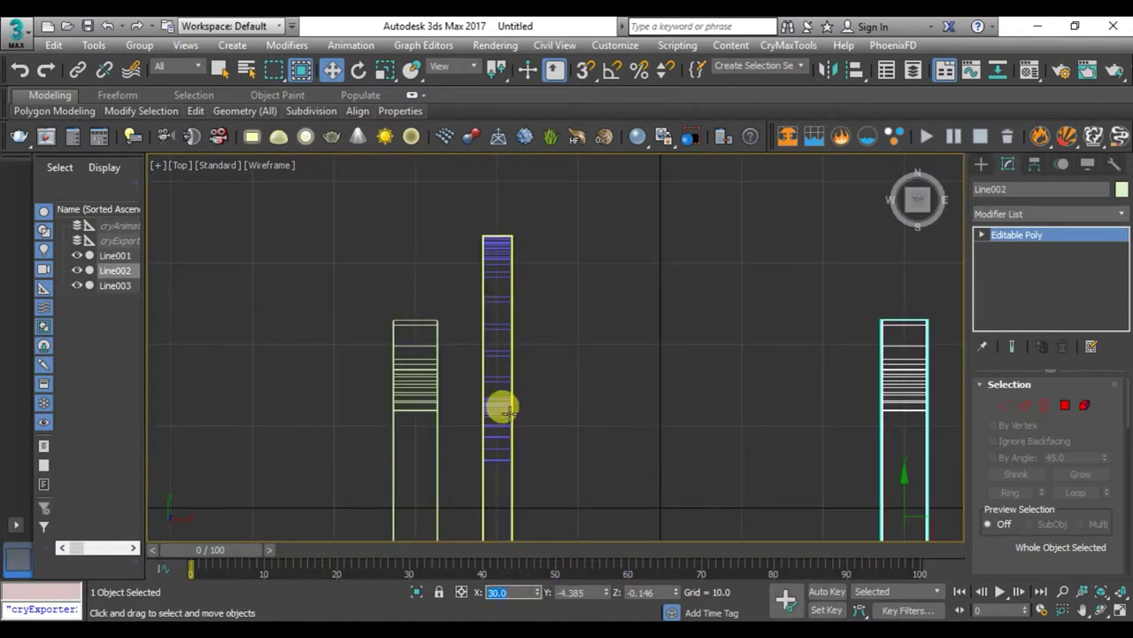
- Slide Line003 left along X so it sits between the two frames
left_click(509, 415)
left_click_drag(539, 391, 488, 398)
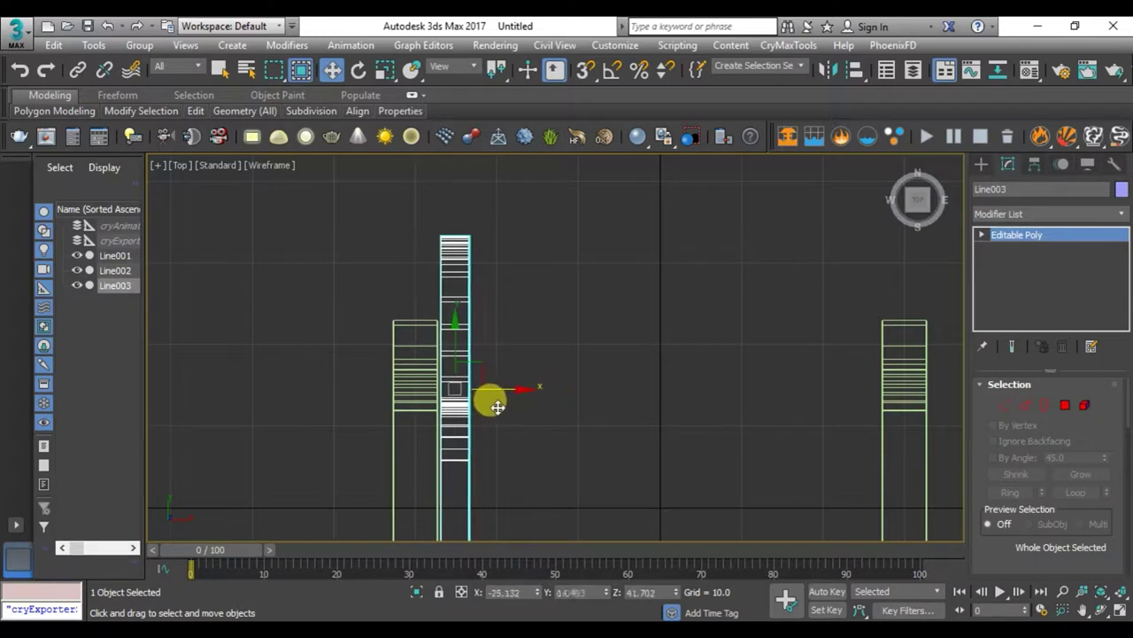
scroll(446, 372, "up", 4)
scroll(432, 450, "up", 5)
left_click(666, 394)
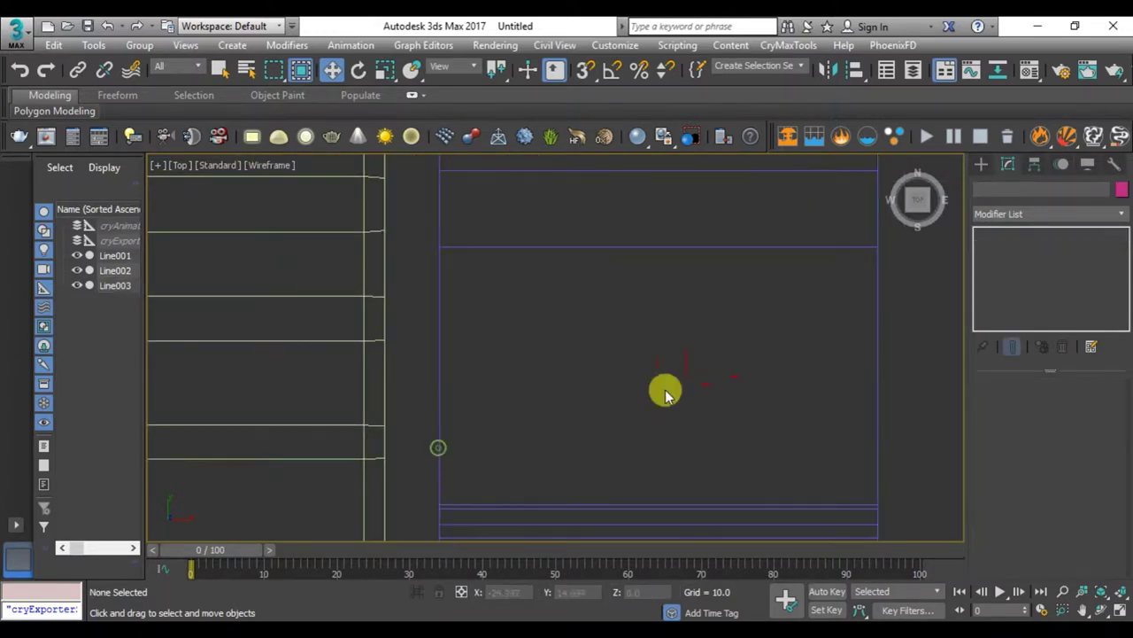
left_click(868, 324)
left_click_drag(708, 376, 652, 398)
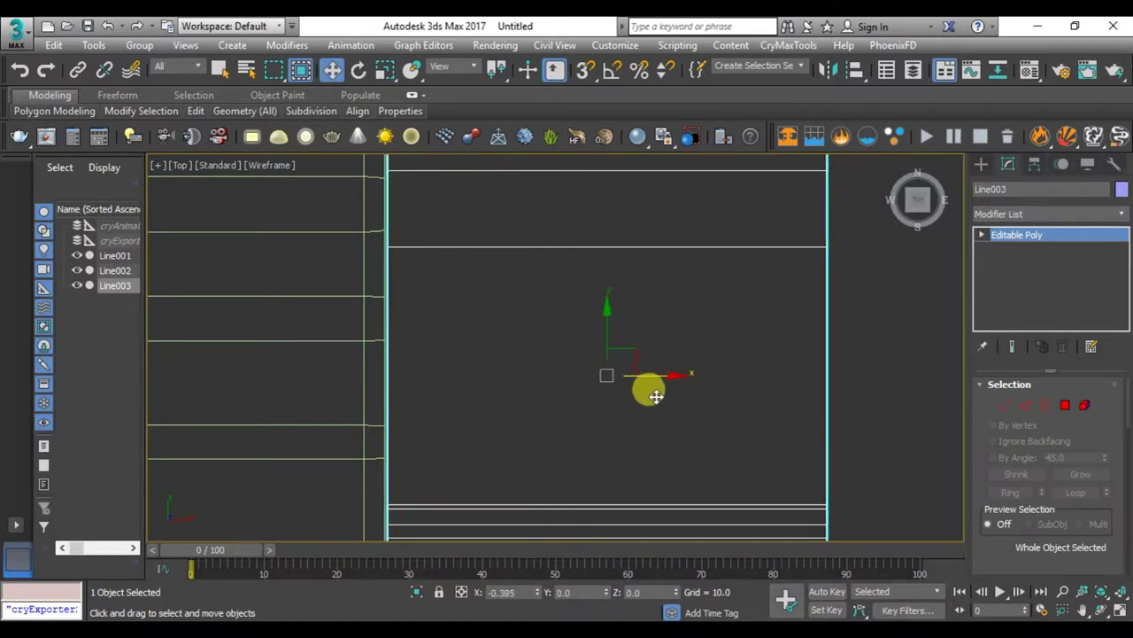
- In the maximized Perspective view, select the strip's two long edge loops
key("alt+w")
key("alt+w")
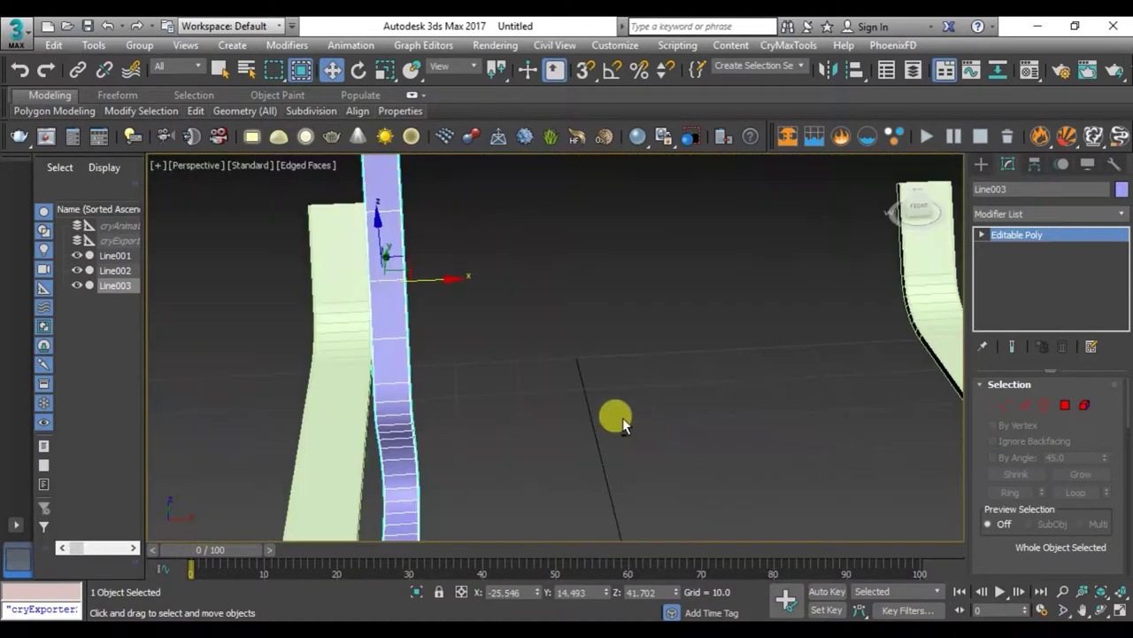
key("z")
mouse_move(526, 451)
middle_mouse_down("alt")
mouse_move(594, 480)
mouse_move(653, 410)
mouse_move(616, 456)
mouse_move(610, 446)
mouse_move(620, 460)
mouse_move(511, 475)
mouse_move(538, 379)
mouse_move(466, 364)
mouse_move(506, 443)
mouse_move(526, 451)
middle_mouse_up("alt")
scroll(538, 379, "up", 5)
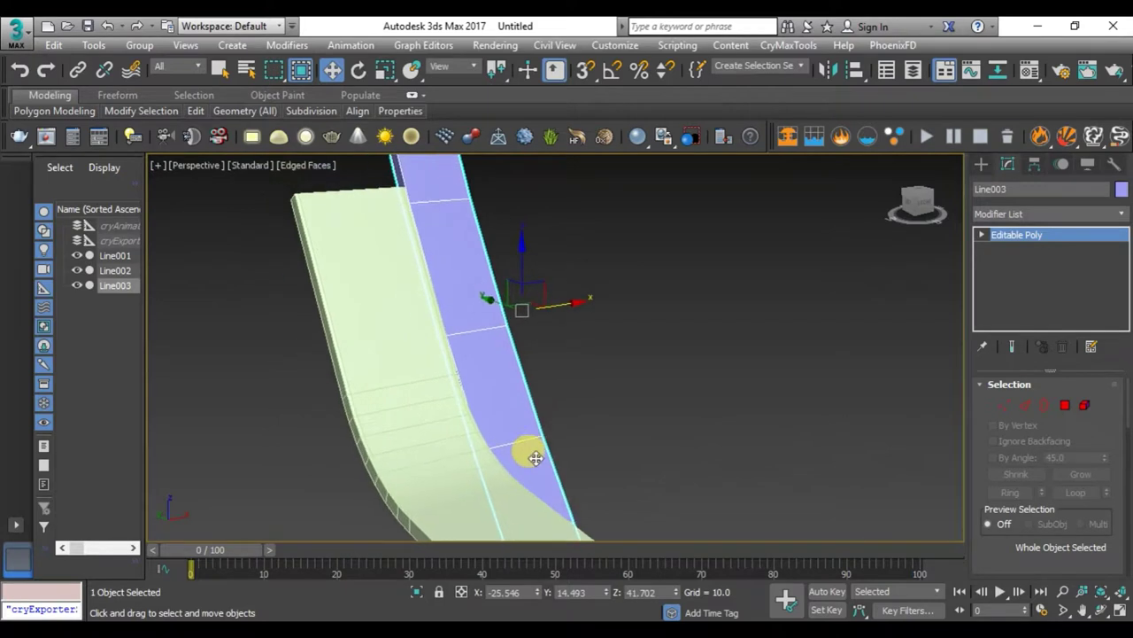
key("2")
middle_click_drag(506, 405, 538, 562, "alt")
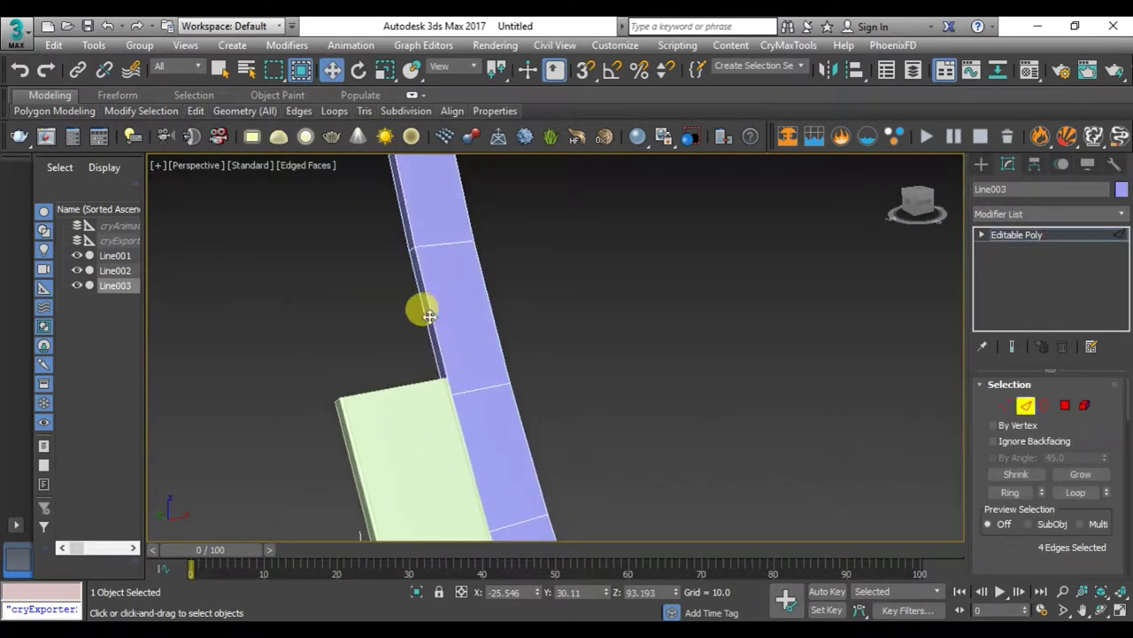
double_click(429, 316)
double_click(479, 290, "ctrl")
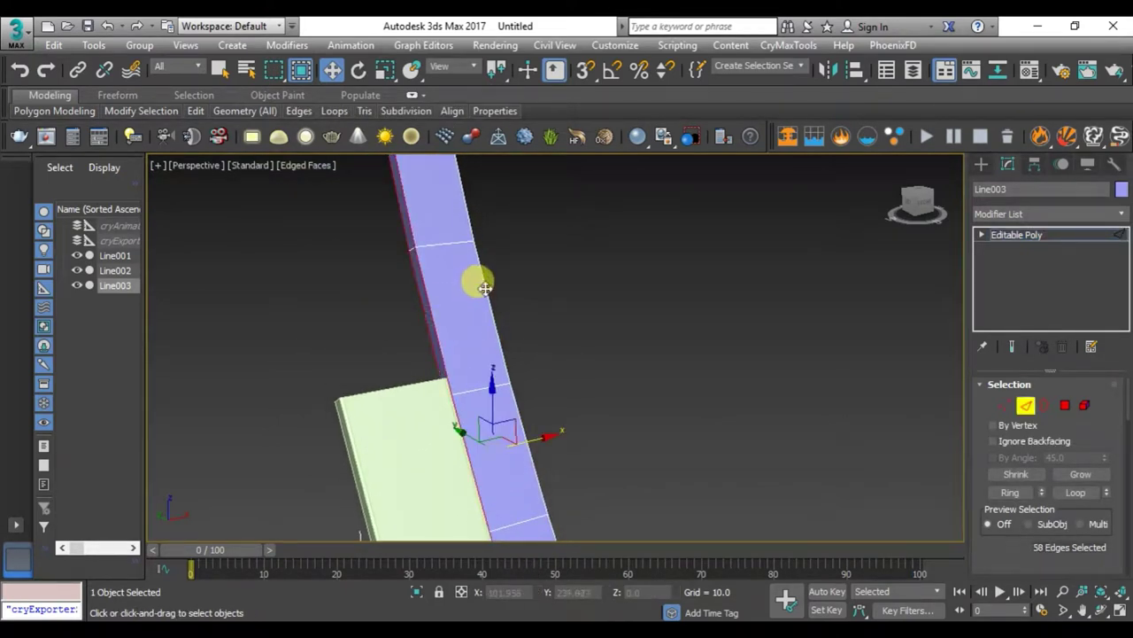
mouse_move(601, 326)
middle_mouse_down("alt")
mouse_move(501, 329)
mouse_move(385, 307)
mouse_move(656, 361)
middle_mouse_up("alt")
- Return to object level and select all three chair pieces
key("2")
scroll(597, 337, "down", 3)
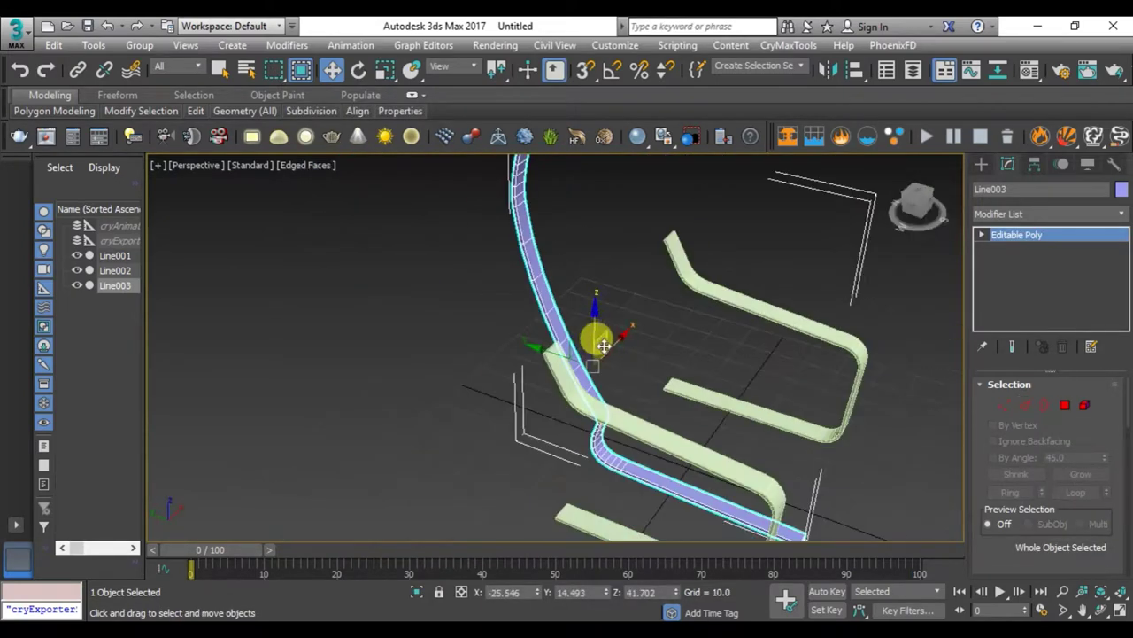
left_click(418, 372)
mouse_move(418, 372)
middle_mouse_down("alt")
mouse_move(679, 384)
mouse_move(567, 409)
middle_mouse_up("alt")
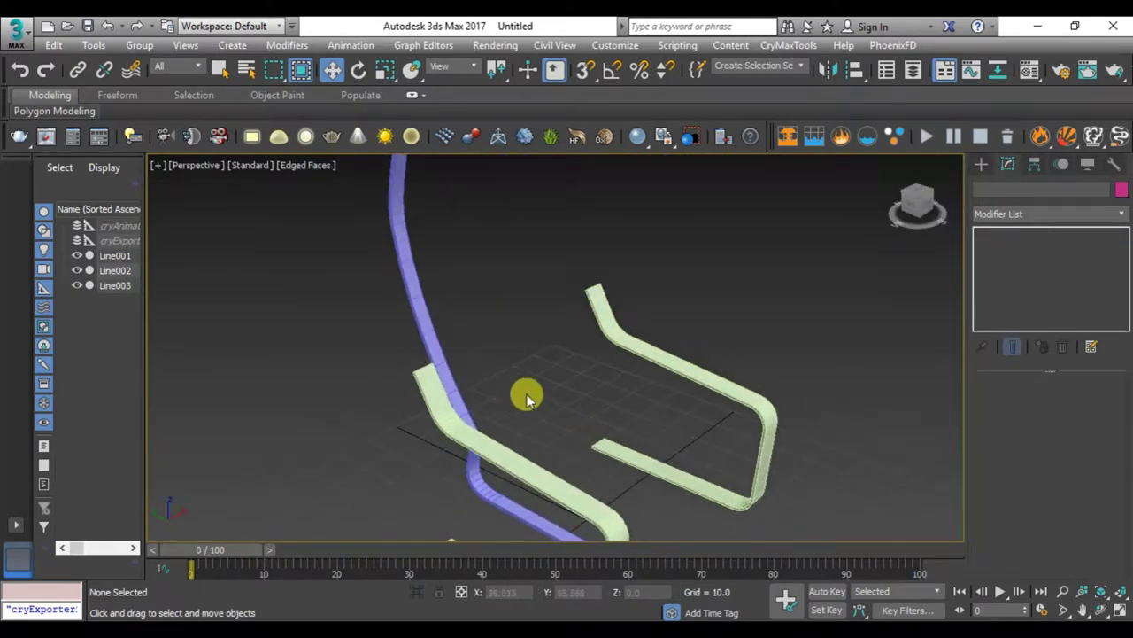
key("ctrl+a")
- Assign the 01 - Default material to the selected chair pieces
key("m")
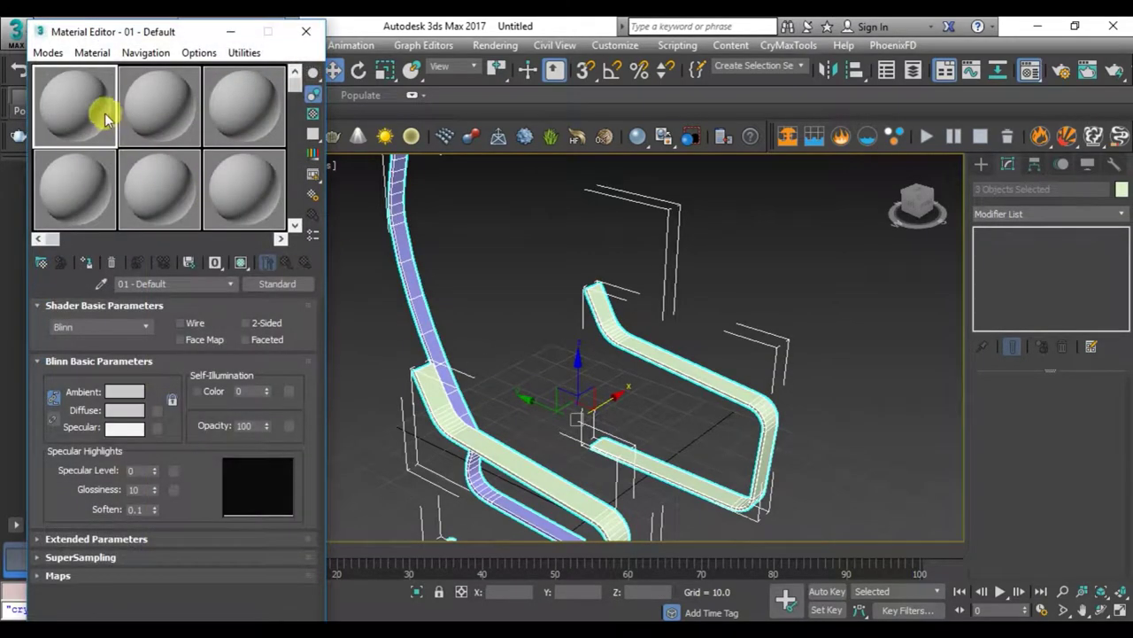
left_click(95, 264)
left_click(306, 31)
left_click(304, 248)
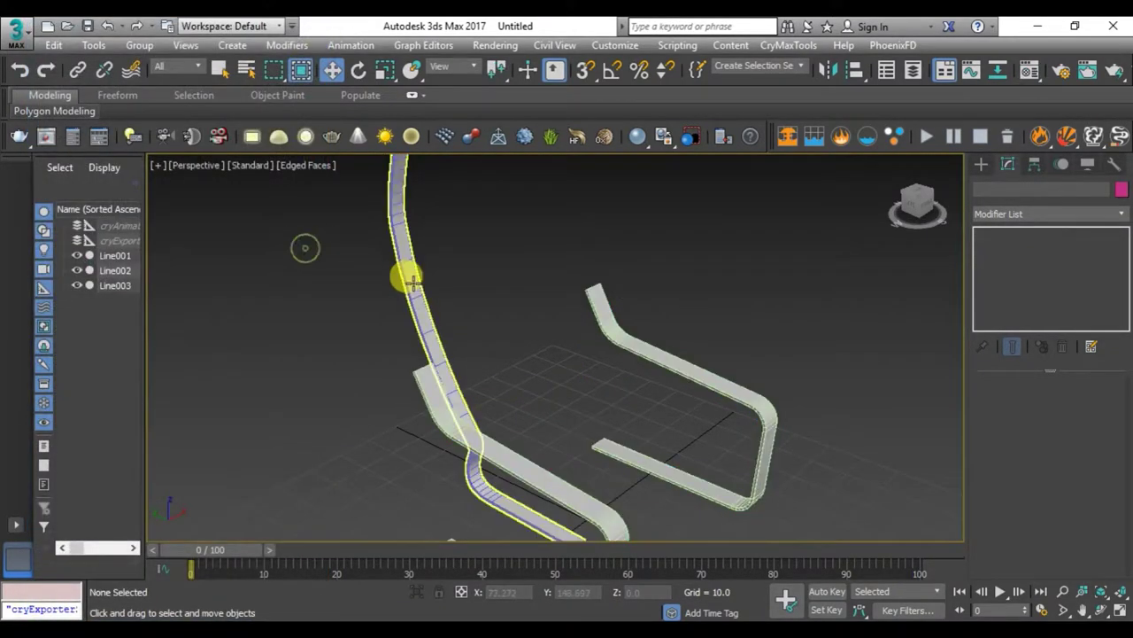
- Select Line003, turn off Edged Faces with F4, and maximize the Top view
left_click(412, 284)
mouse_move(461, 331)
middle_mouse_down("alt")
mouse_move(546, 350)
mouse_move(481, 329)
middle_mouse_up("alt")
scroll(382, 268, "up", 5)
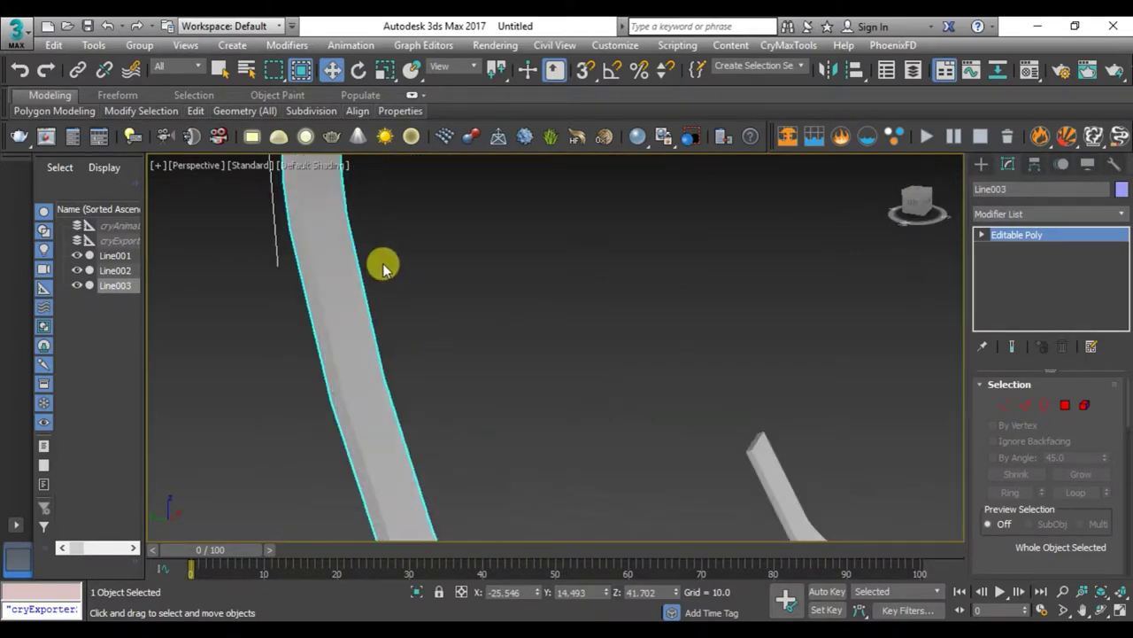
scroll(353, 389, "down", 3)
scroll(372, 319, "down", 3)
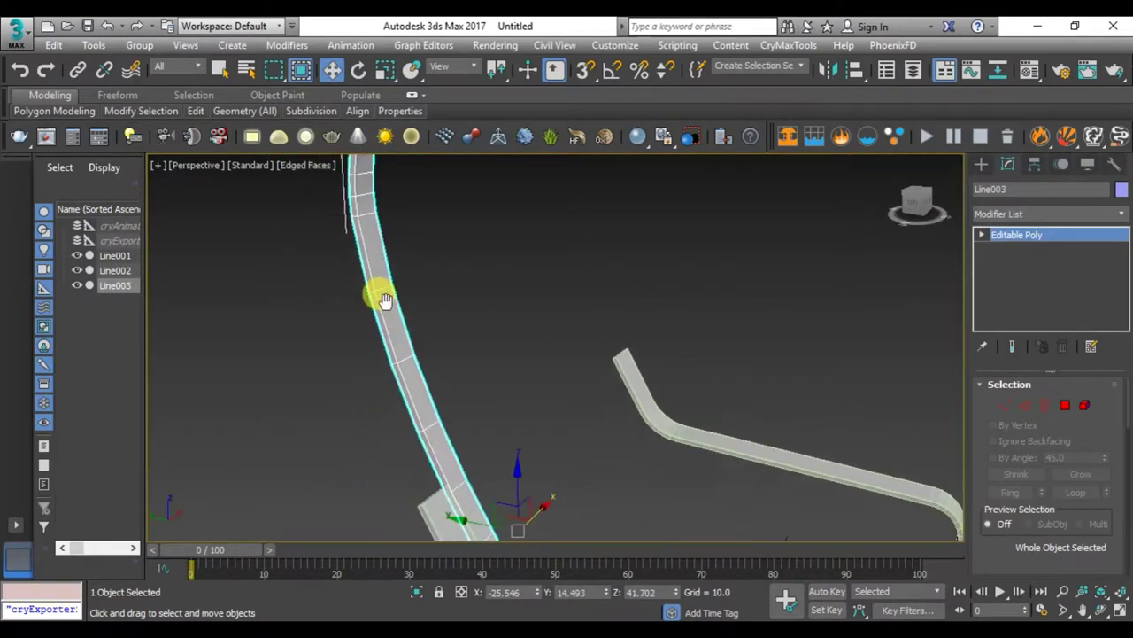
key("F4")
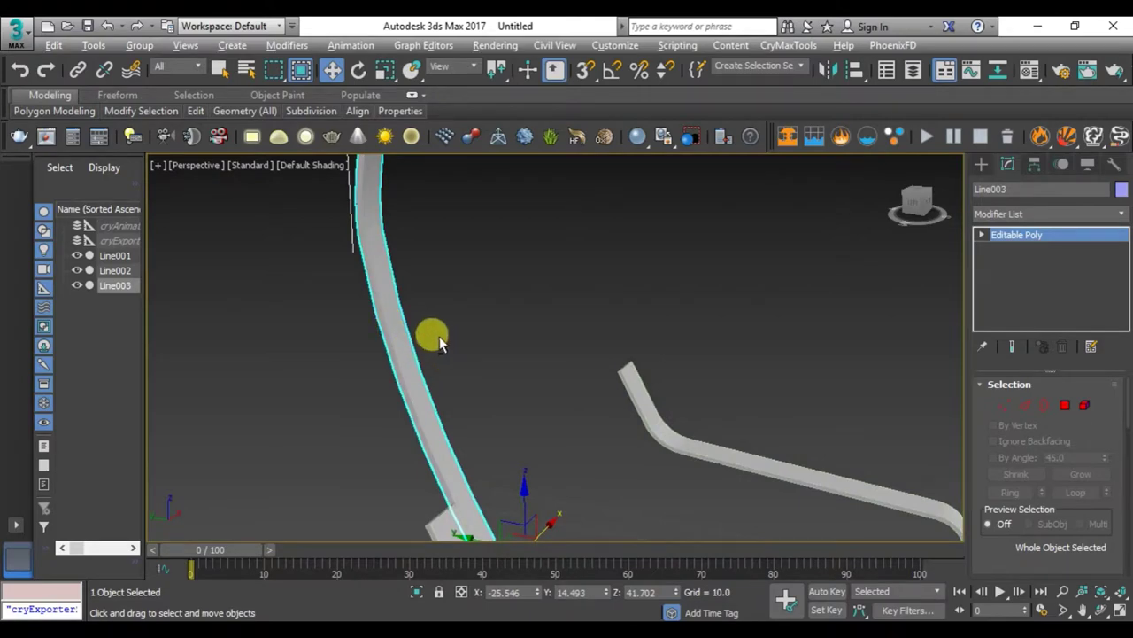
key("alt+w")
key("alt+w")
- Clone Line003 as a copy named Line004 and slide it right along X in the Top view
key("z")
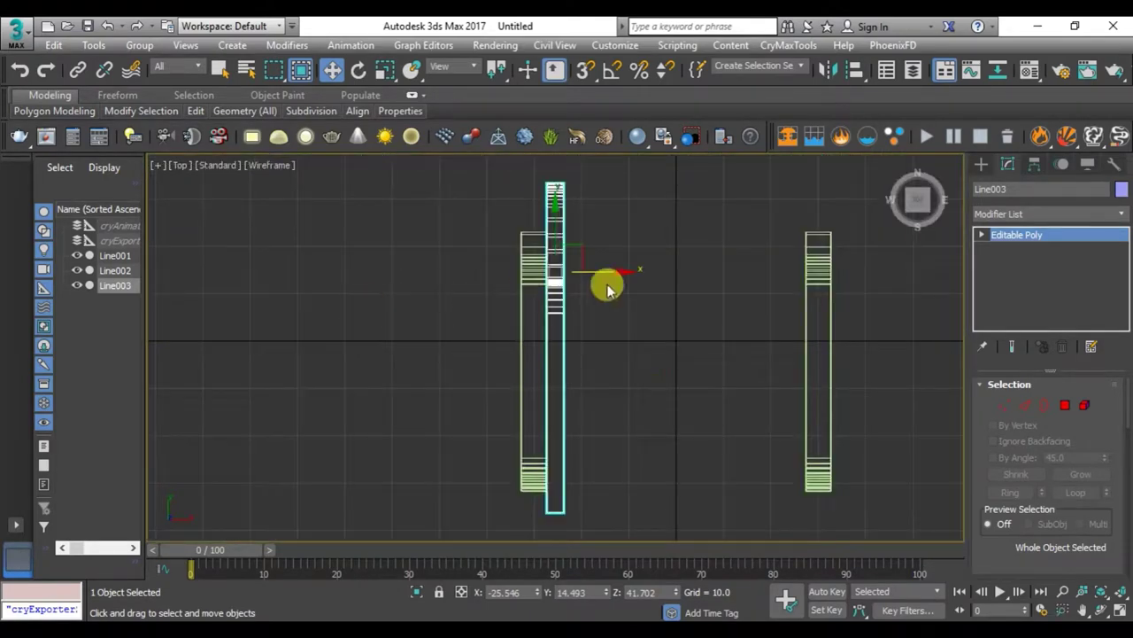
left_click_drag(609, 271, 842, 296, "shift")
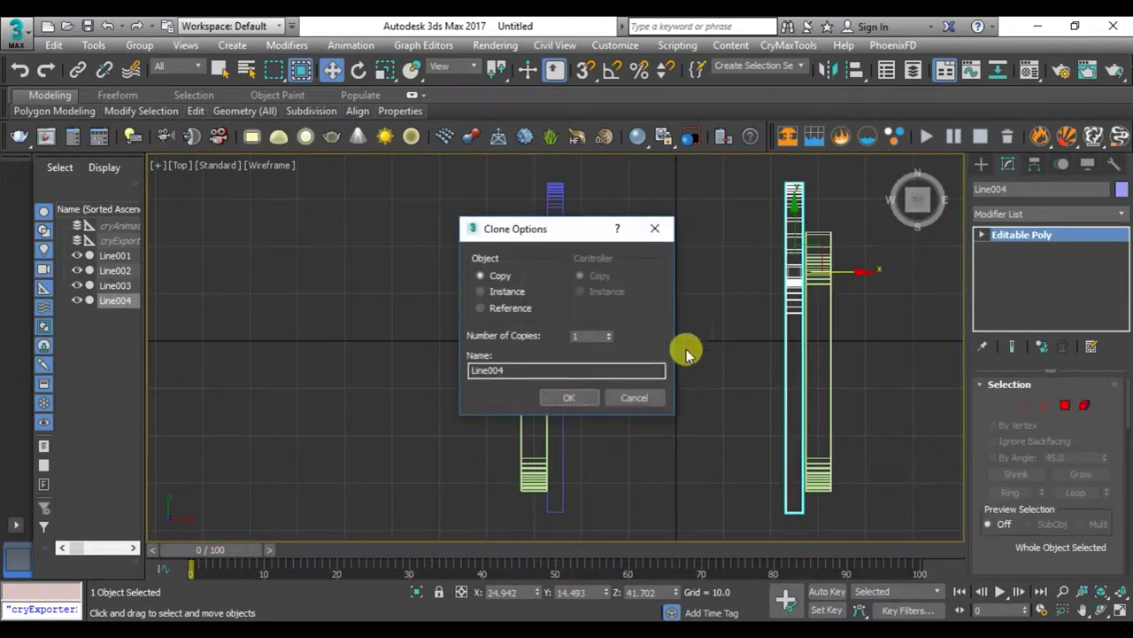
left_click(600, 396)
scroll(801, 262, "up", 5)
scroll(779, 266, "up", 5)
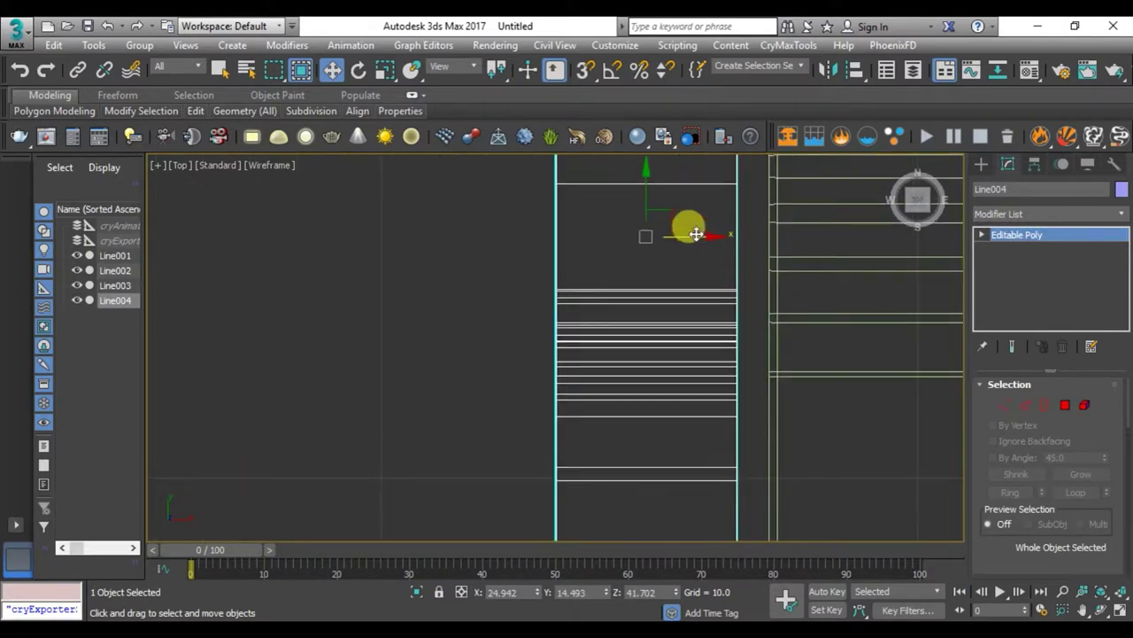
left_click_drag(696, 234, 715, 234)
scroll(771, 222, "up", 5)
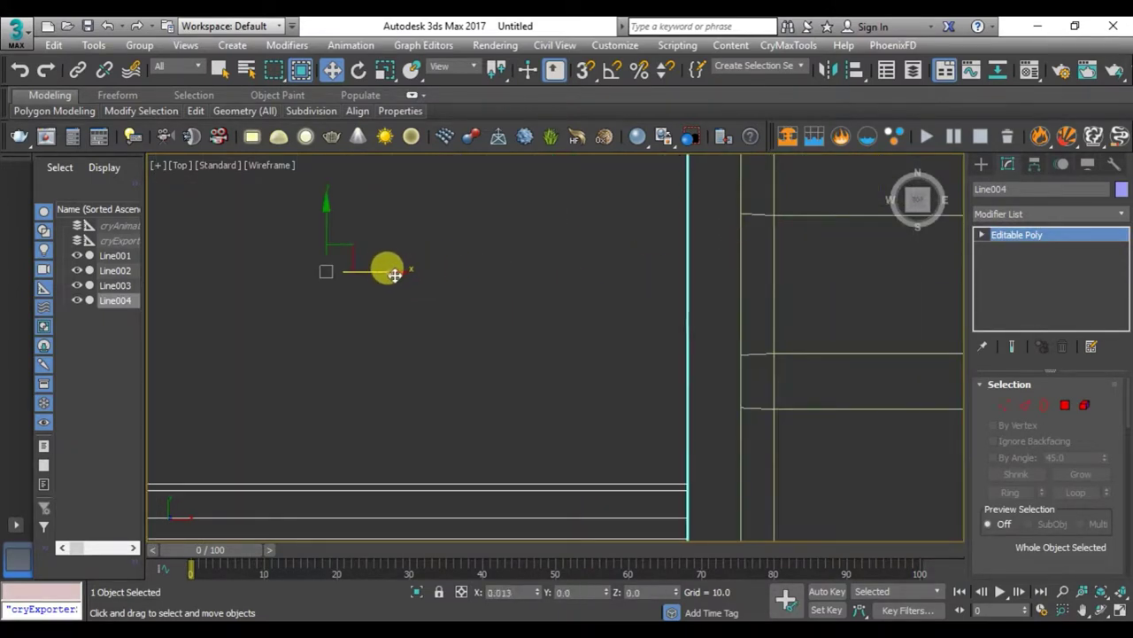
left_click_drag(395, 275, 445, 284)
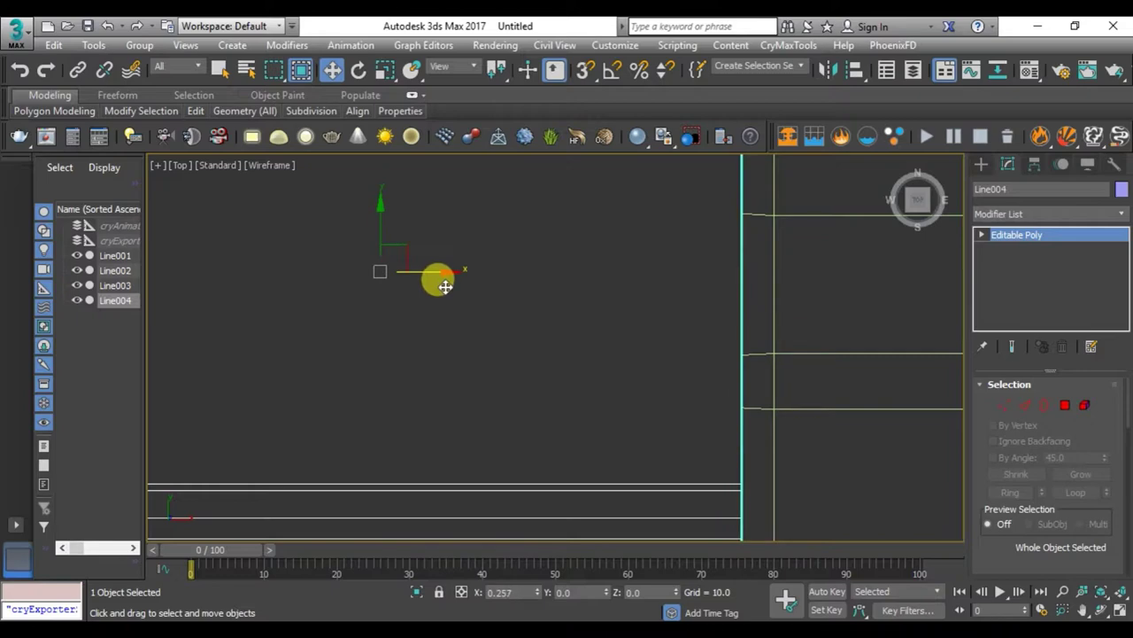
- Deselect Line004 and orbit the perspective view to face the chair's front
key("alt+w")
right_click(577, 410)
key("alt+w")
left_click(602, 421)
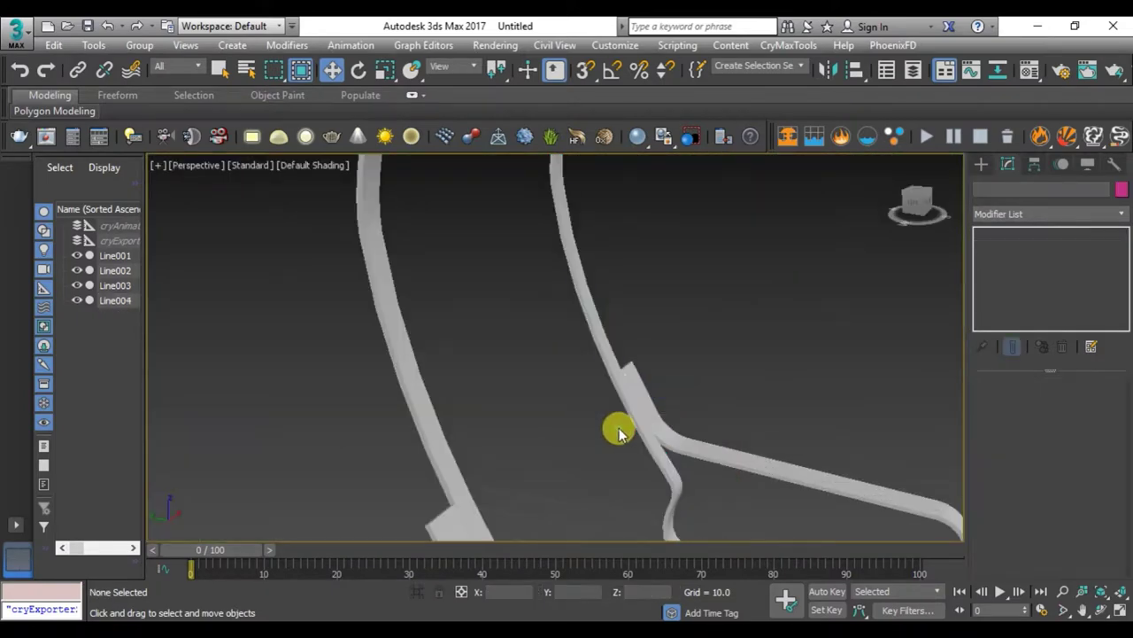
scroll(611, 433, "down", 5)
mouse_move(605, 434)
middle_mouse_down("alt")
mouse_move(493, 404)
mouse_move(513, 412)
mouse_move(460, 430)
mouse_move(651, 394)
mouse_move(647, 406)
middle_mouse_up("alt")
key("alt+w")
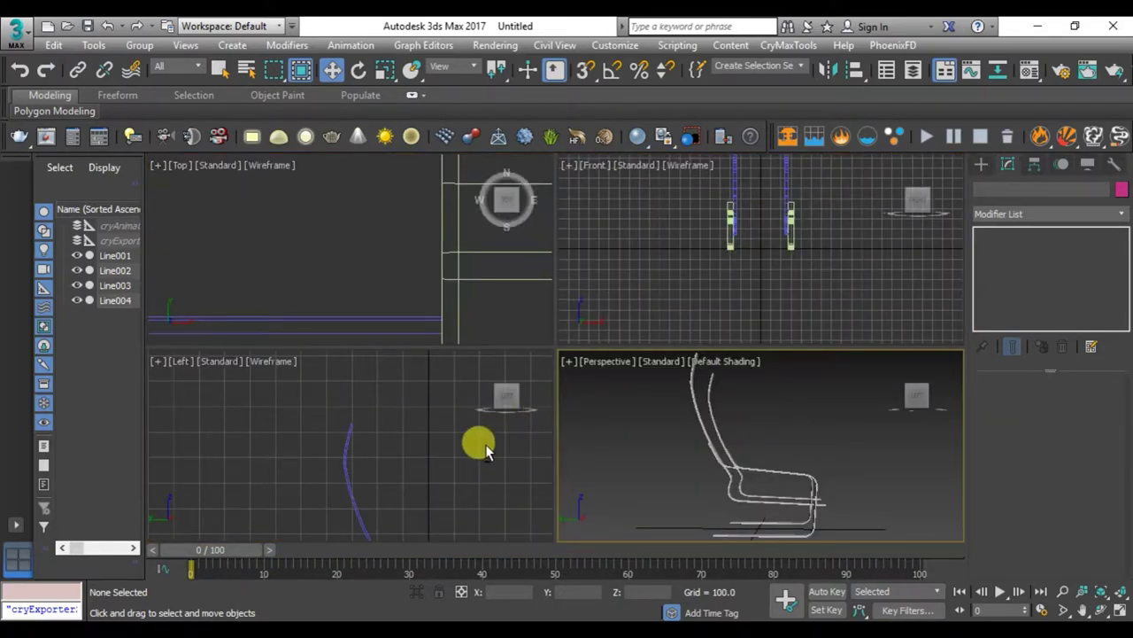
- Draw a new Standard Primitives box over the seat strip in the maximized side view
left_click(481, 461)
key("shift+ctrl+z")
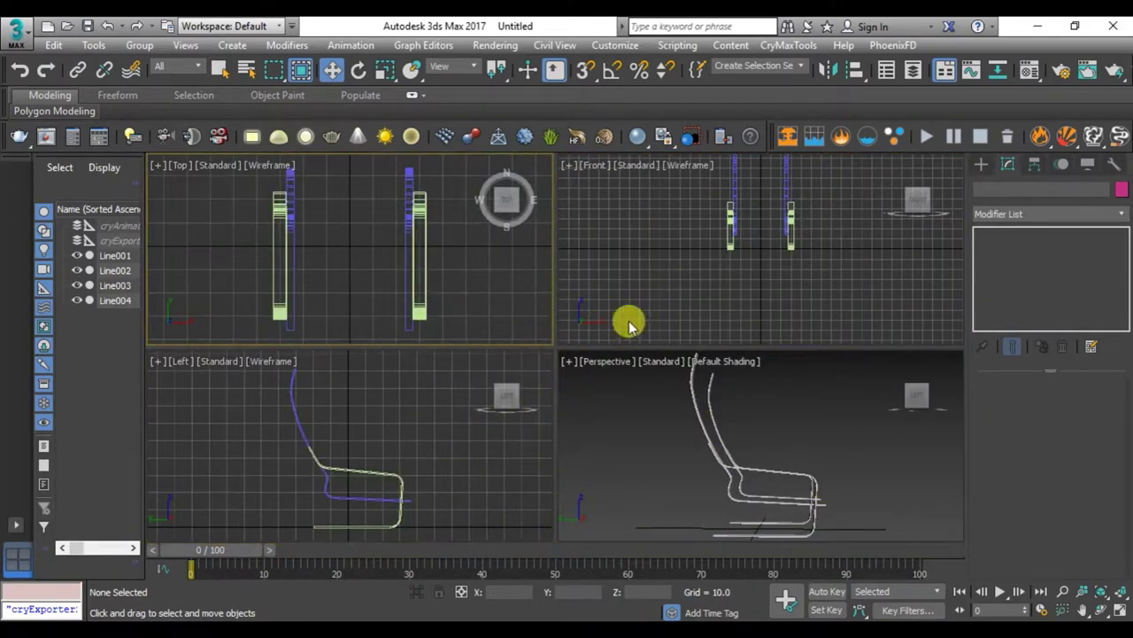
key("alt+w")
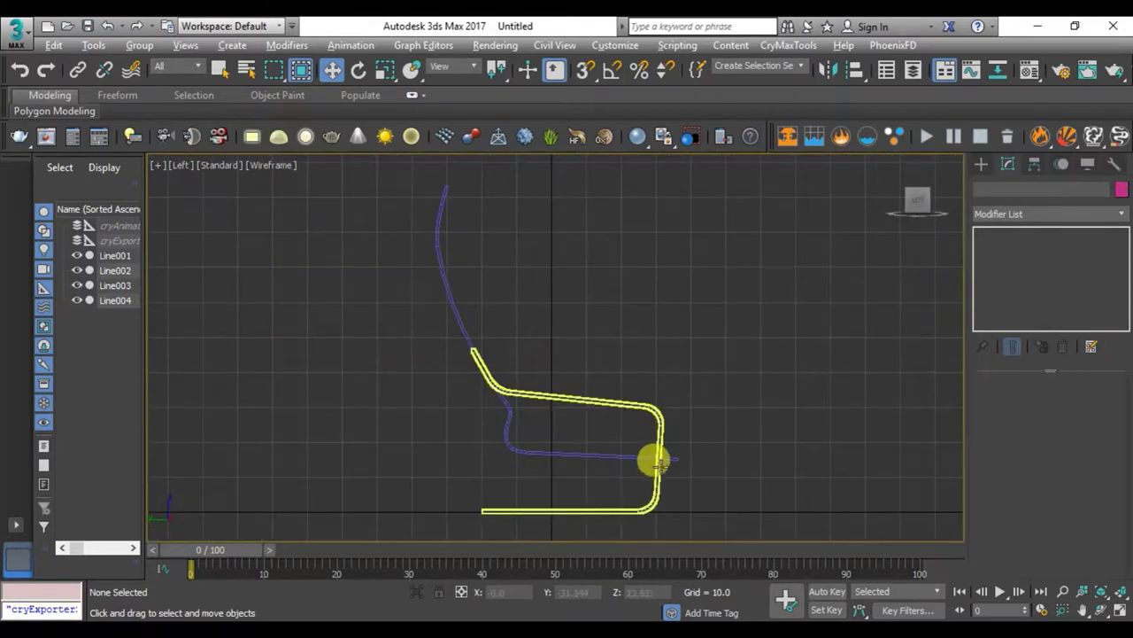
scroll(653, 460, "up", 5)
left_click(981, 164)
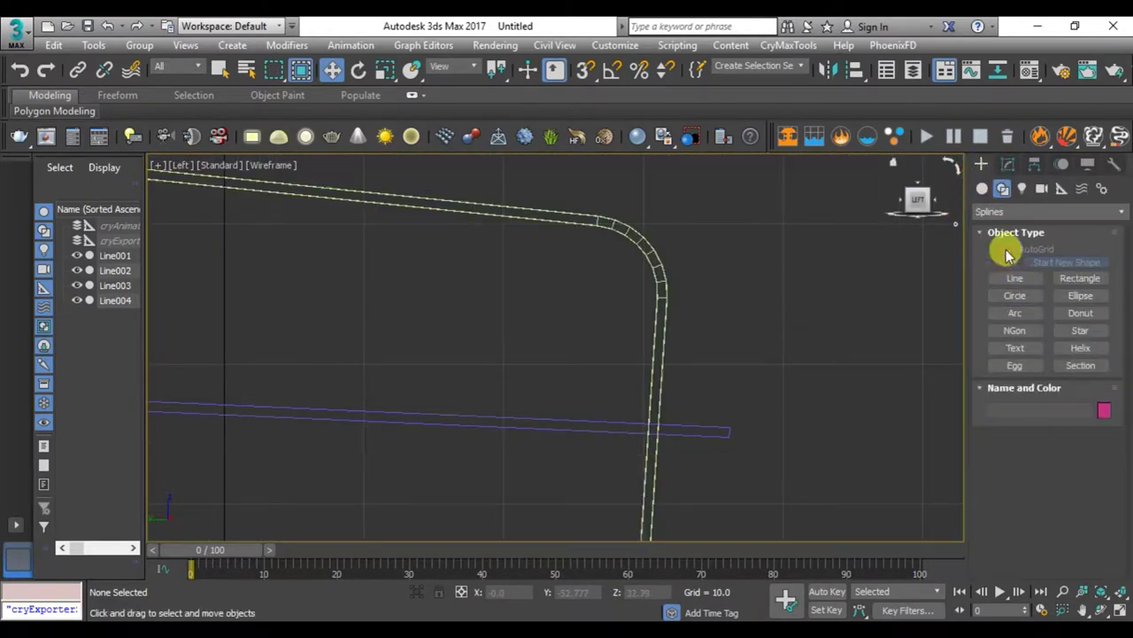
left_click(982, 189)
left_click(1015, 265)
scroll(602, 398, "up", 5)
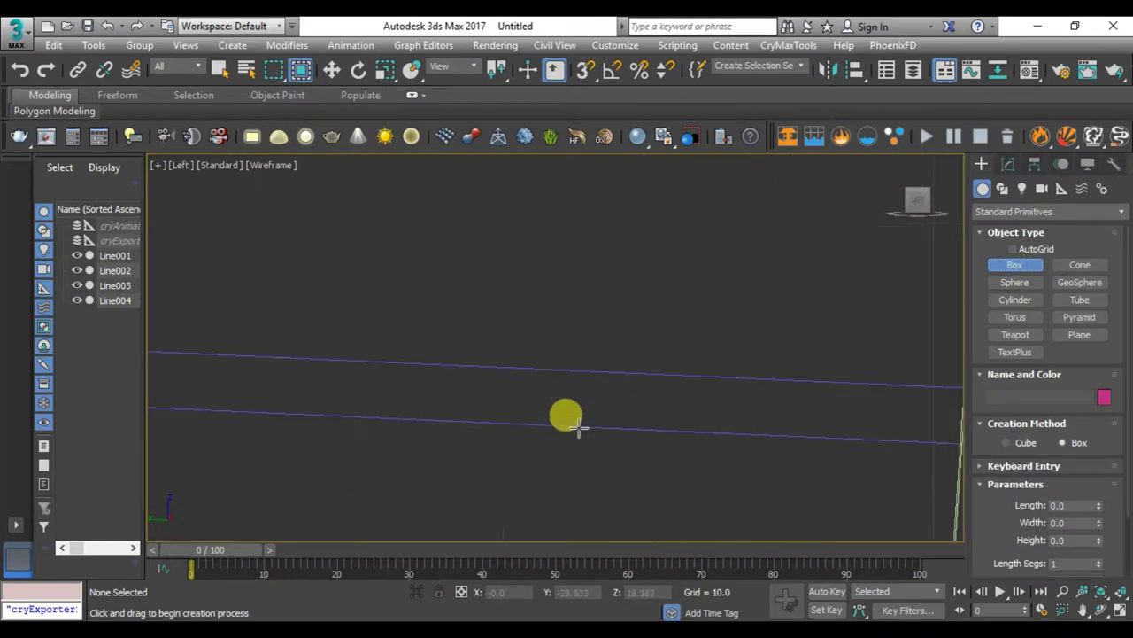
left_click_drag(437, 374, 673, 411)
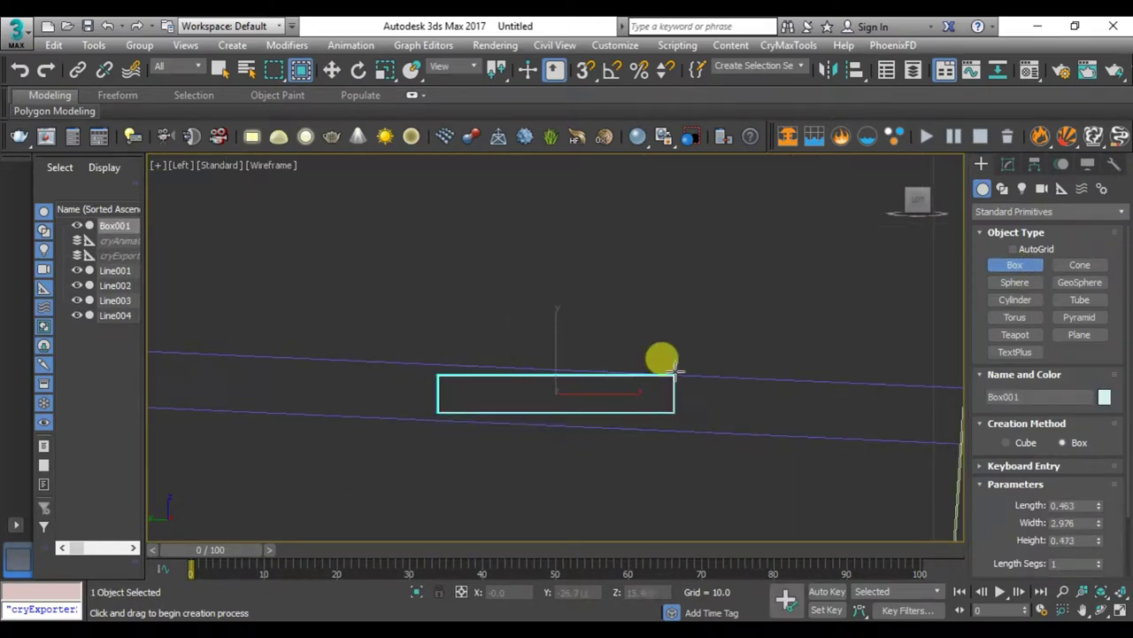
- Set Box001's height to 22 in its parameters
key("w")
key("alt+w")
key("alt+w")
scroll(631, 482, "up", 3)
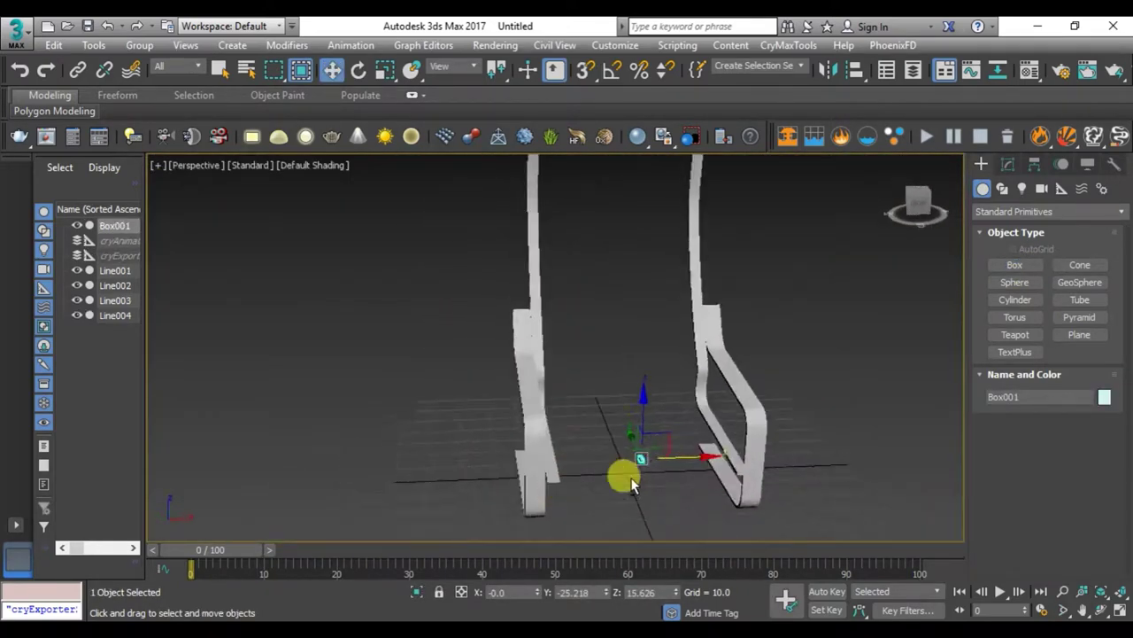
scroll(632, 482, "up", 2)
left_click(1008, 165)
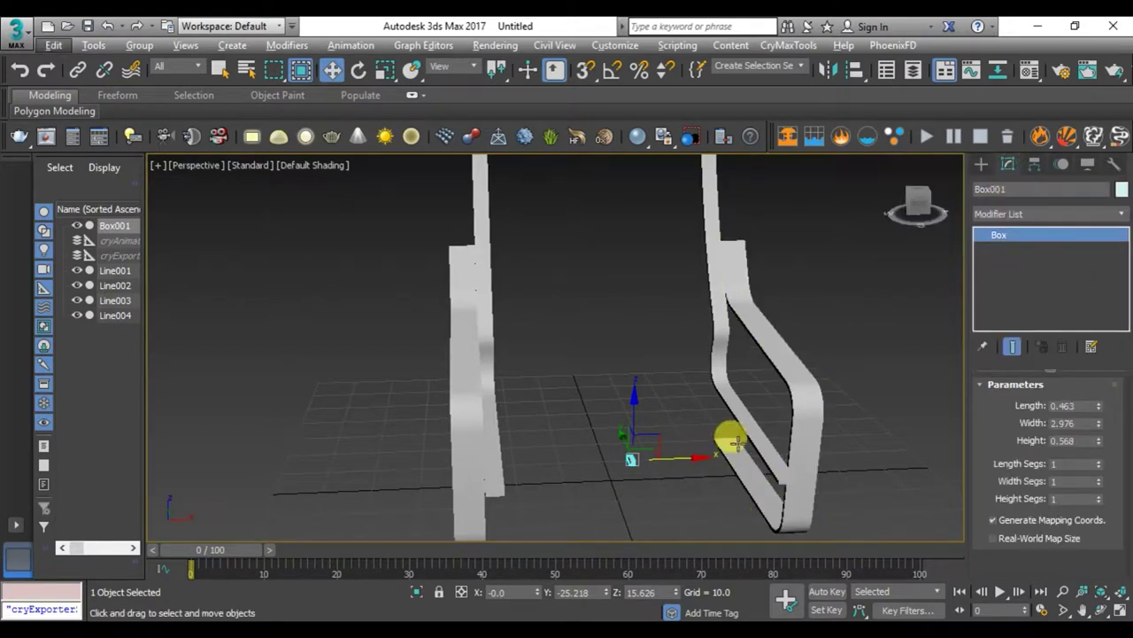
left_click_drag(1100, 443, 1095, 385)
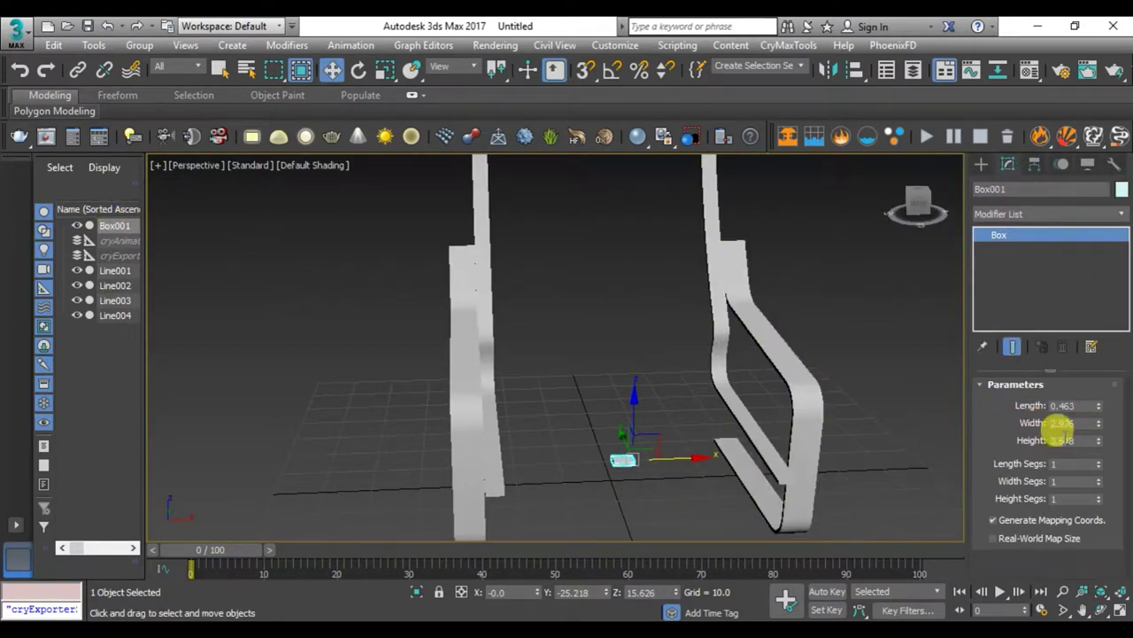
type("22")
key("Return")
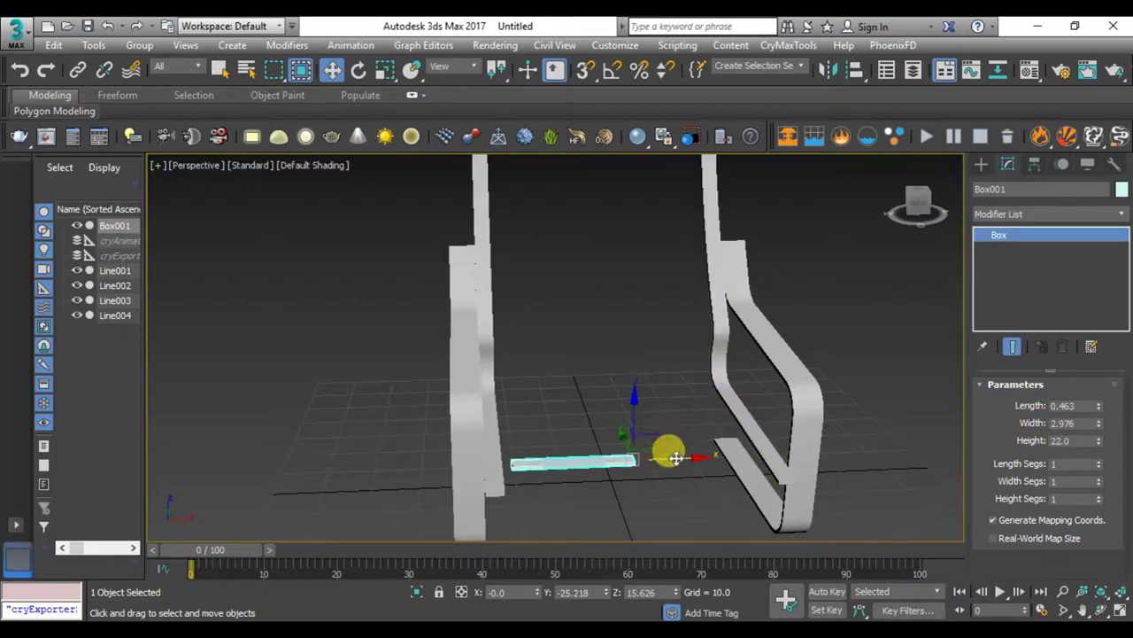
- Move Box001 right along X and tilt it about 2.8° to match the strip's slope
left_click_drag(675, 457, 759, 443)
key("alt+w")
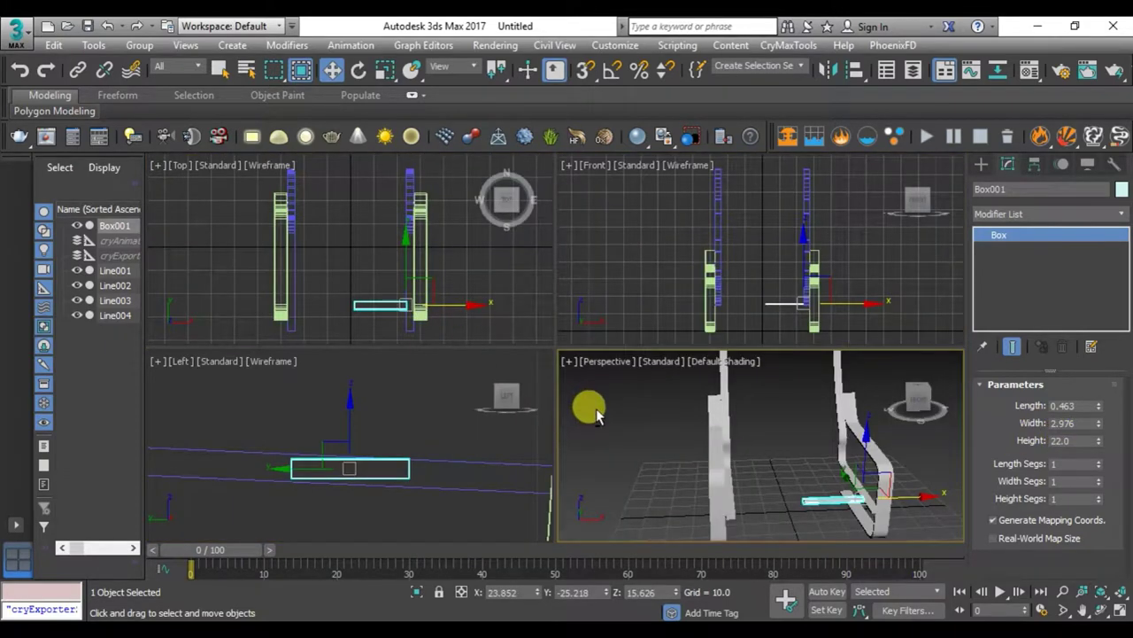
key("alt+w")
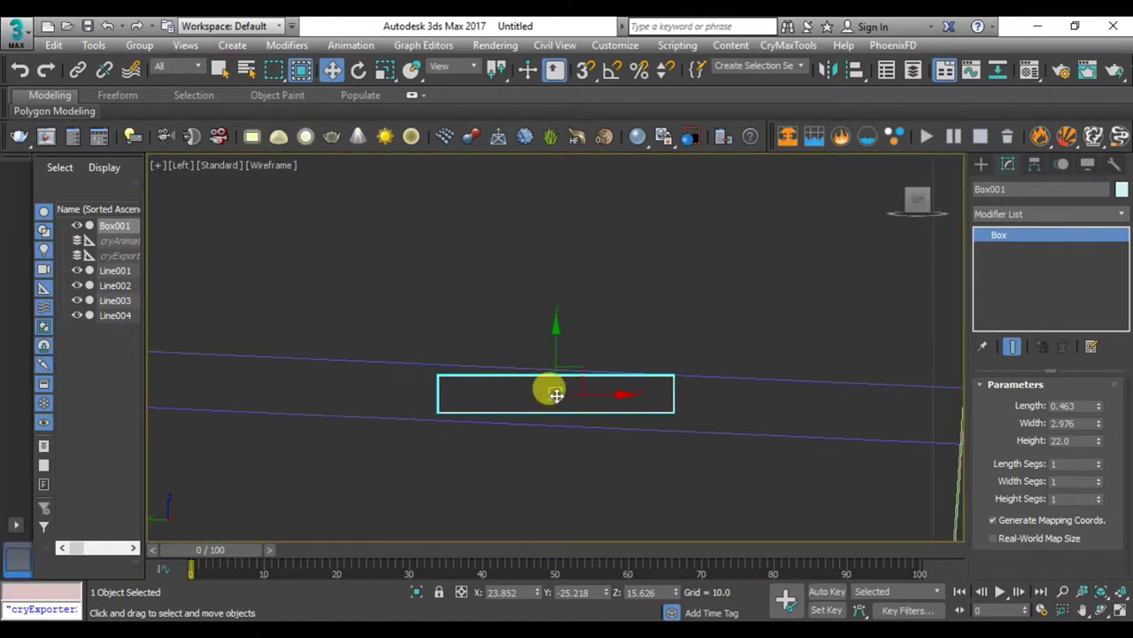
key("e")
mouse_move(589, 337)
left_mouse_down()
mouse_move(601, 352)
mouse_move(558, 350)
left_mouse_up()
key("w")
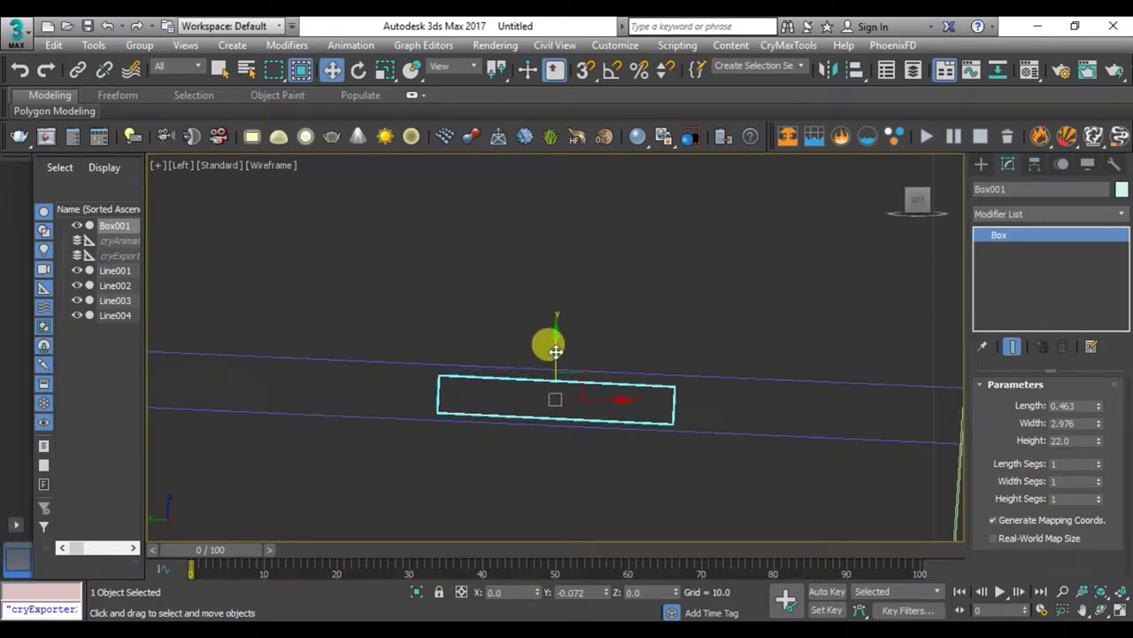
- Fine-tune Box001's tilt, then move it right in the Top view toward the frame side
key("e")
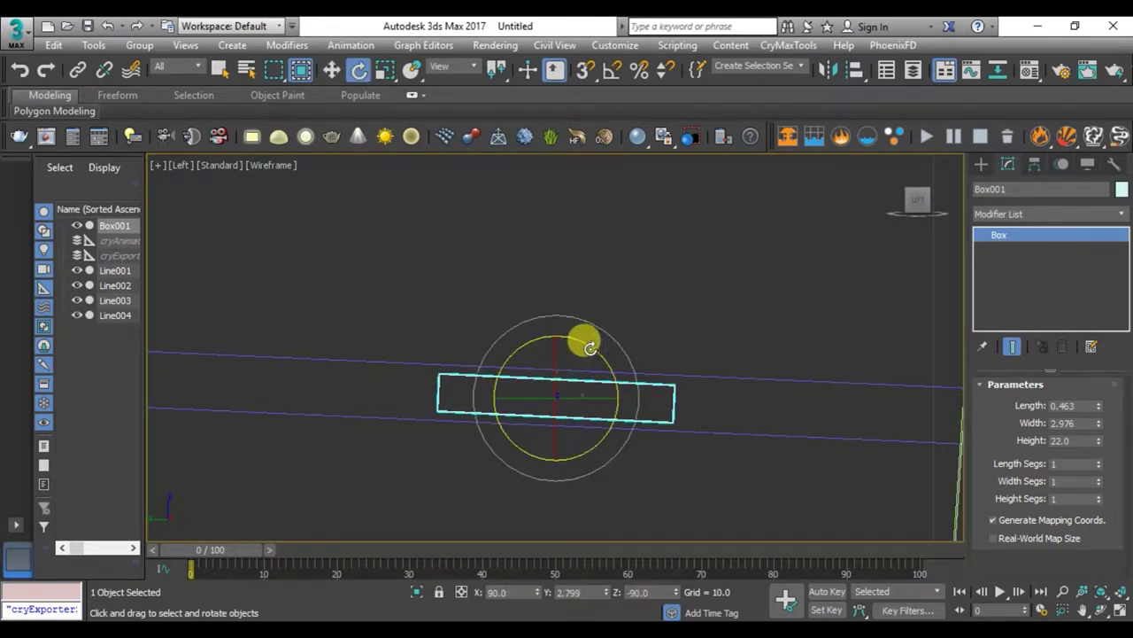
left_click_drag(590, 347, 591, 348)
key("alt+w")
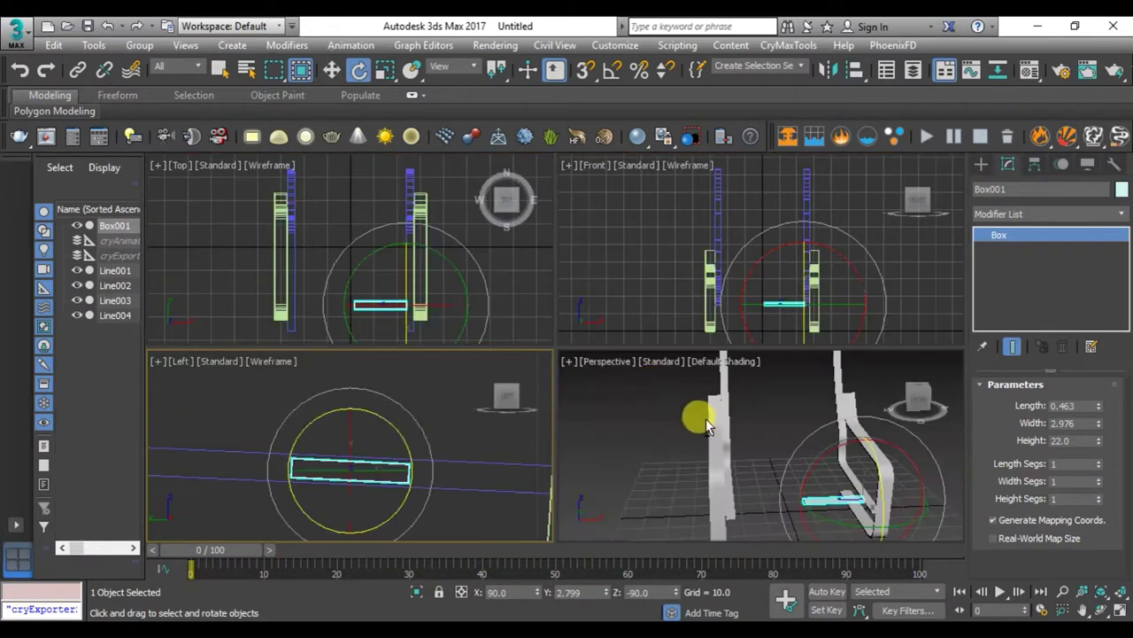
key("alt+w")
key("w")
scroll(678, 465, "up", 5)
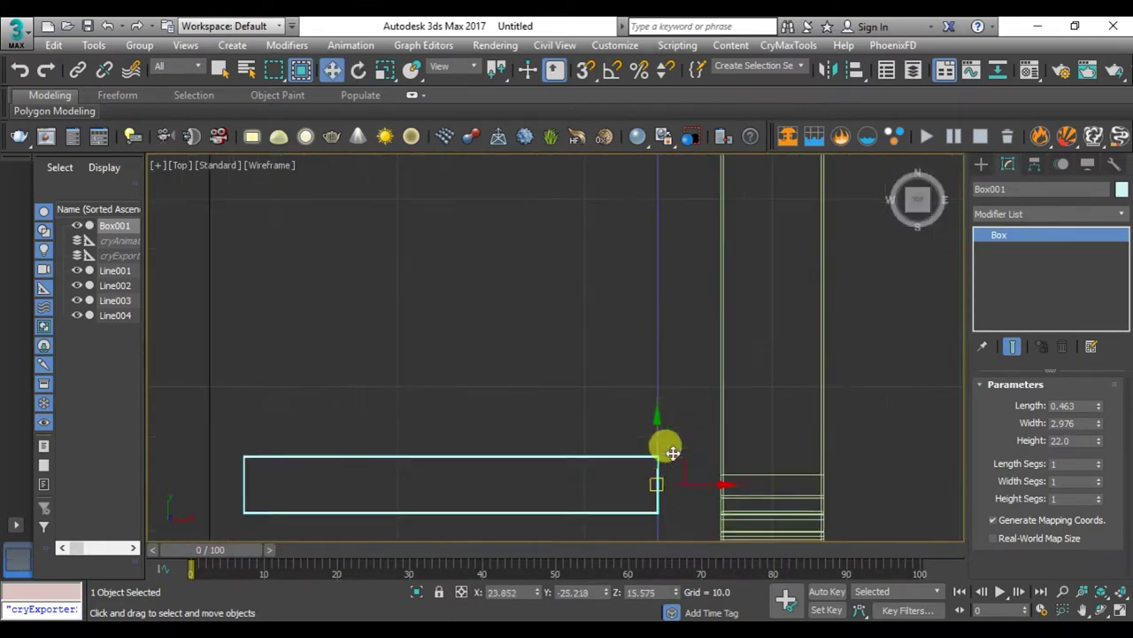
left_click_drag(709, 496, 716, 482)
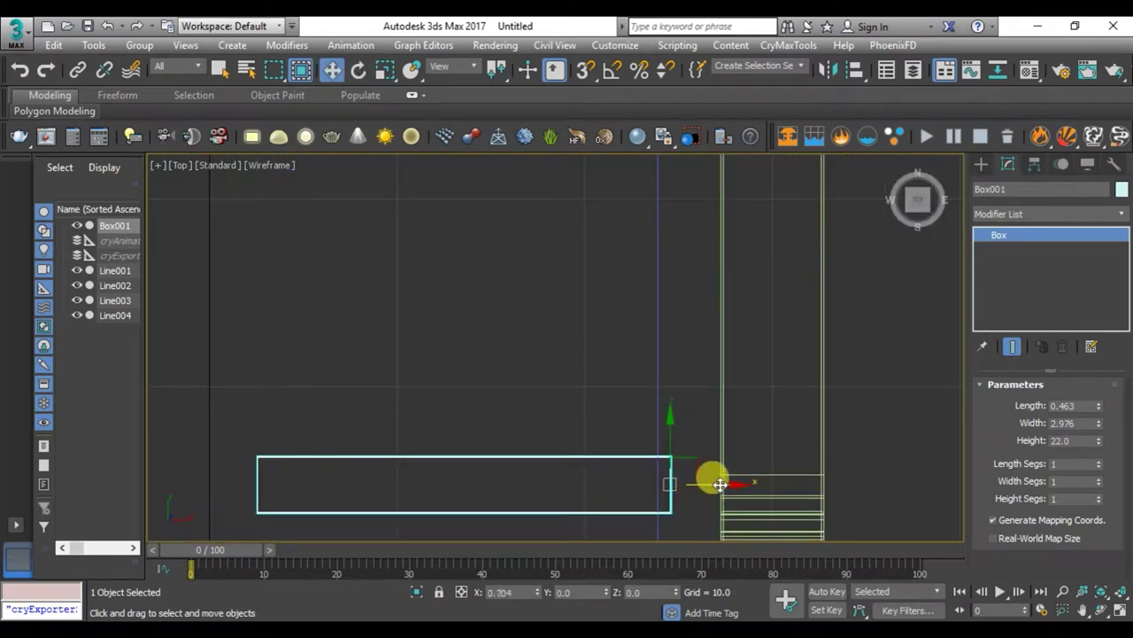
scroll(553, 445, "down", 4)
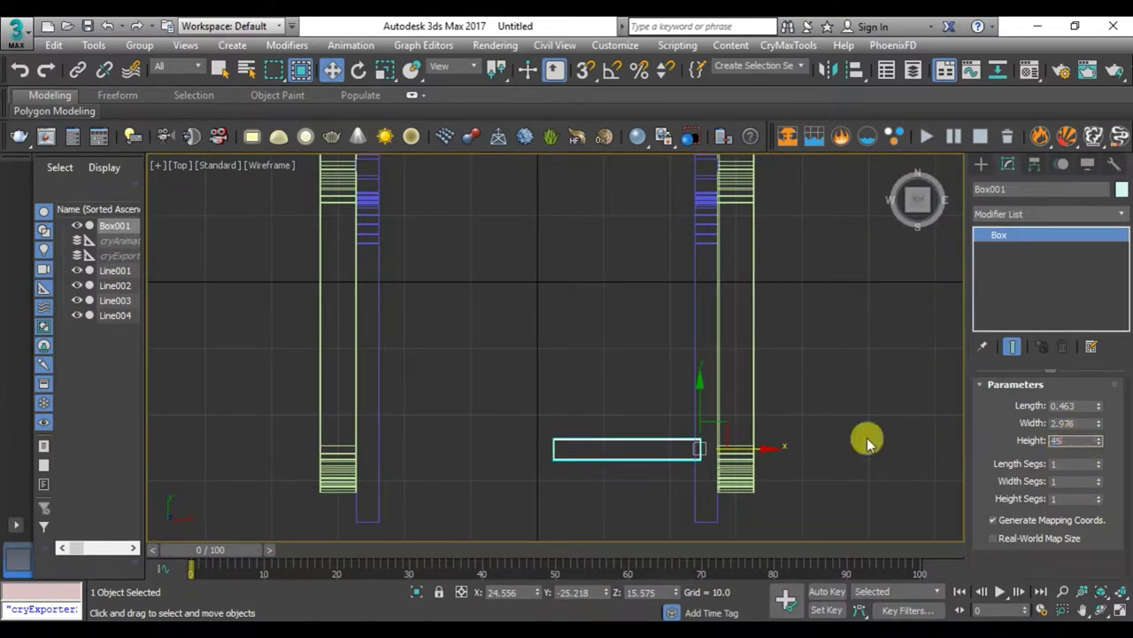
scroll(393, 454, "up", 3)
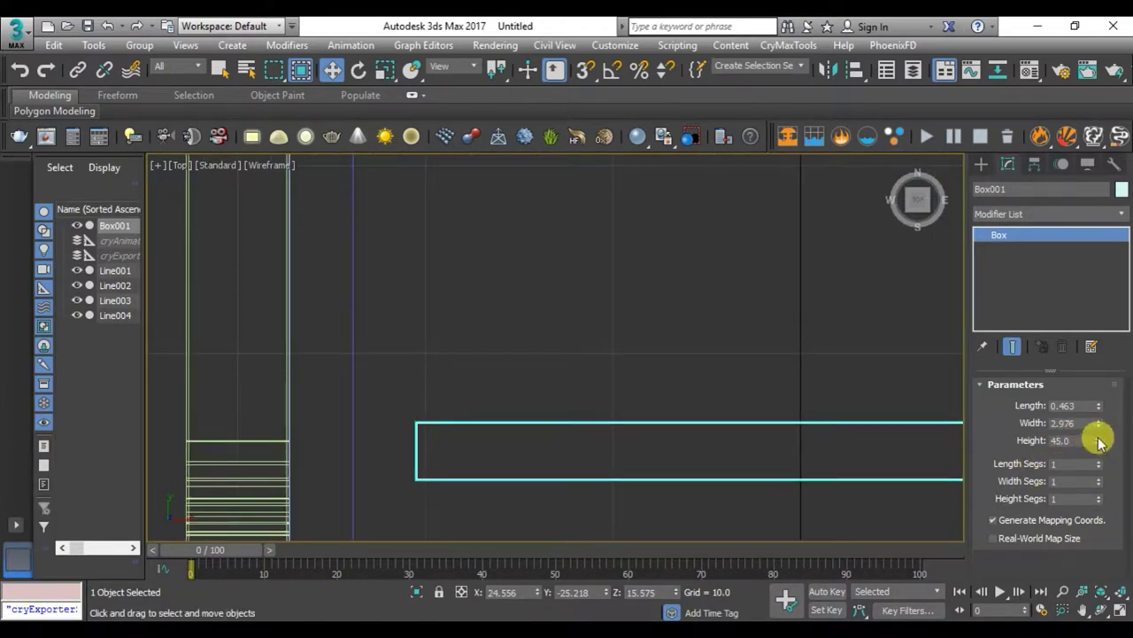
scroll(699, 435, "down", 2)
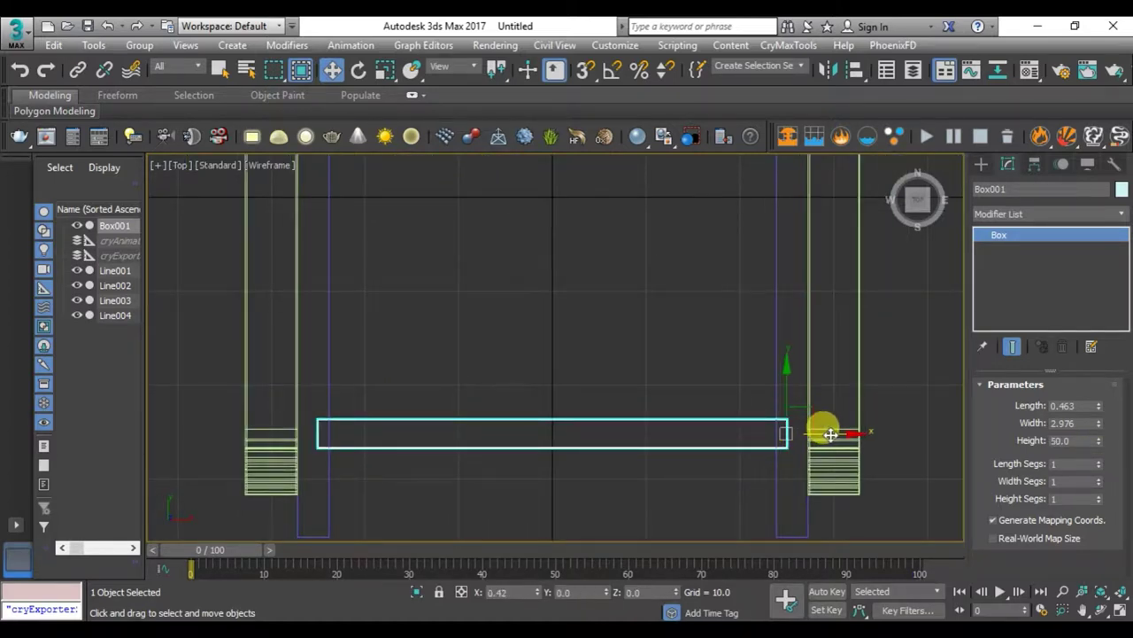
- Use Affect Pivot Only and Center to Object to centre Box001's pivot
left_click(1035, 165)
left_click(1049, 278)
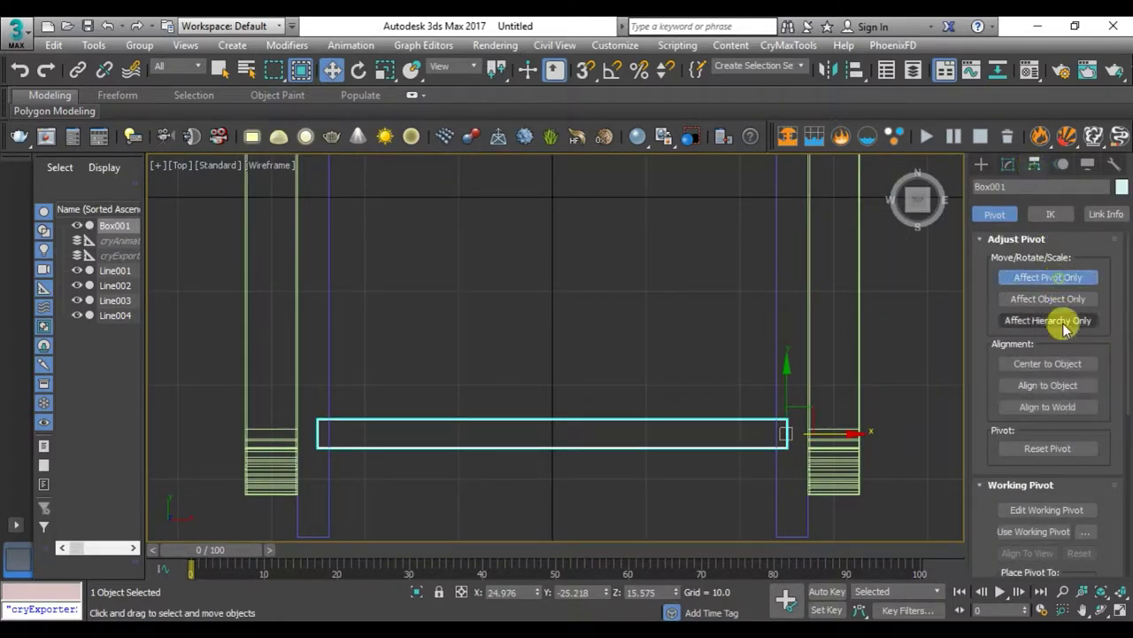
left_click(1047, 363)
left_click(1049, 277)
- Orbit the perspective view to a lower angle around the box and frame
key("alt+w")
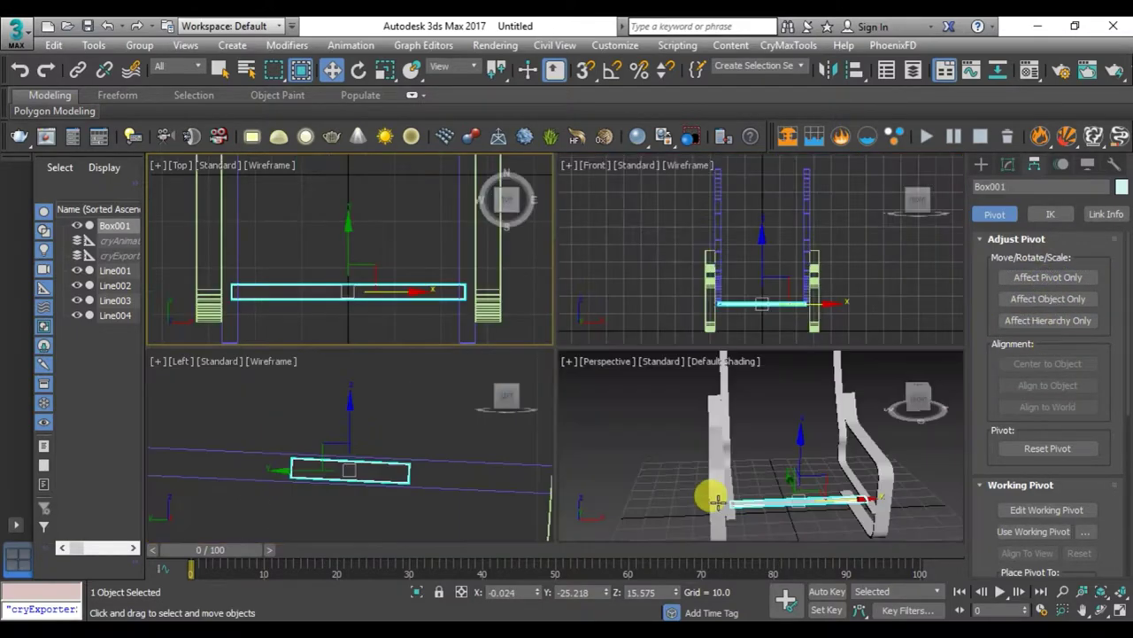
key("alt+w")
scroll(646, 474, "up", 5)
mouse_move(623, 451)
middle_mouse_down("alt")
mouse_move(607, 473)
mouse_move(652, 385)
mouse_move(738, 399)
mouse_move(640, 417)
middle_mouse_up("alt")
scroll(668, 425, "down", 5)
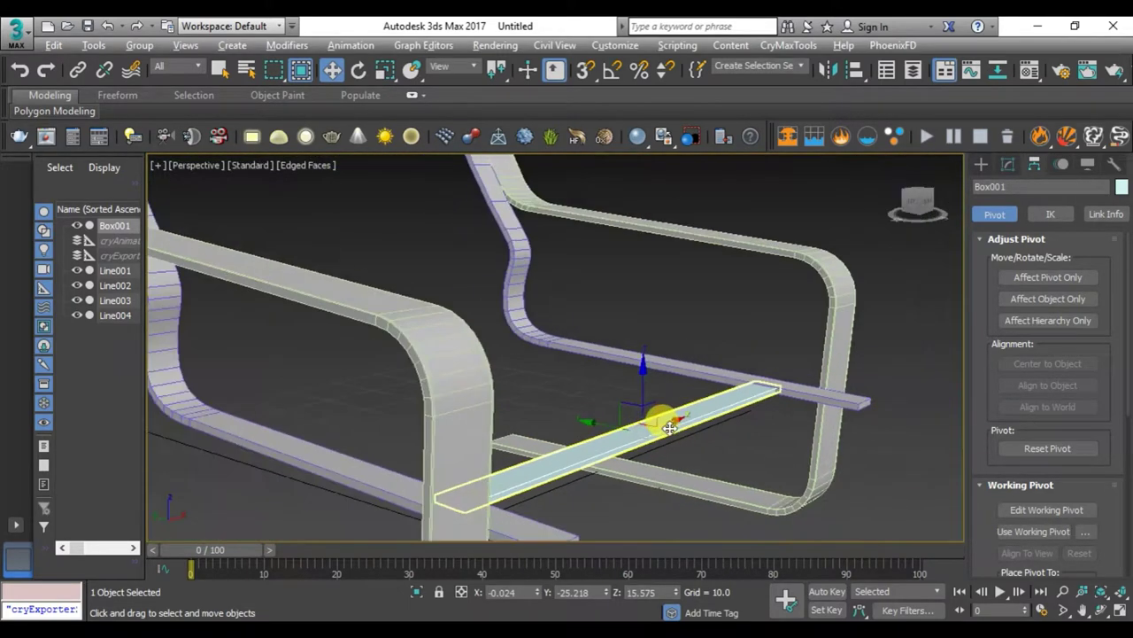
middle_click_drag(516, 499, 464, 504, "alt")
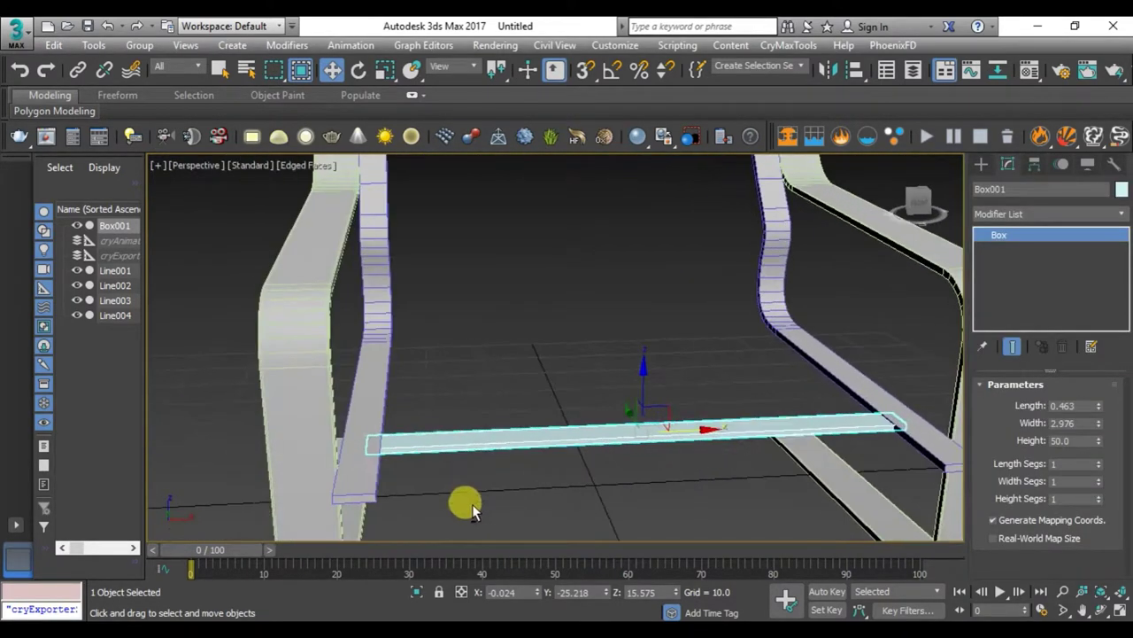
left_click(405, 470)
mouse_move(405, 470)
middle_mouse_down("alt")
mouse_move(425, 487)
mouse_move(417, 480)
middle_mouse_up("alt")
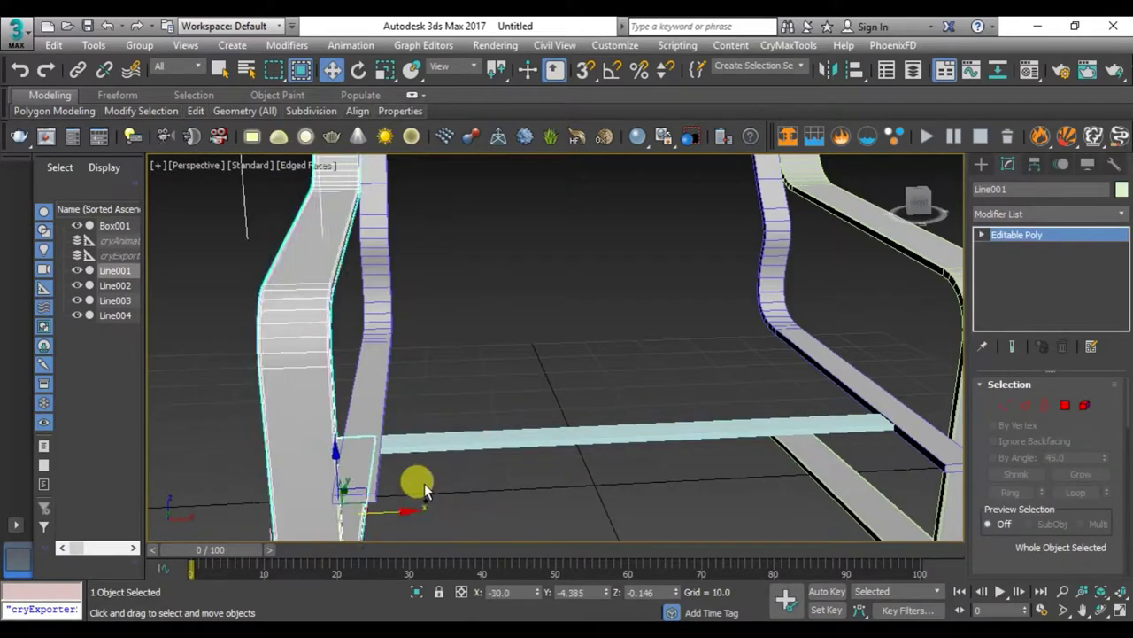
- Convert the Box001 crossbar to Editable Poly, then return to object level in four-view layout
left_click(451, 443)
right_click(502, 357)
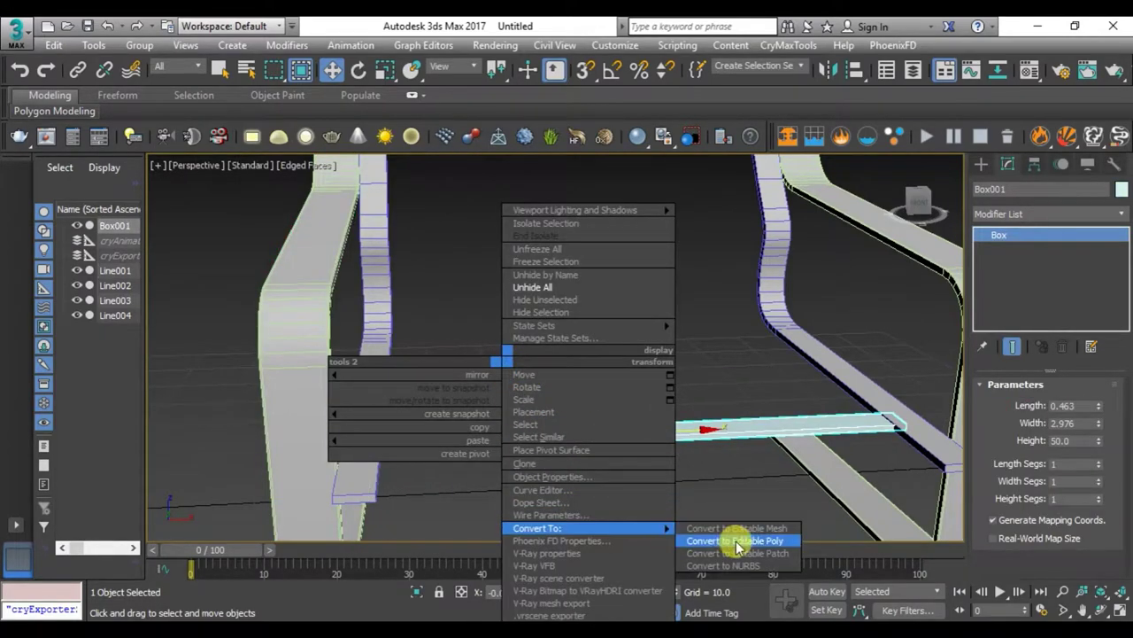
left_click(734, 540)
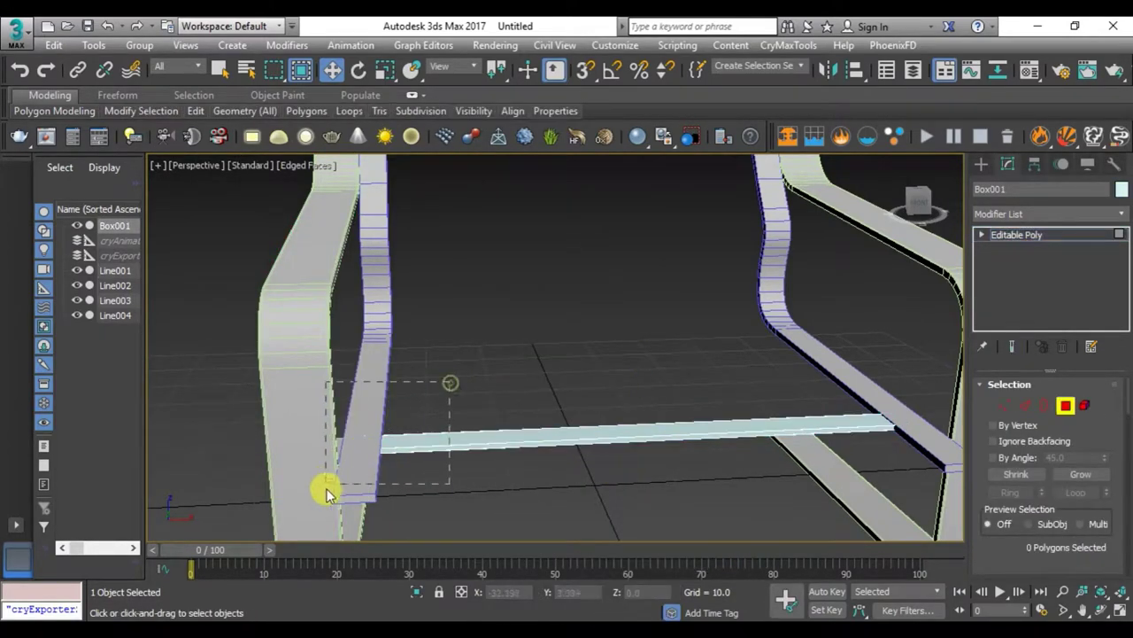
left_click_drag(326, 488, 326, 485)
left_click_drag(954, 497, 957, 487)
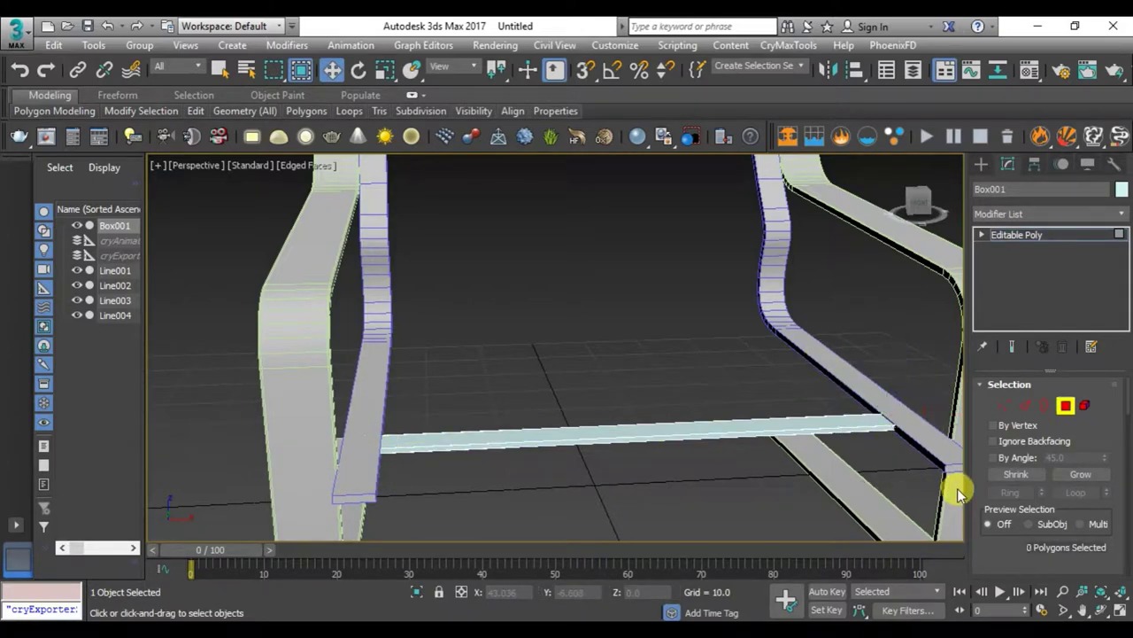
key("6")
key("alt+w")
- Move Box001 right and down onto the seat line in the maximized Left view
right_click(439, 417)
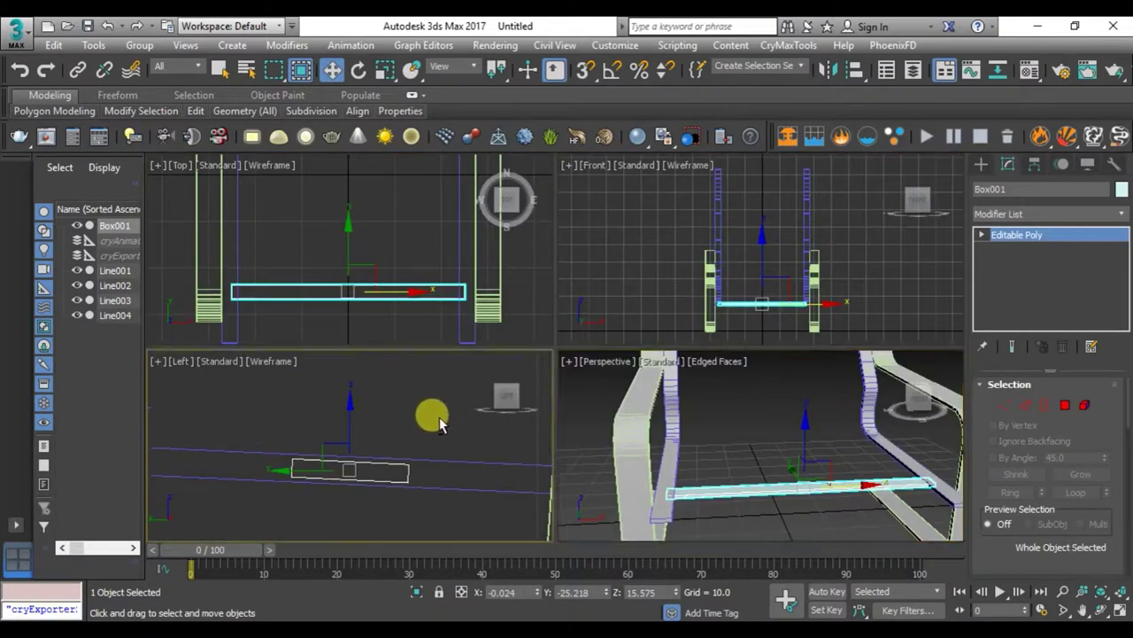
key("alt+w")
scroll(439, 417, "up", 5)
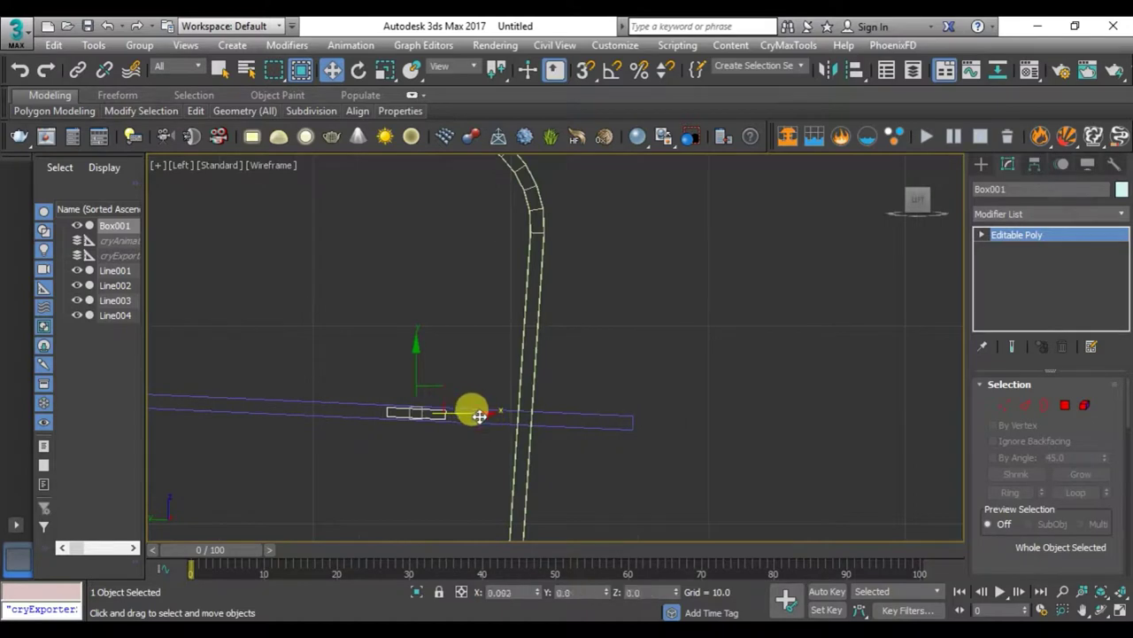
scroll(540, 413, "up", 3)
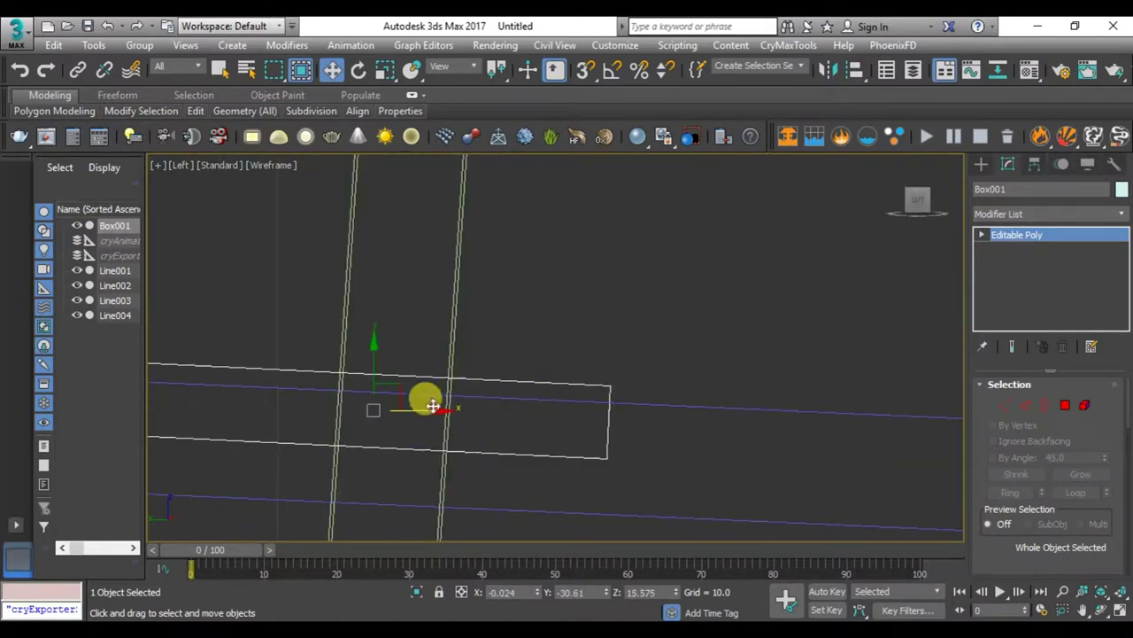
left_click_drag(432, 406, 443, 404)
left_click_drag(394, 360, 398, 400)
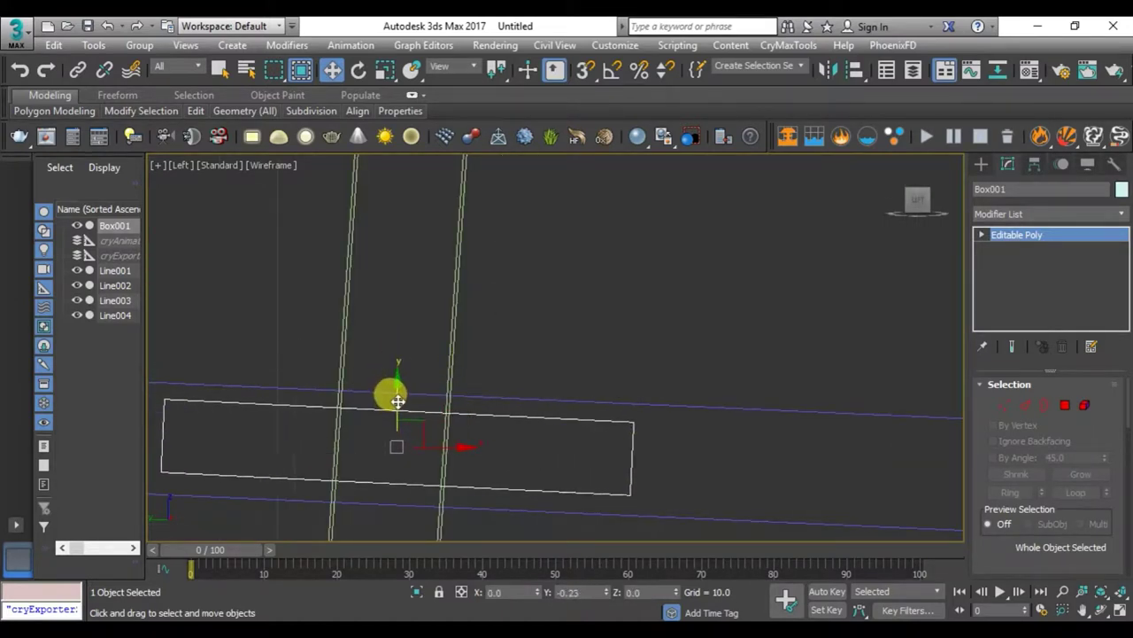
- Shift-drag the slat left along the seat to clone it as Box002
scroll(399, 401, "down", 5)
scroll(412, 435, "up", 2)
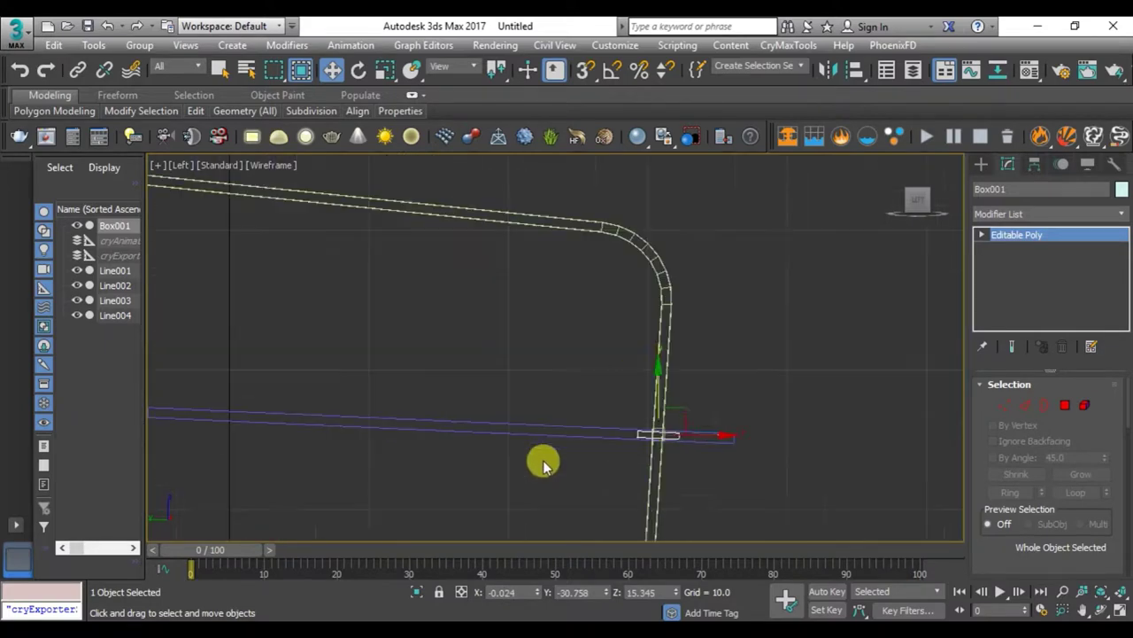
left_click_drag(699, 433, 569, 433, "shift")
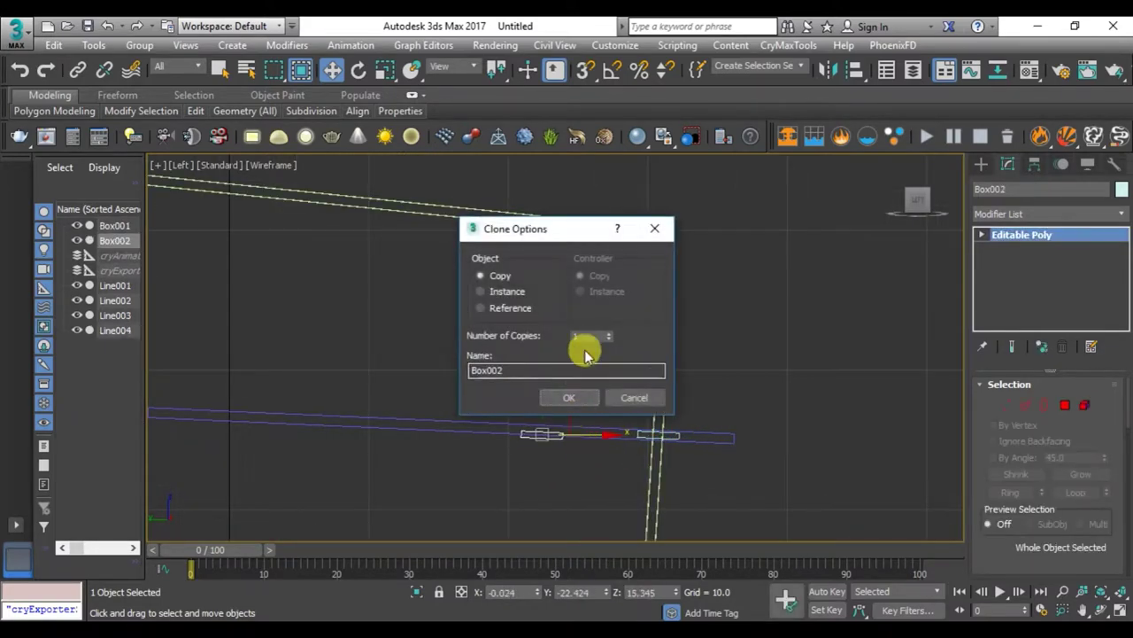
- Create 4 copies of the slat and raise Box002 onto the seat line
type("4")
left_click(570, 398)
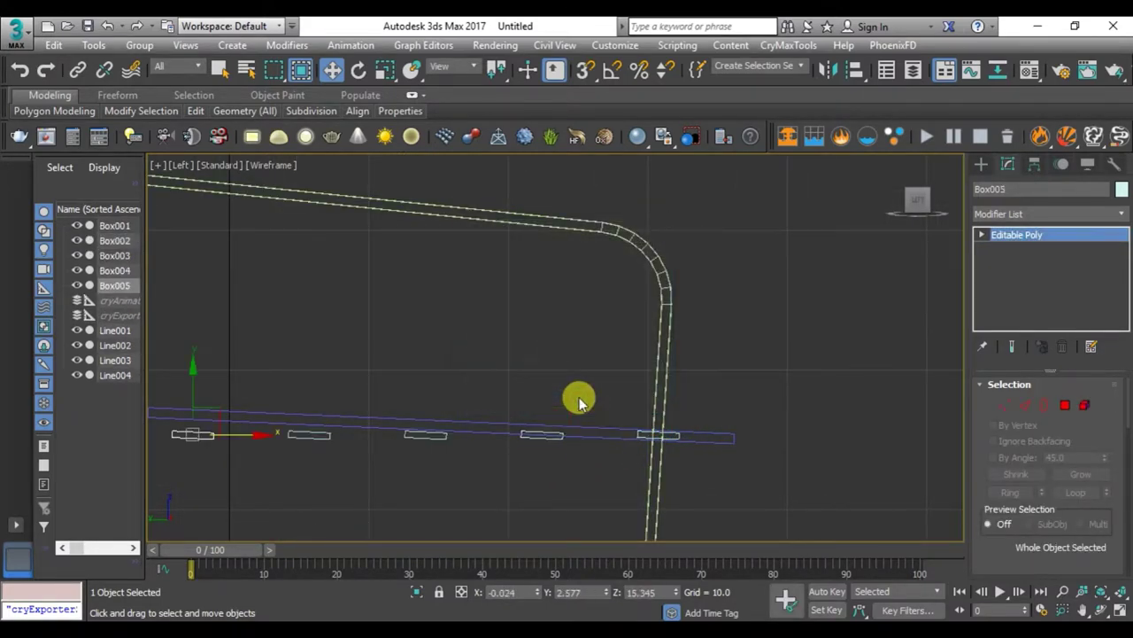
scroll(567, 434, "up", 2)
left_click(552, 433)
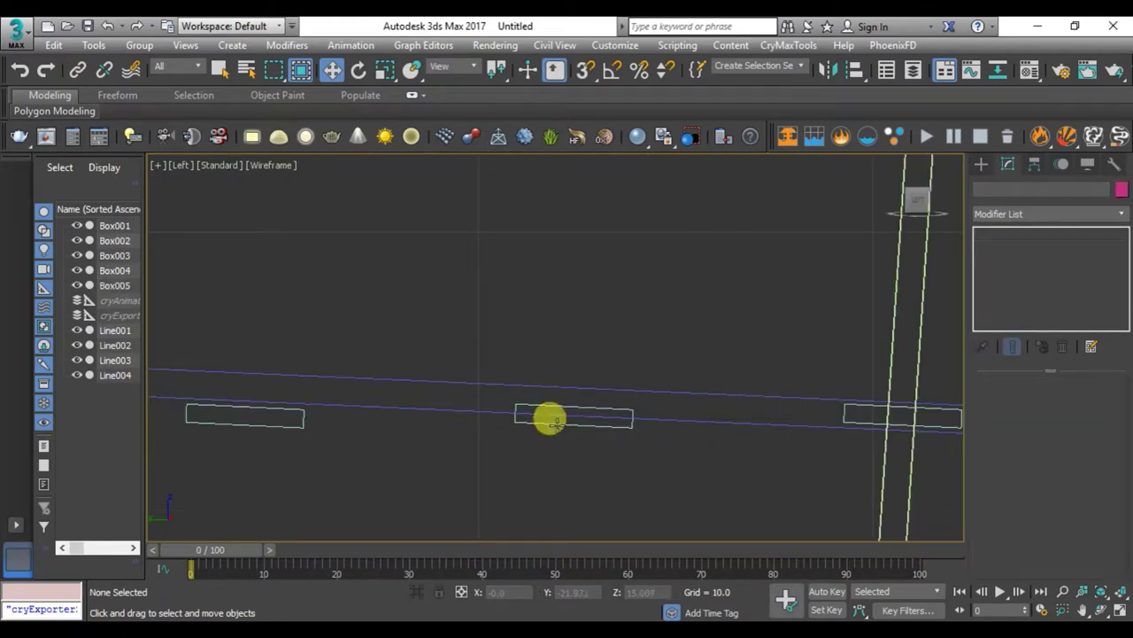
left_click(550, 423)
left_click_drag(570, 374, 578, 364)
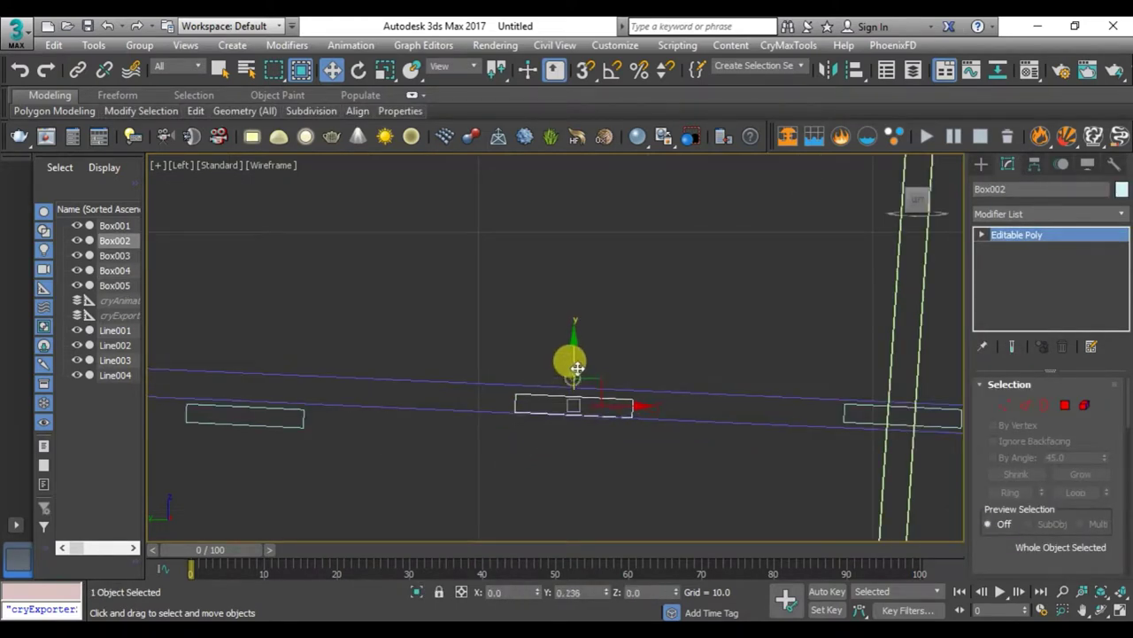
- Raise slats Box003, Box004 and Box005 onto the seat curve
left_click(276, 423)
left_click_drag(243, 373, 257, 344)
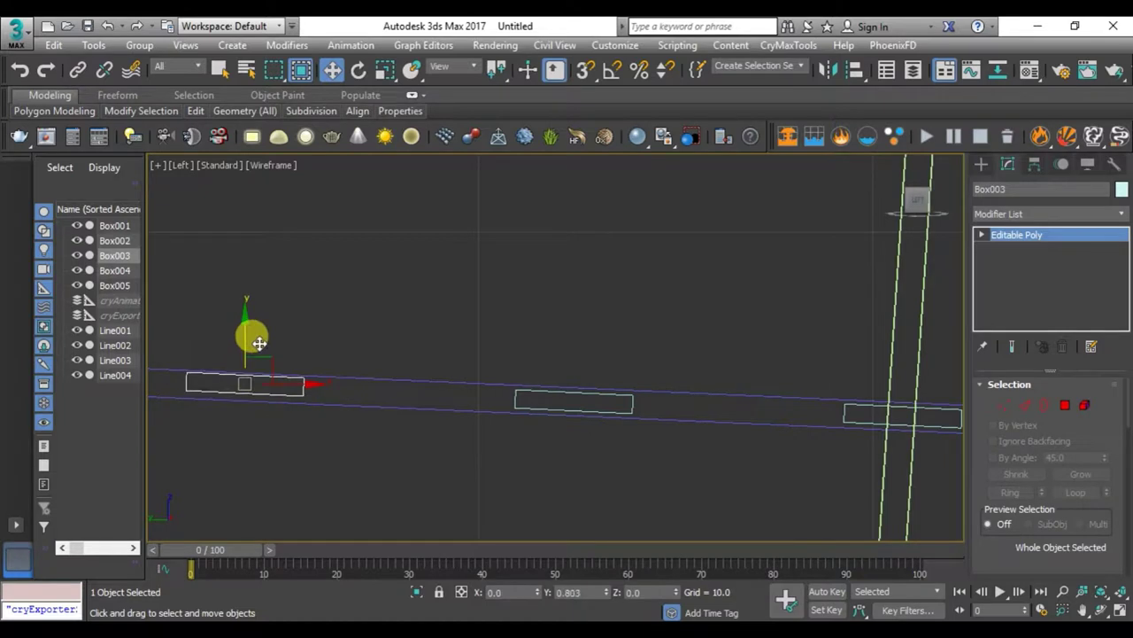
mouse_move(259, 346)
middle_mouse_down()
mouse_move(487, 456)
mouse_move(572, 362)
middle_mouse_up()
left_click(569, 359)
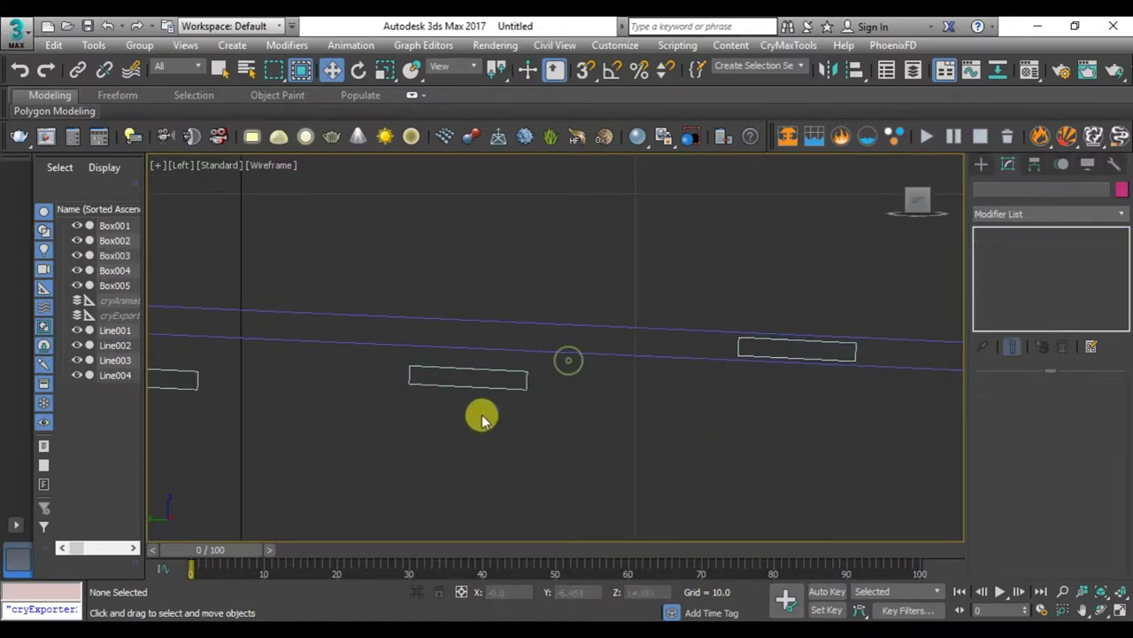
left_click(493, 367)
left_click_drag(468, 324, 475, 288)
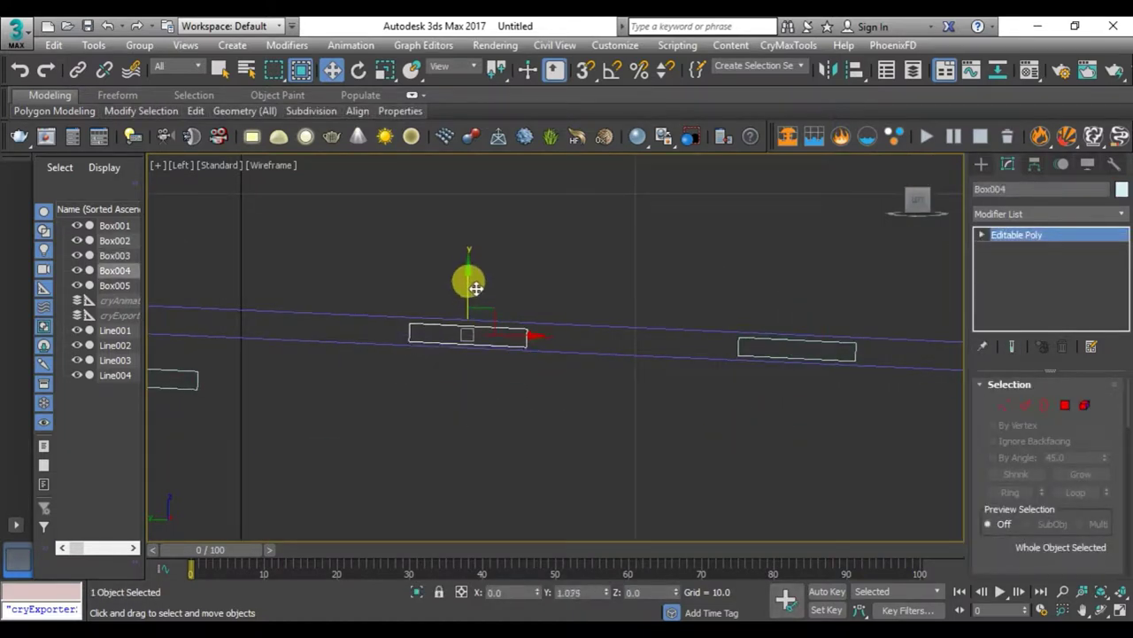
scroll(451, 372, "down", 5)
scroll(447, 392, "up", 5)
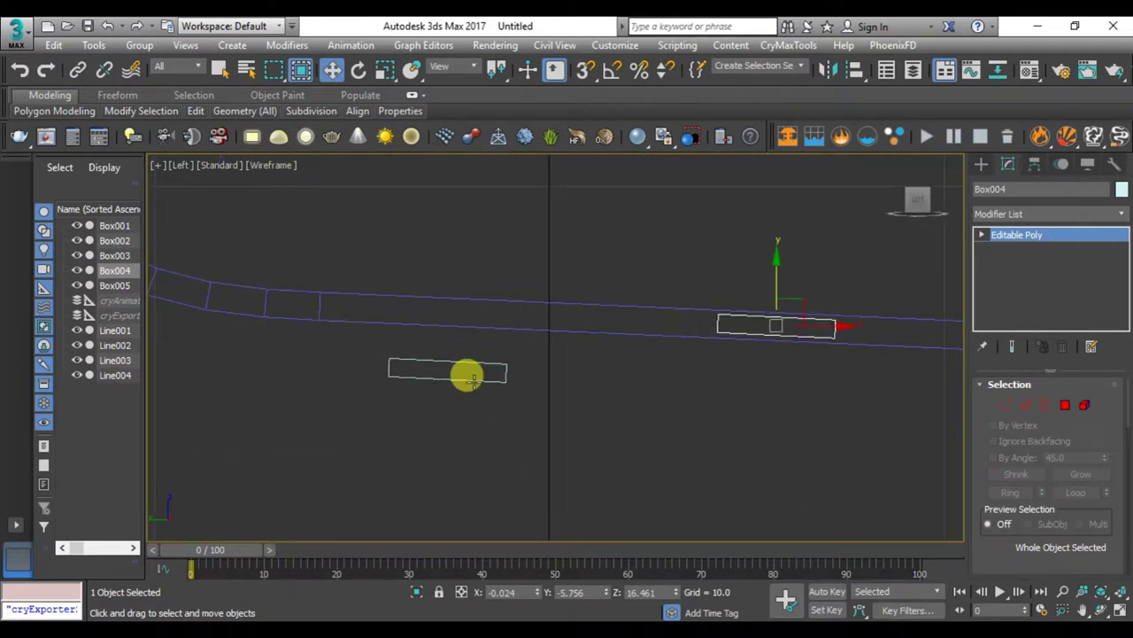
left_click(473, 379)
left_click_drag(442, 329, 465, 276)
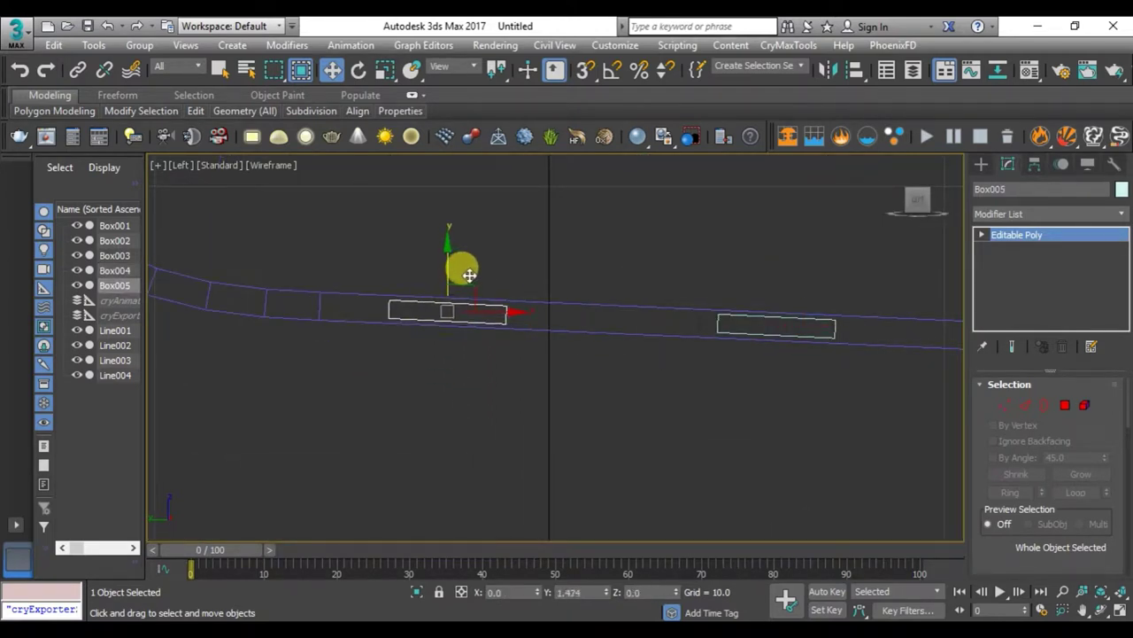
- Shift-drag Box005 toward the seat's curved part to clone it as Box006
scroll(521, 349, "down", 2)
scroll(526, 397, "down", 5)
middle_click_drag(526, 397, 558, 471)
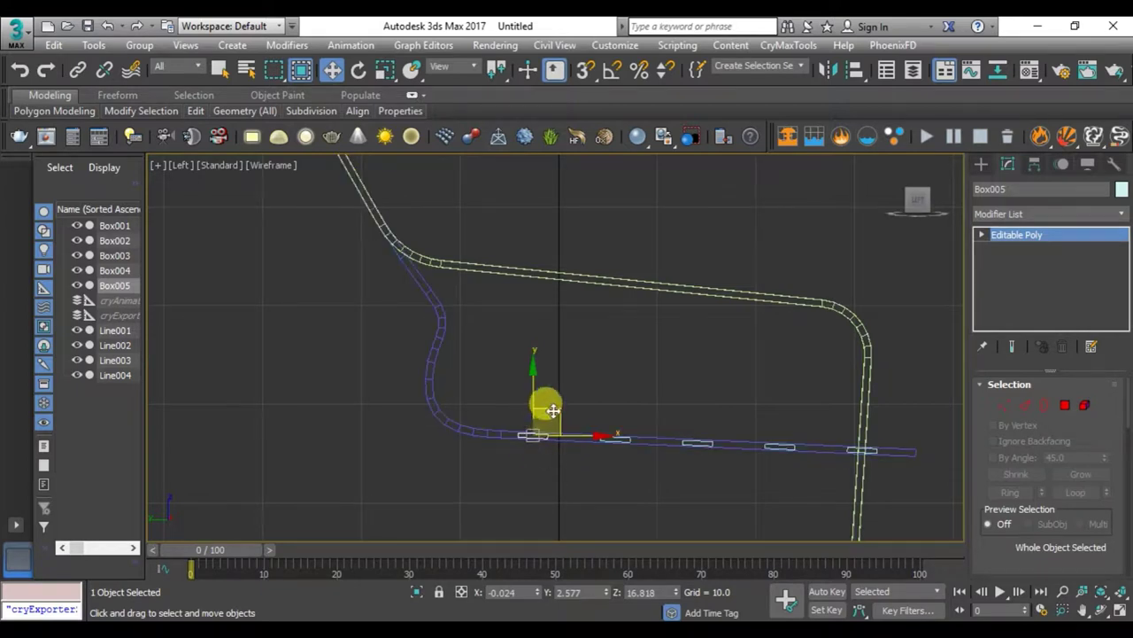
mouse_move(552, 410)
left_mouse_down()
mouse_move(461, 368)
mouse_move(486, 435)
left_mouse_up()
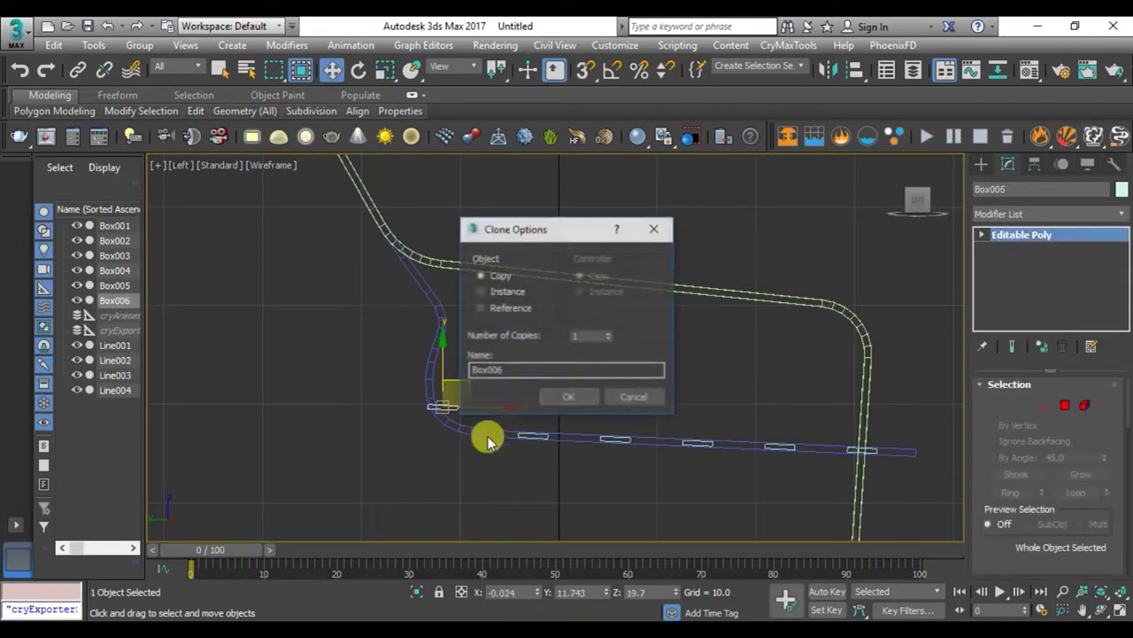
- Confirm the Box006 copy and move it right along the seat
left_click(570, 397)
scroll(433, 408, "up", 3)
scroll(429, 413, "up", 3)
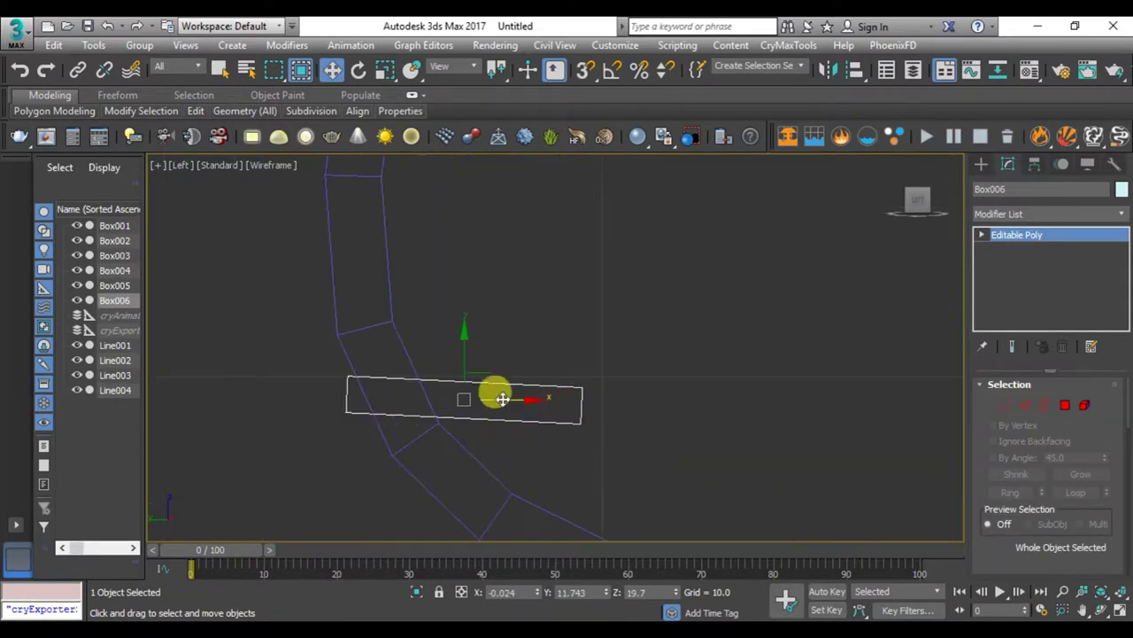
mouse_move(496, 392)
left_mouse_down()
mouse_move(632, 392)
mouse_move(642, 366)
left_mouse_up()
key("e")
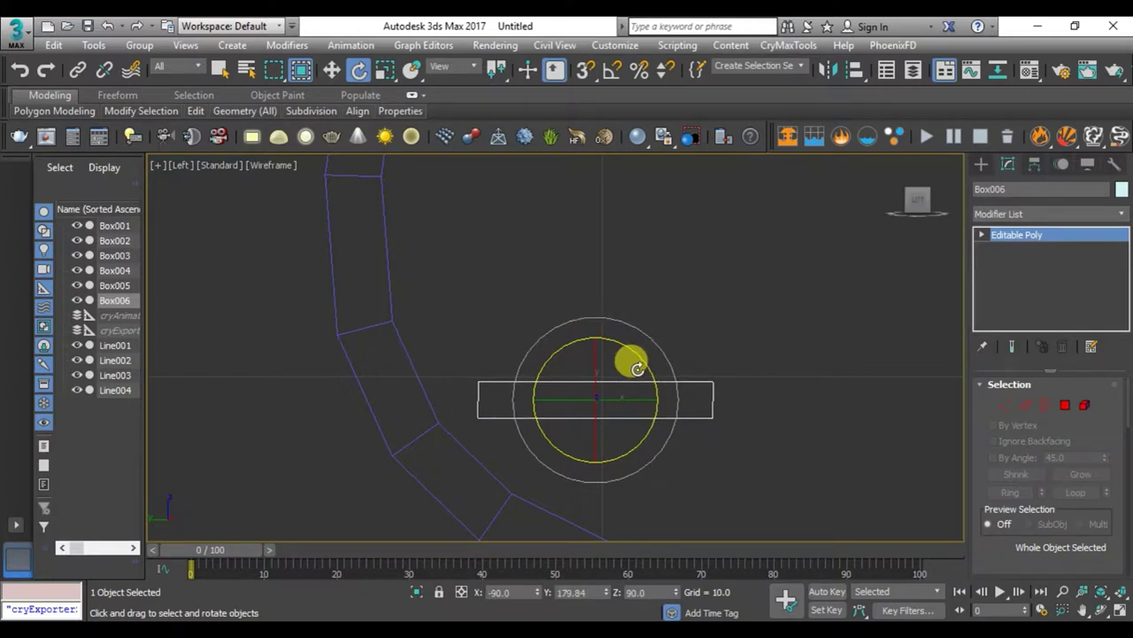
key("w")
- Narrow Box006 horizontally by scaling all eight of its vertices in X
key("1")
left_click_drag(728, 461, 741, 430)
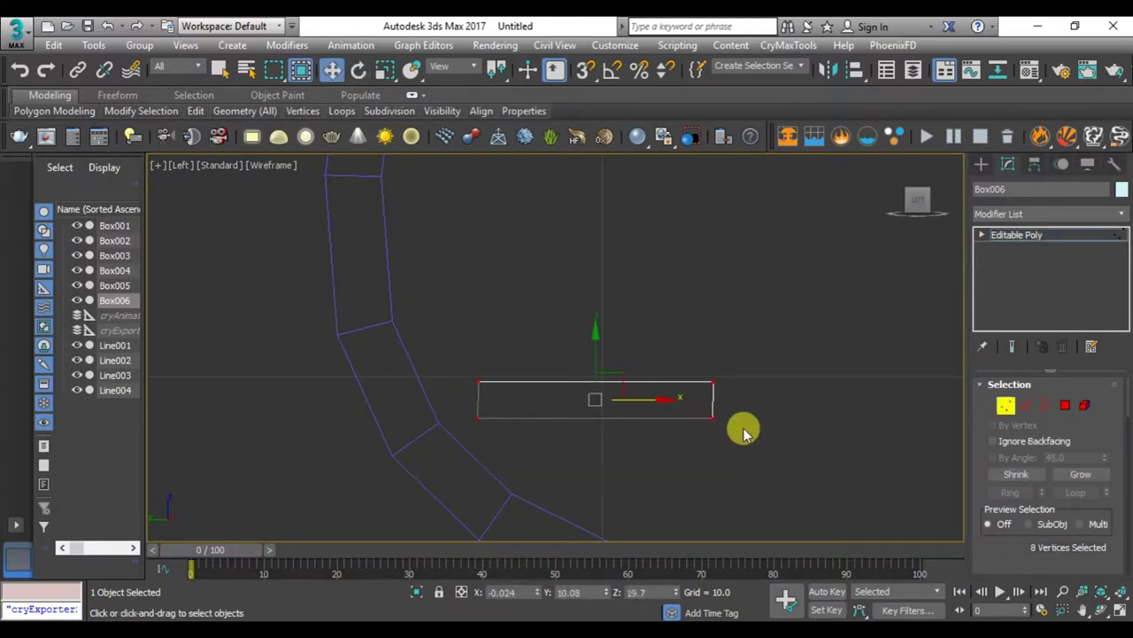
key("r")
left_click_drag(658, 394, 558, 403)
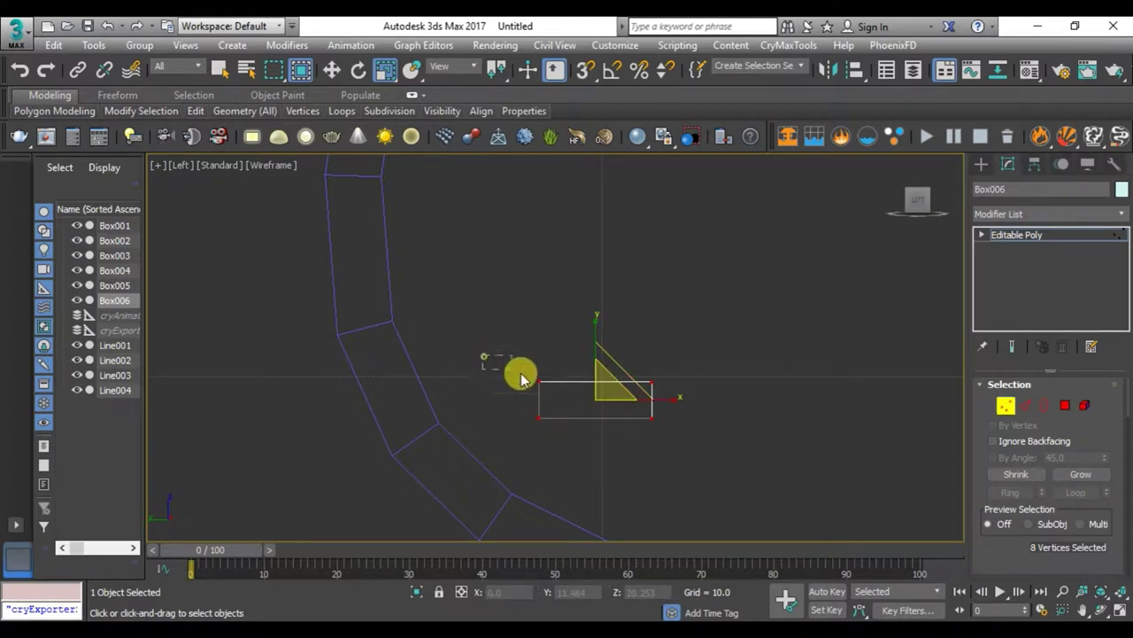
key("w")
key("1")
- Move Box006 left to the bend and rotate it -67.52° on Z
mouse_move(645, 395)
left_mouse_down()
mouse_move(447, 398)
mouse_move(471, 479)
left_mouse_up()
key("e")
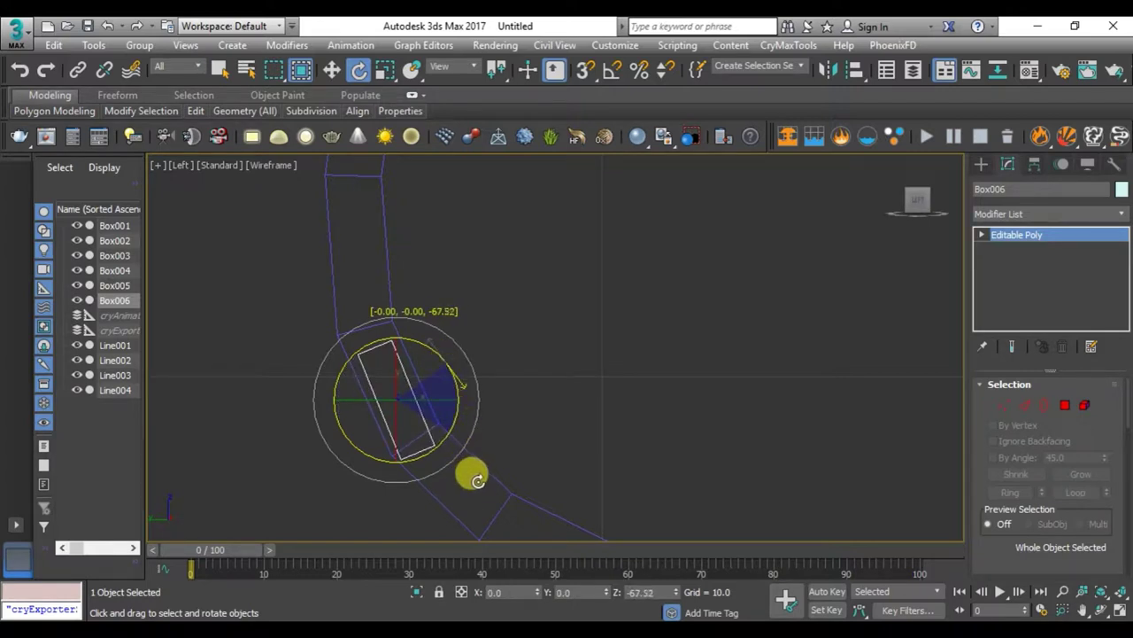
key("w")
left_click(427, 422)
left_click(412, 392)
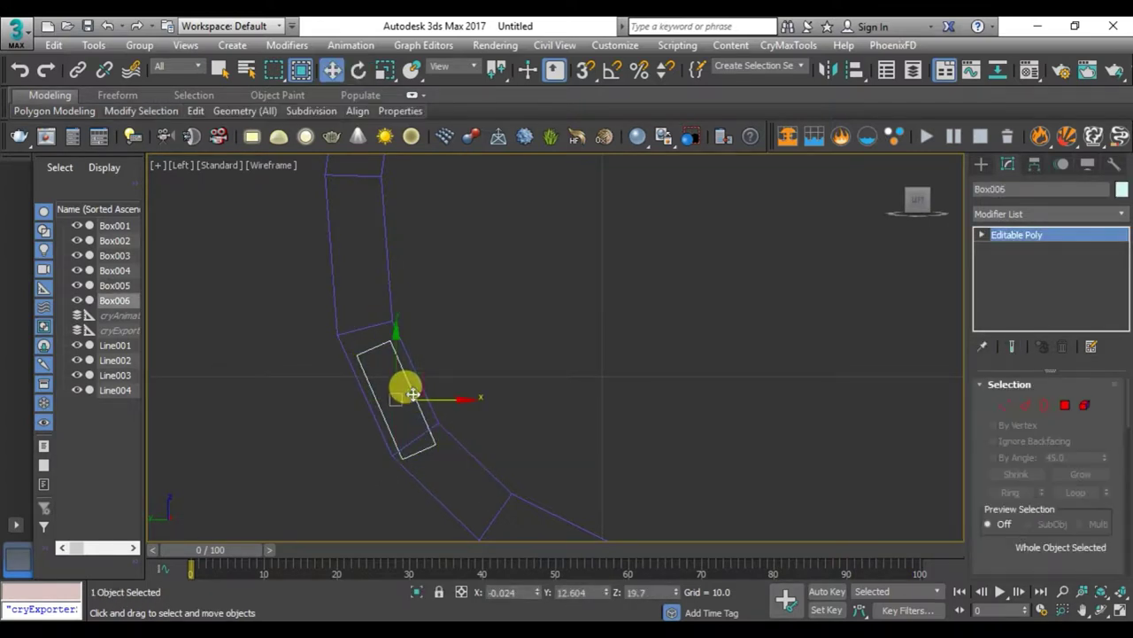
left_click_drag(420, 379, 413, 367)
- Fit Box006 onto the seat's bend, then Shift-drag it up the backrest curve to clone
scroll(506, 405, "down", 3)
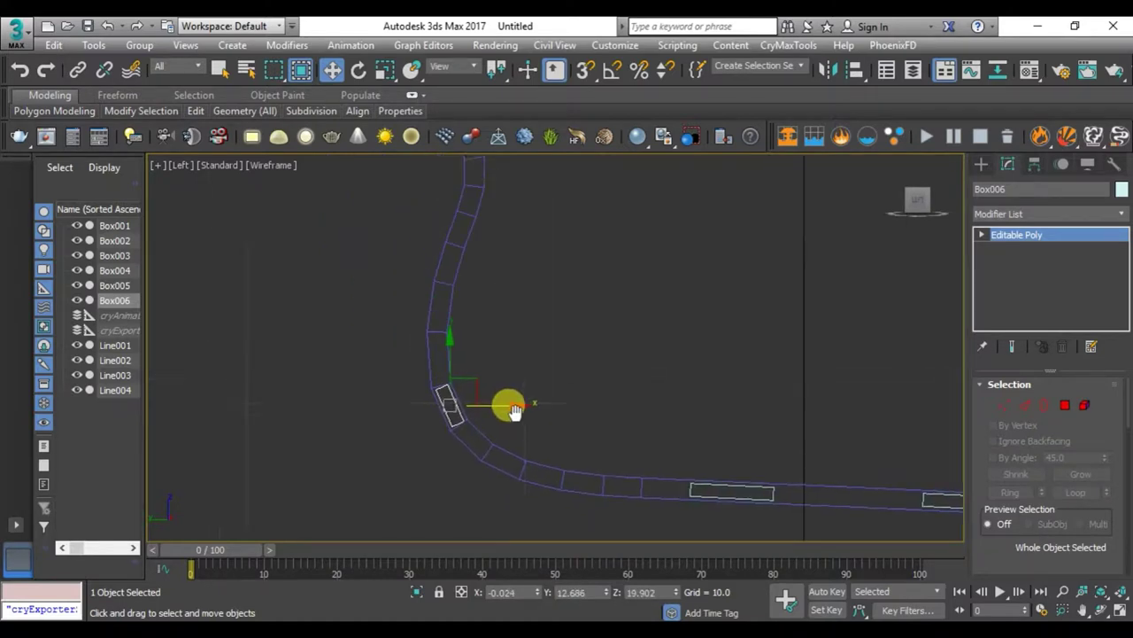
scroll(530, 430, "up", 2)
scroll(469, 426, "up", 3)
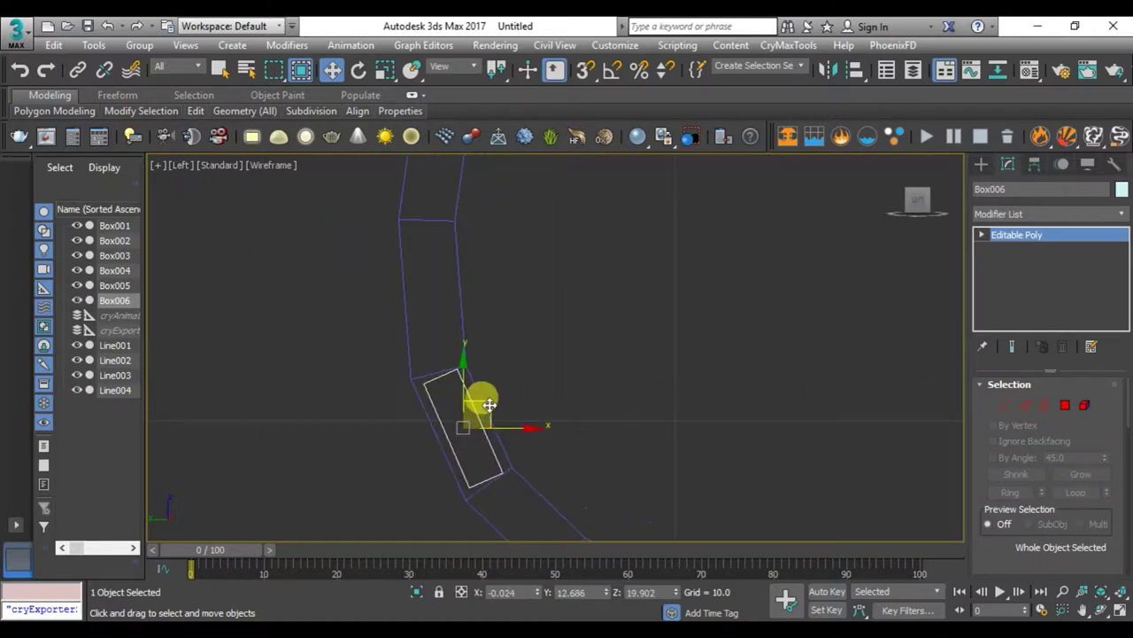
left_click_drag(490, 405, 491, 400)
scroll(491, 401, "down", 3)
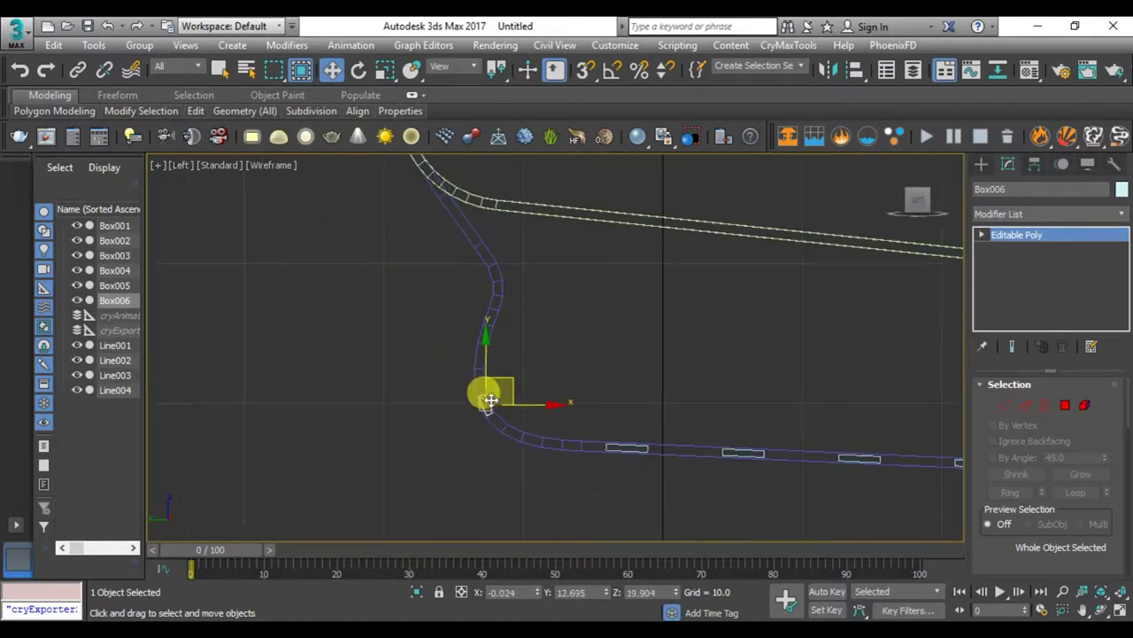
left_click_drag(503, 412, 491, 369, "shift")
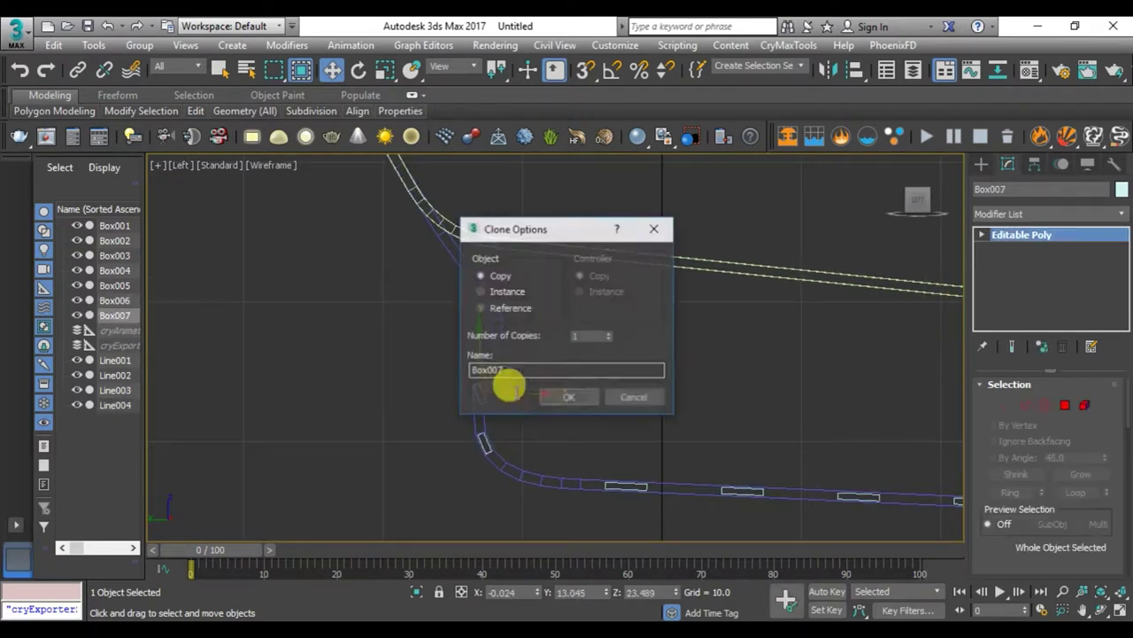
- Place single copy Box007 along the curved rail, rotated to follow it, then clone again
key("Return")
scroll(485, 445, "up", 2)
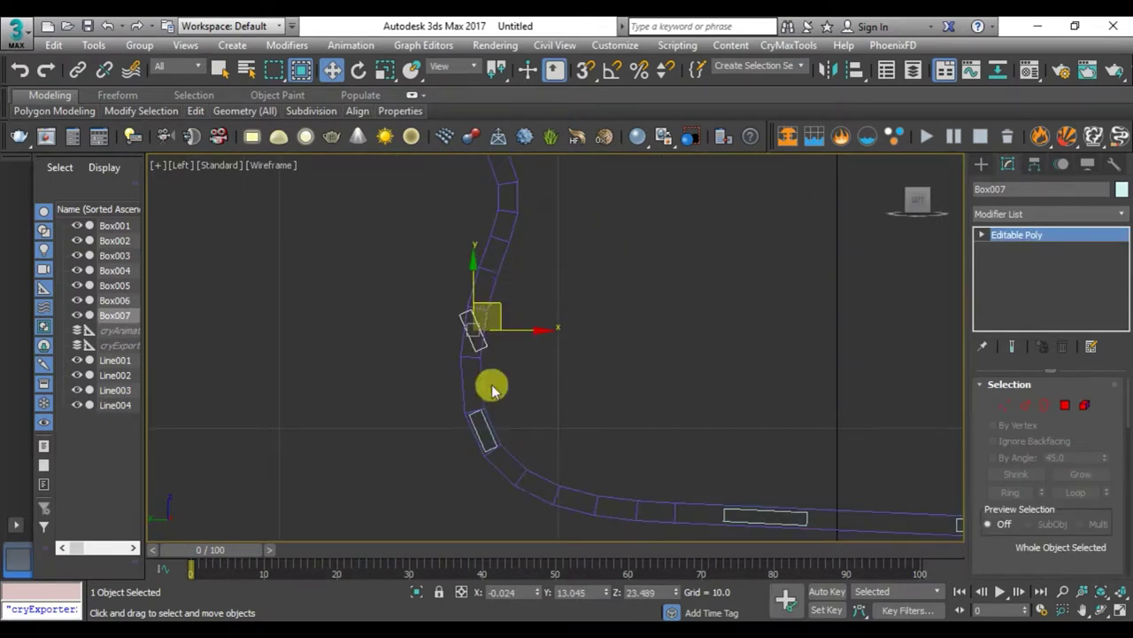
mouse_move(493, 304)
left_mouse_down()
mouse_move(571, 466)
mouse_move(486, 299)
mouse_move(533, 349)
left_mouse_up()
scroll(490, 306, "up", 2)
key("e")
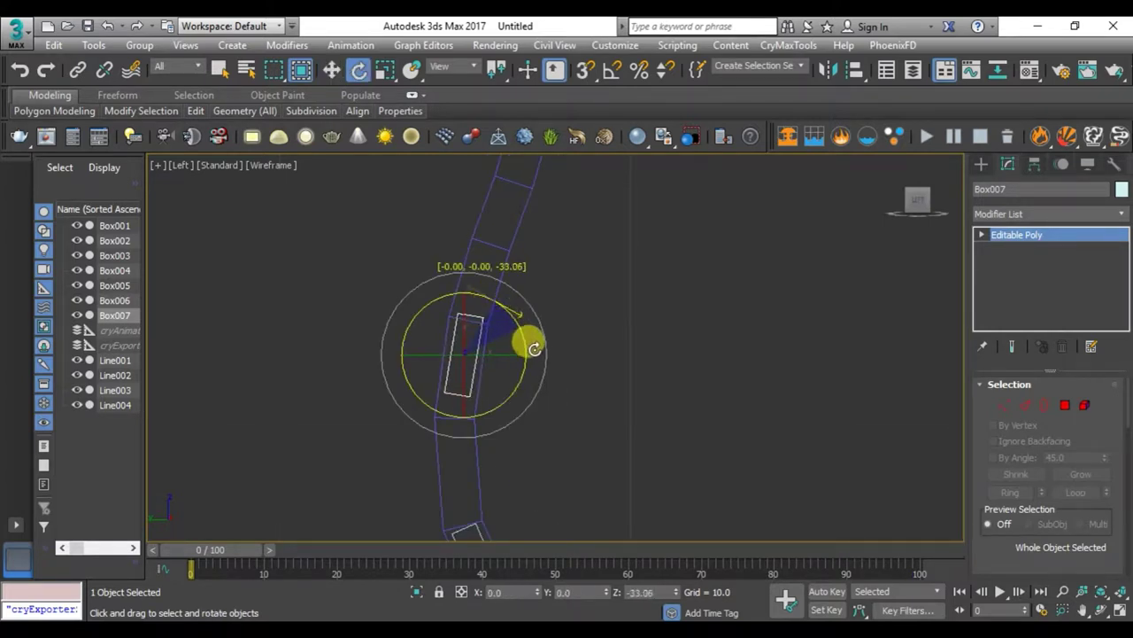
key("w")
scroll(532, 344, "down", 3)
middle_click_drag(537, 328, 532, 399)
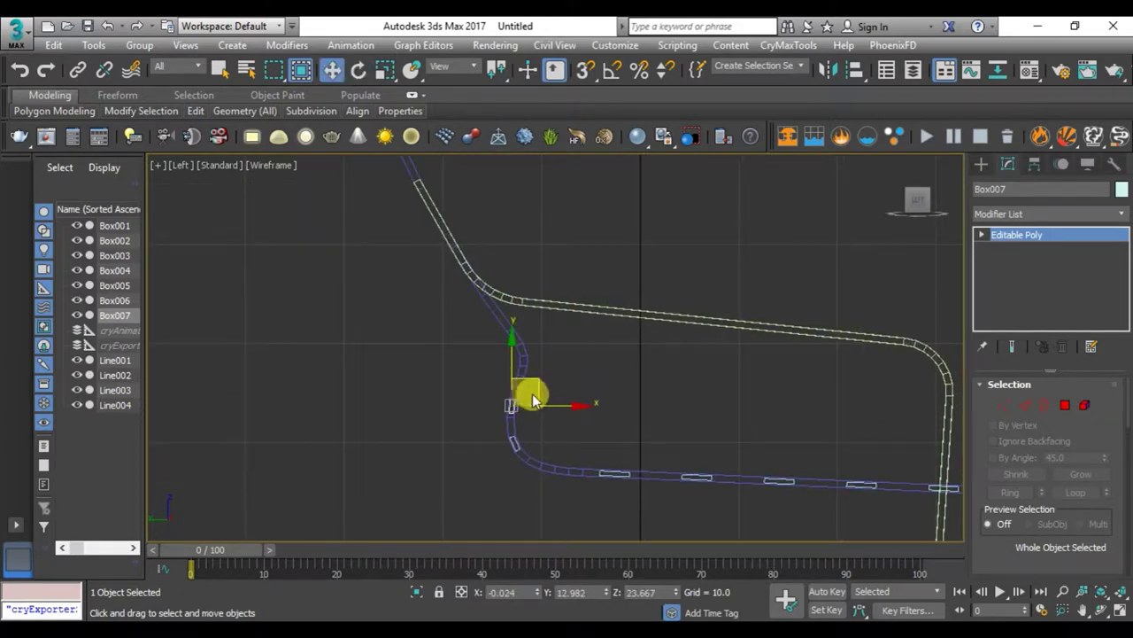
left_click_drag(535, 380, 543, 332)
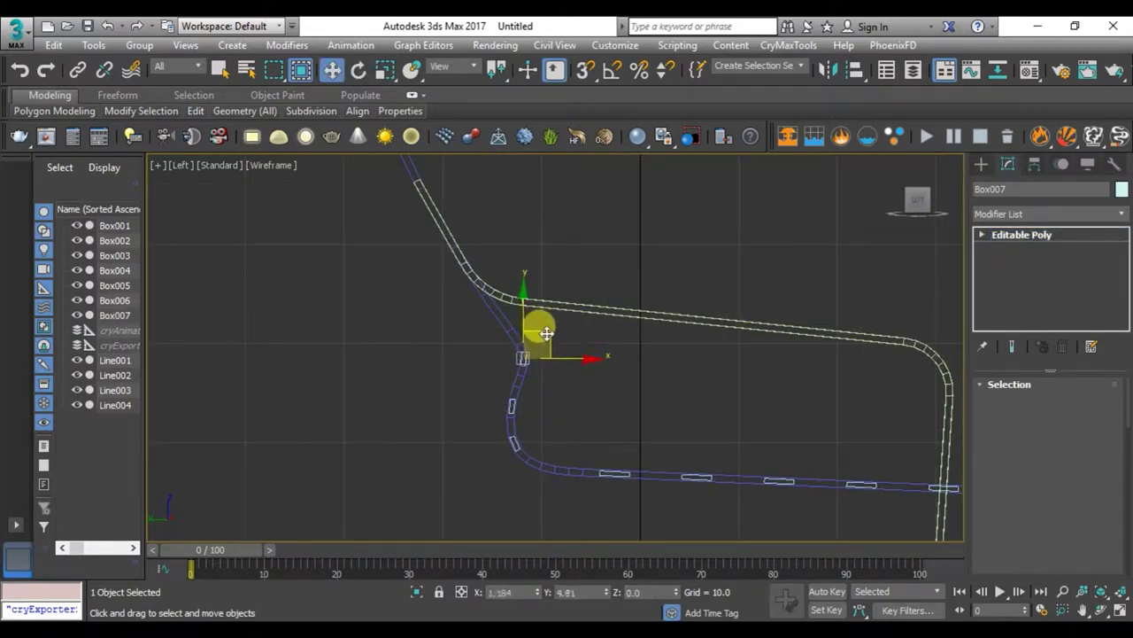
- Confirm Box008, rotate it upright along the rail, and Shift-drag it further up as Box009
left_click(574, 398)
scroll(513, 339, "up", 3)
scroll(535, 362, "up", 2)
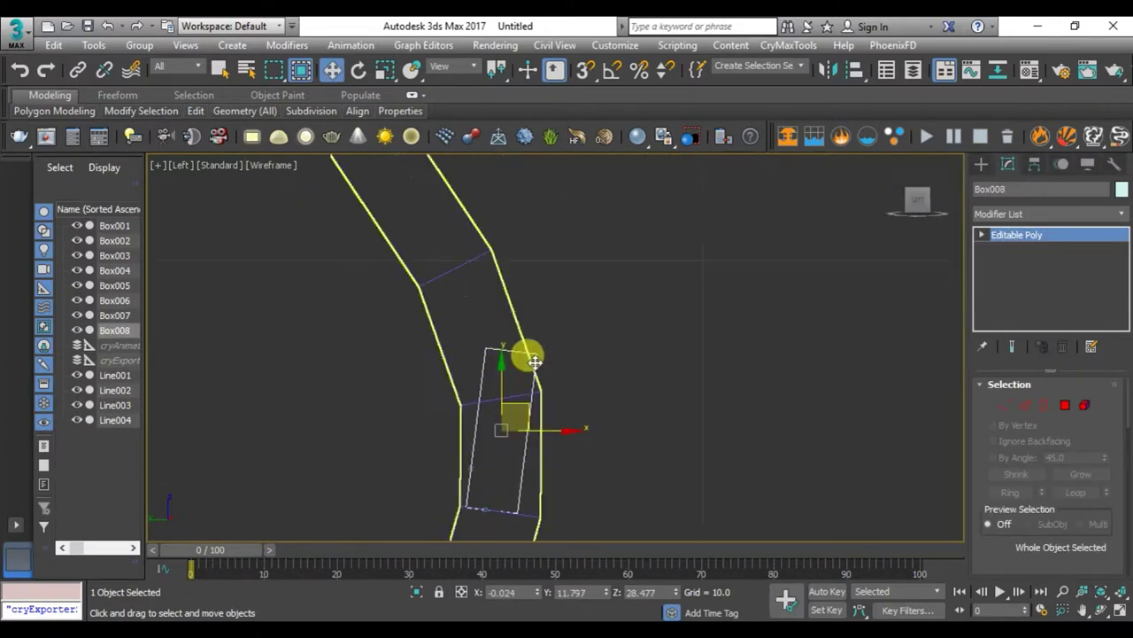
key("e")
mouse_move(538, 381)
left_mouse_down()
mouse_move(529, 380)
mouse_move(519, 433)
left_mouse_up()
key("w")
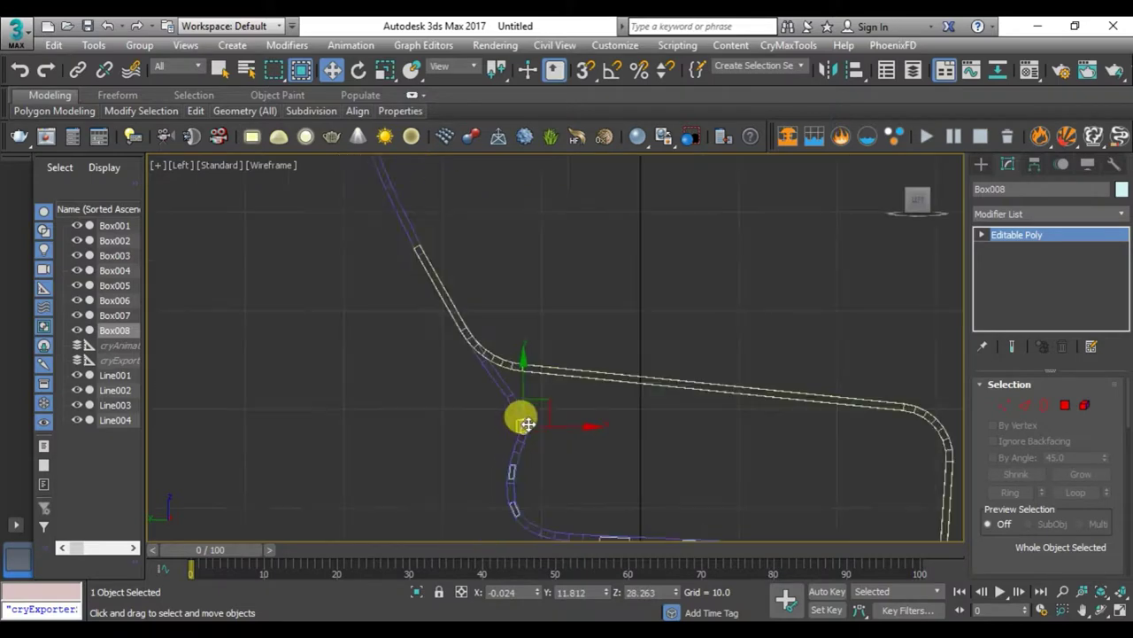
middle_click_drag(527, 424, 553, 461)
left_click_drag(556, 441, 522, 400, "shift")
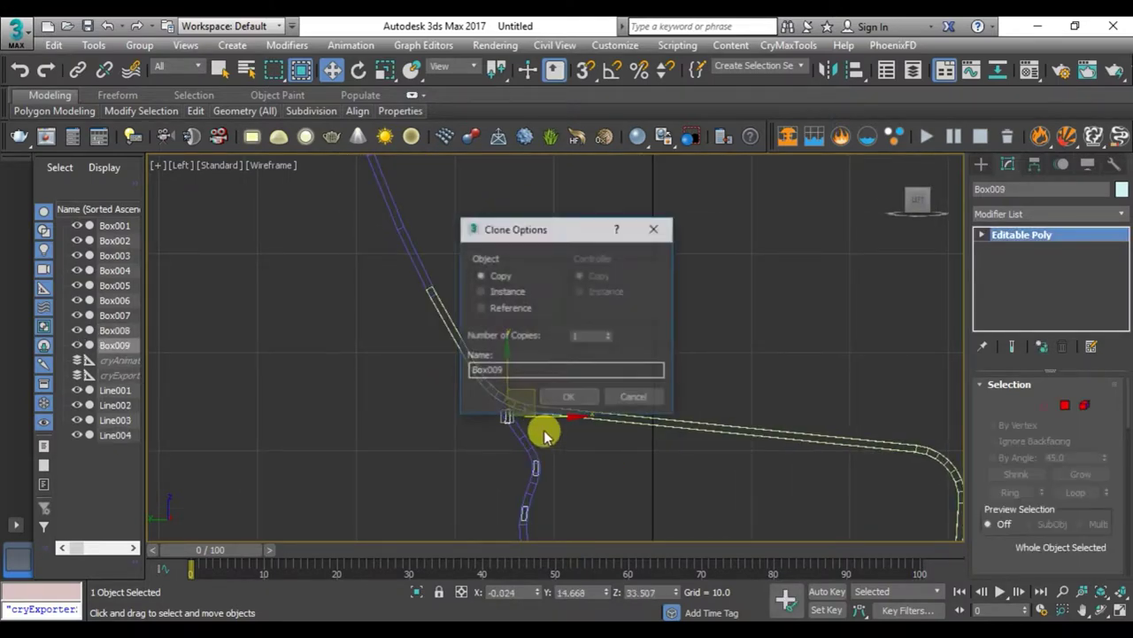
- Confirm the copy as Box009 and rotate it to follow the backrest curve
key("Return")
scroll(515, 415, "up", 2)
scroll(514, 414, "up", 2)
key("e")
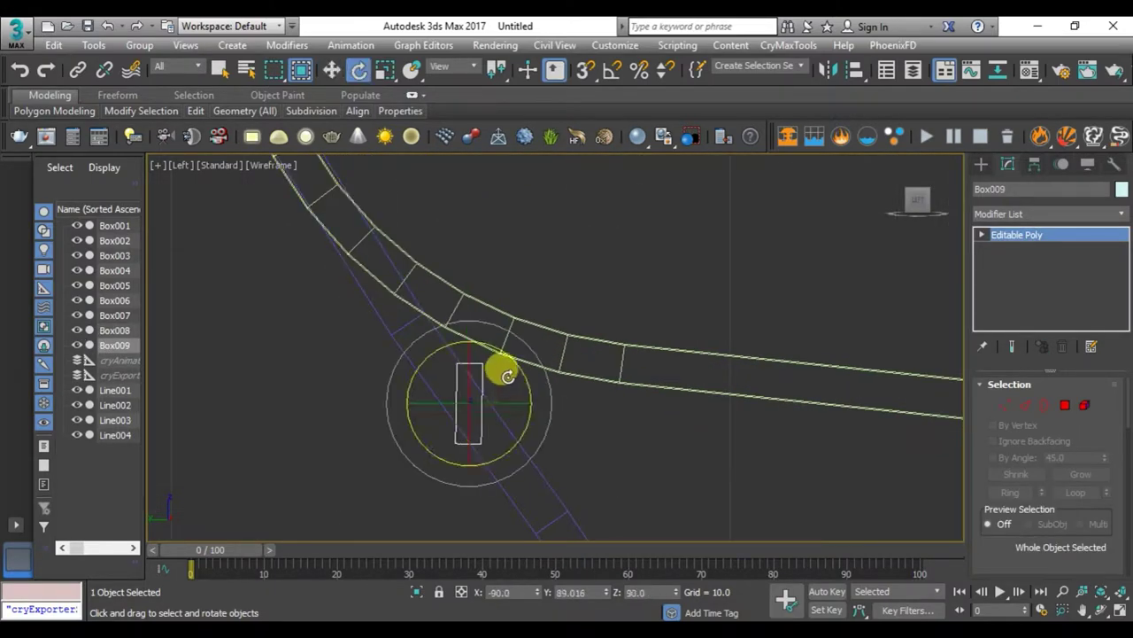
mouse_move(518, 365)
left_mouse_down()
mouse_move(470, 328)
mouse_move(451, 328)
left_mouse_up()
scroll(516, 389, "down", 2)
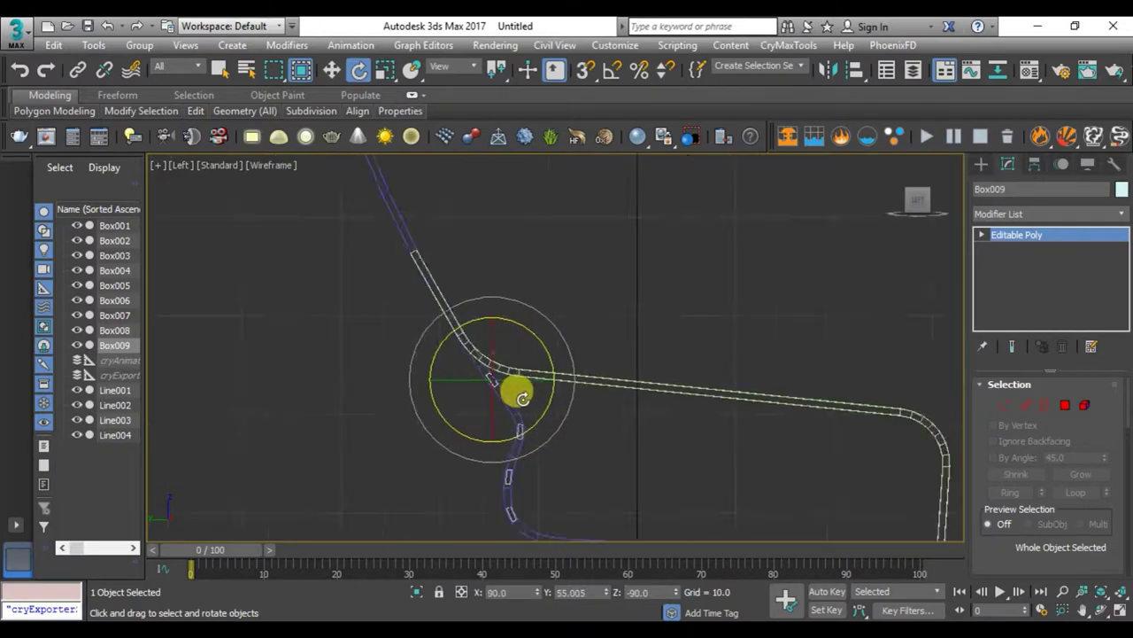
scroll(525, 398, "down", 2)
middle_click_drag(526, 399, 544, 469)
- Move Box009 up the purple backrest rail into place
key("w")
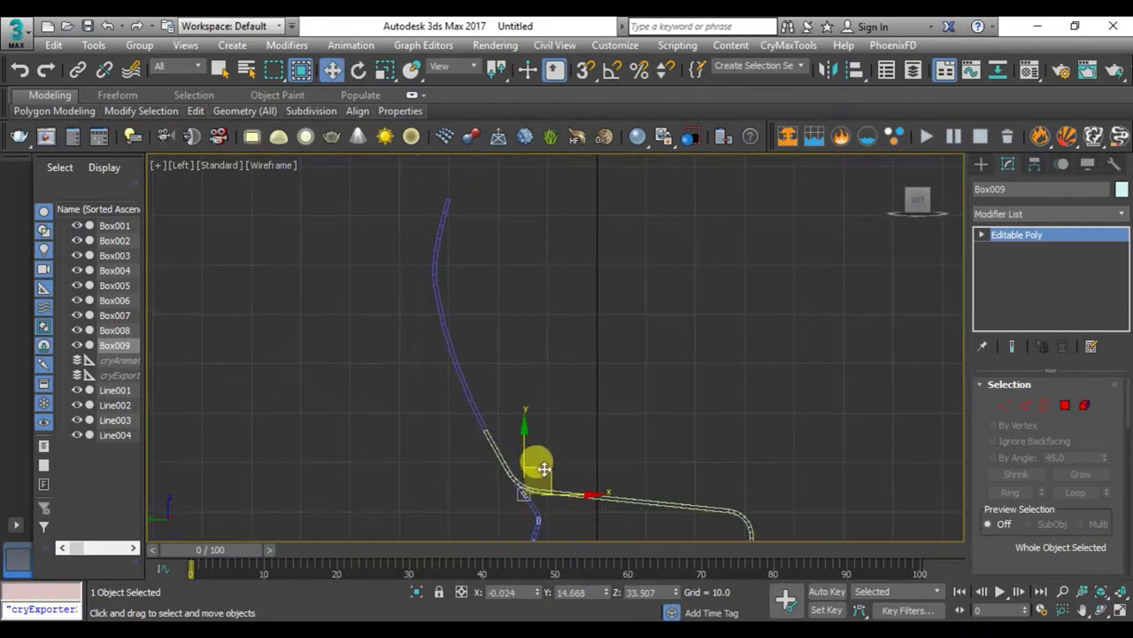
left_click_drag(537, 455, 455, 218)
scroll(455, 218, "up", 2)
scroll(443, 228, "up", 2)
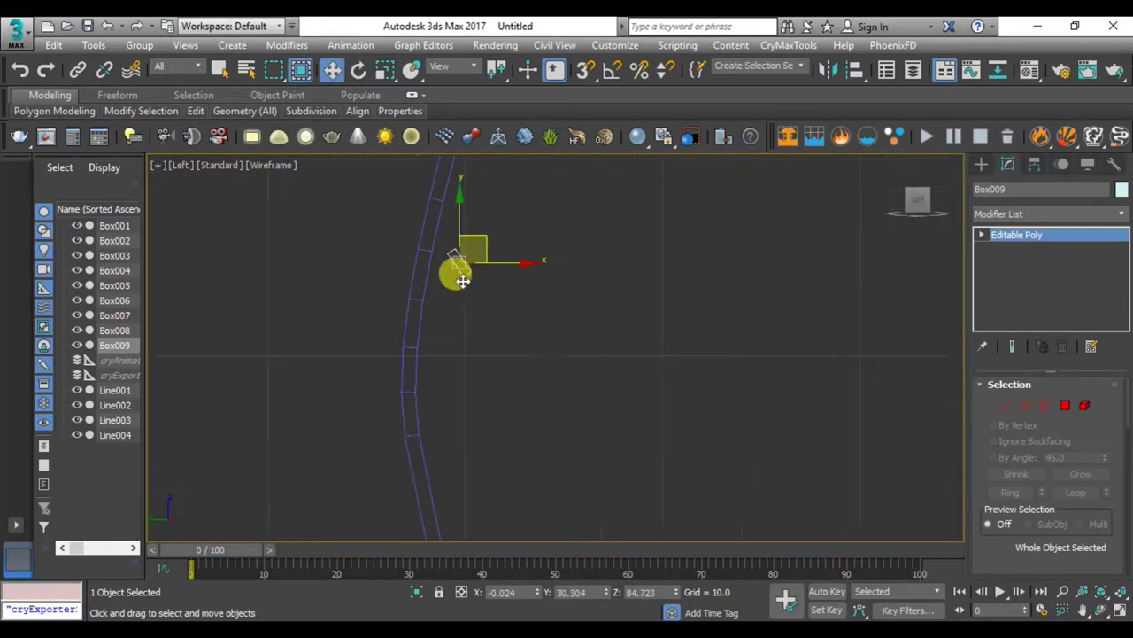
mouse_move(463, 261)
left_mouse_down()
mouse_move(539, 307)
mouse_move(496, 327)
left_mouse_up()
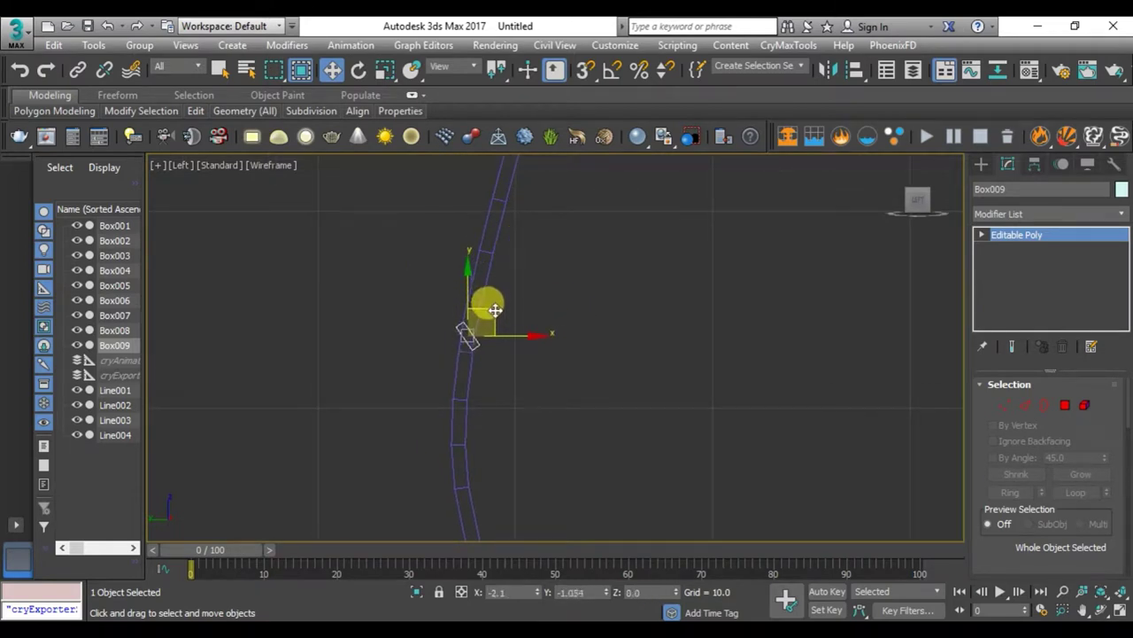
scroll(495, 310, "up", 2)
key("e")
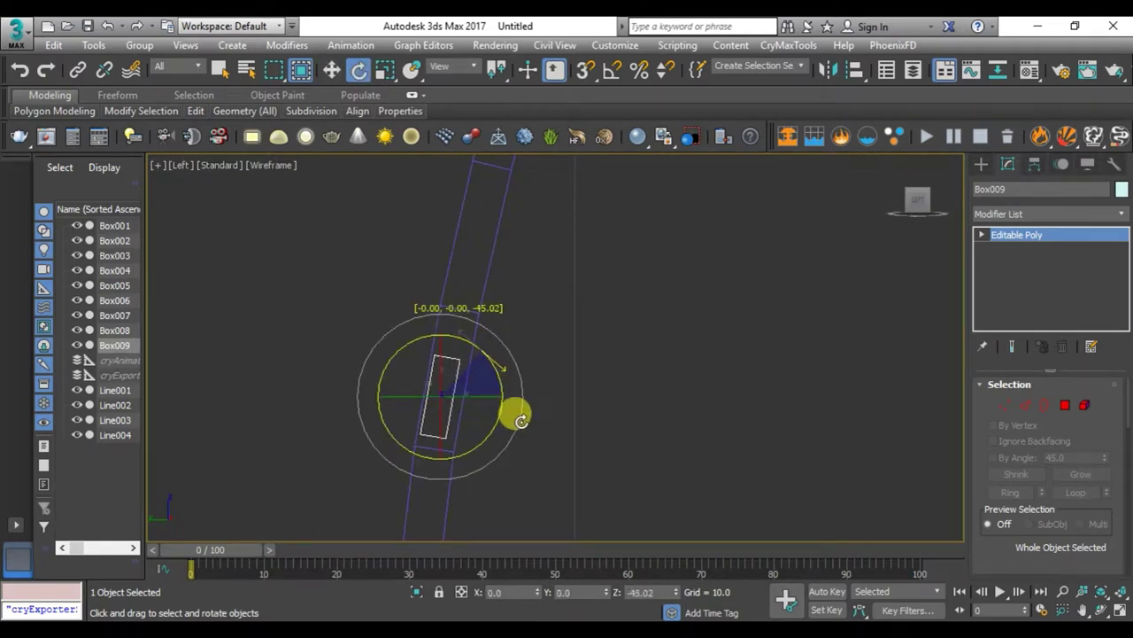
key("w")
left_click_drag(473, 380, 469, 366)
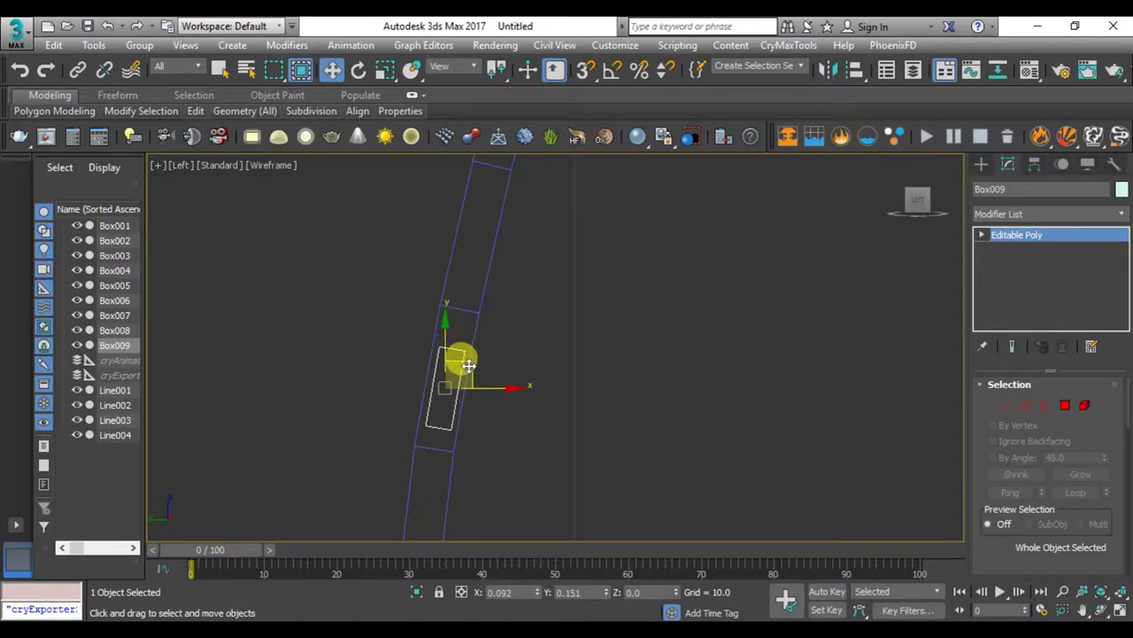
scroll(467, 365, "down", 2)
scroll(471, 434, "down", 1)
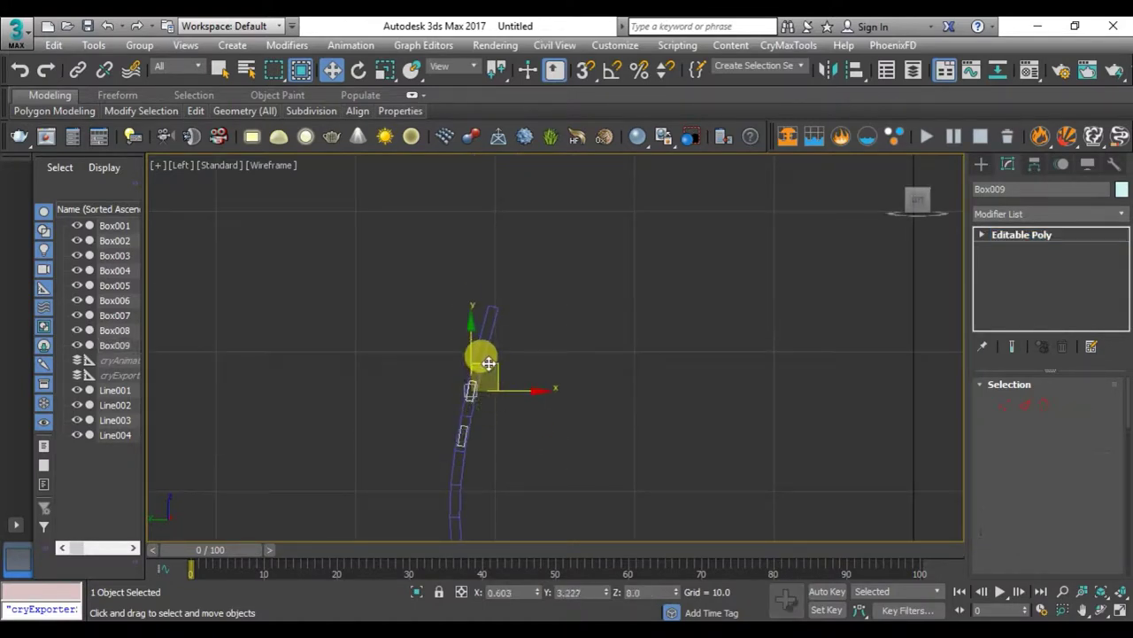
- Clone Box009 upward as Box010 and tilt it to match the rail
left_click_drag(481, 406, 477, 373, "shift")
key("Return")
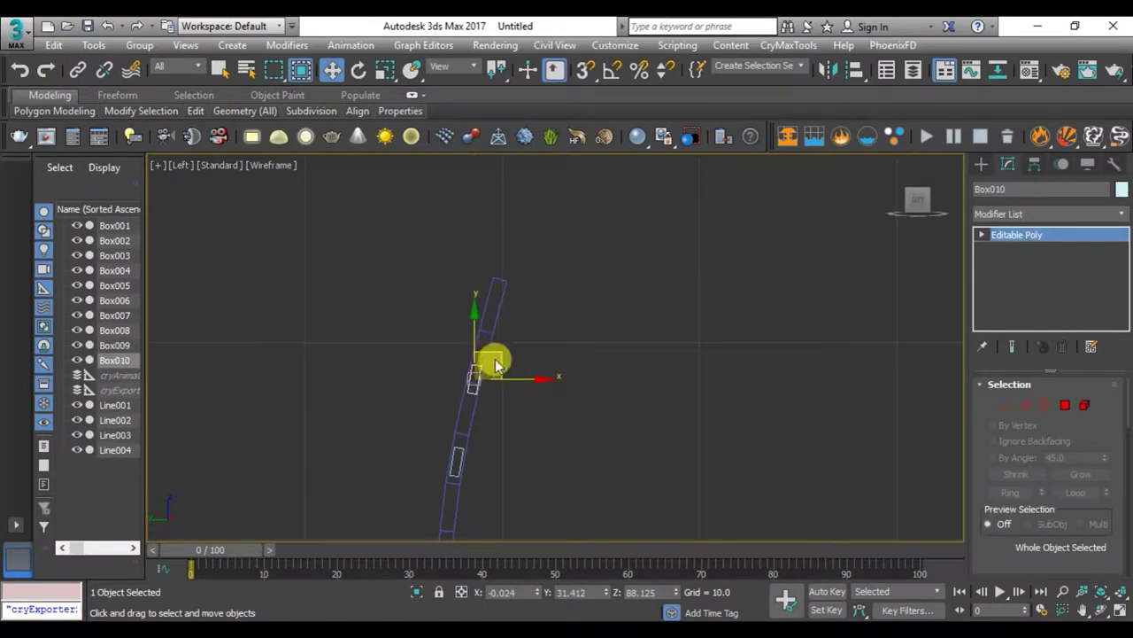
scroll(493, 376, "up", 3)
key("e")
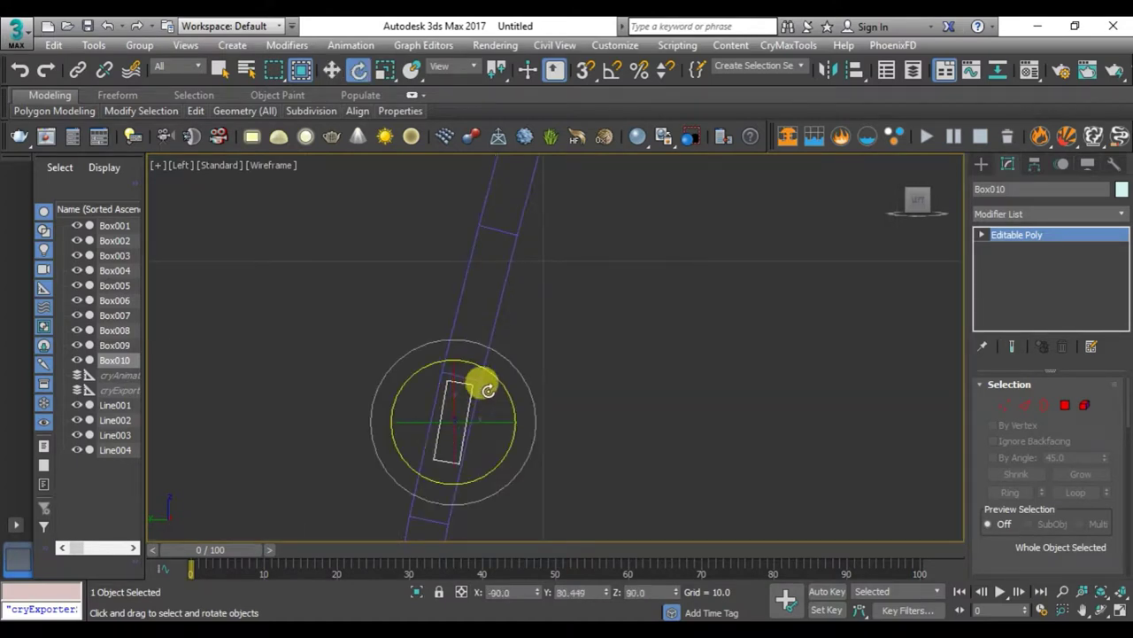
key("w")
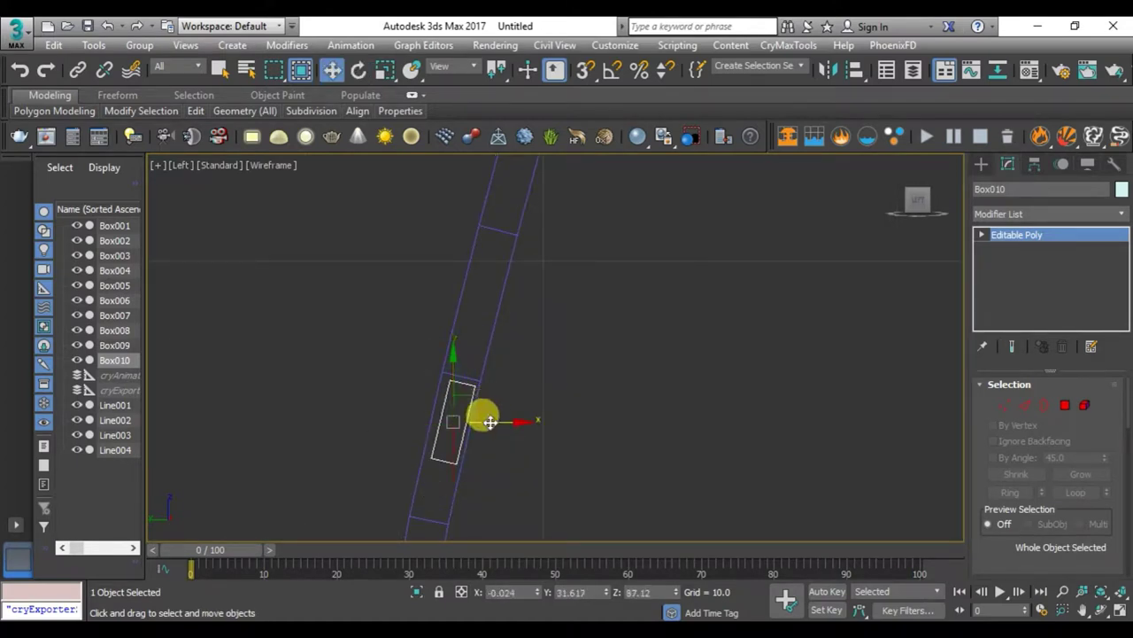
key("e")
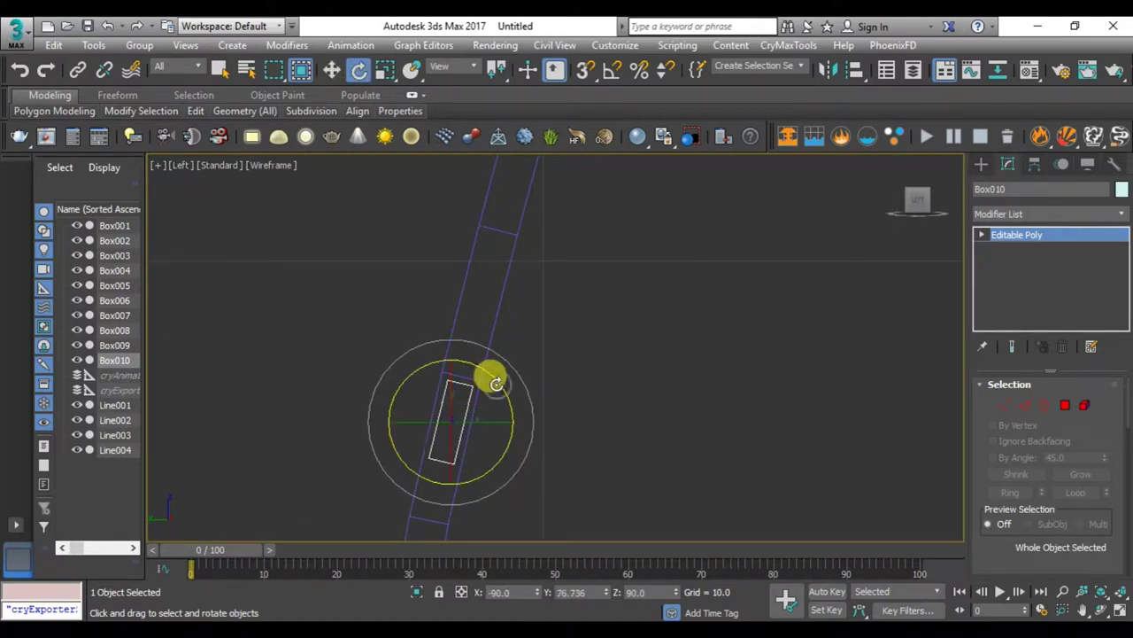
key("w")
- Clone Box010 further up the backrest as Box011
left_click_drag(468, 397, 512, 196, "shift")
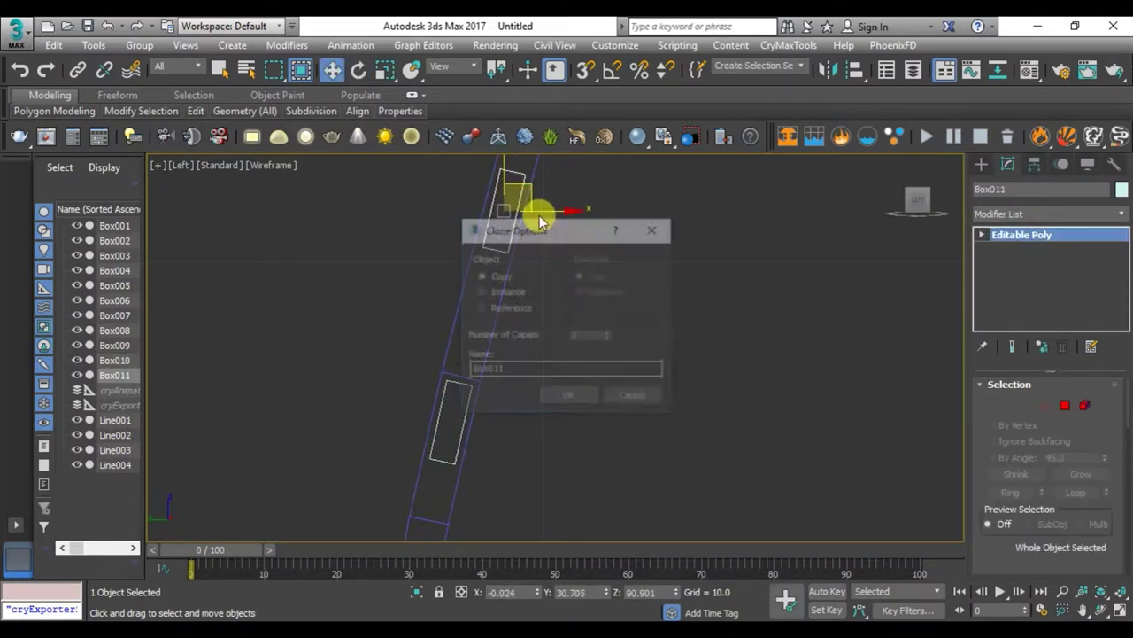
left_click(567, 397)
scroll(536, 346, "down", 3)
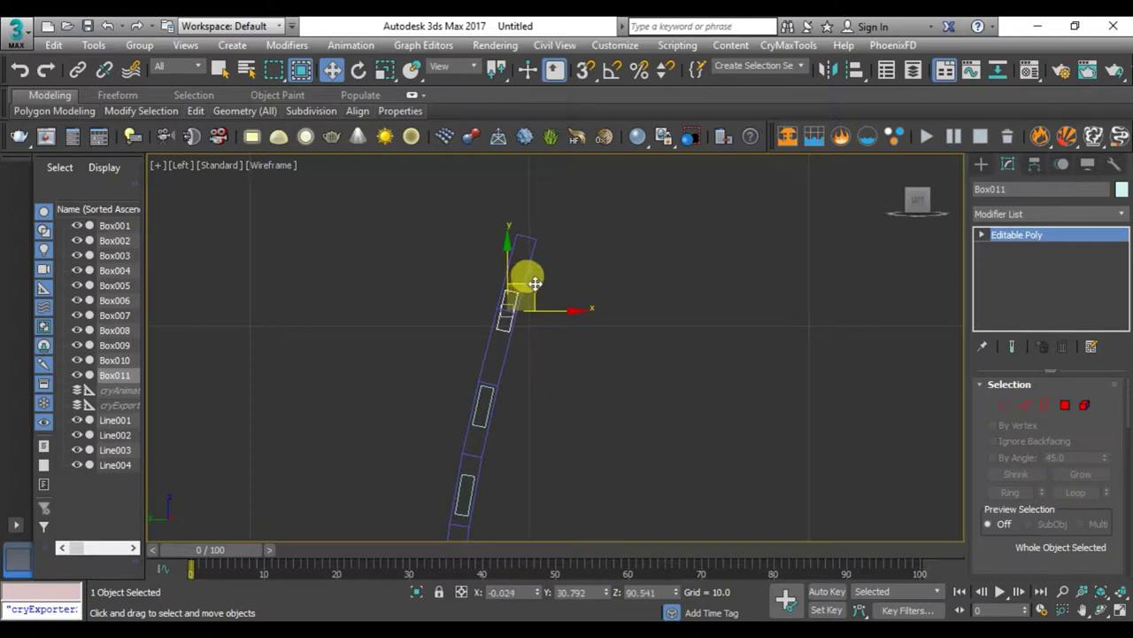
scroll(522, 292, "up", 4)
- Clear the selection, then select a seat slat from an angled Perspective view and return to the side view
key("e")
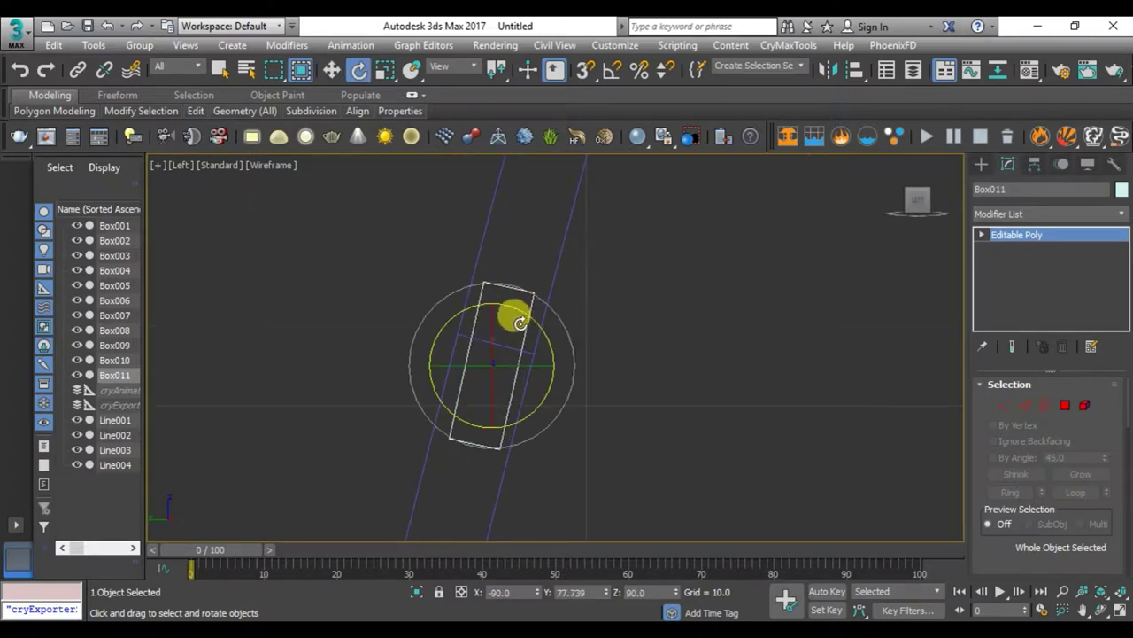
left_click(643, 430)
scroll(643, 430, "down", 4)
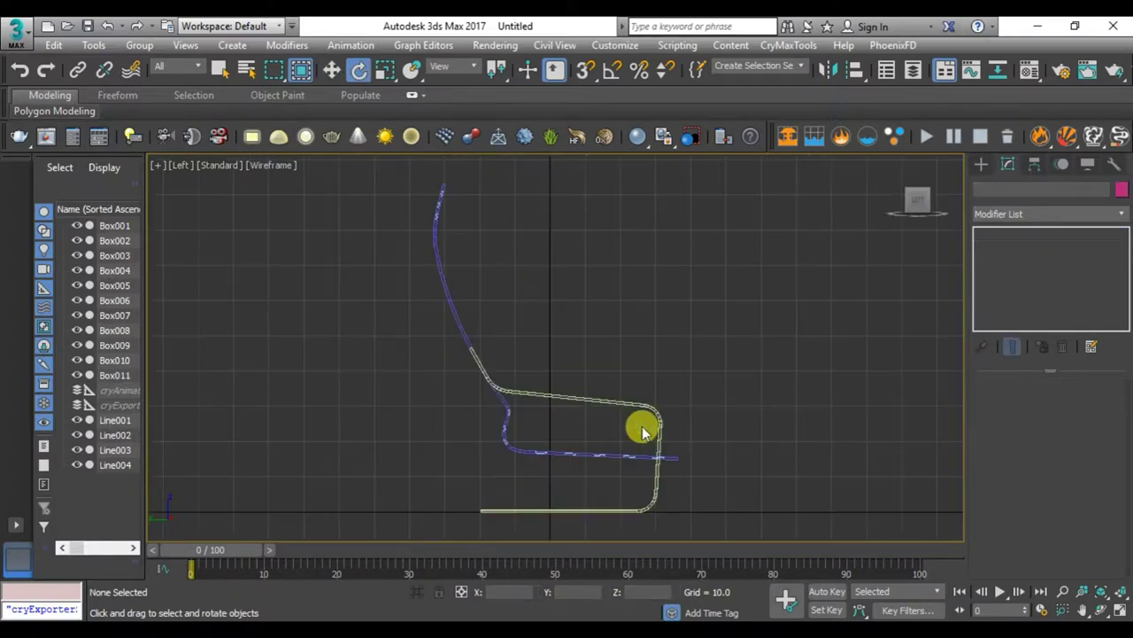
key("alt+w")
left_click(643, 430)
key("alt+w")
scroll(655, 456, "down", 5)
mouse_move(625, 410)
middle_mouse_down("alt")
mouse_move(587, 458)
mouse_move(587, 404)
middle_mouse_up("alt")
left_click(599, 400)
key("alt+w")
key("alt+w")
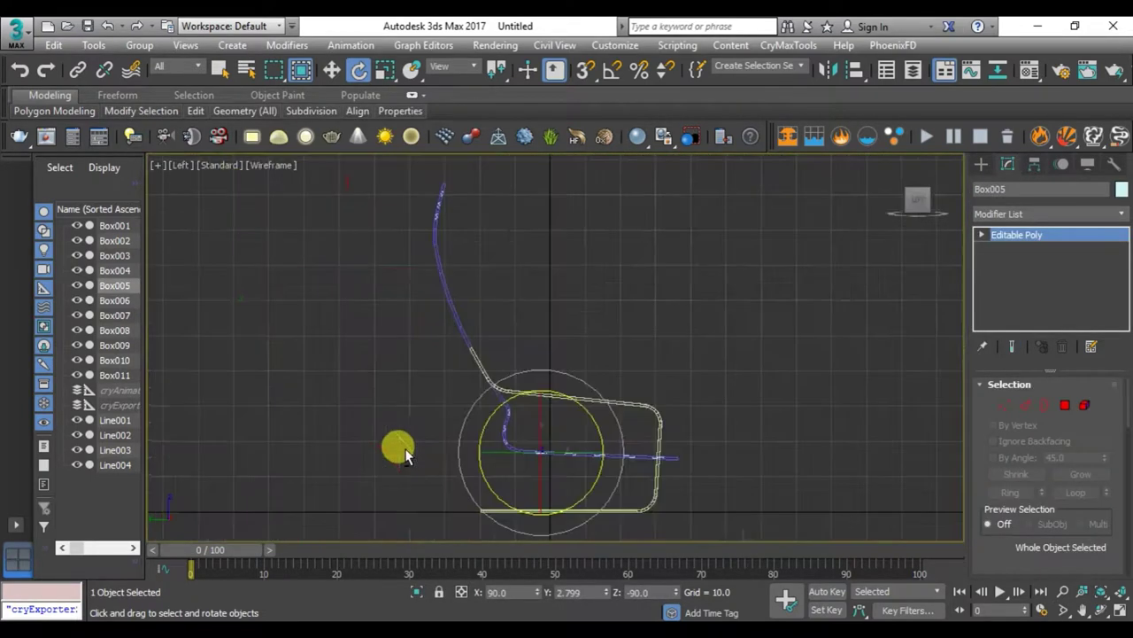
scroll(504, 399, "up", 5)
- Clone the seat slat up toward the backrest bend as Box012, tilted to the diagonal rail
key("w")
left_click_drag(615, 494, 478, 312, "shift")
left_click(567, 394)
scroll(475, 354, "up", 3)
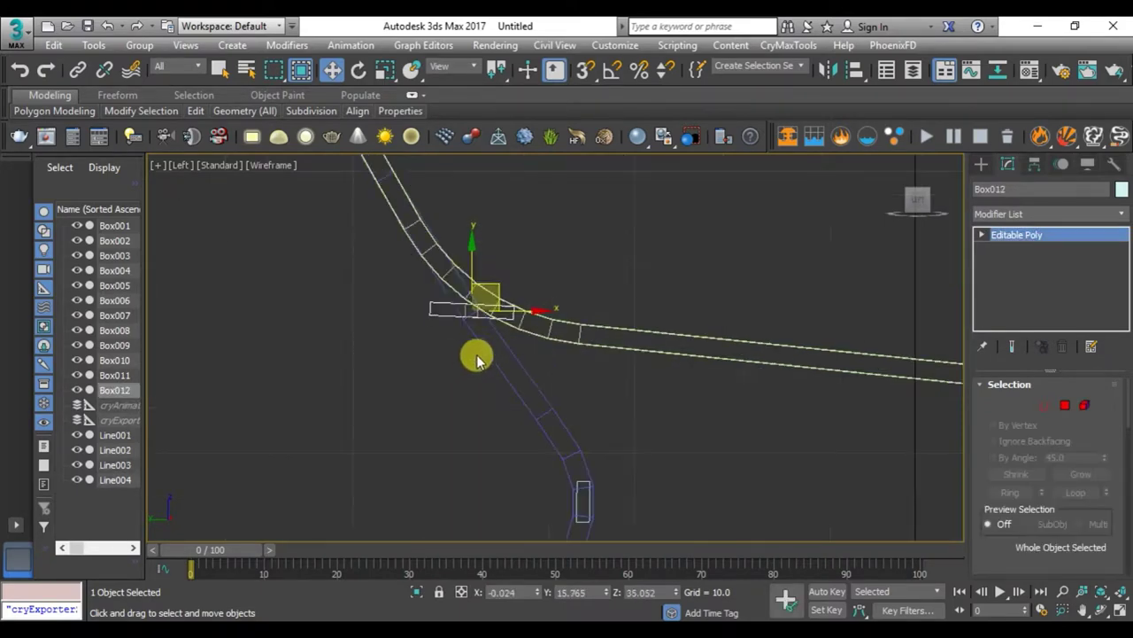
scroll(465, 295, "up", 2)
scroll(518, 313, "up", 3)
key("e")
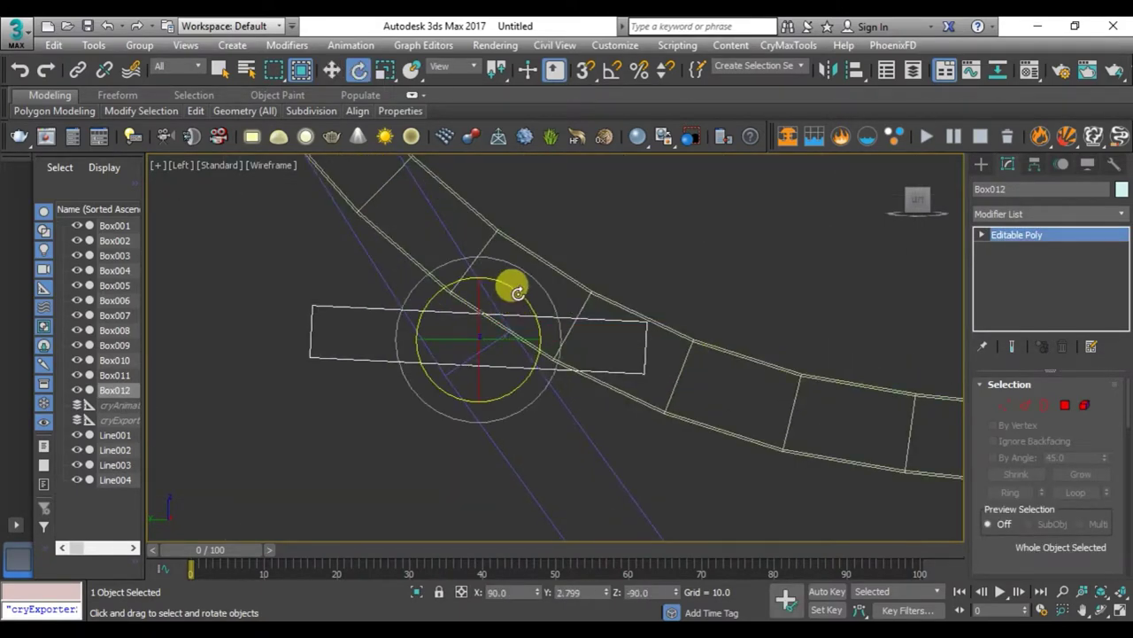
left_click_drag(517, 292, 543, 380)
key("w")
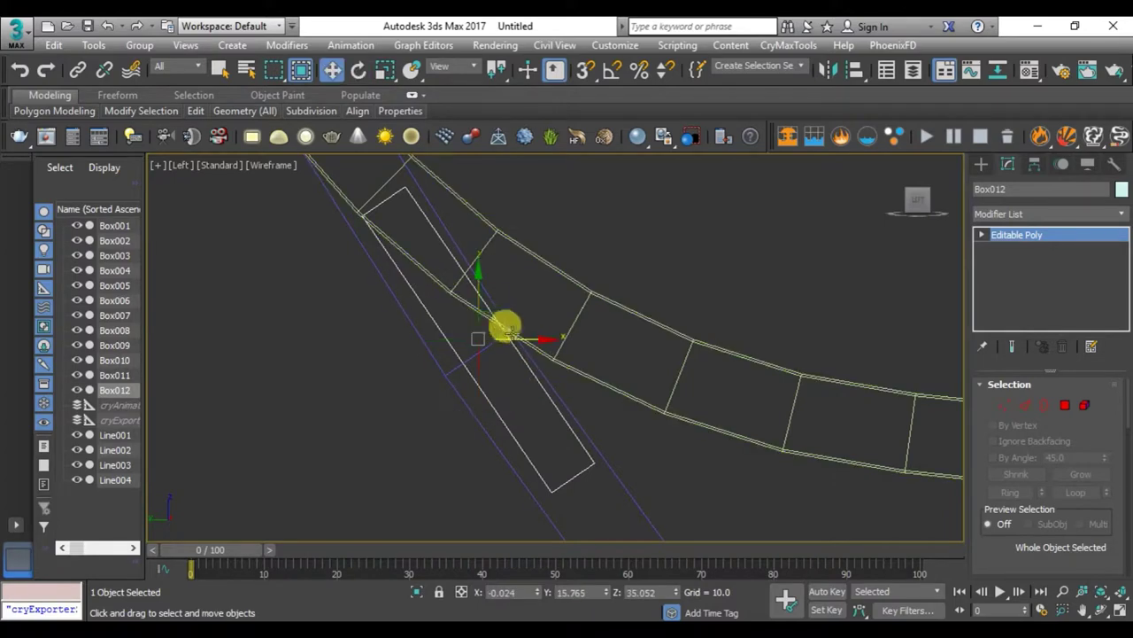
scroll(498, 329, "down", 3)
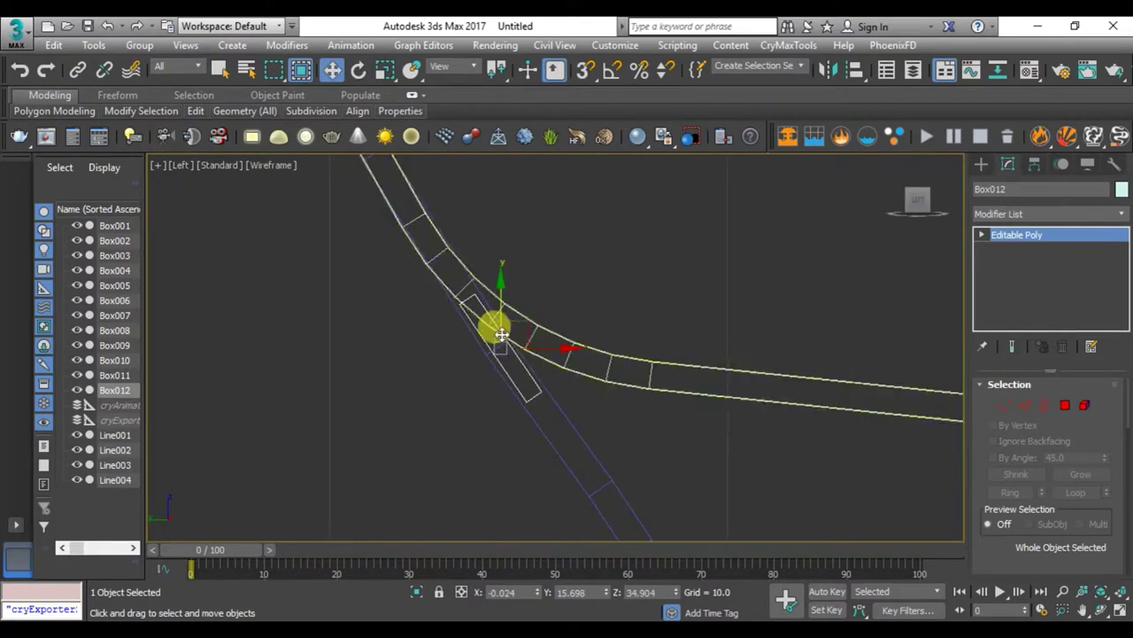
scroll(505, 363, "down", 3)
middle_click_drag(509, 387, 574, 499)
- Clone Box012 up the sloped rail as Box013, tilt it, and drag another copy higher
left_click_drag(572, 481, 492, 352, "shift")
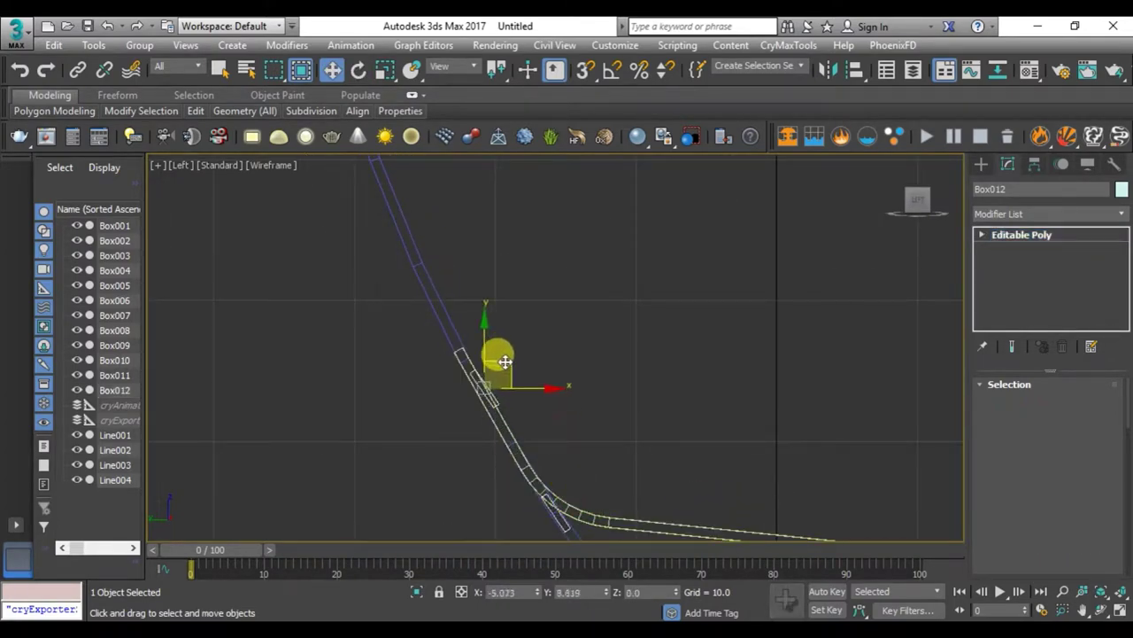
left_click(579, 397)
scroll(465, 372, "up", 4)
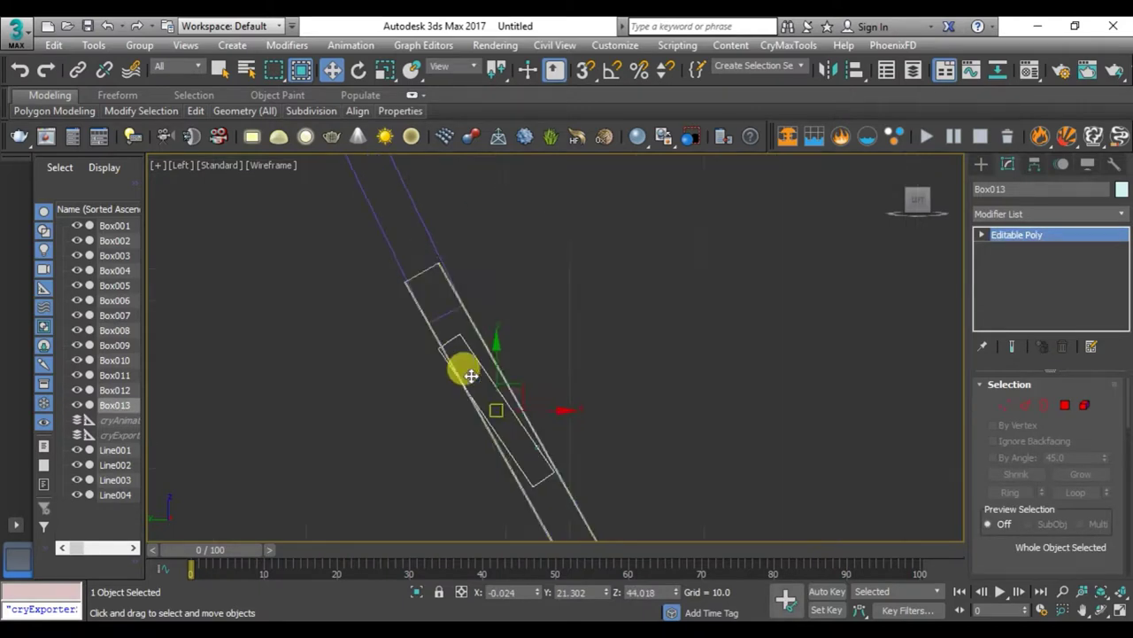
key("e")
left_click_drag(533, 359, 526, 382)
key("w")
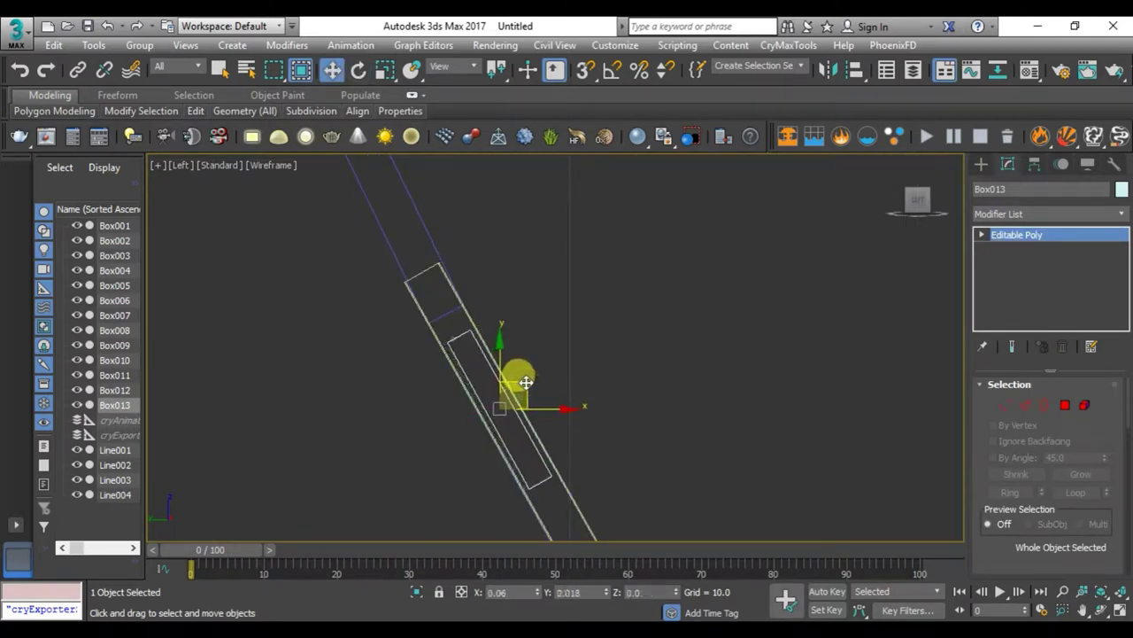
scroll(526, 381, "down", 4)
scroll(536, 369, "down", 3)
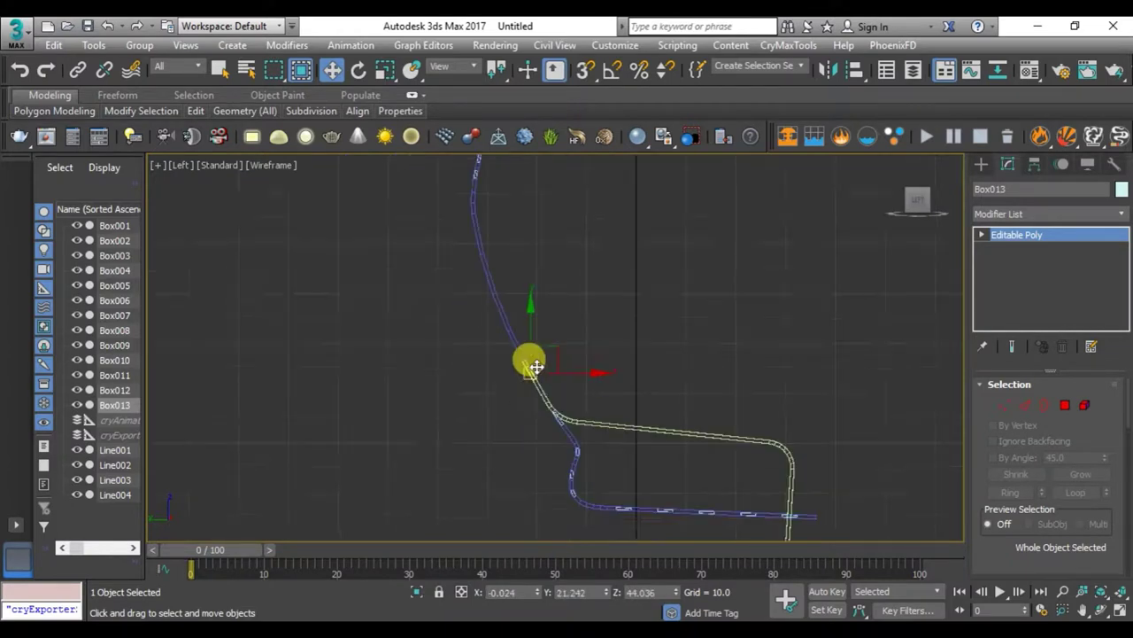
left_click_drag(566, 387, 528, 318)
- Create Box014, then tilt and position Box014 and Box015 along the backrest curve
left_click(569, 396)
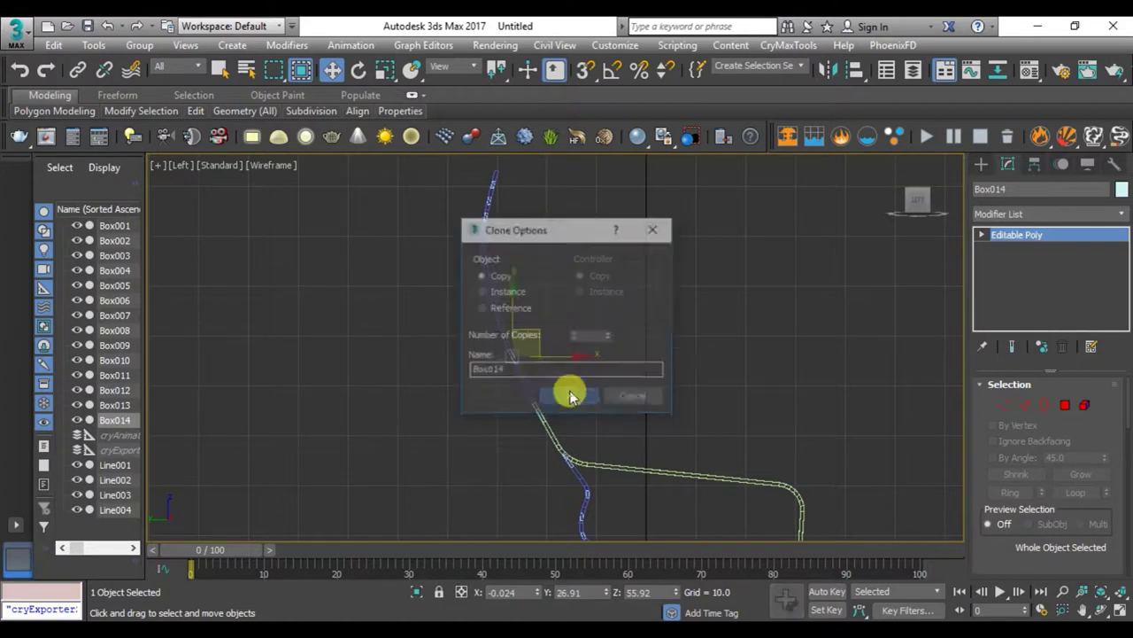
scroll(499, 329, "up", 3)
scroll(505, 336, "up", 2)
scroll(519, 382, "down", 2)
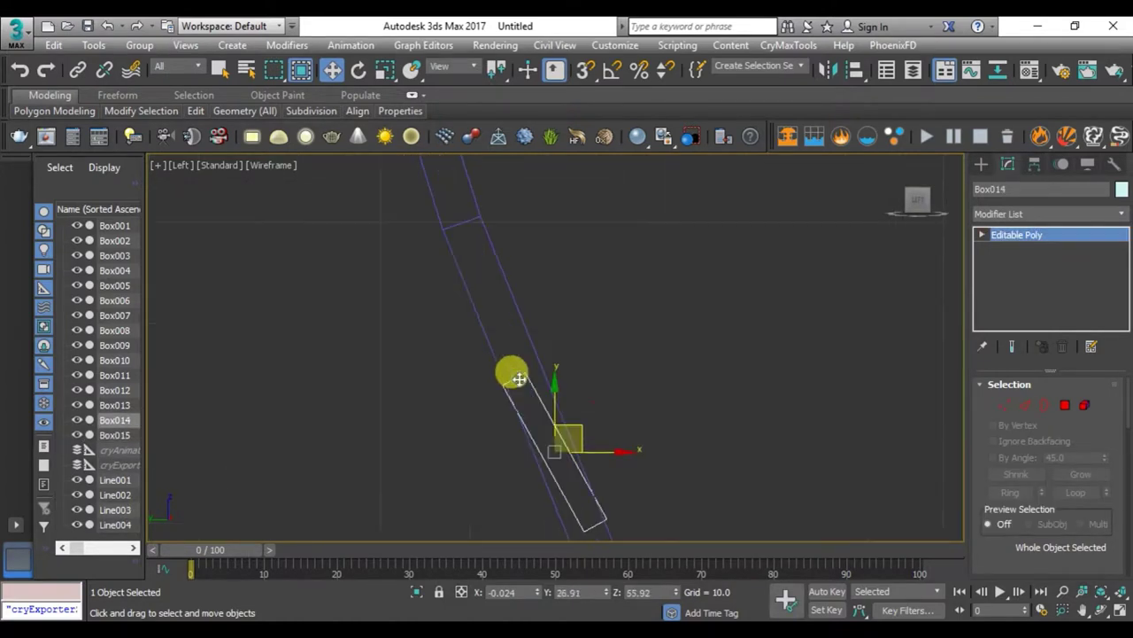
left_click(517, 304)
key("e")
mouse_move(561, 295)
left_mouse_down()
mouse_move(575, 299)
mouse_move(493, 350)
mouse_move(537, 271)
mouse_move(568, 265)
mouse_move(565, 299)
left_mouse_up()
key("w")
left_click(474, 348)
key("e")
key("w")
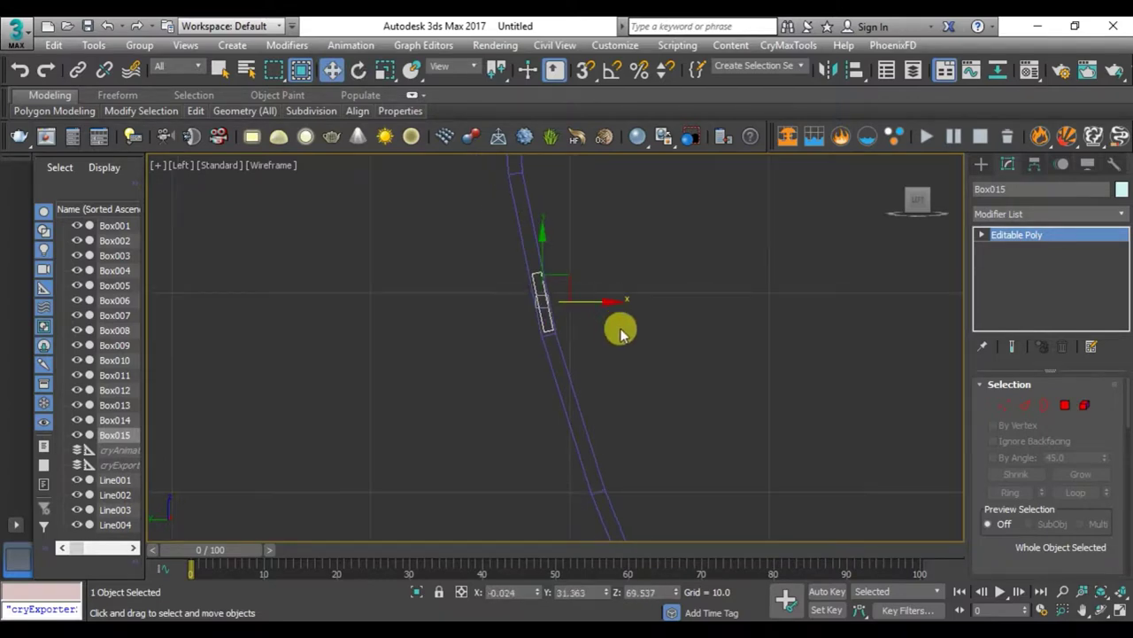
- Orbit around the chair in a maximized Perspective view, with edged faces off, to inspect the back
key("alt+w")
left_click(678, 450)
key("alt+w")
mouse_move(682, 333)
middle_mouse_down("alt")
mouse_move(607, 316)
mouse_move(607, 354)
mouse_move(651, 403)
middle_mouse_up("alt")
mouse_move(675, 422)
middle_mouse_down("alt")
mouse_move(644, 430)
mouse_move(577, 416)
mouse_move(620, 417)
mouse_move(607, 417)
mouse_move(640, 435)
mouse_move(815, 430)
mouse_move(764, 463)
mouse_move(671, 384)
mouse_move(773, 380)
mouse_move(633, 435)
mouse_move(557, 417)
middle_mouse_up("alt")
key("F4")
mouse_move(604, 372)
middle_mouse_down("alt")
mouse_move(488, 337)
mouse_move(623, 304)
mouse_move(657, 345)
mouse_move(677, 335)
mouse_move(665, 315)
middle_mouse_up("alt")
mouse_move(467, 228)
middle_mouse_down("alt")
mouse_move(470, 319)
mouse_move(451, 325)
mouse_move(461, 339)
mouse_move(483, 333)
middle_mouse_up("alt")
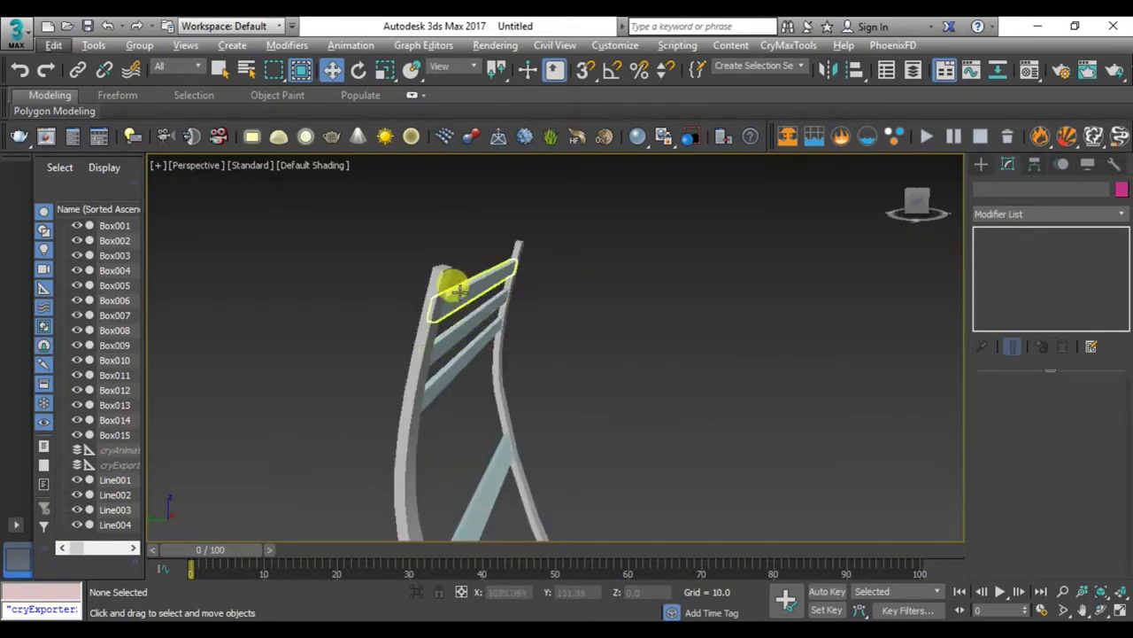
- Frame the chair in the Left and Top views, then maximize the Left view and zoom in
scroll(456, 284, "up", 2)
scroll(442, 290, "down", 2)
key("alt+w")
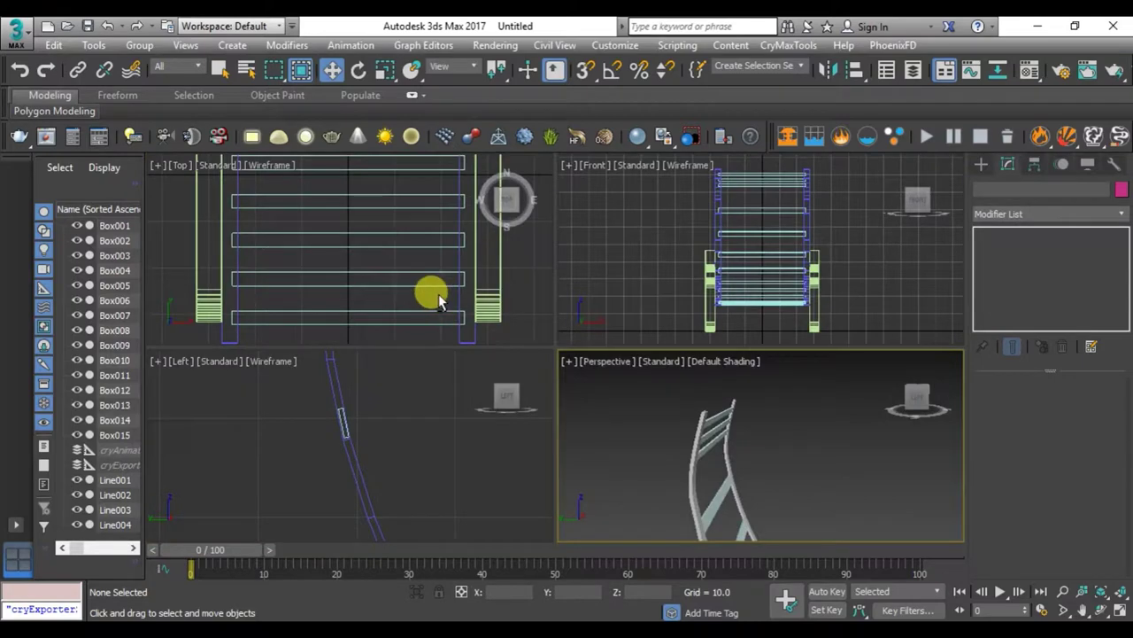
left_click(422, 431)
key("z")
left_click(455, 286)
key("z")
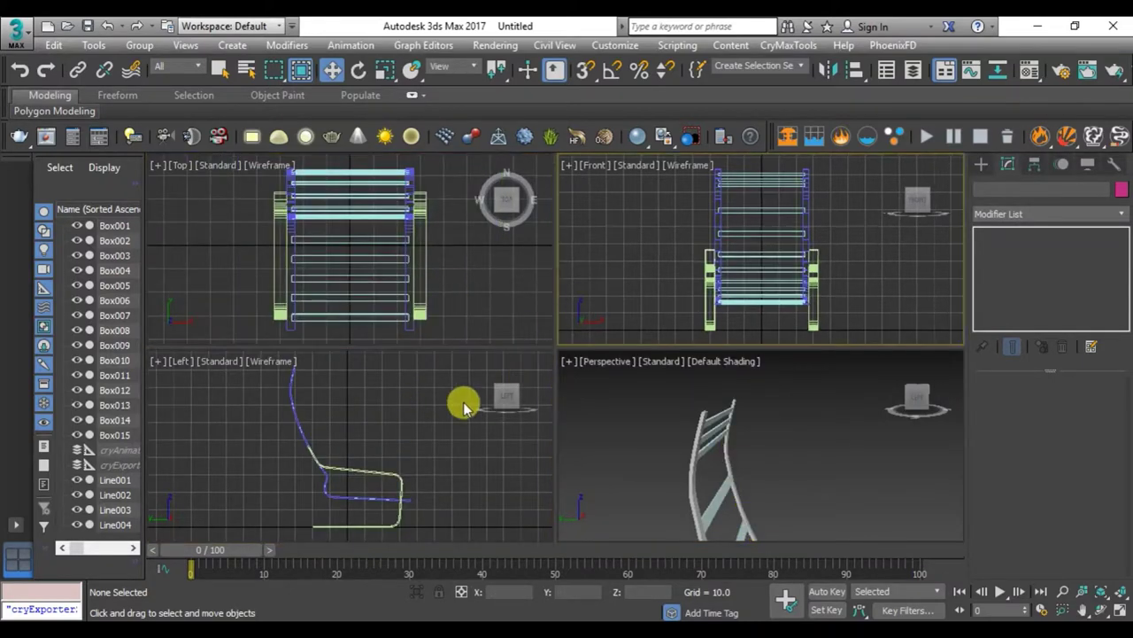
left_click(458, 411)
key("alt+w")
scroll(467, 261, "up", 3)
scroll(448, 345, "up", 3)
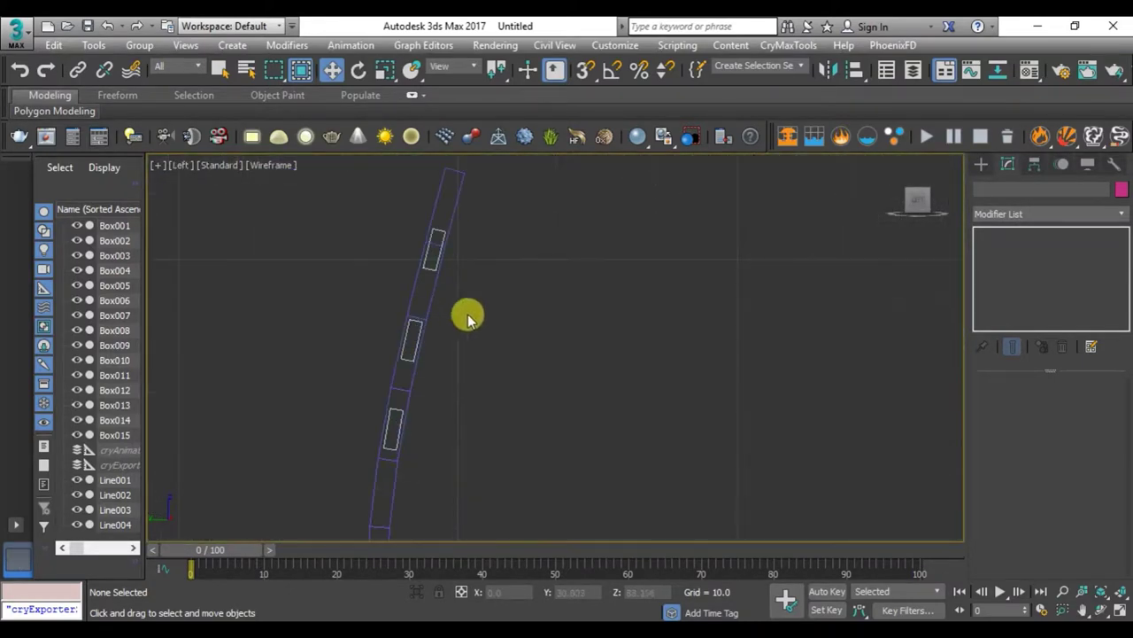
scroll(559, 316, "up", 3)
- Draw a new Box beside the backrest top in the Left view
left_click(981, 164)
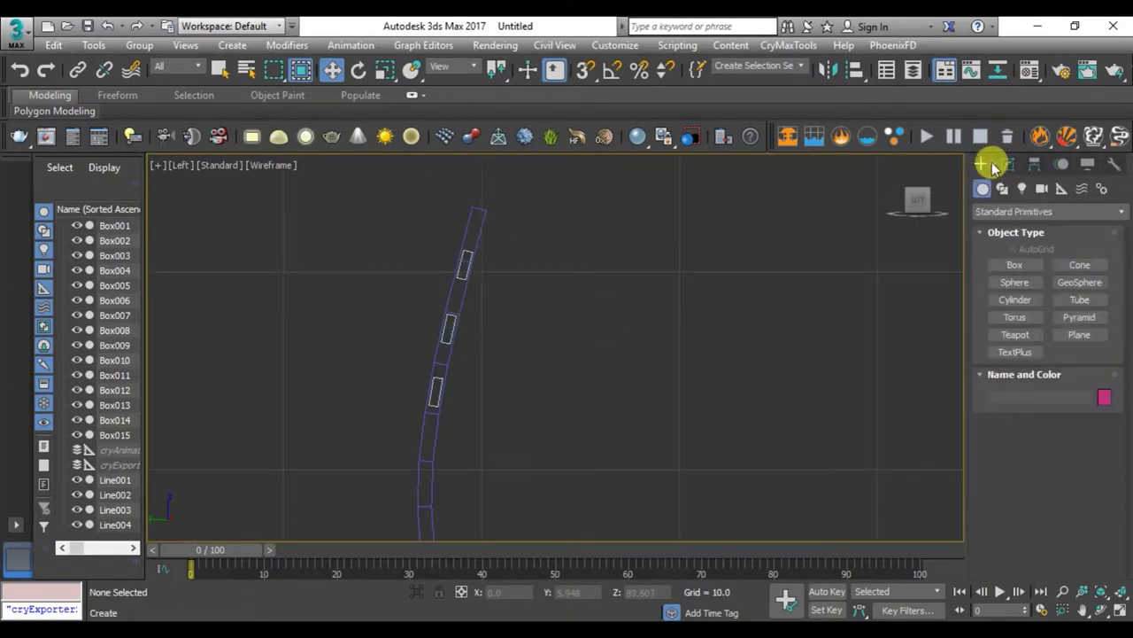
left_click(1015, 263)
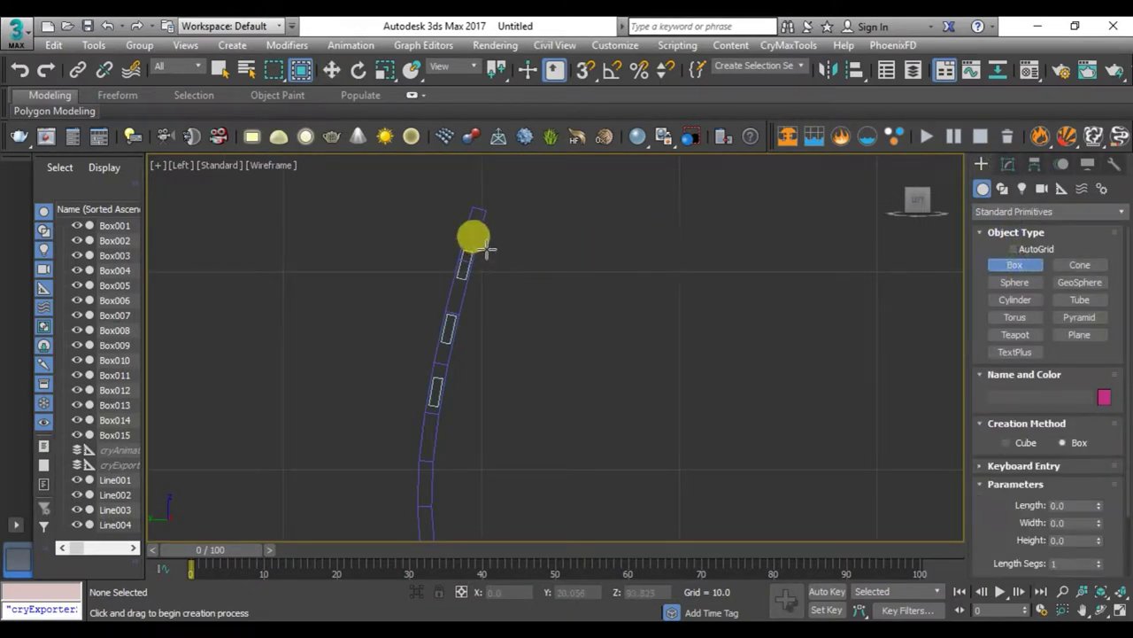
mouse_move(485, 249)
left_mouse_down()
mouse_move(523, 450)
mouse_move(609, 478)
left_mouse_up()
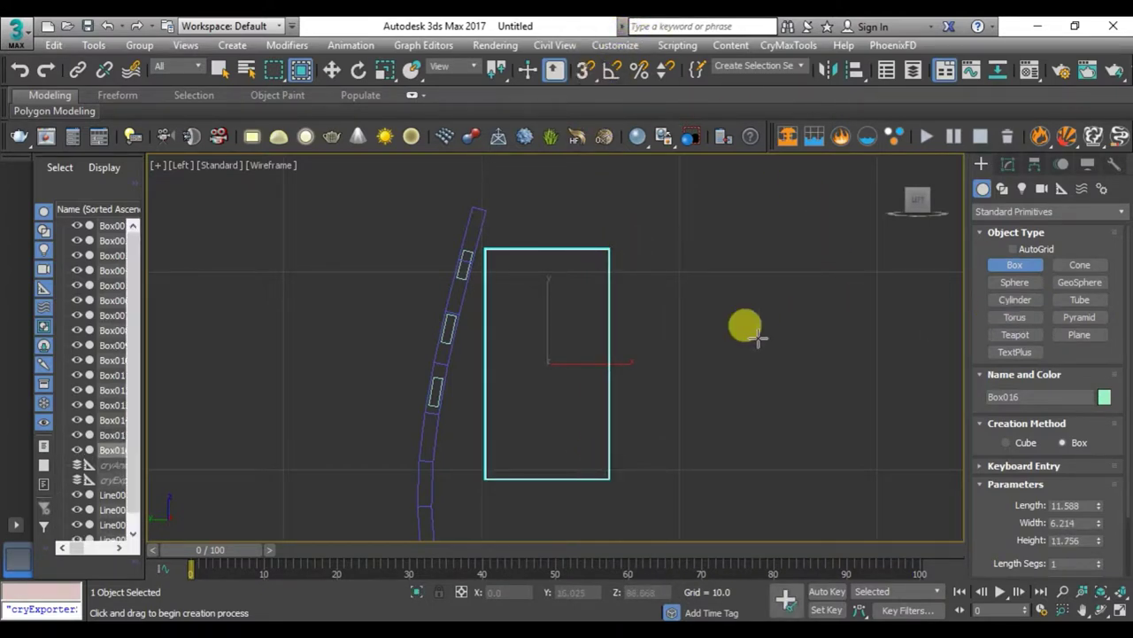
right_click(753, 331)
- Slide the box to the backrest top and stretch it across the chair back
left_click(1008, 165)
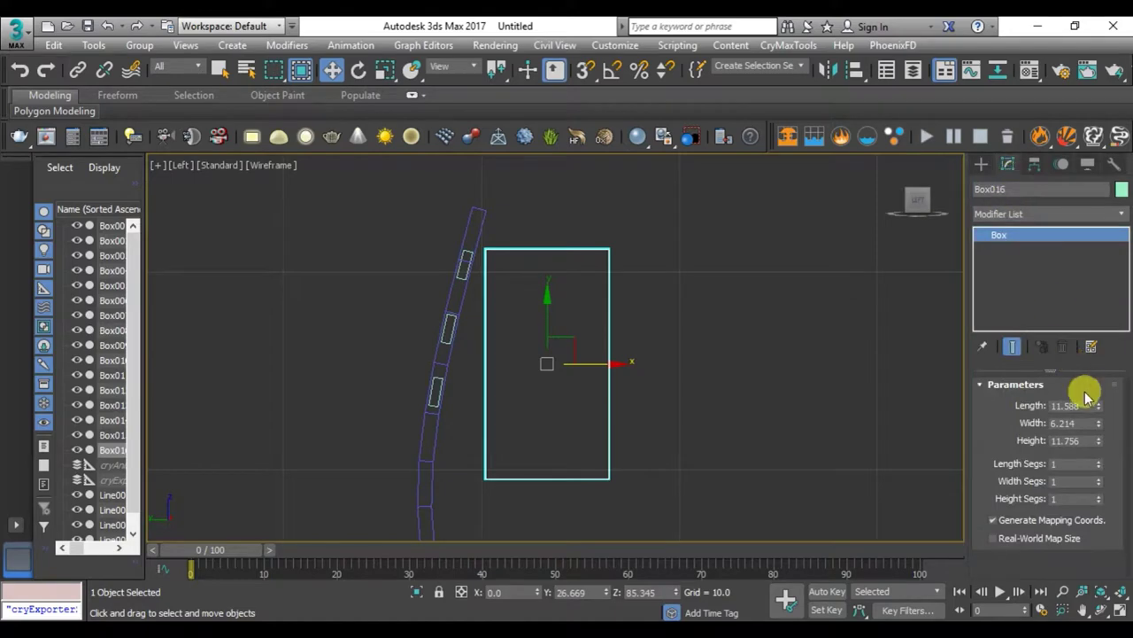
key("alt+w")
right_click(832, 446)
key("alt+w")
mouse_move(662, 438)
middle_mouse_down("alt")
mouse_move(572, 473)
mouse_move(565, 454)
middle_mouse_up("alt")
left_click_drag(581, 332, 830, 333)
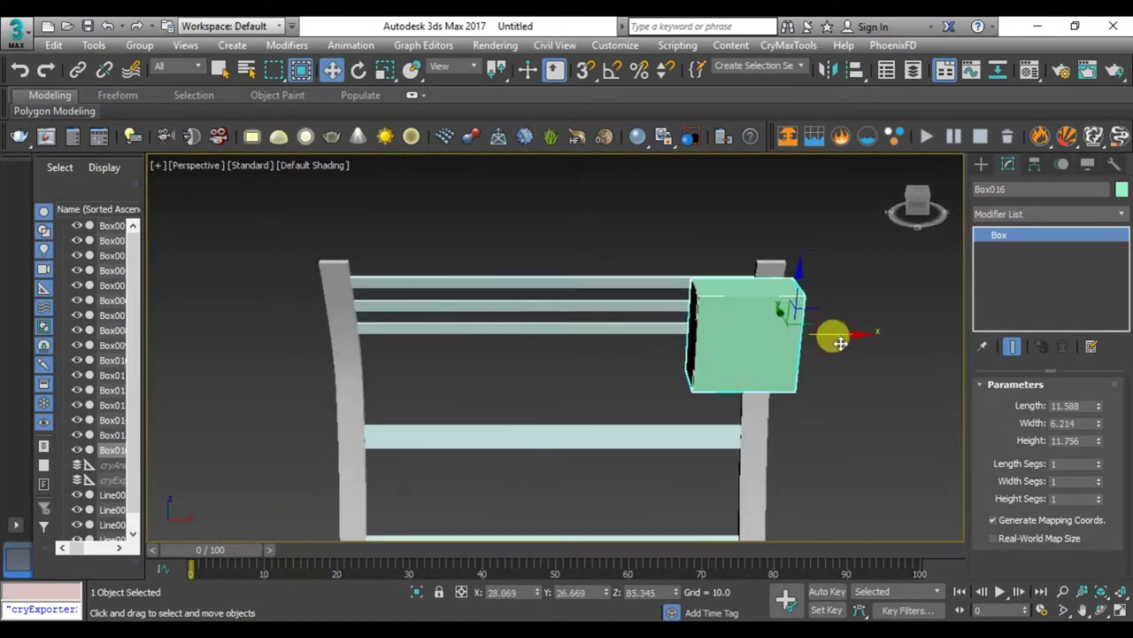
mouse_move(829, 333)
middle_mouse_down("alt")
mouse_move(726, 370)
mouse_move(565, 361)
mouse_move(842, 334)
mouse_move(939, 382)
middle_mouse_up("alt")
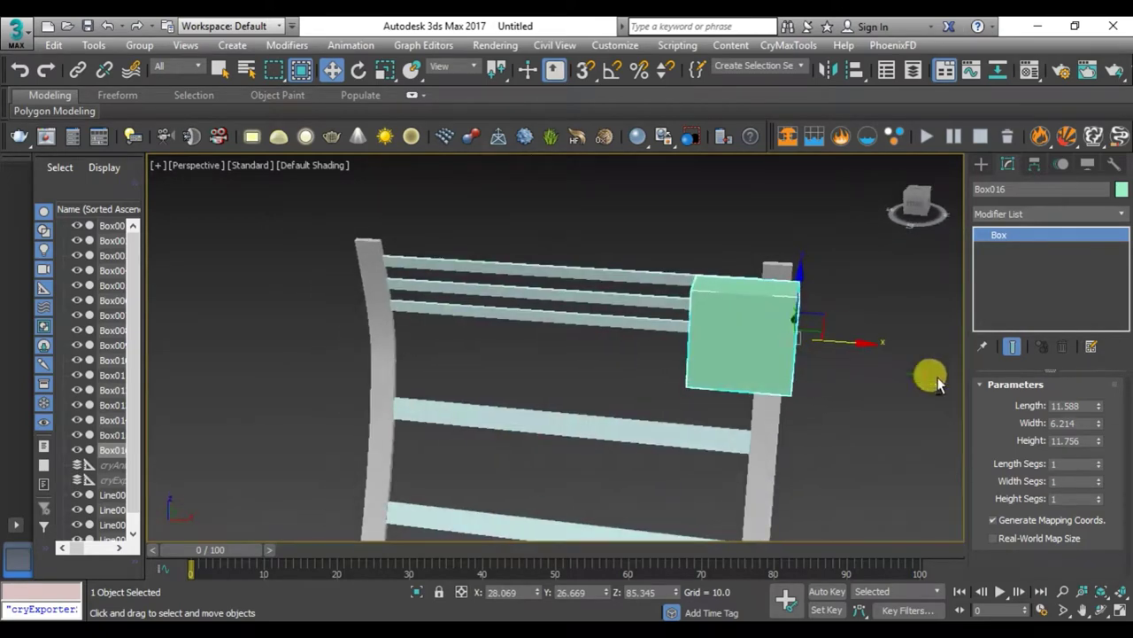
mouse_move(1102, 440)
left_mouse_down()
mouse_move(1083, 375)
mouse_move(1057, 132)
left_mouse_up()
mouse_move(652, 325)
middle_mouse_down("alt")
mouse_move(683, 334)
mouse_move(700, 372)
middle_mouse_up("alt")
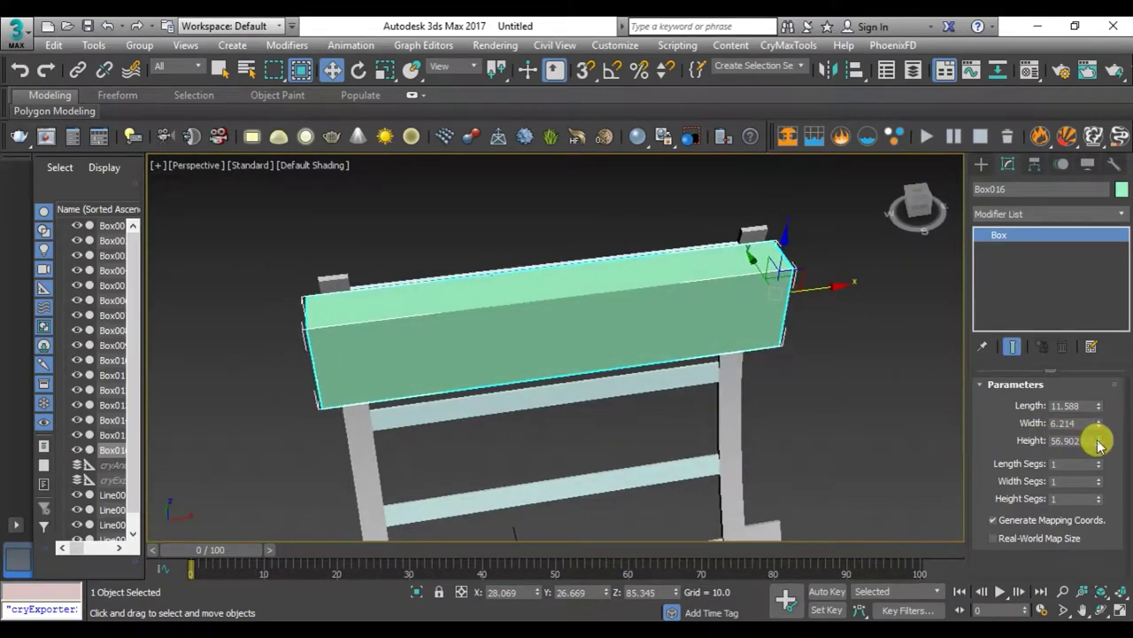
middle_click_drag(708, 329, 771, 345, "alt")
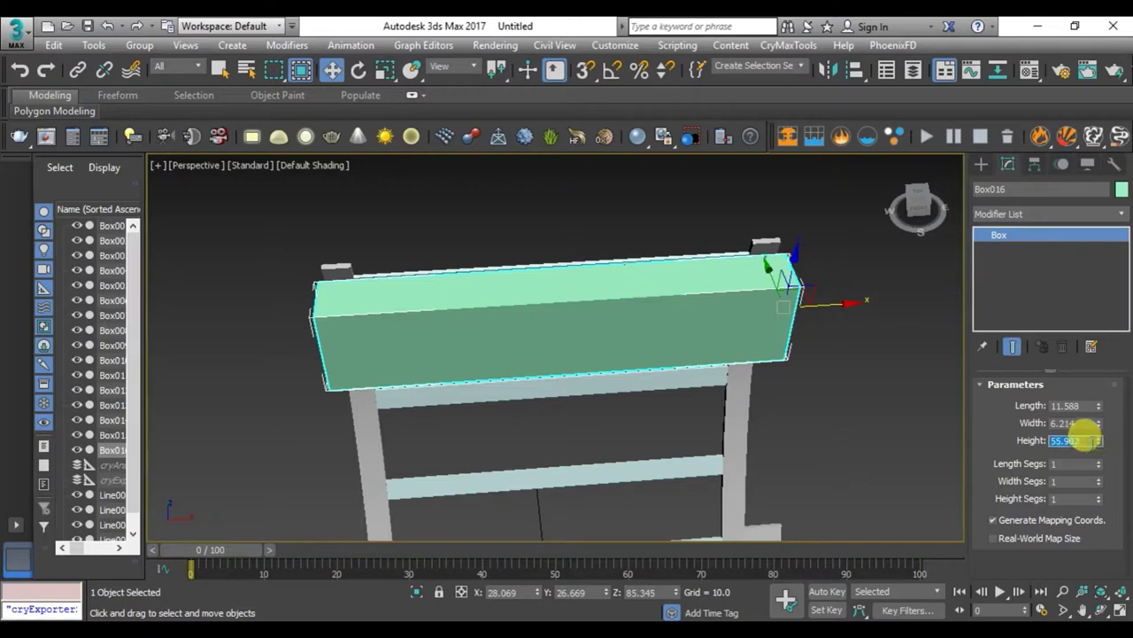
- Set the box height to 55 and line it up between the side rails in Top view
type("55")
key("Return")
key("alt+w")
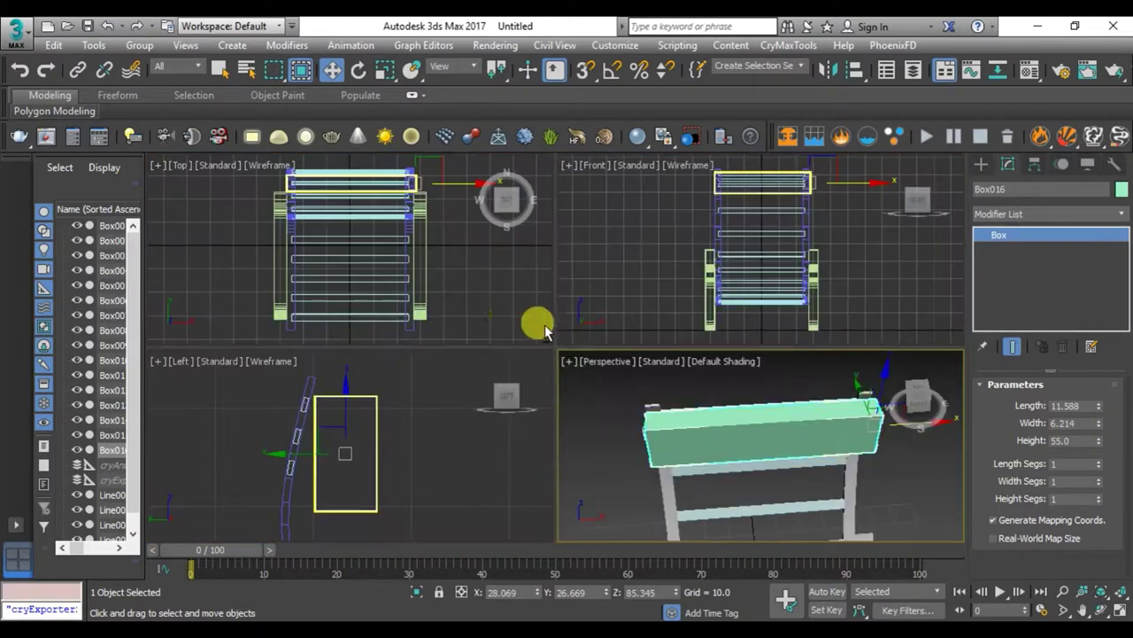
right_click(538, 321)
key("alt+w")
middle_click_drag(536, 239, 629, 309)
scroll(667, 240, "up", 5)
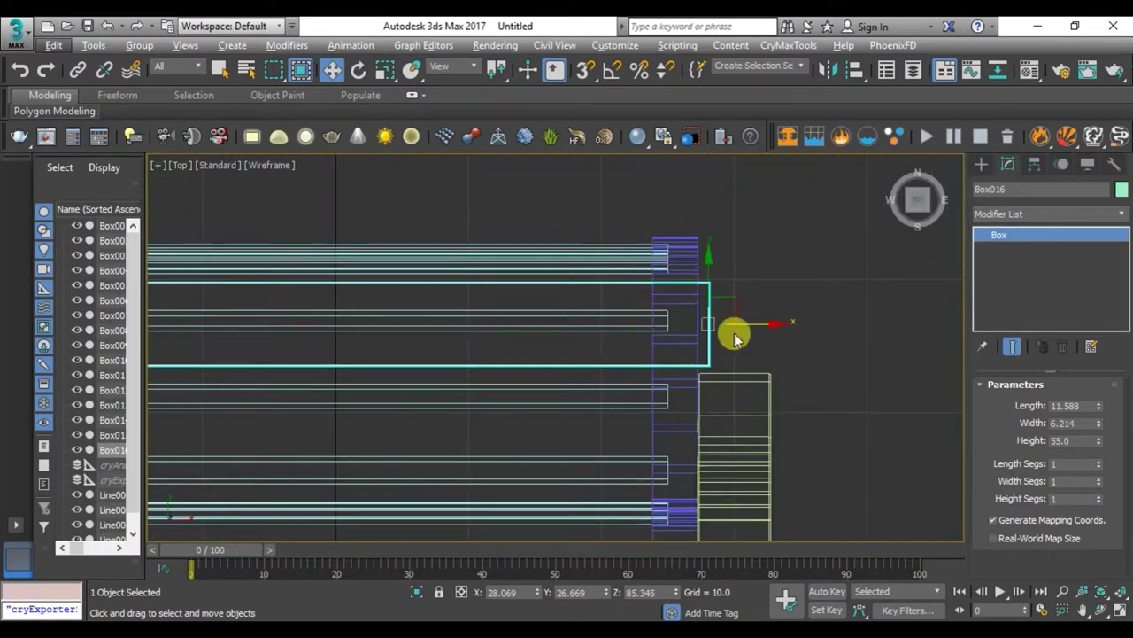
left_click_drag(750, 324, 736, 322)
key("z")
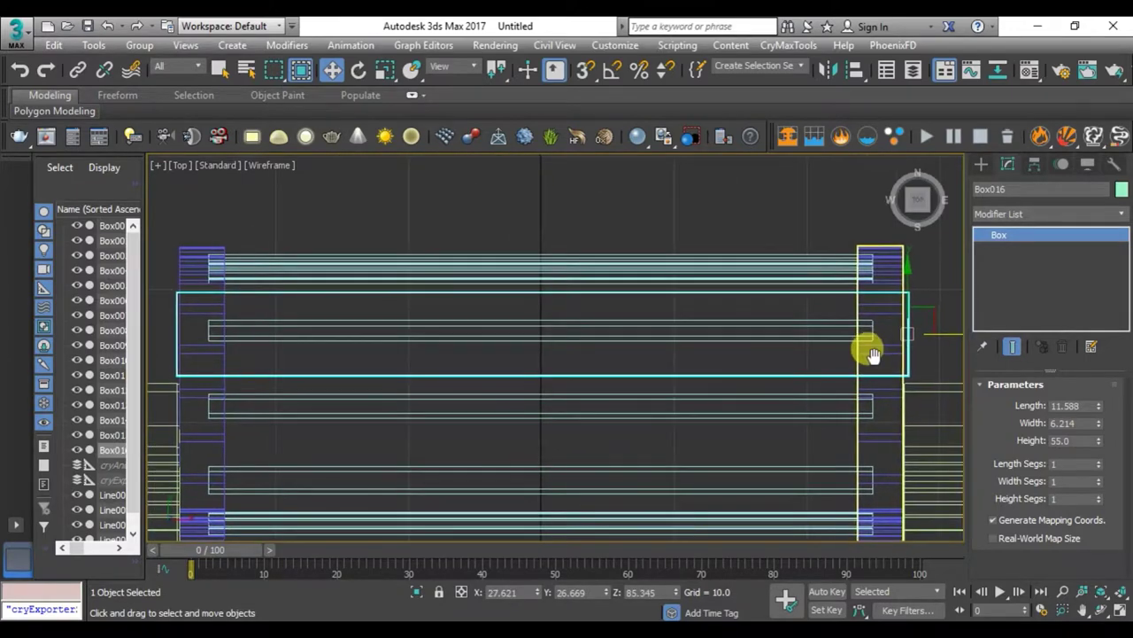
left_click_drag(945, 332, 945, 333)
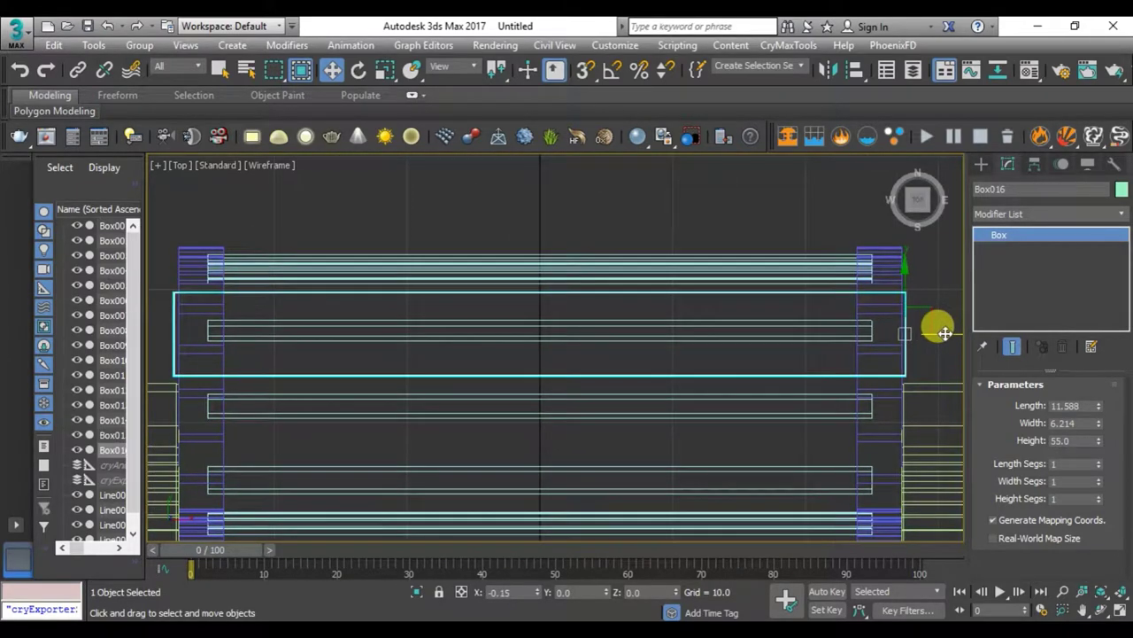
- Check the box's fit in Perspective and correct its height to 58
key("p")
mouse_move(850, 391)
middle_mouse_down("alt")
mouse_move(897, 364)
mouse_move(874, 377)
middle_mouse_up("alt")
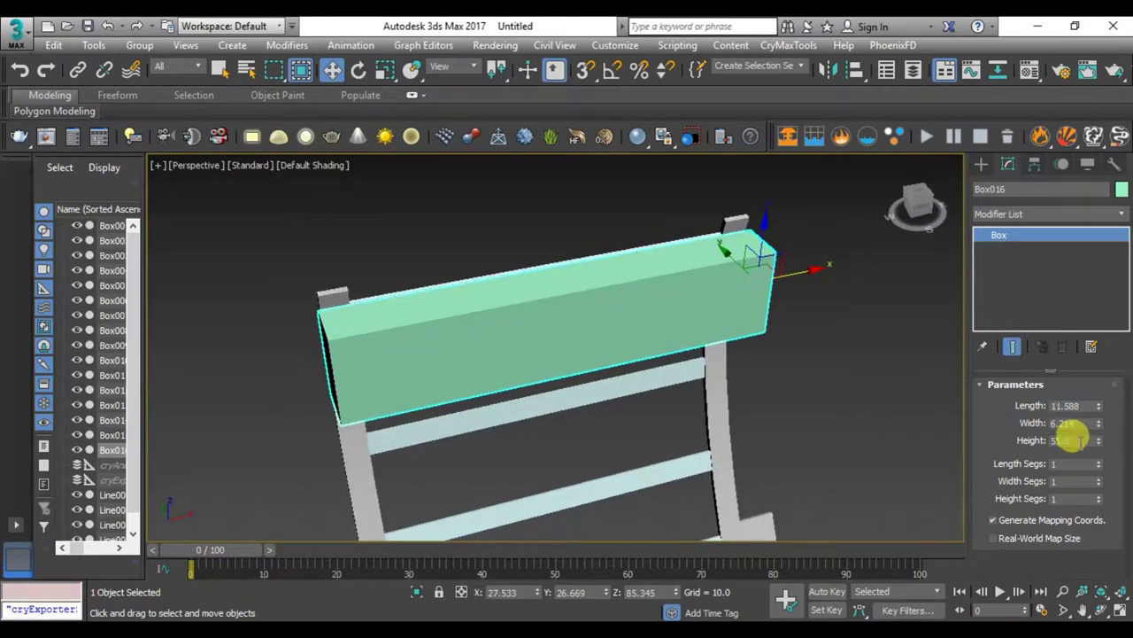
type("58")
key("Return")
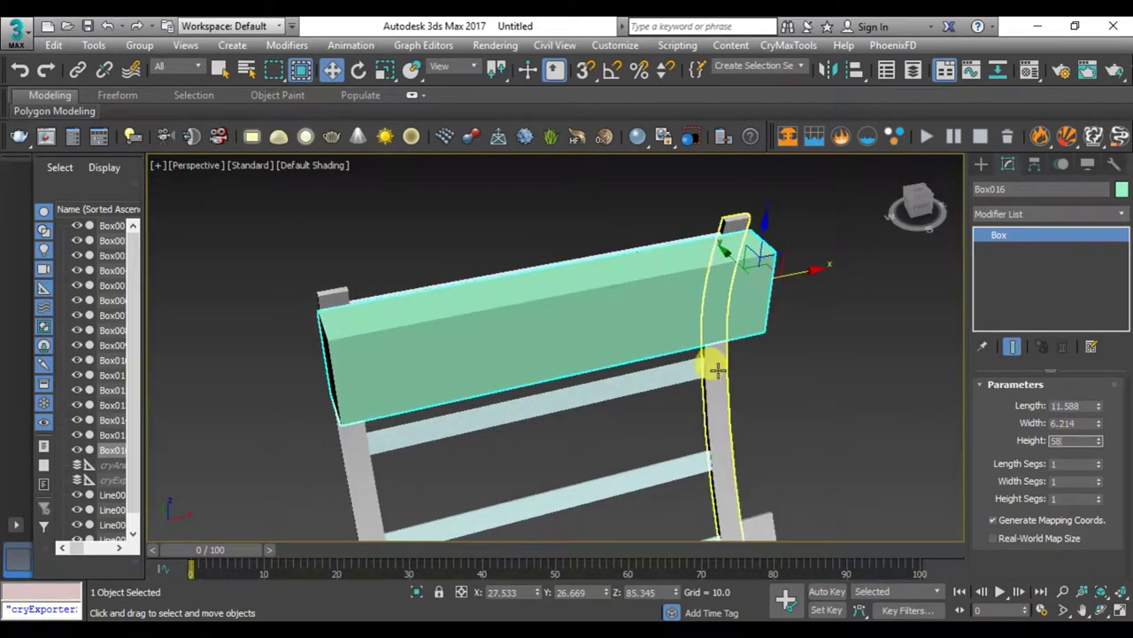
key("alt+w")
key("alt+w")
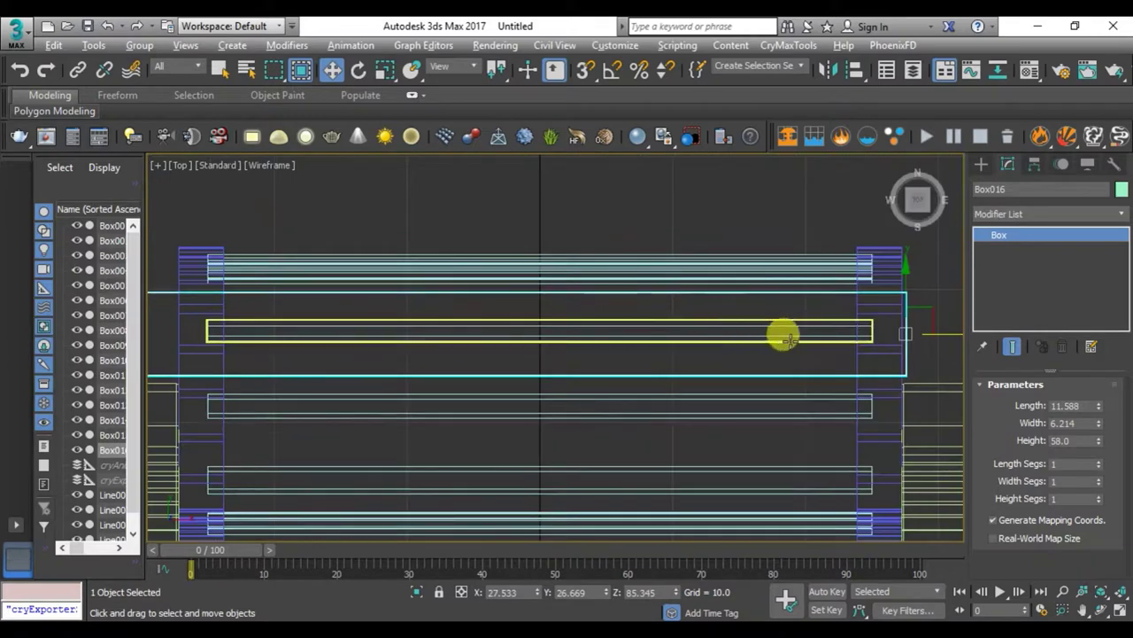
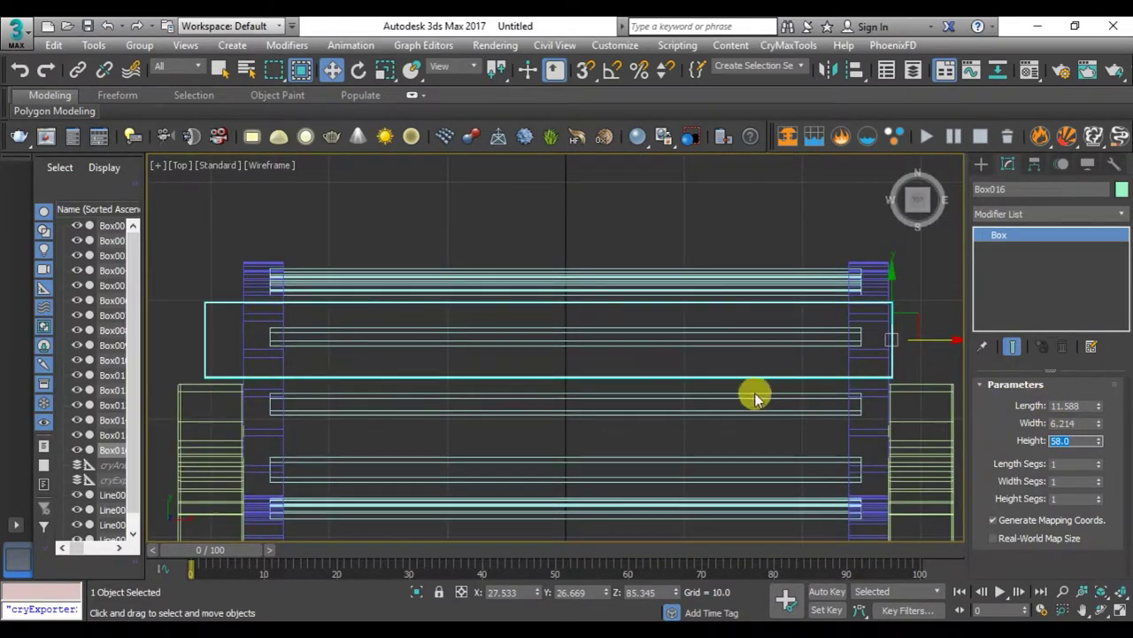
type("57")
- Nudge the headrest box back onto the top of the chair back
left_click_drag(955, 342, 950, 338)
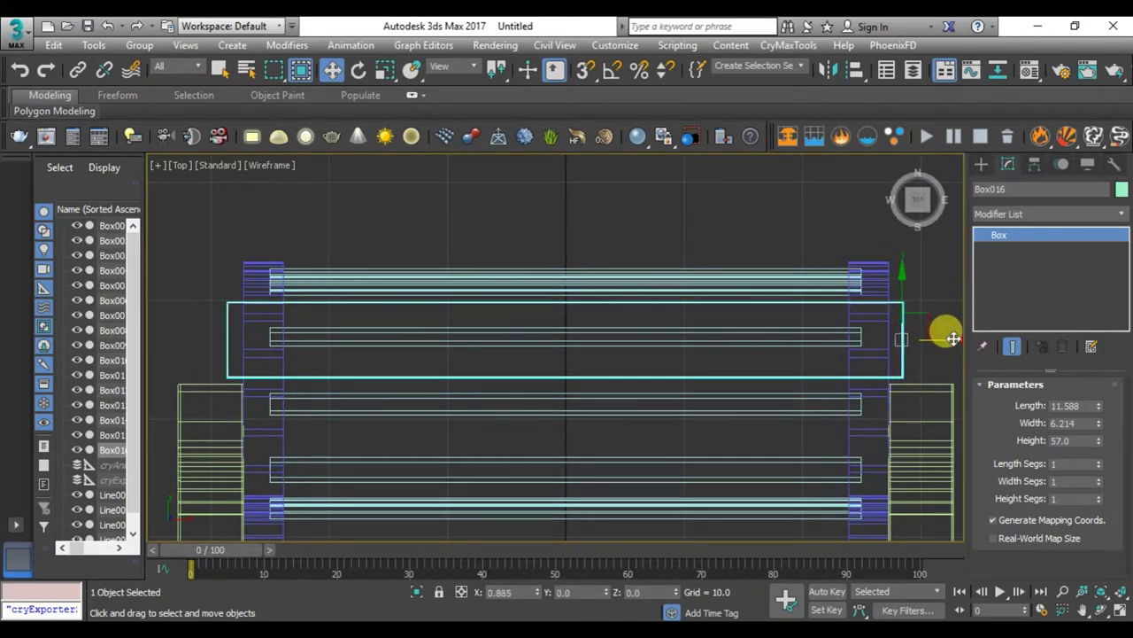
key("alt+w")
key("alt+w")
scroll(771, 380, "down", 3)
mouse_move(711, 430)
middle_mouse_down("alt")
mouse_move(673, 348)
mouse_move(648, 331)
mouse_move(676, 321)
mouse_move(638, 319)
mouse_move(669, 315)
mouse_move(638, 363)
mouse_move(715, 313)
mouse_move(705, 329)
middle_mouse_up("alt")
key("z")
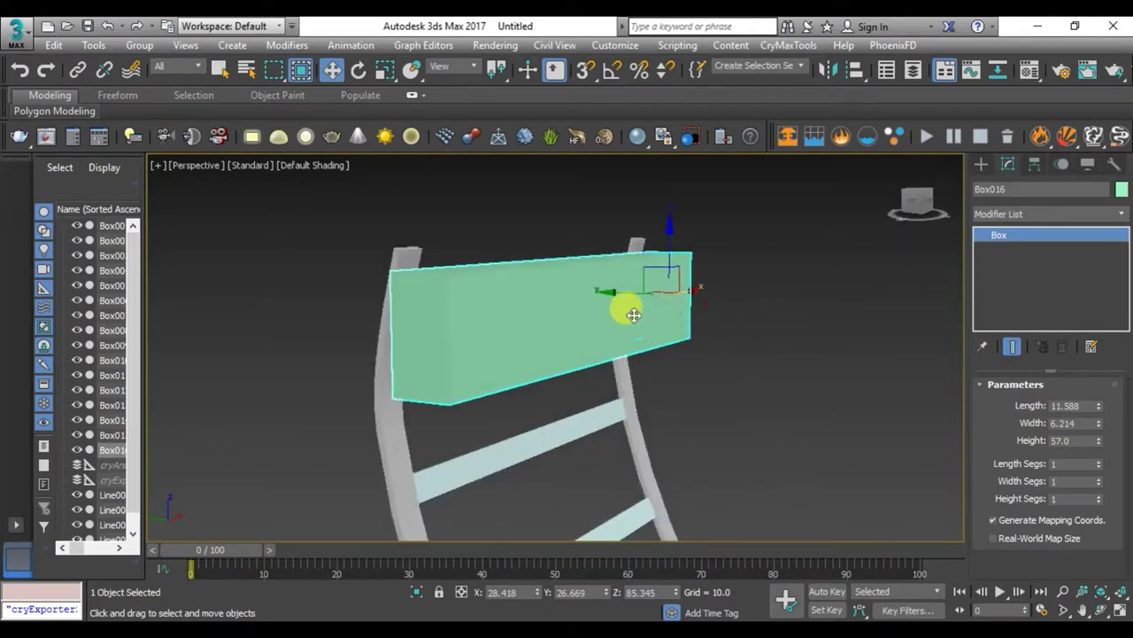
middle_click_drag(634, 314, 579, 362, "alt")
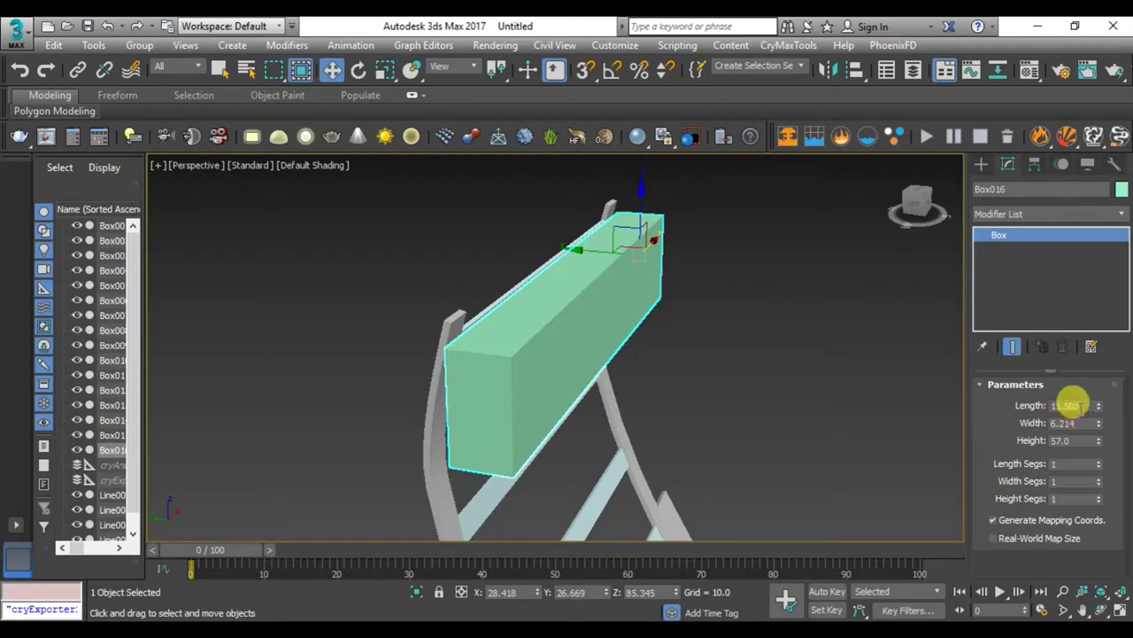
type("4.5")
mouse_move(630, 420)
middle_mouse_down("alt")
mouse_move(646, 404)
mouse_move(596, 339)
middle_mouse_up("alt")
left_click_drag(552, 275, 540, 273)
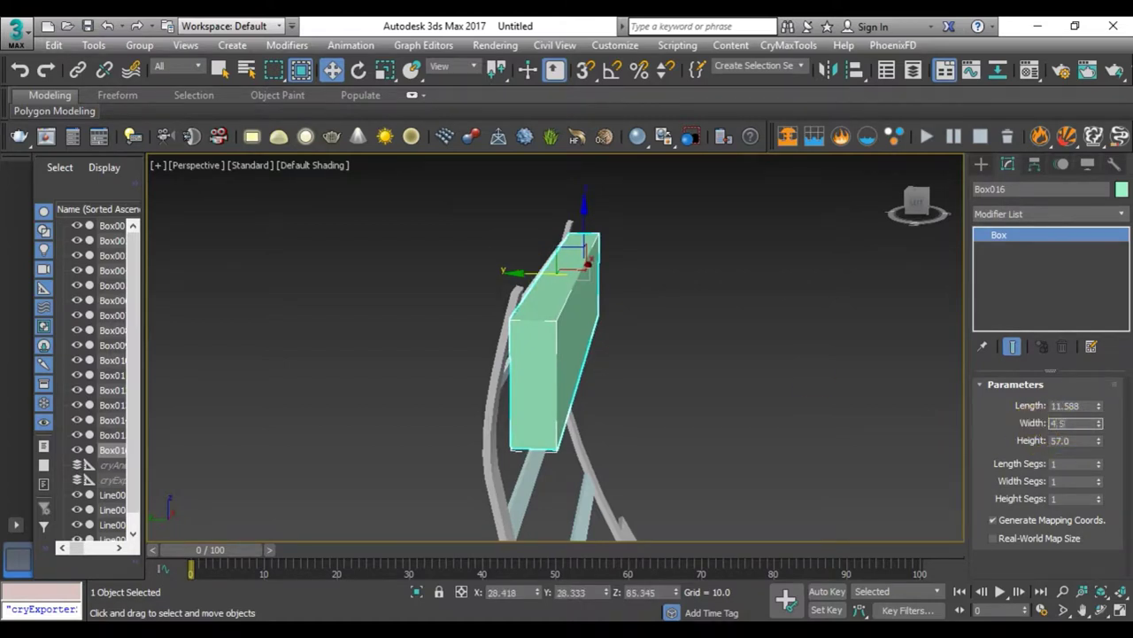
- Set the box's Width to 4.5 and Length to 10
key("Return")
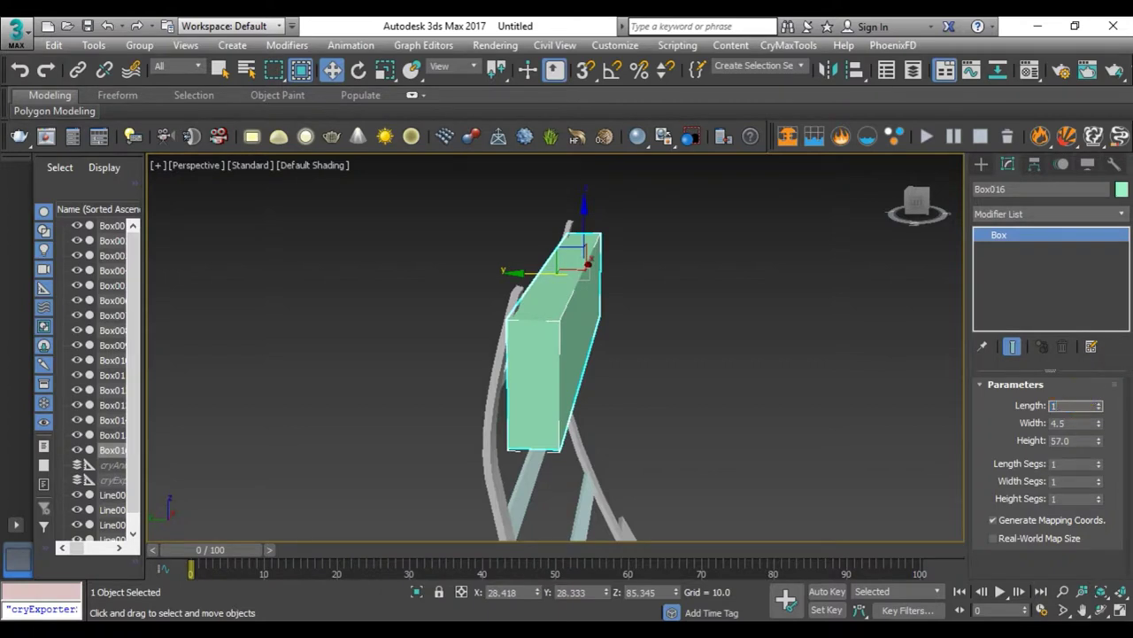
type("0")
key("Return")
mouse_move(767, 354)
middle_mouse_down("alt")
mouse_move(771, 303)
mouse_move(767, 321)
mouse_move(727, 343)
middle_mouse_up("alt")
- Centre the box's pivot at X 0 with Affect Pivot Only and turn on Edged Faces
left_click(1034, 165)
left_click(1048, 277)
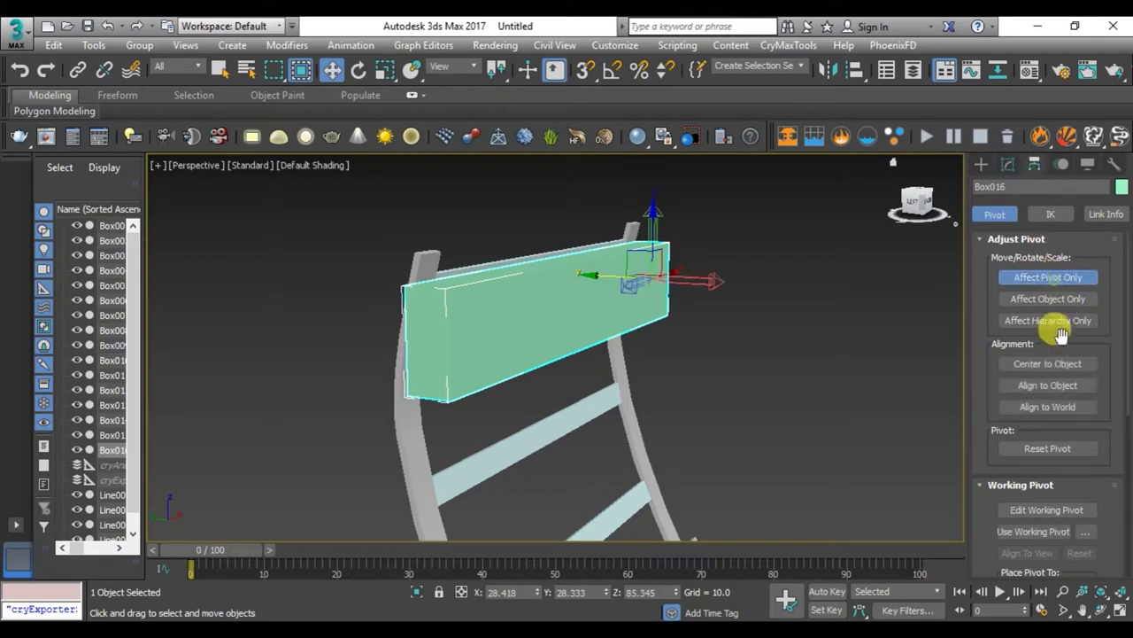
left_click(1061, 283)
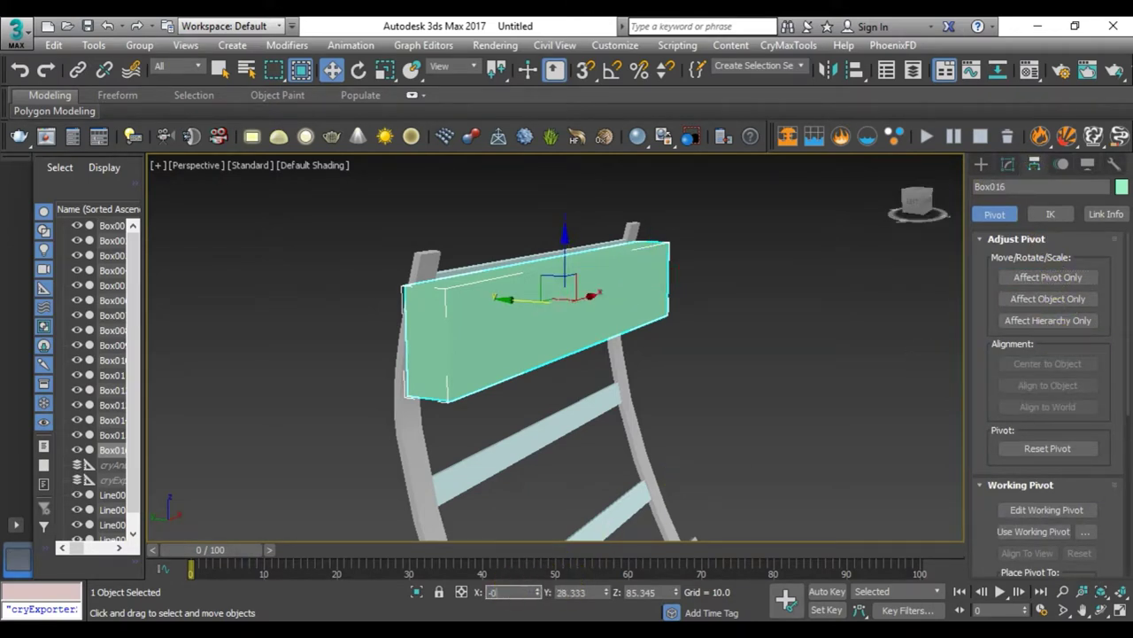
key("alt+w")
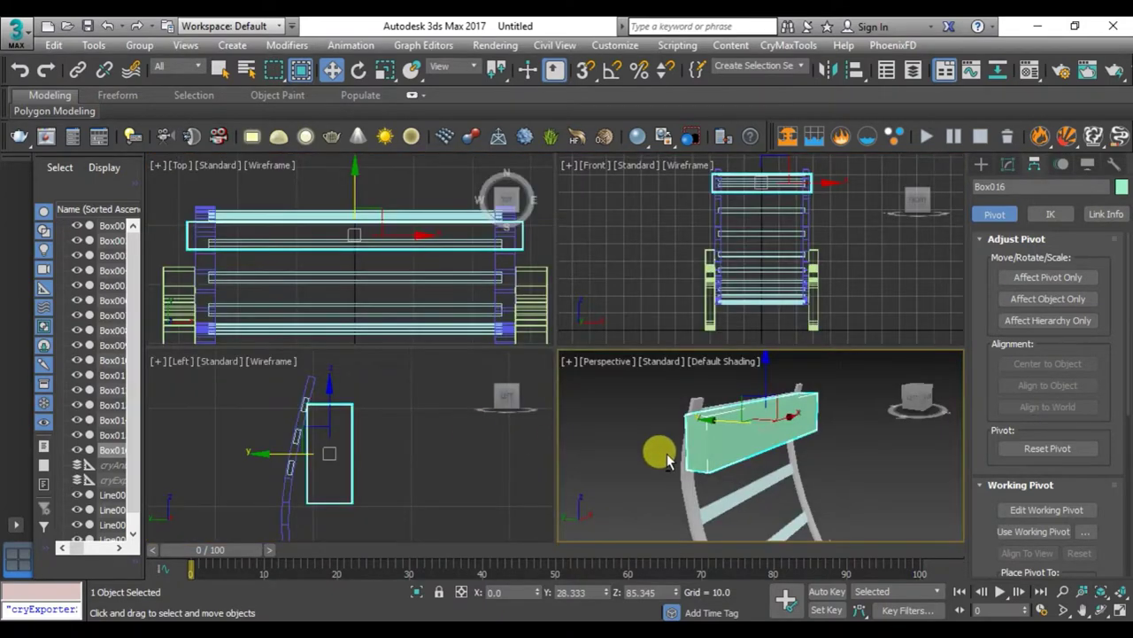
key("alt+w")
key("alt+w")
middle_click(397, 455)
key("alt+w")
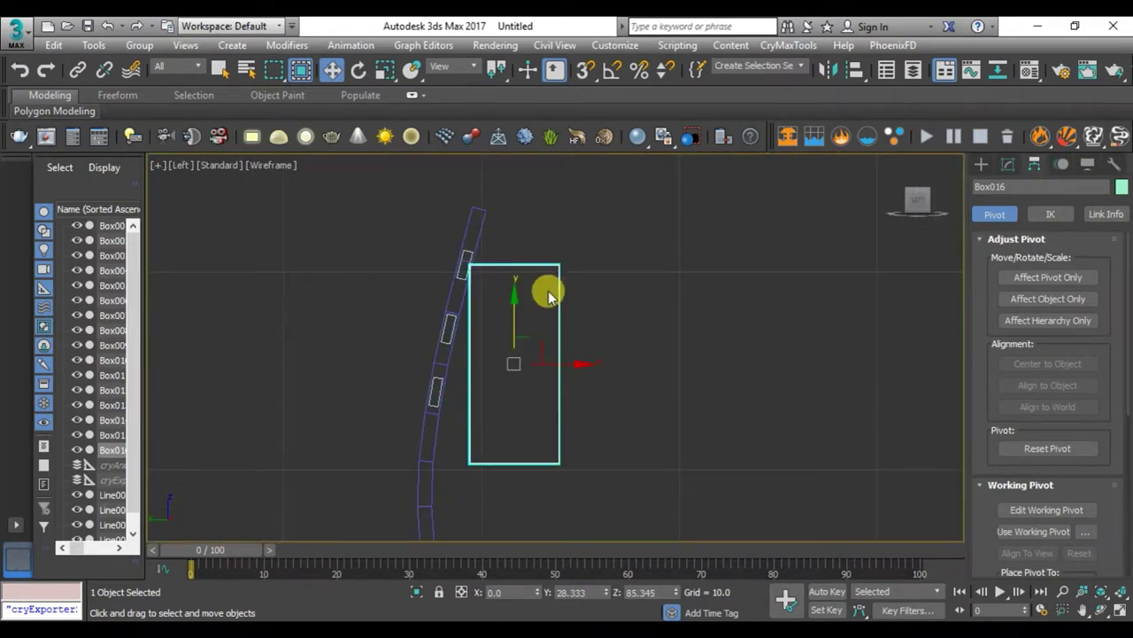
key("alt+w")
middle_click(809, 417)
key("alt+w")
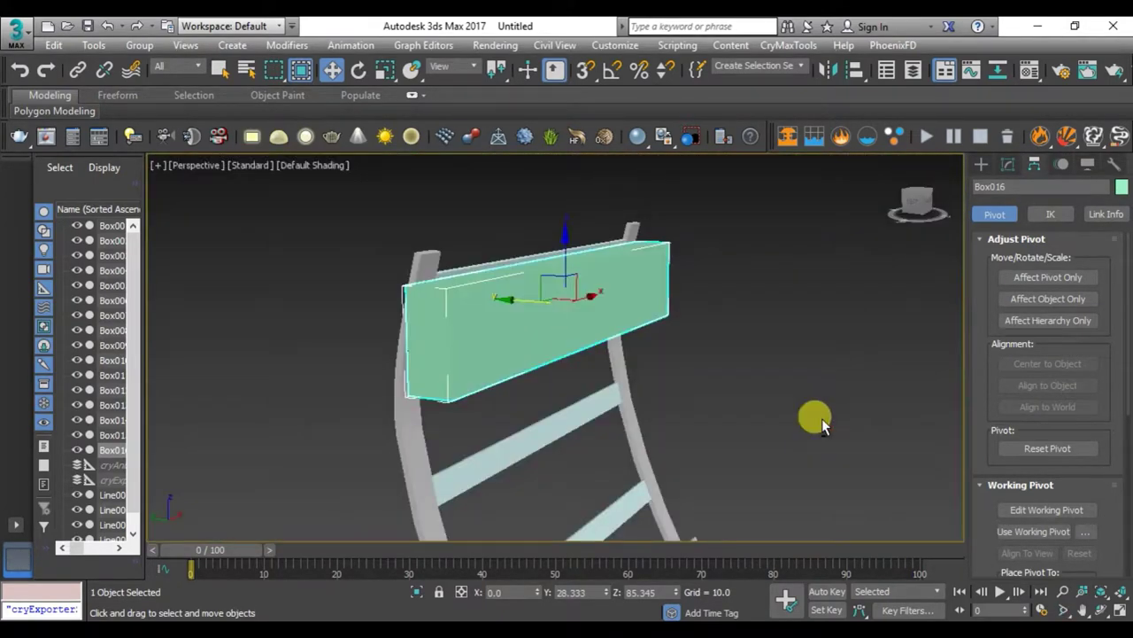
key("F4")
middle_click_drag(623, 377, 489, 309, "alt")
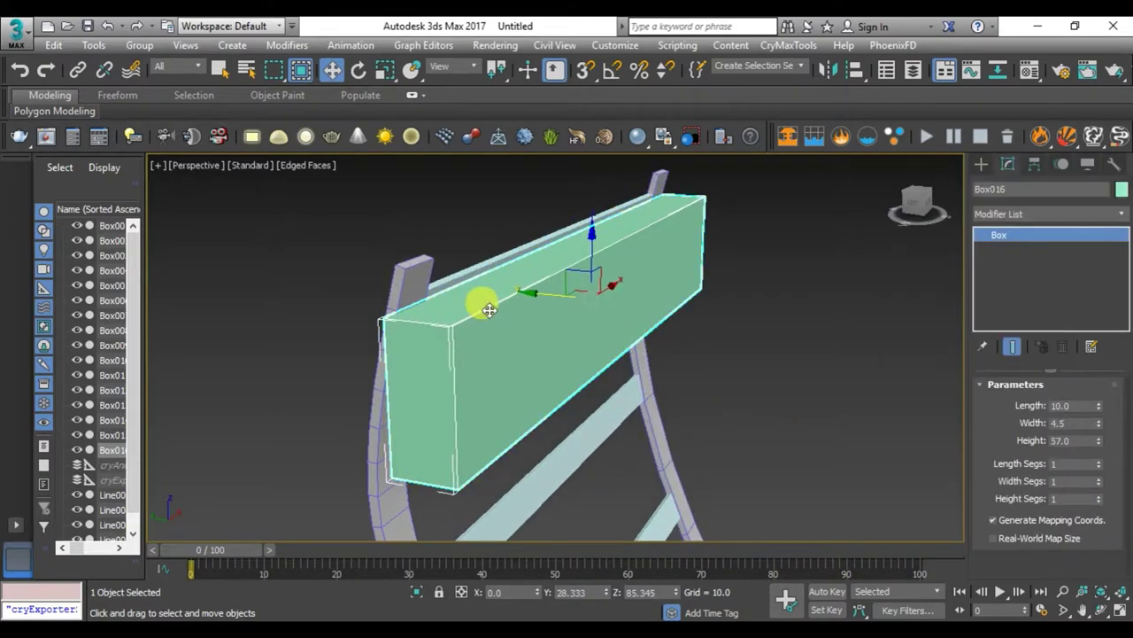
- Hide all unselected objects and convert the box to Editable Poly
right_click(506, 303)
left_click(553, 254)
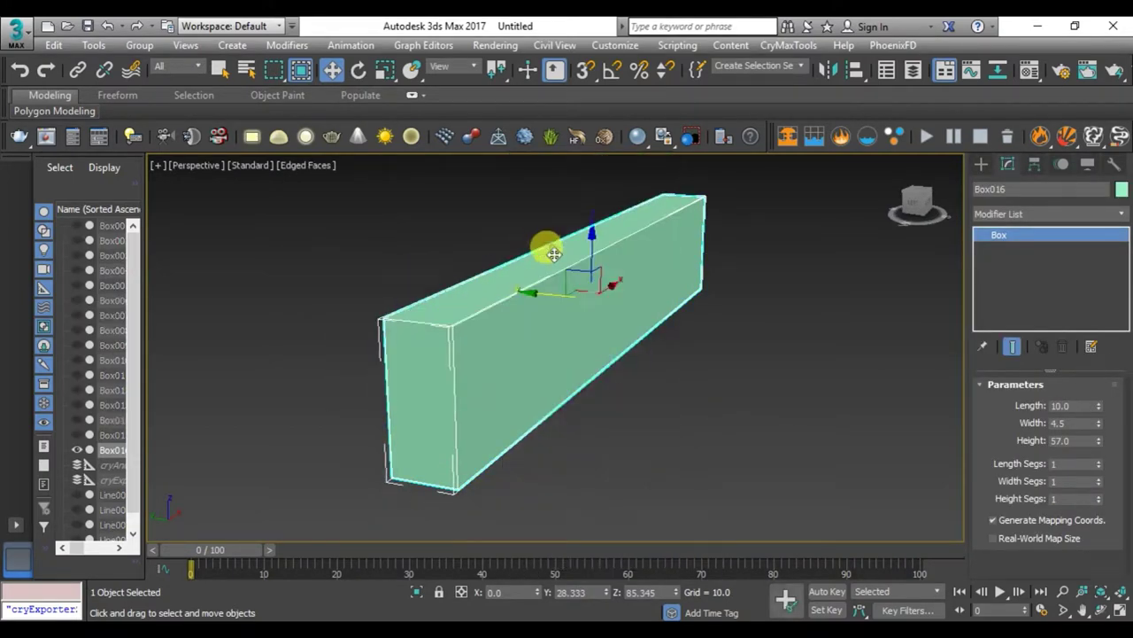
right_click(545, 294)
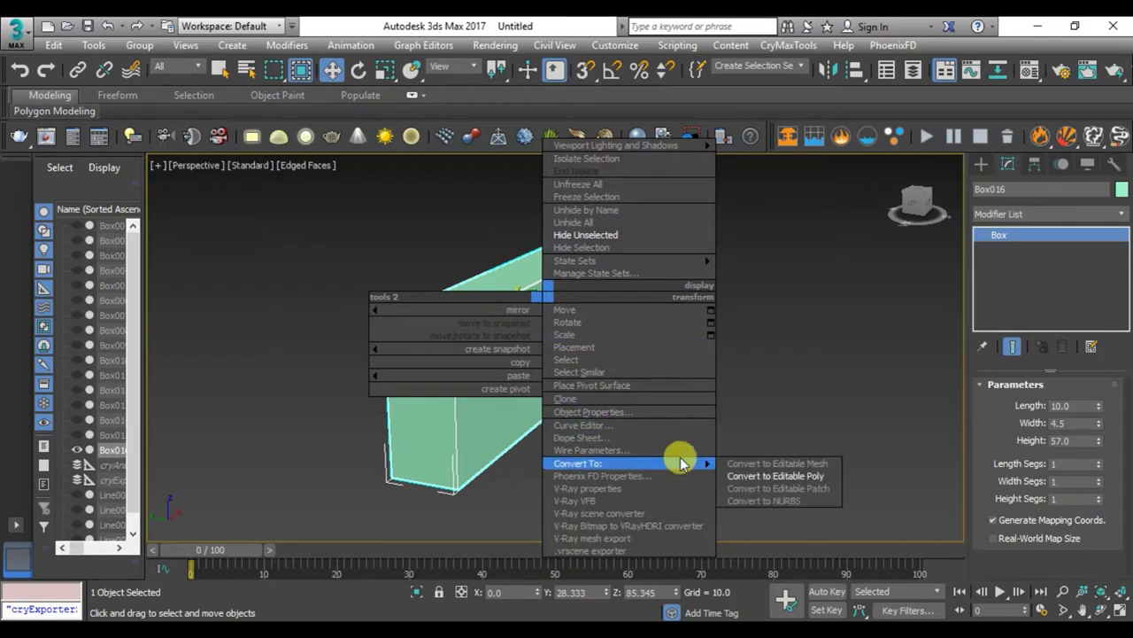
left_click(759, 473)
- Select the top and bottom front long edges of the box
key("2")
left_click(485, 307)
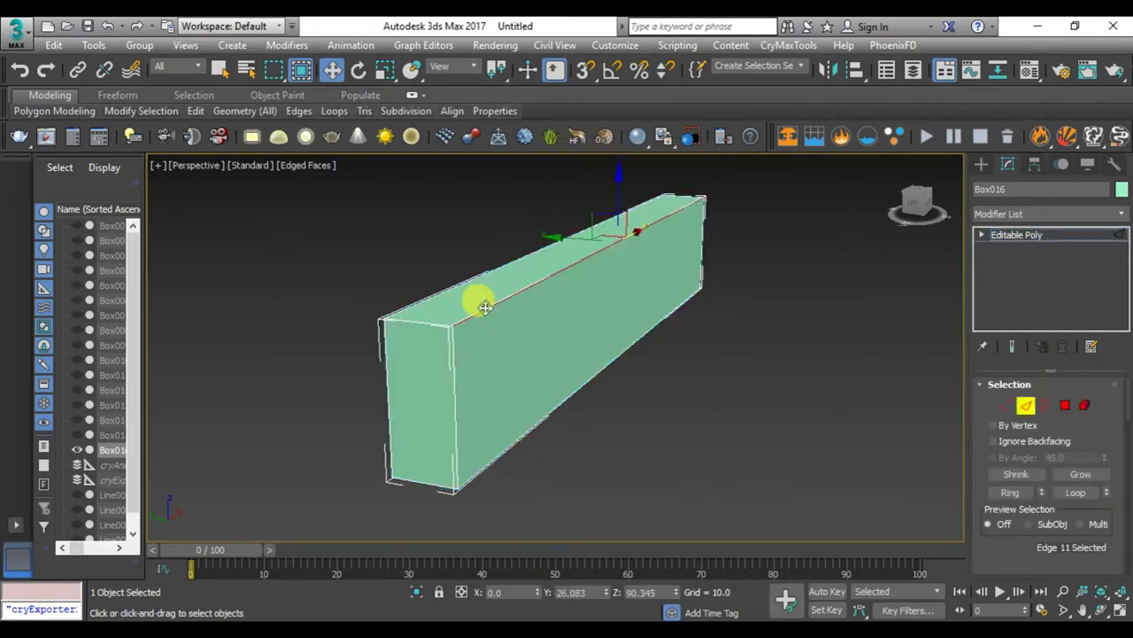
left_click(531, 430, "ctrl")
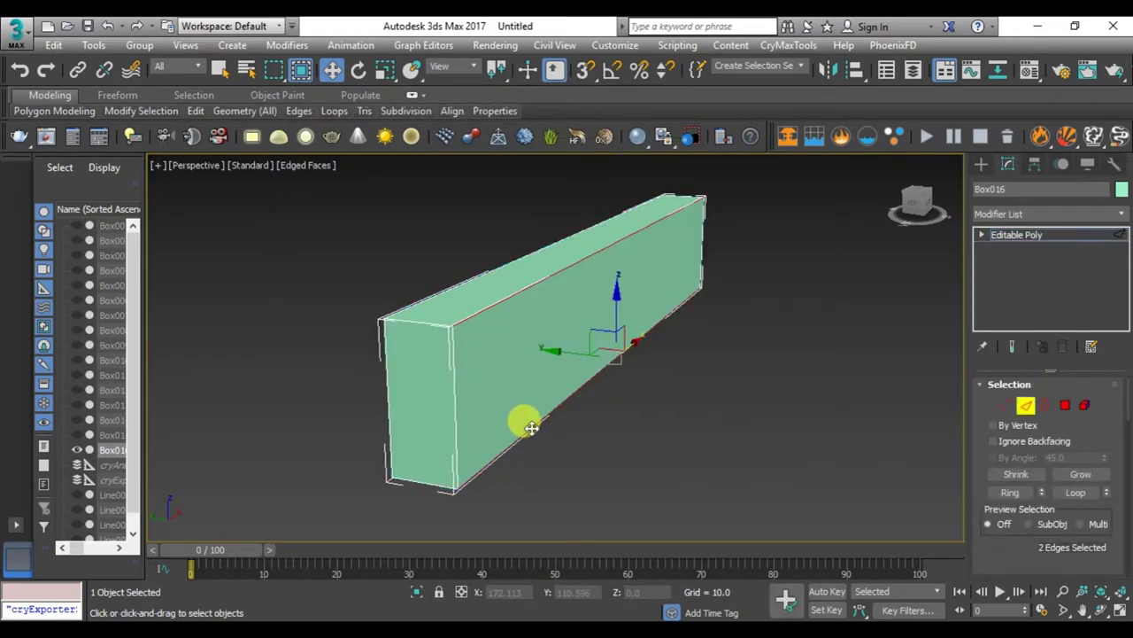
key("2")
key("m")
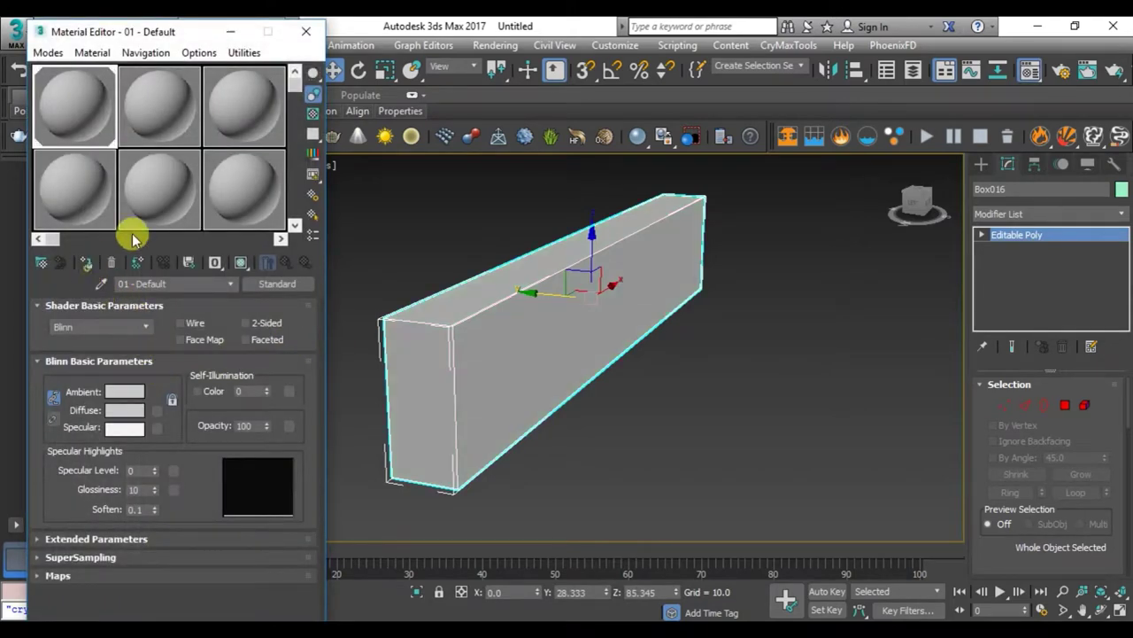
left_click(306, 31)
key("2")
- Chamfer those two edges at about 2.181 with 4 smooth segments
right_click(516, 312)
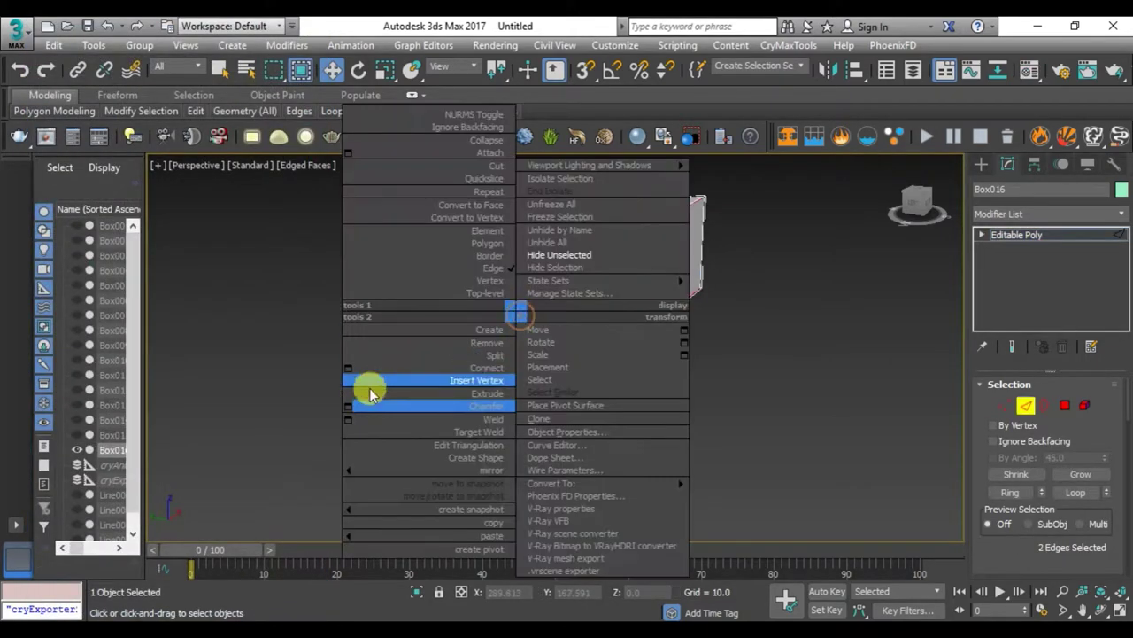
left_click(348, 408)
mouse_move(499, 370)
middle_mouse_down("alt")
mouse_move(481, 398)
mouse_move(450, 399)
middle_mouse_up("alt")
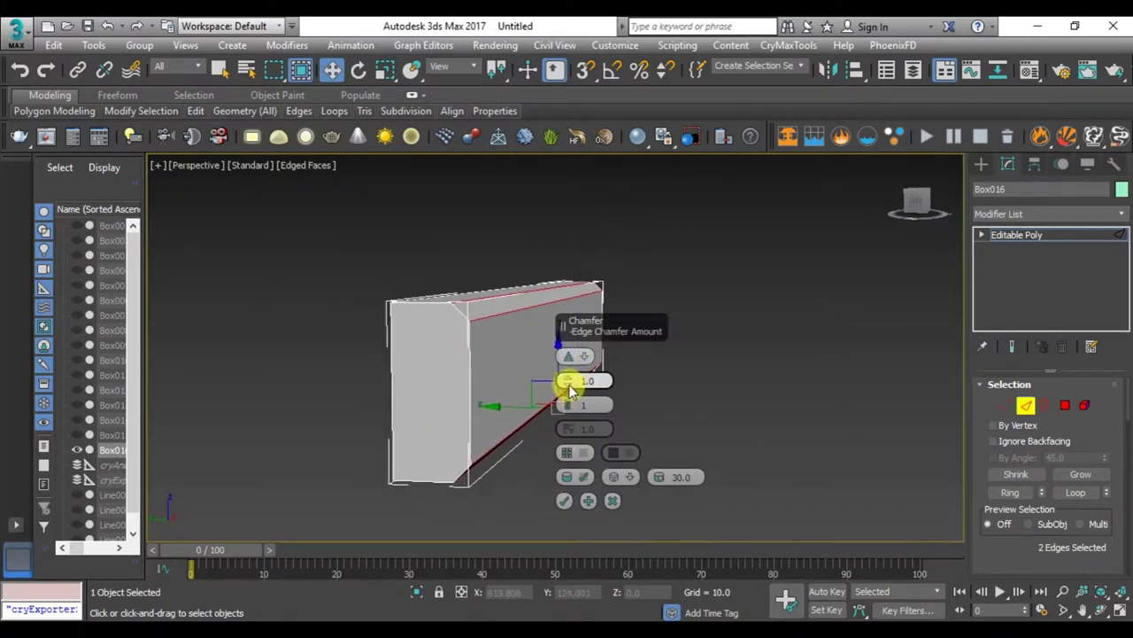
left_click_drag(572, 381, 576, 376)
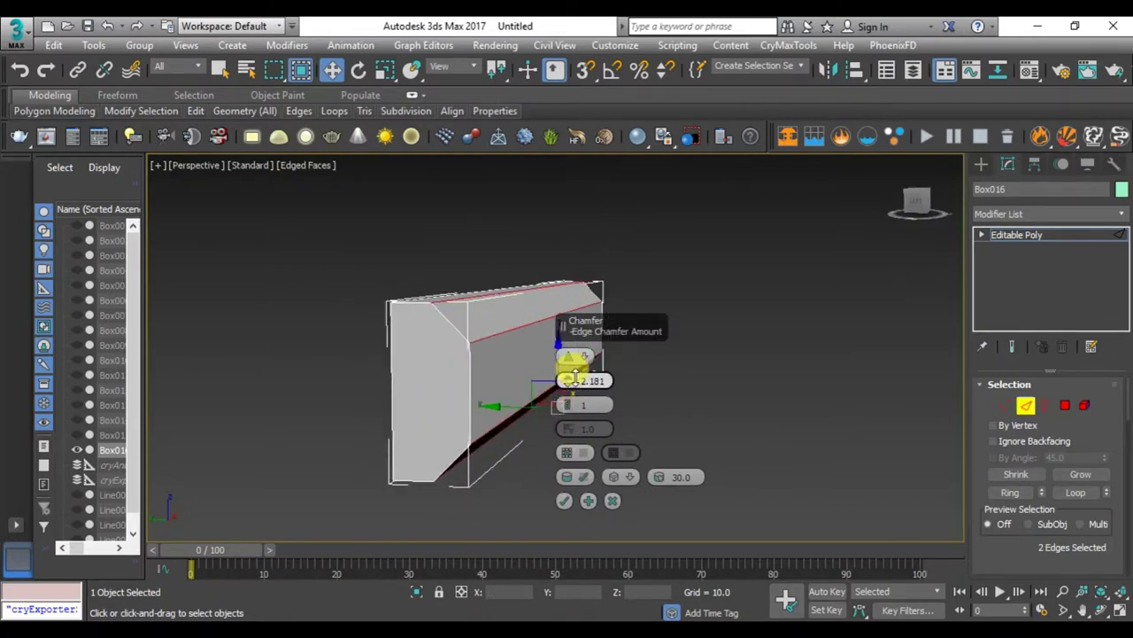
mouse_move(576, 381)
middle_mouse_down("alt")
mouse_move(455, 374)
mouse_move(481, 398)
middle_mouse_up("alt")
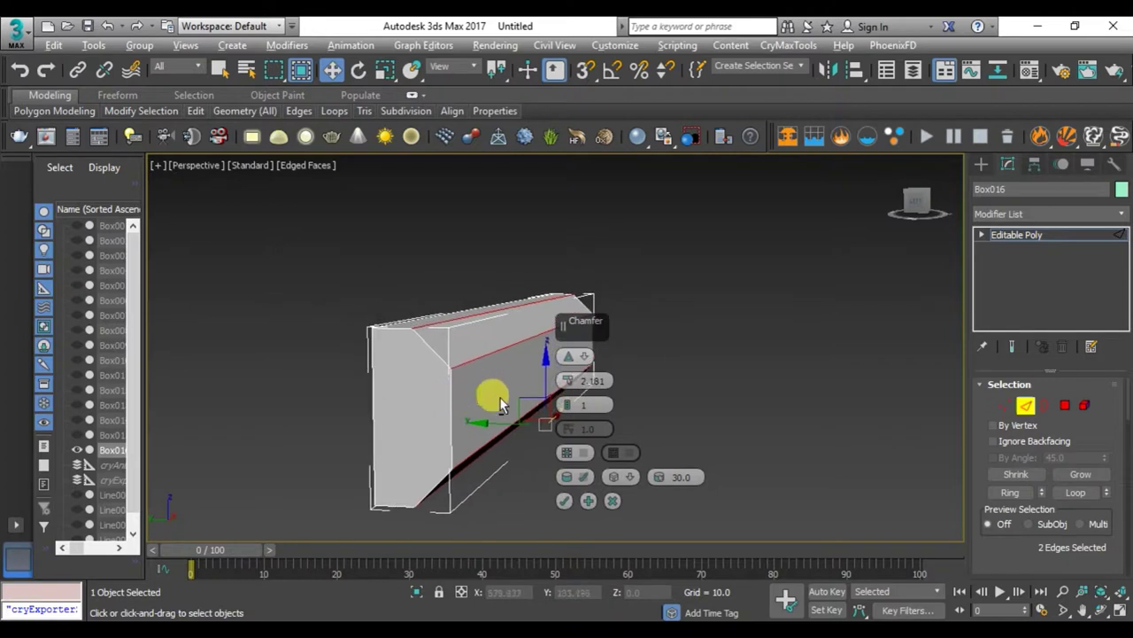
left_click_drag(572, 401, 571, 403)
left_click(567, 482)
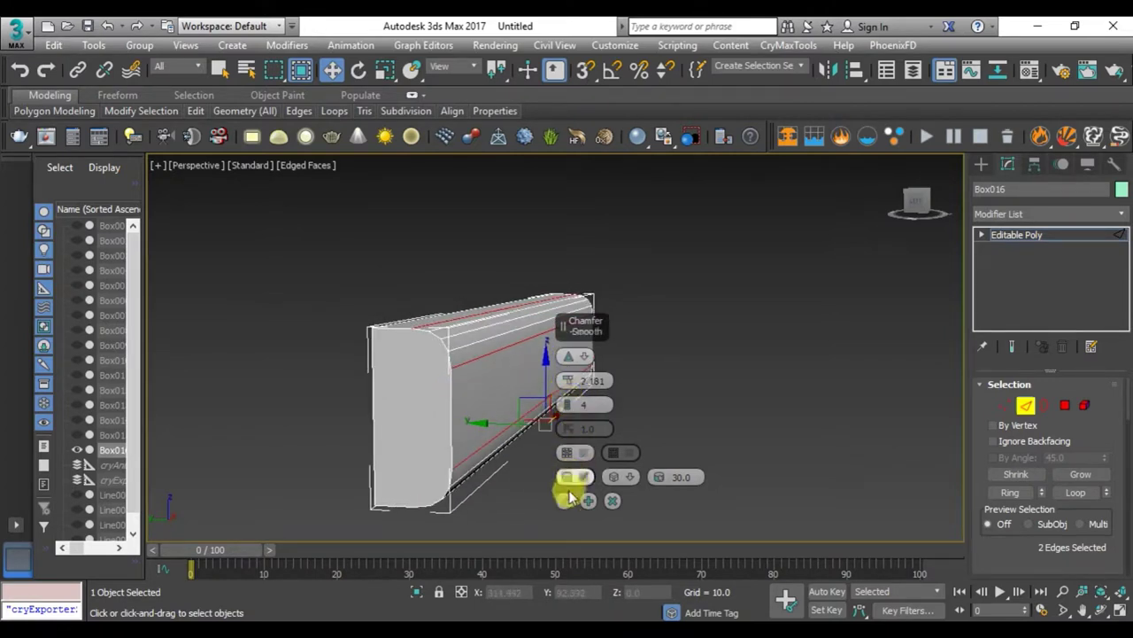
left_click(565, 501)
- Select the two long edges on the opposite side and chamfer them at 1.0
middle_click_drag(488, 448, 526, 461, "alt")
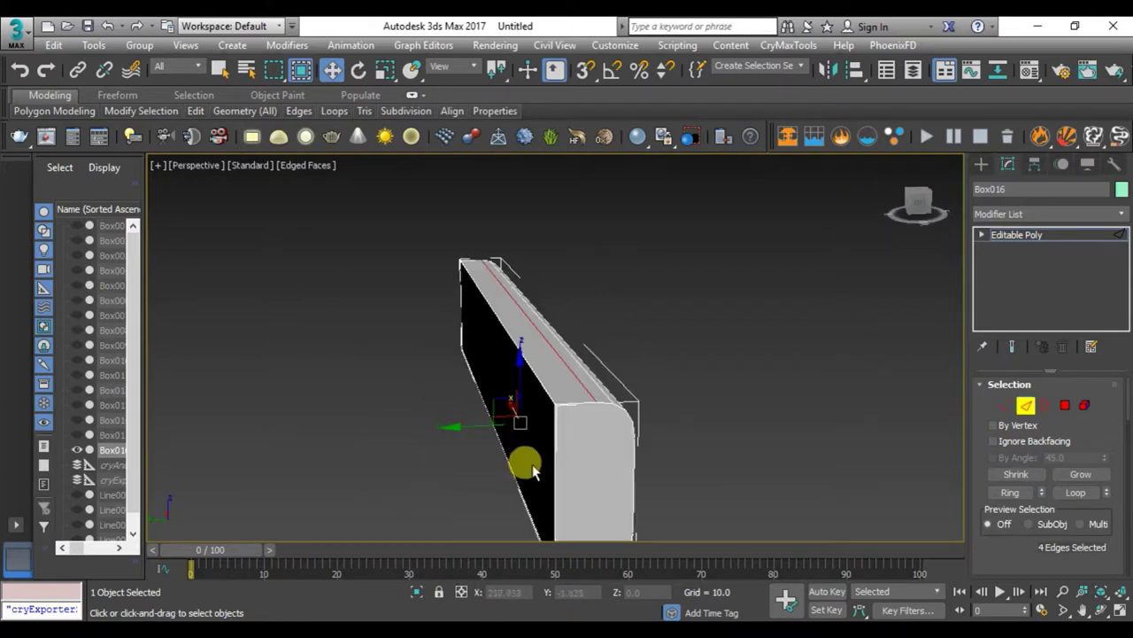
left_click(545, 391)
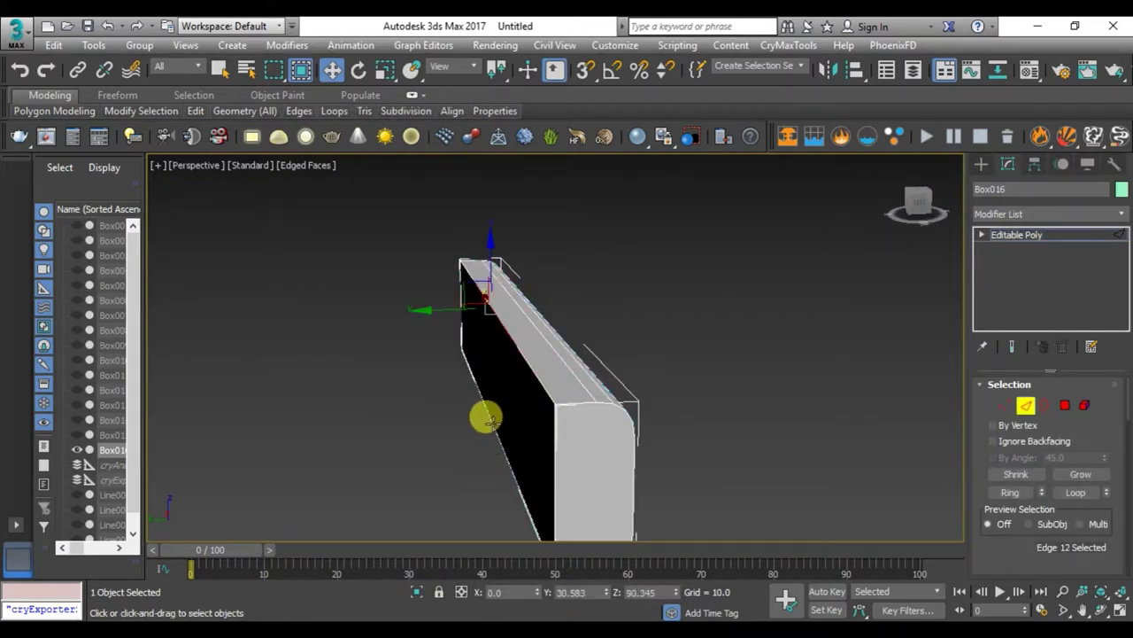
left_click(489, 421, "ctrl")
right_click(495, 359)
left_click(327, 448)
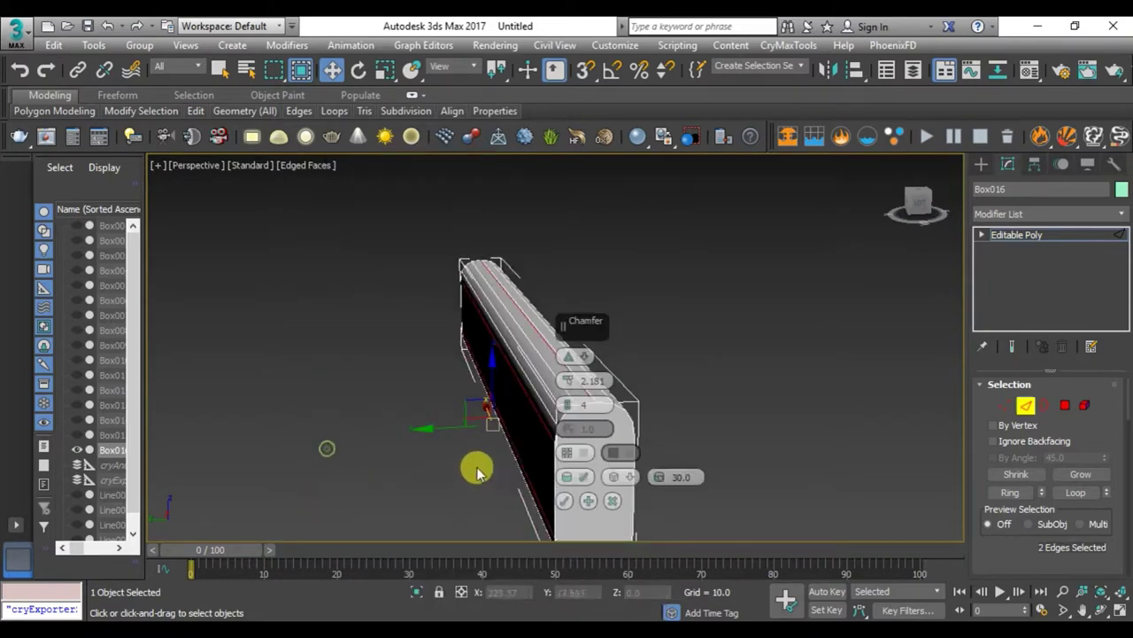
mouse_move(476, 471)
middle_mouse_down("alt")
mouse_move(526, 410)
mouse_move(399, 400)
middle_mouse_up("alt")
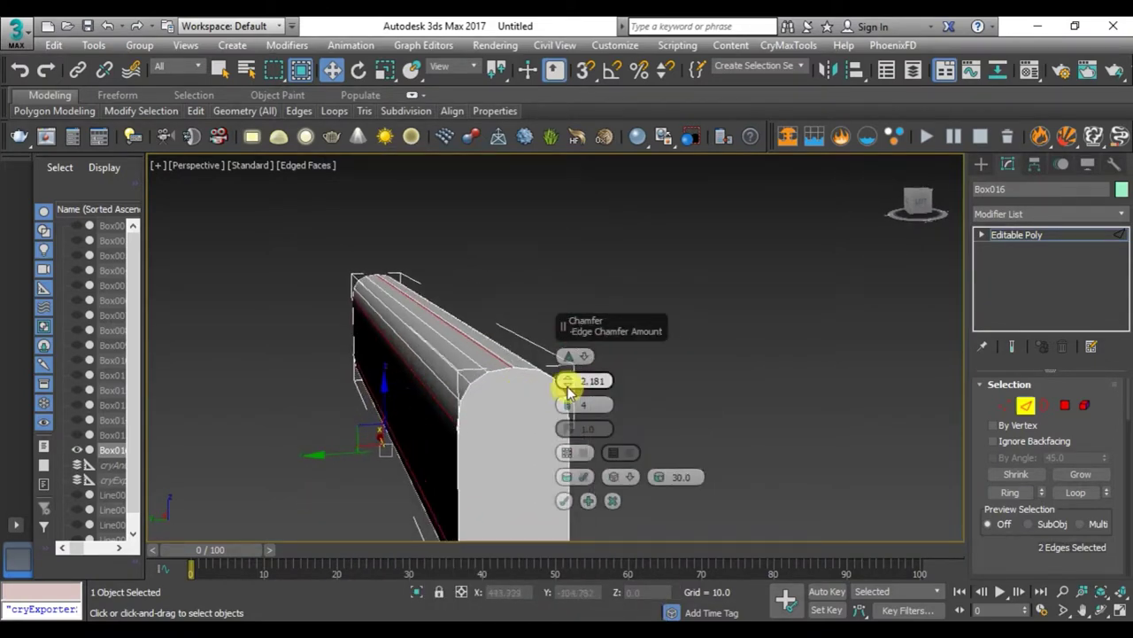
left_click_drag(573, 390, 587, 378)
type("1")
key("Return")
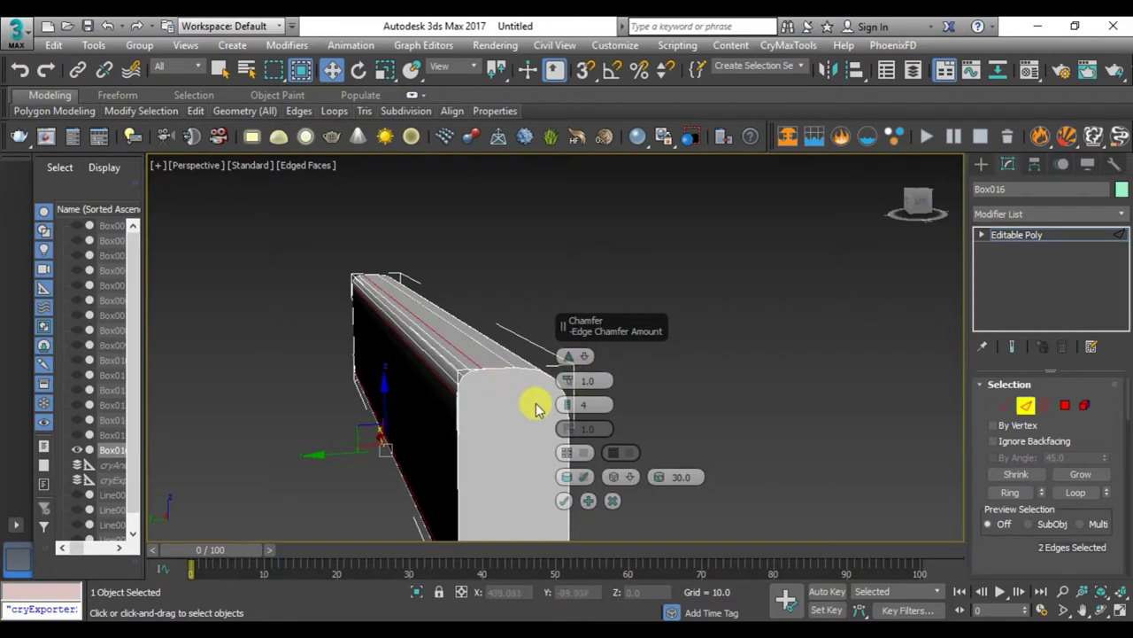
- Set that chamfer to 3 segments, apply it, and leave edge selection
left_click(570, 407)
left_click(570, 409)
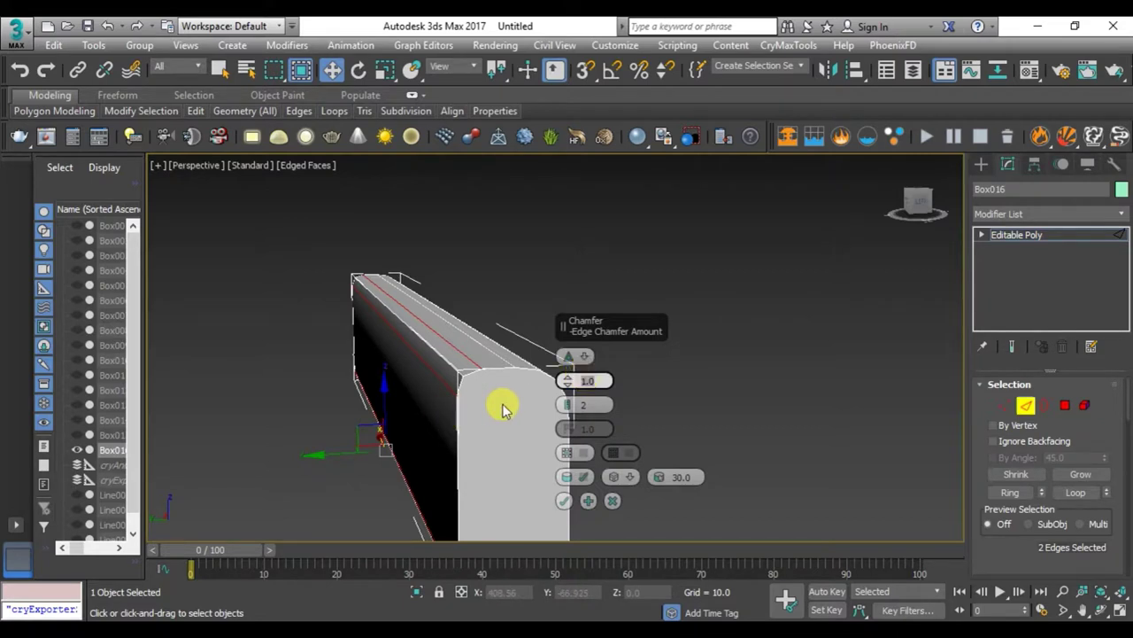
middle_click_drag(502, 409, 468, 376, "alt")
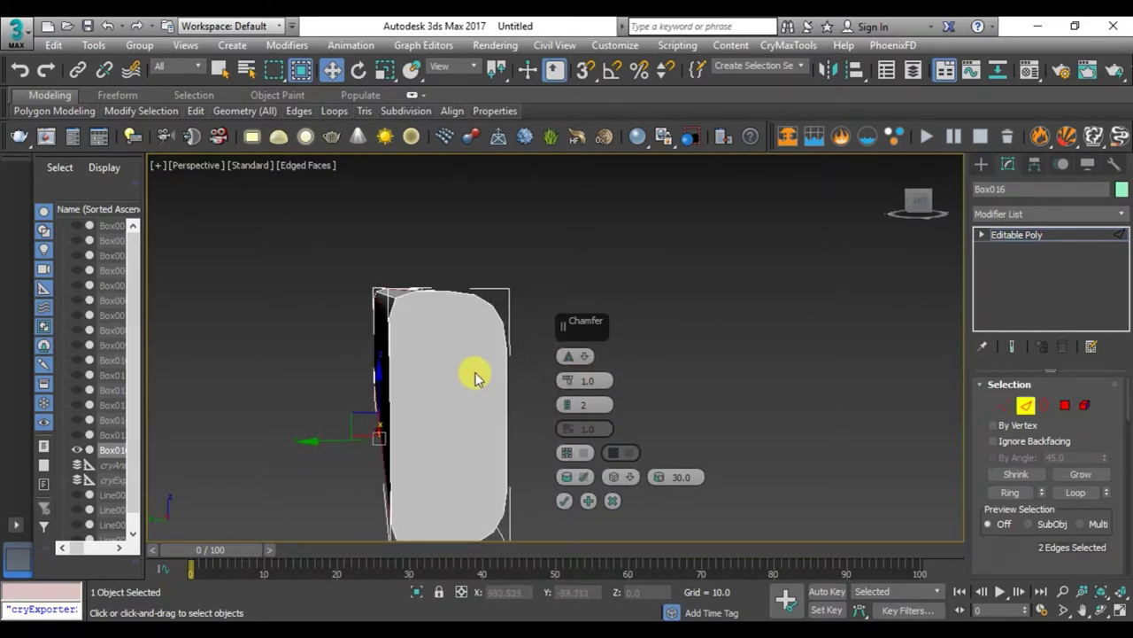
mouse_move(510, 423)
middle_mouse_down("alt")
mouse_move(451, 372)
mouse_move(468, 369)
mouse_move(362, 369)
mouse_move(439, 391)
mouse_move(379, 398)
mouse_move(448, 398)
middle_mouse_up("alt")
left_click(567, 400)
left_click(565, 502)
key("2")
scroll(450, 372, "down", 4)
key("F4")
key("F4")
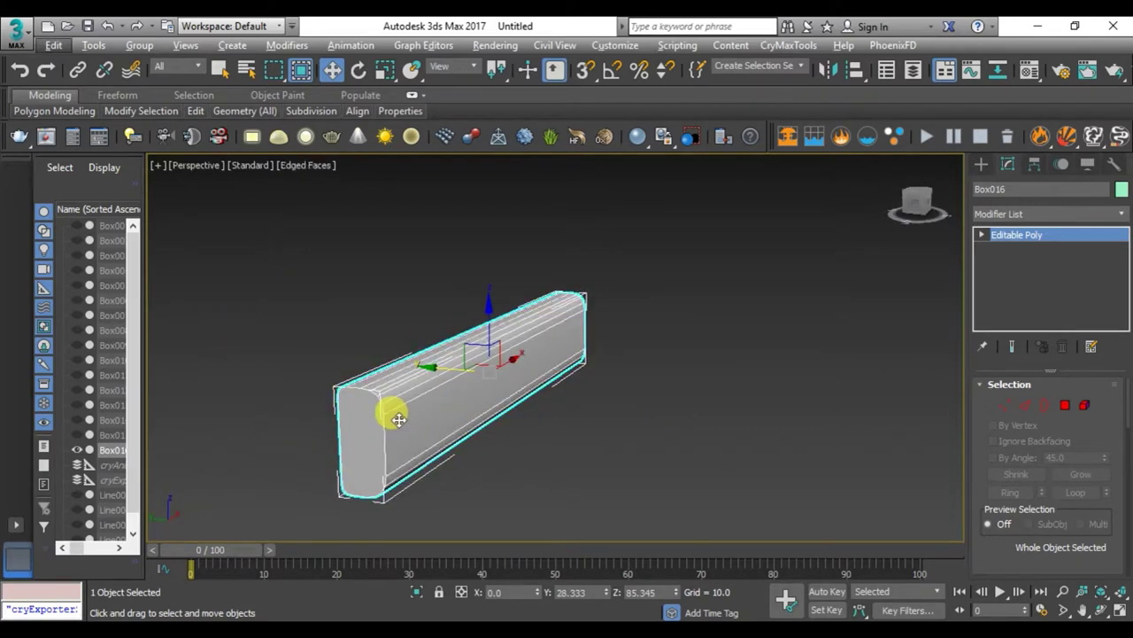
- Select the edge loops at both ends of the box in the Top view
key("alt+w")
right_click(417, 298)
key("alt+w")
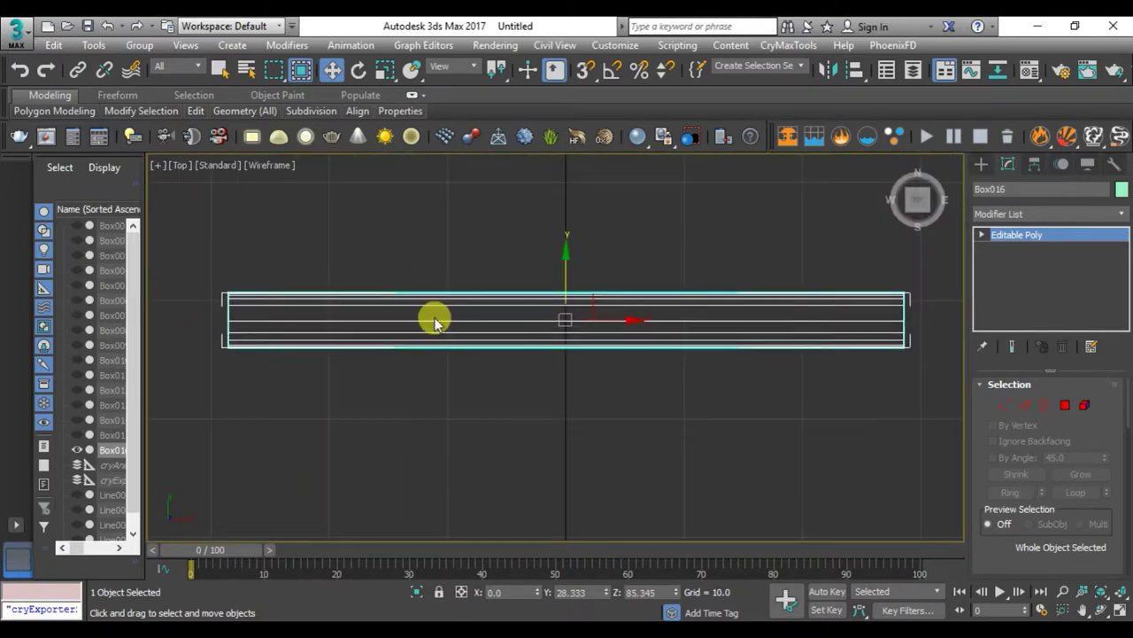
key("2")
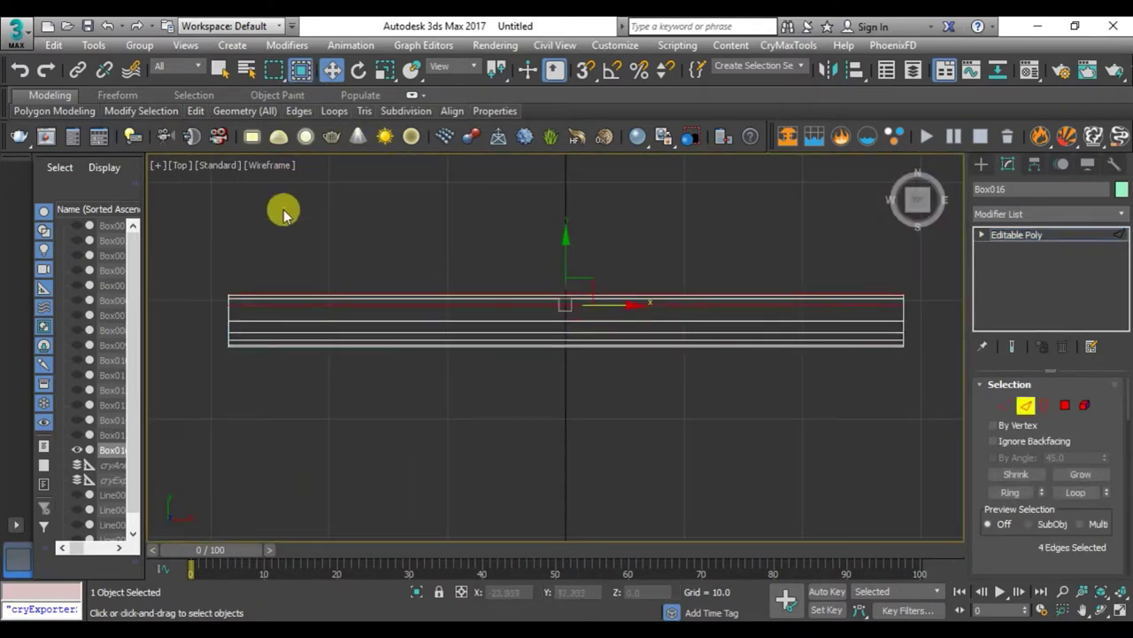
left_click_drag(235, 337, 239, 350)
left_click_drag(835, 274, 877, 332)
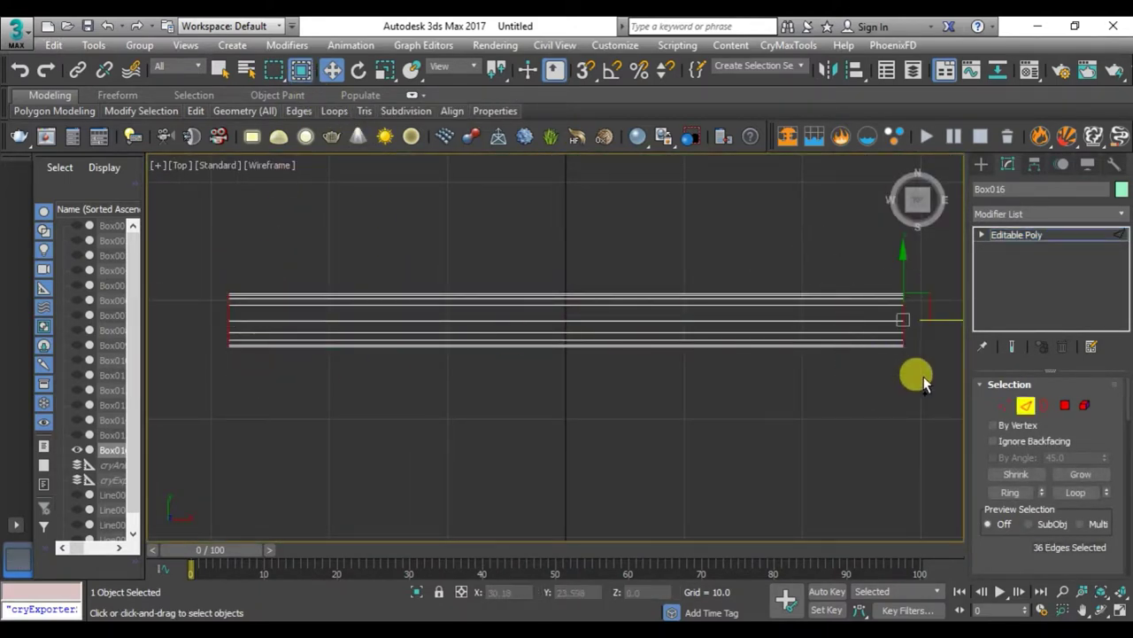
key("alt+w")
key("alt+w")
scroll(437, 425, "up", 2)
scroll(414, 414, "up", 2)
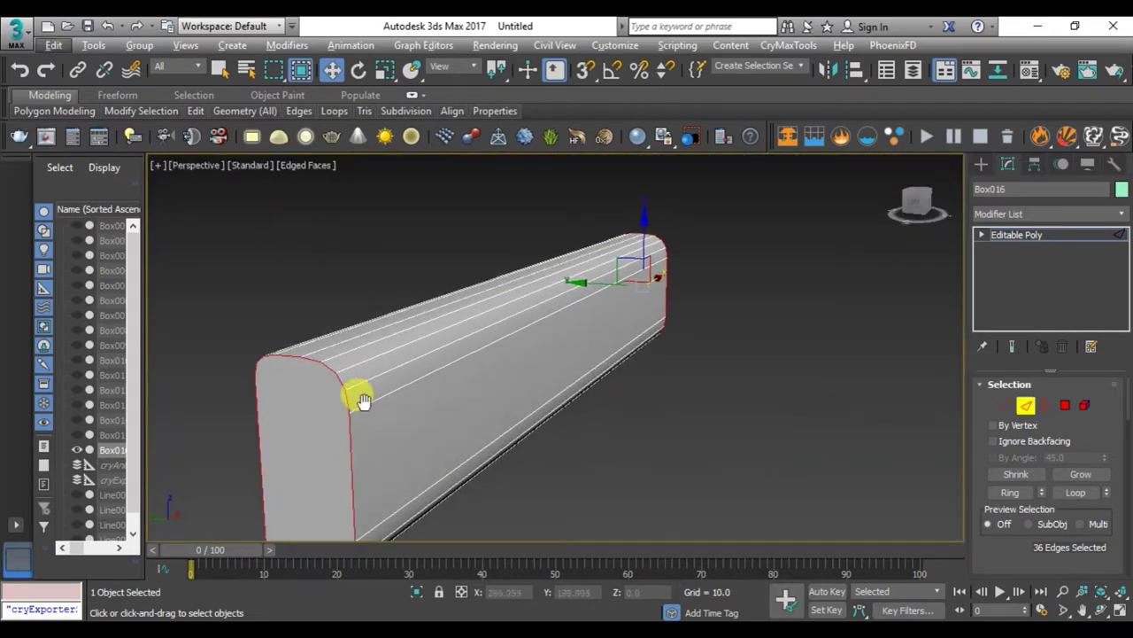
scroll(361, 397, "up", 2)
- Chamfer the end edge loops with Amount 0.5 and 4 segments
right_click(483, 354)
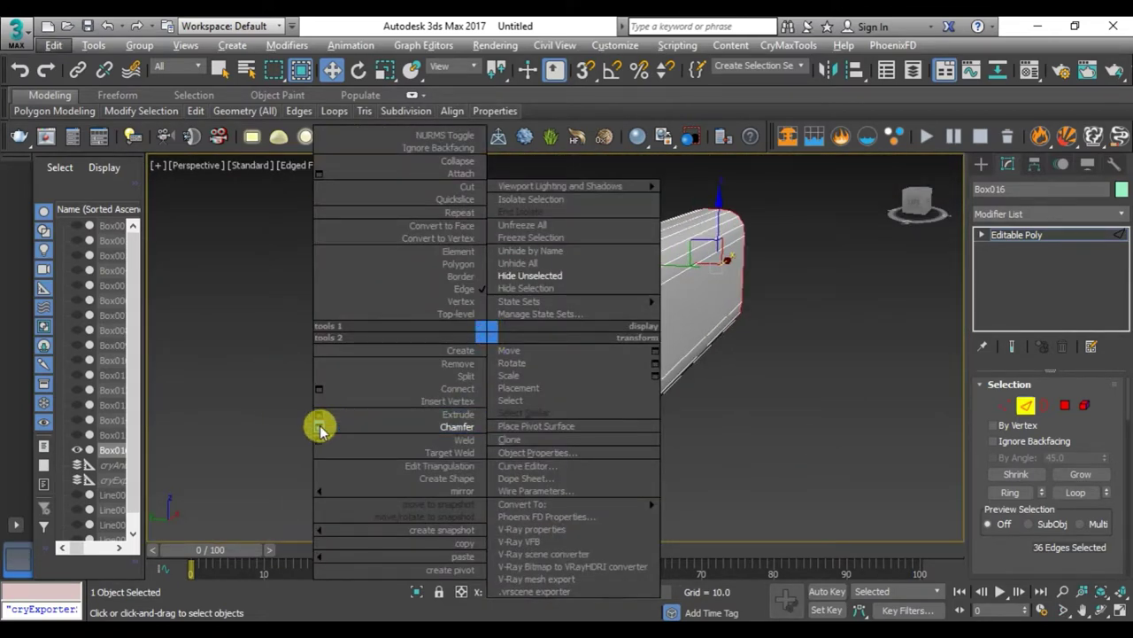
left_click(319, 426)
scroll(483, 389, "up", 2)
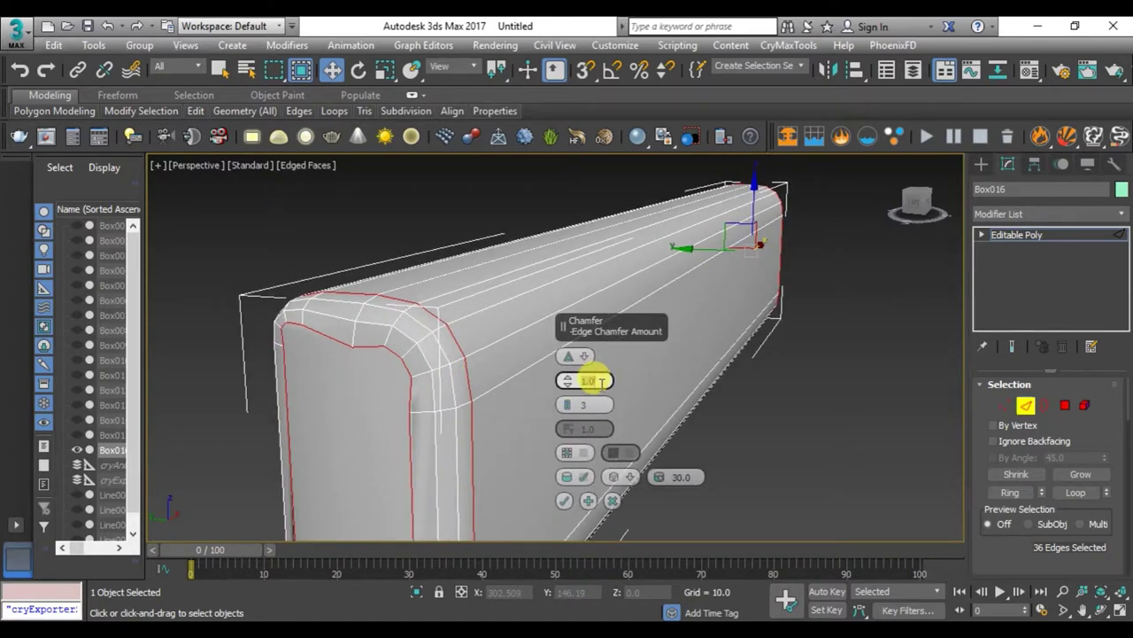
type("6")
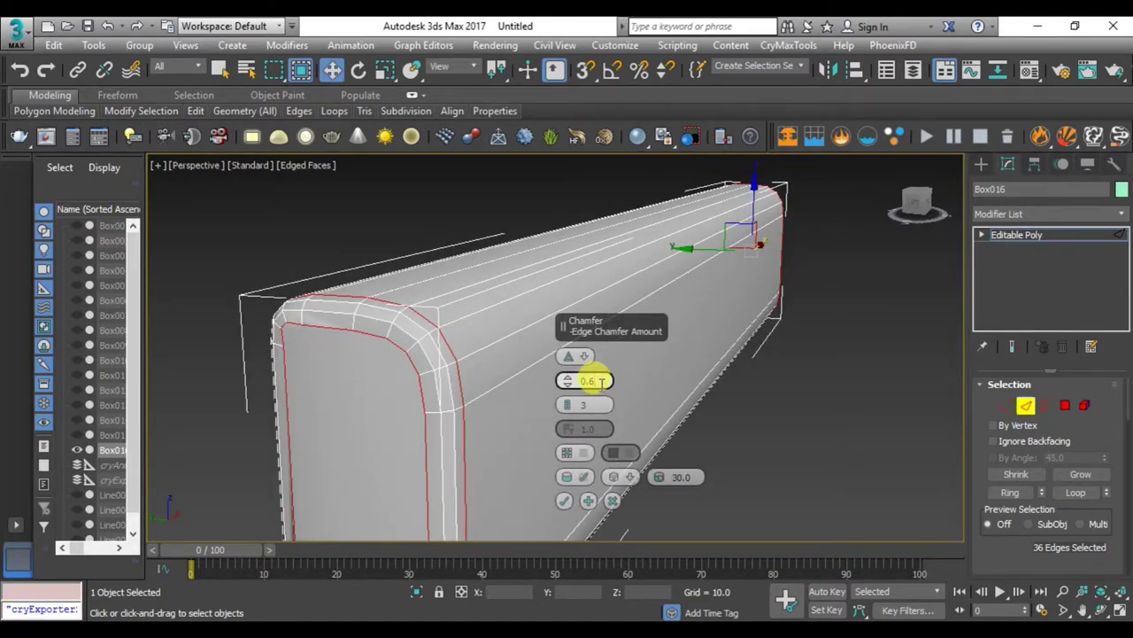
left_click(571, 406)
type("4")
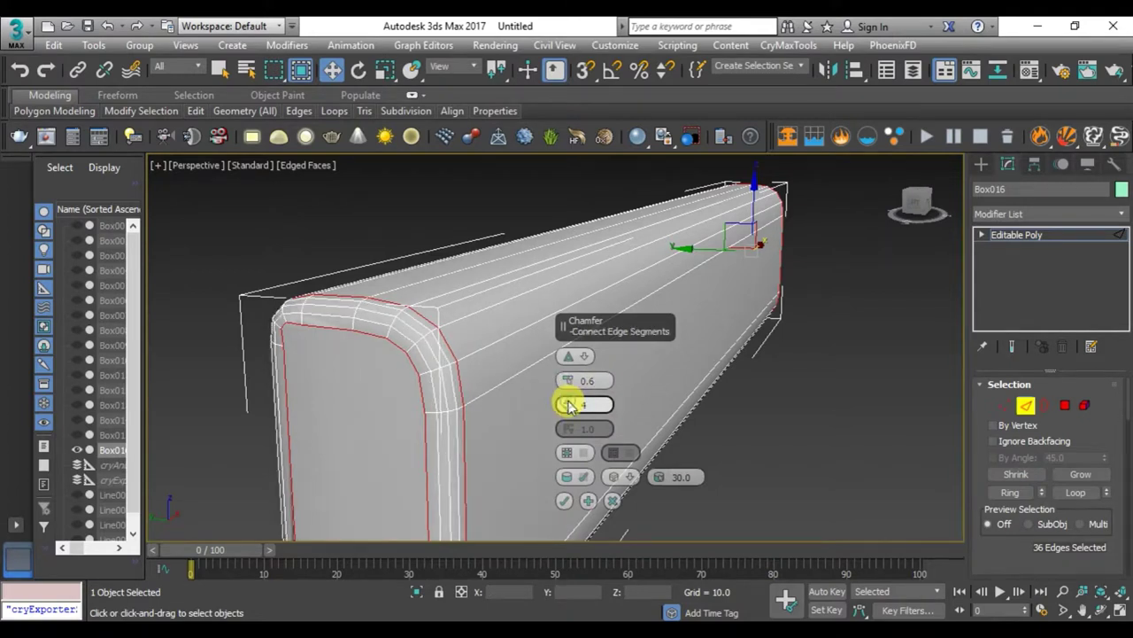
left_click(584, 381)
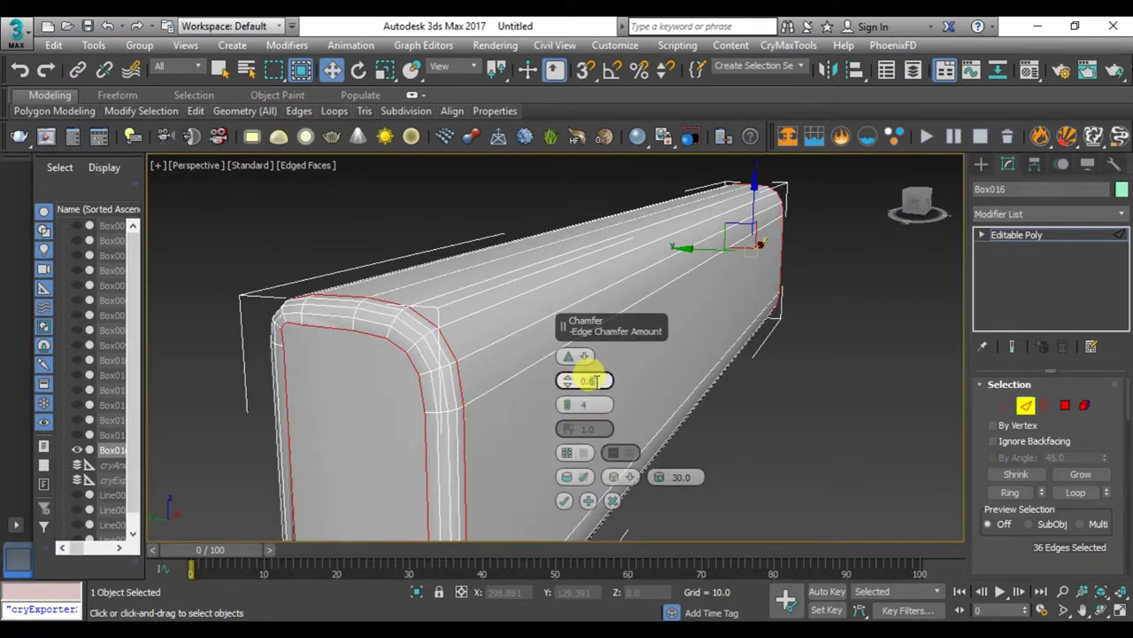
key("BackSpace")
type("5")
mouse_move(493, 384)
middle_mouse_down("alt")
mouse_move(437, 379)
mouse_move(470, 393)
mouse_move(435, 390)
middle_mouse_up("alt")
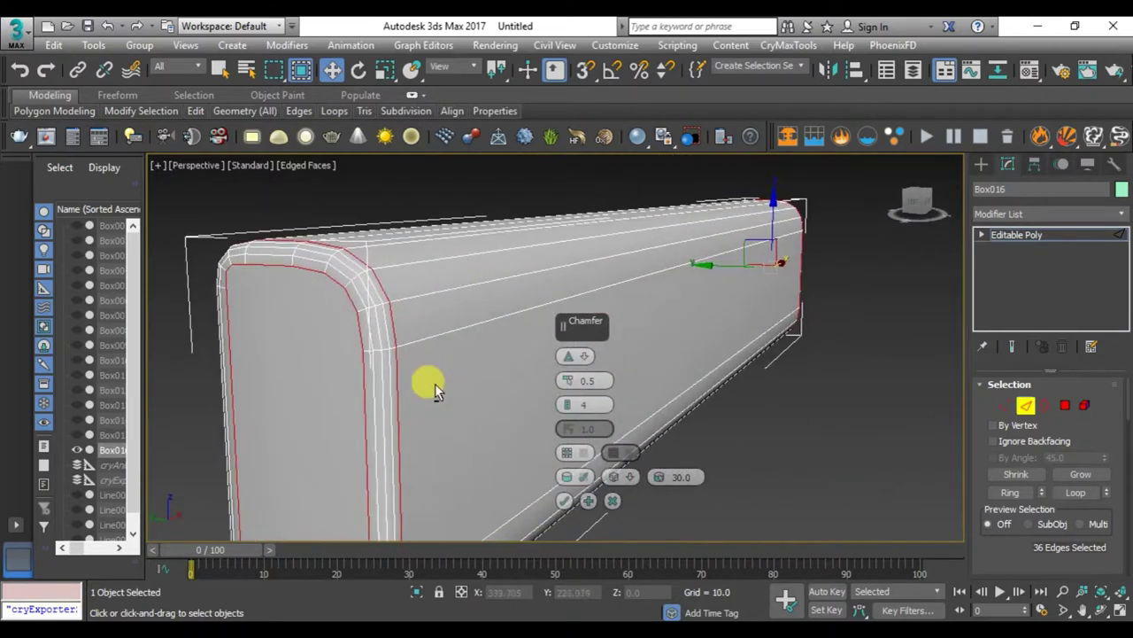
left_click(564, 500)
scroll(523, 363, "down", 5)
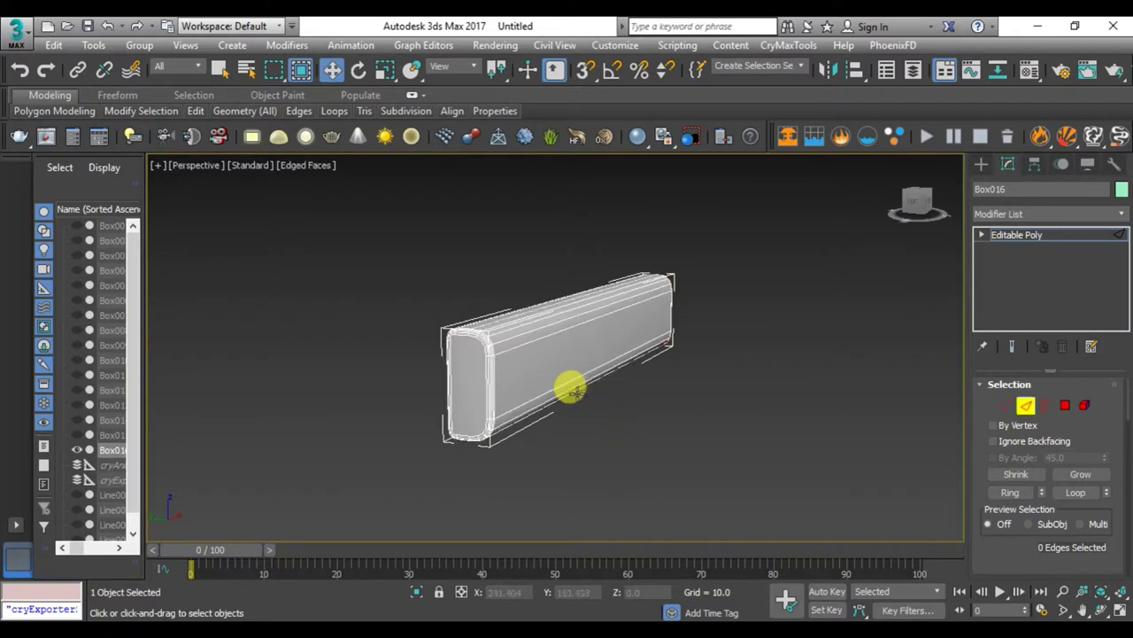
- Turn off Edged Faces, exit edge editing and deselect the box
key("F4")
middle_click_drag(571, 389, 588, 425, "alt")
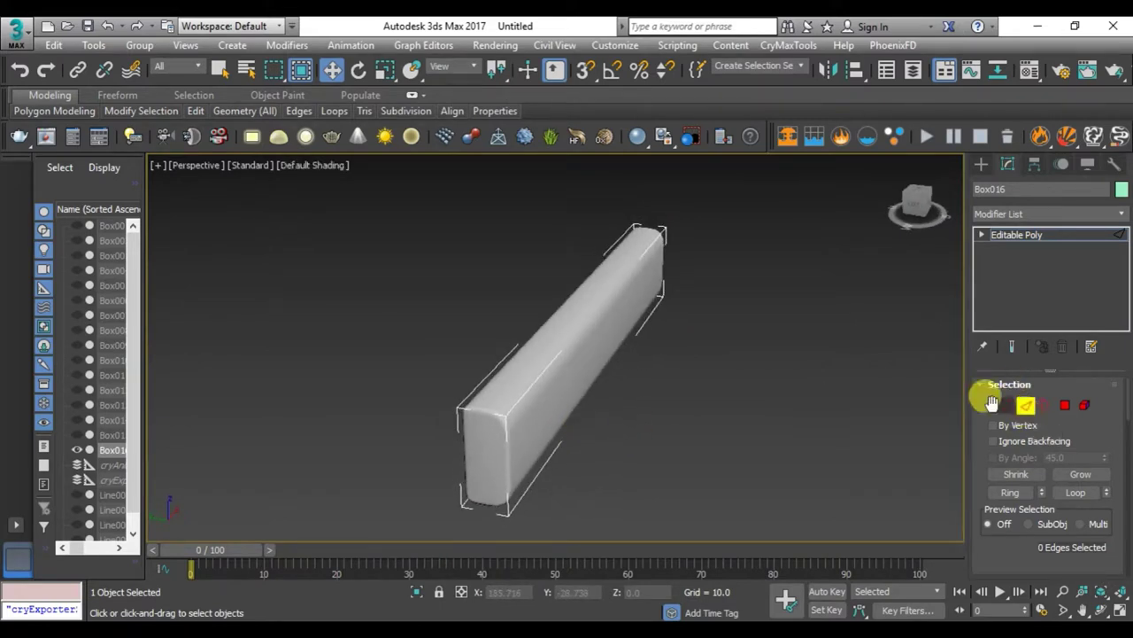
left_click(980, 163)
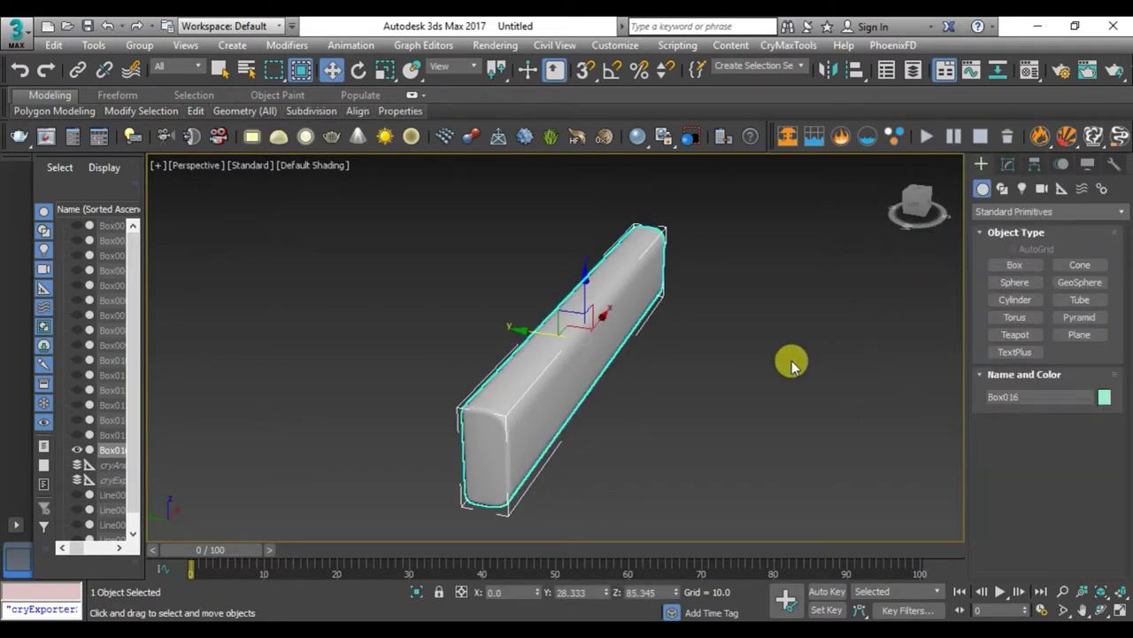
left_click(791, 363)
mouse_move(790, 363)
middle_mouse_down("alt")
mouse_move(701, 354)
mouse_move(720, 324)
mouse_move(779, 339)
middle_mouse_up("alt")
mouse_move(777, 332)
middle_mouse_down("alt")
mouse_move(523, 342)
mouse_move(575, 349)
mouse_move(726, 332)
mouse_move(732, 347)
middle_mouse_up("alt")
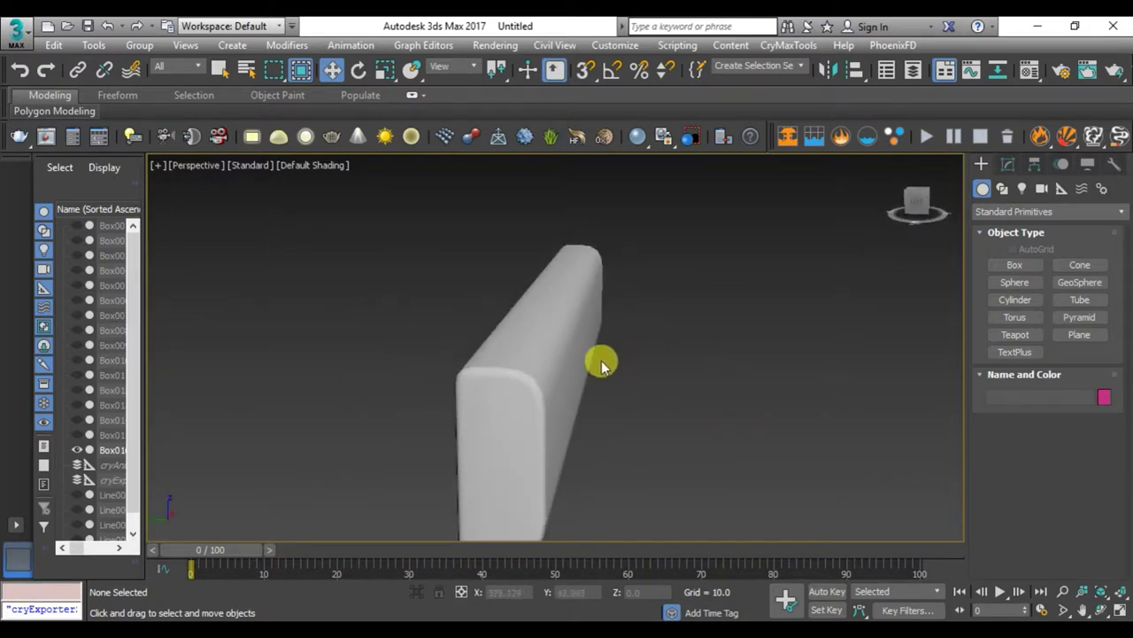
- Unhide all objects, then move the box left to Y 29.864 in the Left view
right_click(555, 339)
left_click(587, 278)
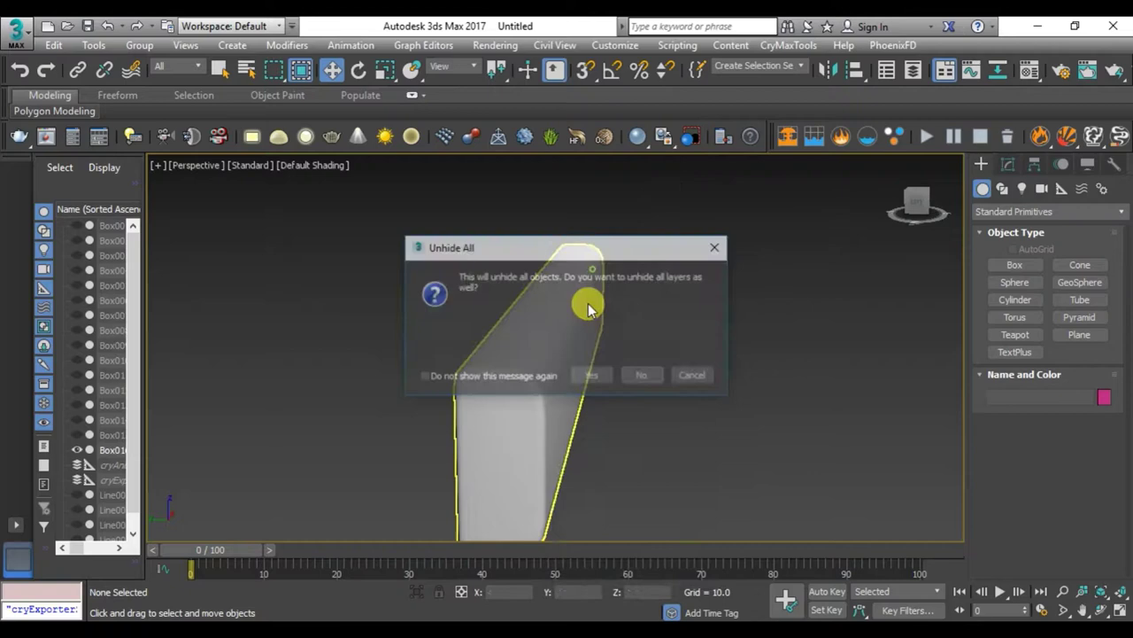
left_click(592, 381)
left_click(501, 369)
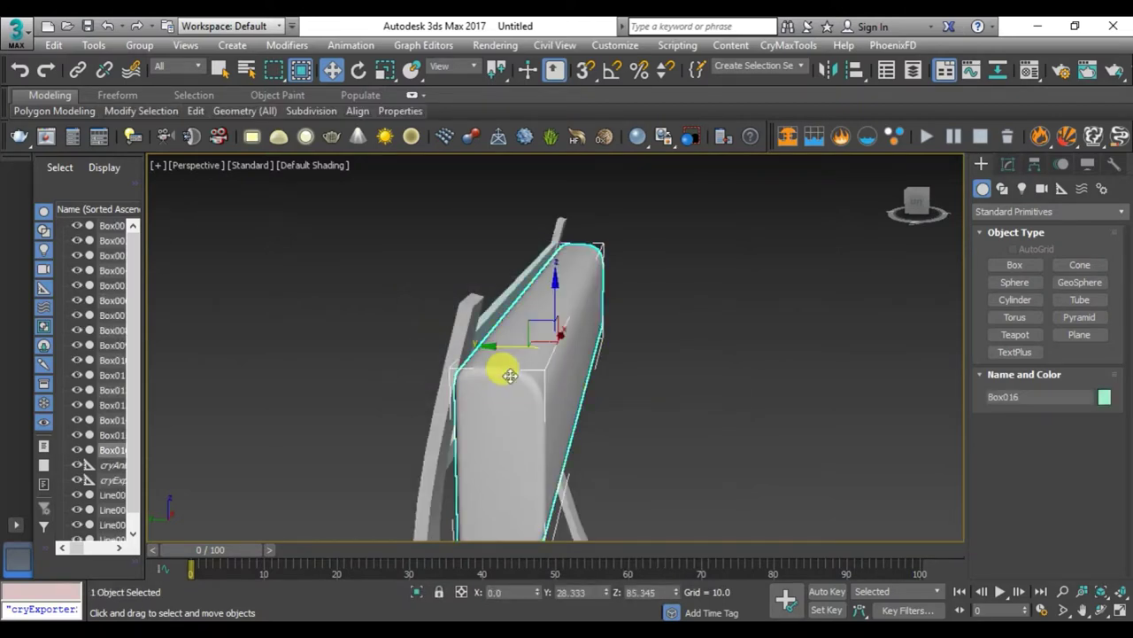
key("alt+w")
key("alt+w")
scroll(485, 372, "up", 1)
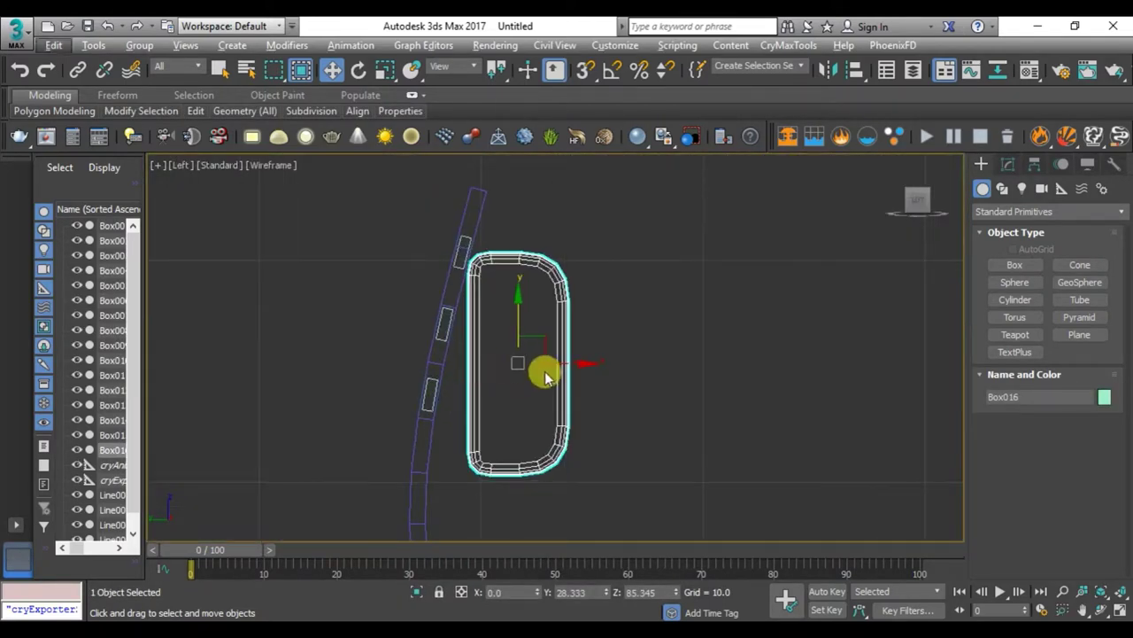
mouse_move(575, 363)
left_mouse_down()
mouse_move(526, 367)
mouse_move(540, 375)
left_mouse_up()
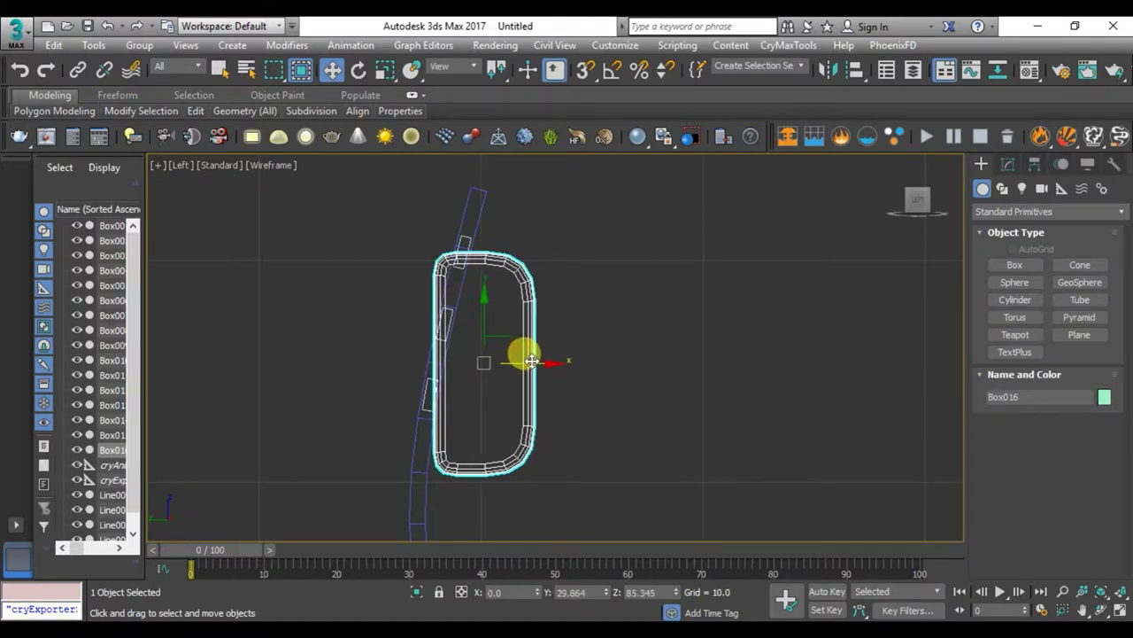
- Rotate the box about -11° and nudge it to Y 29.299 against the back frame
key("e")
mouse_move(518, 311)
left_mouse_down()
mouse_move(535, 325)
mouse_move(518, 329)
left_mouse_up()
key("w")
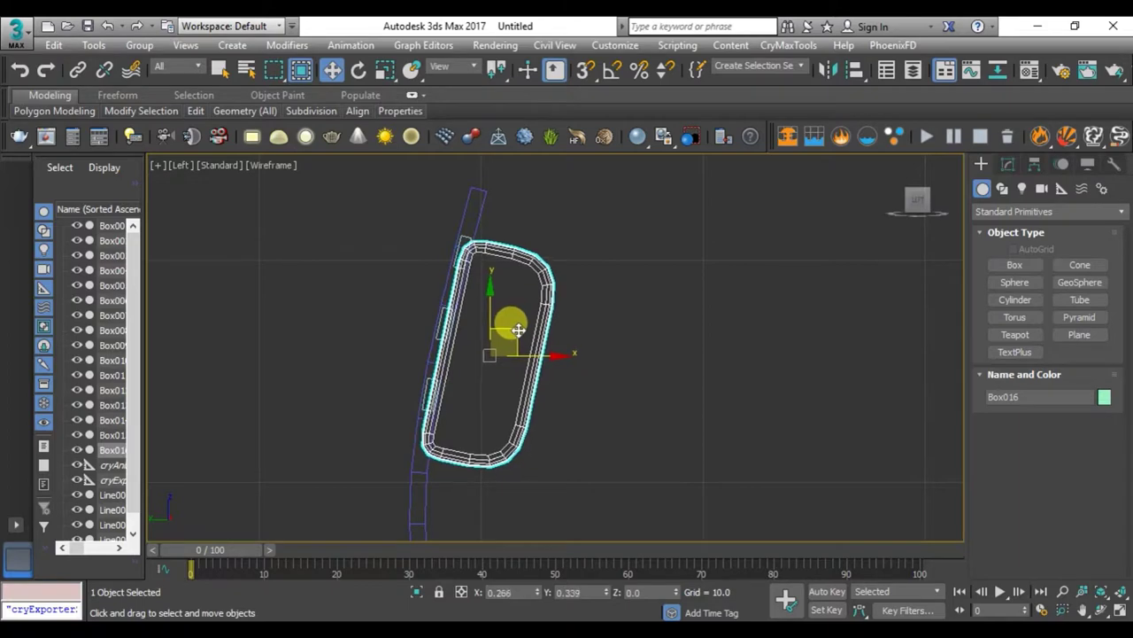
key("alt+w")
left_click(599, 413)
key("alt+w")
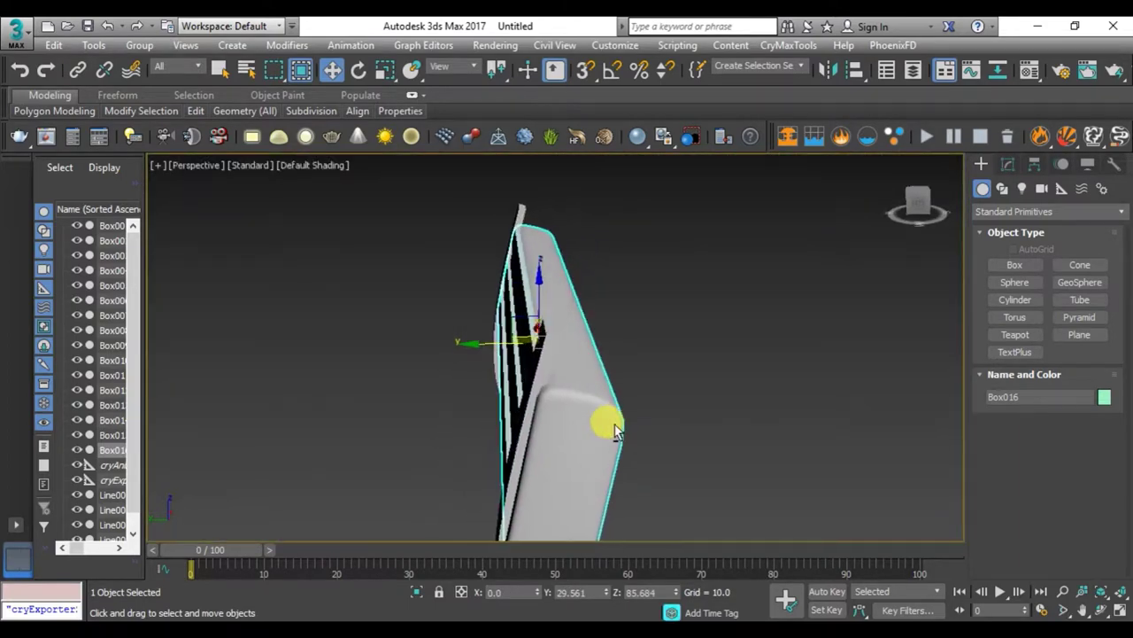
mouse_move(614, 426)
middle_mouse_down("alt")
mouse_move(638, 399)
mouse_move(621, 417)
middle_mouse_up("alt")
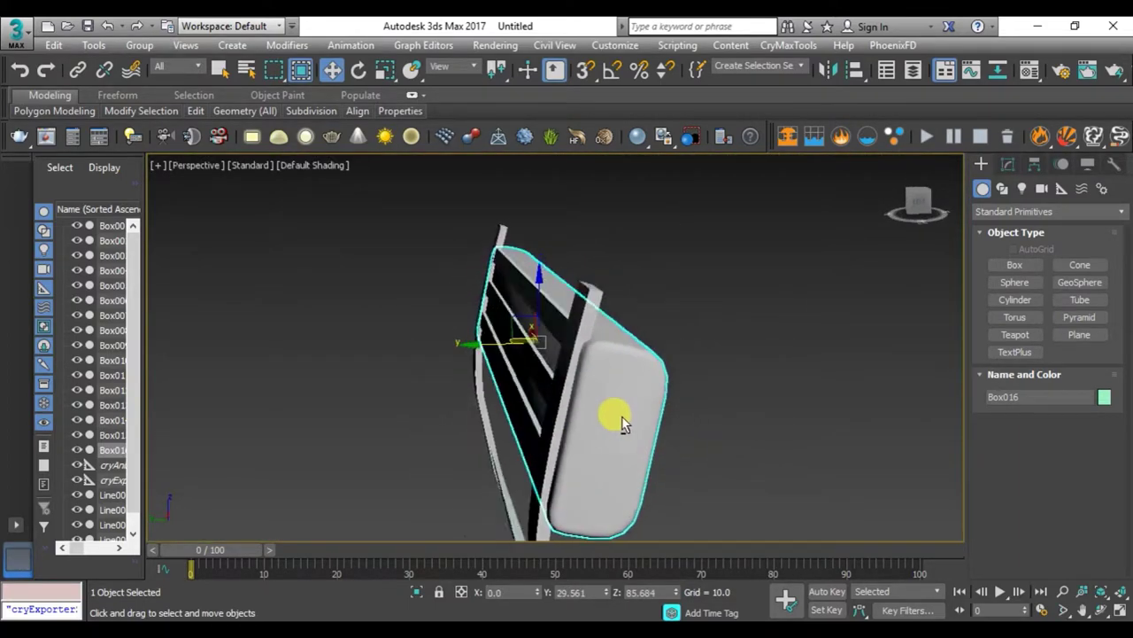
left_click_drag(472, 338, 479, 341)
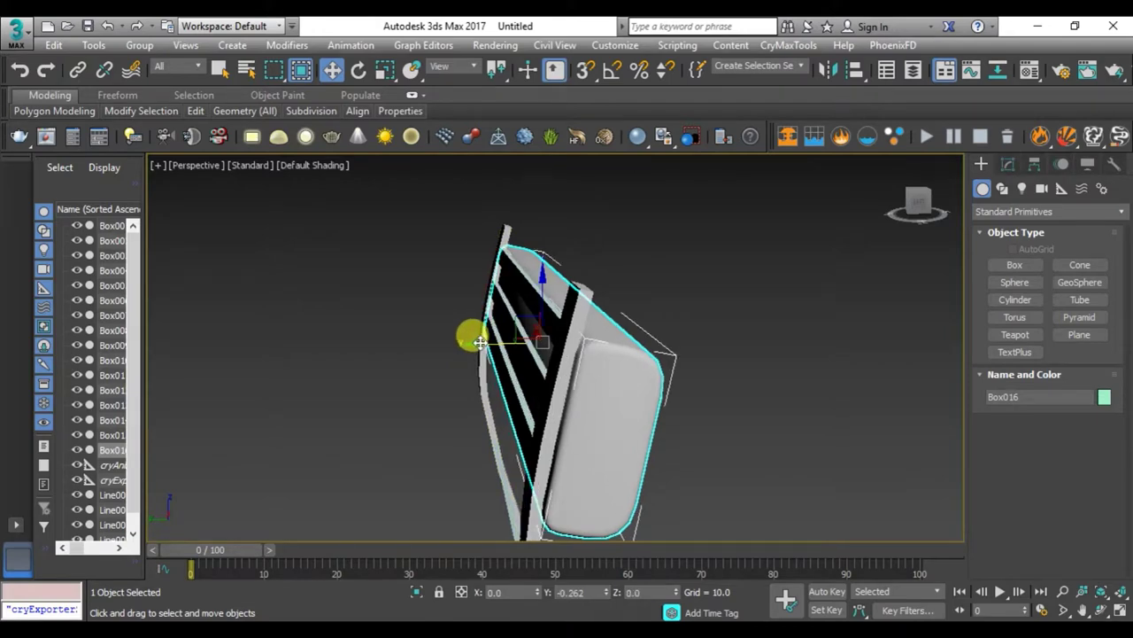
mouse_move(535, 390)
middle_mouse_down("alt")
mouse_move(514, 417)
mouse_move(481, 319)
mouse_move(563, 333)
mouse_move(619, 367)
mouse_move(445, 398)
middle_mouse_up("alt")
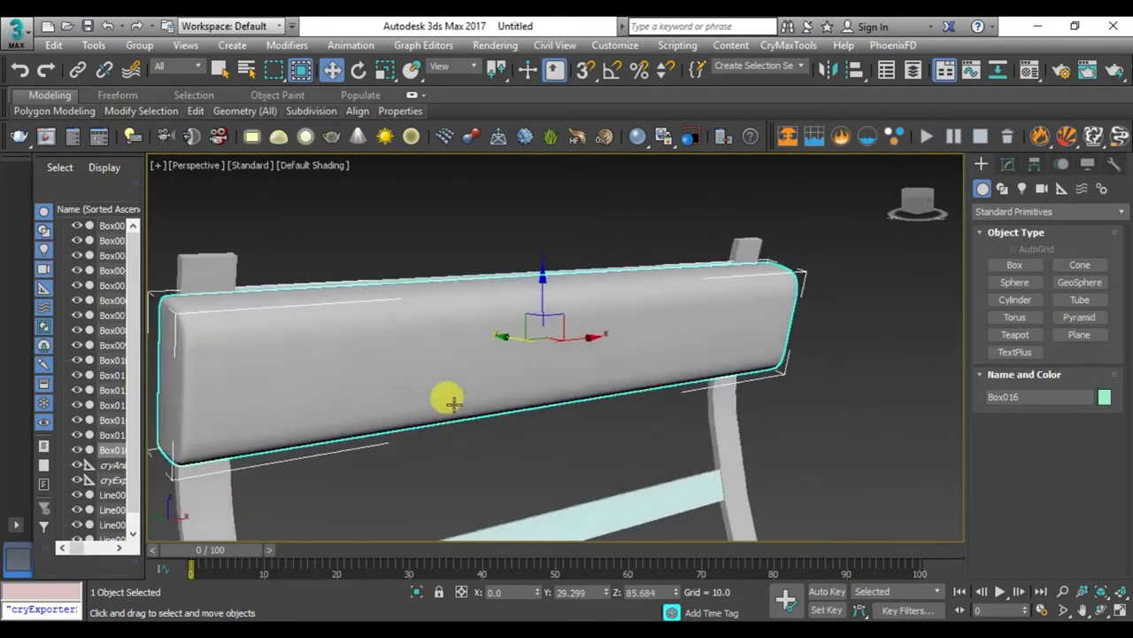
left_click(523, 464)
scroll(518, 434, "down", 5)
mouse_move(513, 405)
middle_mouse_down("alt")
mouse_move(612, 404)
mouse_move(573, 428)
mouse_move(523, 392)
mouse_move(569, 435)
middle_mouse_up("alt")
- Draw a new flat box along the seat frame in the Left view
key("alt+w")
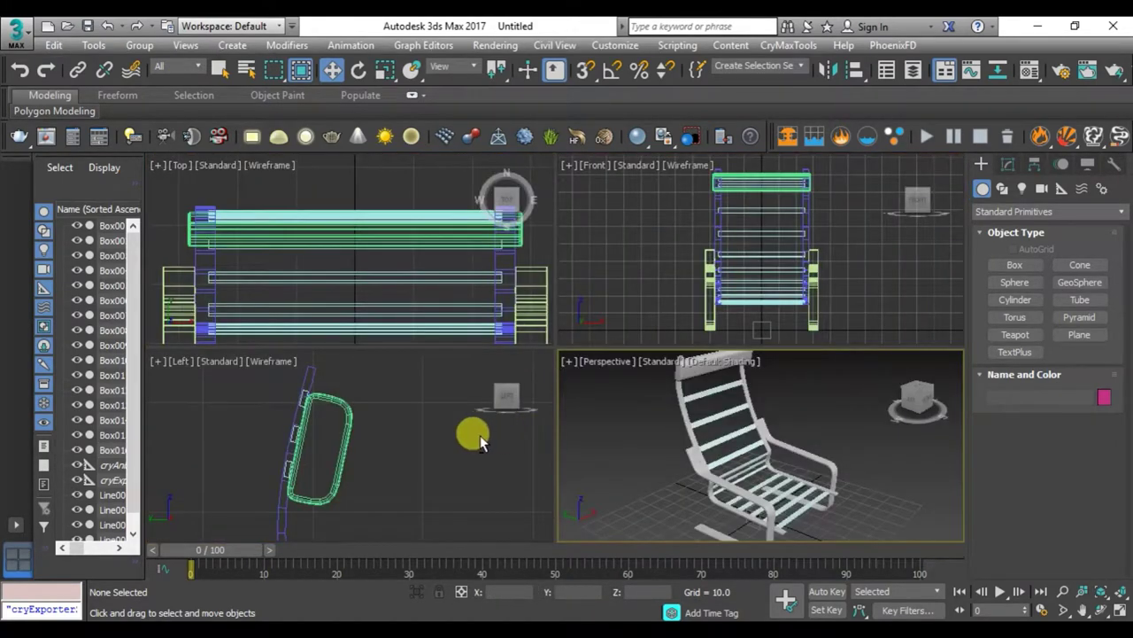
left_click(480, 435)
key("alt+w")
scroll(474, 381, "up", 3)
scroll(472, 310, "up", 3)
scroll(460, 354, "up", 3)
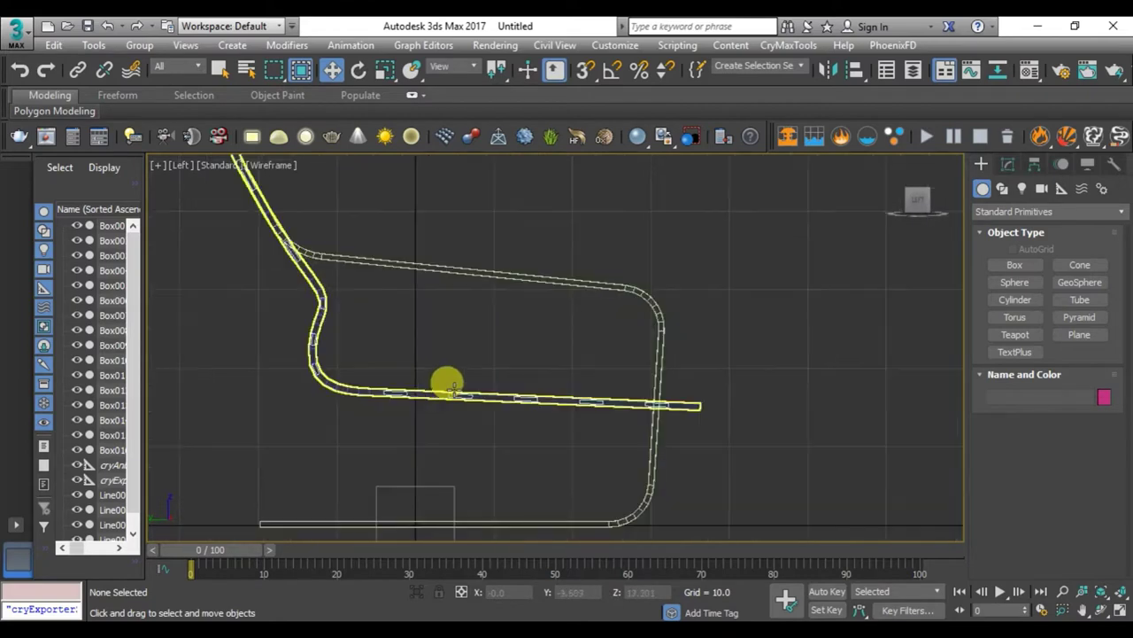
scroll(448, 385, "up", 2)
left_click(1010, 265)
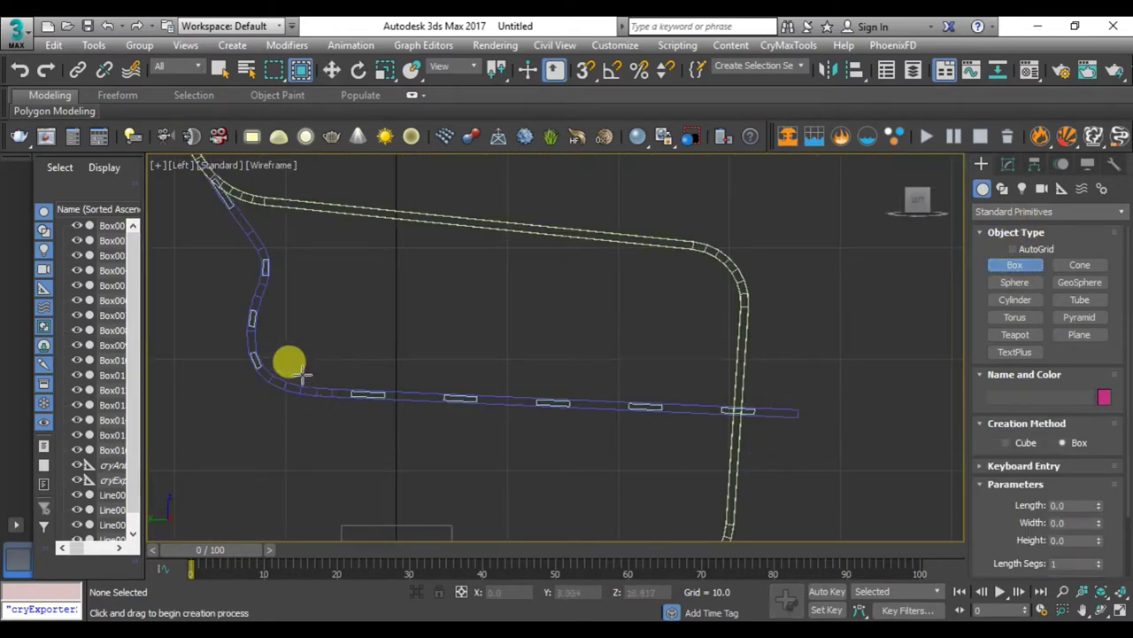
left_click_drag(278, 364, 802, 409)
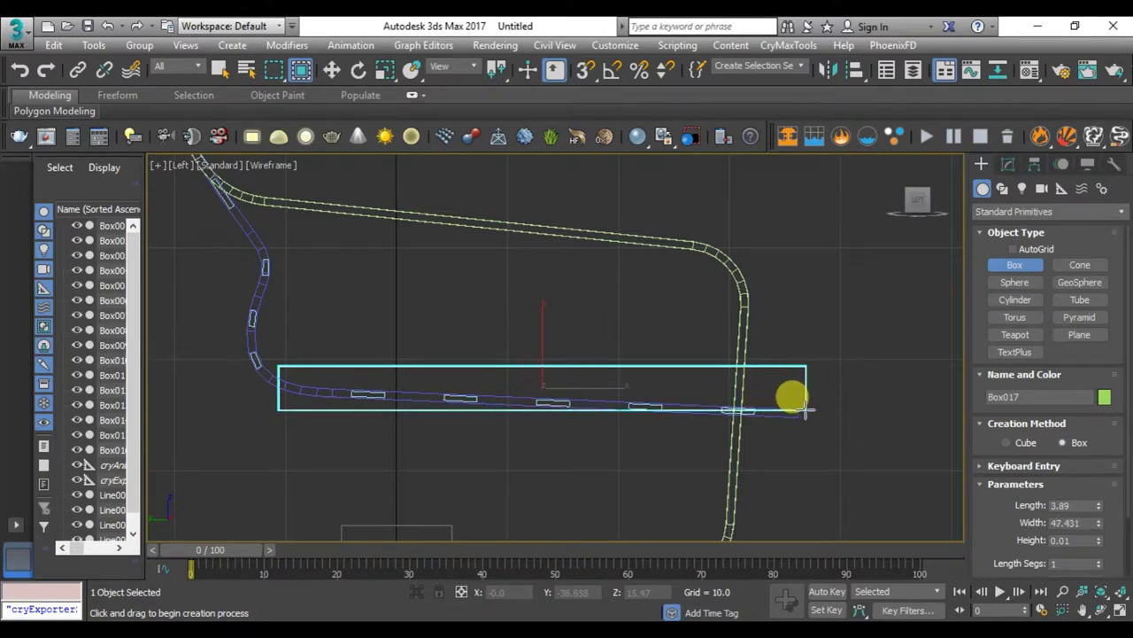
left_click_drag(803, 409, 808, 410)
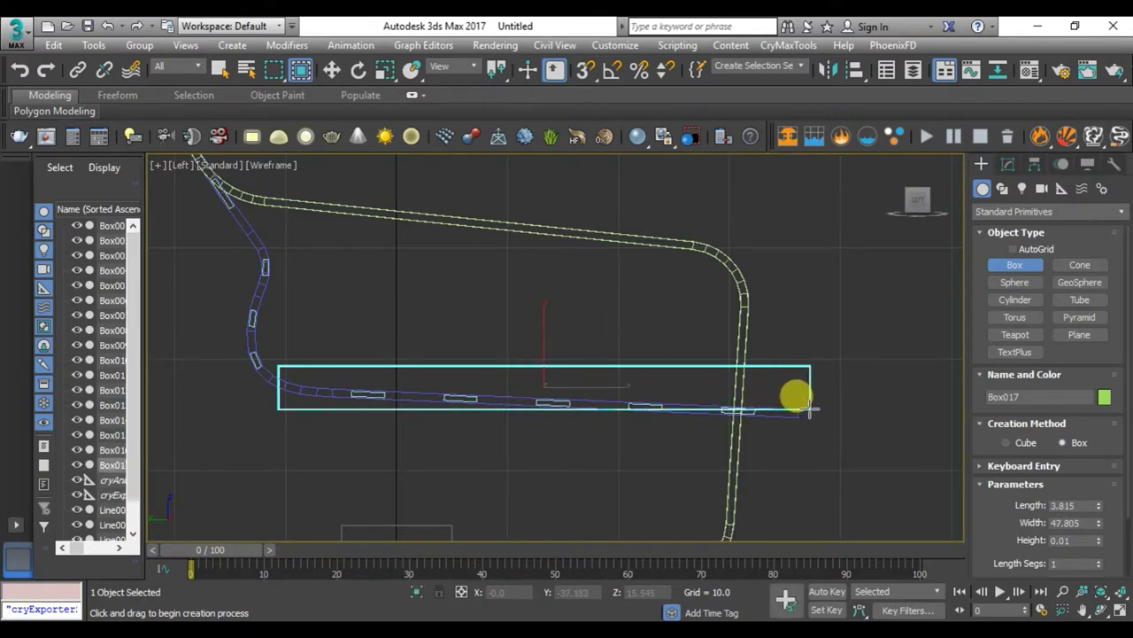
right_click(801, 120)
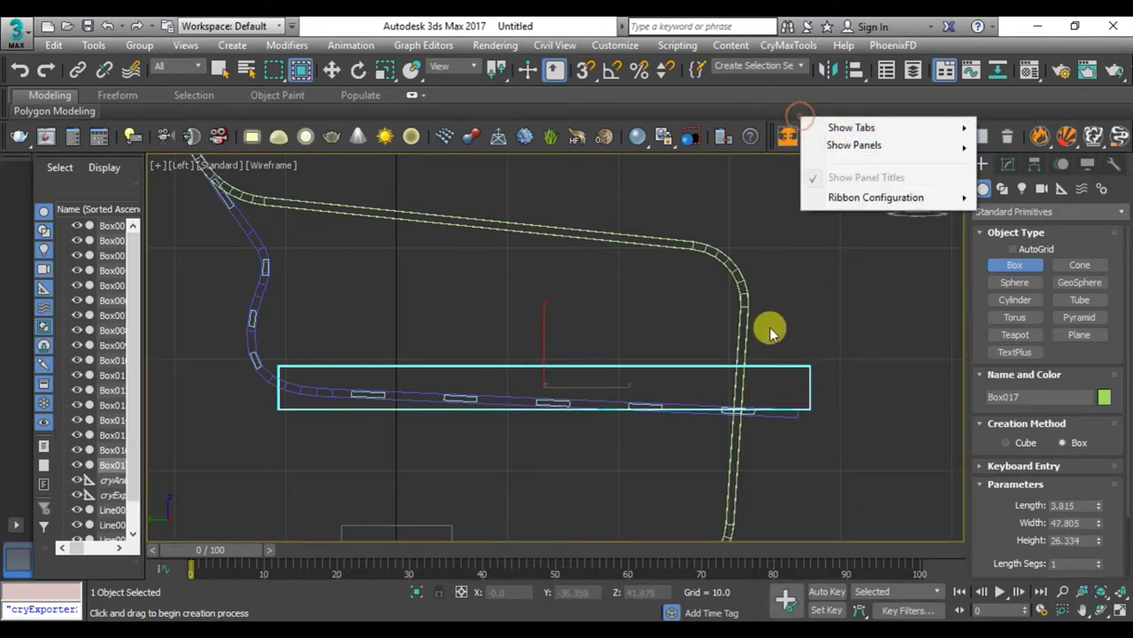
right_click(765, 329)
- Move the seat box along X to 27.123 between the side frames and display its Box parameters
key("alt+w")
key("alt+w")
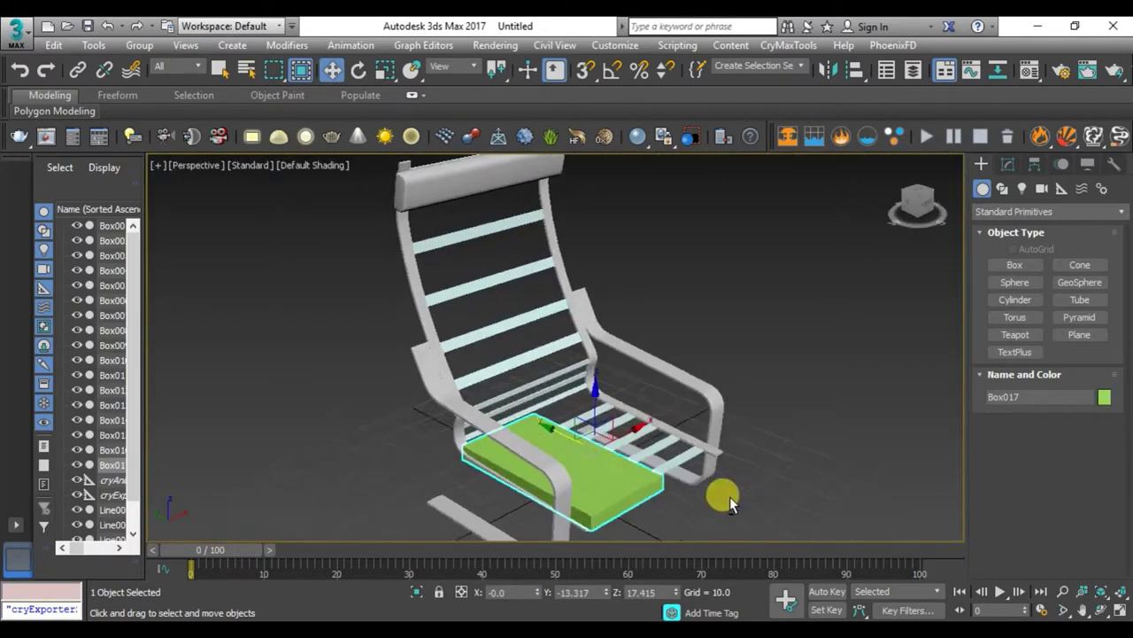
middle_click_drag(720, 496, 653, 482, "alt")
left_click_drag(658, 477, 753, 473)
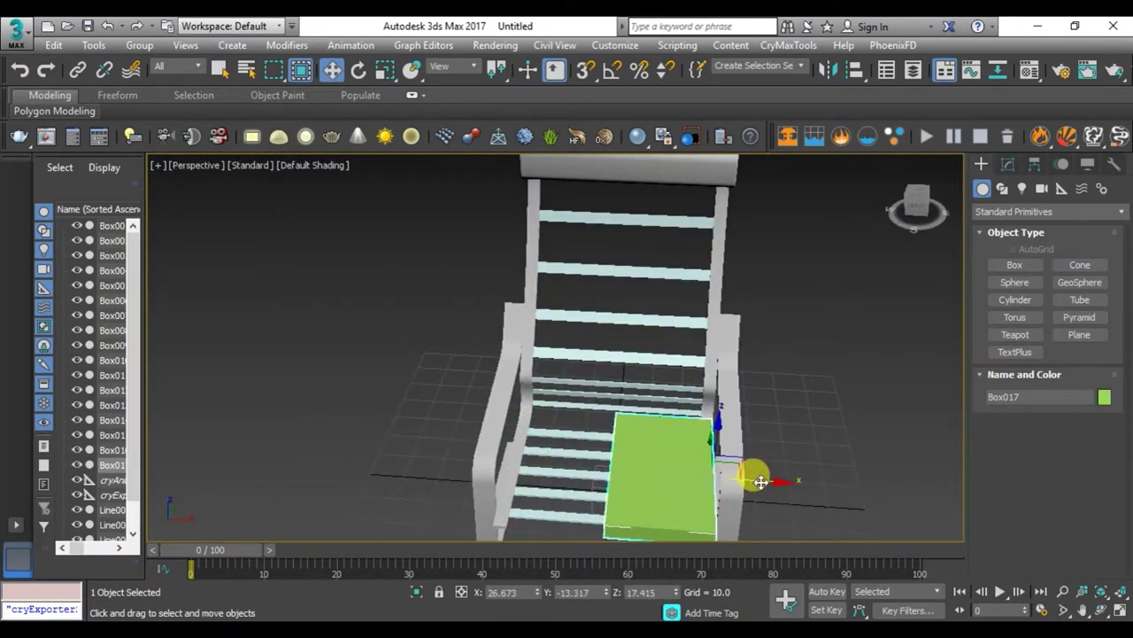
middle_click_drag(754, 473, 653, 369, "alt")
scroll(638, 365, "up", 3)
scroll(613, 364, "up", 5)
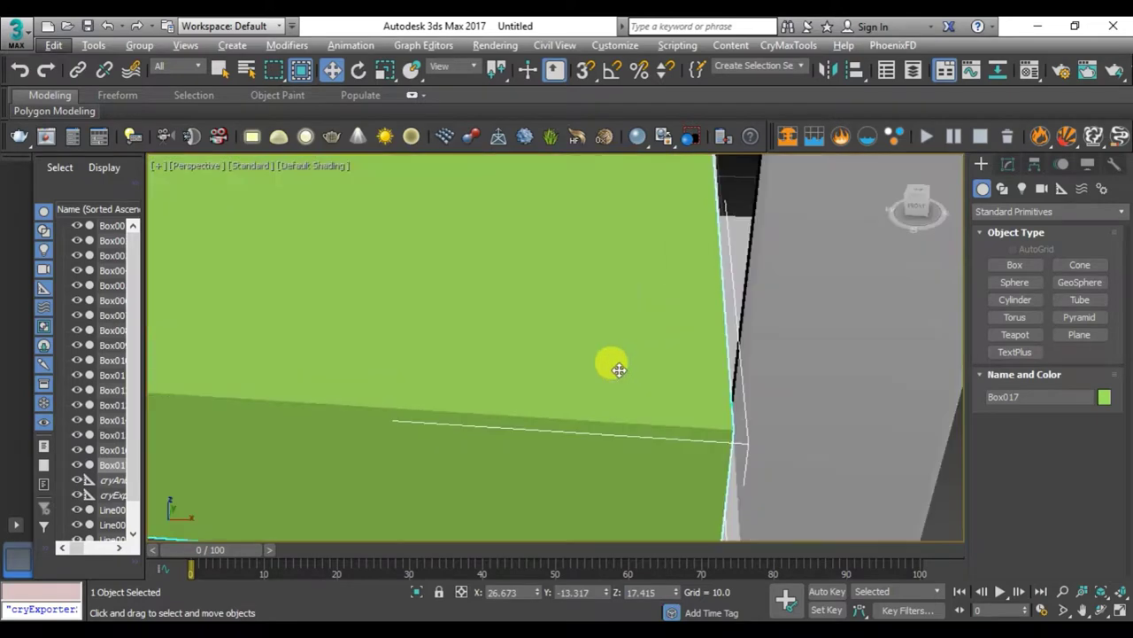
scroll(625, 374, "up", 1)
scroll(635, 378, "up", 1)
left_click_drag(643, 379, 634, 382)
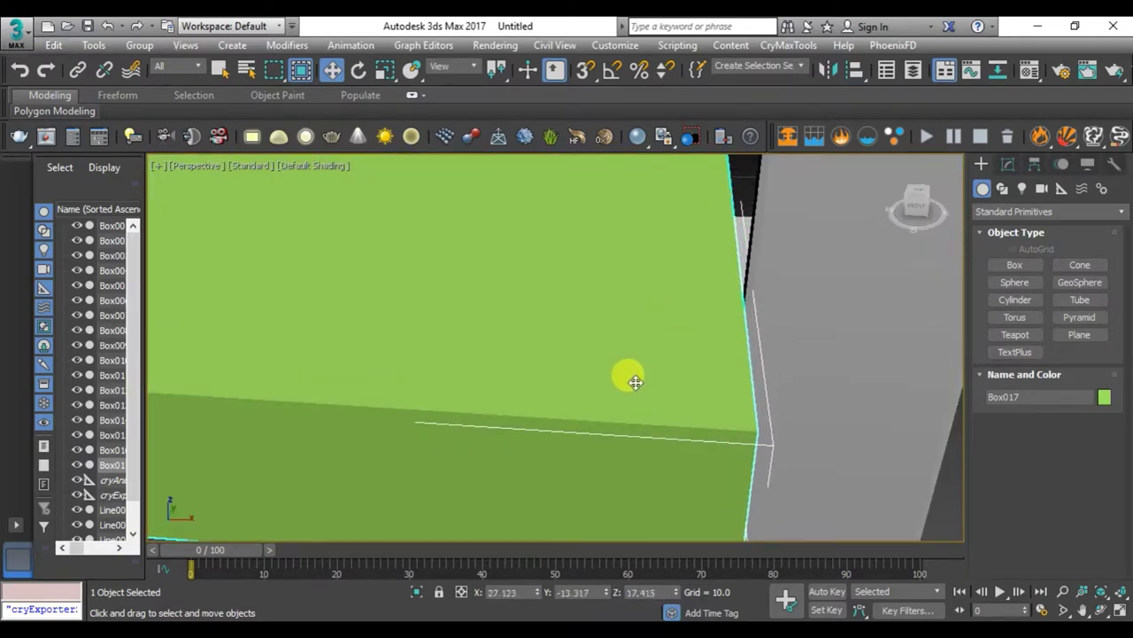
scroll(632, 381, "down", 5)
mouse_move(582, 375)
middle_mouse_down("alt")
mouse_move(678, 405)
mouse_move(615, 397)
middle_mouse_up("alt")
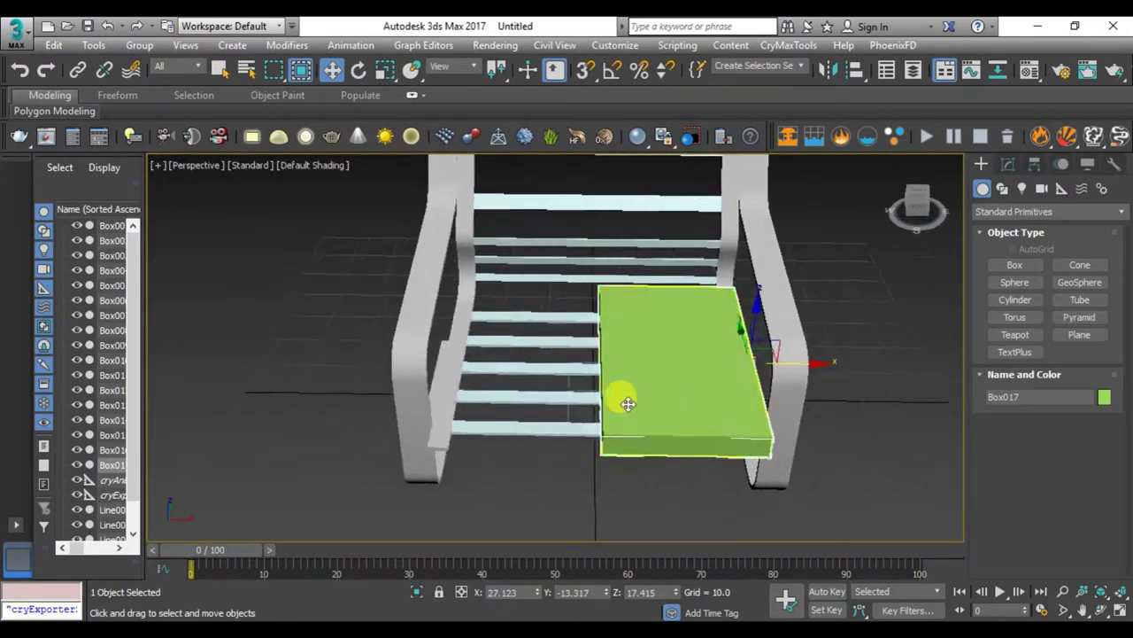
scroll(614, 397, "up", 1)
left_click(1008, 164)
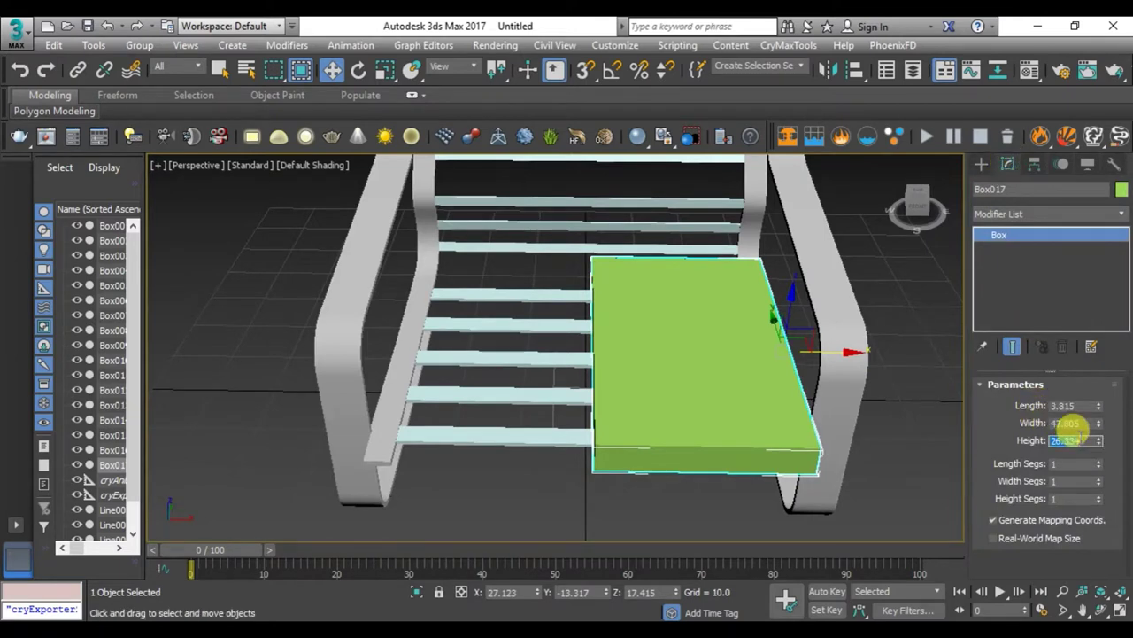
- Set the seat box height to 55, then lower it to 54
type("5")
key("Return")
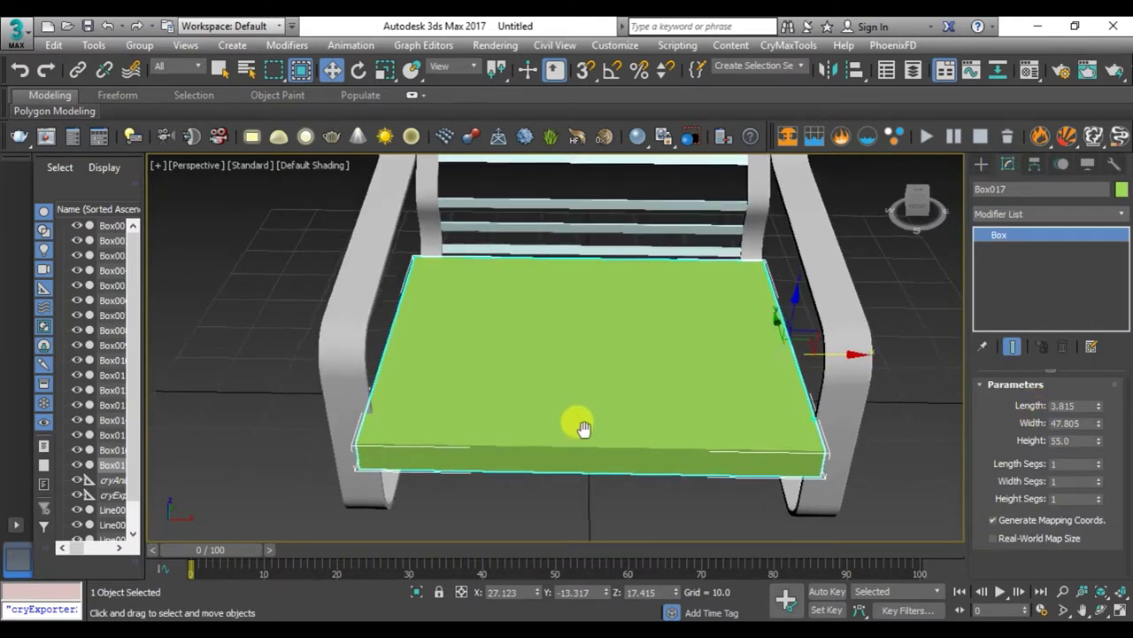
left_click_drag(1098, 442, 1100, 450)
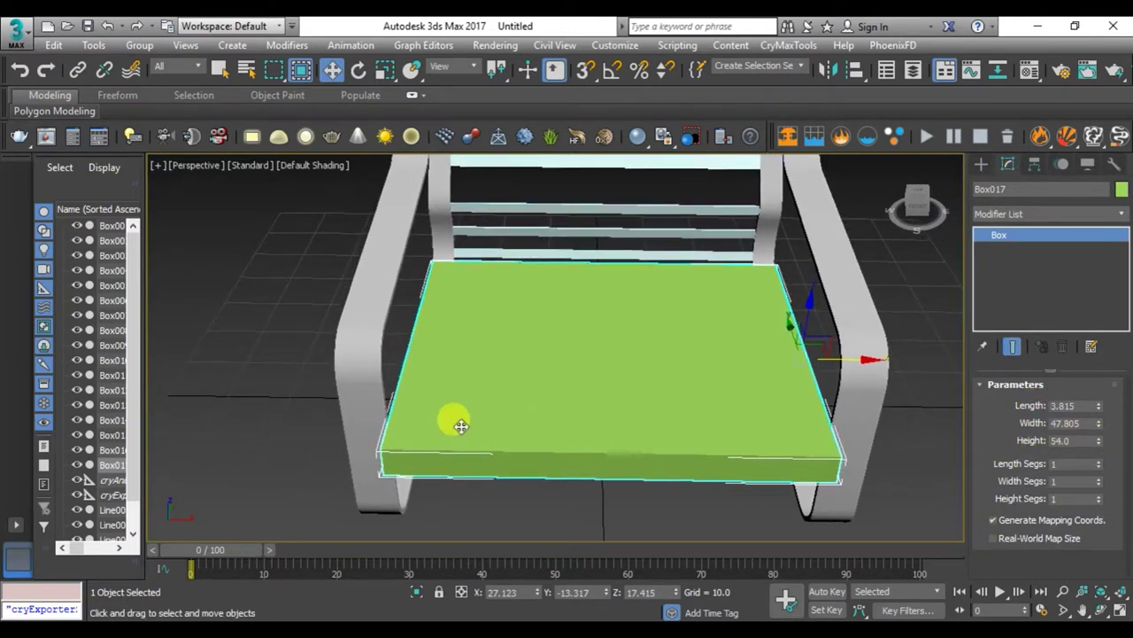
scroll(461, 426, "up", 3)
scroll(549, 399, "down", 2)
scroll(493, 404, "down", 1)
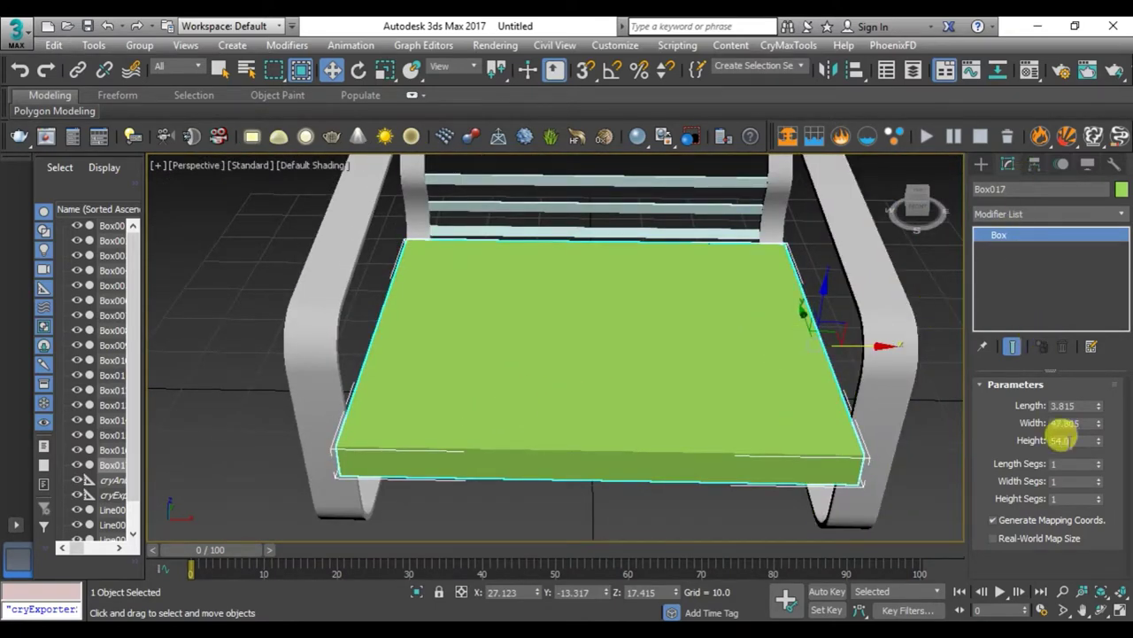
- Convert the seat box to an editable poly and show edged faces
mouse_move(711, 370)
middle_mouse_down("alt")
mouse_move(767, 318)
mouse_move(771, 299)
mouse_move(785, 321)
middle_mouse_up("alt")
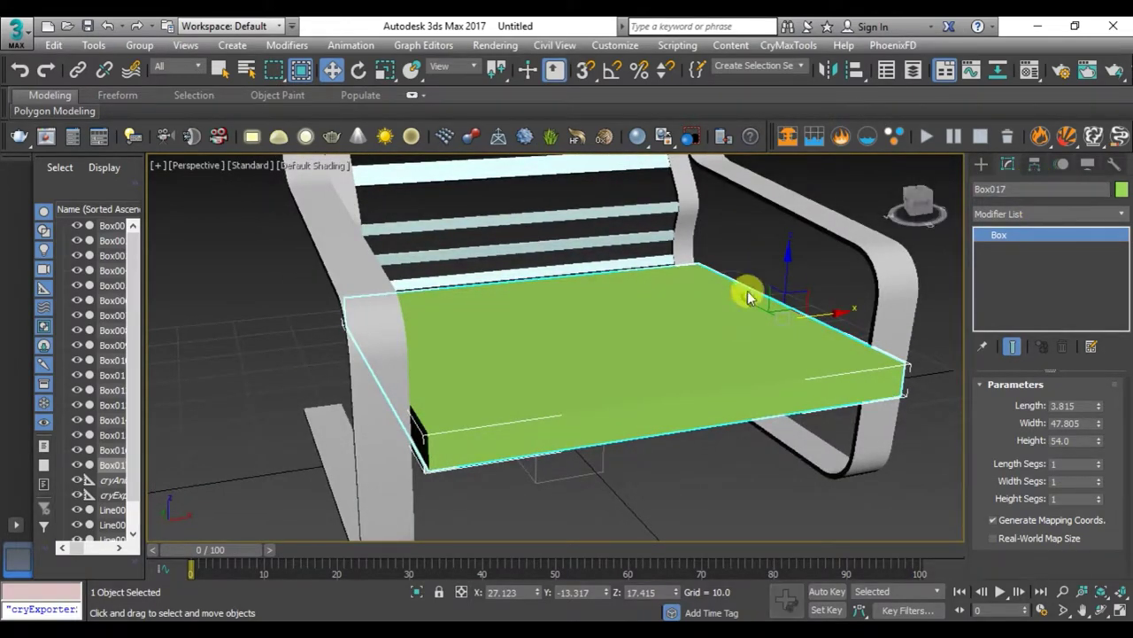
right_click(749, 296)
left_click(948, 470)
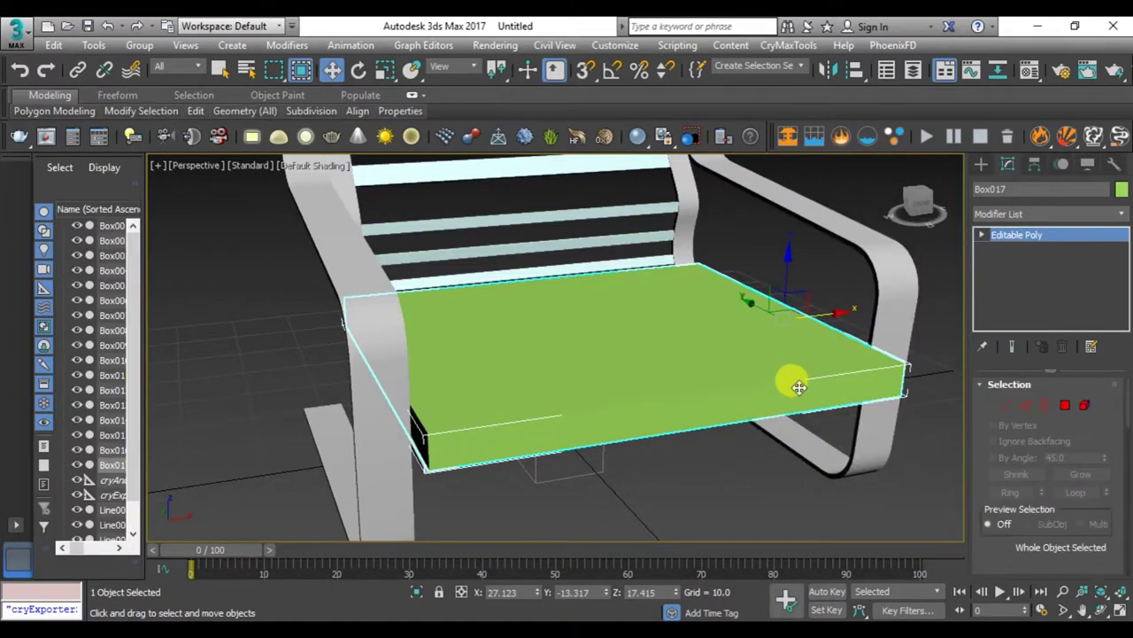
key("F4")
- Assign the default grey material to the seat box
key("m")
left_click(92, 263)
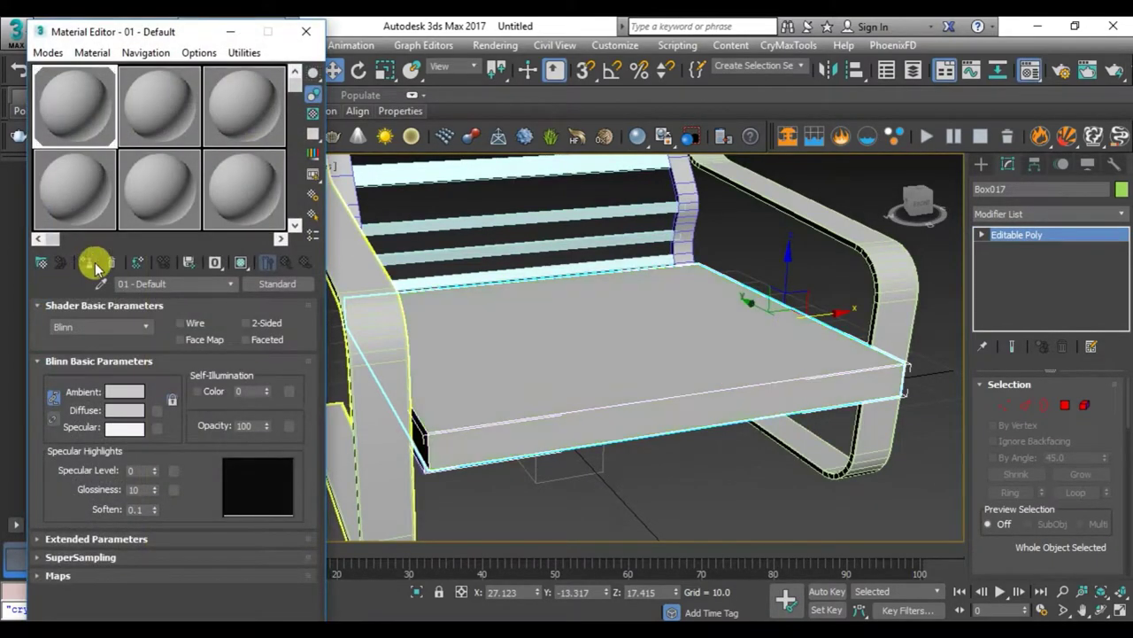
left_click(304, 34)
- Select the seat box's four top edges: front, left, back and right
mouse_move(657, 407)
middle_mouse_down("alt")
mouse_move(561, 387)
mouse_move(653, 405)
middle_mouse_up("alt")
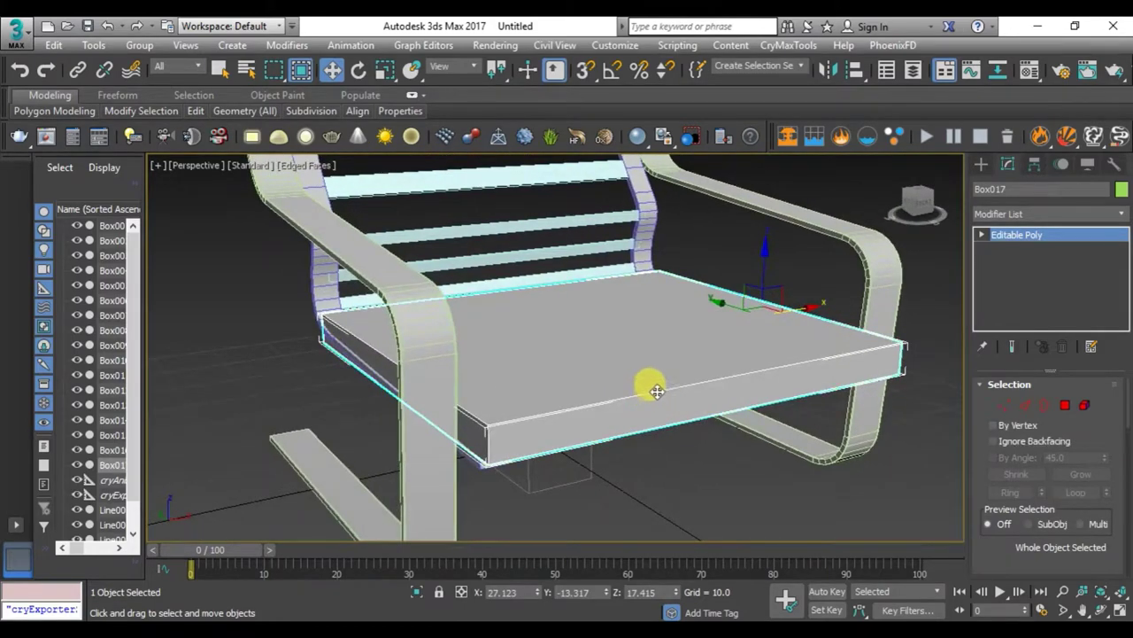
key("2")
left_click(643, 391)
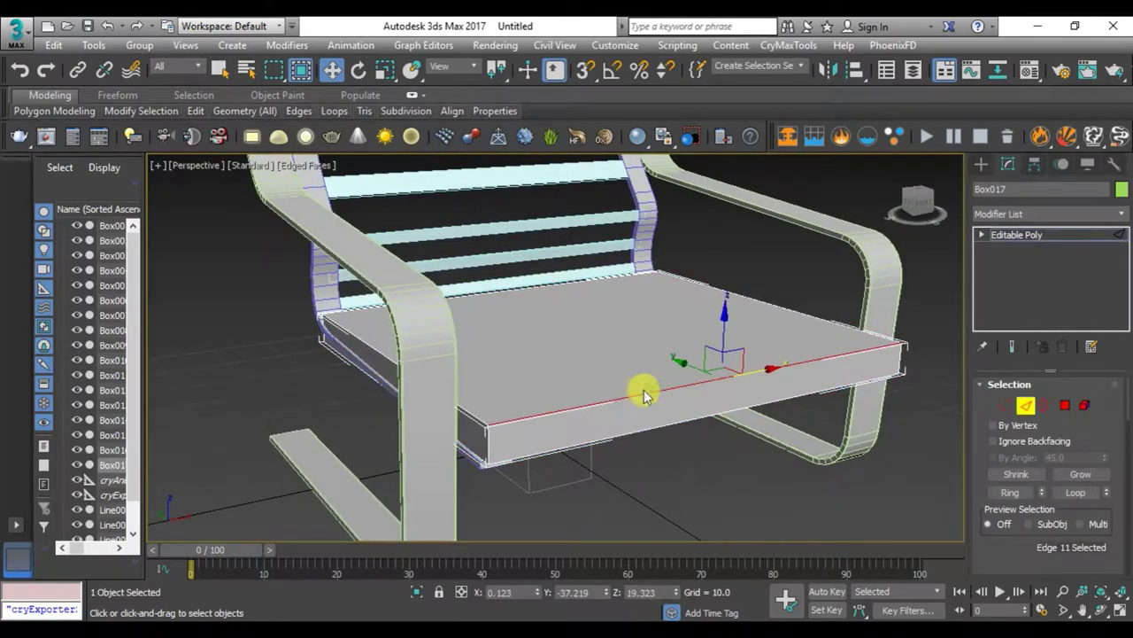
left_click(471, 412, "ctrl")
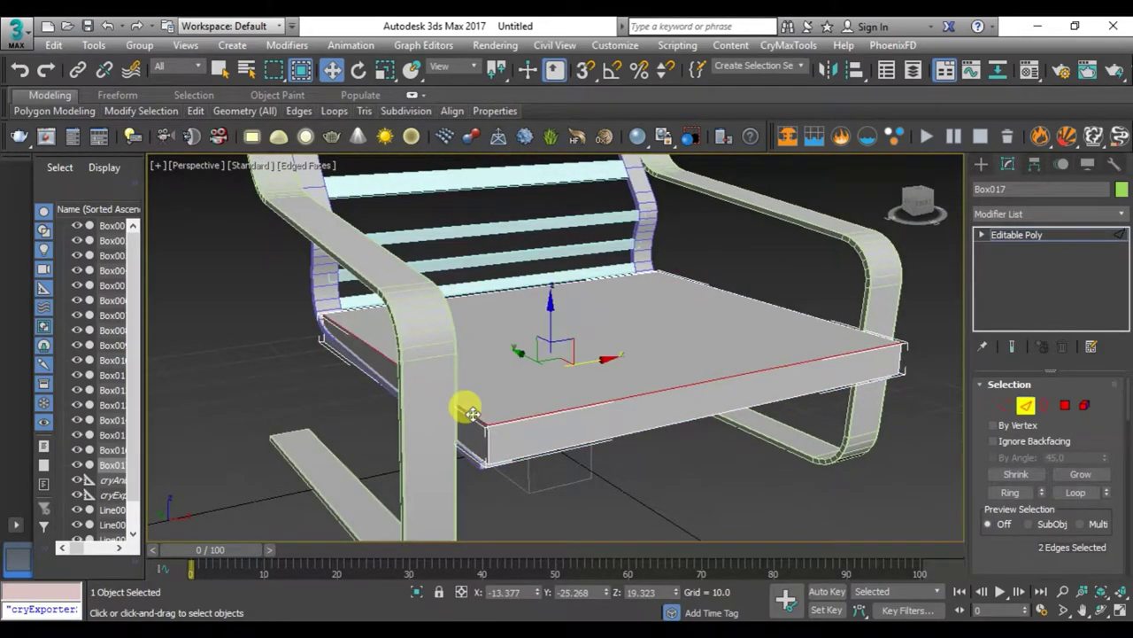
left_click(541, 286, "ctrl")
left_click(779, 312, "ctrl")
- Chamfer the four top edges with 4 segments and an amount of 2.519
middle_click_drag(771, 304, 608, 394, "alt")
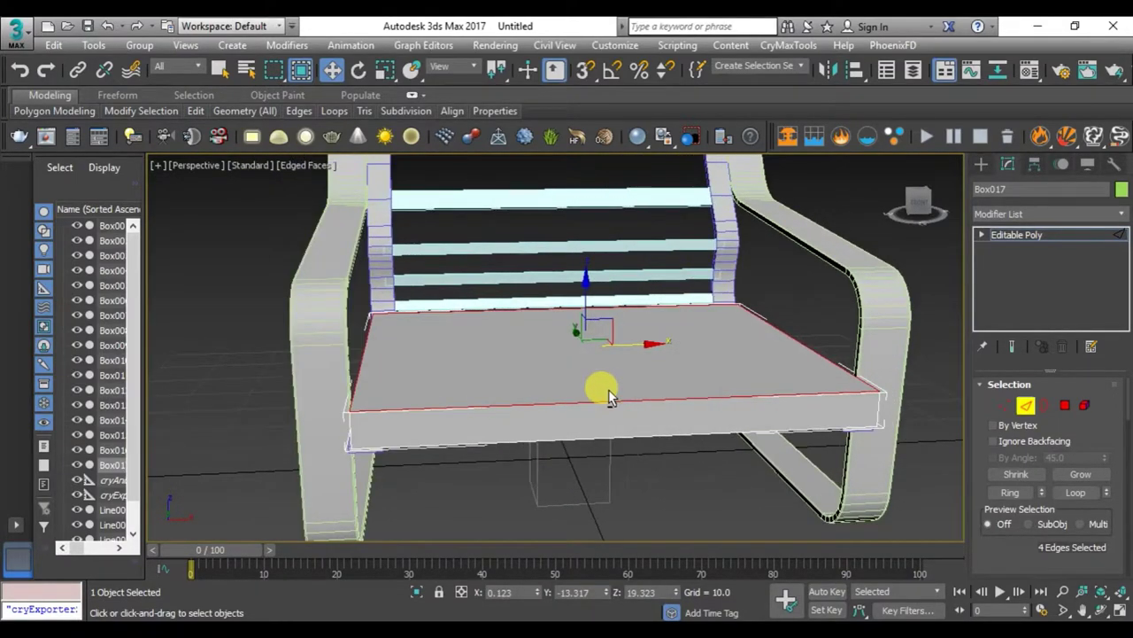
scroll(619, 390, "up", 2)
scroll(568, 402, "up", 2)
scroll(568, 402, "up", 2)
right_click(569, 403)
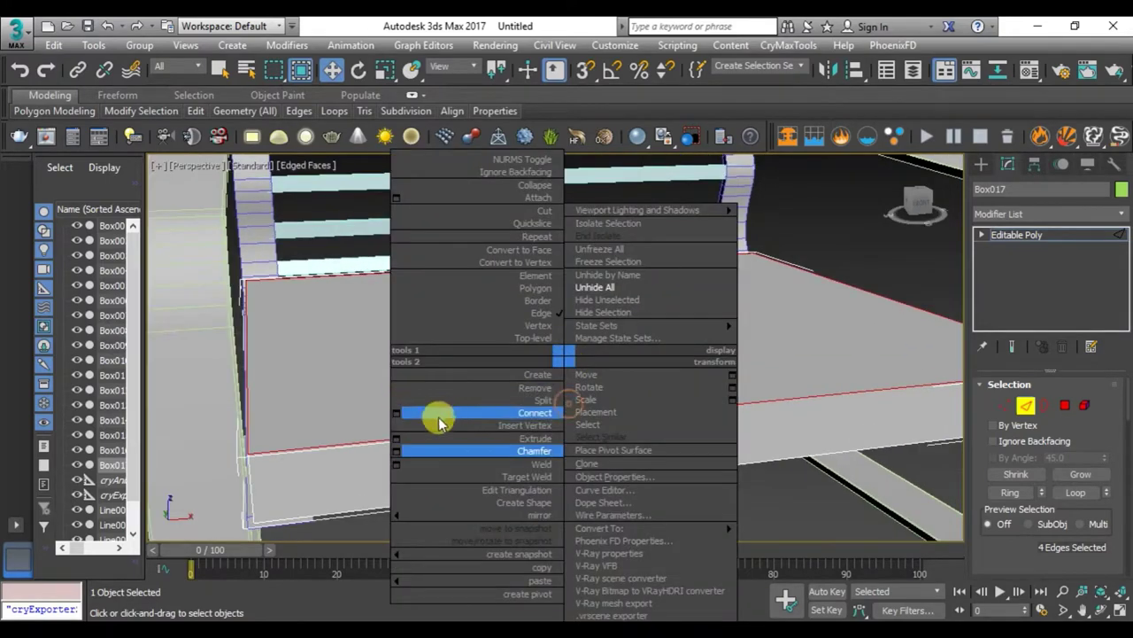
left_click(395, 450)
middle_click_drag(399, 460, 458, 417, "alt")
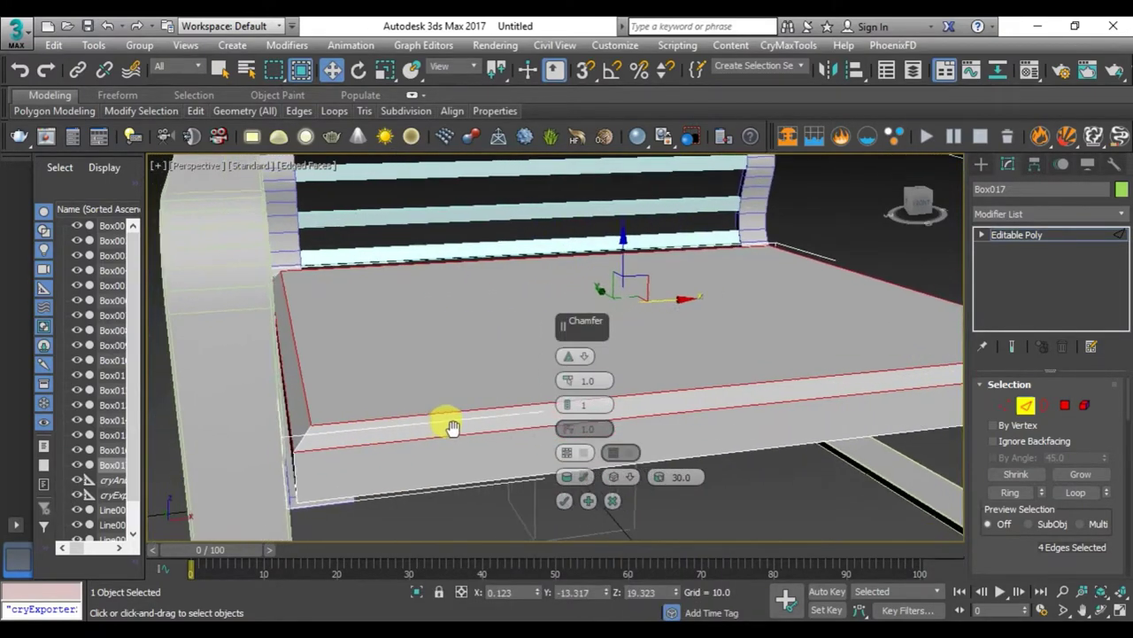
left_click_drag(567, 412, 586, 363)
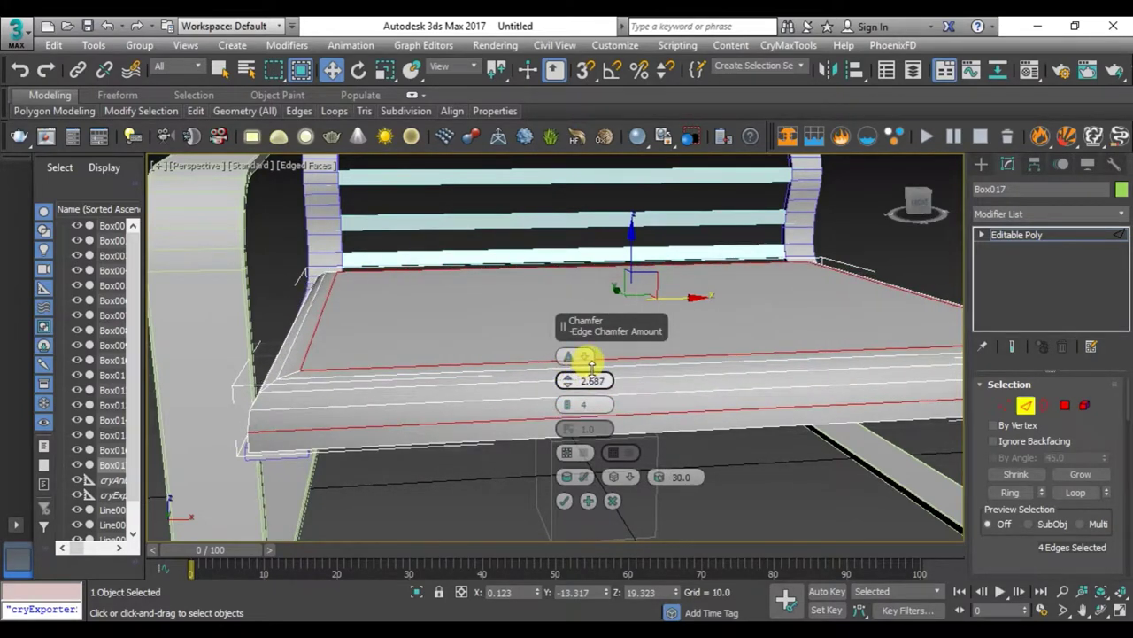
mouse_move(528, 367)
middle_mouse_down("alt")
mouse_move(467, 354)
mouse_move(475, 359)
middle_mouse_up("alt")
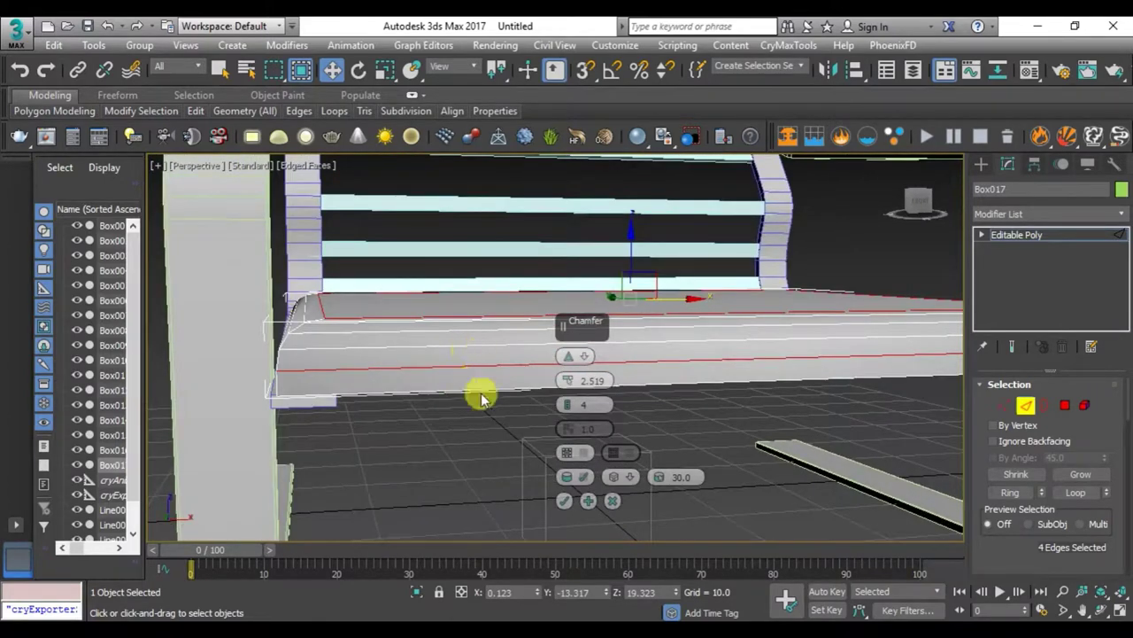
left_click(563, 502)
key("alt+w")
middle_click(561, 324)
key("alt+w")
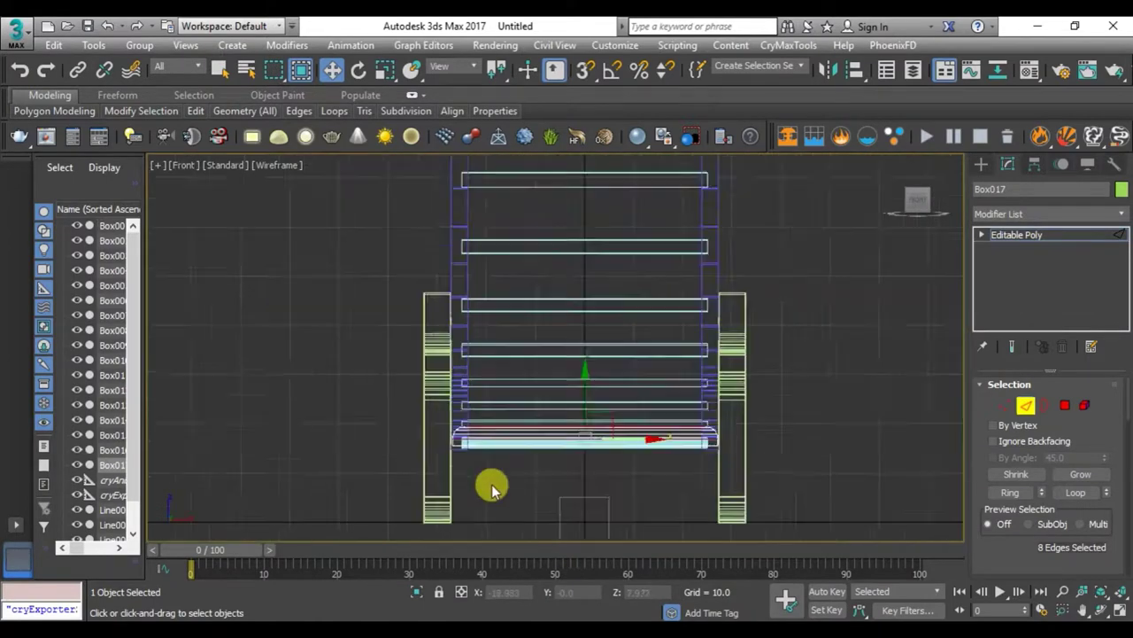
- Hide every object except the seat cushion
scroll(505, 443, "up", 4)
right_click(545, 356)
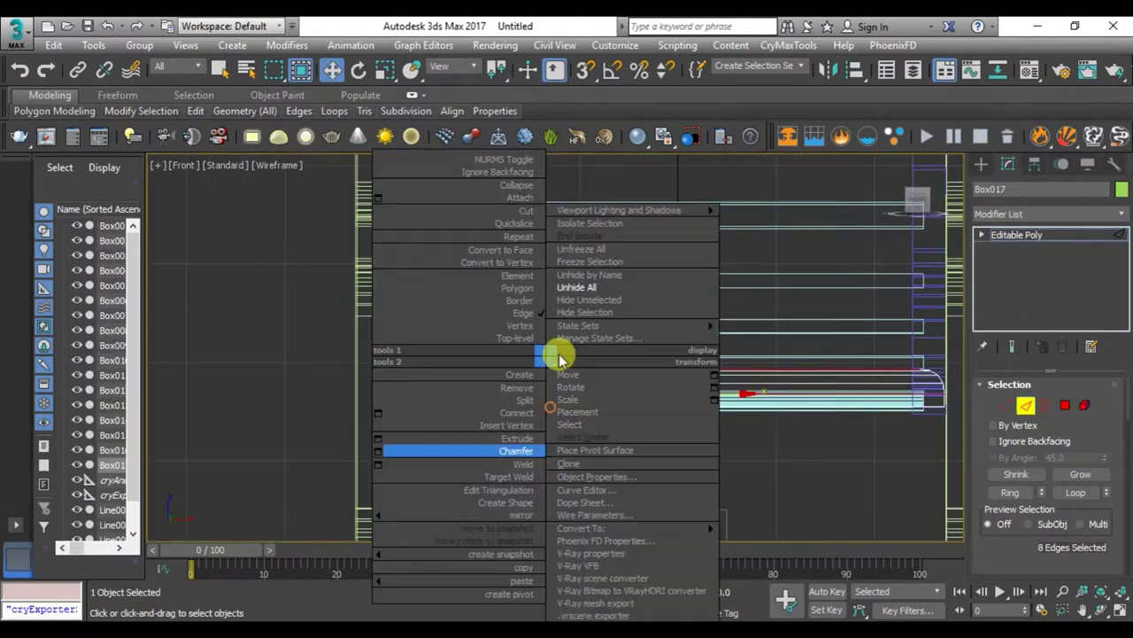
left_click(593, 305)
- Select the seat cushion's bottom edges in the front view
middle_click_drag(453, 423, 335, 422)
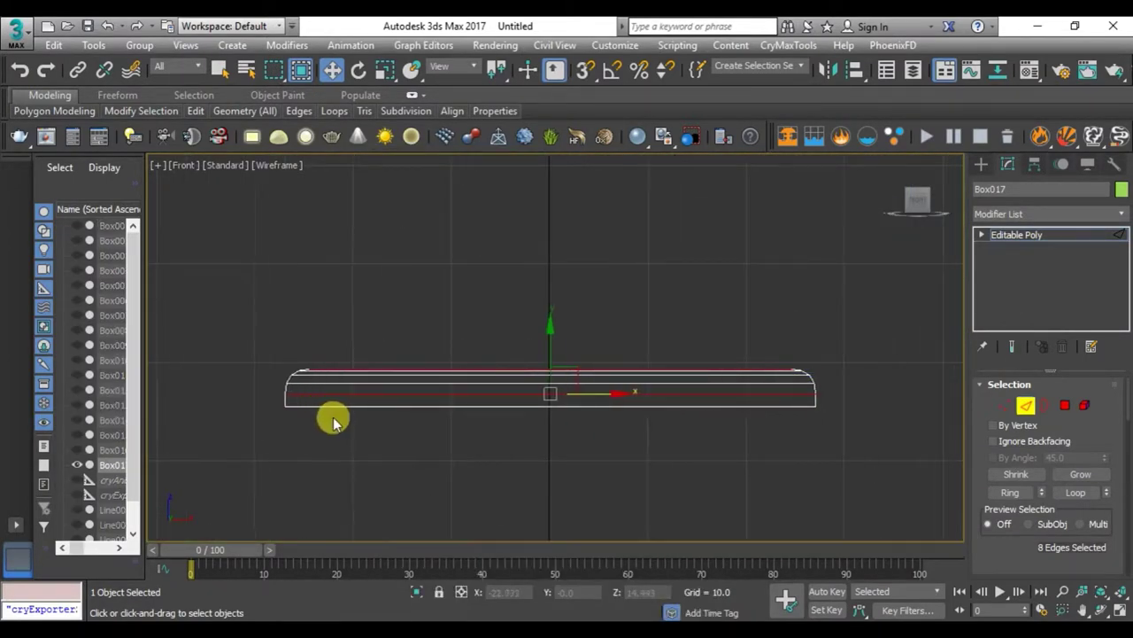
mouse_move(273, 402)
left_mouse_down()
mouse_move(663, 460)
mouse_move(855, 460)
left_mouse_up()
key("alt+w")
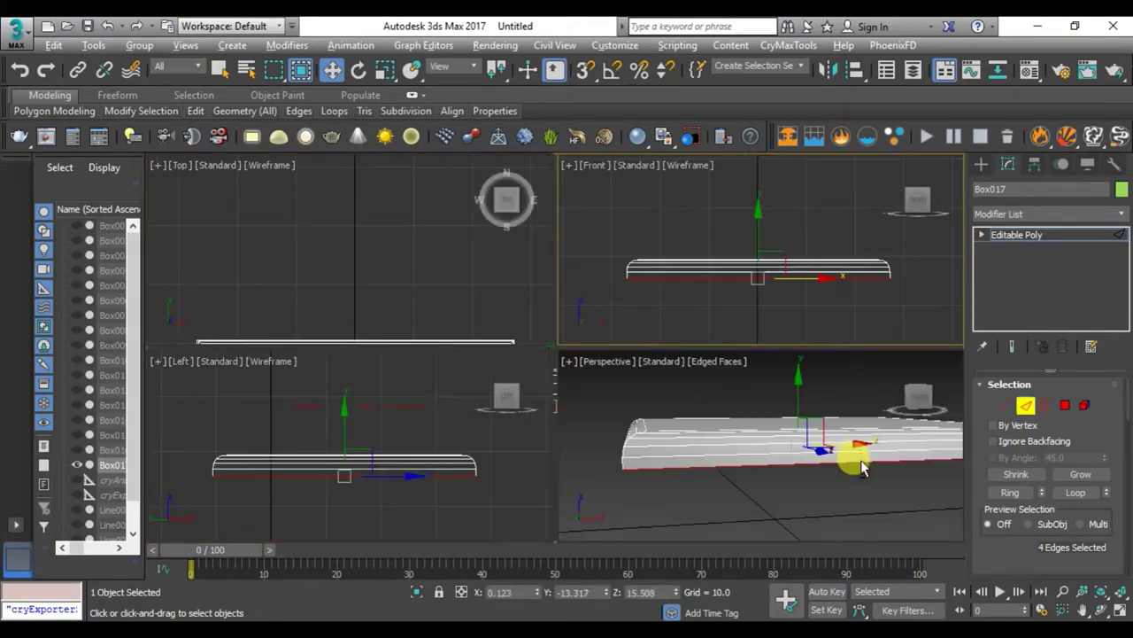
key("alt+w")
mouse_move(699, 454)
middle_mouse_down("alt")
mouse_move(650, 435)
mouse_move(665, 435)
middle_mouse_up("alt")
- Chamfer the bottom edges with 1 segment and an amount of 0.3
right_click(626, 355)
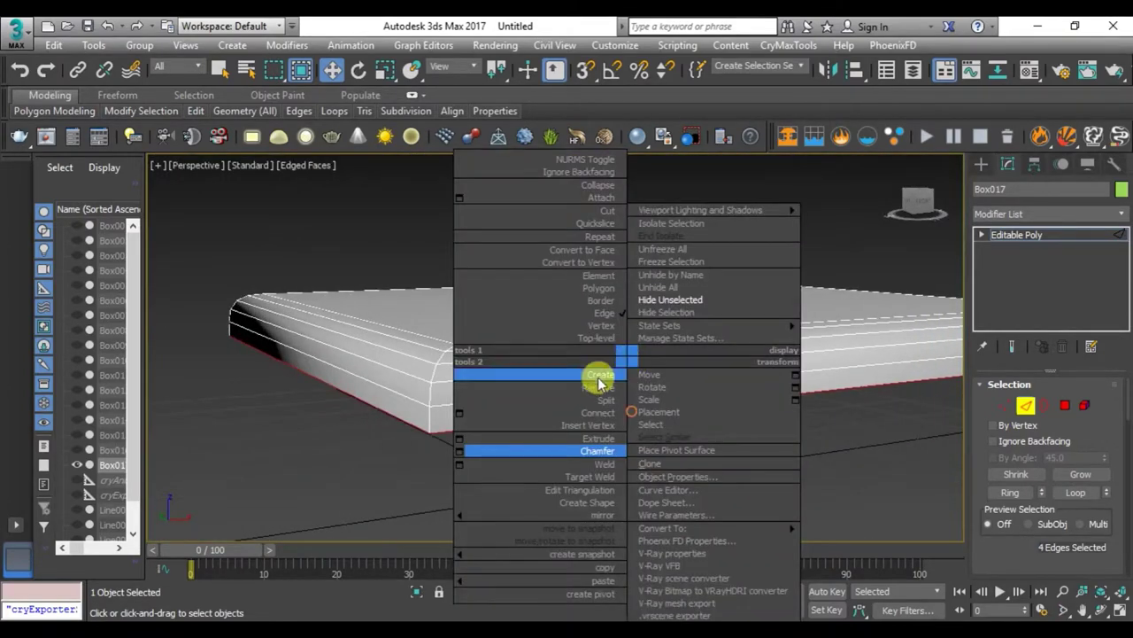
left_click(459, 452)
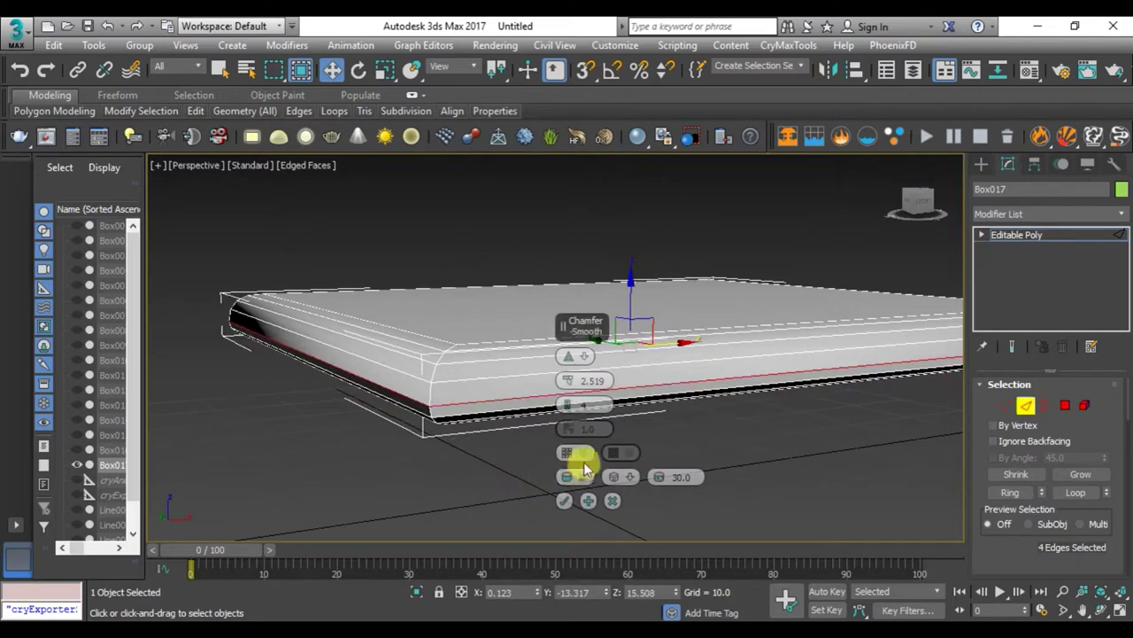
left_click(574, 405)
type("1")
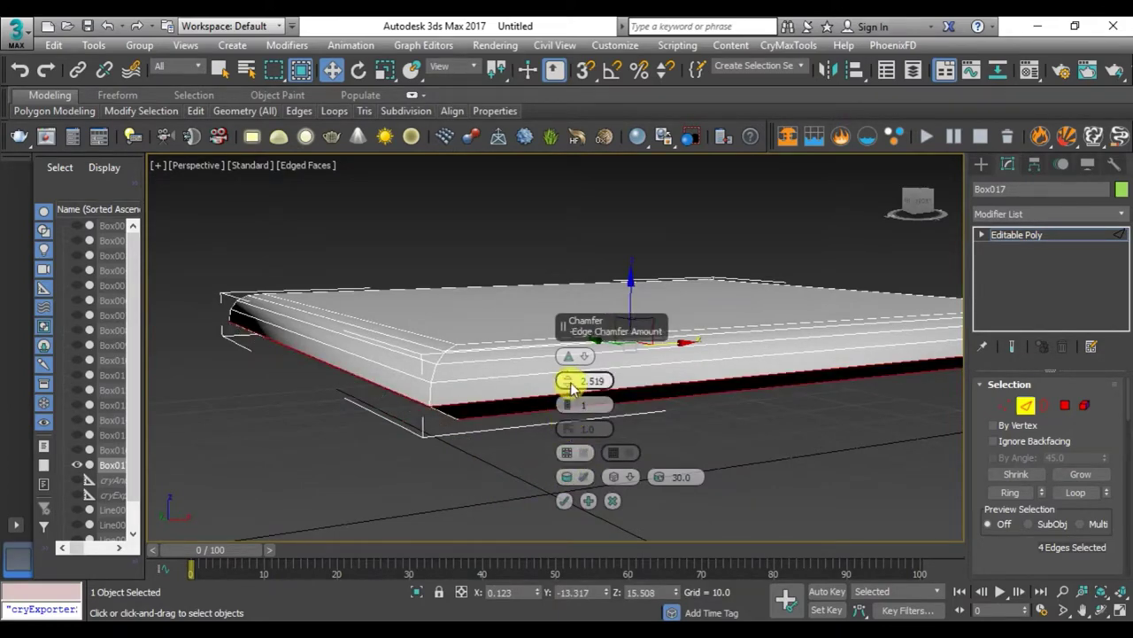
type("1")
key("Return")
mouse_move(488, 387)
middle_mouse_down("alt")
mouse_move(481, 354)
mouse_move(610, 366)
middle_mouse_up("alt")
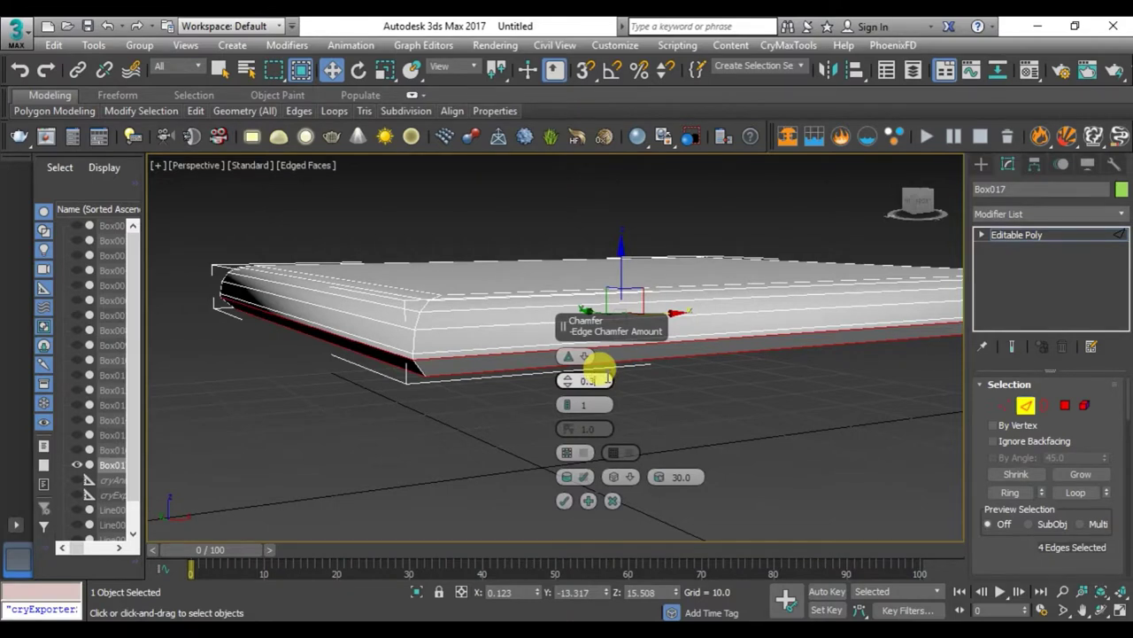
key("Return")
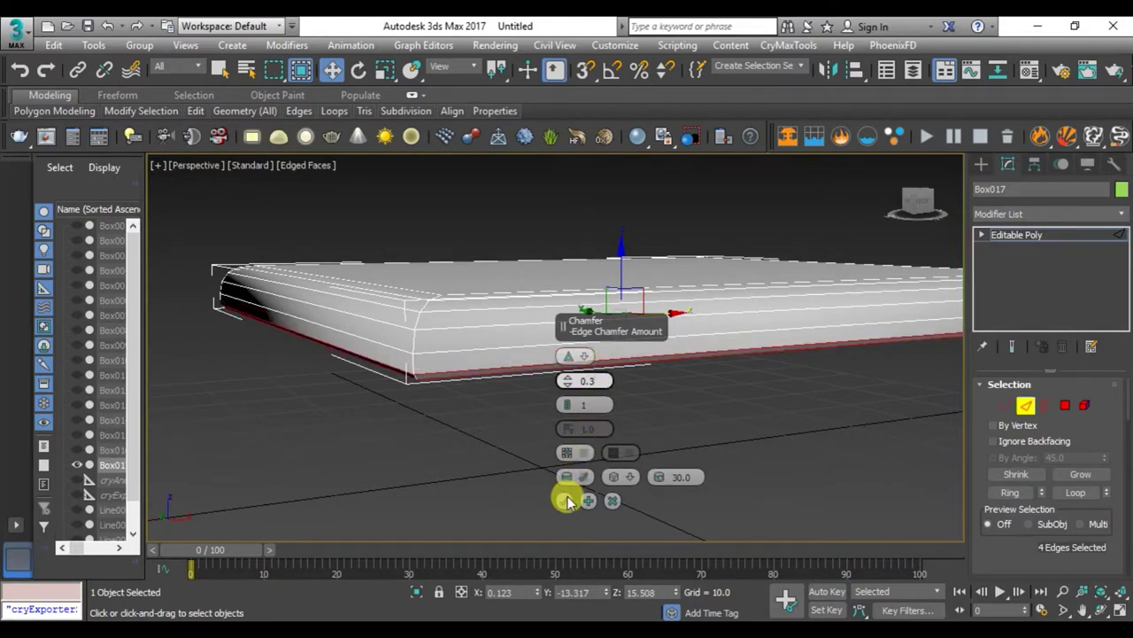
left_click(564, 502)
- Connect a ring of edges across the cushion top with 5 segments
scroll(558, 473, "down", 5)
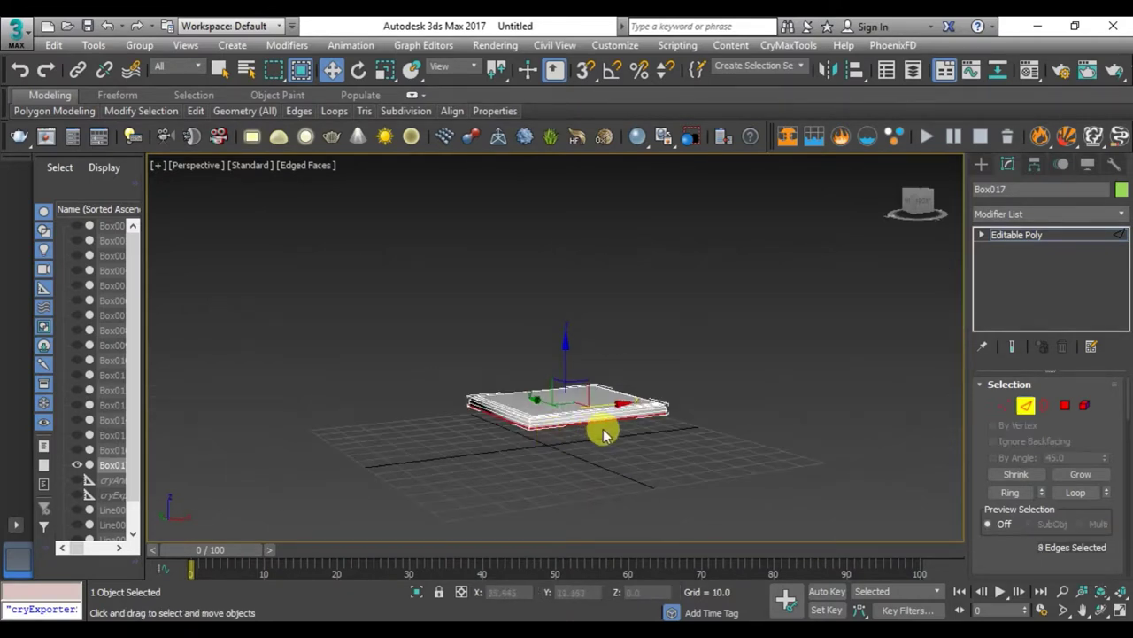
key("2")
mouse_move(602, 425)
middle_mouse_down("alt")
mouse_move(554, 450)
mouse_move(556, 467)
mouse_move(545, 321)
middle_mouse_up("alt")
key("2")
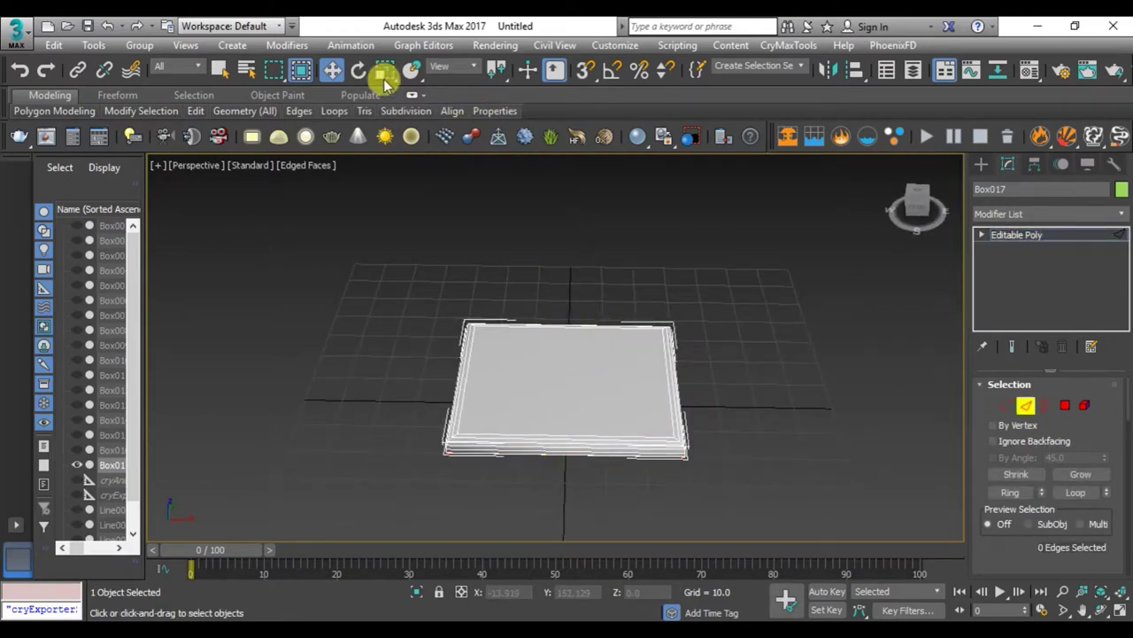
left_click_drag(538, 519, 562, 430)
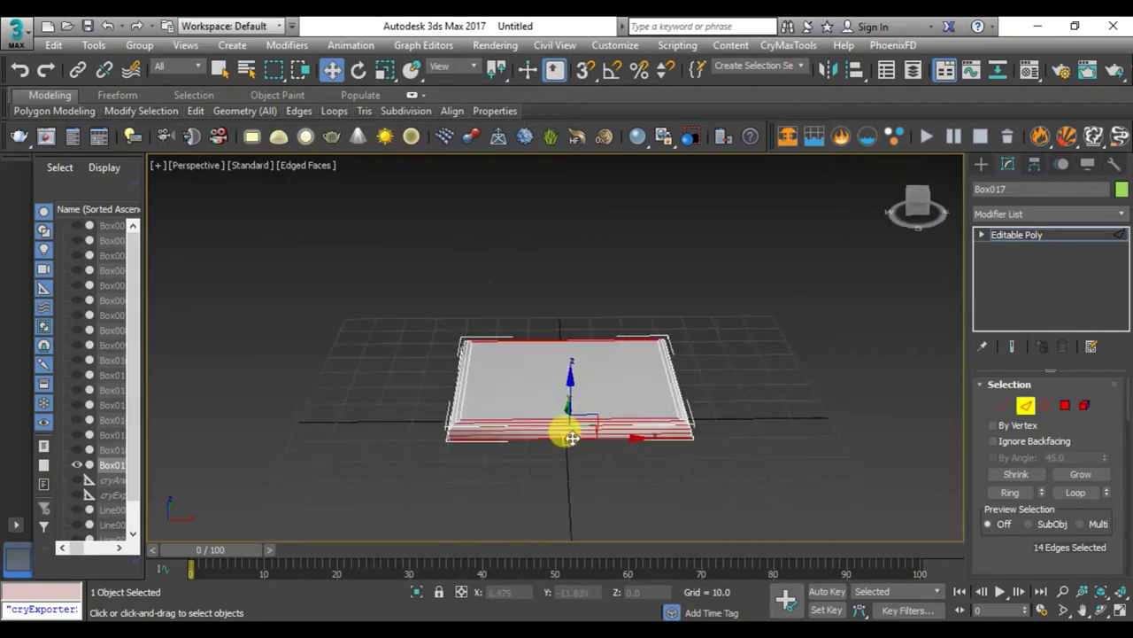
middle_click_drag(561, 431, 579, 405, "alt")
right_click(584, 363)
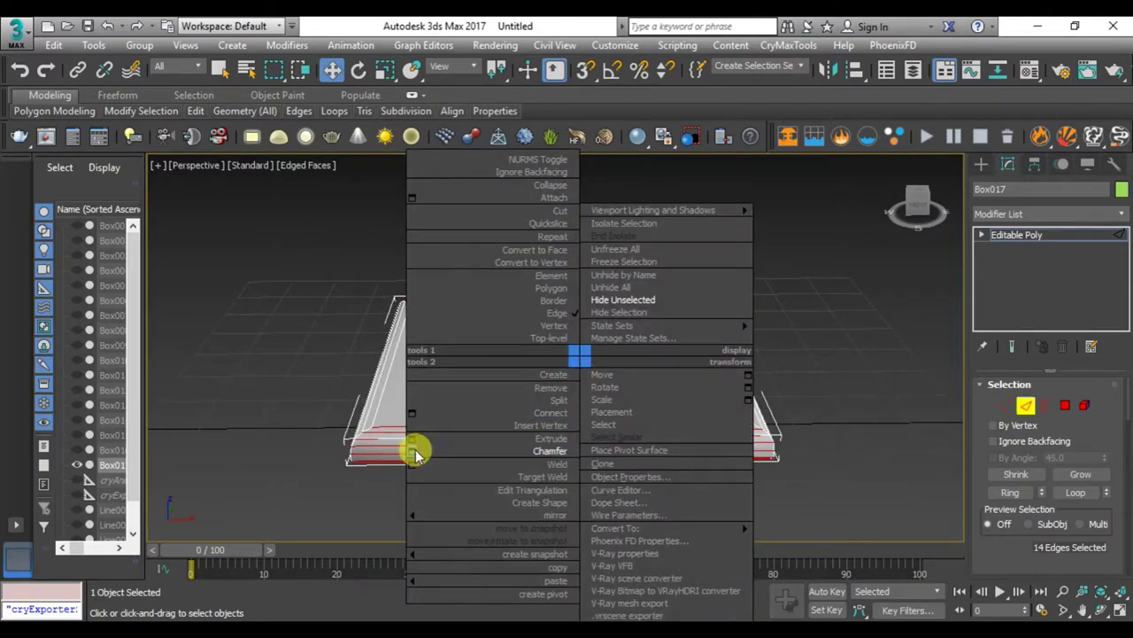
left_click(412, 413)
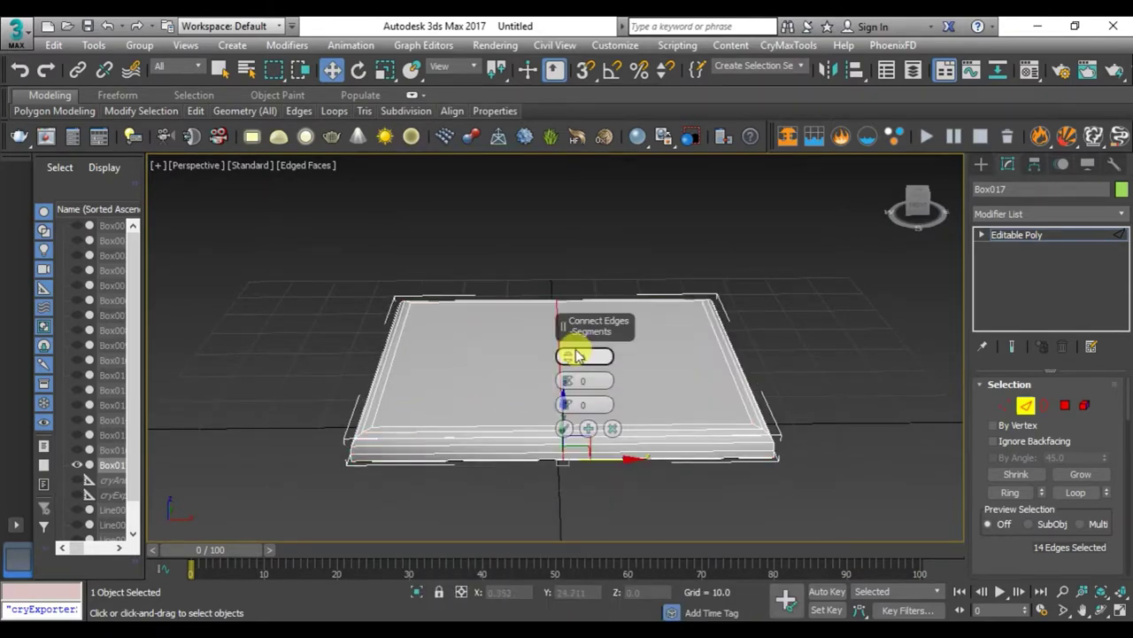
left_click_drag(571, 358, 571, 358)
type("5")
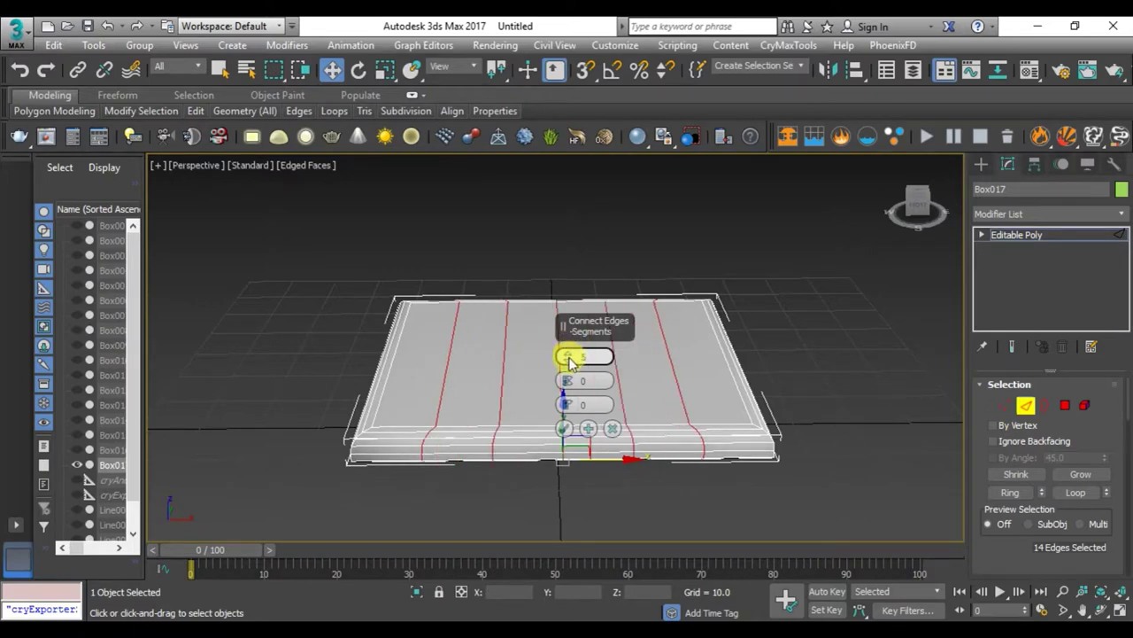
left_click(588, 430)
- Connect the crossing edges the other way, then inspect the gridded cushion
middle_click_drag(518, 425, 625, 425, "alt")
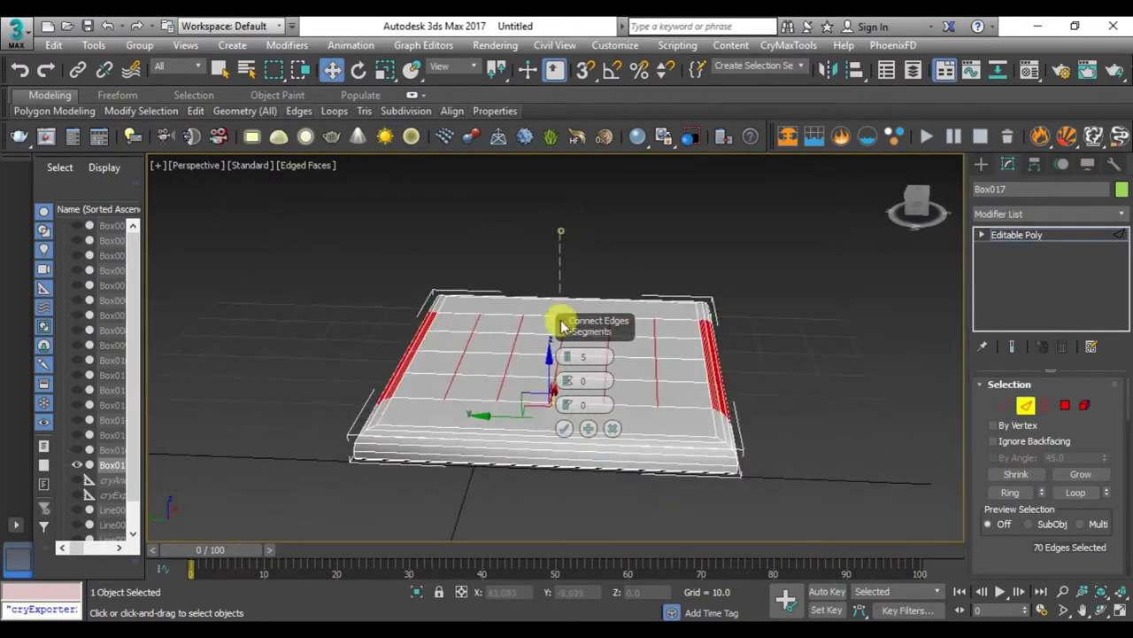
left_click(556, 514)
left_click(565, 430)
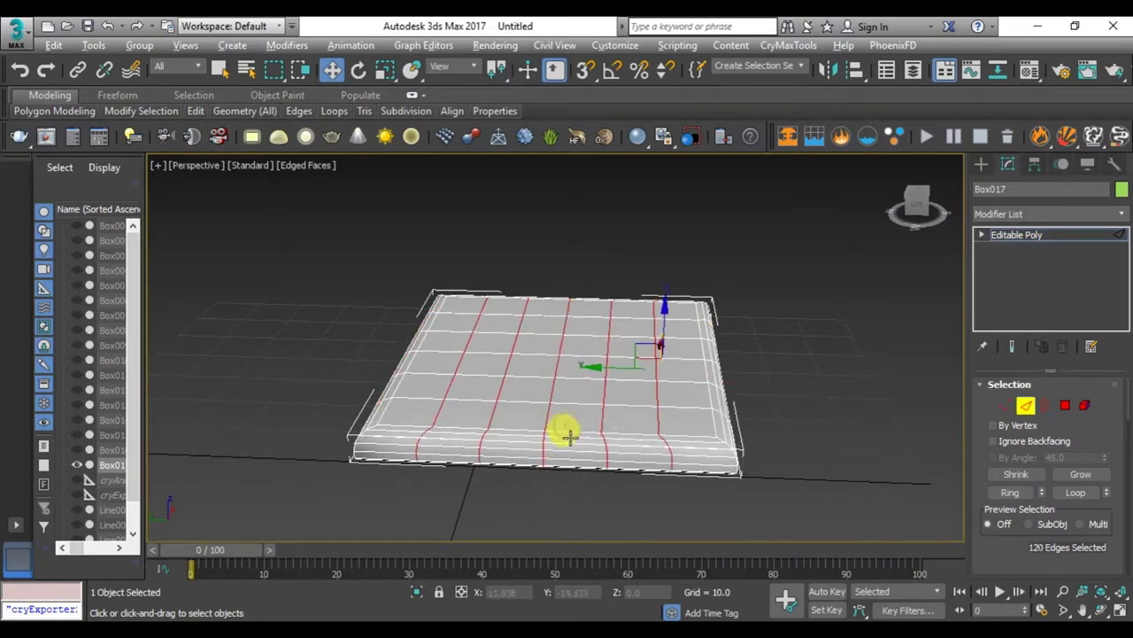
key("2")
key("F4")
mouse_move(628, 458)
middle_mouse_down("alt")
mouse_move(650, 430)
mouse_move(514, 453)
middle_mouse_up("alt")
key("2")
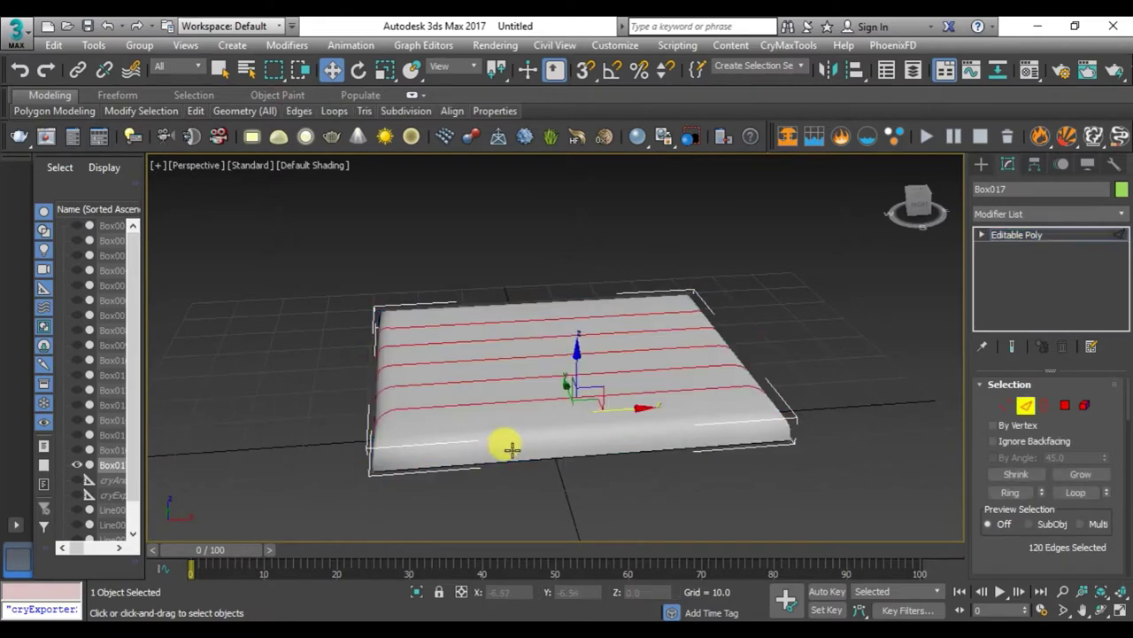
left_click(538, 477)
key("F4")
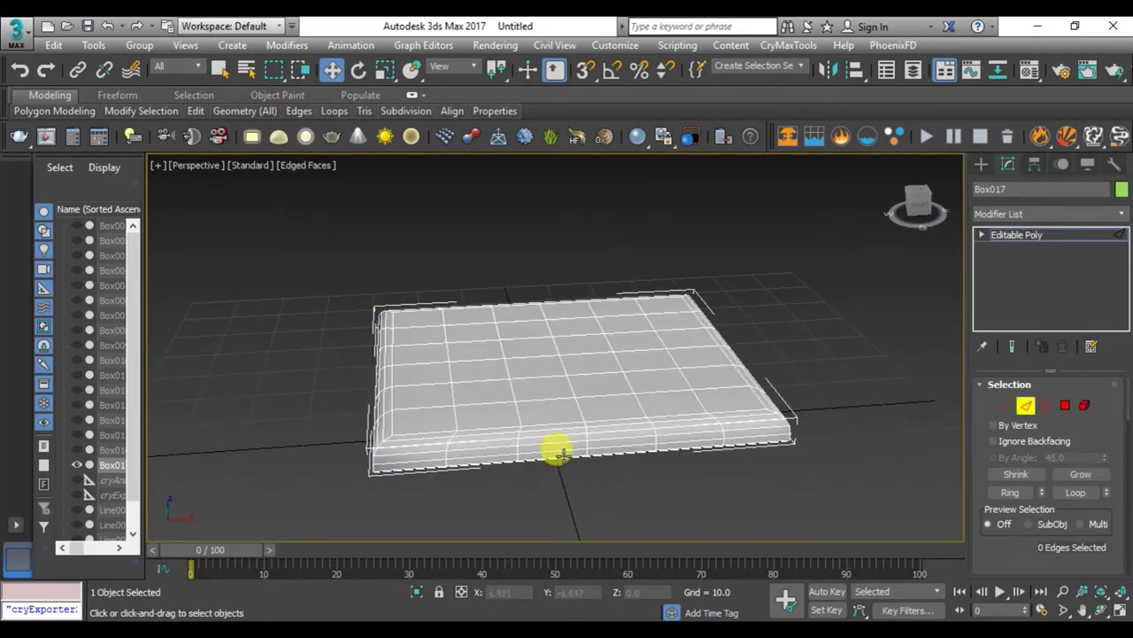
key("alt+w")
- Unhide all the hidden chair parts
right_click(599, 434)
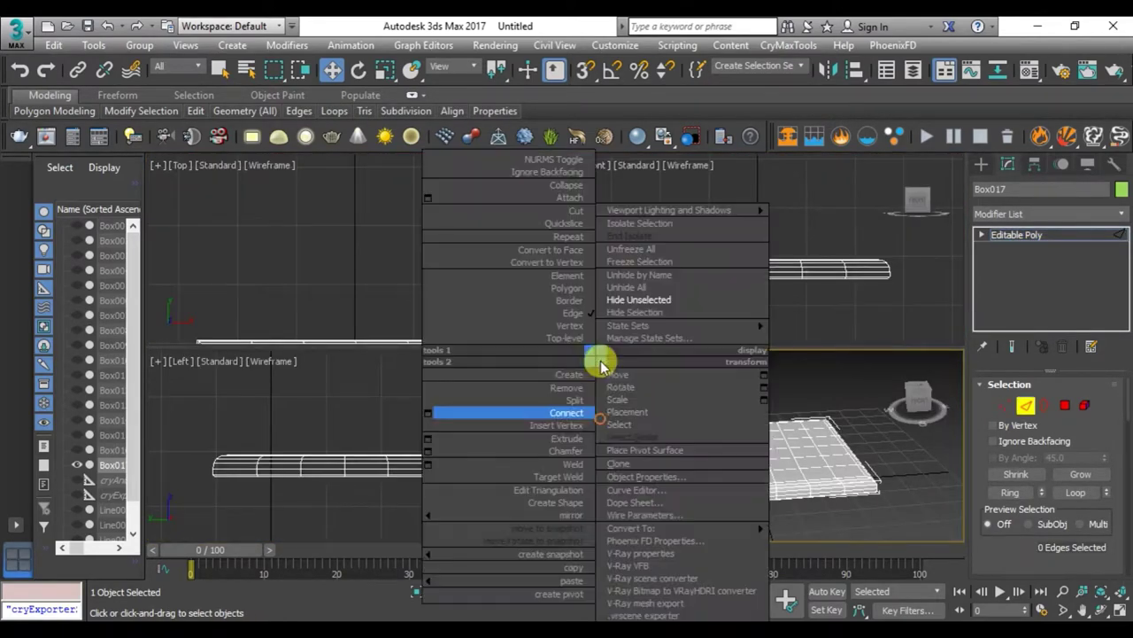
left_click(835, 466)
key("alt+w")
right_click(667, 361)
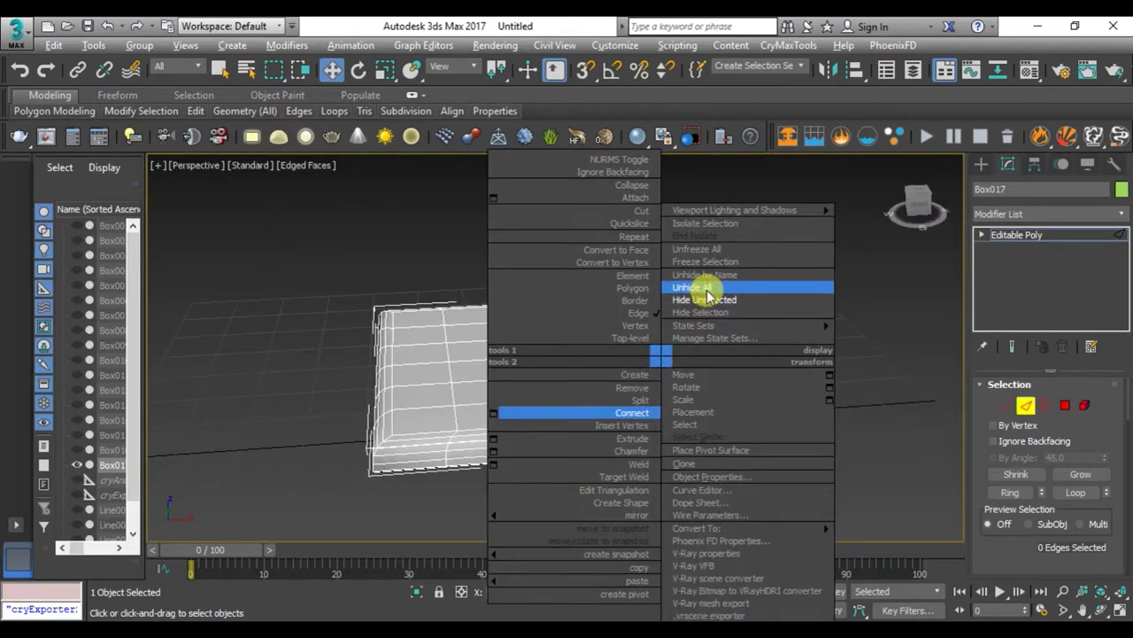
left_click(692, 286)
mouse_move(557, 397)
middle_mouse_down("alt")
mouse_move(688, 375)
mouse_move(671, 379)
middle_mouse_up("alt")
key("alt+w")
key("alt+w")
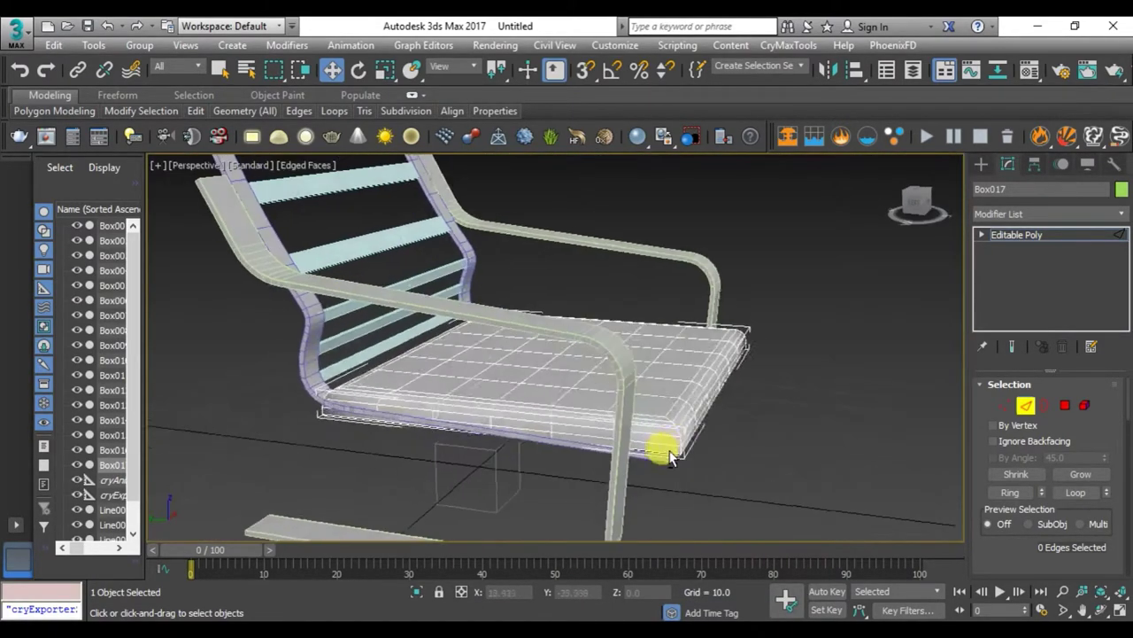
middle_click_drag(660, 446, 688, 437, "alt")
- Lift the seat cushion onto the frame and tilt it 3.96 degrees in the side view
key("alt+w")
right_click(436, 432)
key("alt+w")
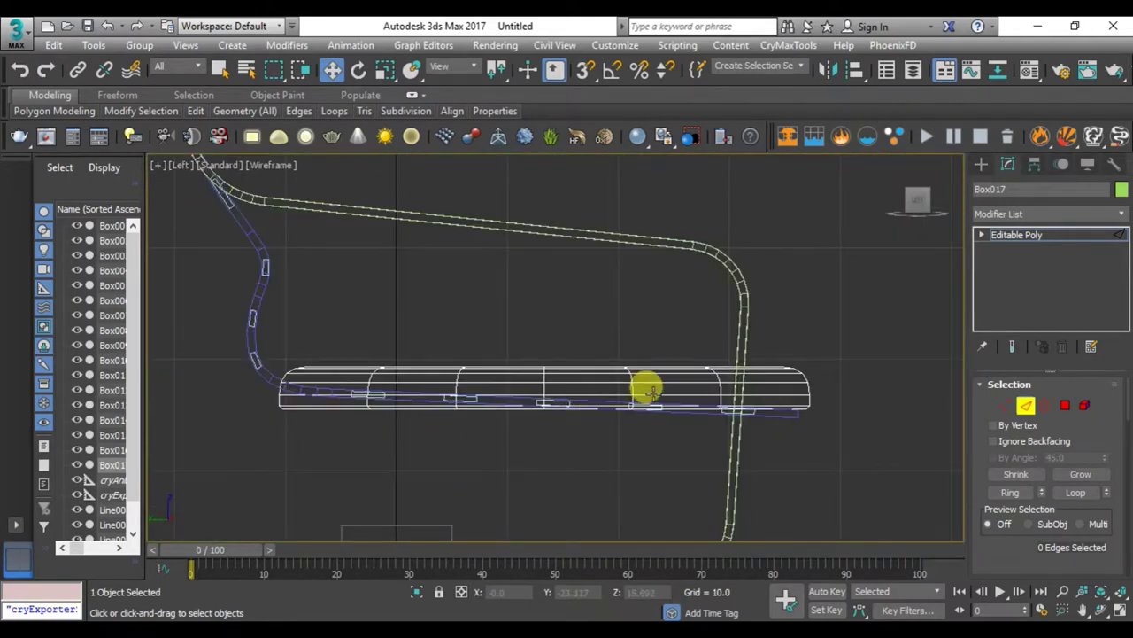
key("2")
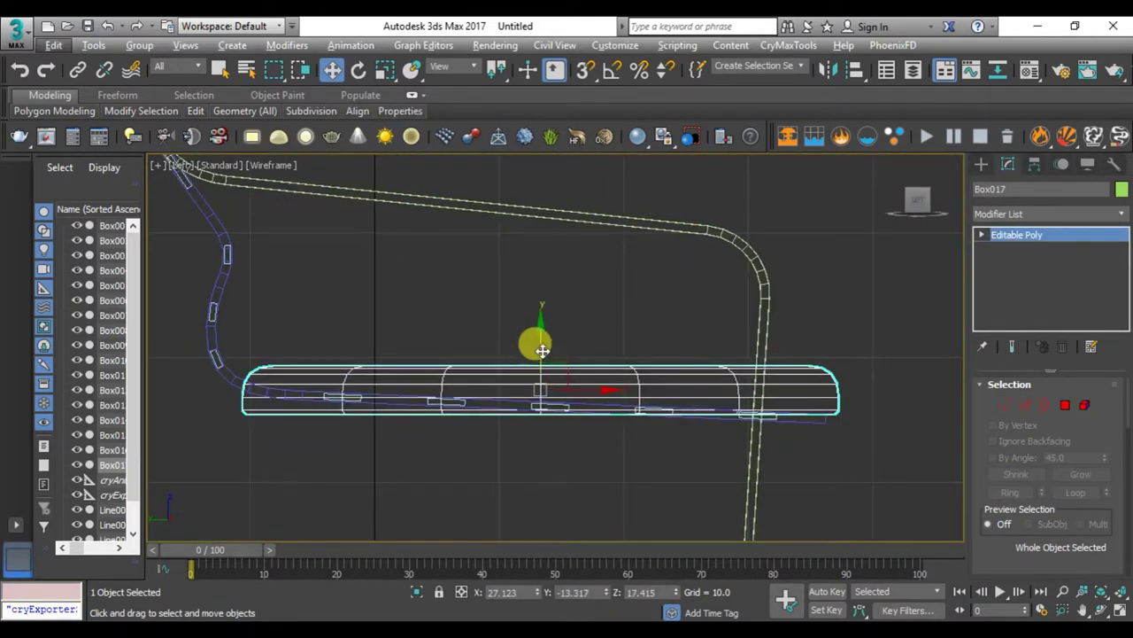
mouse_move(542, 351)
left_mouse_down()
mouse_move(536, 321)
mouse_move(576, 317)
mouse_move(566, 310)
mouse_move(540, 333)
left_mouse_up()
key("e")
key("w")
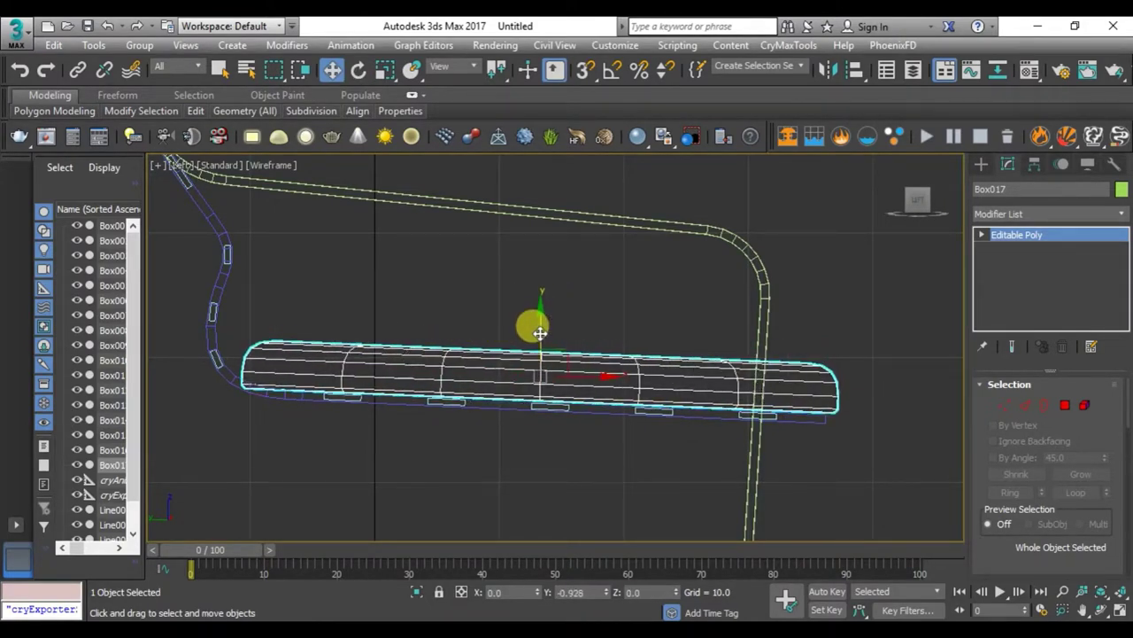
key("alt+w")
key("alt+w")
mouse_move(688, 434)
middle_mouse_down("alt")
mouse_move(700, 439)
mouse_move(632, 443)
mouse_move(576, 488)
mouse_move(544, 442)
mouse_move(600, 434)
middle_mouse_up("alt")
key("alt+w")
key("alt+w")
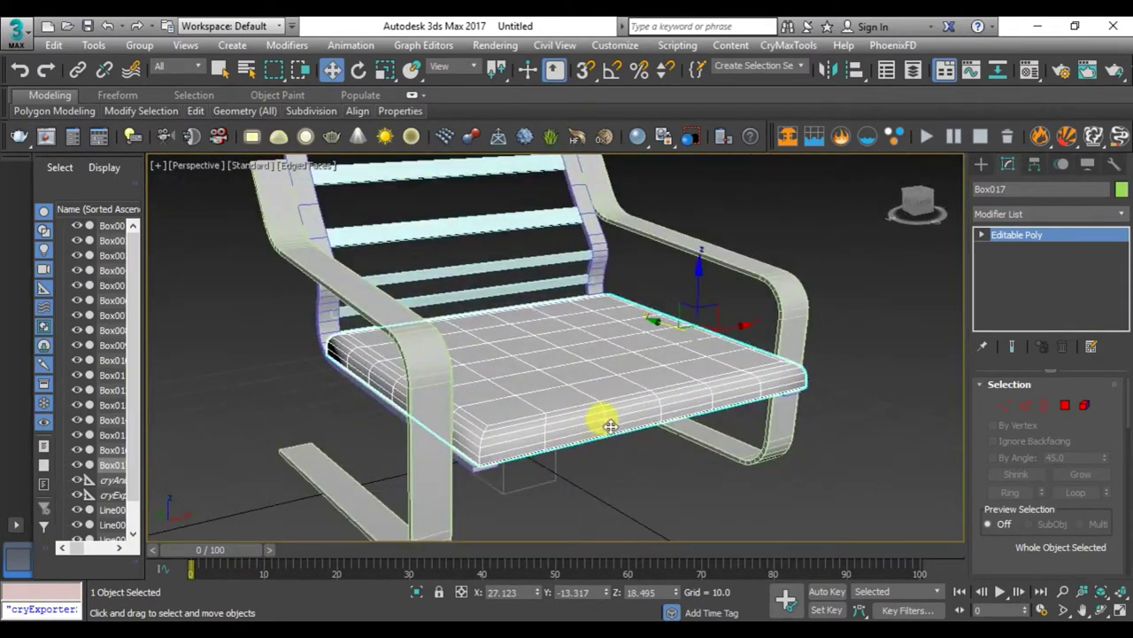
- Select a block of polygons in the middle of the seat top
key("4")
middle_click_drag(539, 362, 529, 400, "alt")
left_click(531, 379)
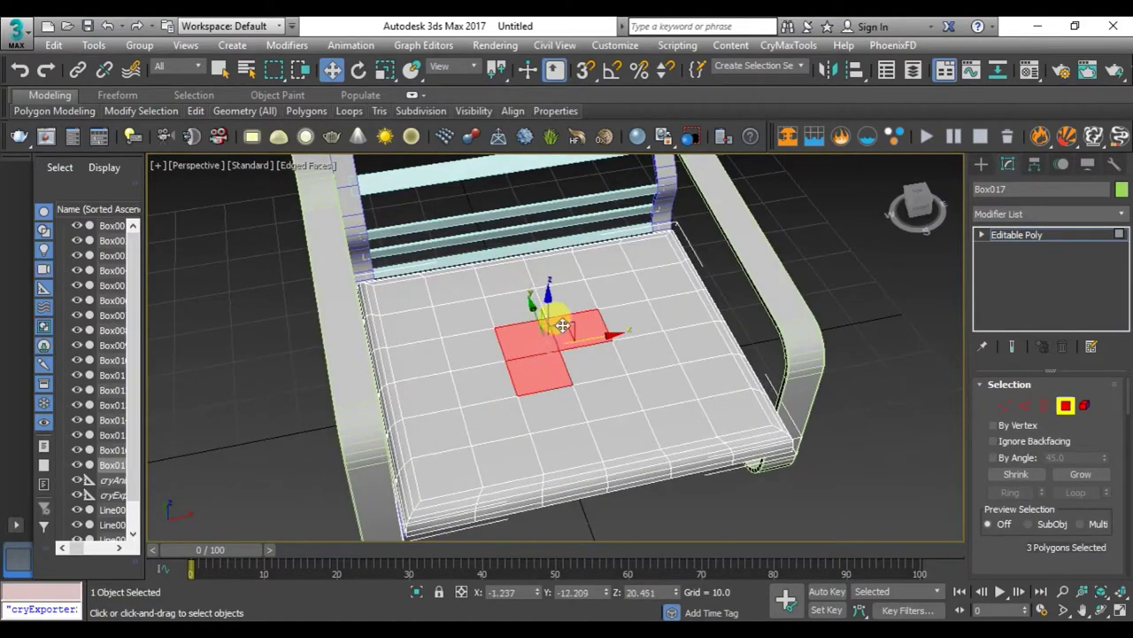
left_click(477, 342, "ctrl")
left_click(625, 337, "ctrl")
left_click(620, 322, "ctrl")
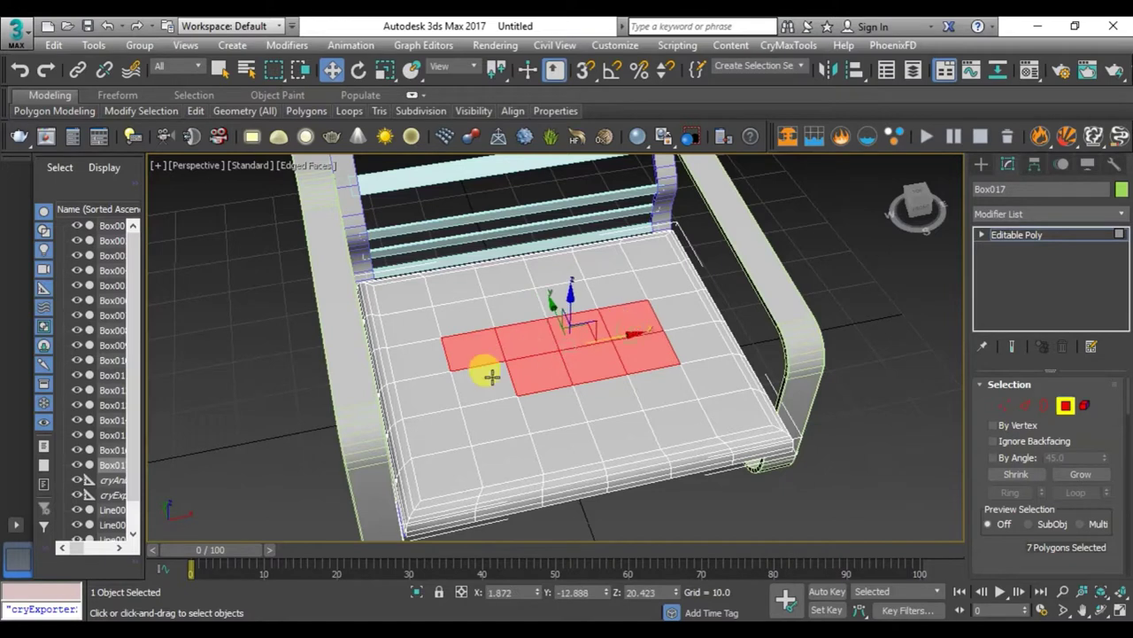
left_click(486, 379, "ctrl")
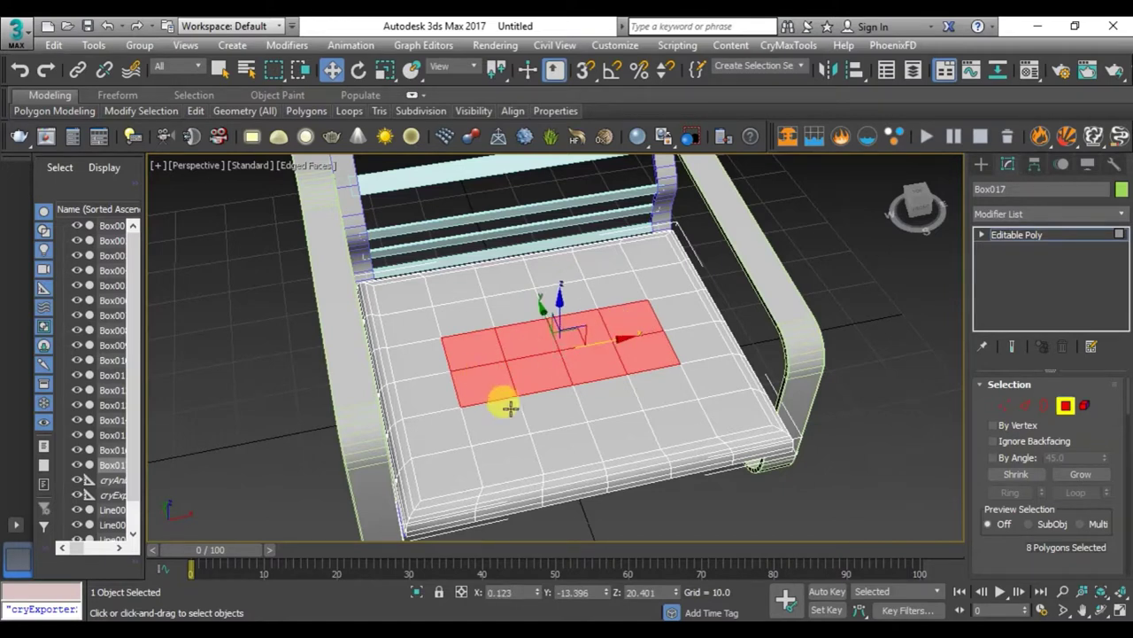
left_click(510, 411, "ctrl")
left_click(562, 401, "ctrl")
left_click(608, 398, "ctrl")
left_click(659, 387, "ctrl")
left_click(512, 456, "ctrl")
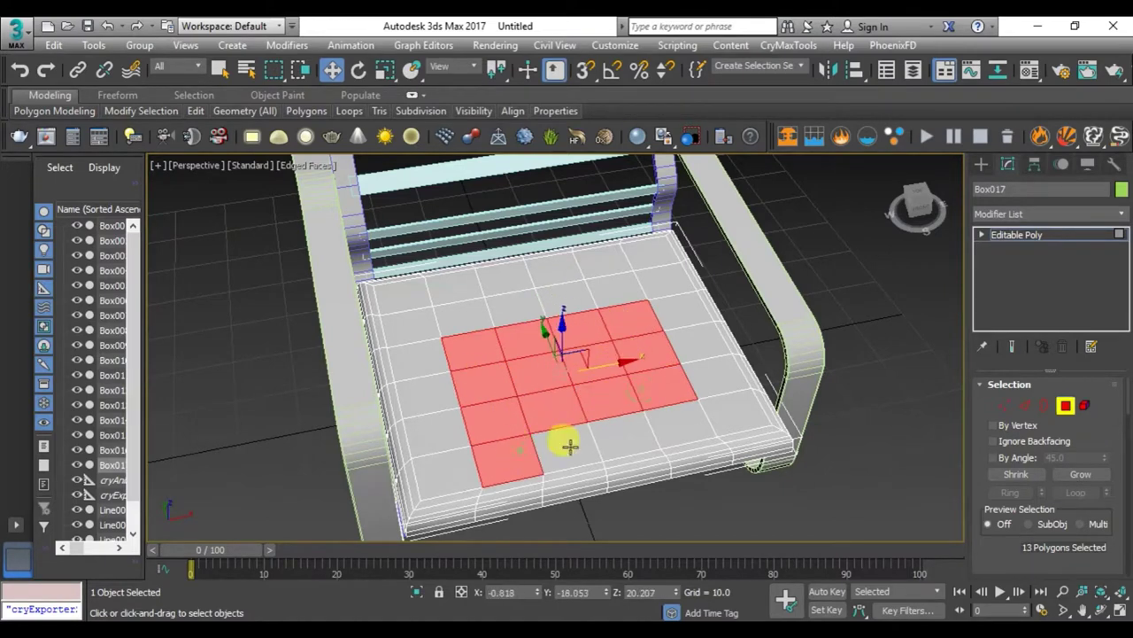
left_click(663, 410, "ctrl")
- Add the front-edge and right-side bevel polygons to the selection
mouse_move(663, 410)
middle_mouse_down("alt")
mouse_move(552, 368)
mouse_move(580, 428)
middle_mouse_up("alt")
left_click(578, 447, "ctrl")
left_click(581, 456, "ctrl")
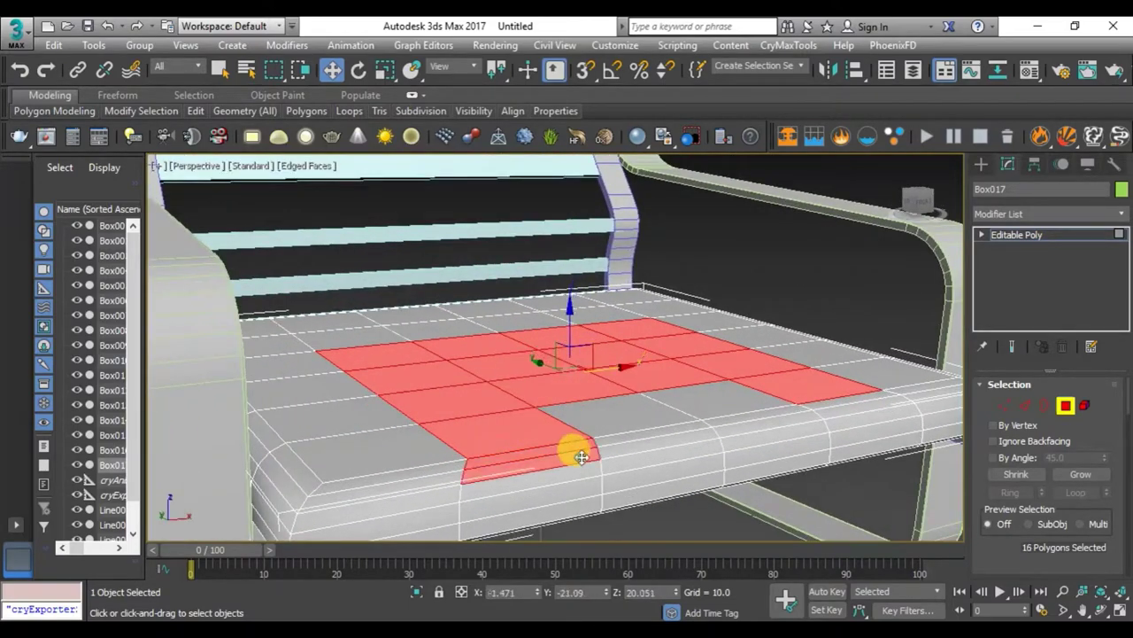
left_click(835, 411, "ctrl")
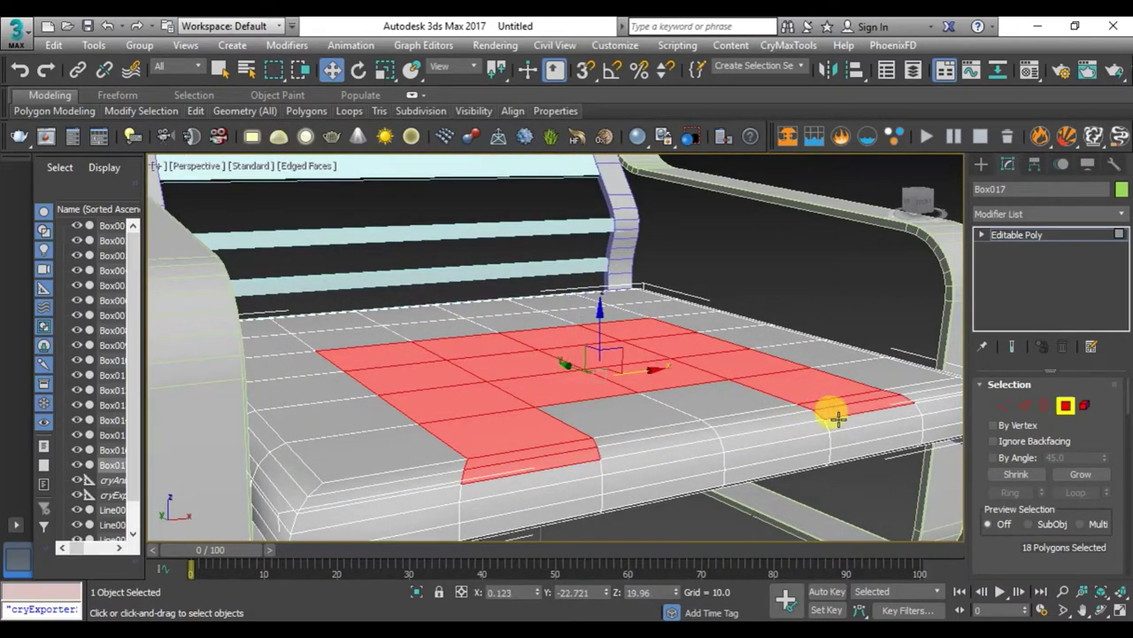
mouse_move(837, 416)
middle_mouse_down("alt")
mouse_move(878, 399)
mouse_move(836, 416)
middle_mouse_up("alt")
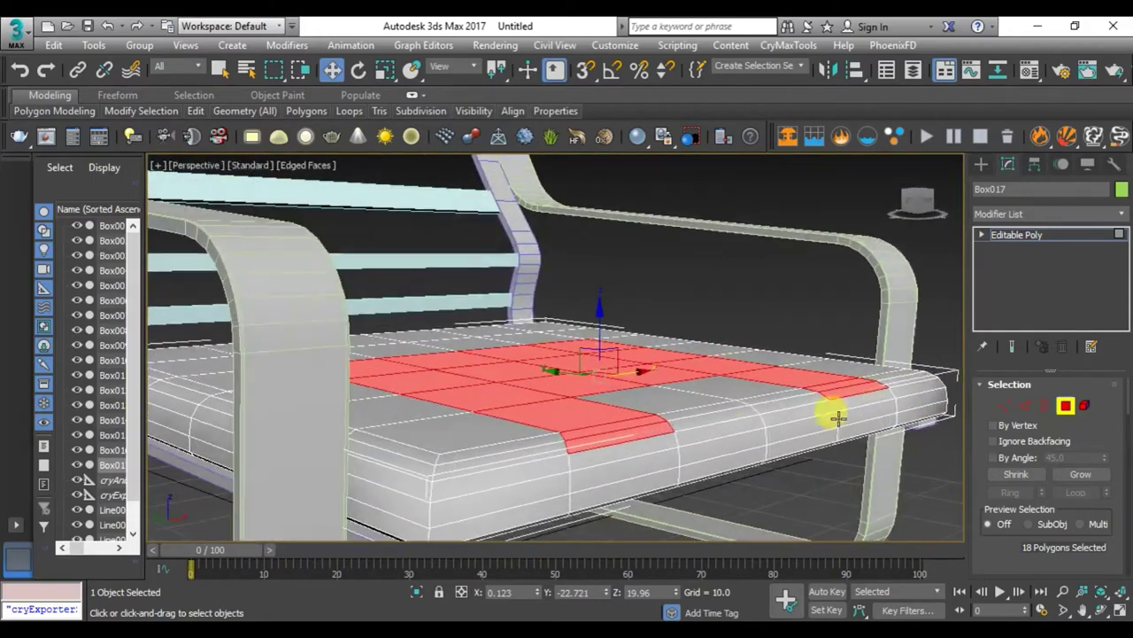
left_click(662, 444, "ctrl")
left_click(843, 404, "ctrl")
- Push the selected polygons down, dropping the front and right edge polygons from the selection
left_click_drag(613, 325, 611, 338)
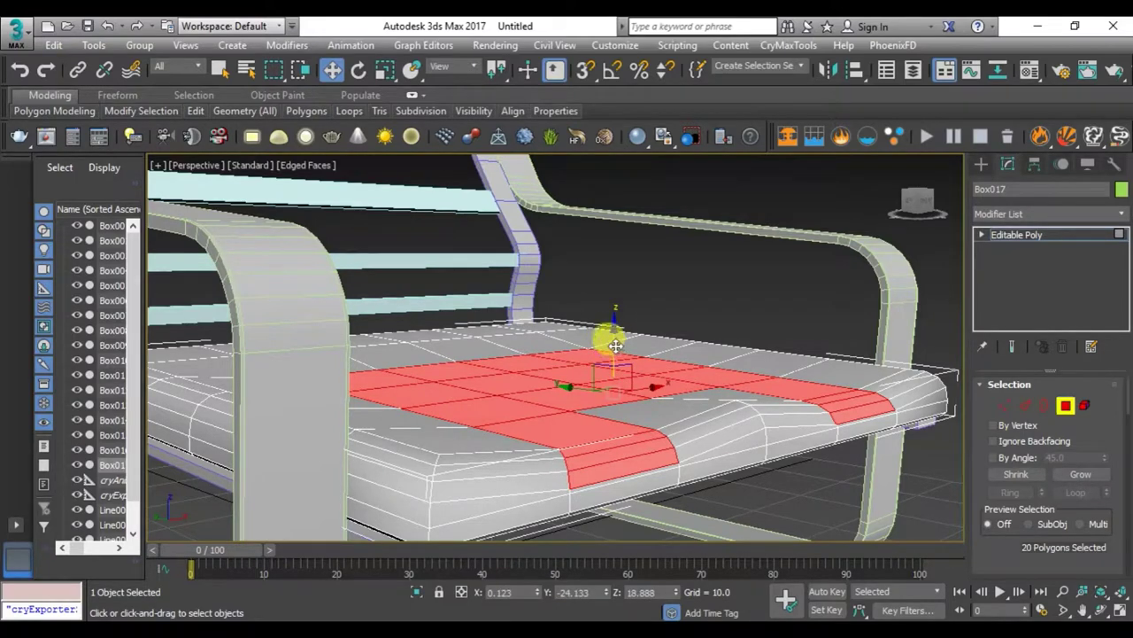
left_click(653, 450, "alt")
left_click(827, 404, "alt")
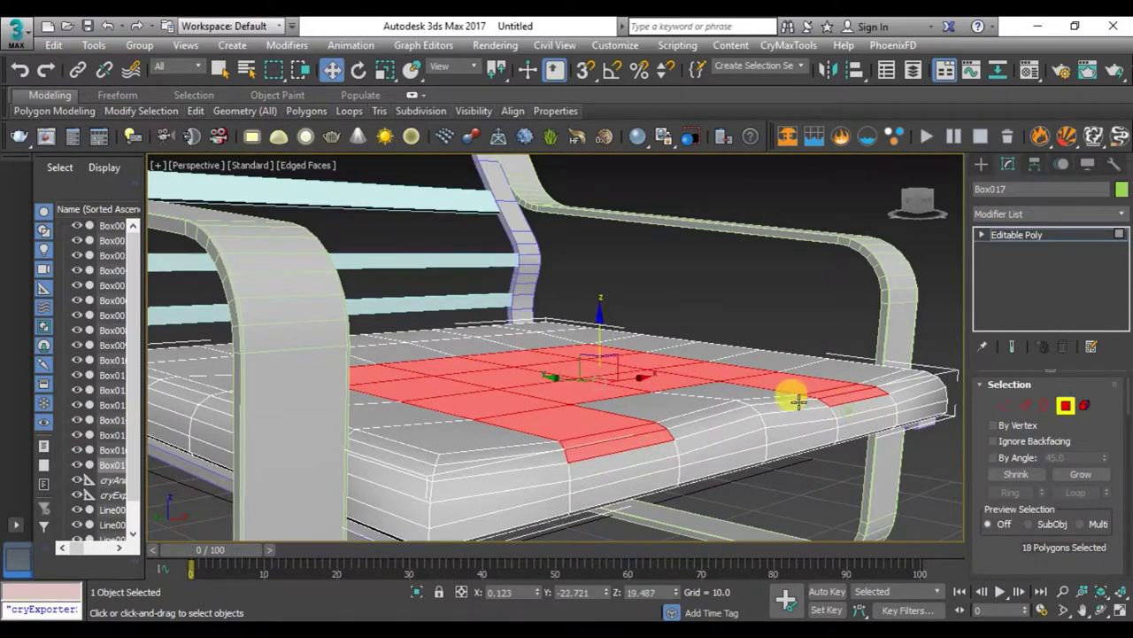
left_click_drag(601, 329, 603, 367)
left_click(629, 454, "alt")
left_click(841, 404, "alt")
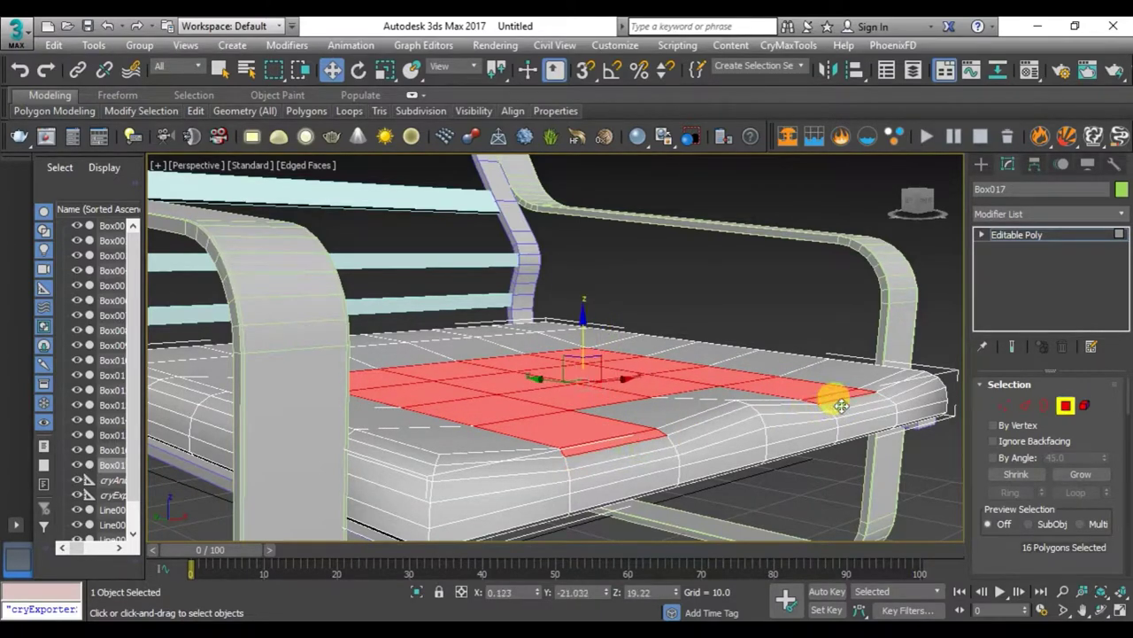
left_click(829, 398, "alt")
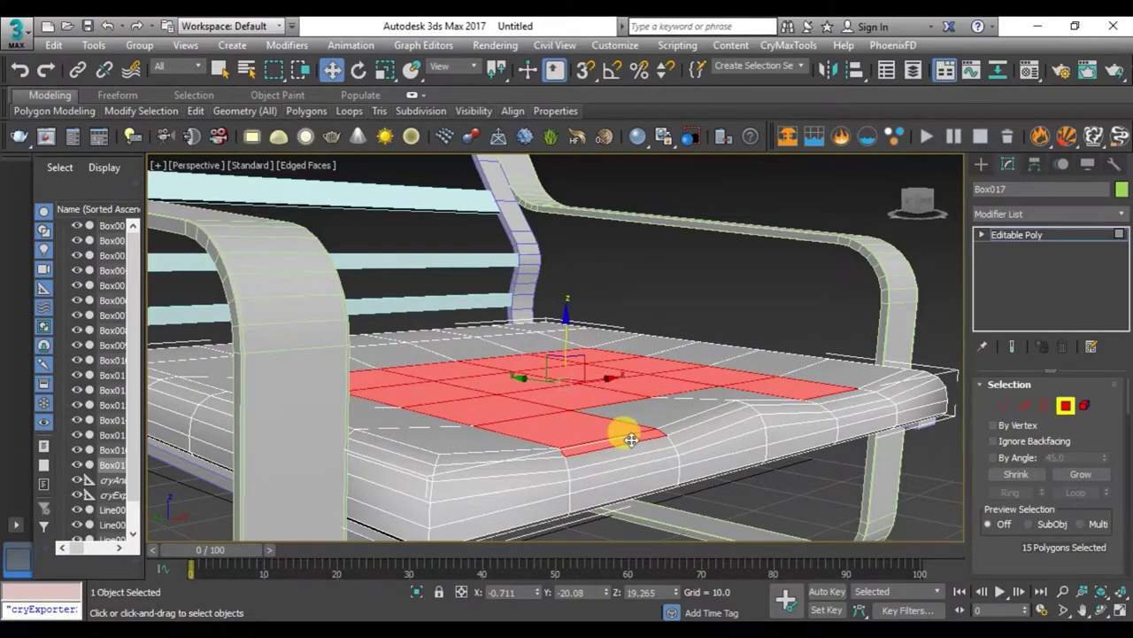
- Deselect the remaining thin edge polygons and lower the selection slightly
scroll(589, 336, "up", 3)
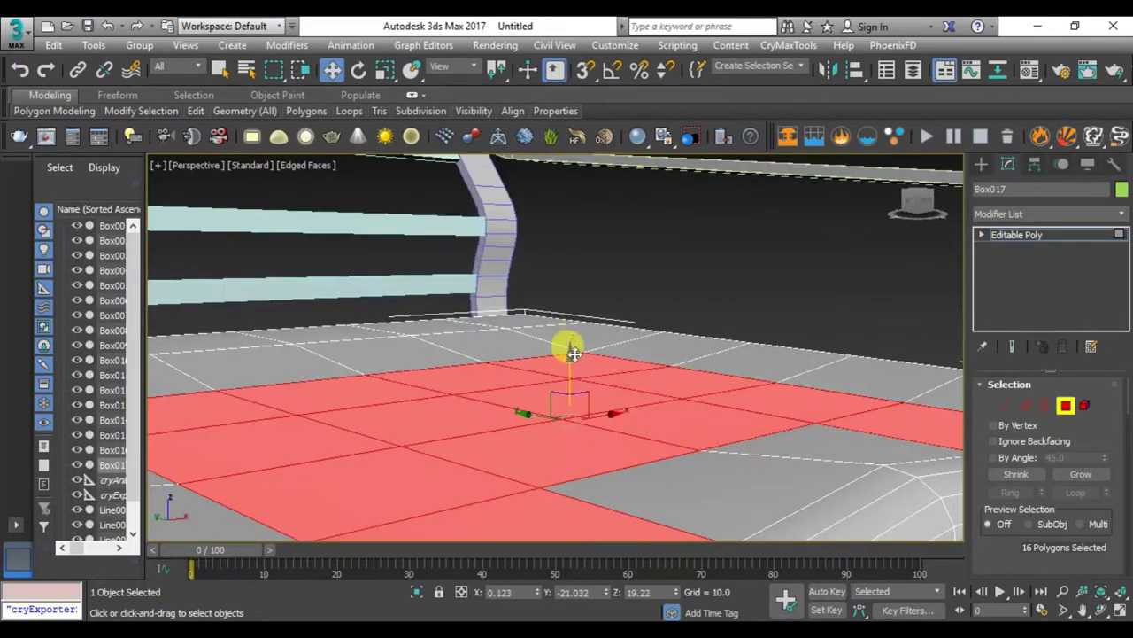
scroll(572, 372, "down", 5)
scroll(564, 347, "up", 2)
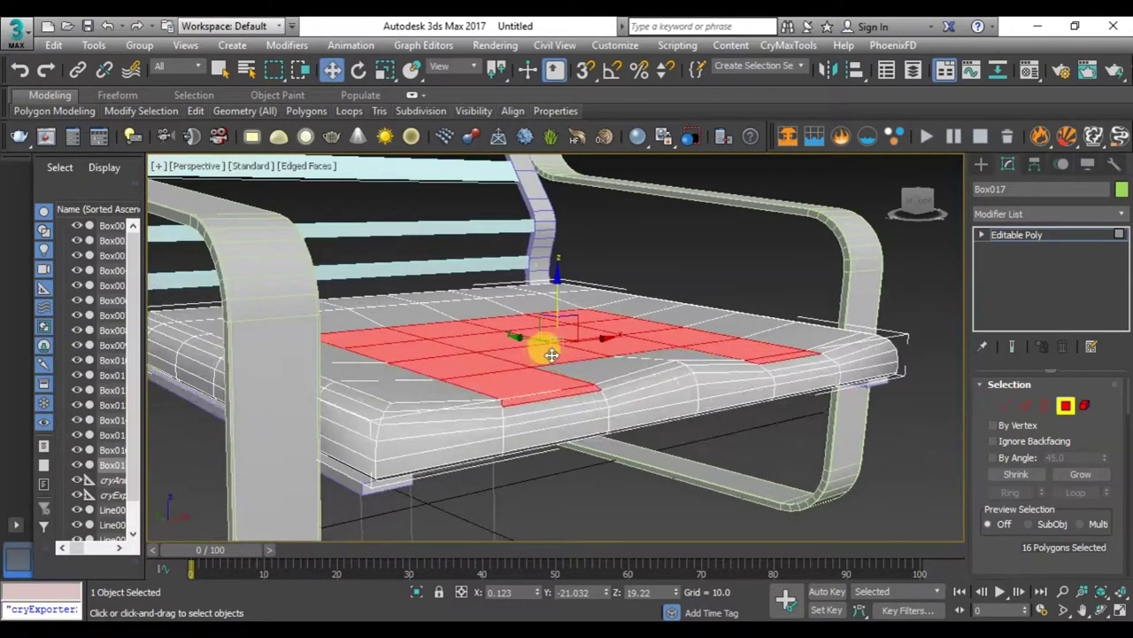
scroll(604, 425, "up", 2)
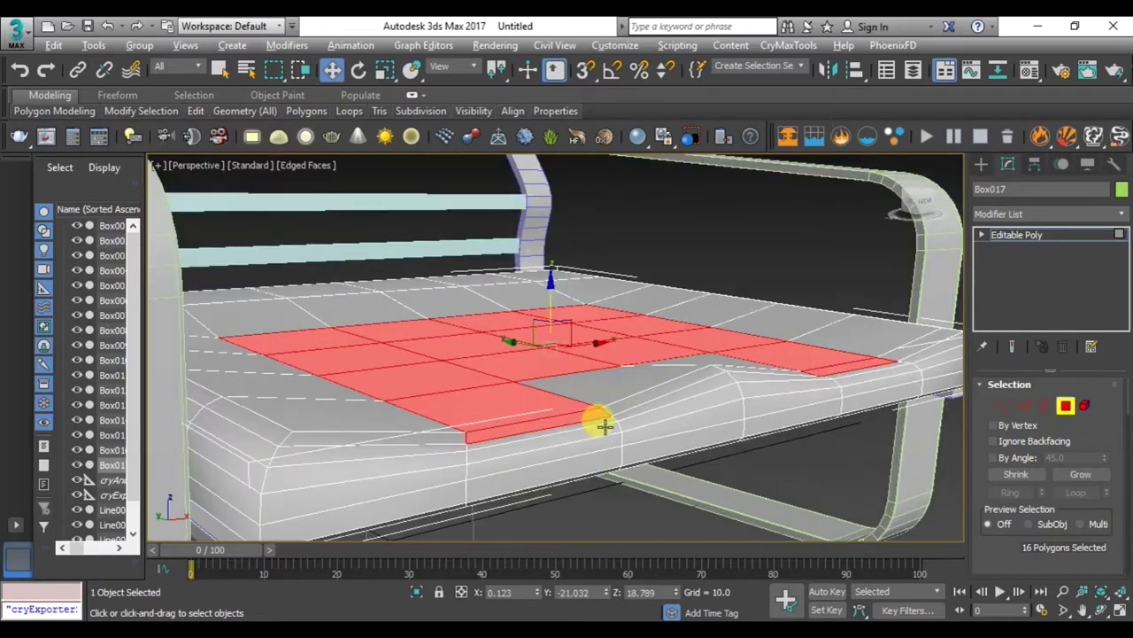
left_click(590, 416, "alt")
left_click(841, 370, "alt")
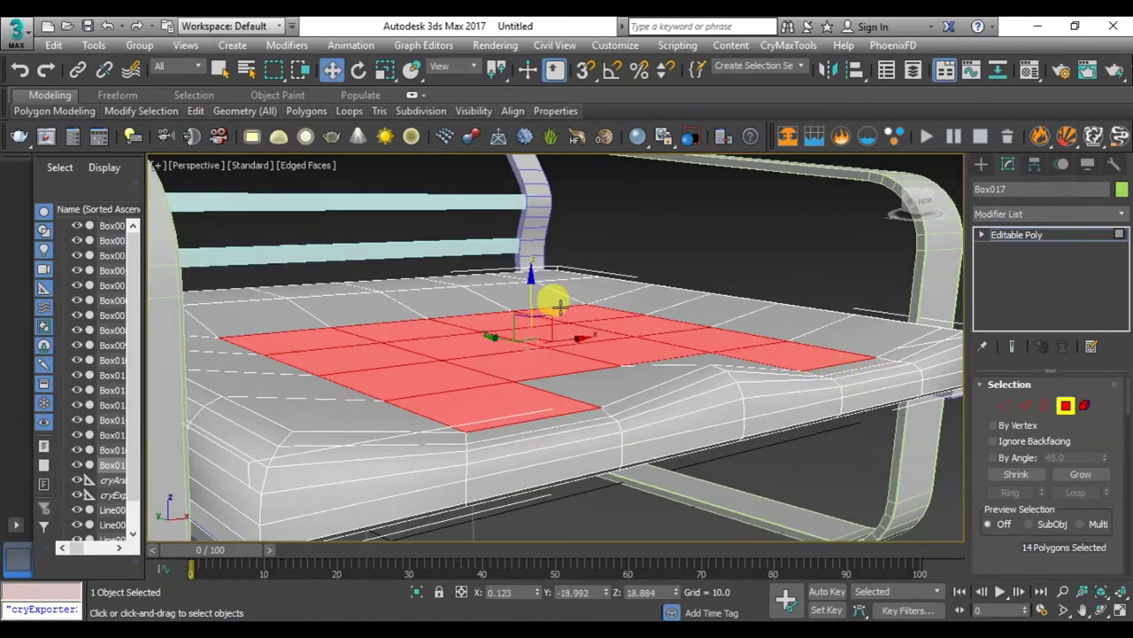
left_click_drag(532, 295, 530, 297)
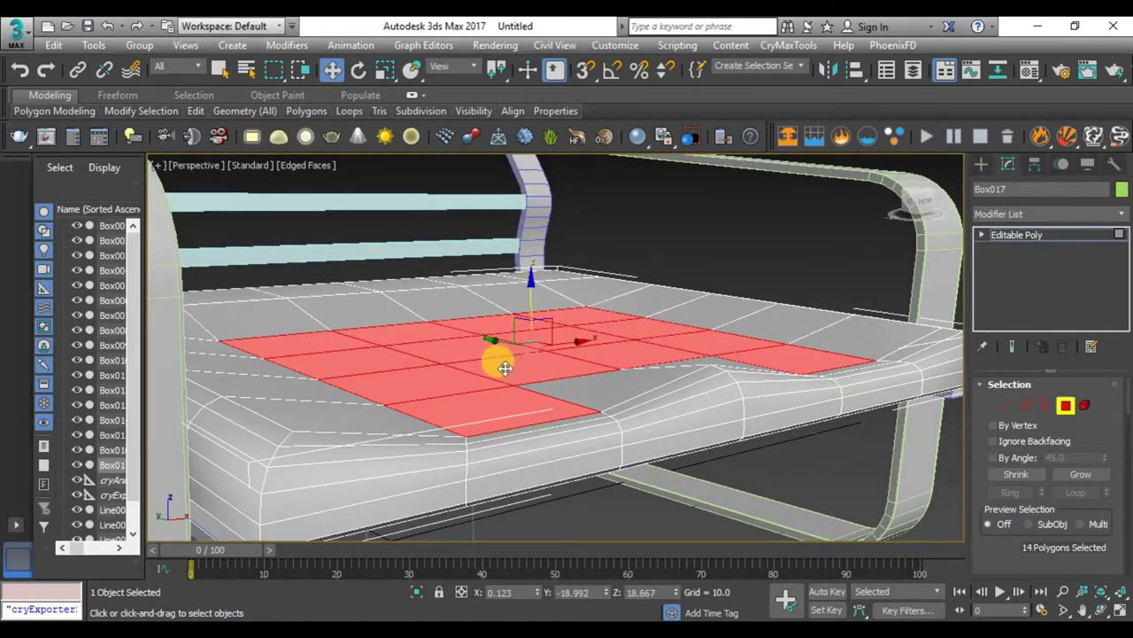
- Select four centre seat polygons and sink them into a shallow dip
left_click(481, 338)
left_click(519, 332, "ctrl")
left_click(558, 341, "ctrl")
left_click(584, 357, "ctrl")
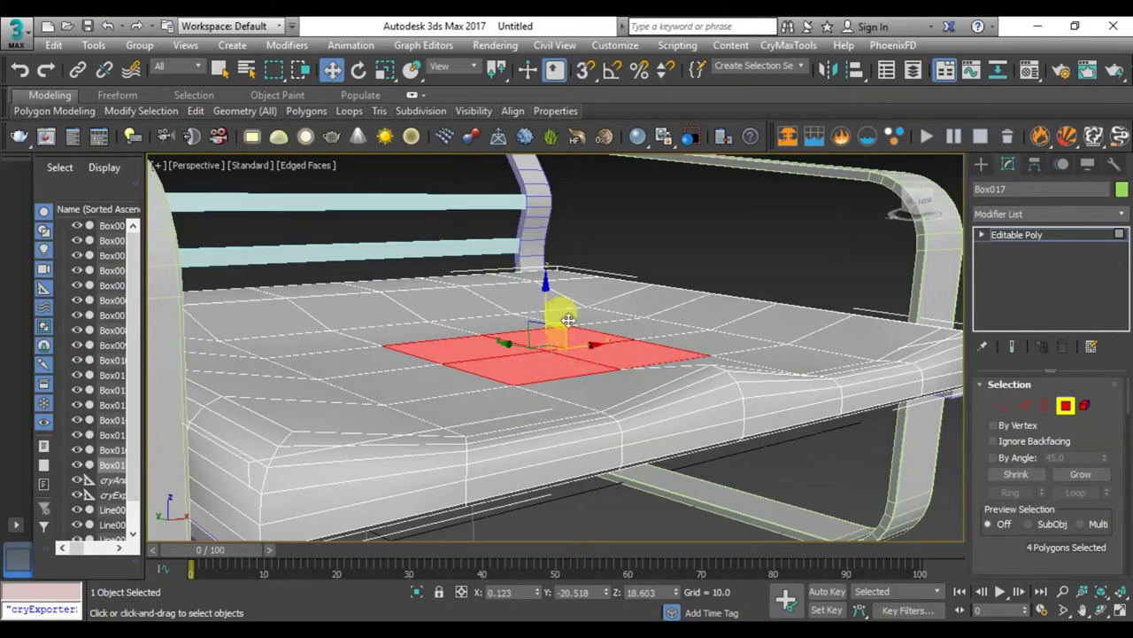
mouse_move(538, 287)
left_mouse_down()
mouse_move(548, 308)
mouse_move(549, 296)
left_mouse_up()
middle_click_drag(549, 296, 561, 297, "alt")
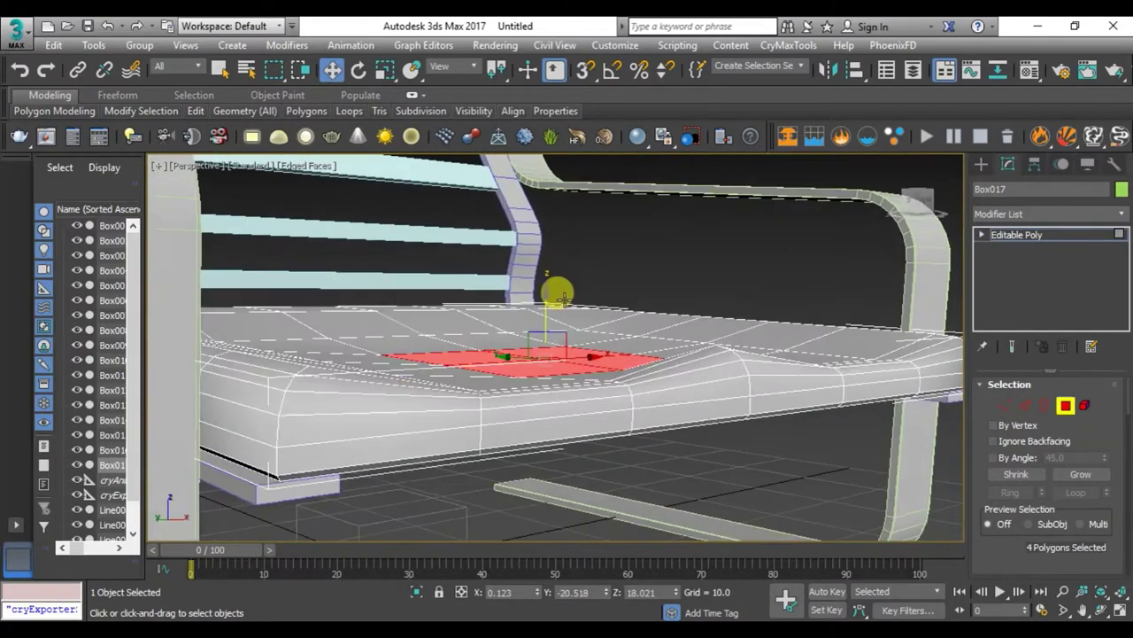
mouse_move(610, 349)
middle_mouse_down("alt")
mouse_move(642, 402)
mouse_move(677, 418)
middle_mouse_up("alt")
- In Vertex mode, select three vertices at the seat's front corner and lower them slightly on Z
key("1")
left_click(636, 408)
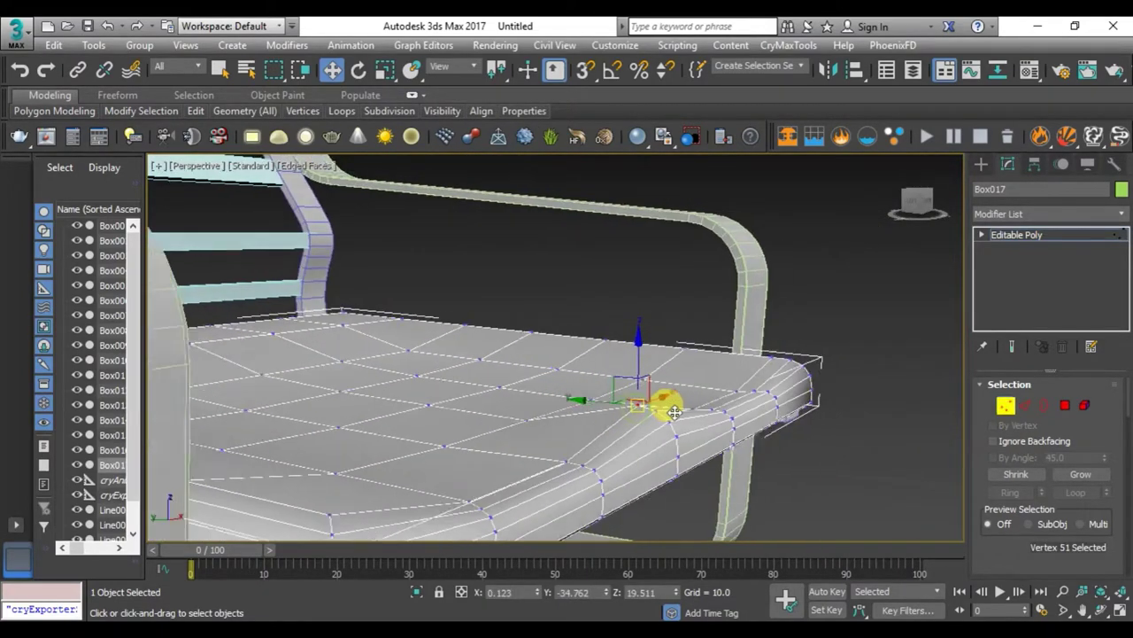
left_click(670, 430, "ctrl")
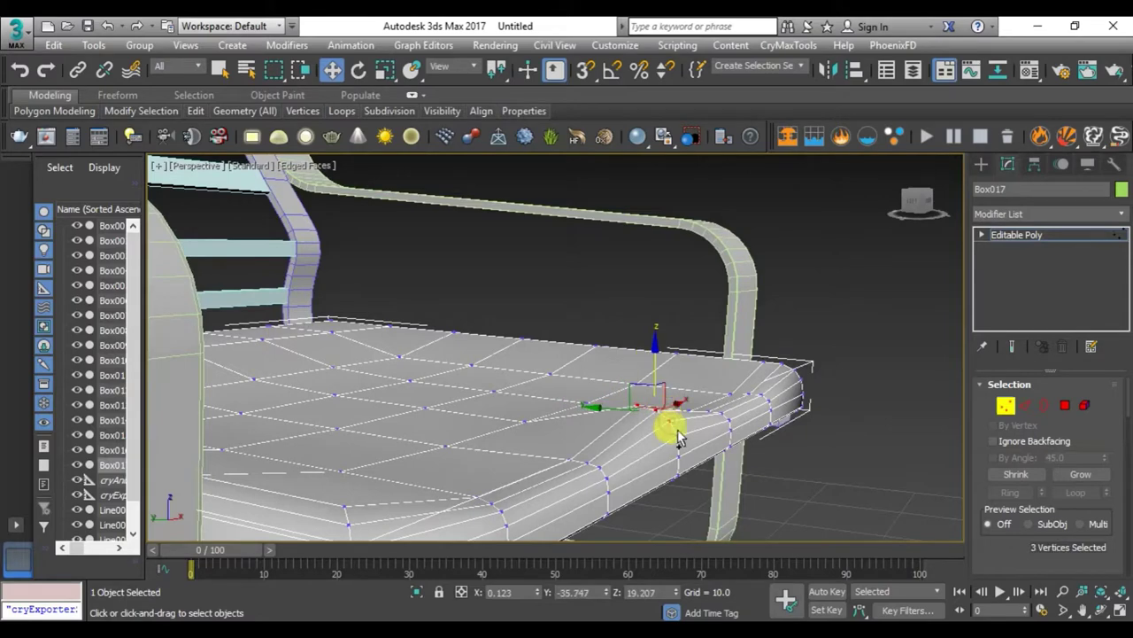
left_click(663, 410, "ctrl")
scroll(660, 381, "up", 3)
scroll(671, 426, "up", 2)
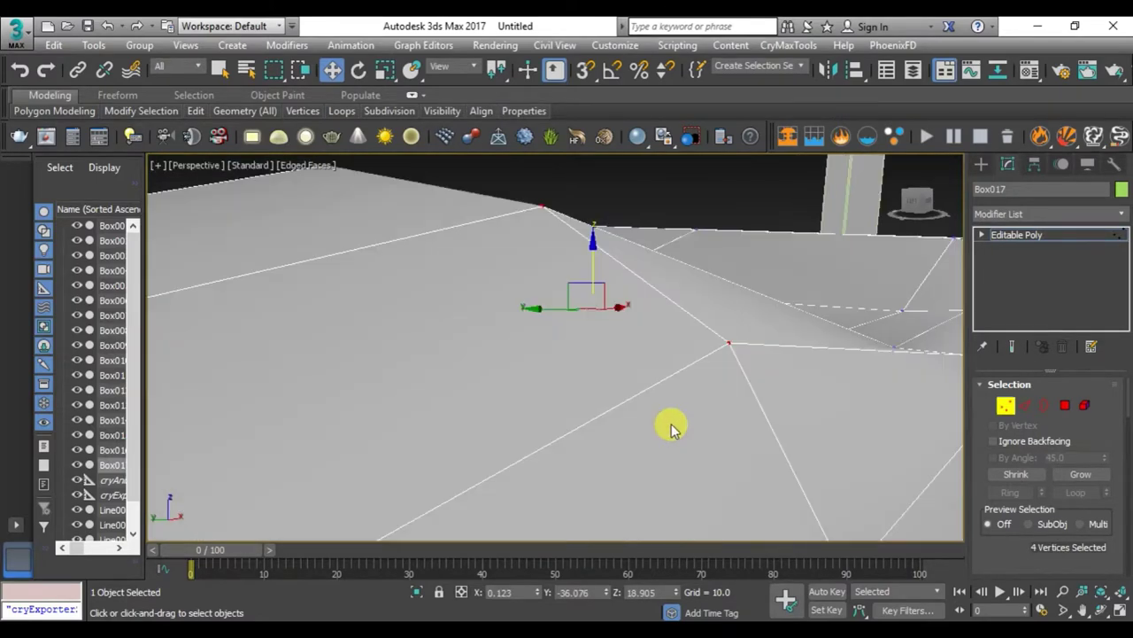
scroll(600, 375, "down", 3)
scroll(602, 377, "down", 2)
mouse_move(602, 377)
middle_mouse_down("alt")
mouse_move(639, 400)
mouse_move(629, 384)
middle_mouse_up("alt")
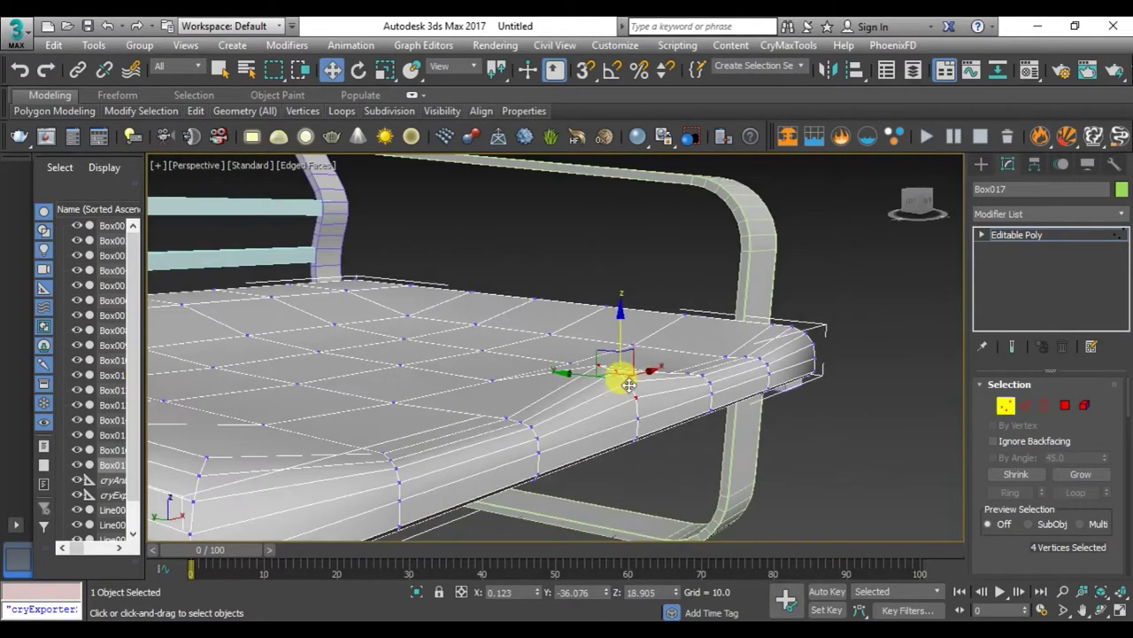
left_click_drag(621, 340, 622, 353)
middle_click_drag(623, 353, 626, 384, "alt")
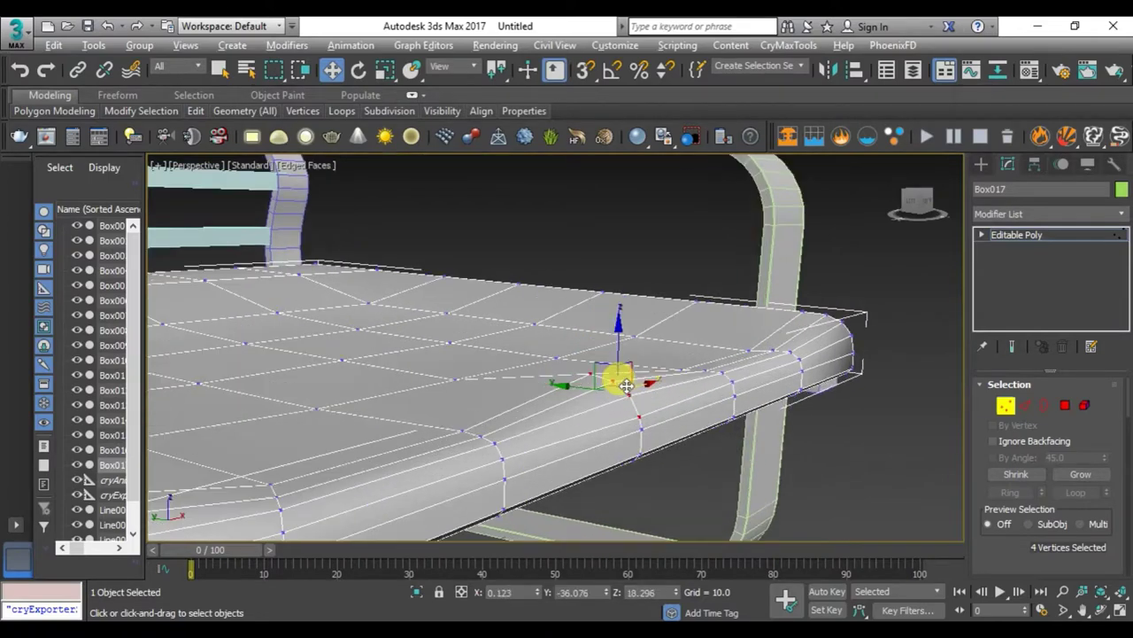
- Pick another seat-edge vertex, then leave Vertex mode to work on the whole Box017 object
left_click(605, 382)
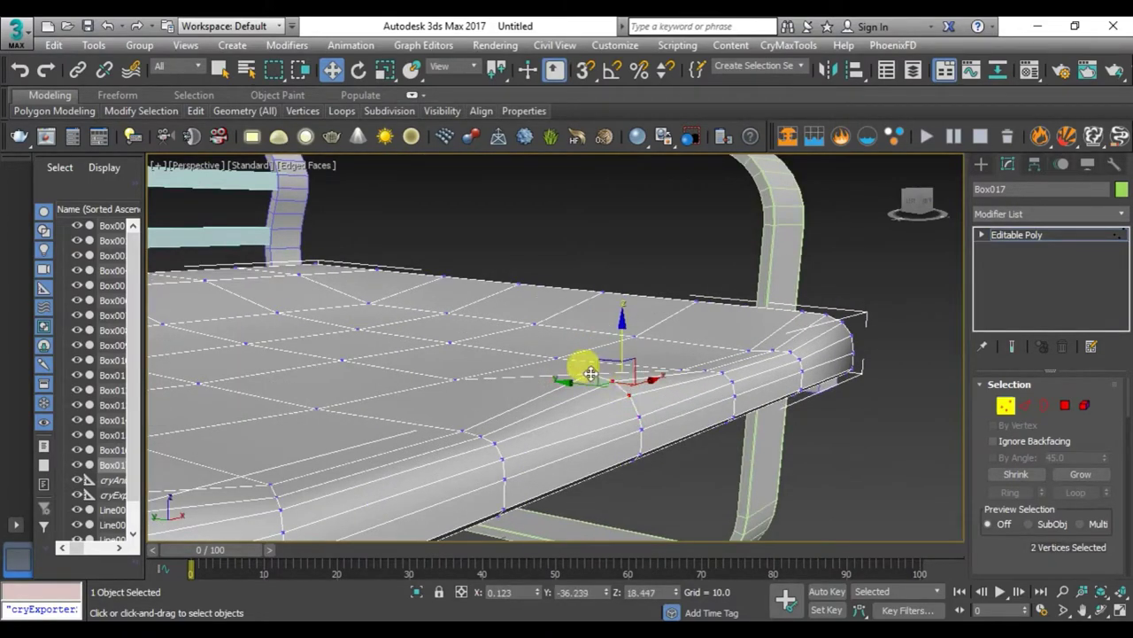
left_click(606, 340, "ctrl")
mouse_move(605, 340)
middle_mouse_down("alt")
mouse_move(691, 361)
mouse_move(641, 384)
middle_mouse_up("alt")
left_click(587, 388)
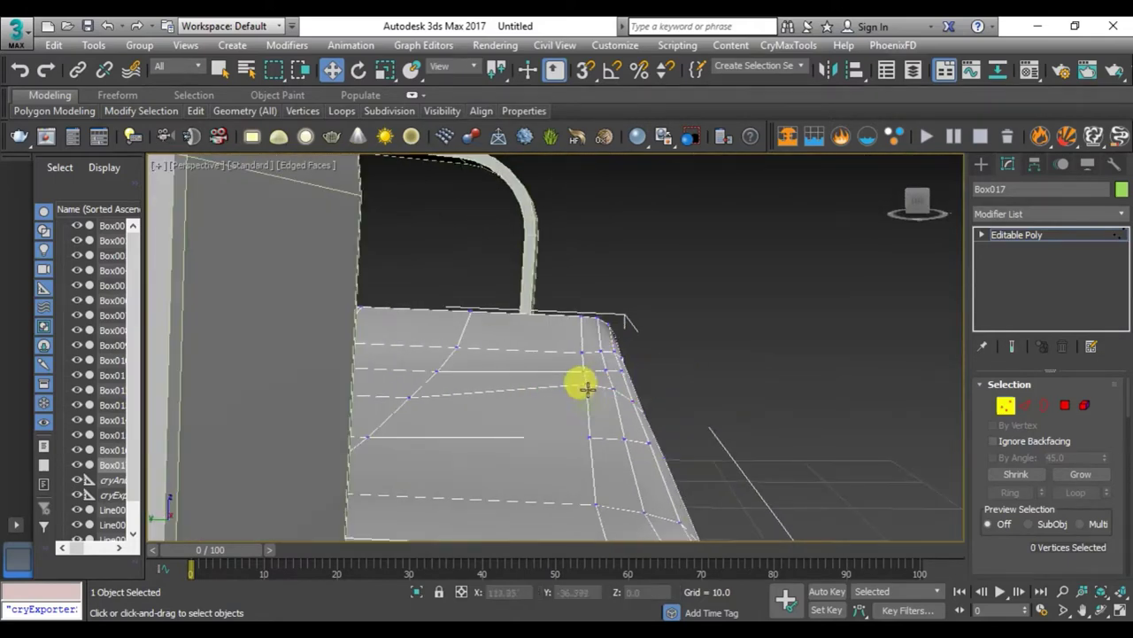
left_click(587, 378)
mouse_move(586, 349)
middle_mouse_down("alt")
mouse_move(663, 422)
mouse_move(605, 431)
mouse_move(678, 413)
mouse_move(650, 416)
mouse_move(660, 426)
middle_mouse_up("alt")
key("1")
mouse_move(518, 412)
middle_mouse_down("alt")
mouse_move(747, 387)
mouse_move(468, 405)
mouse_move(487, 403)
middle_mouse_up("alt")
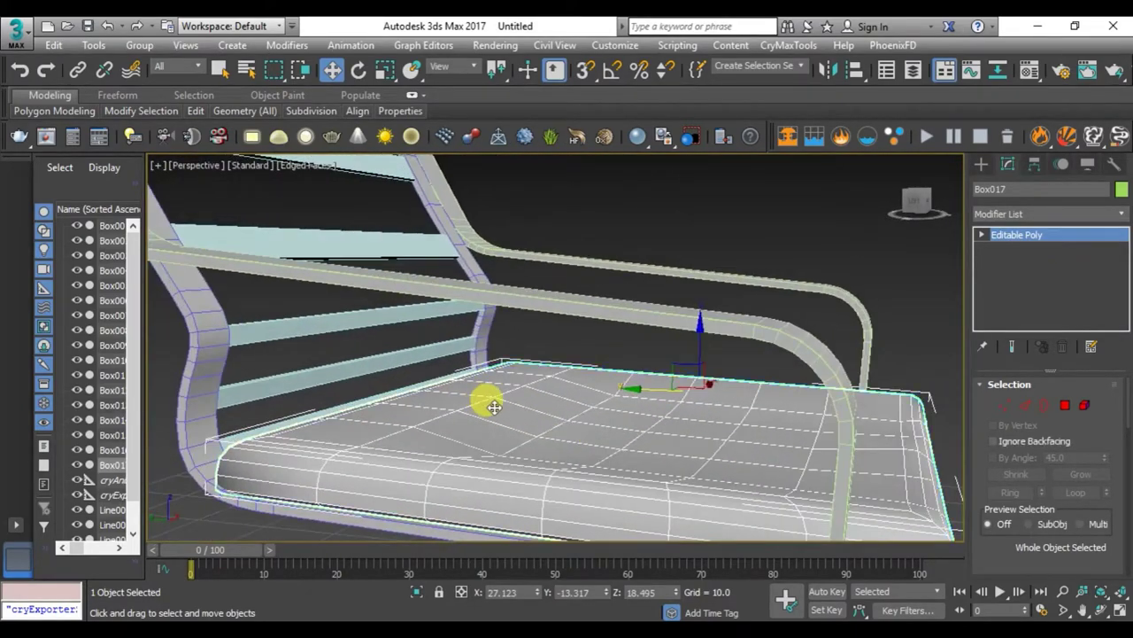
- Re-enter Vertex mode on Box017 and toggle the Edged Faces display while orbiting around the seat
key("1")
left_click(461, 410)
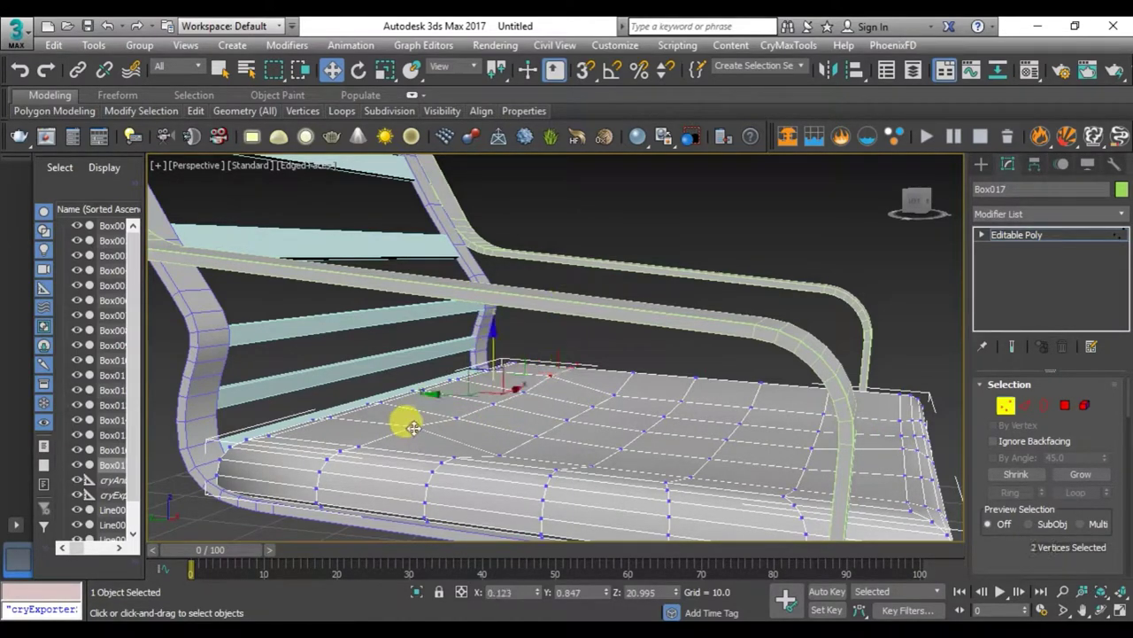
mouse_move(494, 357)
middle_mouse_down("alt")
mouse_move(531, 434)
mouse_move(423, 404)
mouse_move(663, 514)
mouse_move(498, 465)
mouse_move(562, 425)
mouse_move(506, 435)
middle_mouse_up("alt")
key("1")
key("F4")
key("1")
mouse_move(606, 434)
middle_mouse_down("alt")
mouse_move(531, 443)
mouse_move(686, 423)
middle_mouse_up("alt")
key("F4")
mouse_move(605, 392)
middle_mouse_down("alt")
mouse_move(715, 372)
mouse_move(744, 383)
middle_mouse_up("alt")
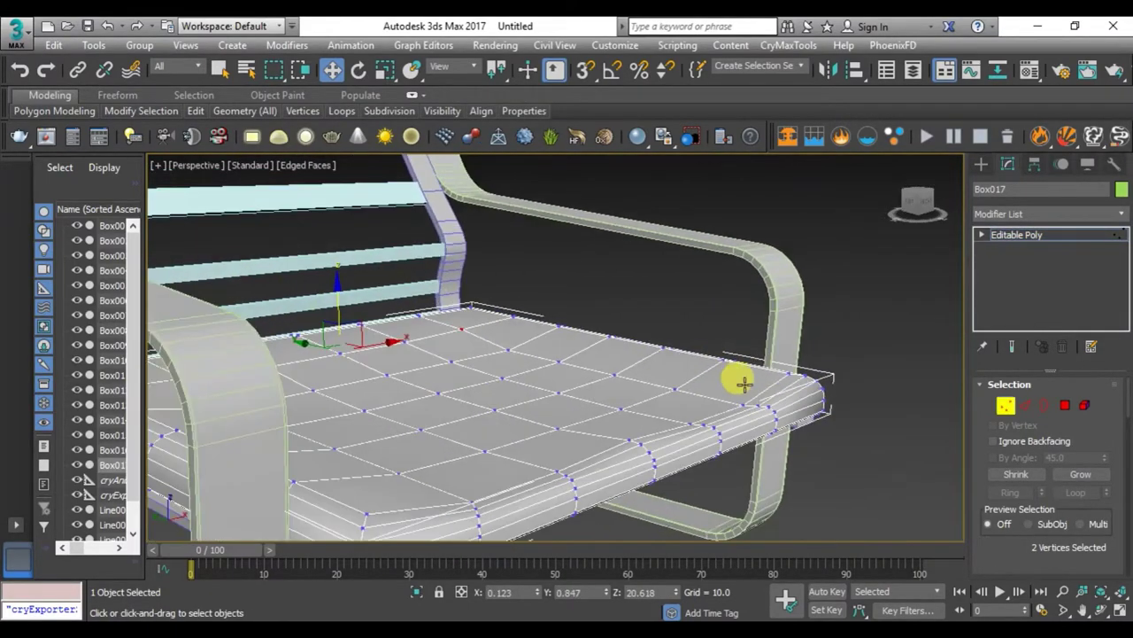
- Select the row of vertices along the seat's back edge, then trial-lower it and cancel the move
left_click(709, 378, "ctrl")
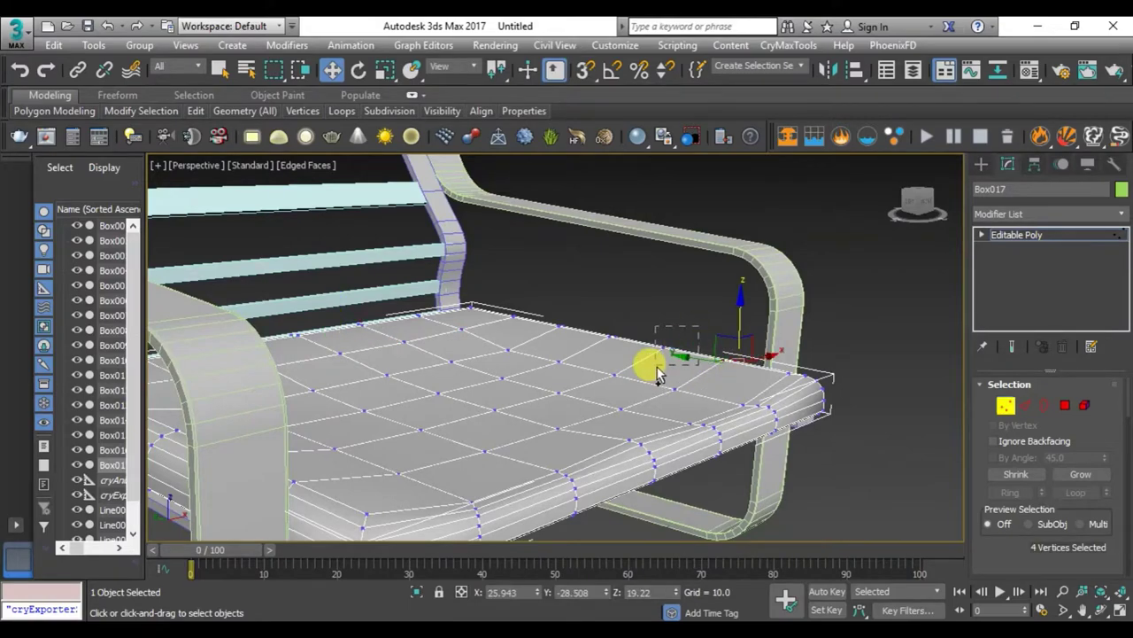
left_click_drag(552, 305, 676, 367, "ctrl")
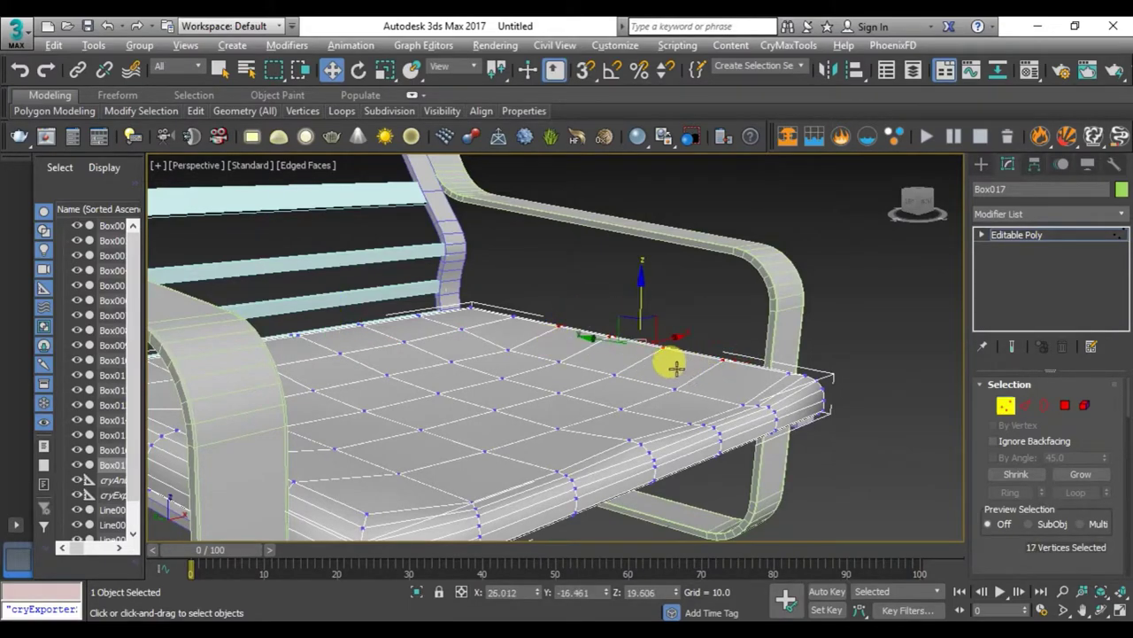
mouse_move(675, 368)
middle_mouse_down("alt")
mouse_move(496, 372)
mouse_move(663, 362)
mouse_move(590, 349)
mouse_move(597, 394)
mouse_move(633, 380)
mouse_move(615, 385)
middle_mouse_up("alt")
mouse_move(714, 425)
middle_mouse_down("alt")
mouse_move(680, 459)
mouse_move(600, 451)
mouse_move(593, 432)
middle_mouse_up("alt")
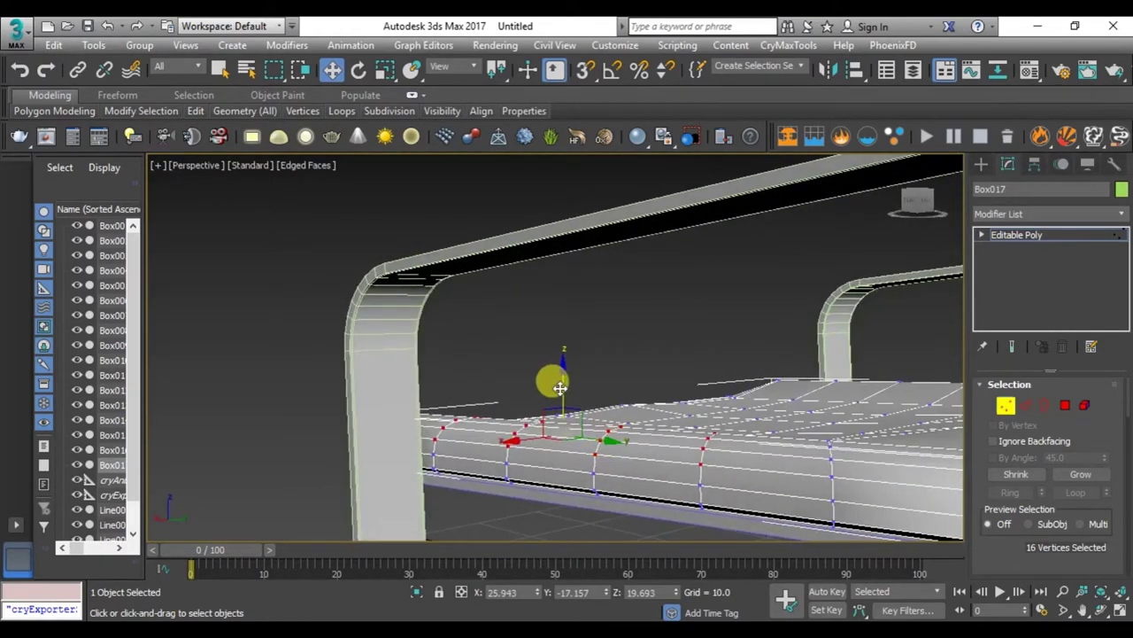
left_click_drag(560, 388, 561, 396)
right_click(563, 395)
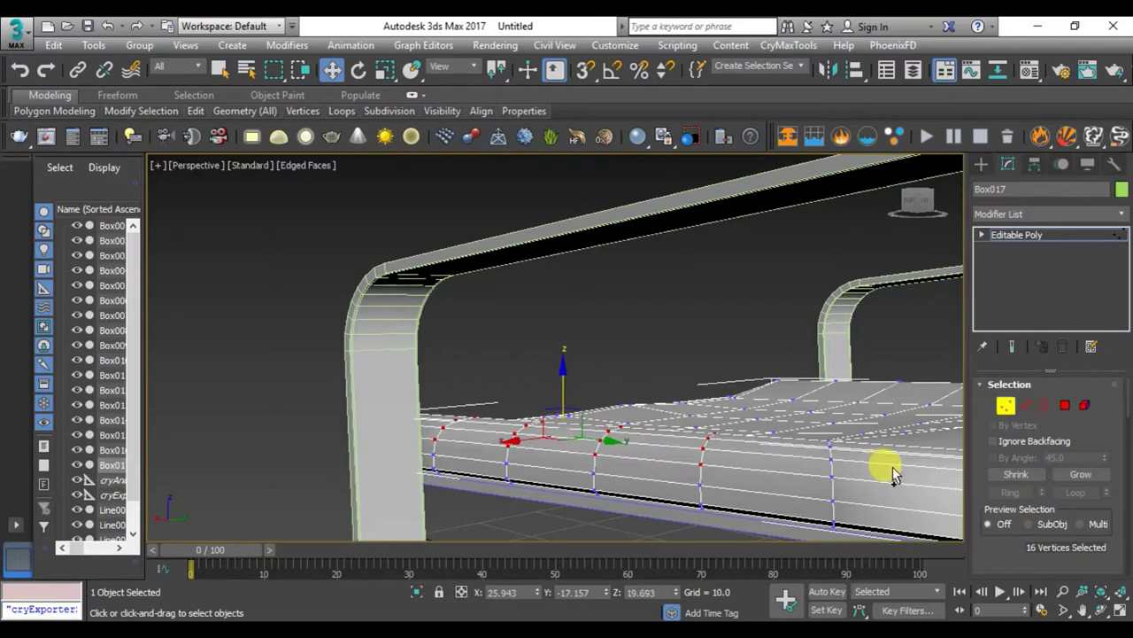
- Extend the selection along the seat edge and lower those vertices slightly
mouse_move(827, 479)
middle_mouse_down("alt")
mouse_move(814, 471)
mouse_move(678, 502)
mouse_move(523, 469)
middle_mouse_up("alt")
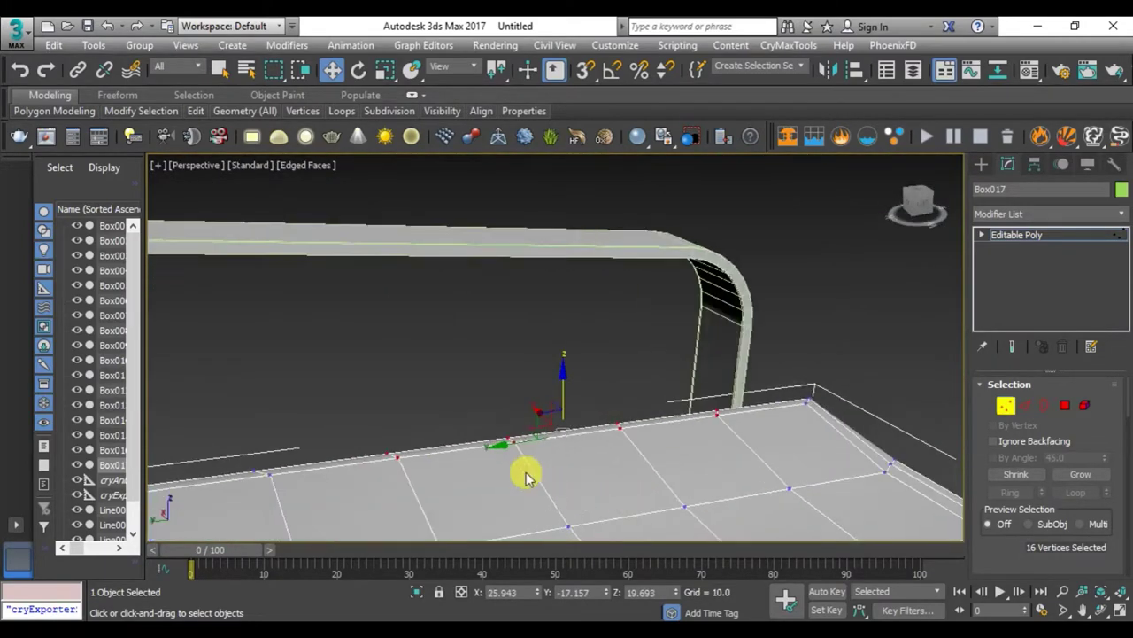
mouse_move(356, 429)
left_mouse_down()
mouse_move(311, 493)
mouse_move(247, 511)
left_mouse_up()
scroll(248, 511, "down", 3)
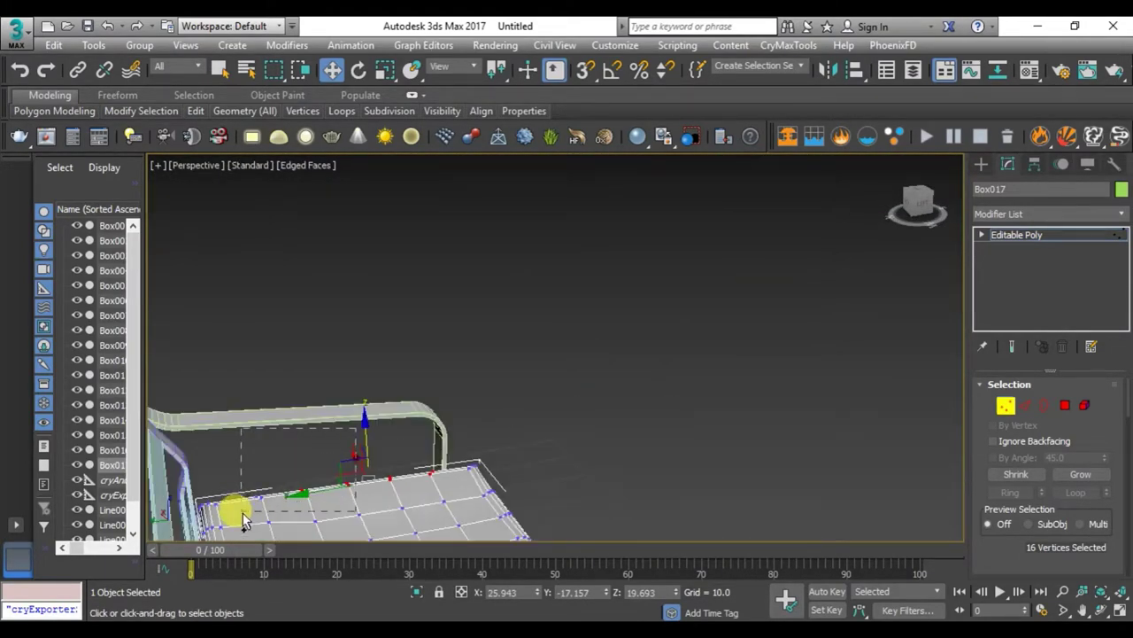
scroll(352, 471, "up", 2)
scroll(281, 435, "up", 3)
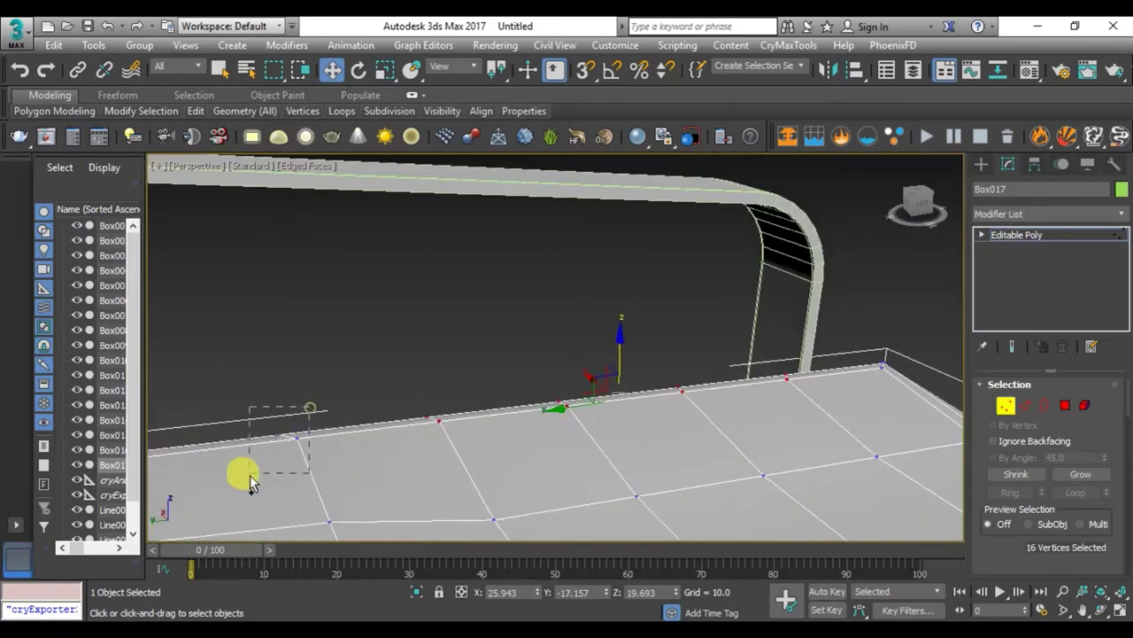
middle_click_drag(249, 483, 468, 455, "alt")
left_click(706, 509, "ctrl")
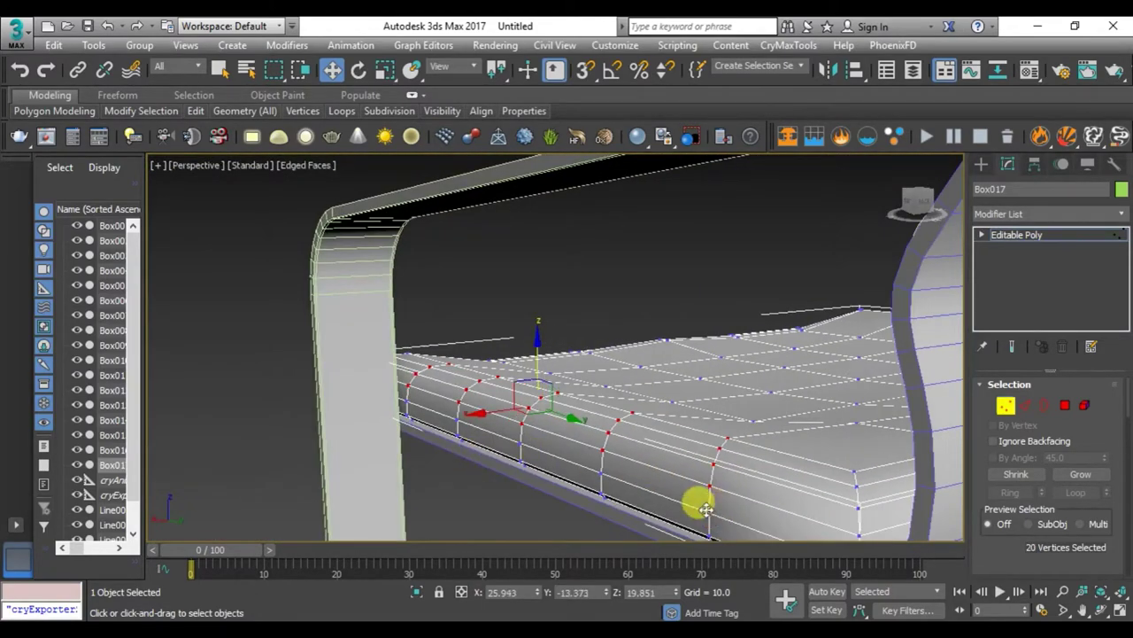
left_click_drag(536, 361, 576, 428)
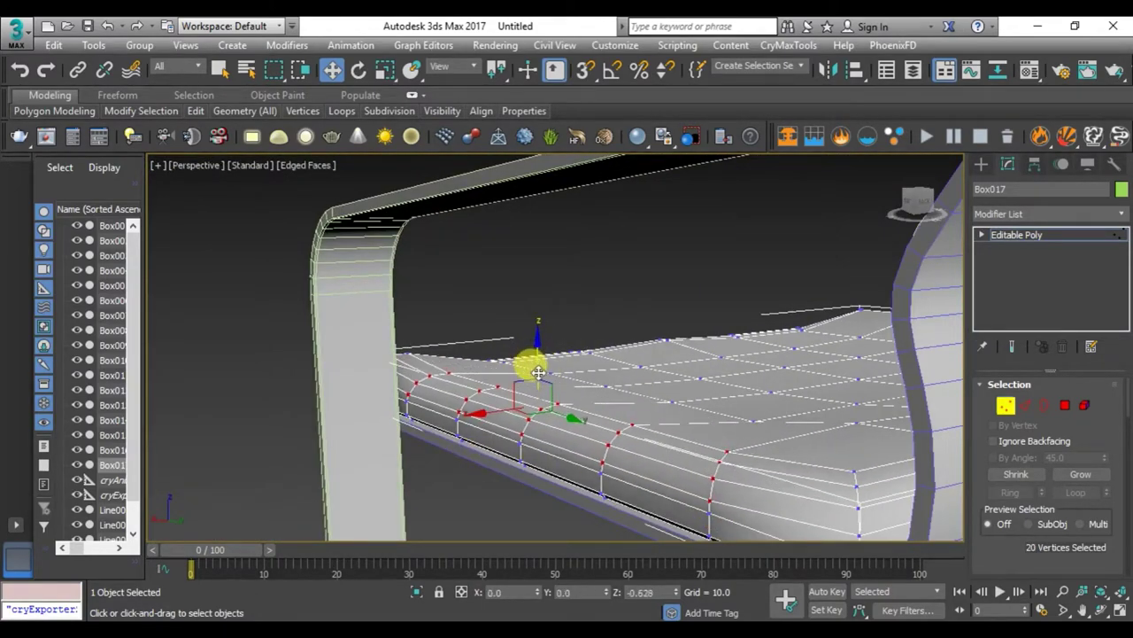
- Deselect the left-end vertices and raise the remaining seat vertices slightly
left_click(711, 508, "alt")
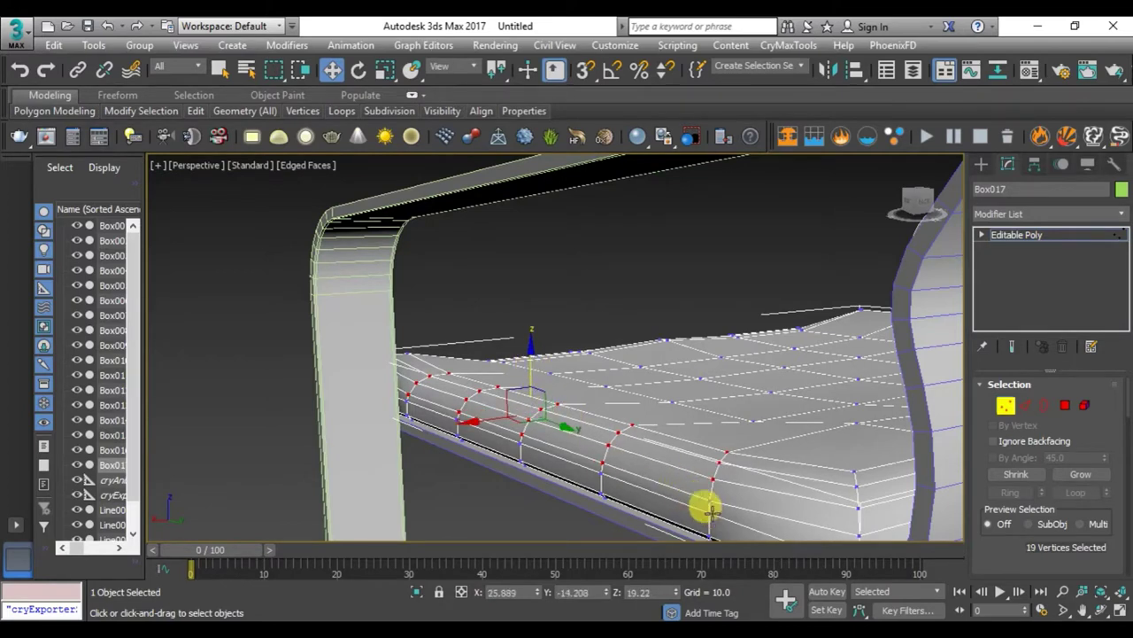
left_click(606, 453, "alt")
left_click(479, 448, "alt")
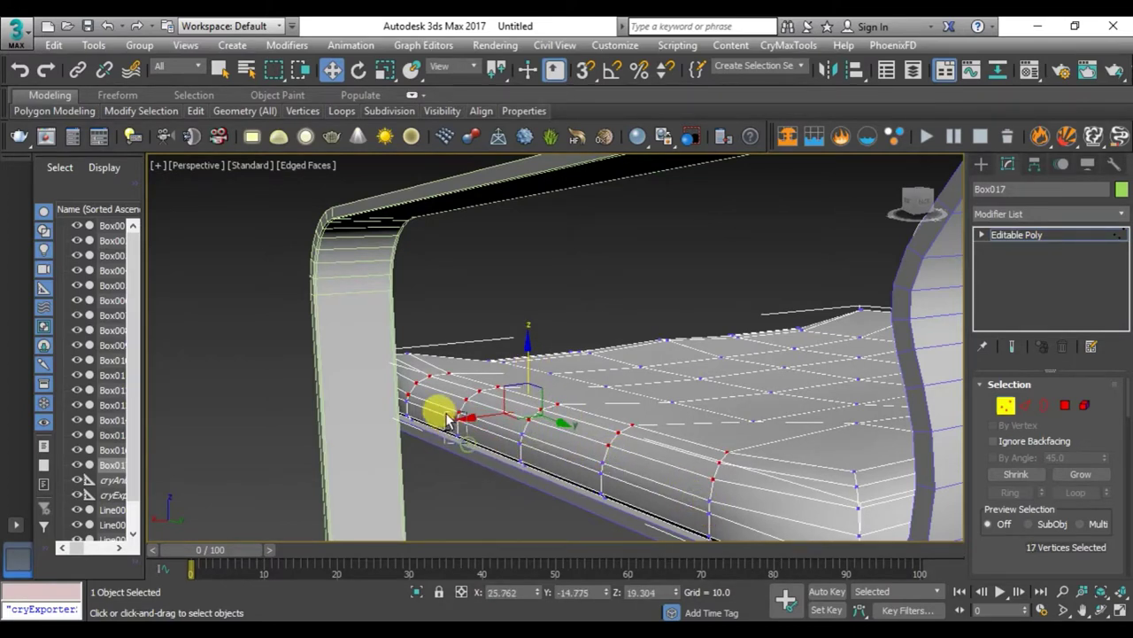
left_click(417, 405, "alt")
left_click(392, 392, "alt")
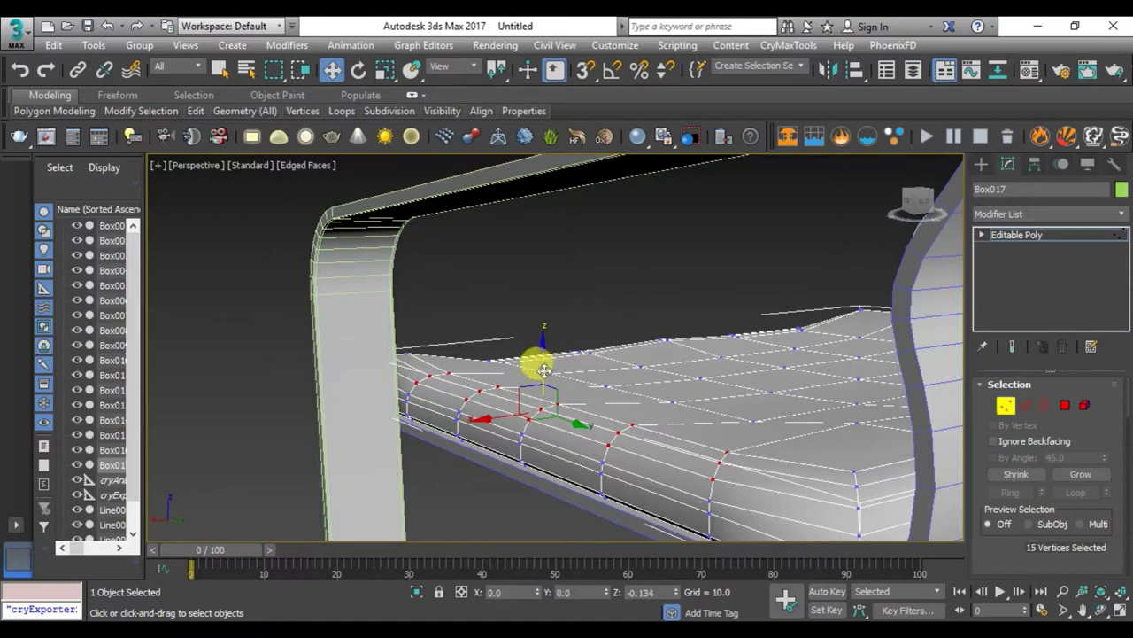
left_click_drag(544, 370, 537, 370)
mouse_move(536, 370)
middle_mouse_down("alt")
mouse_move(678, 421)
mouse_move(712, 401)
middle_mouse_up("alt")
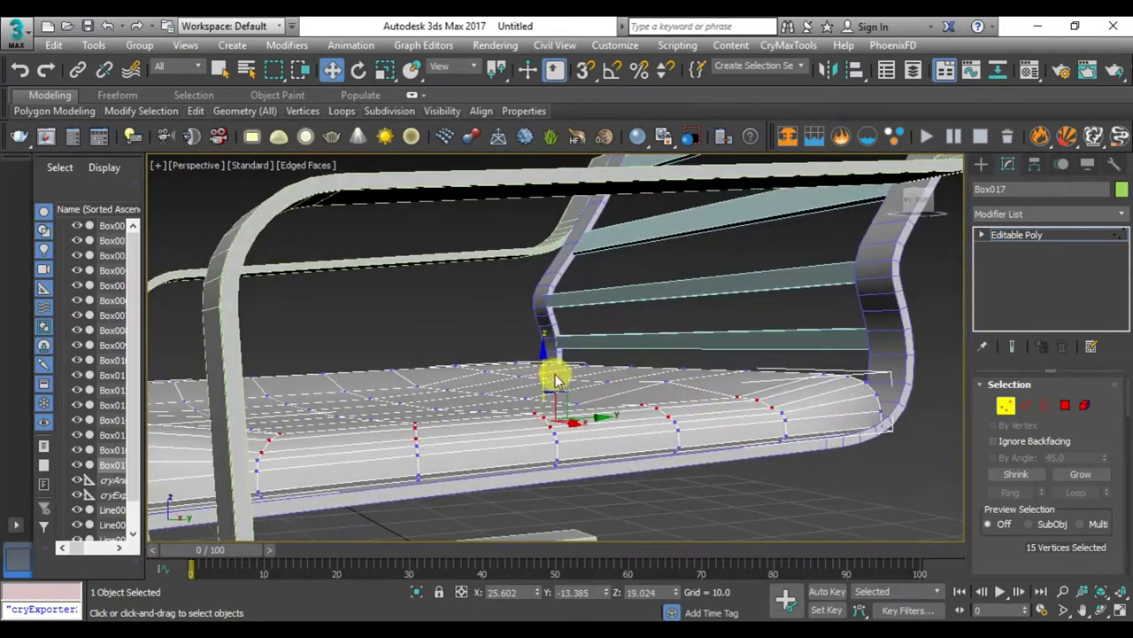
left_click_drag(544, 369, 547, 364)
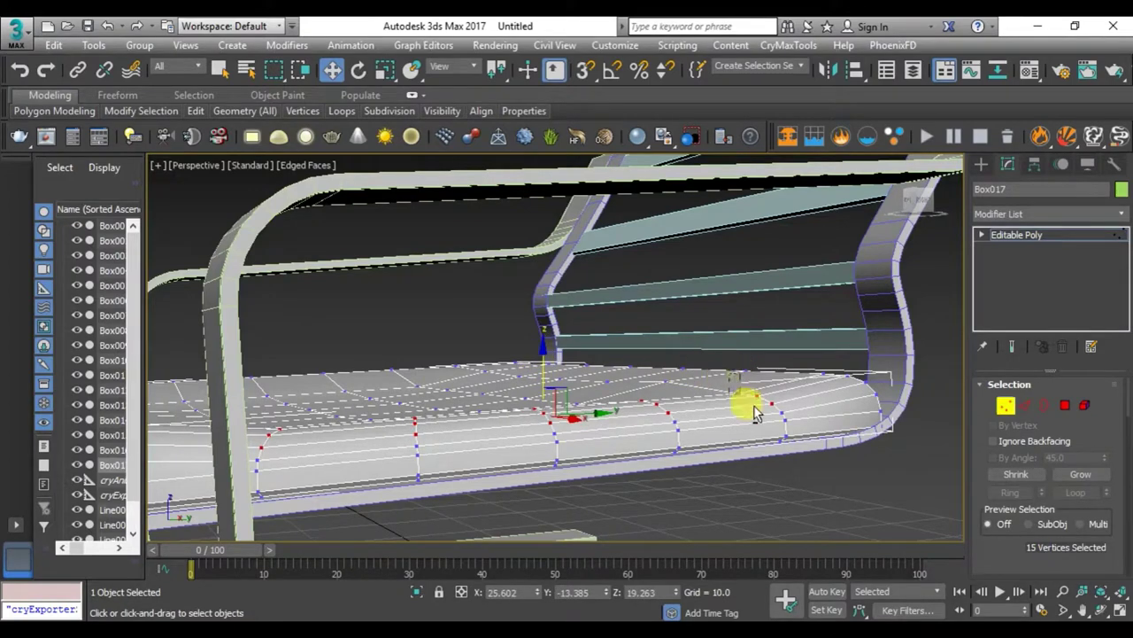
- Drop the end column of vertices, adjust the rest up then down, and view the whole chair
left_click_drag(754, 413, 792, 439, "alt")
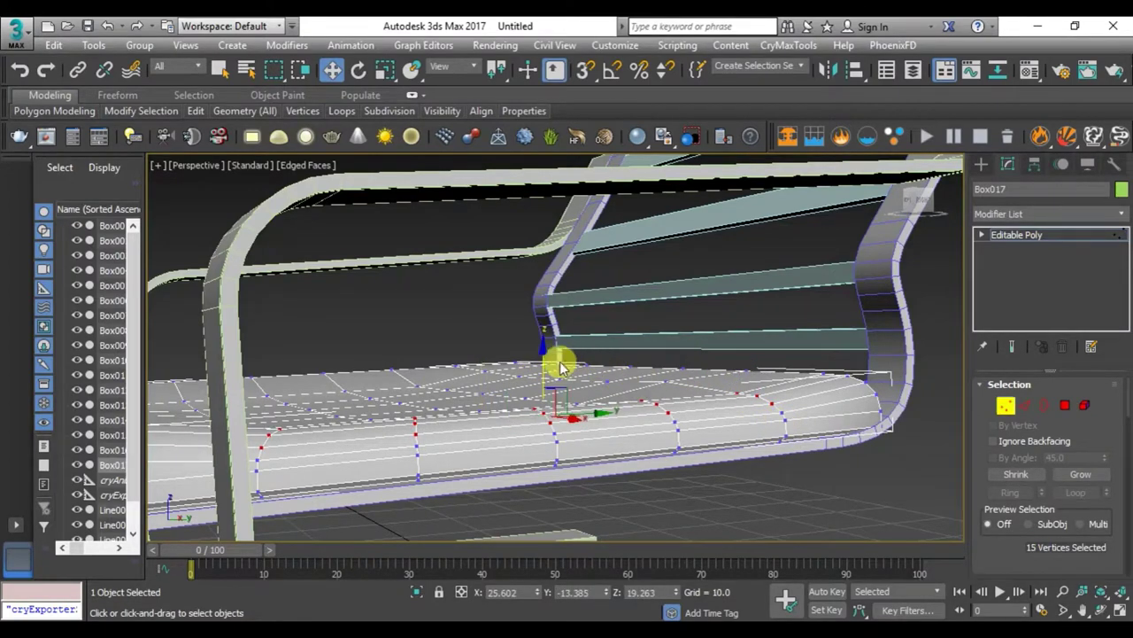
left_click_drag(545, 361, 540, 355)
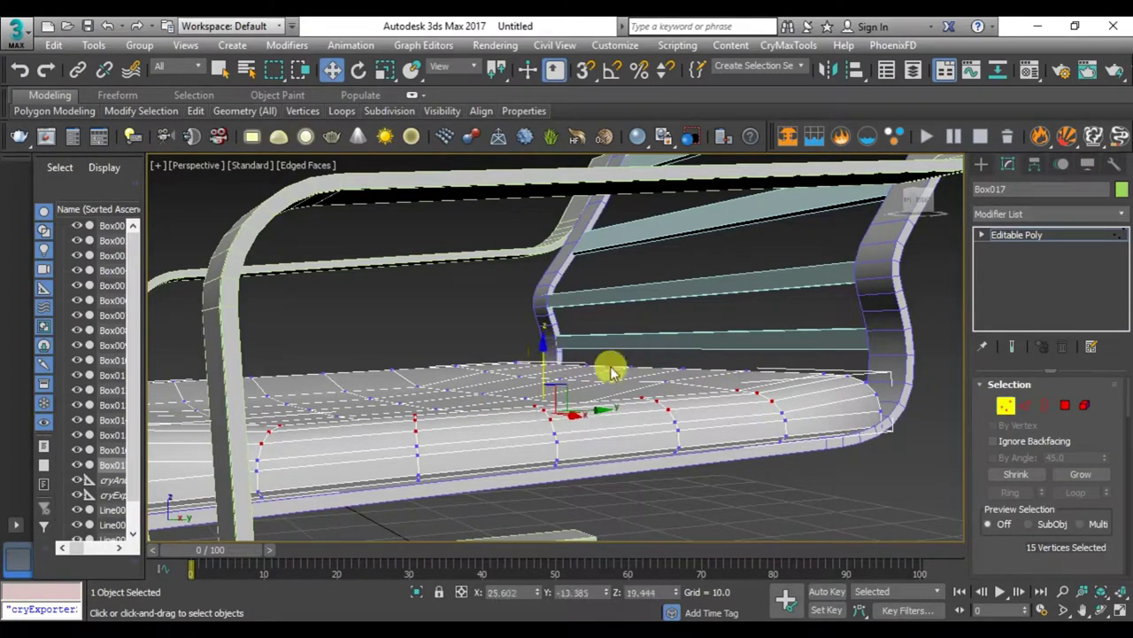
left_click_drag(760, 412, 792, 442, "alt")
middle_click_drag(298, 463, 286, 471, "alt")
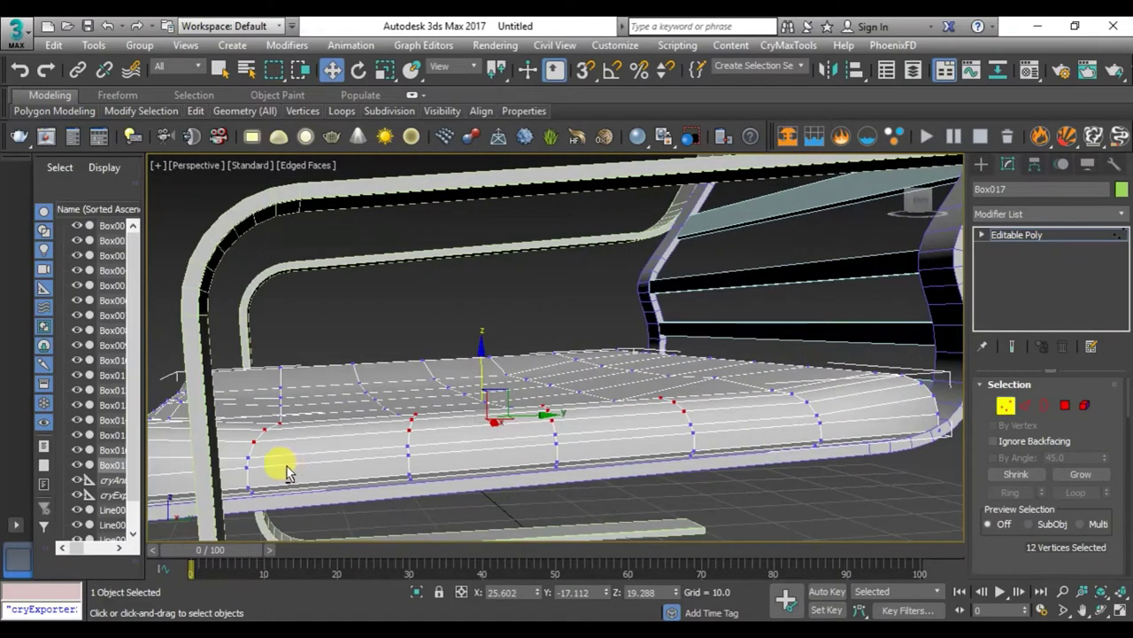
left_click_drag(481, 370, 481, 376)
scroll(482, 376, "down", 3)
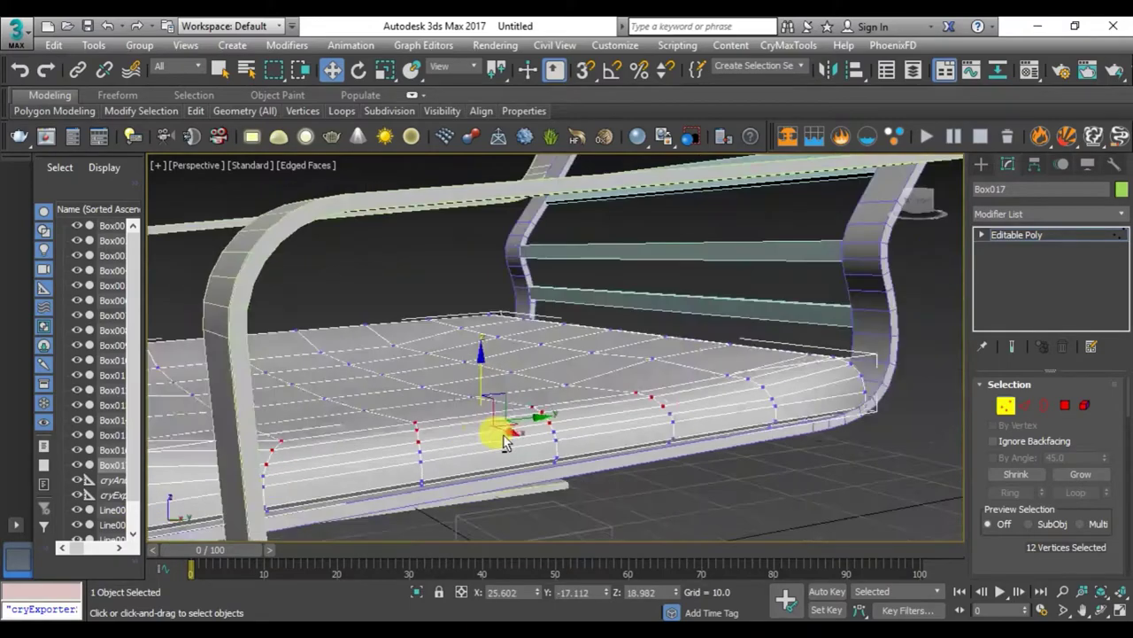
mouse_move(493, 430)
middle_mouse_down("alt")
mouse_move(594, 435)
mouse_move(612, 422)
mouse_move(478, 456)
mouse_move(576, 458)
mouse_move(474, 492)
mouse_move(404, 481)
middle_mouse_up("alt")
- Clear the selection and select the vertex loops along the seat cushion's front edge
left_click(474, 492)
scroll(489, 458, "up", 2)
scroll(404, 372, "up", 5)
middle_click_drag(405, 372, 487, 315, "alt")
left_click_drag(487, 314, 409, 379)
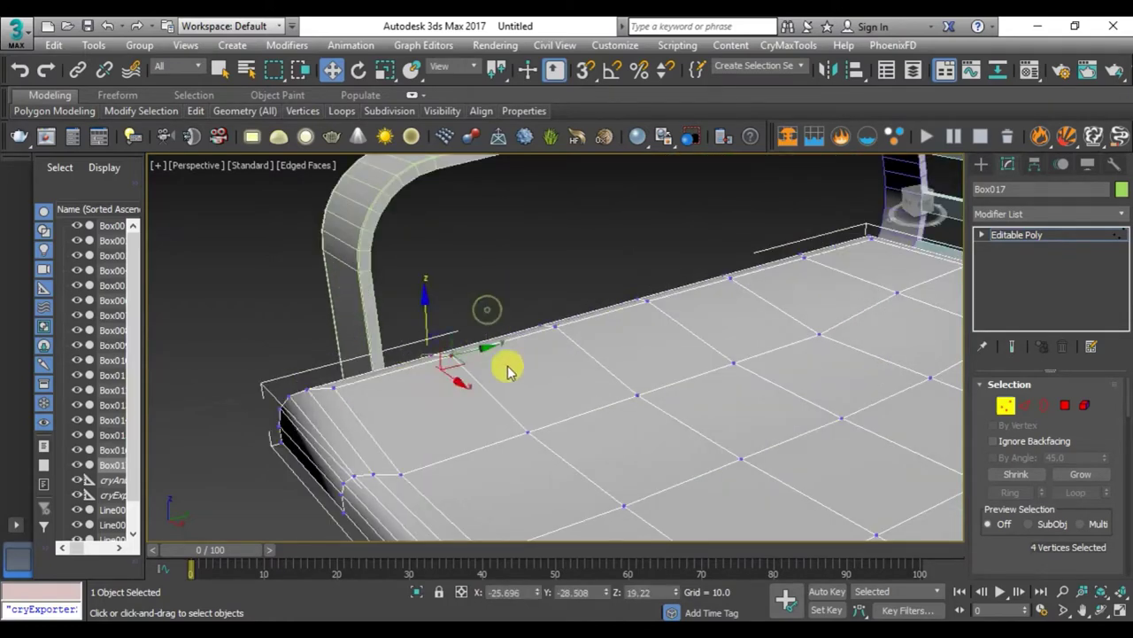
mouse_move(505, 366)
middle_mouse_down("alt")
mouse_move(498, 399)
mouse_move(599, 425)
mouse_move(474, 400)
middle_mouse_up("alt")
left_click(474, 400, "ctrl")
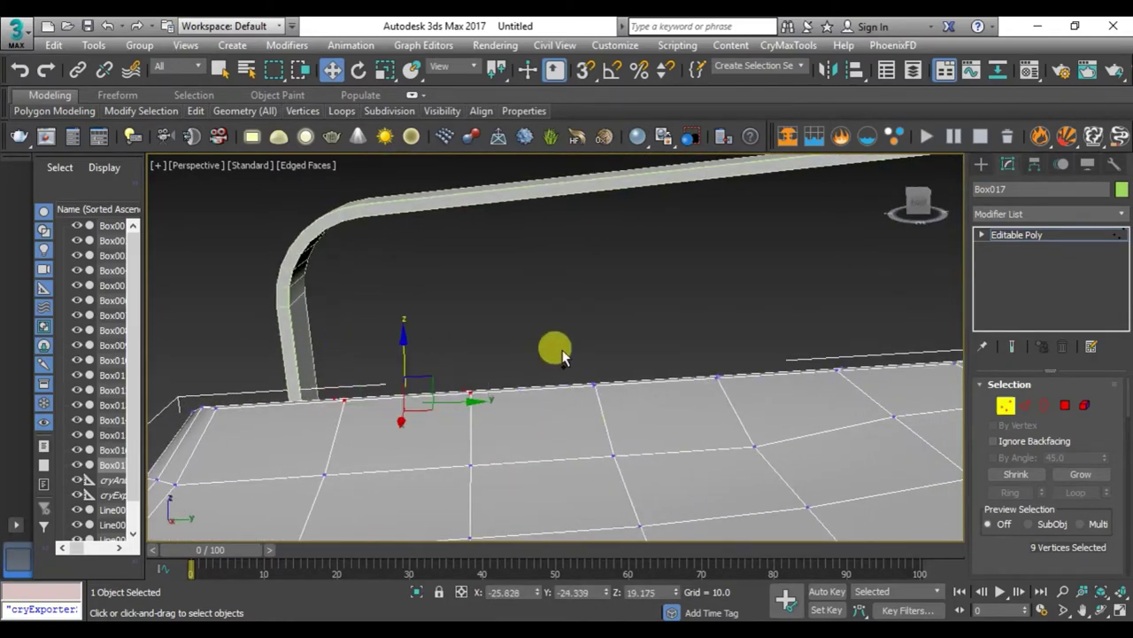
left_click(686, 357, "ctrl")
left_click(800, 346, "ctrl")
- Remove a stray vertex and lower the selected front-edge loops slightly on Z
scroll(759, 404, "down", 3)
mouse_move(759, 405)
middle_mouse_down("alt")
mouse_move(537, 418)
mouse_move(771, 417)
middle_mouse_up("alt")
middle_click_drag(660, 401, 759, 440, "alt")
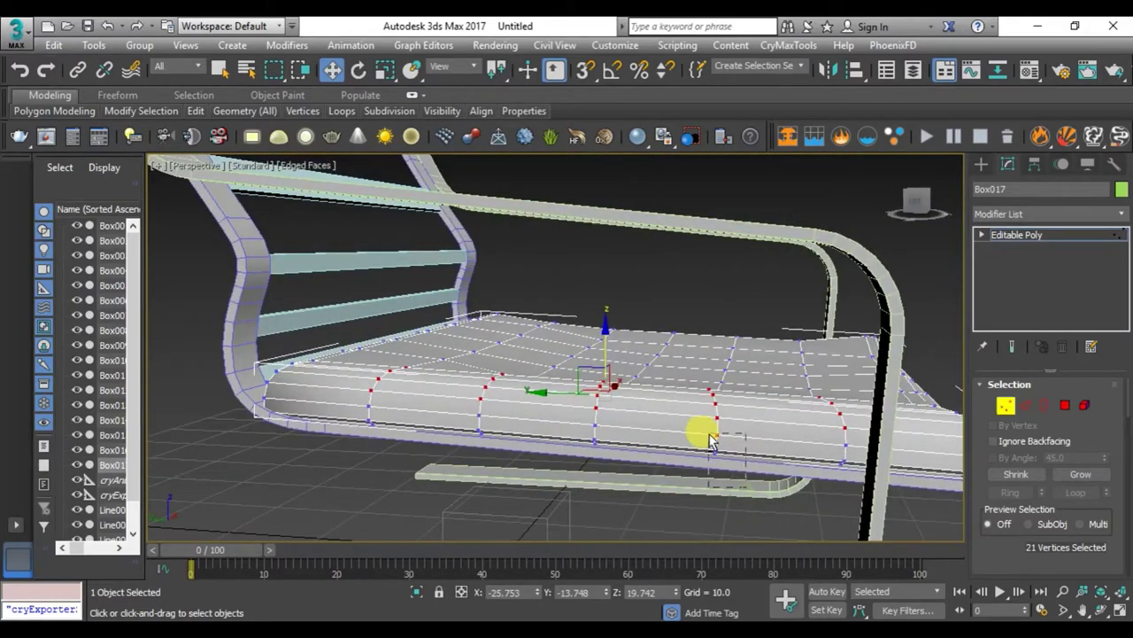
left_click_drag(747, 485, 711, 440, "alt")
mouse_move(711, 440)
middle_mouse_down("alt")
mouse_move(652, 443)
mouse_move(736, 455)
mouse_move(590, 425)
mouse_move(537, 387)
mouse_move(494, 409)
middle_mouse_up("alt")
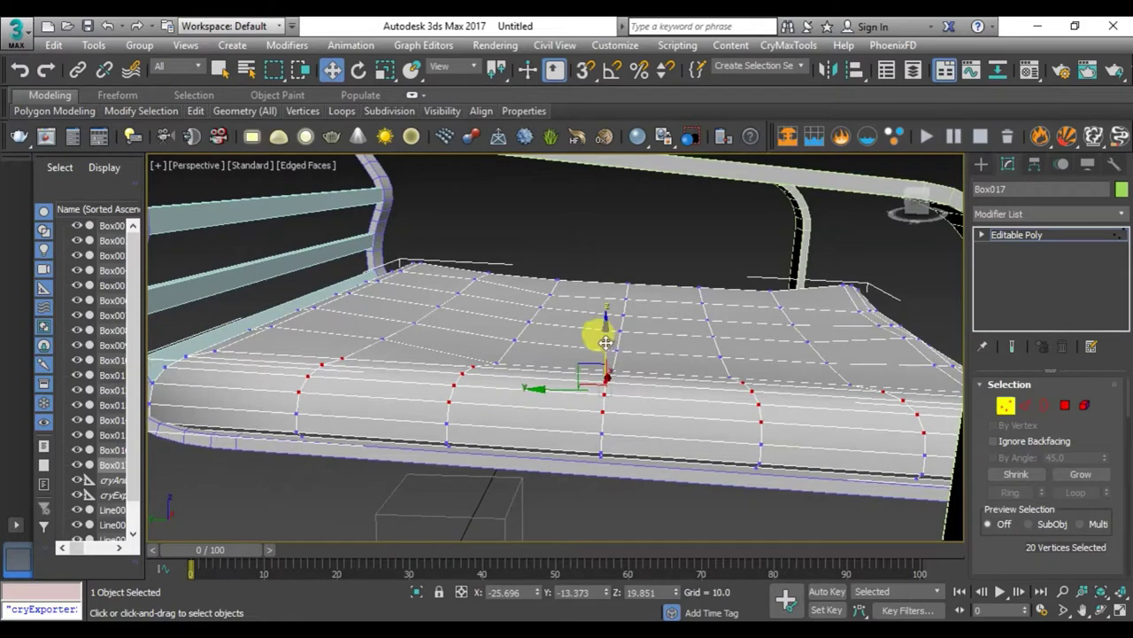
left_click_drag(606, 343, 608, 350)
- Deselect a few extra vertices and fine-tune the rest down, up, then down slightly
middle_click_drag(751, 434, 700, 440, "alt")
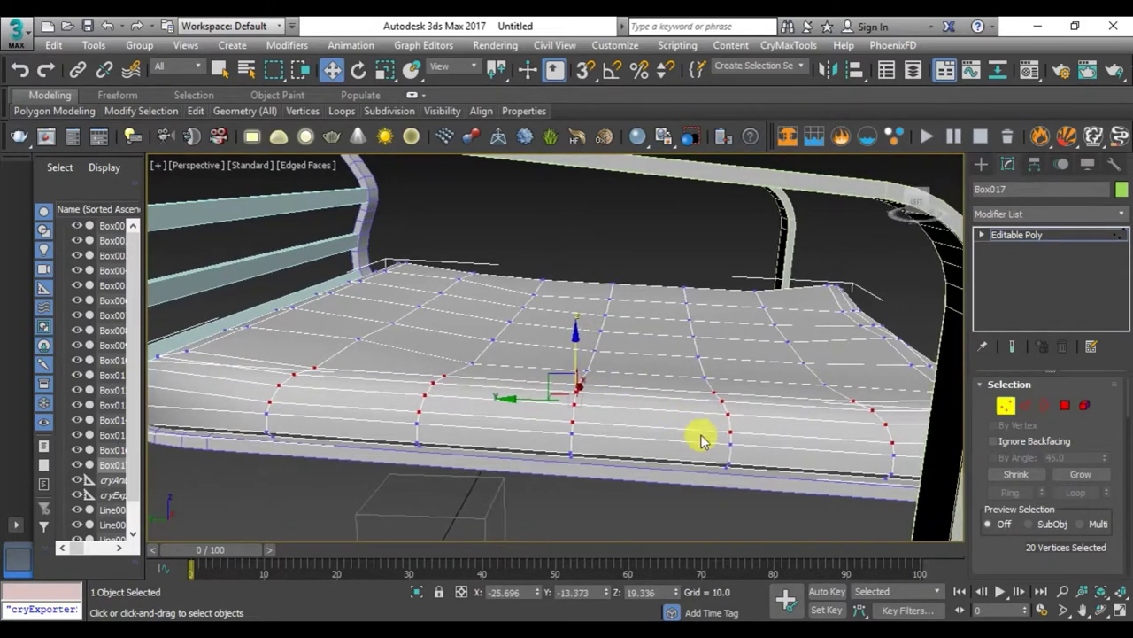
left_click_drag(930, 449, 928, 449, "alt")
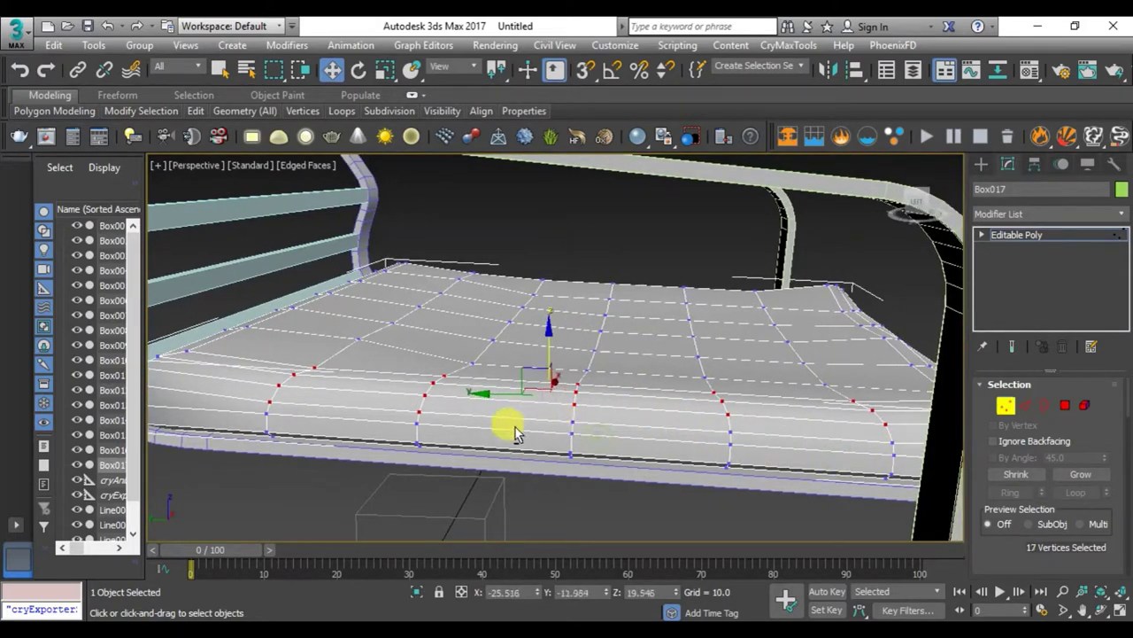
left_click_drag(252, 409, 255, 409, "alt")
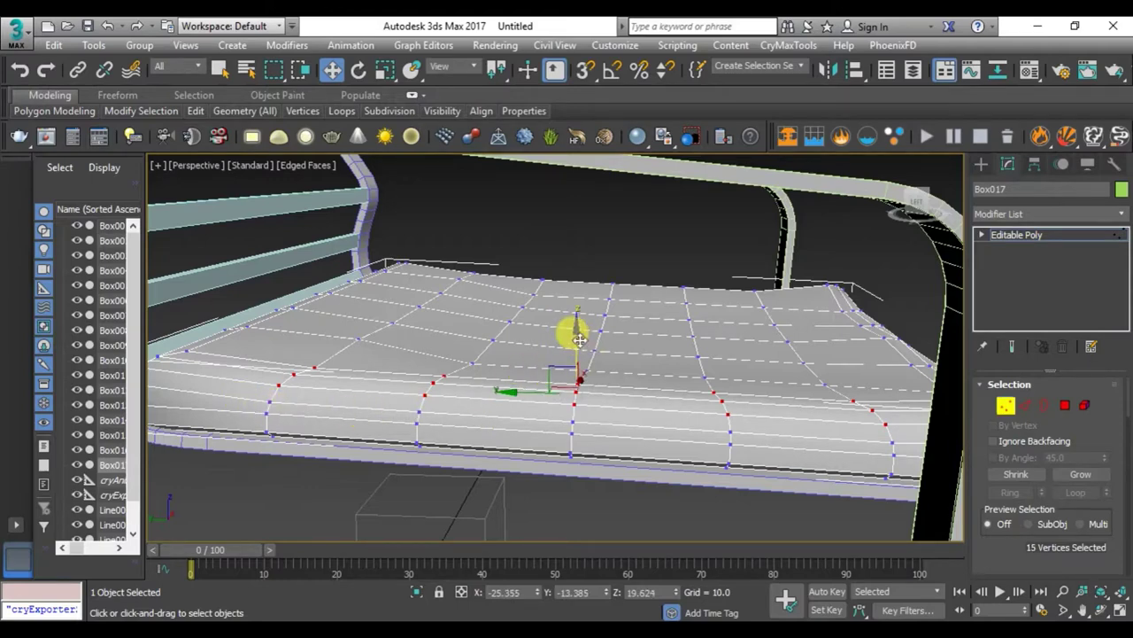
left_click_drag(579, 339, 578, 342)
middle_click_drag(572, 331, 379, 321, "alt")
left_click_drag(577, 349, 572, 338)
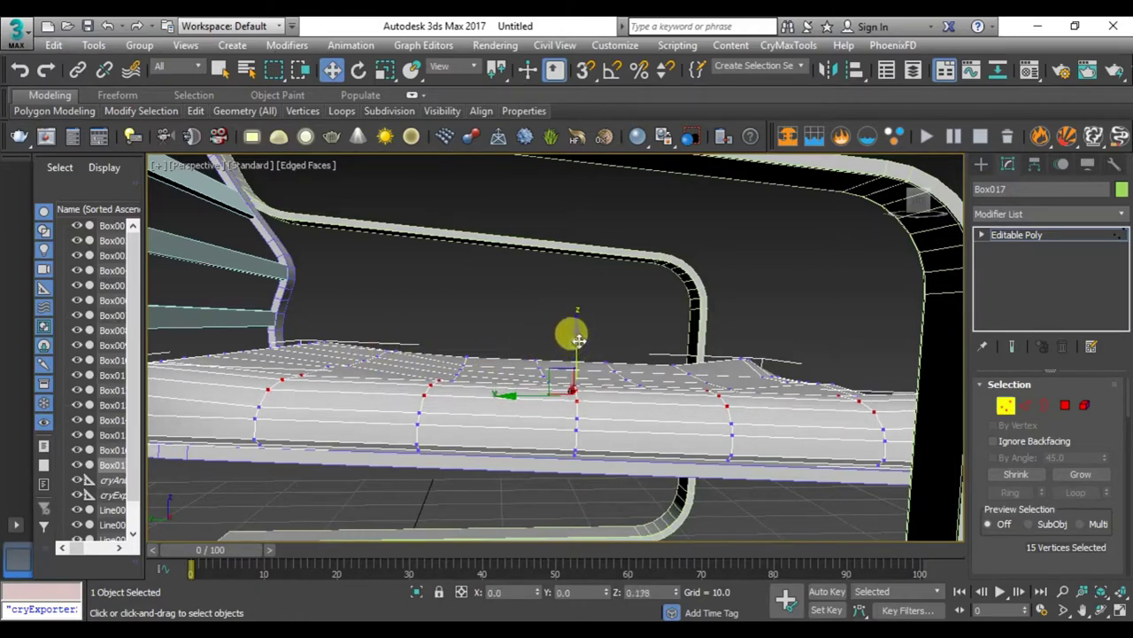
left_click(329, 359, "alt")
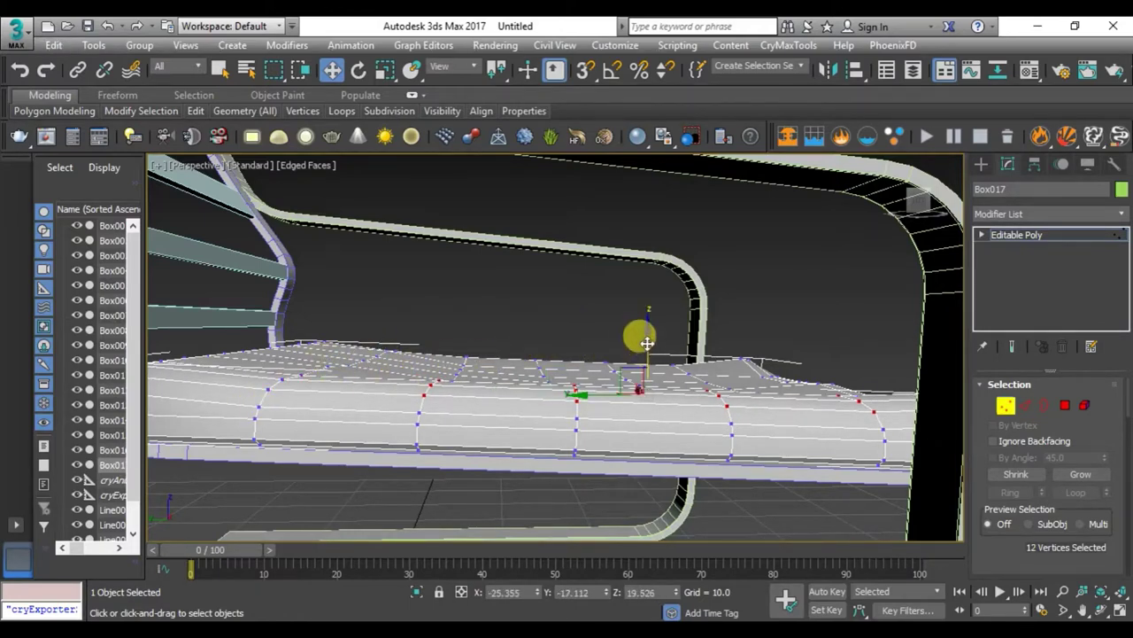
left_click_drag(648, 343, 646, 347)
- Re-enter Vertex mode and try selecting the seat's lower corner vertices, then clear the selection
mouse_move(646, 345)
middle_mouse_down("alt")
mouse_move(653, 366)
mouse_move(574, 435)
mouse_move(582, 467)
mouse_move(603, 397)
mouse_move(741, 446)
mouse_move(739, 507)
mouse_move(632, 456)
mouse_move(551, 450)
mouse_move(539, 508)
middle_mouse_up("alt")
key("6")
key("1")
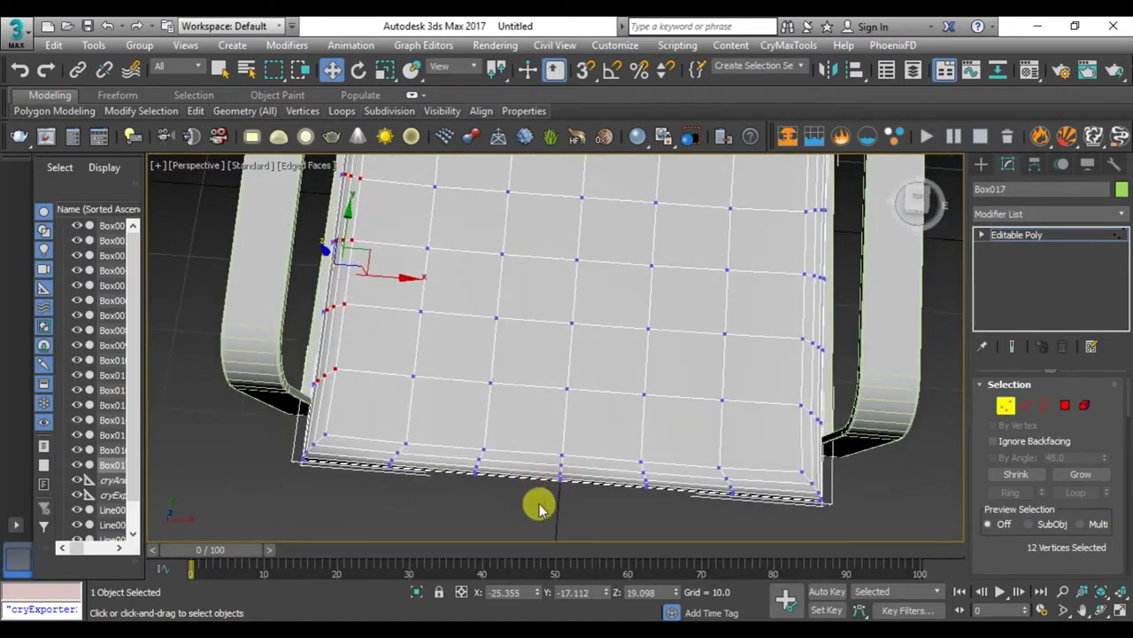
left_click_drag(339, 430, 348, 446)
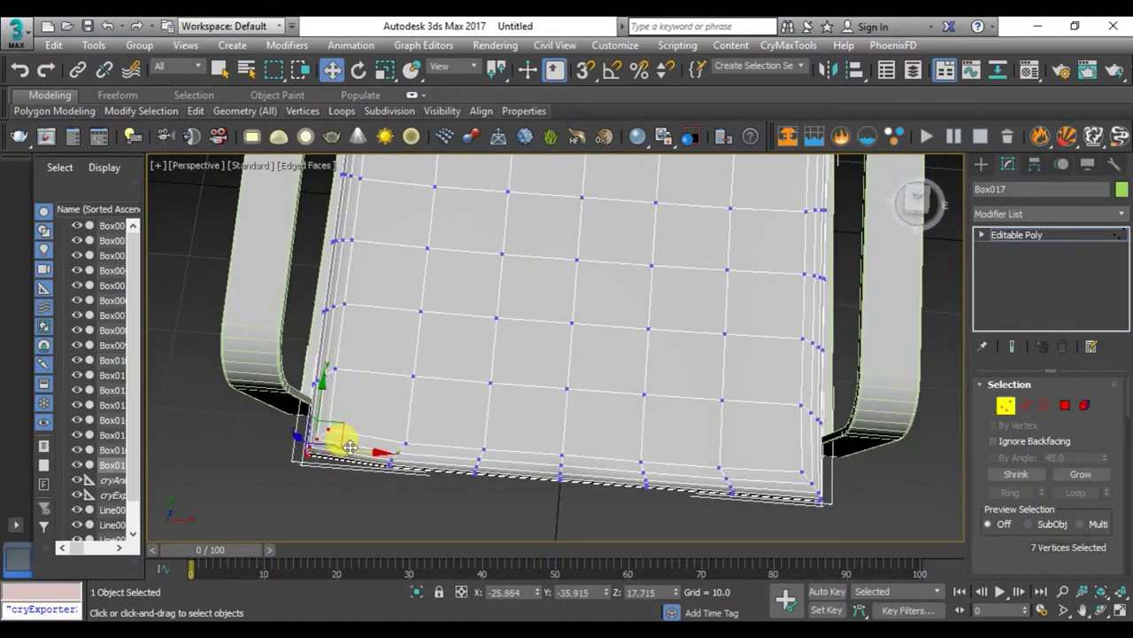
key("ctrl+z")
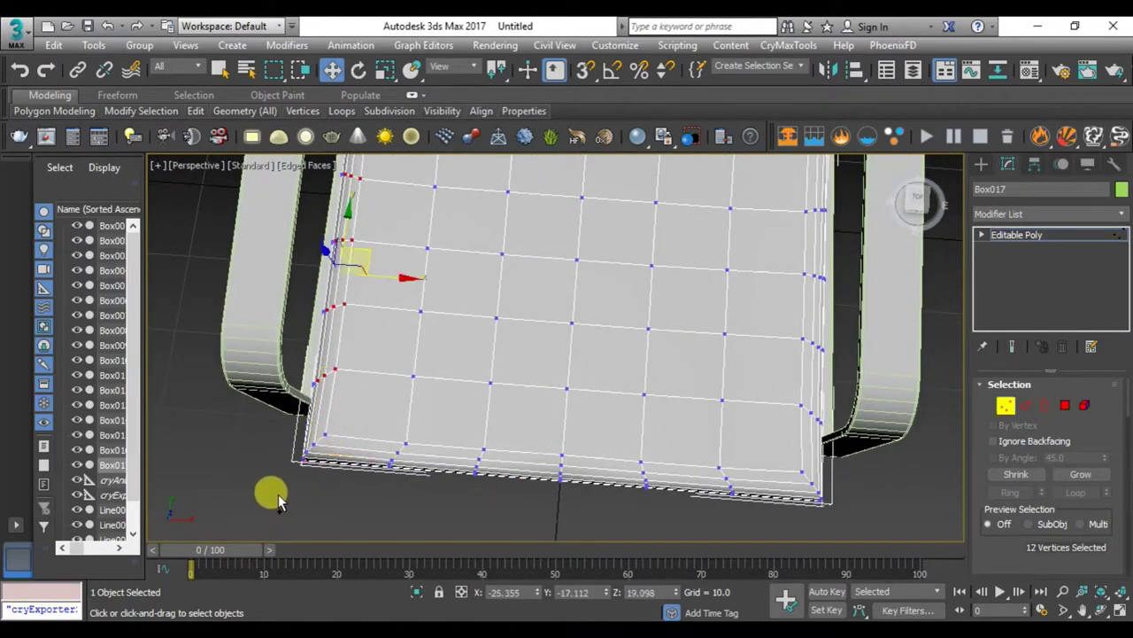
left_click_drag(342, 426, 345, 428)
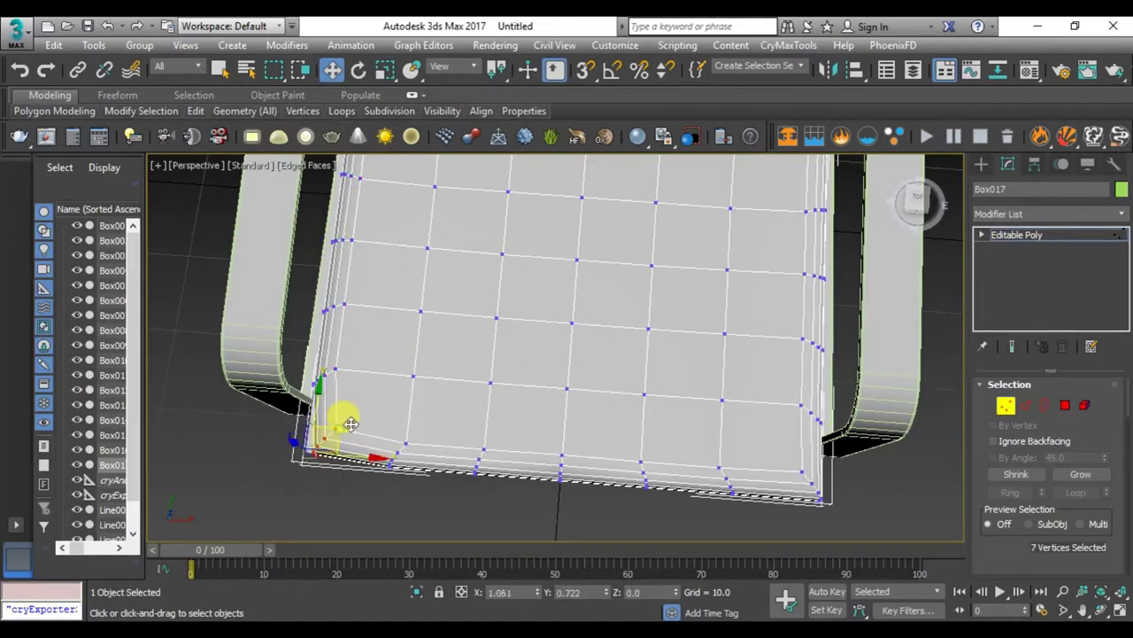
middle_click_drag(751, 510, 695, 521, "alt")
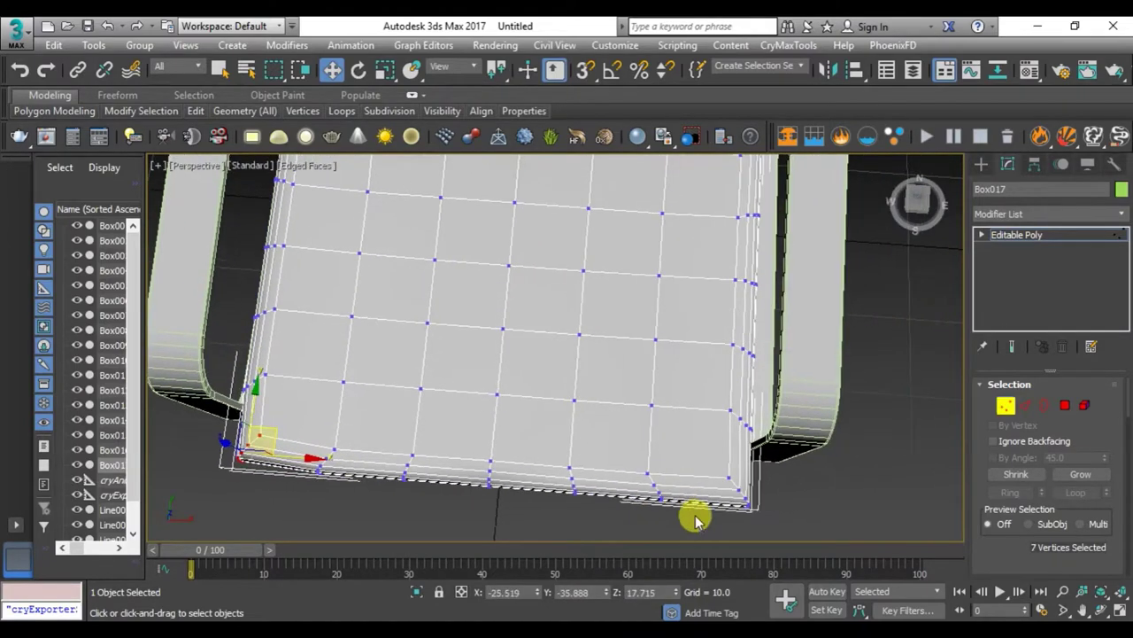
left_click_drag(716, 523, 770, 465)
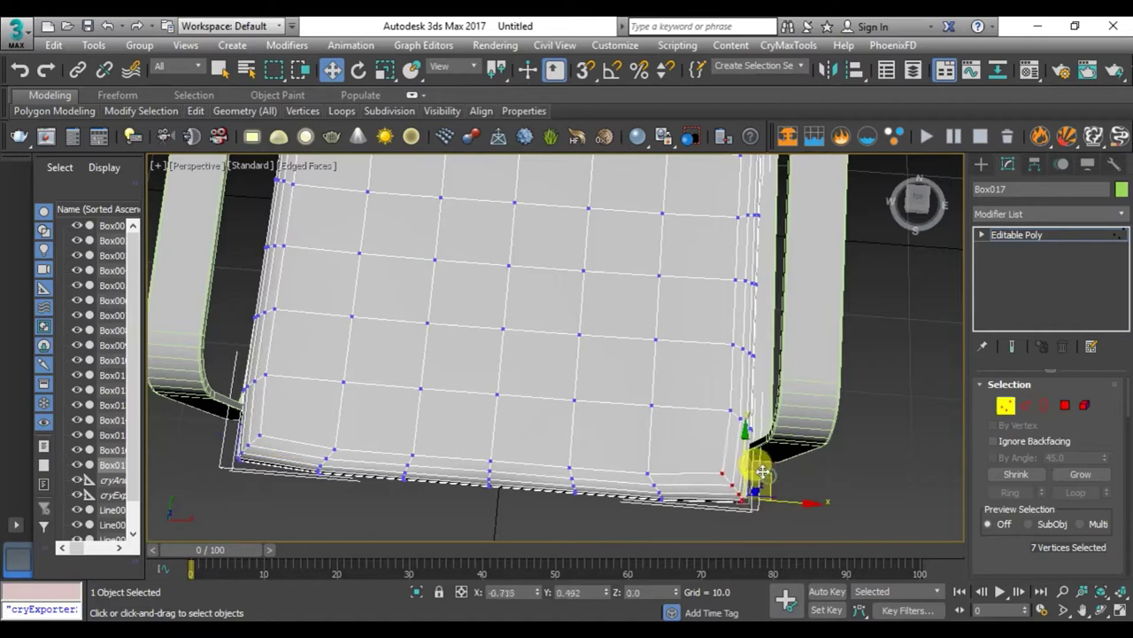
left_click(680, 523)
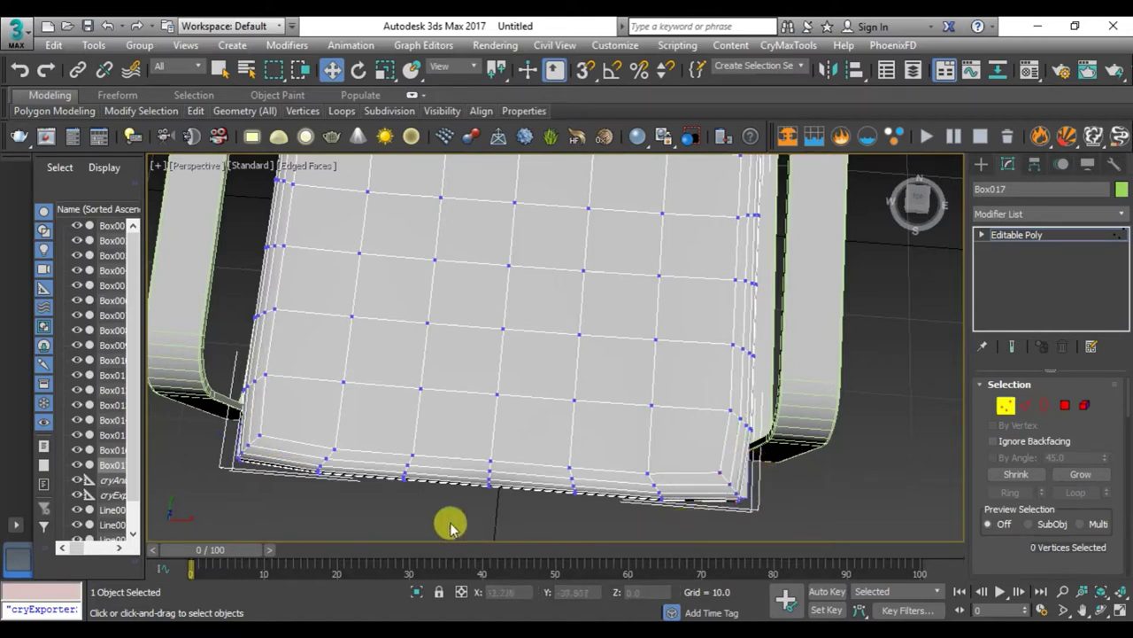
- Select the vertices along the seat's bottom front edge and push them slightly forward on Y
mouse_move(499, 450)
left_mouse_down()
mouse_move(639, 461)
mouse_move(611, 456)
left_mouse_up()
left_click_drag(492, 433, 493, 435)
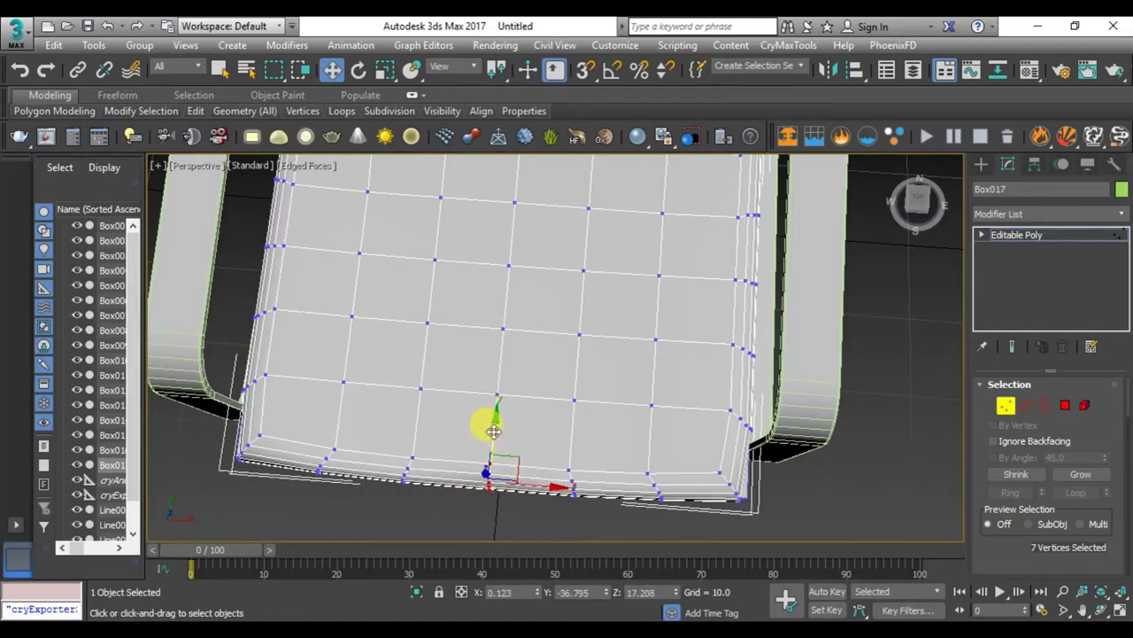
left_click_drag(493, 431, 382, 503)
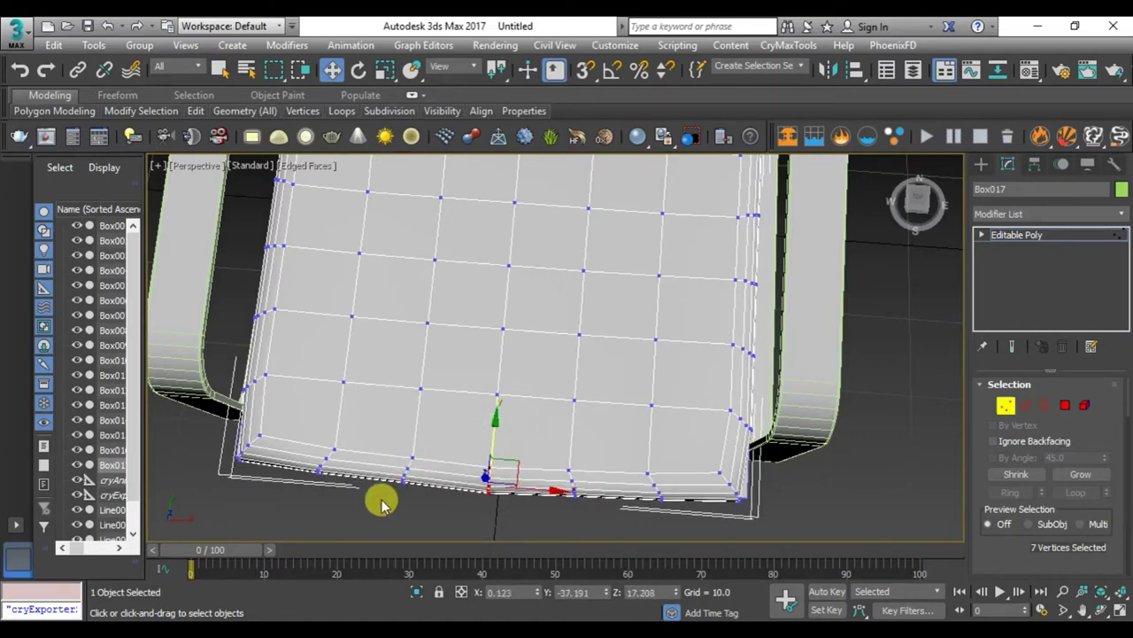
left_click_drag(600, 461, 598, 460)
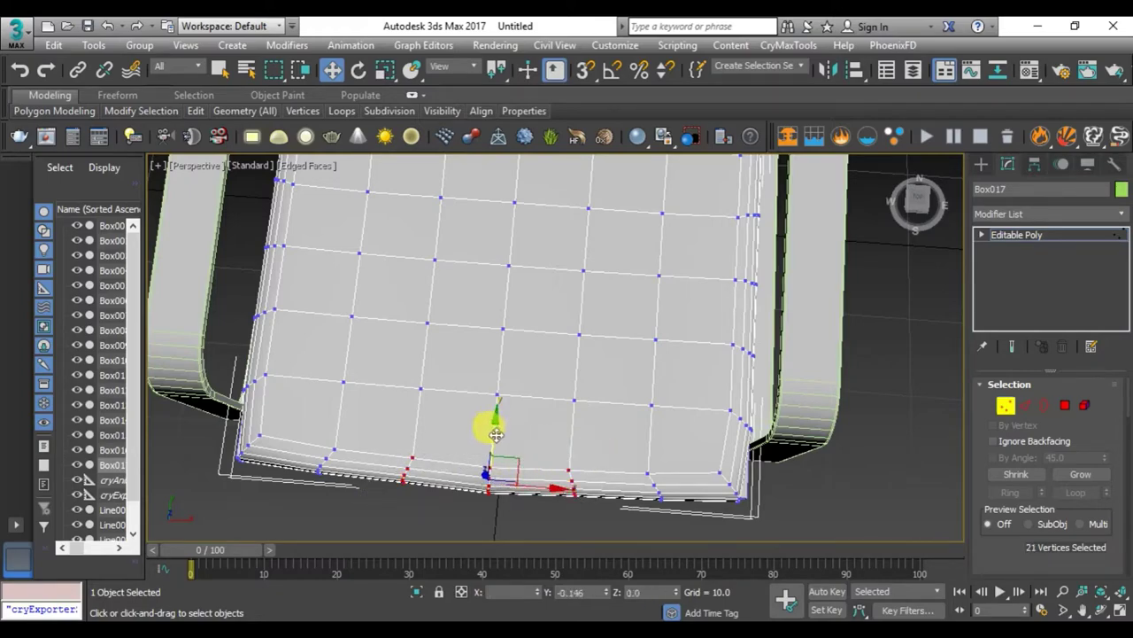
mouse_move(505, 475)
middle_mouse_down("alt")
mouse_move(566, 292)
mouse_move(647, 368)
mouse_move(612, 425)
mouse_move(506, 526)
mouse_move(549, 422)
mouse_move(626, 427)
middle_mouse_up("alt")
- Toggle between object and Vertex level and switch Edged Faces off and back on
key("6")
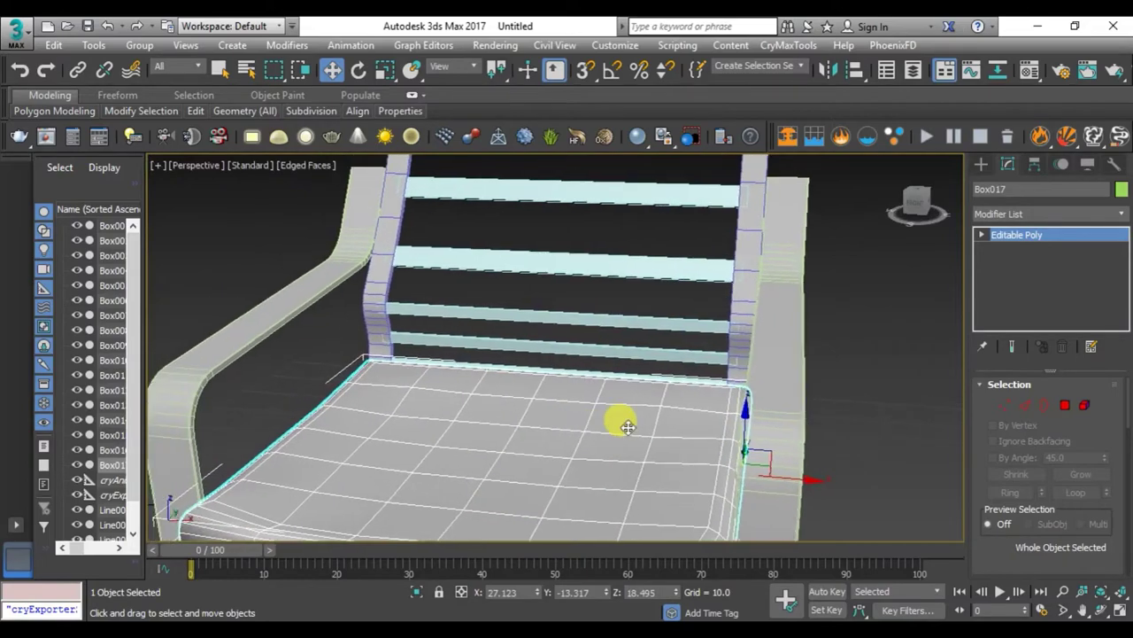
key("F4")
mouse_move(526, 417)
middle_mouse_down("alt")
mouse_move(577, 445)
mouse_move(575, 458)
mouse_move(496, 531)
mouse_move(450, 454)
mouse_move(549, 450)
mouse_move(534, 425)
mouse_move(576, 444)
mouse_move(612, 440)
mouse_move(455, 445)
mouse_move(451, 416)
mouse_move(540, 430)
mouse_move(476, 445)
mouse_move(766, 416)
mouse_move(773, 406)
middle_mouse_up("alt")
key("1")
key("6")
key("F4")
key("1")
- Select the seat's corner vertices, dropping two at the right corner, and inspect them from both sides
left_click_drag(848, 440, 850, 443)
mouse_move(850, 442)
middle_mouse_down("alt")
mouse_move(860, 463)
mouse_move(732, 456)
mouse_move(785, 400)
middle_mouse_up("alt")
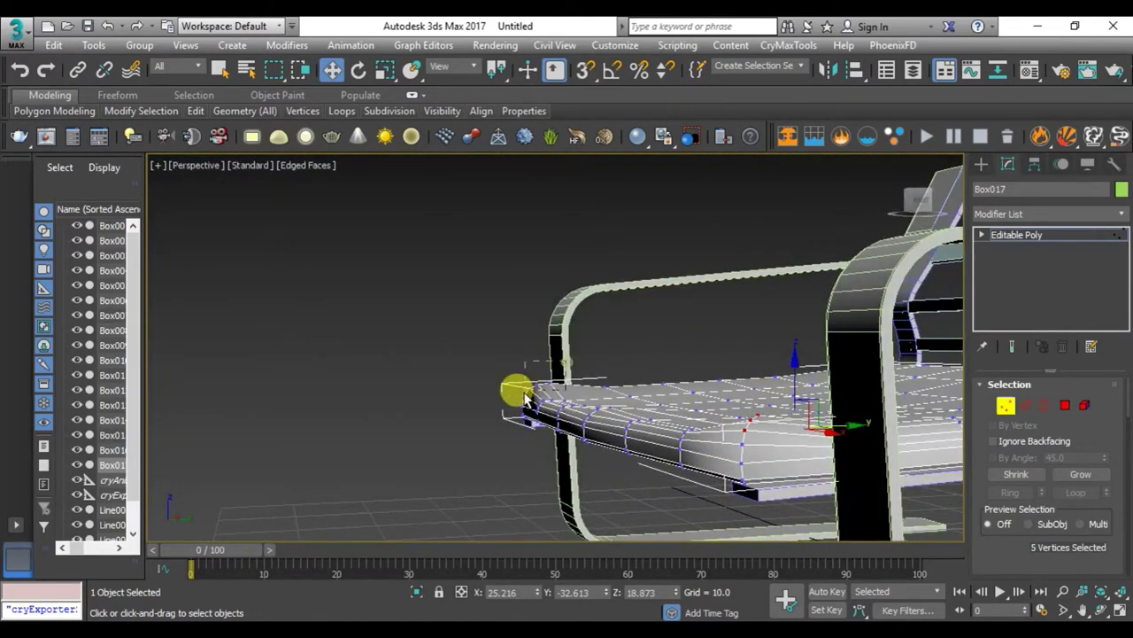
mouse_move(520, 401)
middle_mouse_down("alt")
mouse_move(590, 423)
mouse_move(672, 418)
middle_mouse_up("alt")
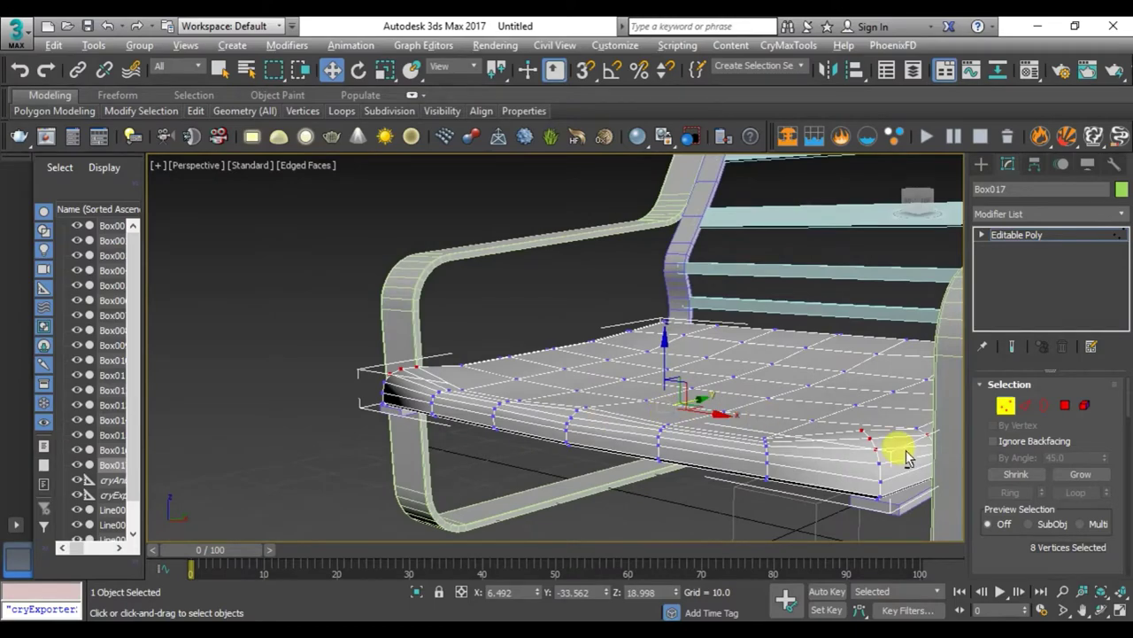
left_click_drag(907, 456, 956, 464, "alt")
middle_click_drag(956, 463, 808, 467, "alt")
mouse_move(886, 517)
middle_mouse_down("alt")
mouse_move(683, 430)
mouse_move(903, 443)
mouse_move(588, 423)
middle_mouse_up("alt")
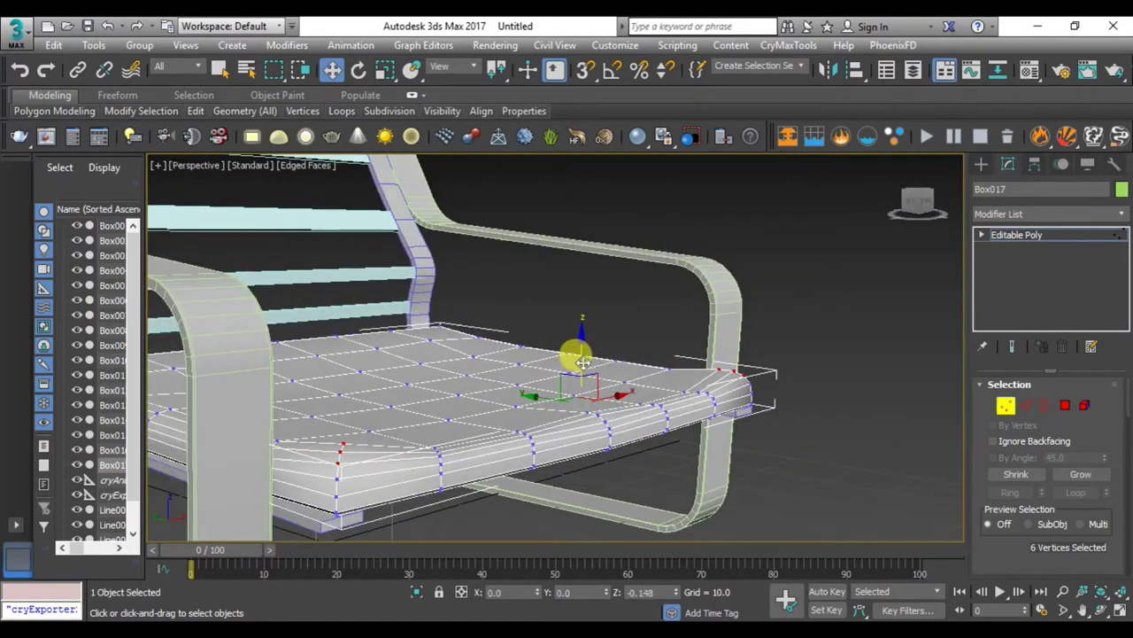
mouse_move(588, 366)
middle_mouse_down("alt")
mouse_move(539, 398)
mouse_move(557, 397)
mouse_move(417, 413)
middle_mouse_up("alt")
middle_click_drag(428, 421, 505, 449, "alt")
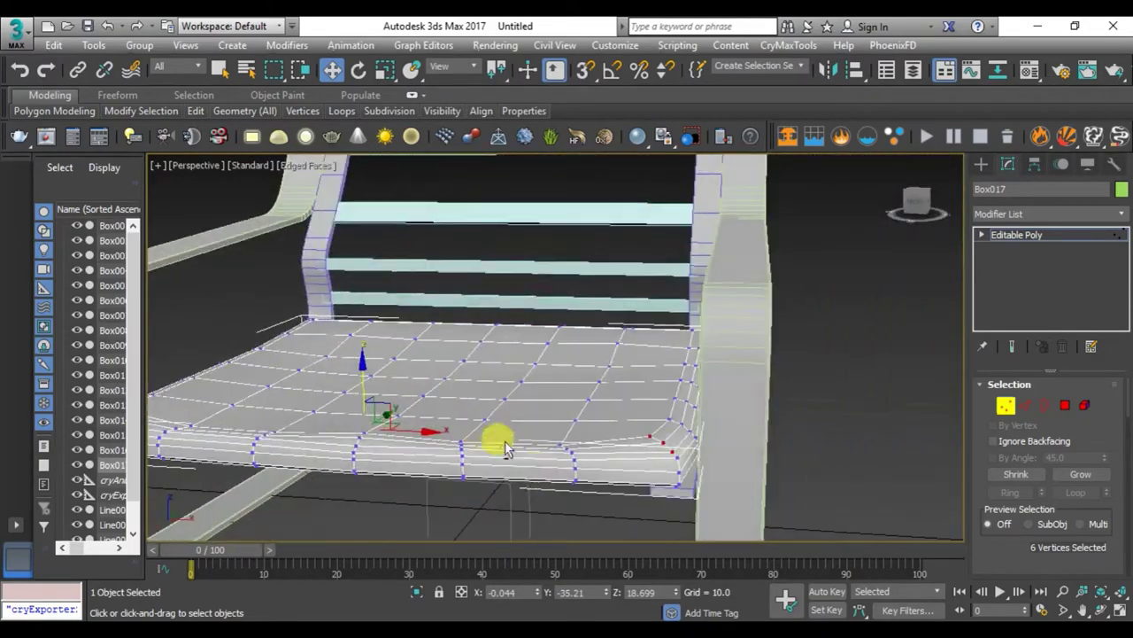
- Leave Vertex mode and review the sculpted seat cushion with Edged Faces turned off
key("1")
mouse_move(463, 501)
middle_mouse_down("alt")
mouse_move(600, 476)
mouse_move(632, 481)
mouse_move(645, 470)
mouse_move(547, 433)
mouse_move(541, 458)
mouse_move(587, 440)
mouse_move(526, 460)
middle_mouse_up("alt")
key("1")
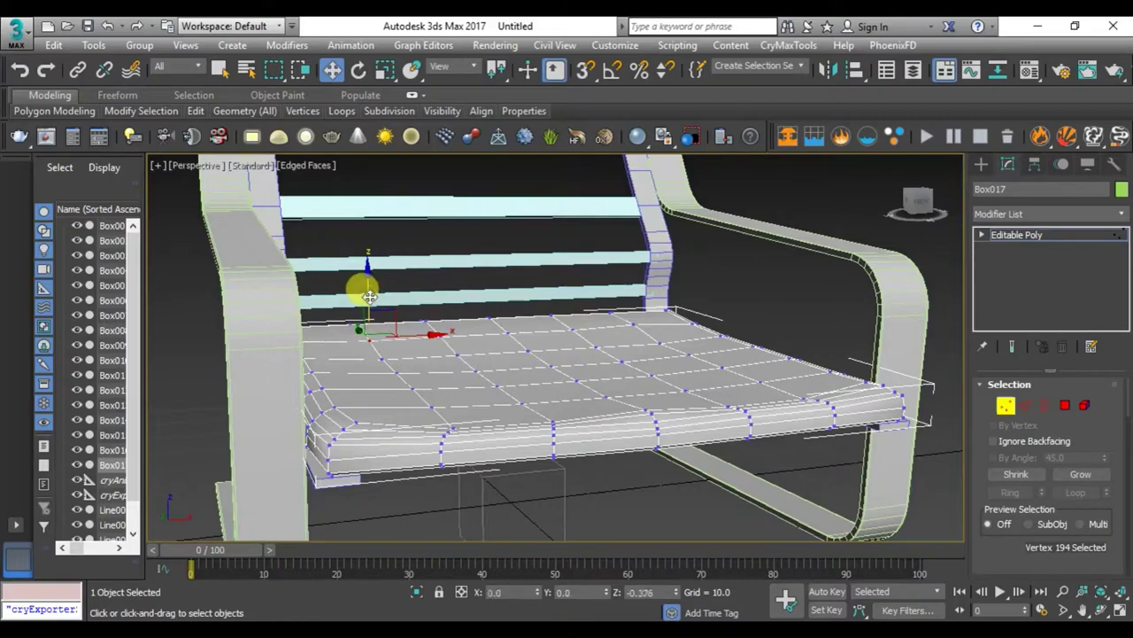
mouse_move(369, 295)
middle_mouse_down("alt")
mouse_move(448, 387)
mouse_move(514, 378)
middle_mouse_up("alt")
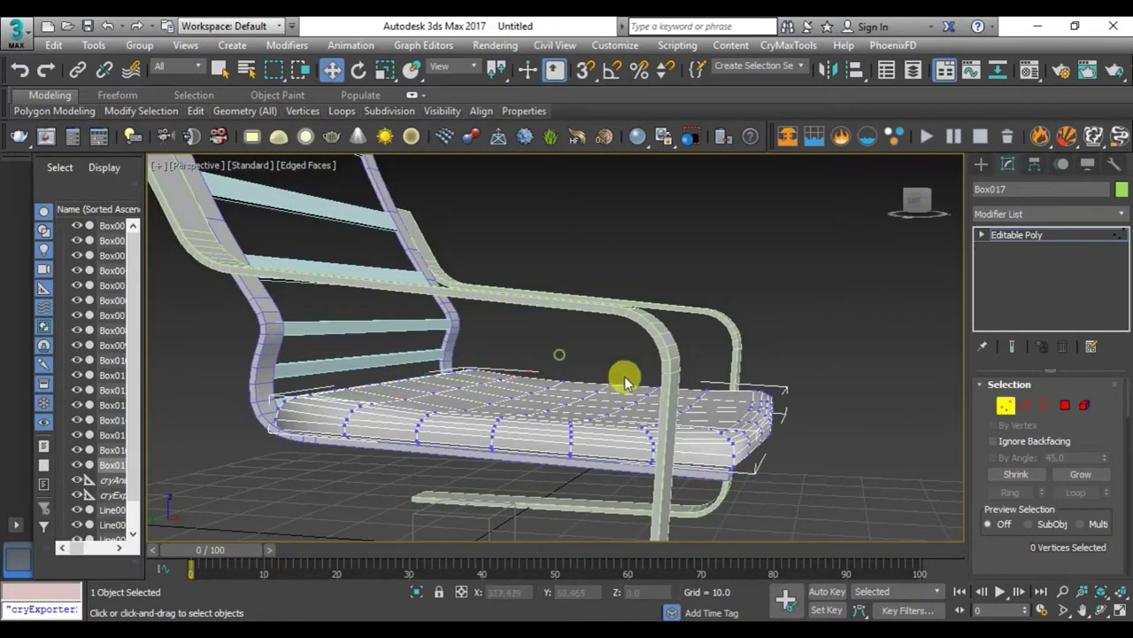
mouse_move(624, 381)
middle_mouse_down("alt")
mouse_move(541, 430)
mouse_move(523, 483)
mouse_move(576, 445)
mouse_move(577, 387)
mouse_move(481, 414)
mouse_move(584, 360)
mouse_move(589, 407)
mouse_move(650, 495)
mouse_move(616, 461)
mouse_move(511, 435)
mouse_move(632, 404)
mouse_move(435, 417)
mouse_move(513, 385)
middle_mouse_up("alt")
key("F4")
key("F4")
key("F4")
key("1")
key("F4")
key("F4")
- In the Left view, lower the seat cushion slightly and select its rear-end vertices
key("alt+w")
middle_click(424, 442)
key("alt+w")
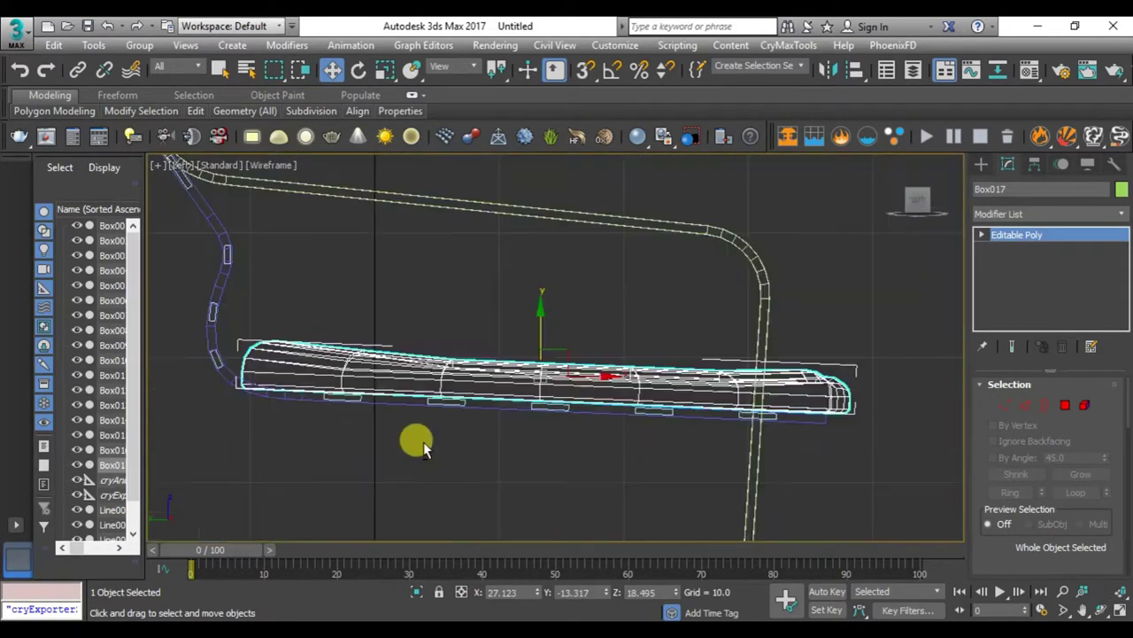
scroll(423, 397, "up", 3)
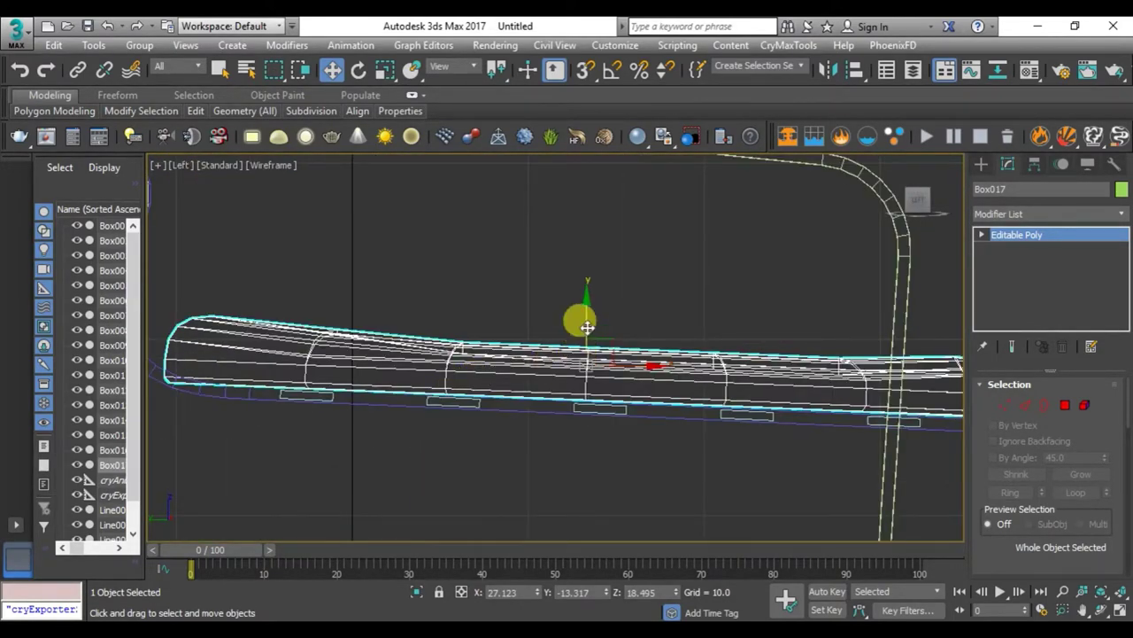
left_click_drag(587, 328, 587, 332)
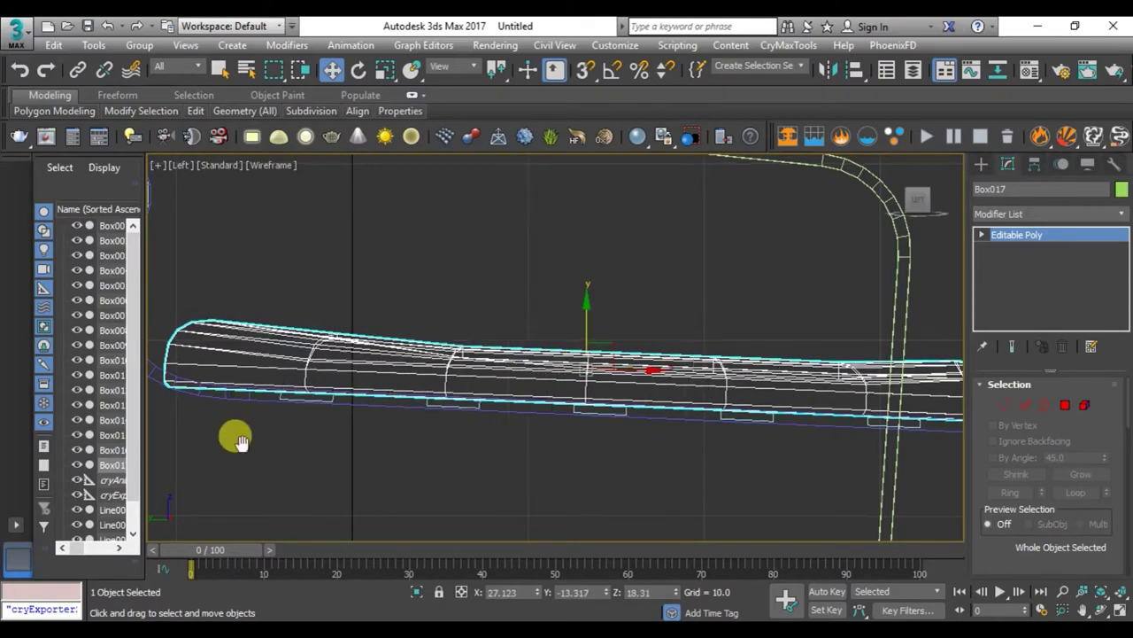
middle_click_drag(240, 443, 299, 455)
key("1")
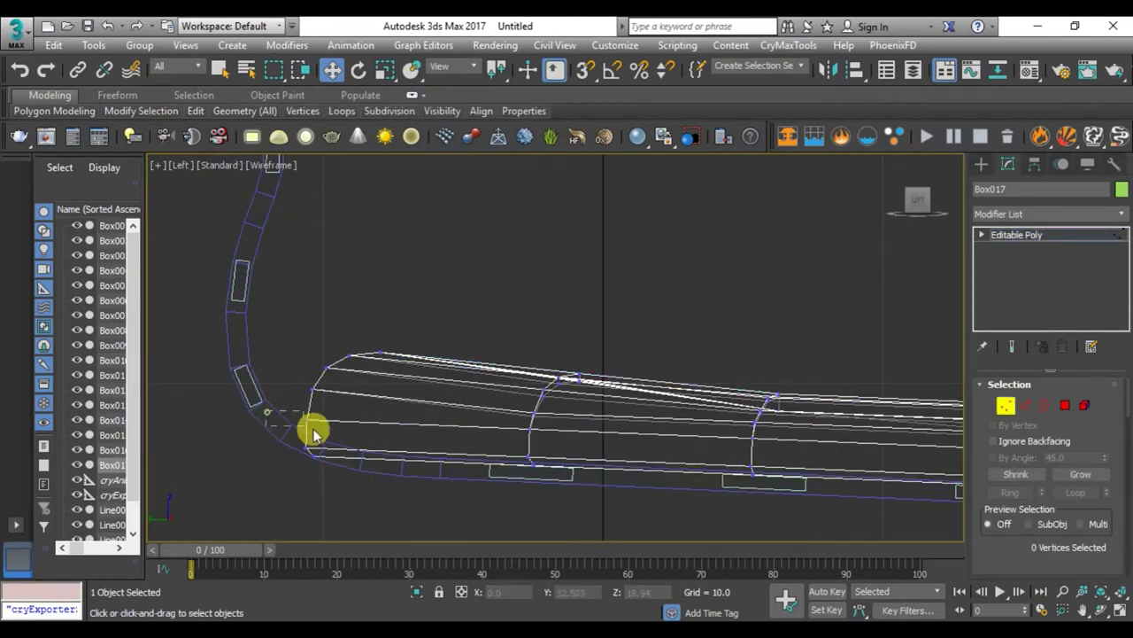
left_click_drag(266, 411, 312, 432)
scroll(327, 443, "up", 1)
scroll(335, 425, "up", 1)
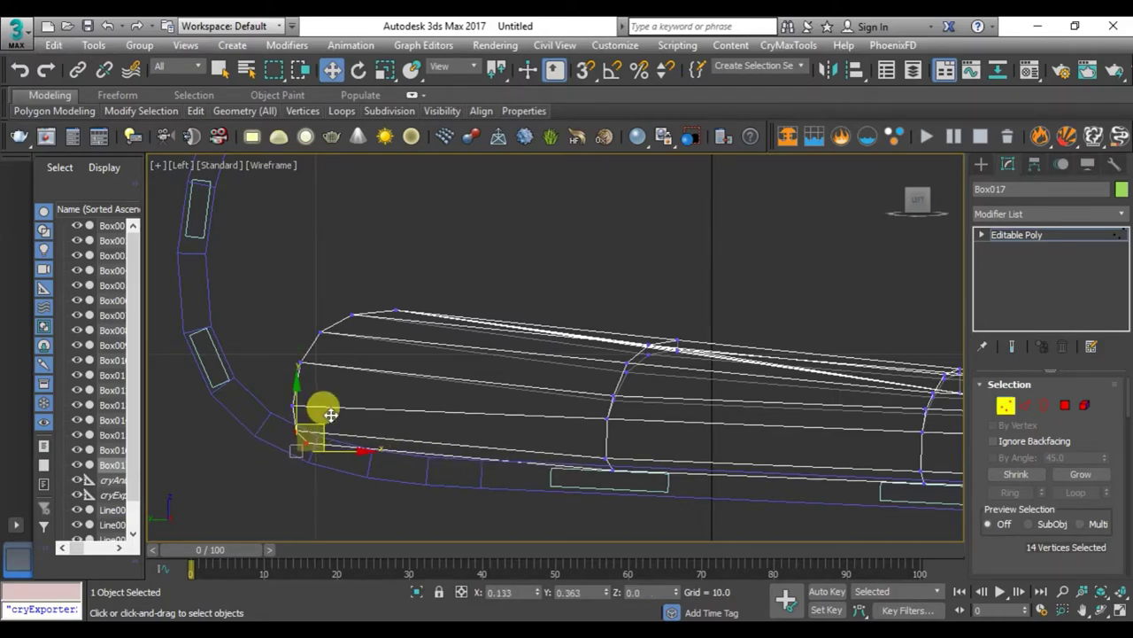
- Check the seat cushion from a side-on perspective angle
key("1")
scroll(443, 456, "down", 1)
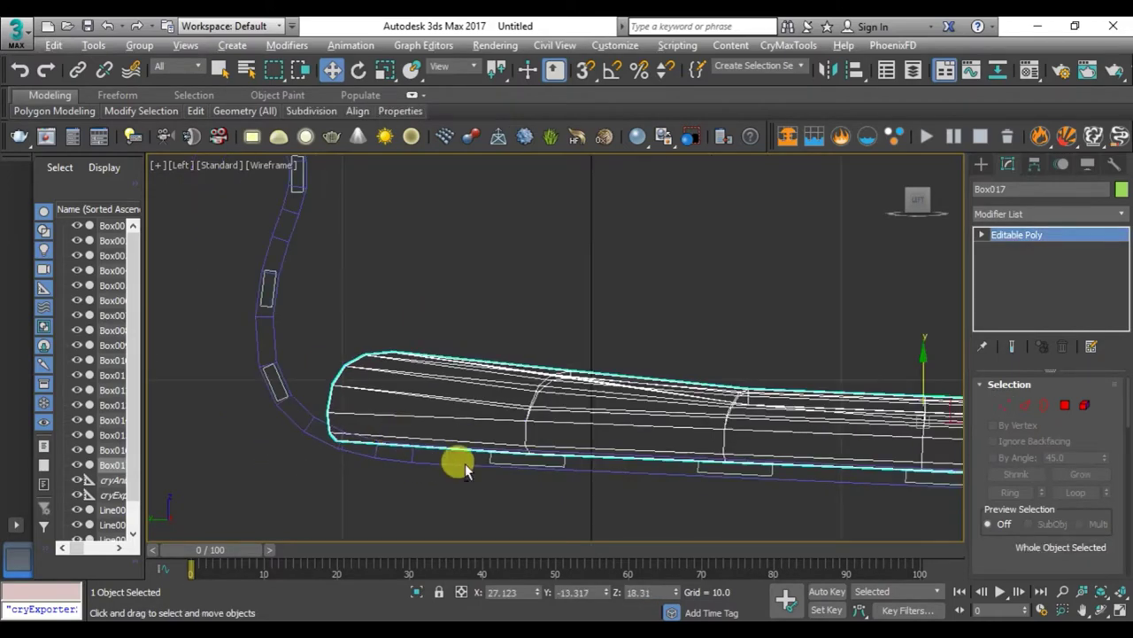
scroll(395, 396, "up", 3)
scroll(637, 374, "down", 4)
scroll(689, 361, "up", 4)
scroll(689, 361, "up", 1)
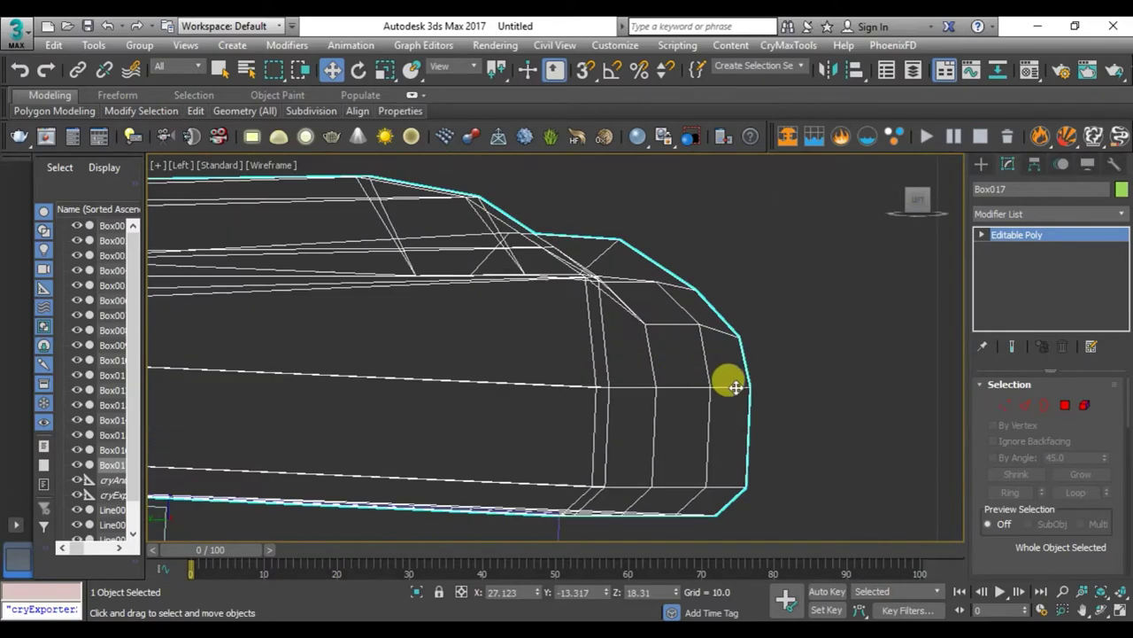
key("1")
key("alt+w")
key("alt+w")
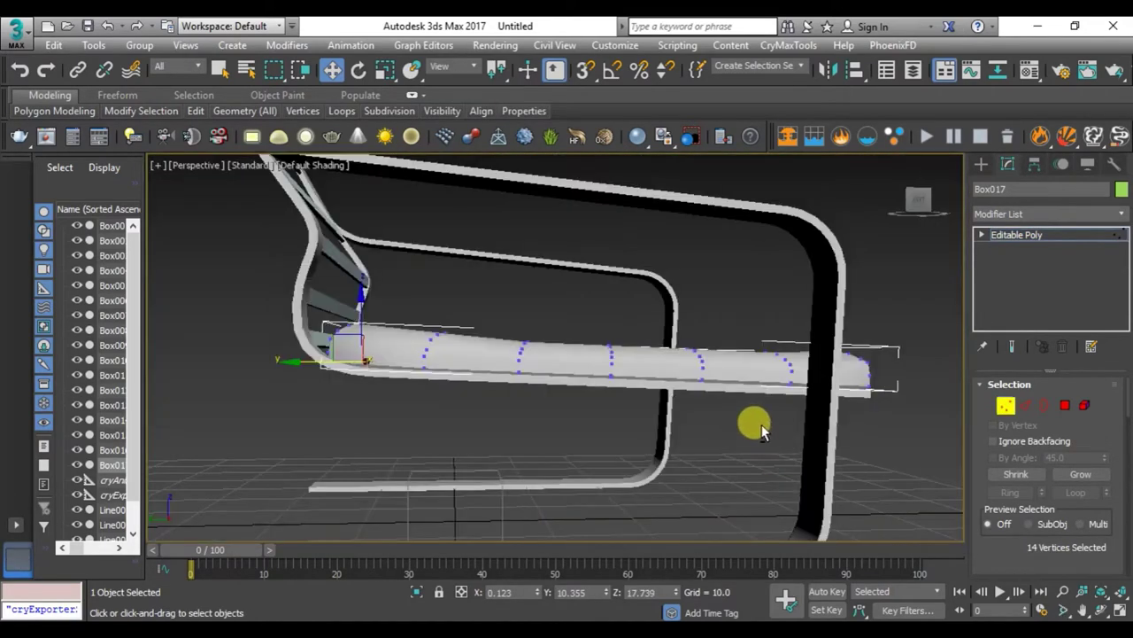
scroll(688, 440, "up", 2)
key("1")
mouse_move(689, 440)
middle_mouse_down("alt")
mouse_move(708, 405)
mouse_move(749, 409)
mouse_move(741, 384)
mouse_move(608, 387)
middle_mouse_up("alt")
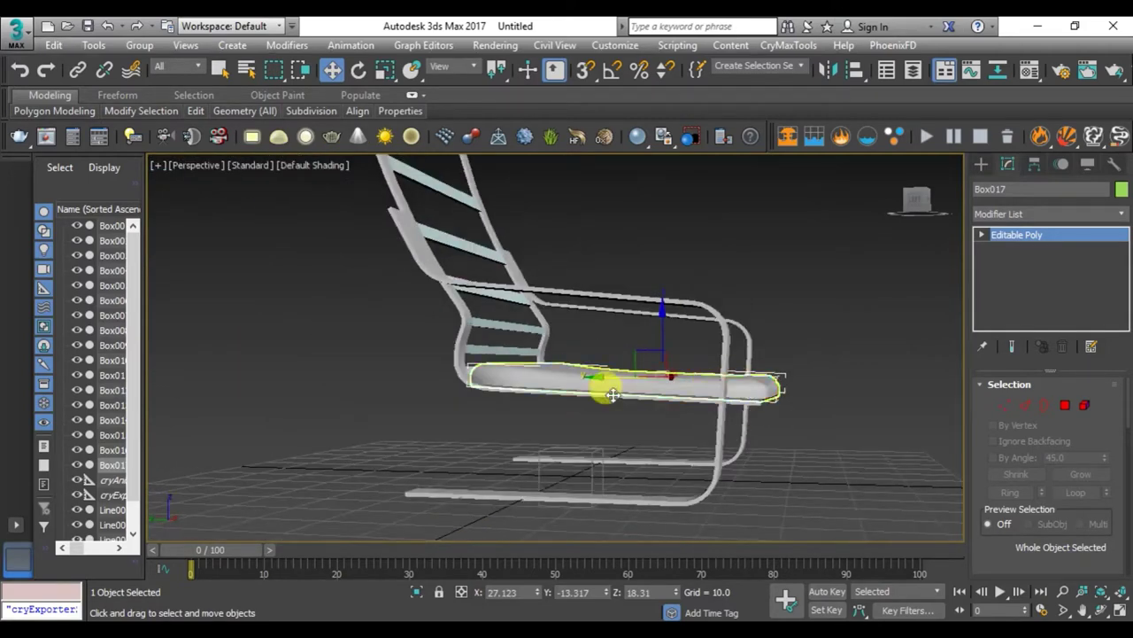
- Shift-copy the seat cushion up to the backrest as Box018 at Z 52.299
key("alt+w")
key("alt+w")
scroll(441, 451, "down", 5)
middle_click_drag(463, 397, 499, 448)
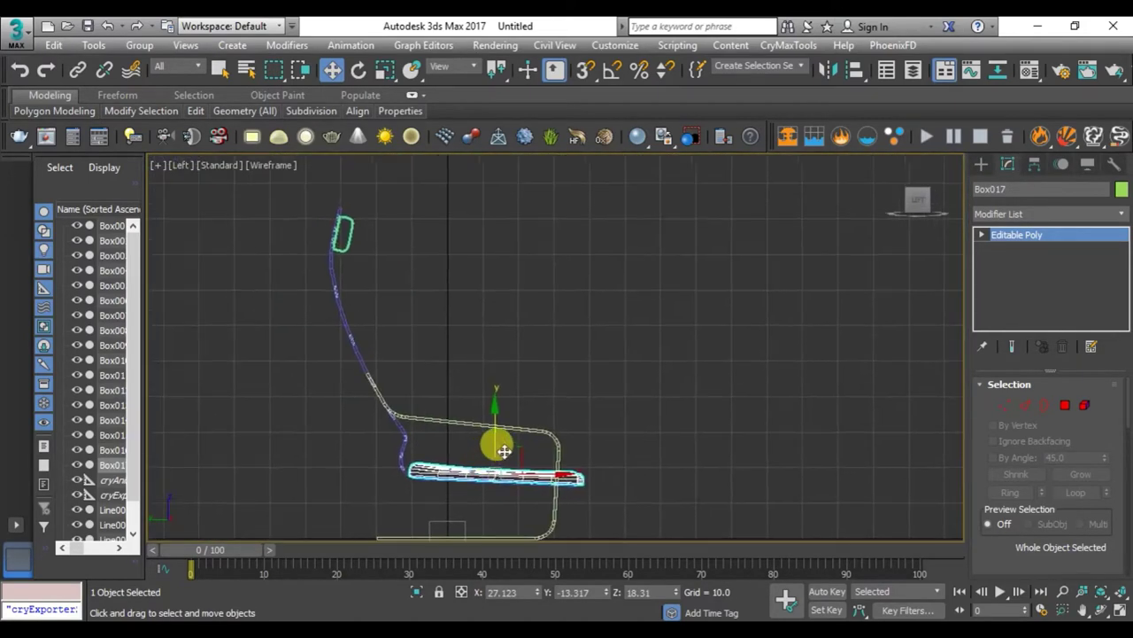
left_click_drag(410, 327, 413, 329, "shift")
left_click(570, 396)
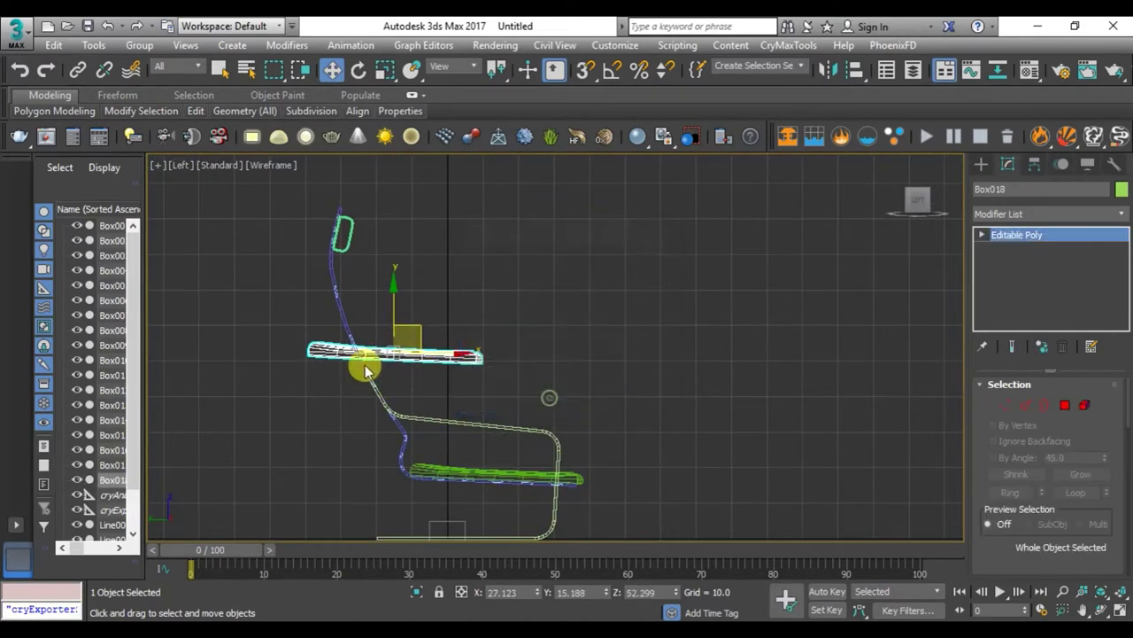
scroll(397, 362, "up", 2)
key("alt+w")
key("alt+w")
- Center Box018's pivot, tilt it to the backrest angle and move it to Y 17.163, Z 47.146
scroll(660, 393, "up", 3)
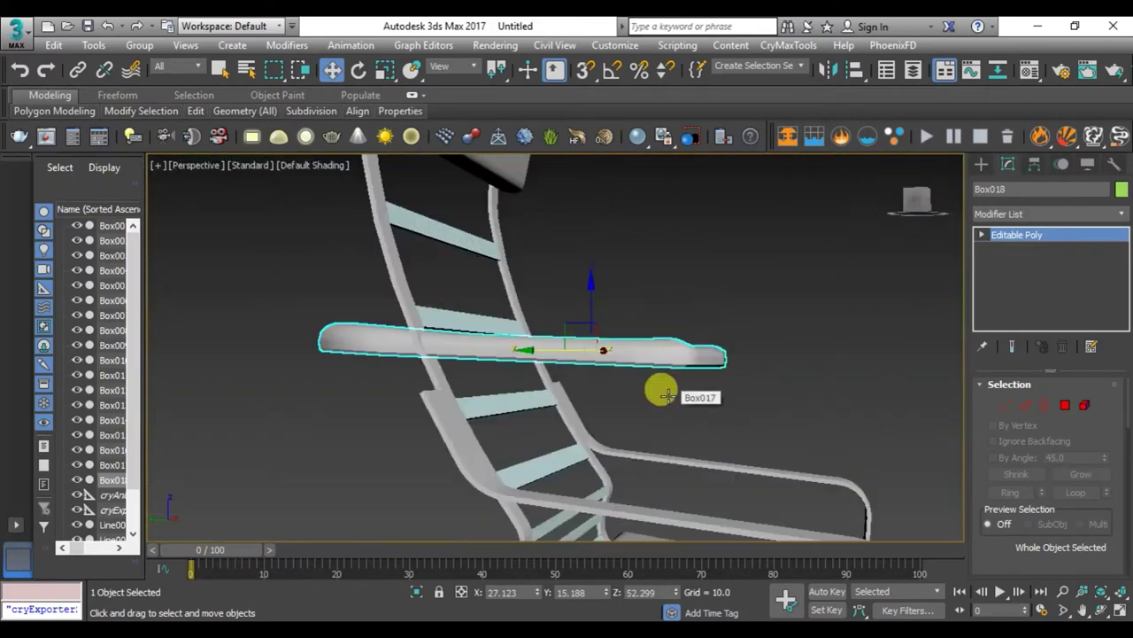
mouse_move(663, 392)
middle_mouse_down("alt")
mouse_move(640, 451)
mouse_move(600, 417)
mouse_move(625, 399)
middle_mouse_up("alt")
key("F4")
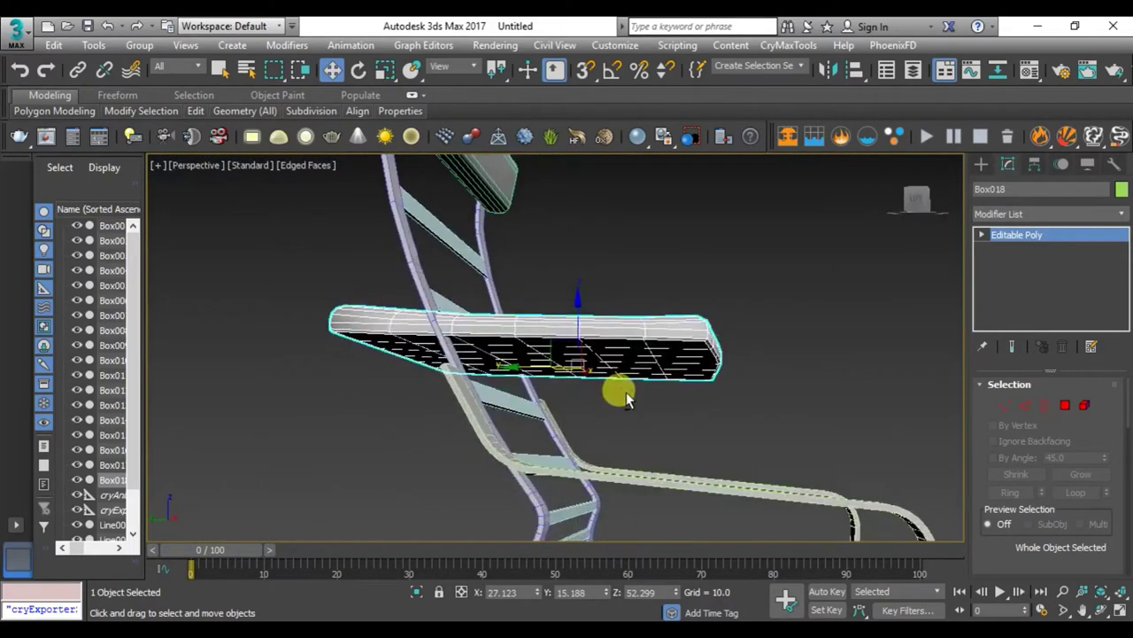
left_click(1025, 168)
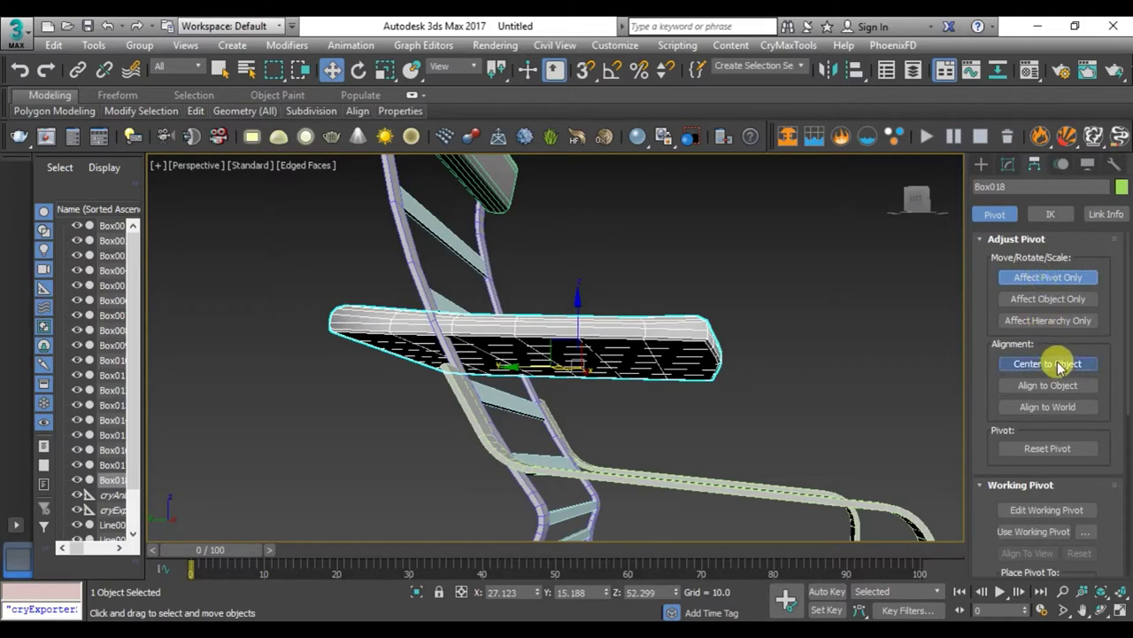
left_click_drag(588, 298, 576, 372)
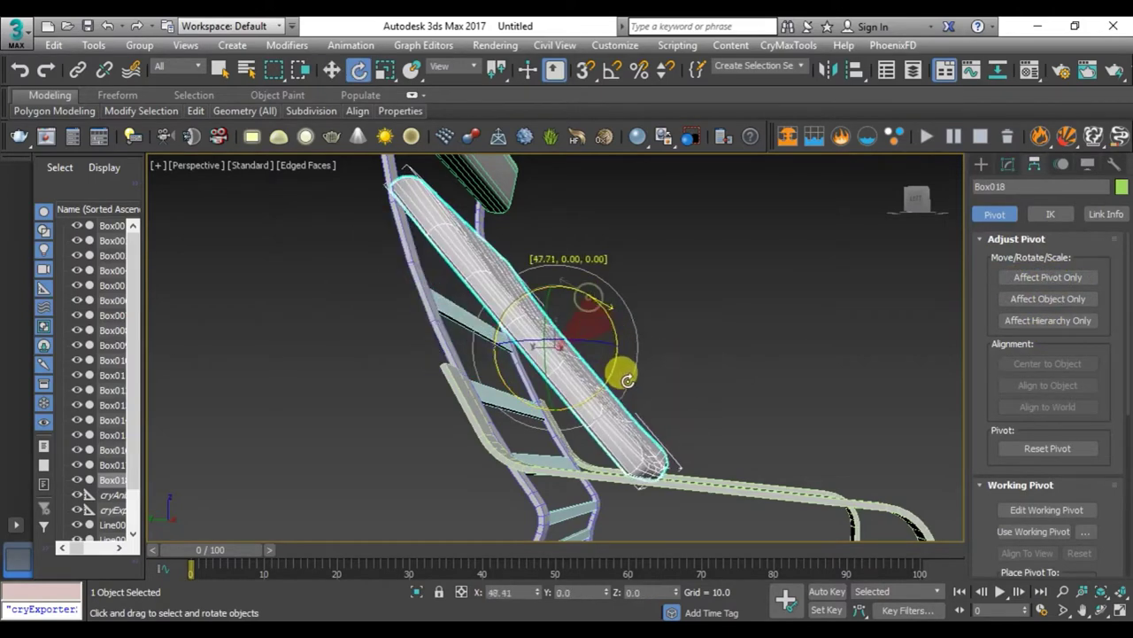
key("alt+w")
right_click(432, 400)
key("alt+w")
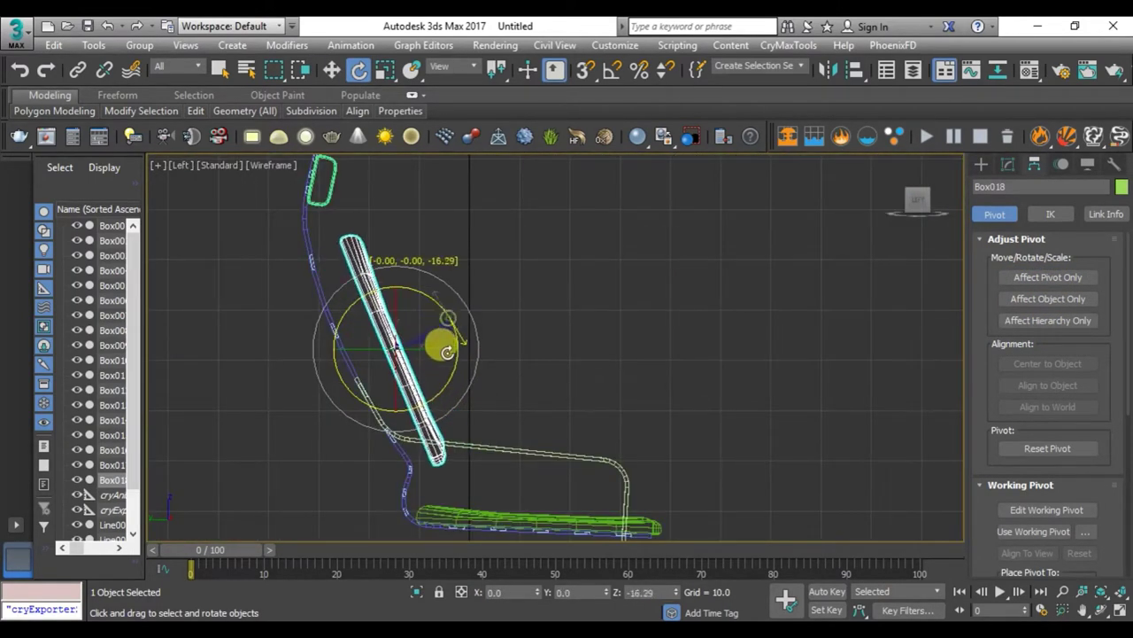
left_click_drag(446, 337, 410, 345)
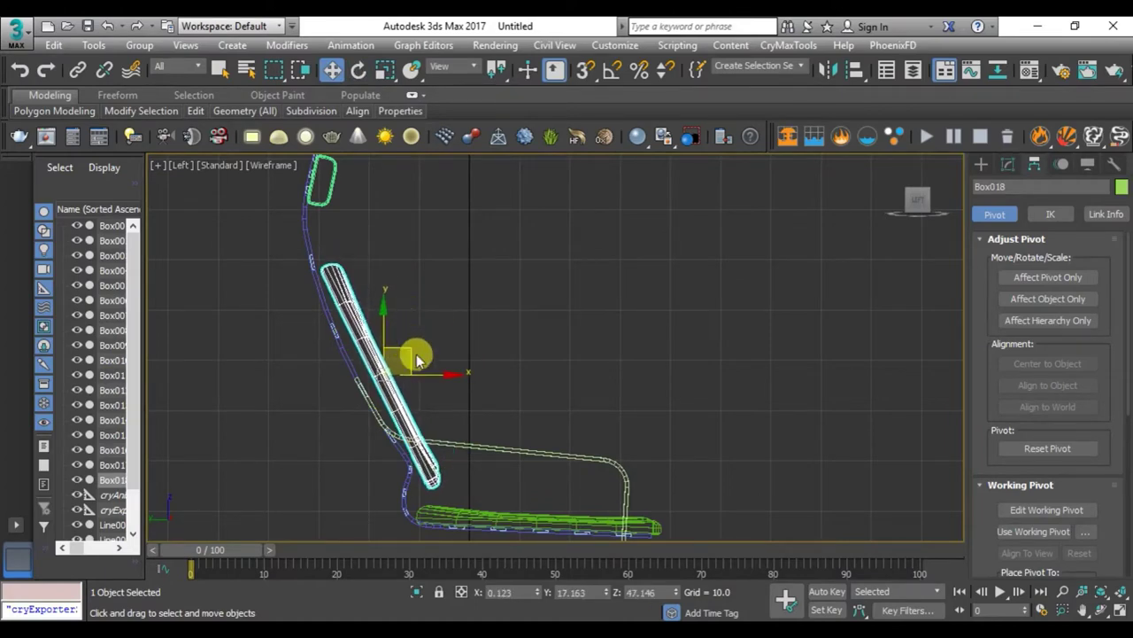
scroll(416, 359, "up", 3)
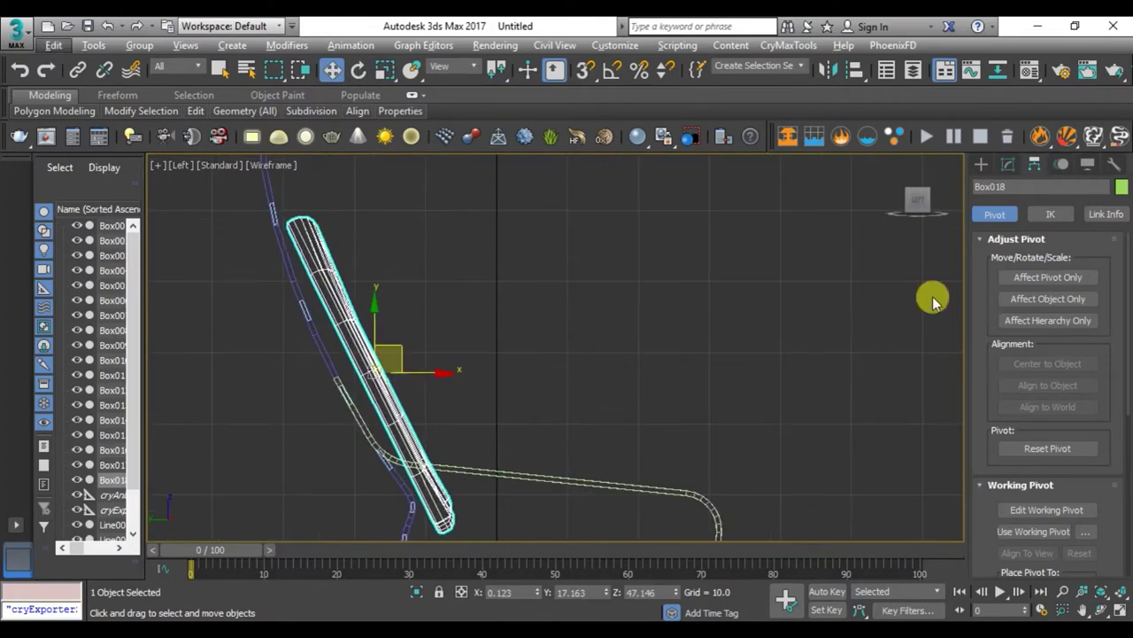
left_click(1009, 165)
- Add an FFD 4x4x4 modifier to Box018 and lower the cushion toward the seat
left_click(1033, 214)
key("f")
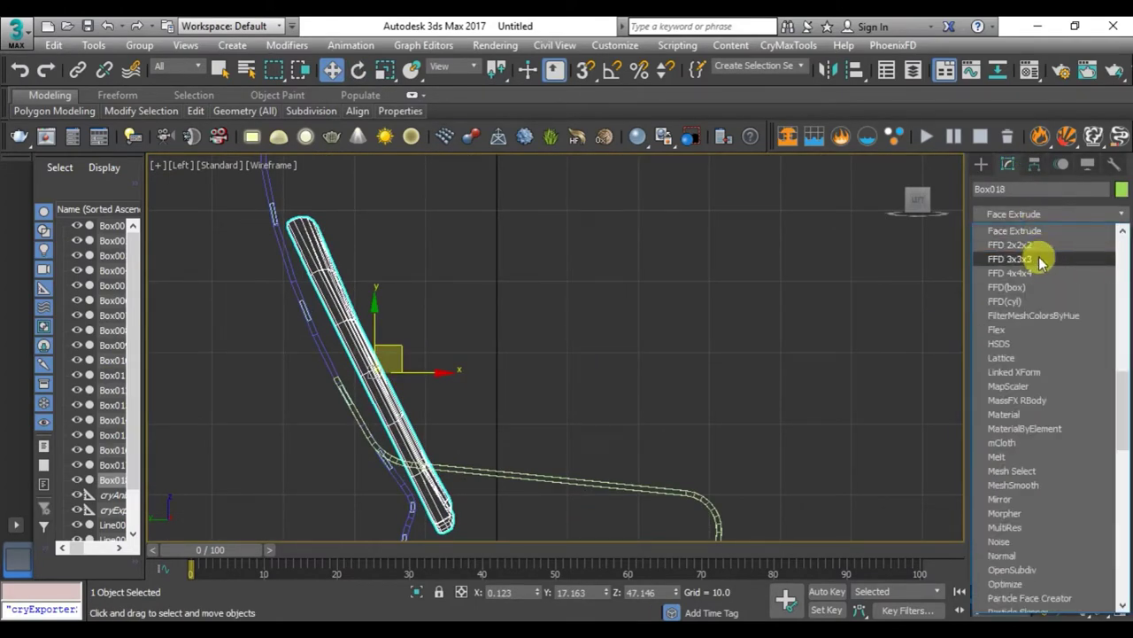
left_click(1018, 272)
scroll(637, 442, "up", 2)
scroll(558, 420, "up", 2)
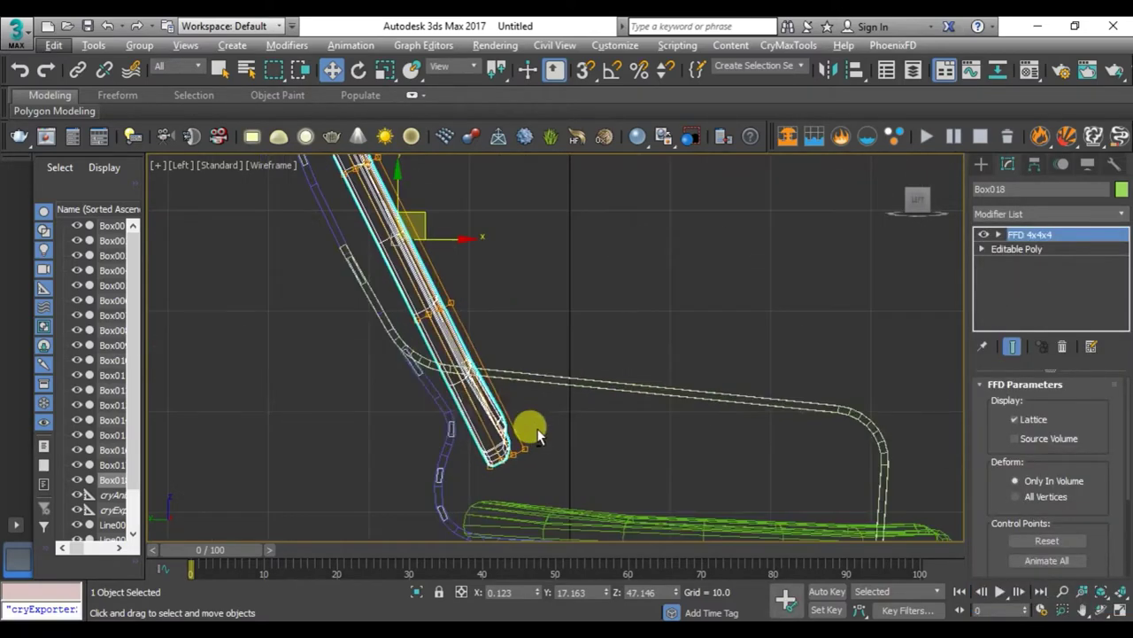
mouse_move(435, 229)
left_mouse_down()
mouse_move(431, 252)
mouse_move(475, 342)
left_mouse_up()
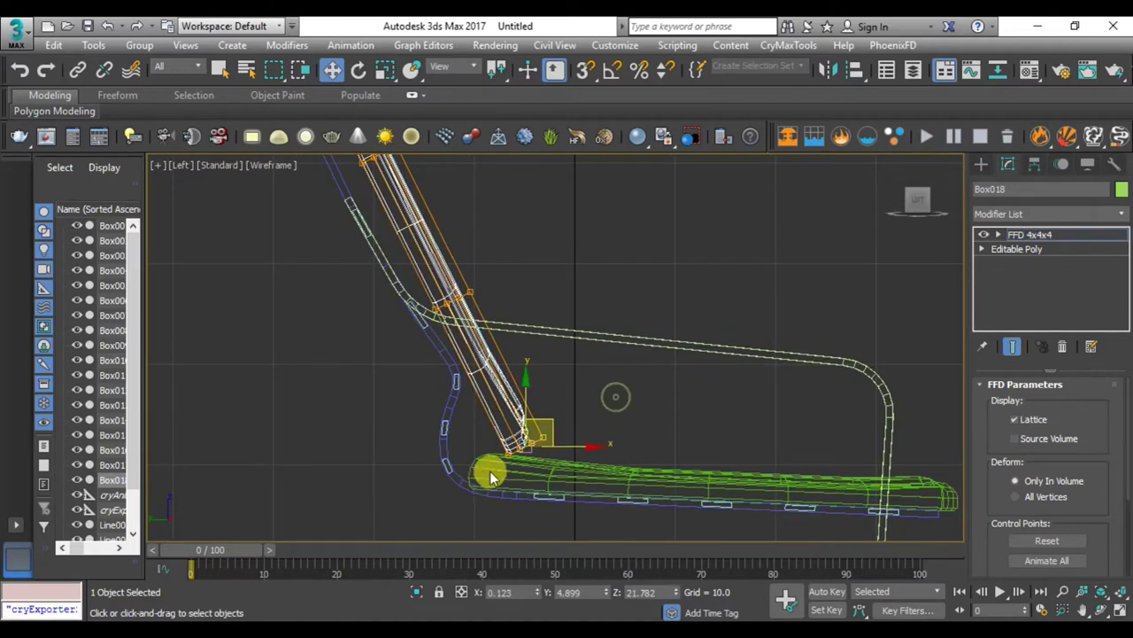
- Move lattice points to bend the cushion base and stretch its top toward the headrest
mouse_move(570, 445)
left_mouse_down()
mouse_move(505, 446)
mouse_move(521, 456)
left_mouse_up()
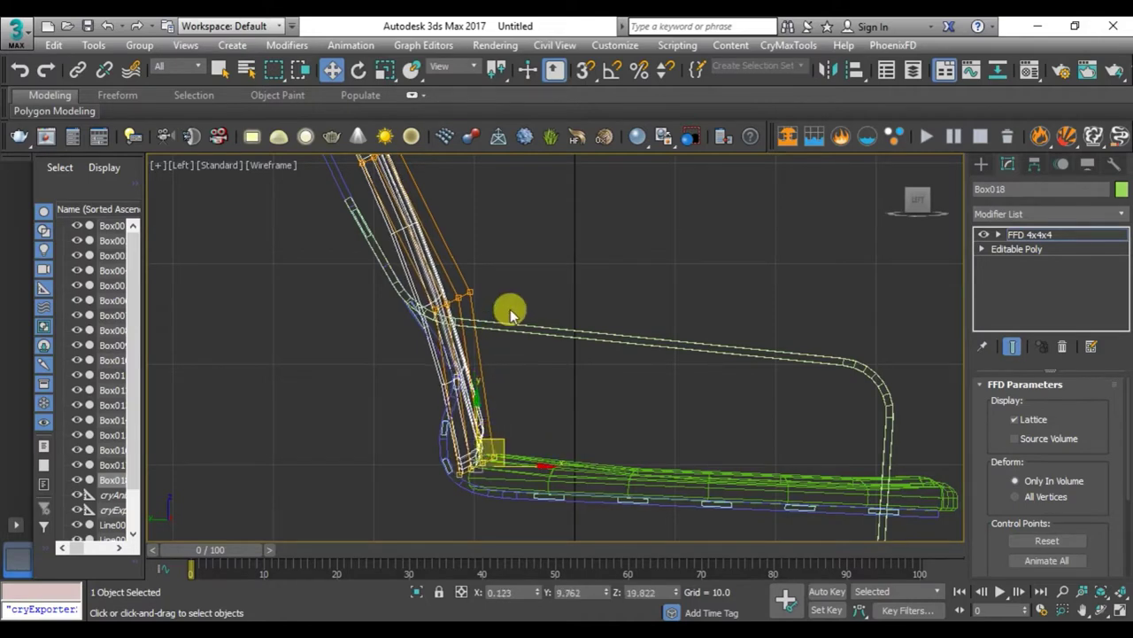
mouse_move(480, 273)
left_mouse_down()
mouse_move(518, 271)
mouse_move(557, 308)
mouse_move(547, 307)
left_mouse_up()
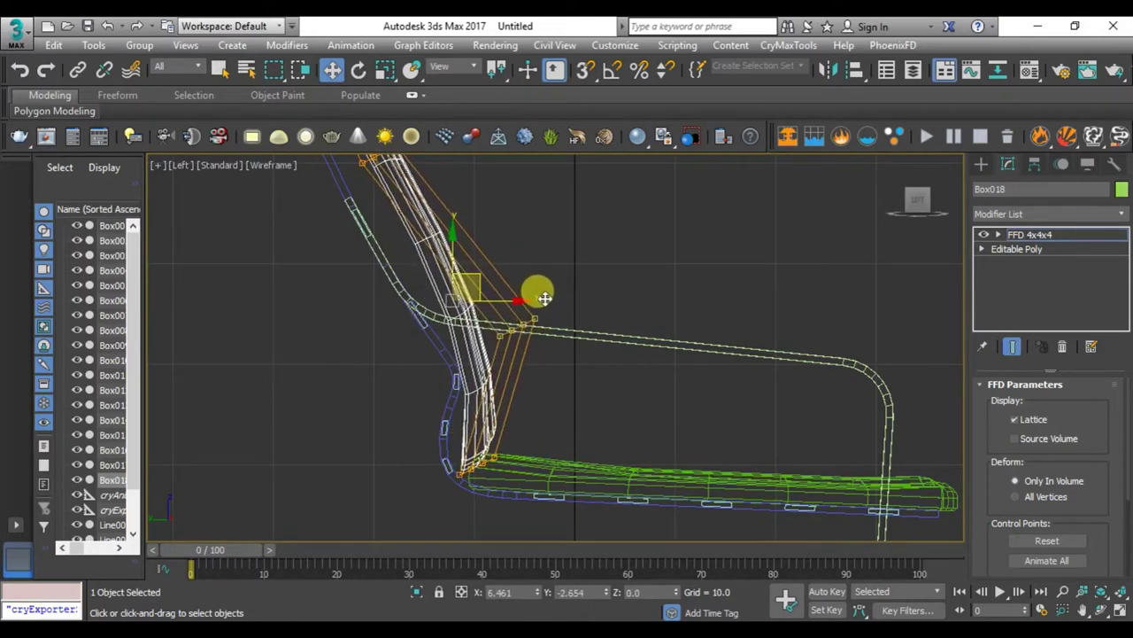
middle_click_drag(486, 297, 501, 416)
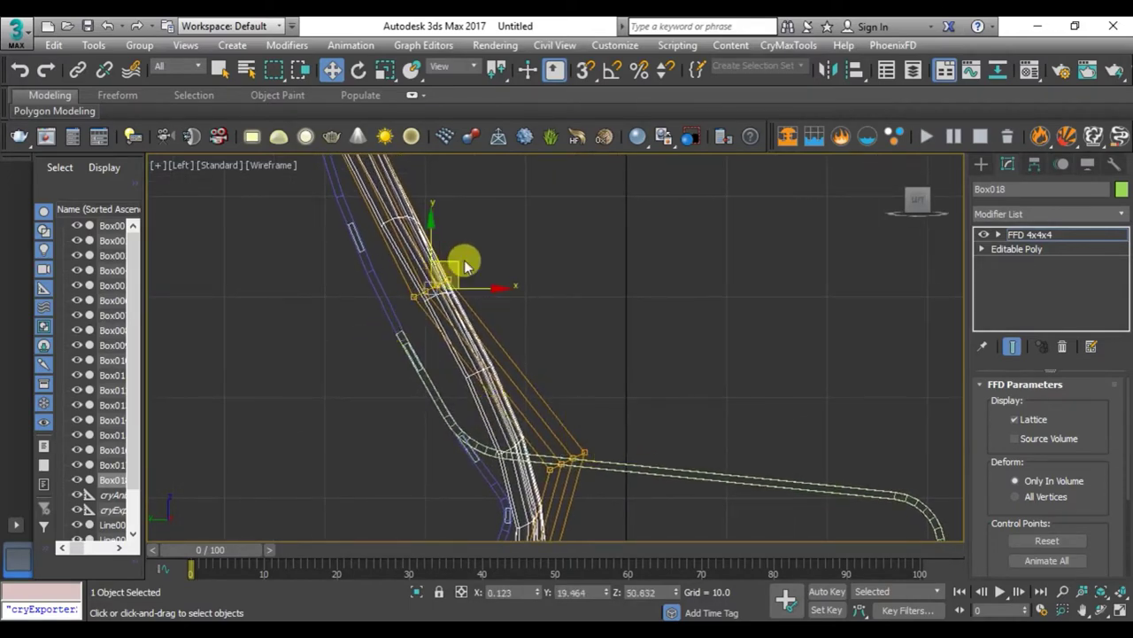
mouse_move(466, 266)
left_mouse_down()
mouse_move(450, 321)
mouse_move(430, 331)
mouse_move(440, 351)
mouse_move(450, 337)
left_mouse_up()
scroll(447, 334, "down", 5)
scroll(403, 312, "up", 5)
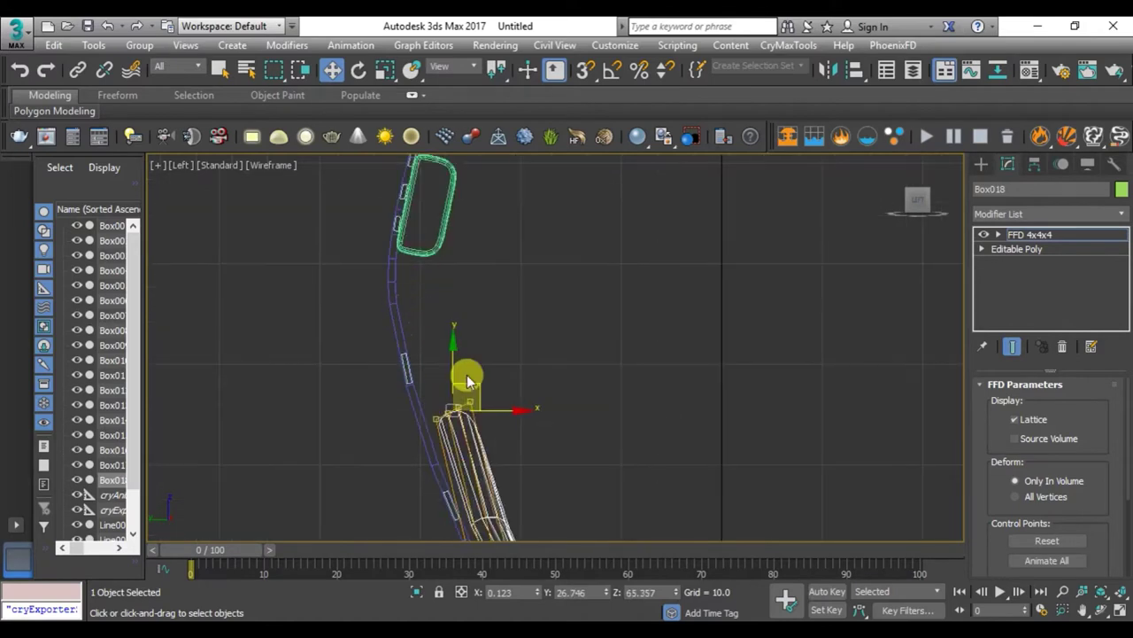
mouse_move(450, 287)
left_mouse_down()
mouse_move(417, 231)
mouse_move(420, 253)
left_mouse_up()
scroll(417, 230, "up", 3)
middle_click_drag(461, 376, 552, 399)
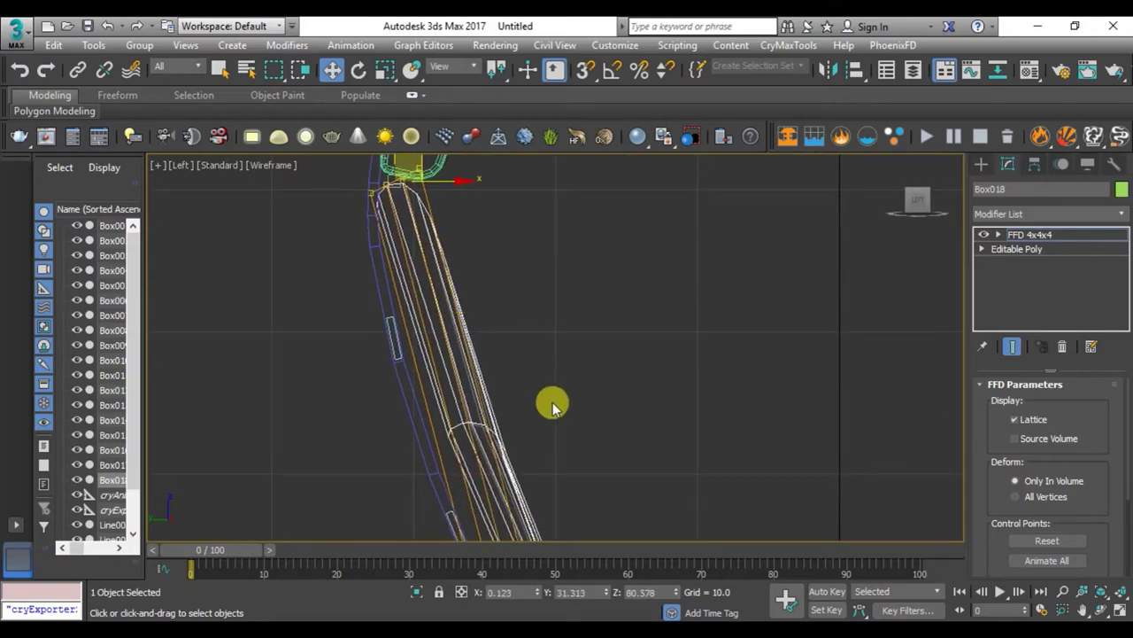
scroll(536, 376, "down", 3)
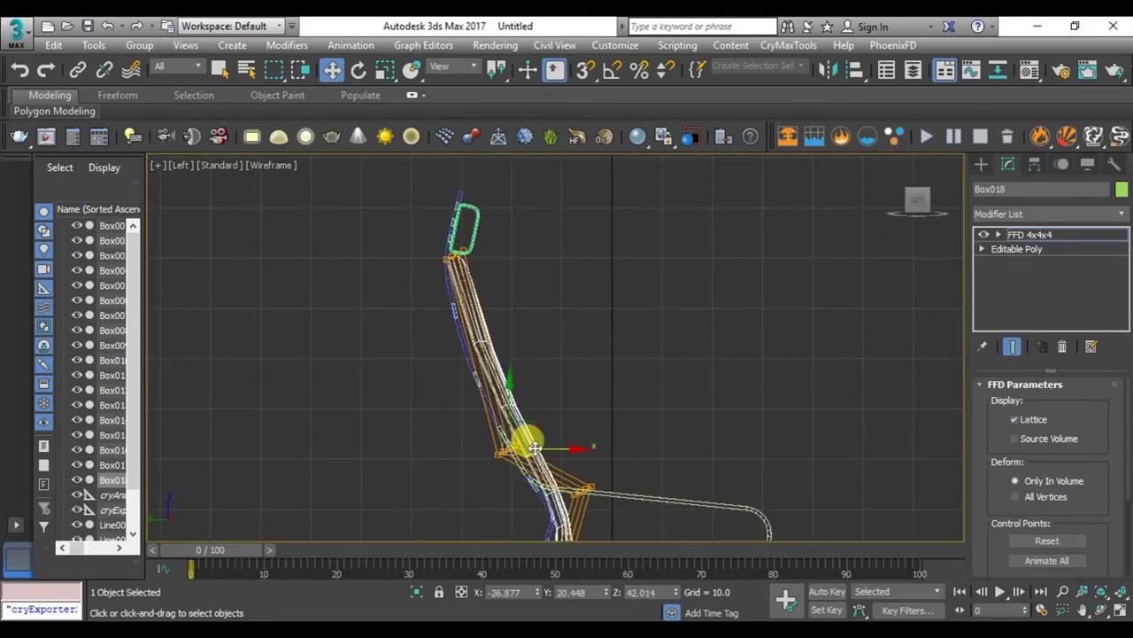
scroll(518, 452, "up", 4)
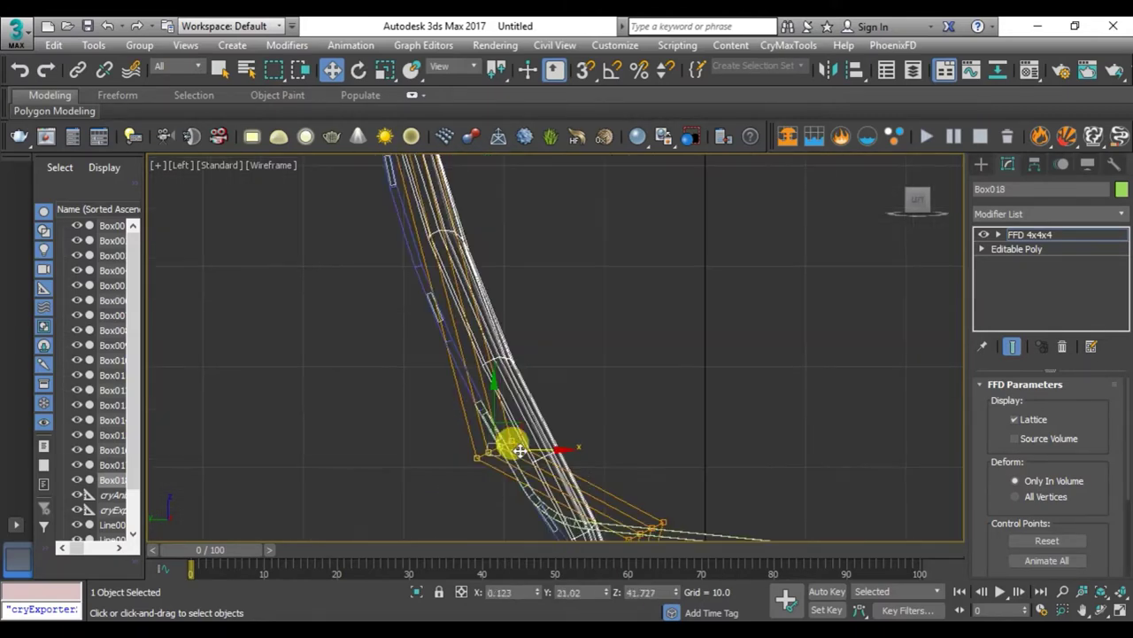
left_click_drag(519, 425, 472, 413)
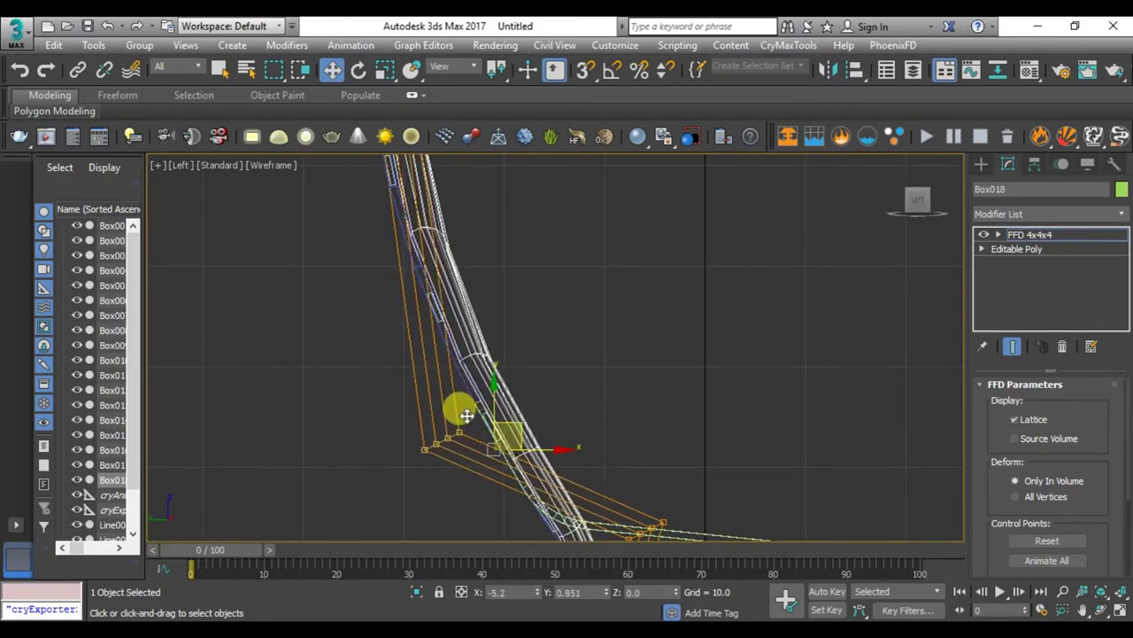
- Refine the lower bend by moving selected lattice rows to follow the frame curve
middle_click_drag(615, 526, 556, 330)
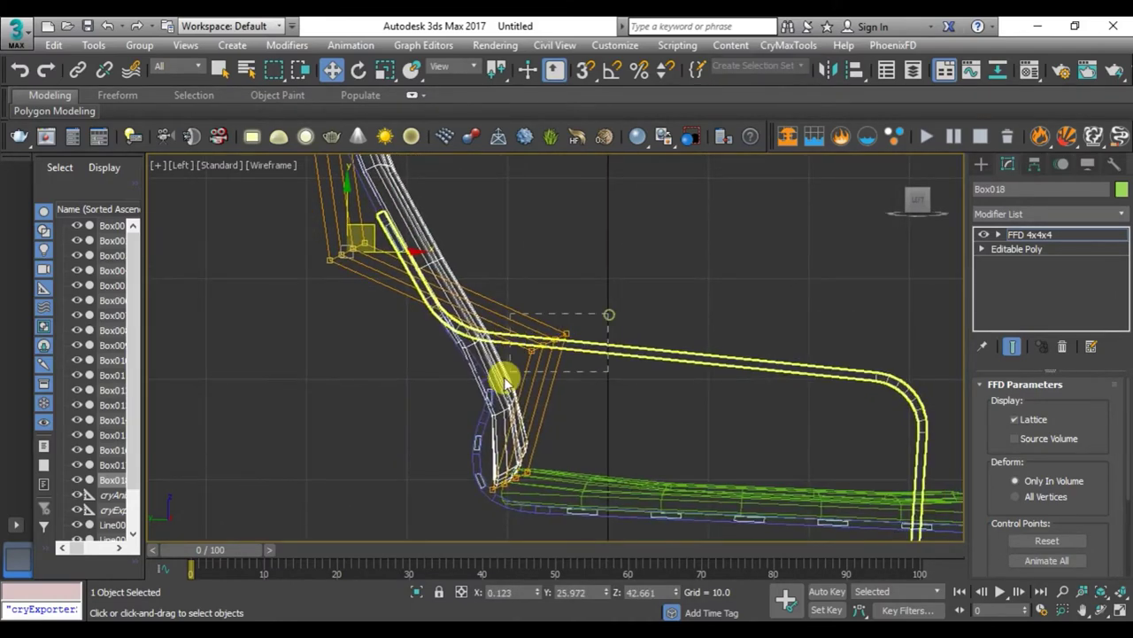
left_click_drag(609, 315, 506, 381)
scroll(509, 382, "up", 2)
left_click_drag(592, 307, 577, 255)
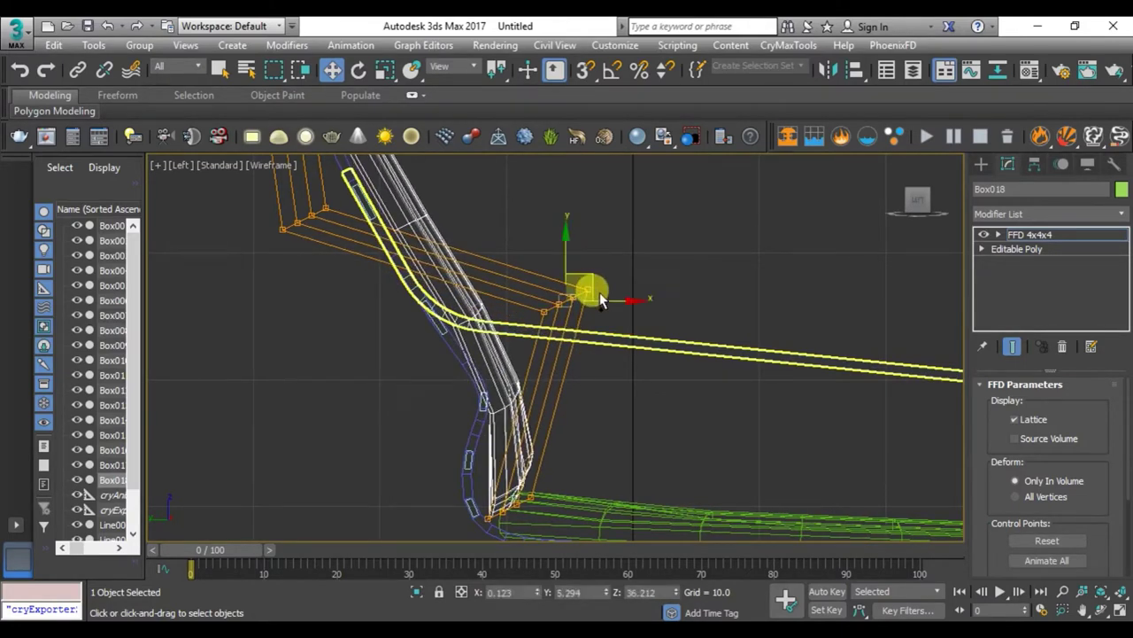
mouse_move(599, 292)
left_mouse_down()
mouse_move(606, 304)
mouse_move(587, 299)
mouse_move(603, 303)
left_mouse_up()
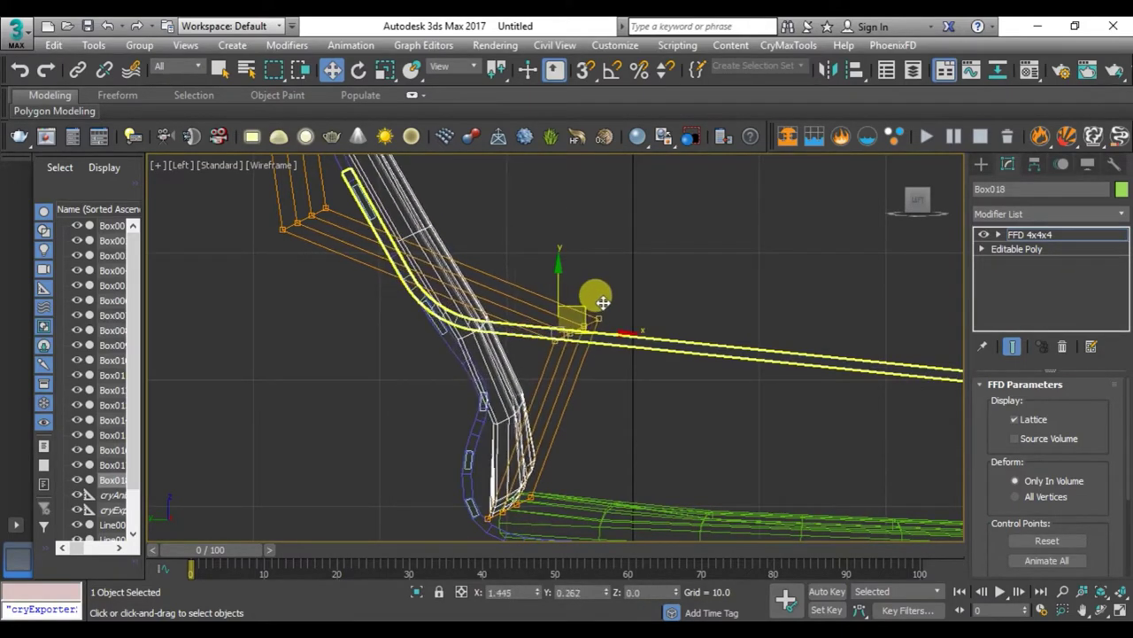
left_click_drag(555, 456, 437, 536)
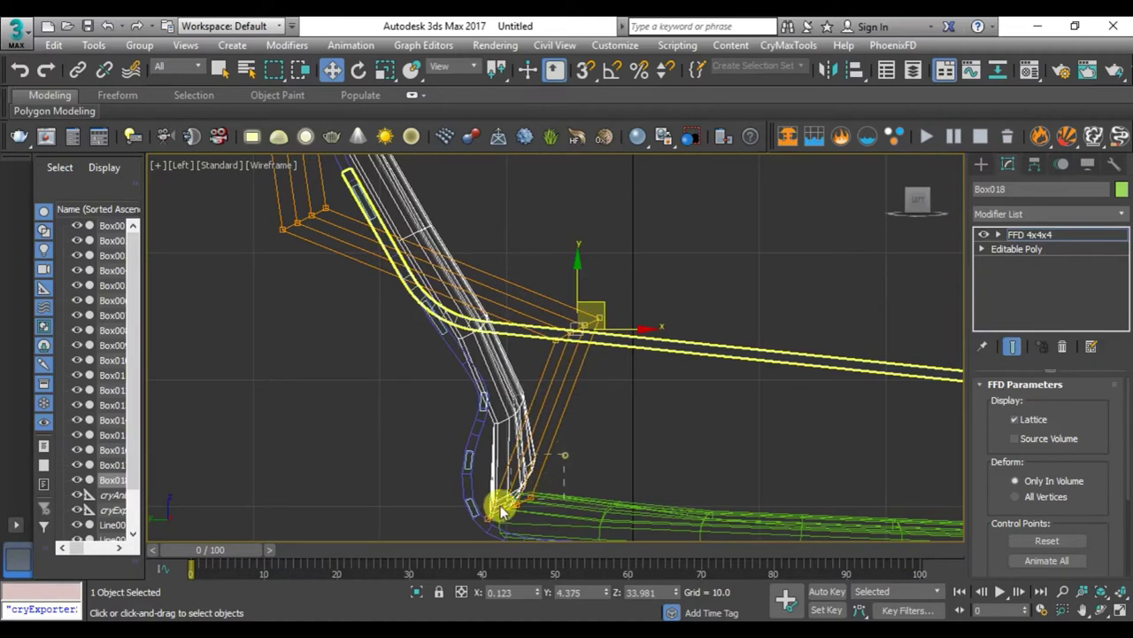
left_click_drag(563, 508, 559, 510)
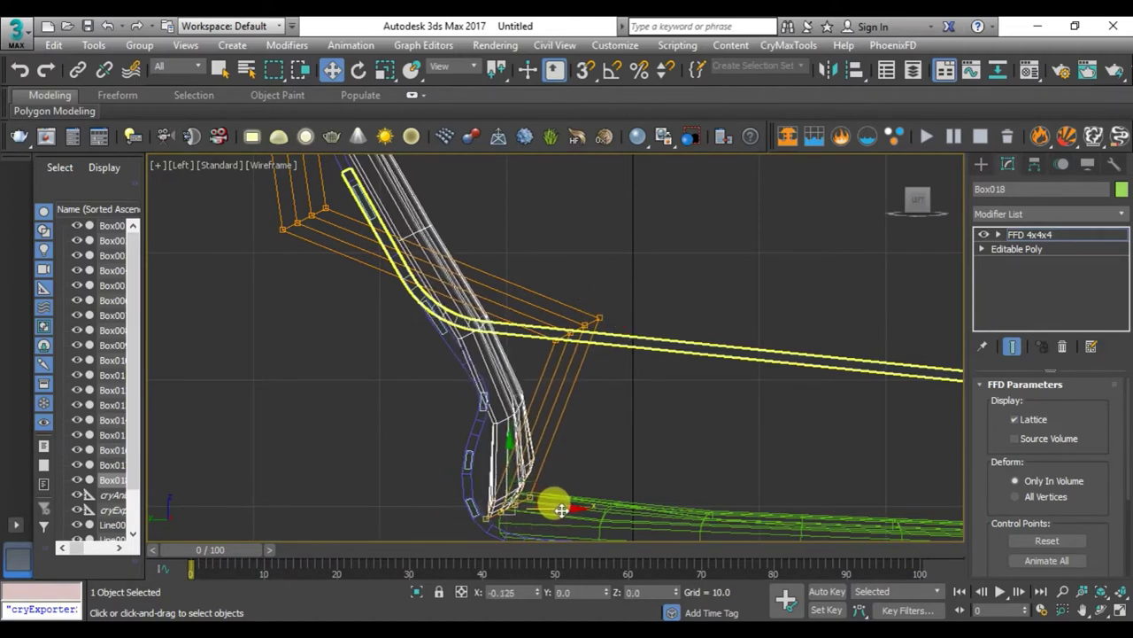
mouse_move(559, 510)
middle_mouse_down()
mouse_move(468, 366)
mouse_move(510, 453)
middle_mouse_up()
left_click_drag(603, 414, 611, 405)
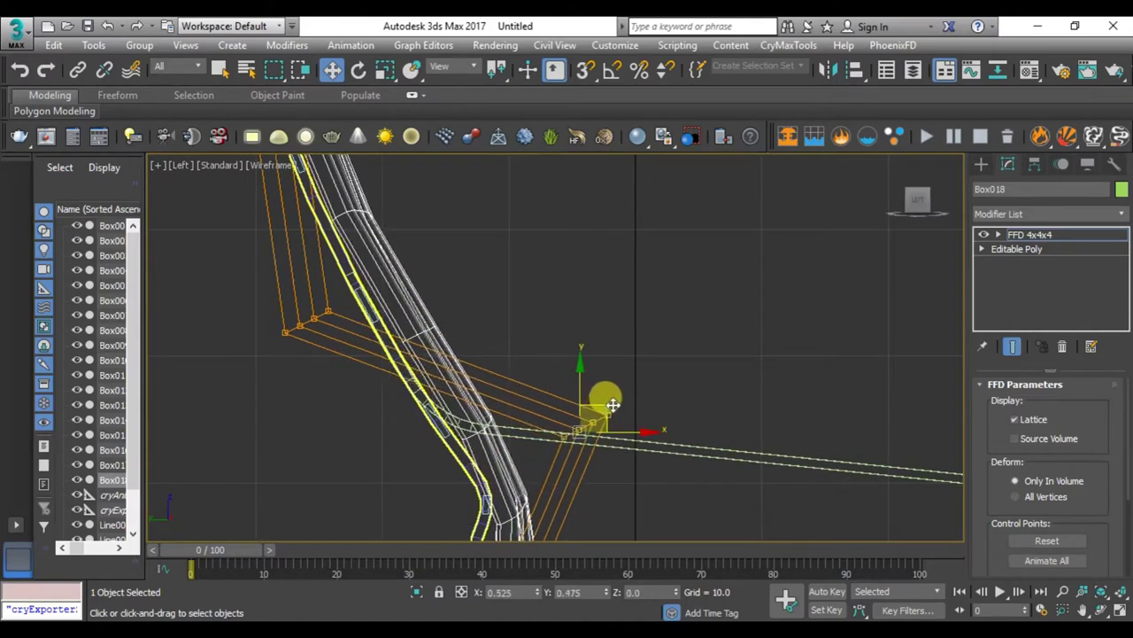
scroll(418, 352, "down", 2)
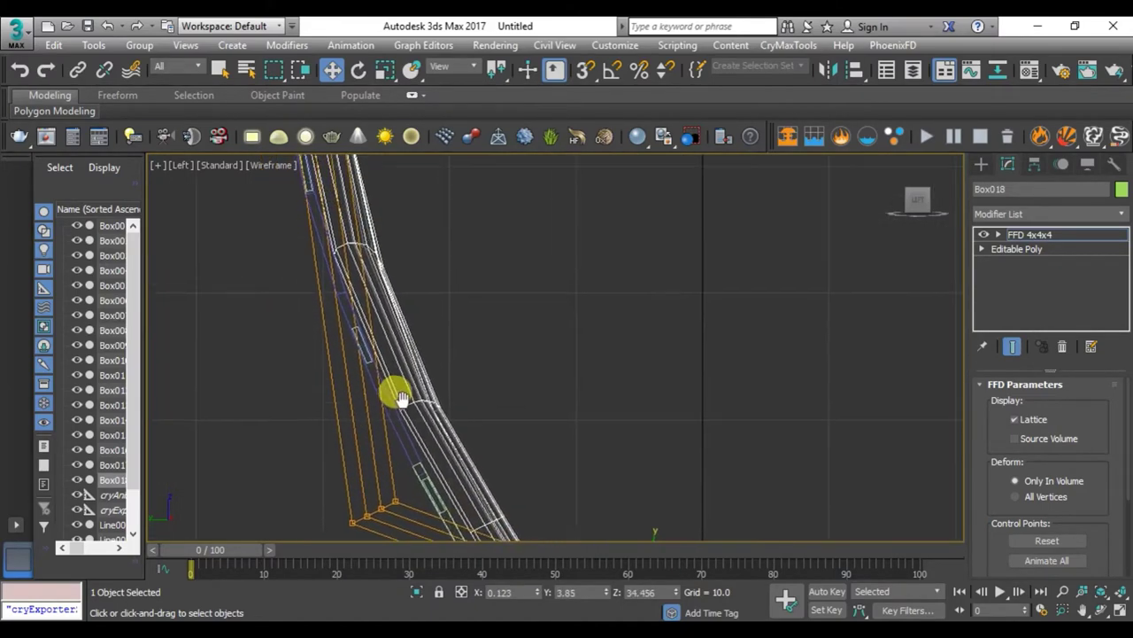
scroll(392, 392, "down", 2)
scroll(413, 291, "down", 3)
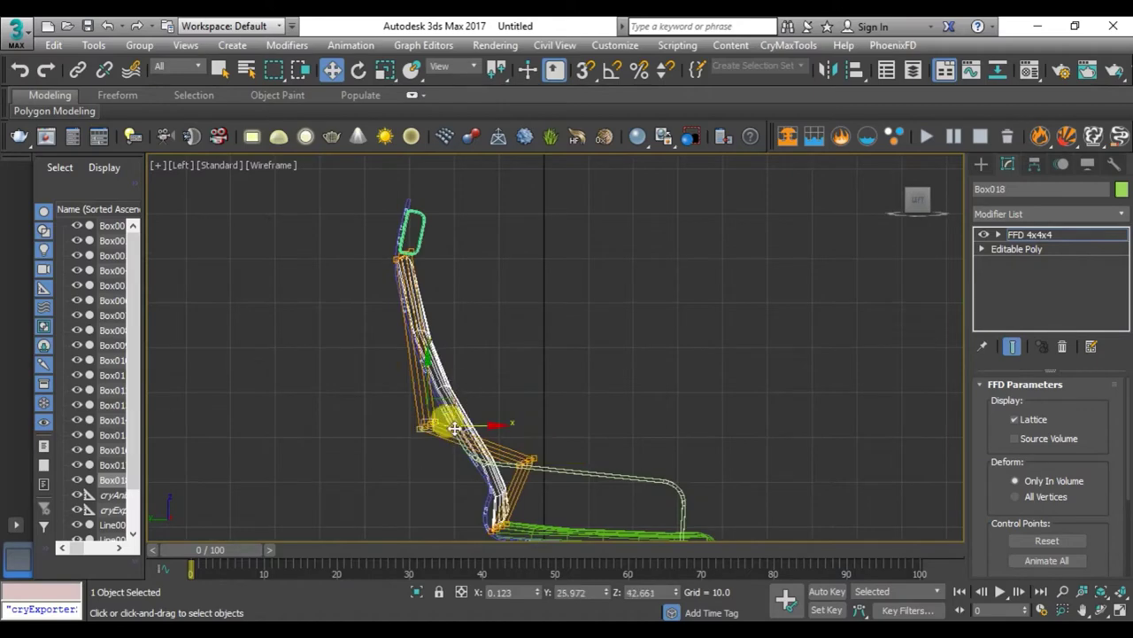
scroll(453, 428, "up", 5)
left_click_drag(370, 427, 330, 440)
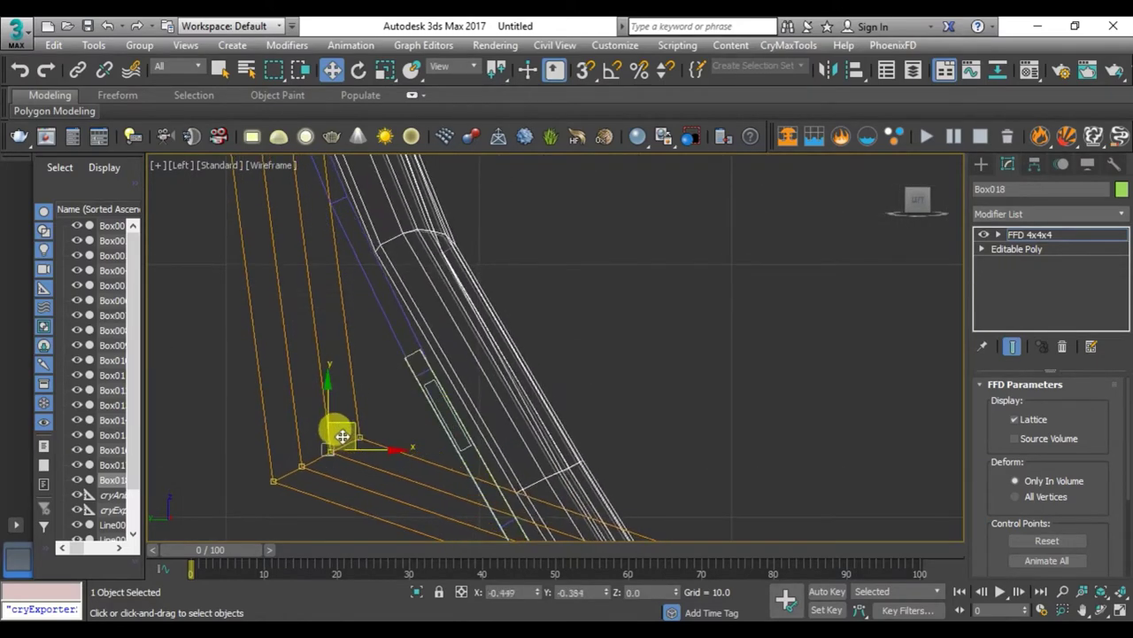
scroll(367, 405, "up", 2)
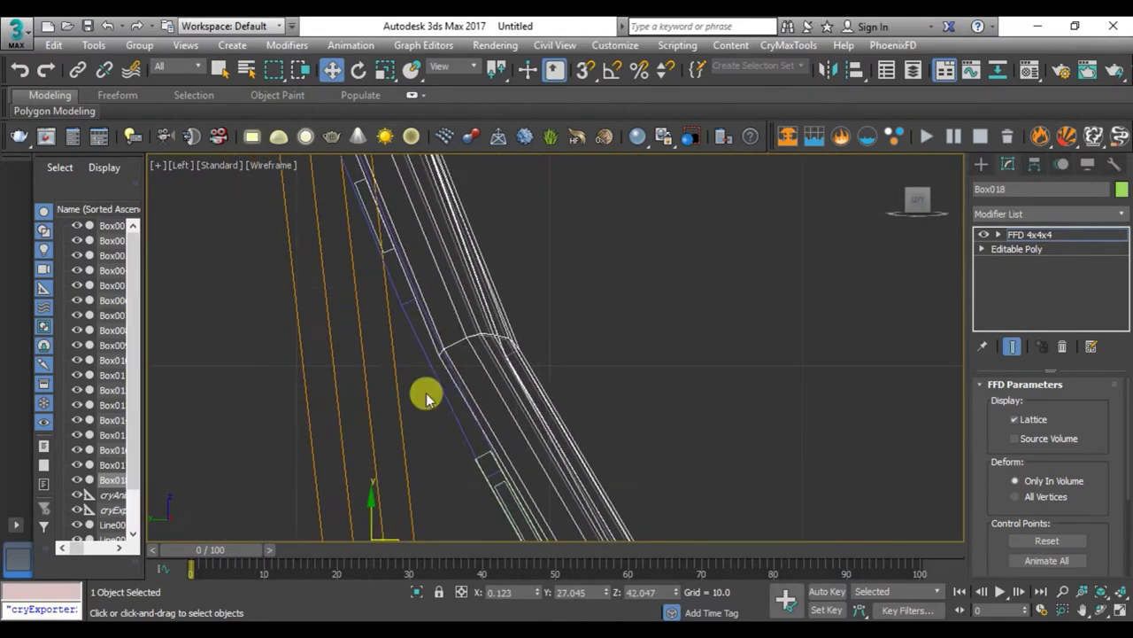
scroll(425, 392, "down", 4)
scroll(392, 397, "up", 4)
scroll(366, 324, "down", 2)
scroll(374, 321, "down", 2)
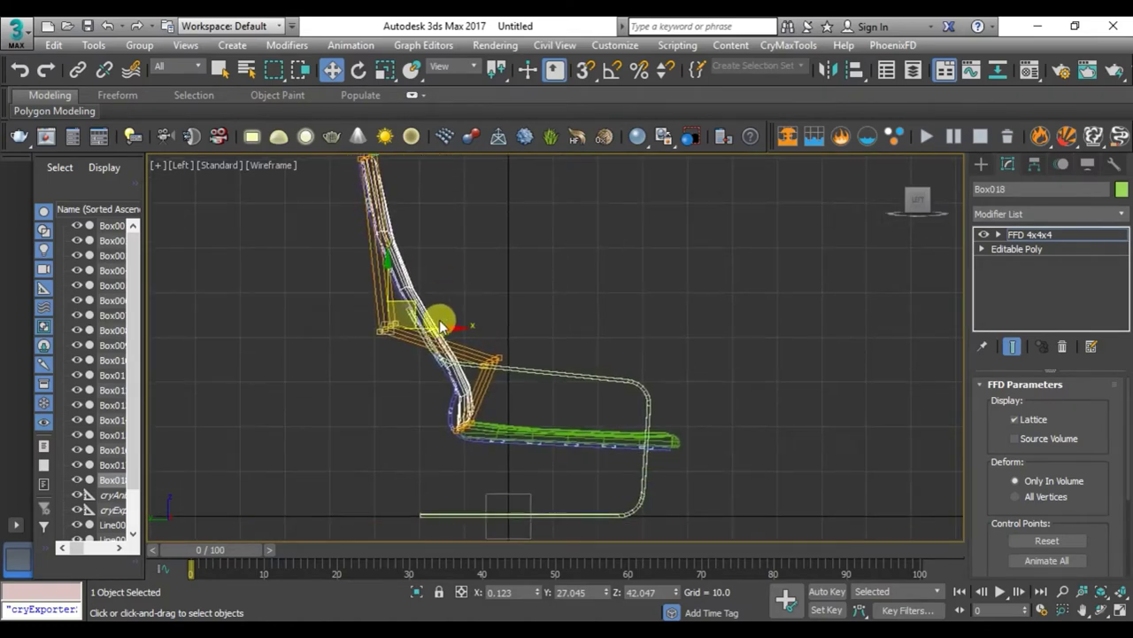
scroll(443, 324, "up", 3)
middle_click_drag(623, 441, 622, 426)
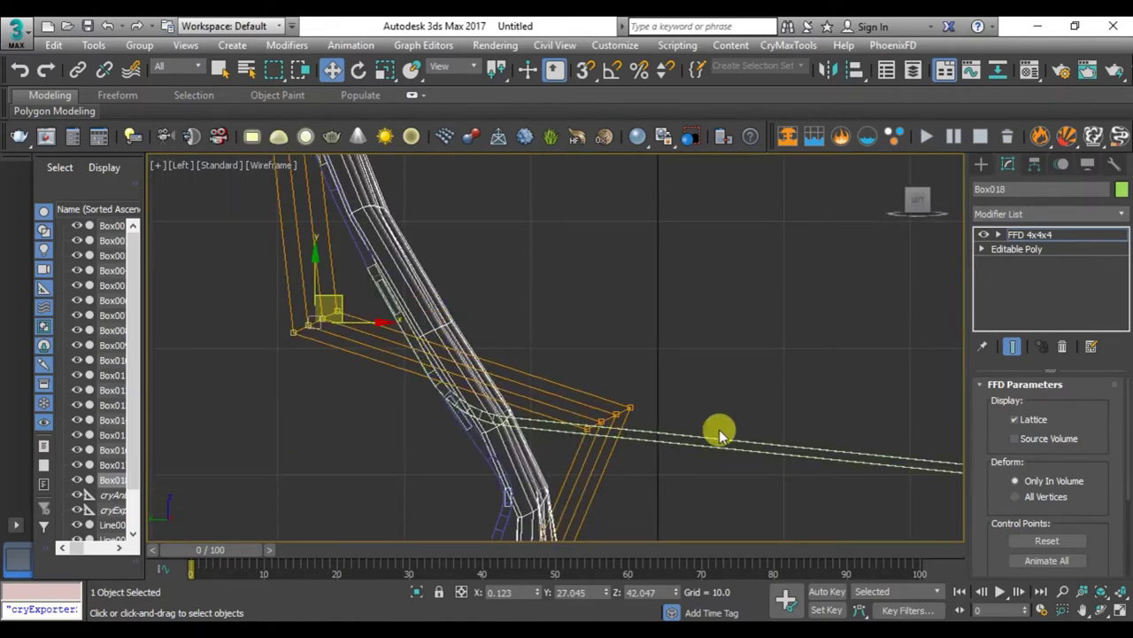
- Deselect Box018 and orbit the shaded perspective view in toward the chair arm
key("alt+w")
key("alt+w")
left_click(981, 164)
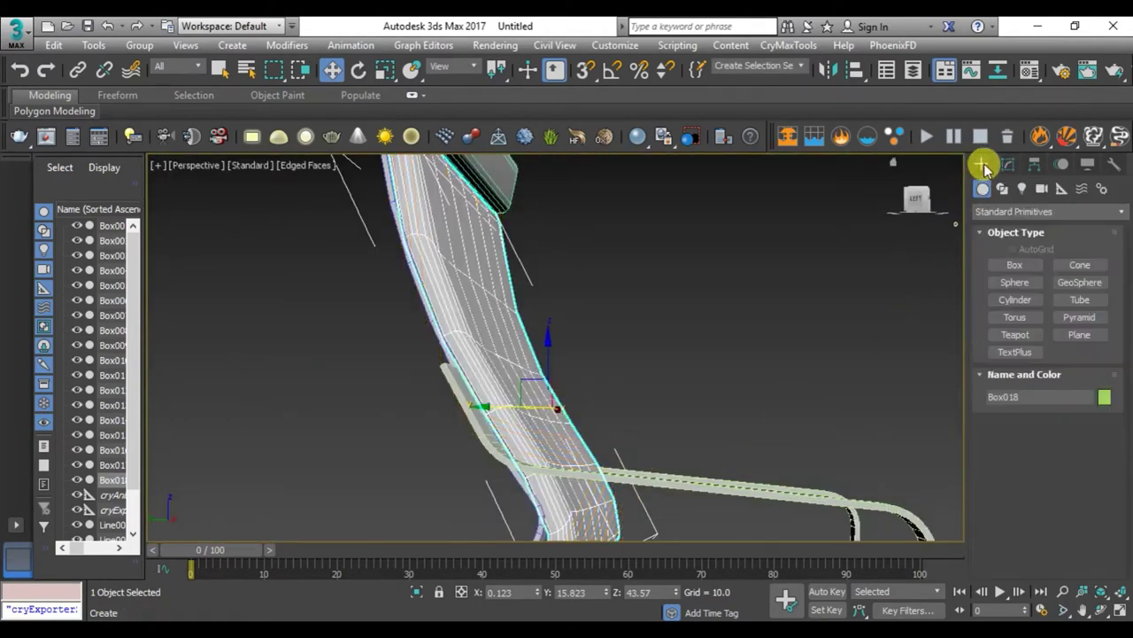
left_click(797, 315)
scroll(797, 314, "down", 5)
middle_click_drag(658, 366, 632, 387, "alt")
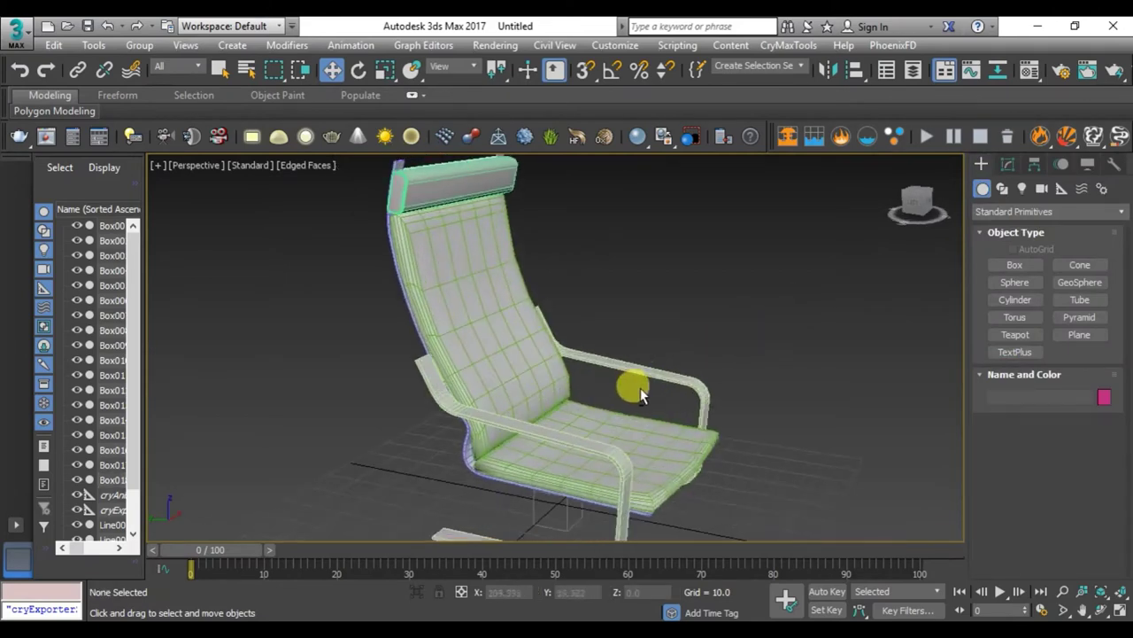
key("F4")
scroll(496, 371, "up", 3)
scroll(467, 363, "up", 3)
mouse_move(433, 399)
middle_mouse_down("alt")
mouse_move(581, 362)
mouse_move(575, 446)
mouse_move(539, 435)
mouse_move(540, 450)
mouse_move(607, 446)
mouse_move(545, 464)
mouse_move(446, 354)
mouse_move(463, 325)
mouse_move(487, 376)
mouse_move(504, 374)
mouse_move(458, 395)
mouse_move(623, 405)
mouse_move(653, 295)
mouse_move(659, 303)
mouse_move(603, 253)
mouse_move(590, 372)
mouse_move(534, 362)
mouse_move(540, 378)
middle_mouse_up("alt")
scroll(517, 453, "up", 2)
key("F4")
- Inspect the backrest and slats up close, toggling edged faces, ending at a front view
key("F4")
key("F4")
scroll(540, 378, "up", 5)
mouse_move(505, 443)
middle_mouse_down("alt")
mouse_move(422, 431)
mouse_move(484, 443)
mouse_move(430, 455)
mouse_move(513, 422)
mouse_move(452, 405)
mouse_move(463, 398)
mouse_move(341, 407)
mouse_move(470, 393)
middle_mouse_up("alt")
key("F4")
key("F4")
scroll(513, 422, "down", 3)
scroll(474, 392, "down", 3)
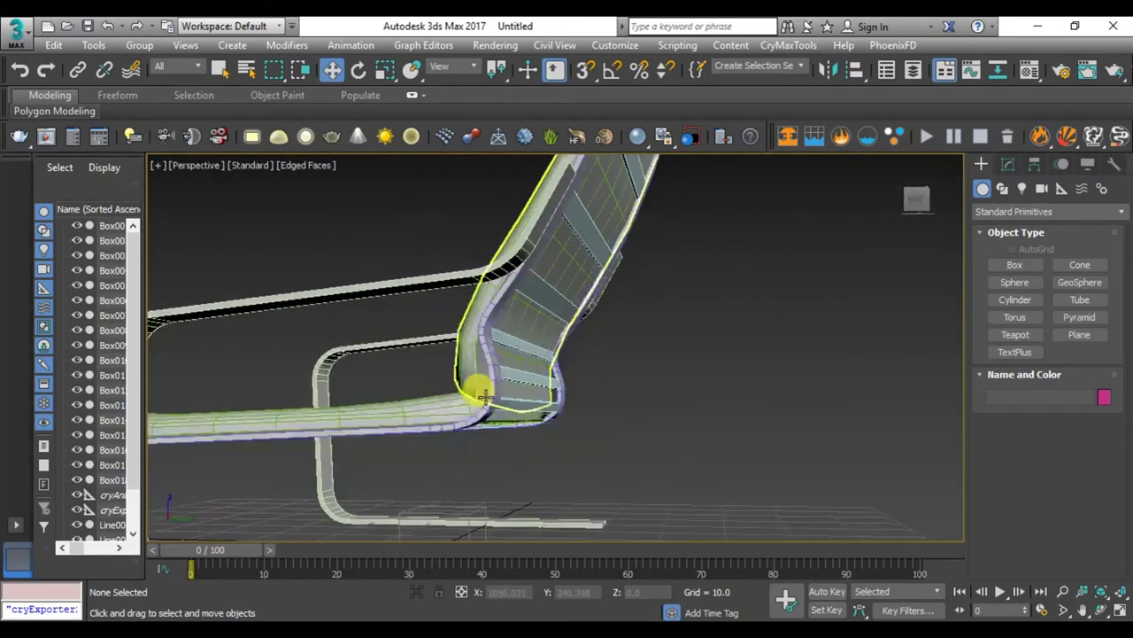
mouse_move(567, 461)
middle_mouse_down("alt")
mouse_move(587, 451)
mouse_move(445, 466)
mouse_move(523, 410)
middle_mouse_up("alt")
key("F4")
scroll(455, 431, "down", 5)
scroll(481, 456, "up", 3)
mouse_move(481, 455)
middle_mouse_down("alt")
mouse_move(526, 413)
mouse_move(726, 475)
mouse_move(552, 435)
mouse_move(534, 407)
mouse_move(578, 447)
mouse_move(539, 431)
mouse_move(594, 422)
mouse_move(552, 470)
mouse_move(516, 389)
middle_mouse_up("alt")
- Clone the seat Box004 down toward the floor as a copy named Box019
scroll(516, 390, "up", 2)
left_click(552, 311)
key("alt+w")
key("alt+w")
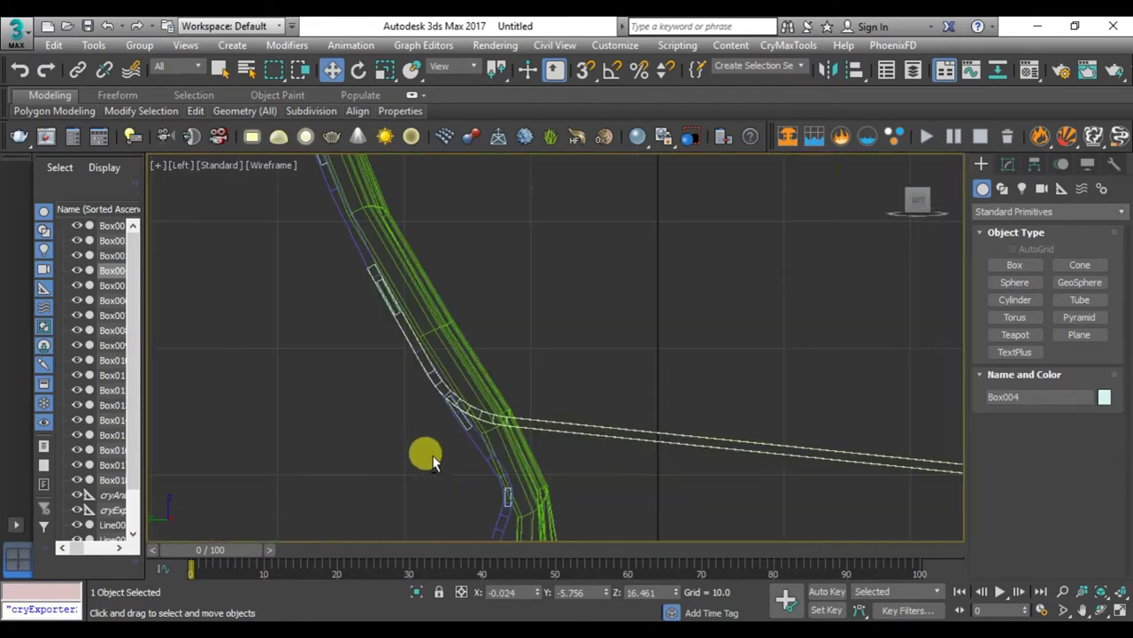
scroll(488, 492, "down", 5)
middle_click_drag(488, 492, 526, 407)
scroll(575, 372, "up", 2)
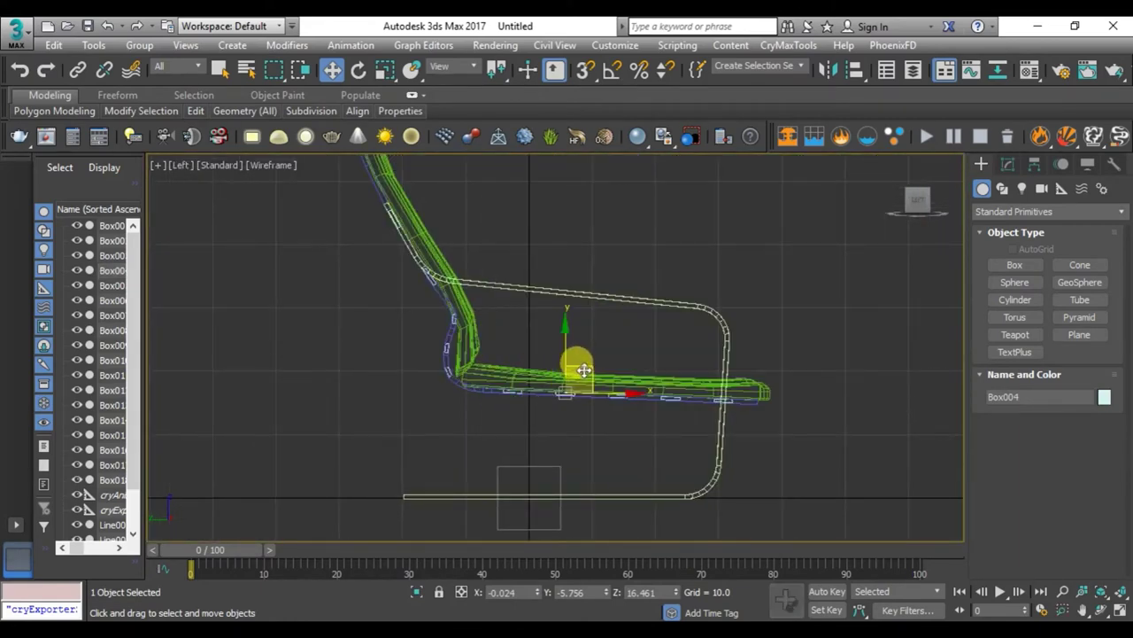
left_click_drag(479, 479, 480, 481, "shift")
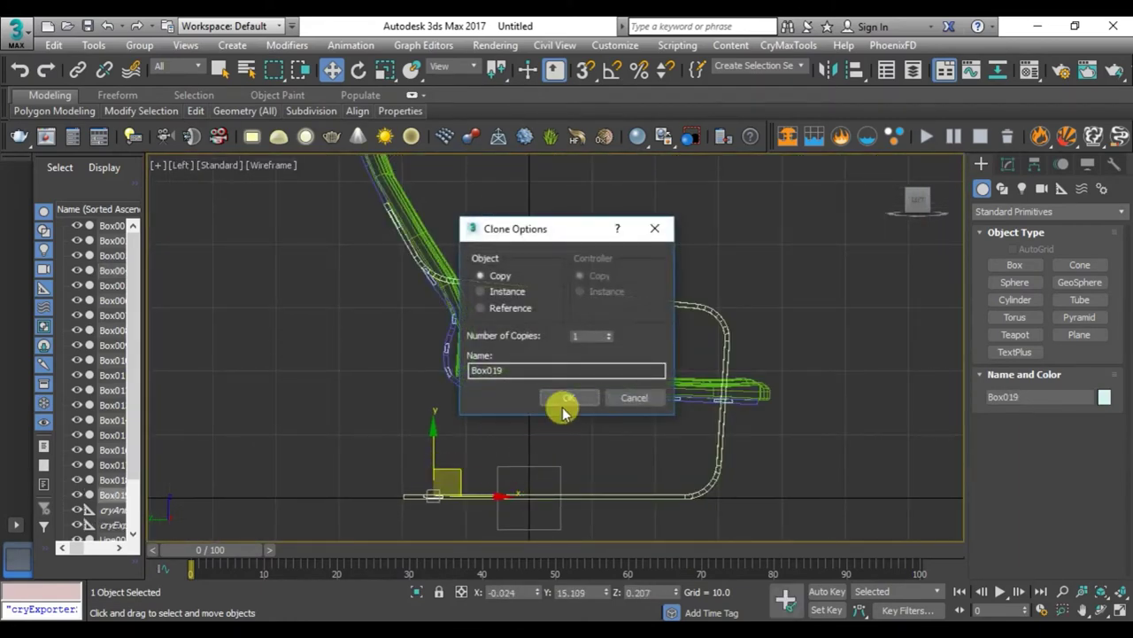
left_click(571, 399)
scroll(465, 494, "up", 3)
scroll(430, 489, "up", 2)
scroll(431, 489, "up", 2)
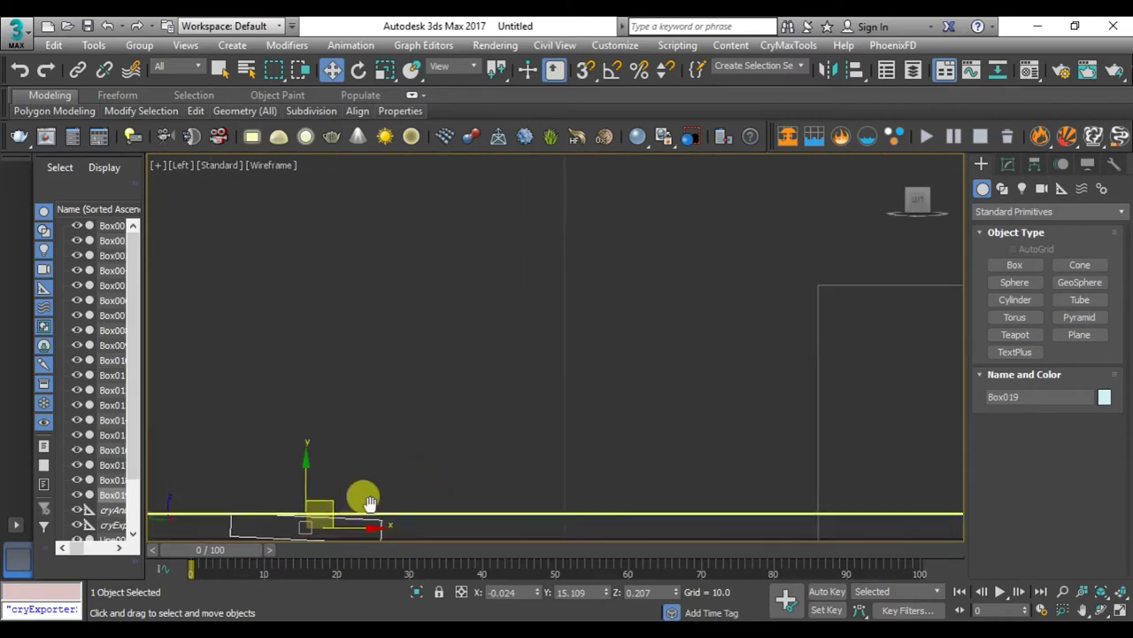
middle_click_drag(362, 498, 449, 445)
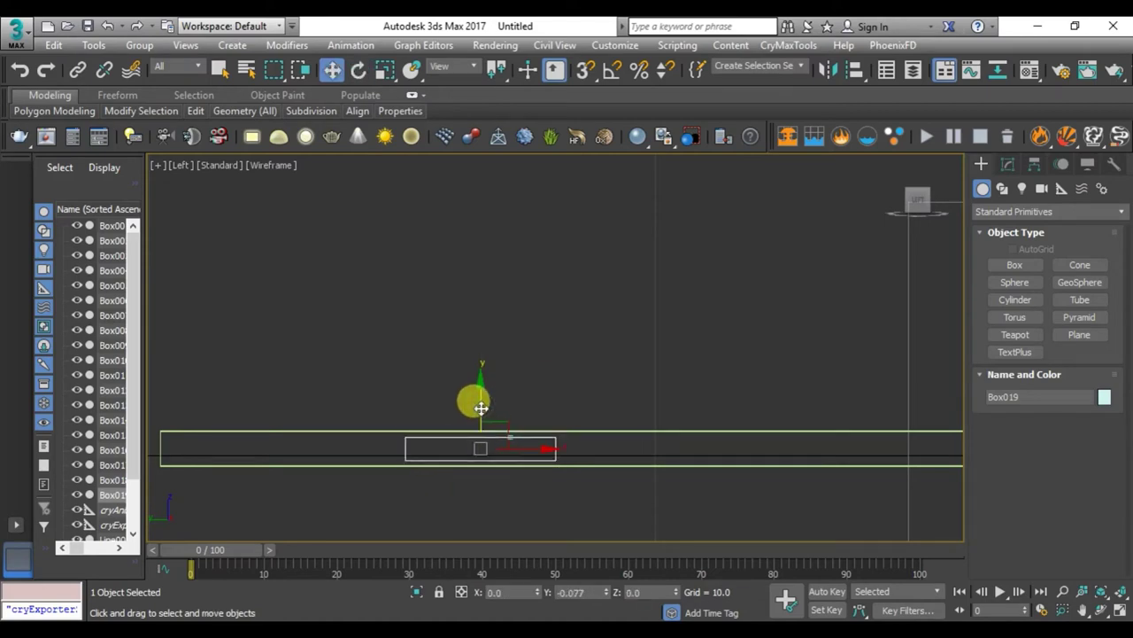
- Scale Box019 into a flat crossbar between the base rails and check it in perspective
key("r")
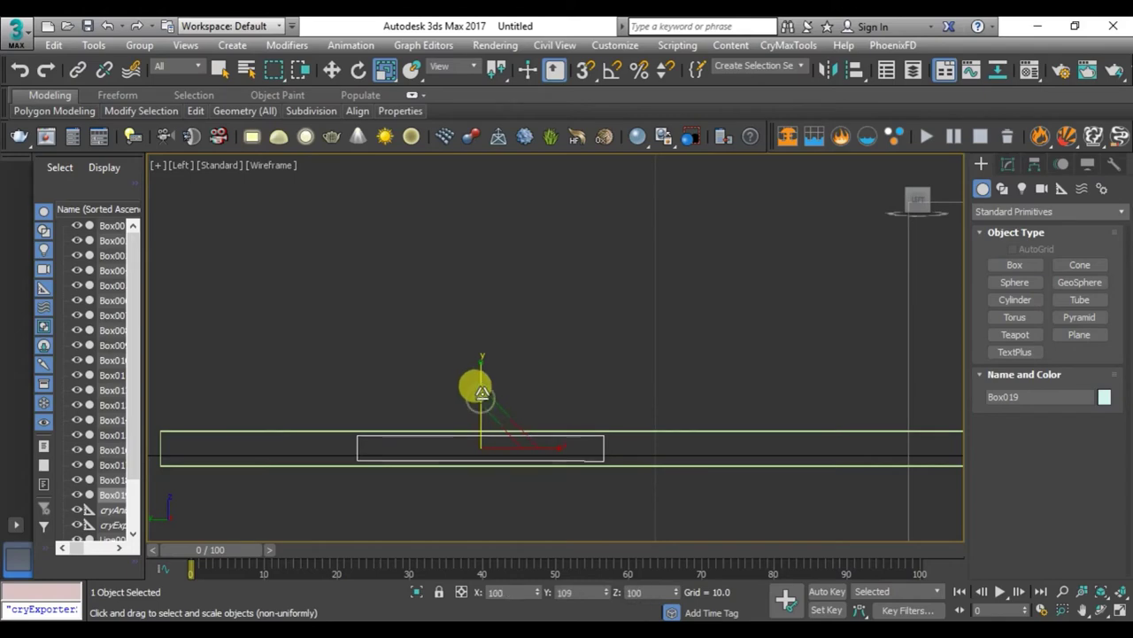
key("alt+w")
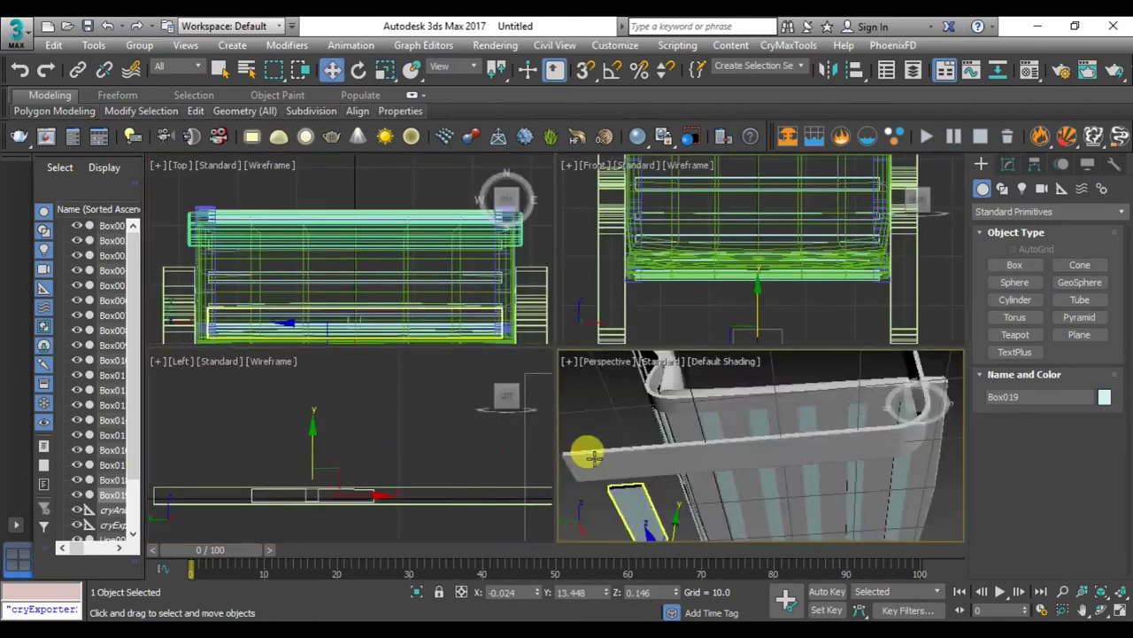
key("alt+w")
mouse_move(585, 452)
middle_mouse_down("alt")
mouse_move(624, 503)
mouse_move(581, 389)
mouse_move(544, 362)
mouse_move(557, 451)
mouse_move(537, 402)
middle_mouse_up("alt")
key("r")
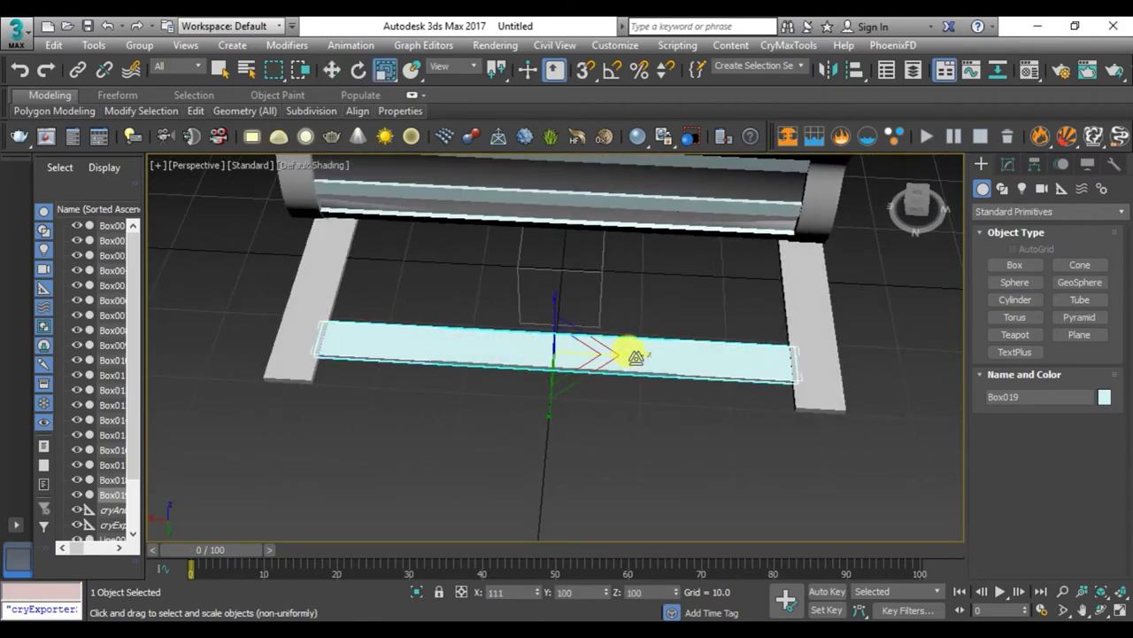
mouse_move(640, 383)
middle_mouse_down("alt")
mouse_move(582, 392)
mouse_move(547, 438)
mouse_move(481, 431)
mouse_move(492, 365)
middle_mouse_up("alt")
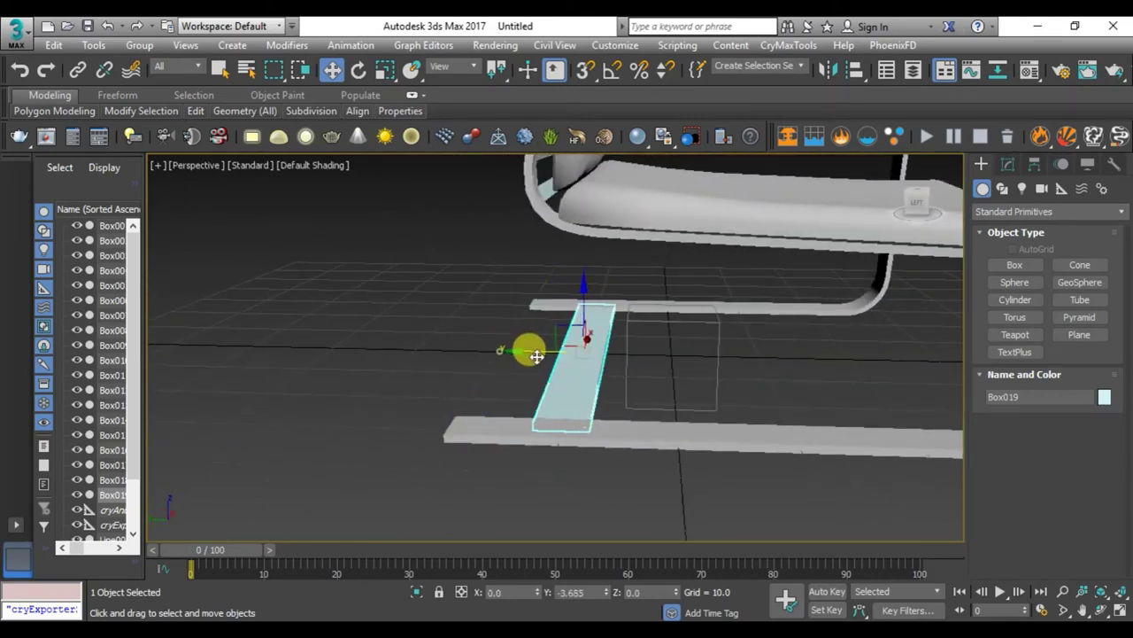
- Deselect Box019 and orbit the chair to a frontal three-quarter view
left_click(400, 396)
scroll(526, 463, "down", 5)
mouse_move(526, 463)
middle_mouse_down("alt")
mouse_move(506, 435)
mouse_move(560, 478)
middle_mouse_up("alt")
scroll(506, 435, "up", 5)
middle_click_drag(553, 469, 520, 455, "alt")
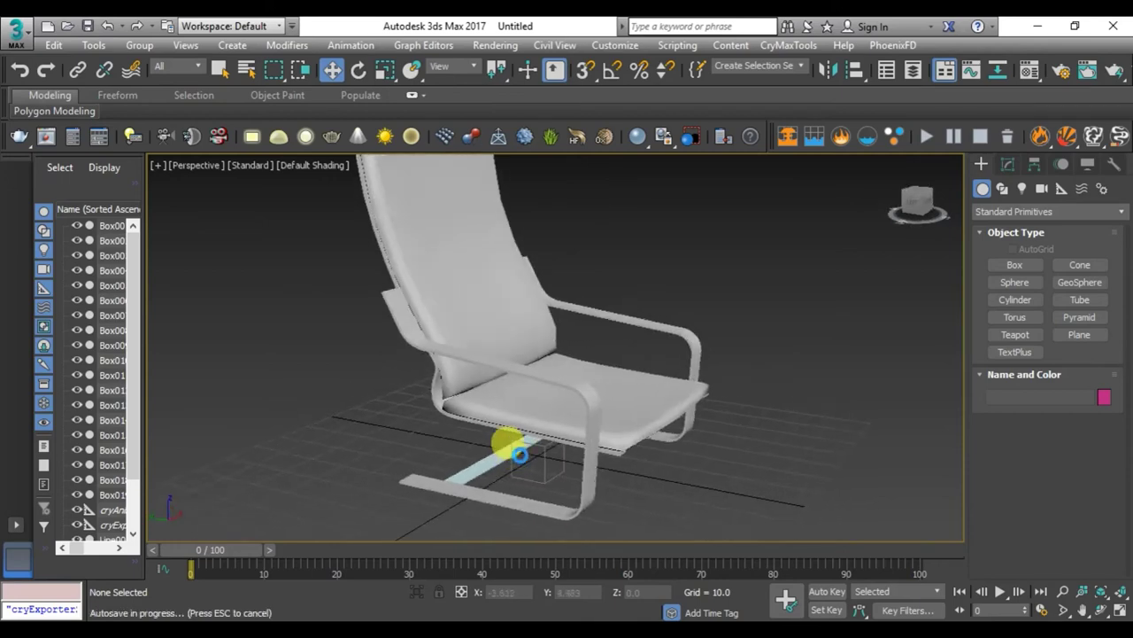
scroll(548, 461, "down", 4)
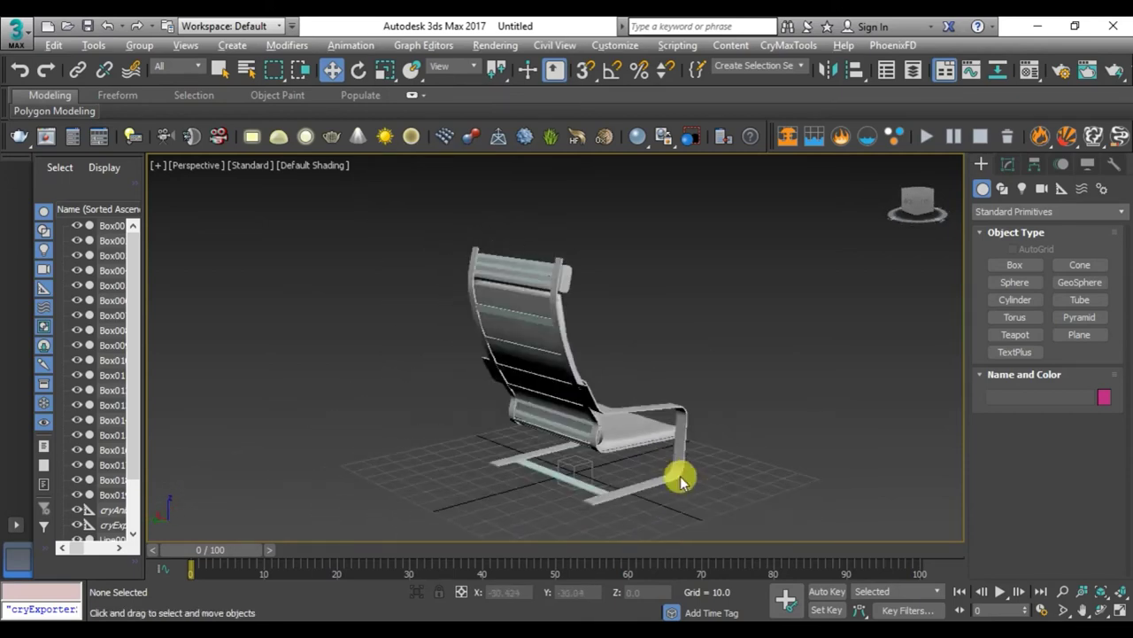
mouse_move(680, 479)
middle_mouse_down("alt")
mouse_move(608, 399)
mouse_move(663, 404)
mouse_move(577, 398)
mouse_move(645, 387)
mouse_move(638, 375)
mouse_move(488, 397)
mouse_move(549, 415)
mouse_move(506, 383)
mouse_move(458, 470)
mouse_move(340, 447)
middle_mouse_up("alt")
scroll(623, 390, "up", 5)
scroll(587, 304, "down", 5)
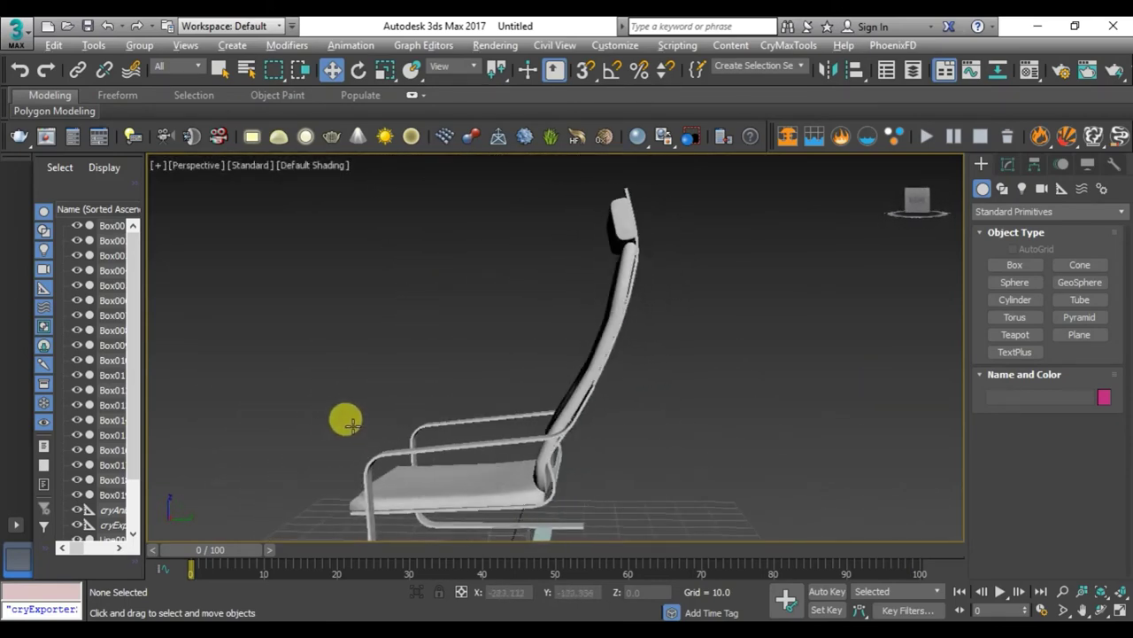
middle_click_drag(392, 420, 510, 425, "alt")
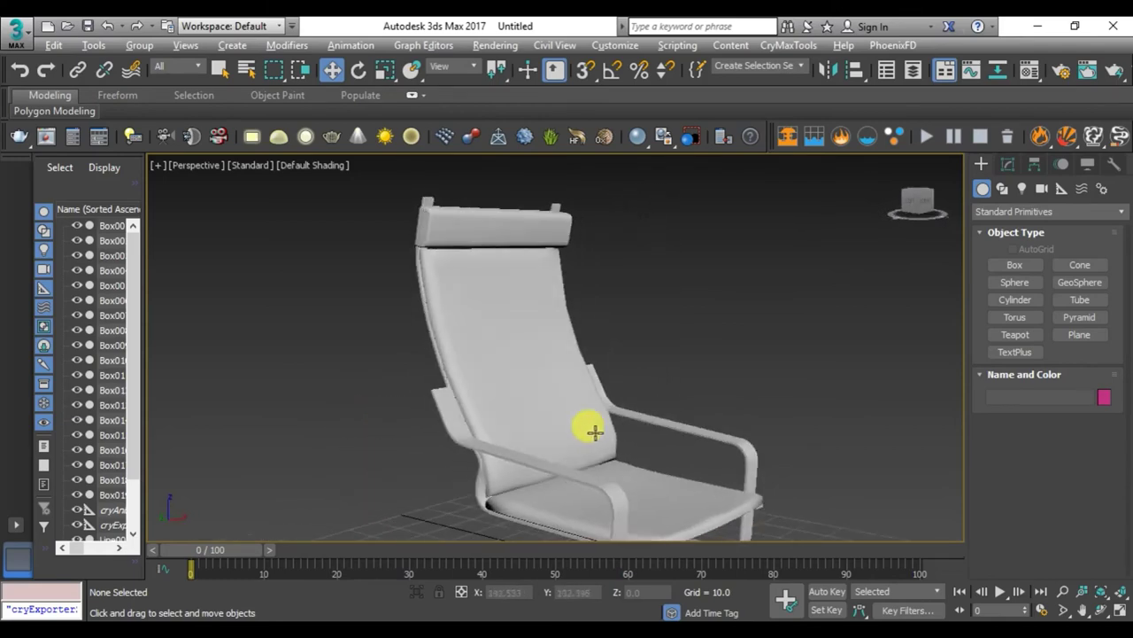
mouse_move(600, 431)
middle_mouse_down("alt")
mouse_move(551, 468)
mouse_move(513, 405)
mouse_move(573, 428)
mouse_move(667, 403)
middle_mouse_up("alt")
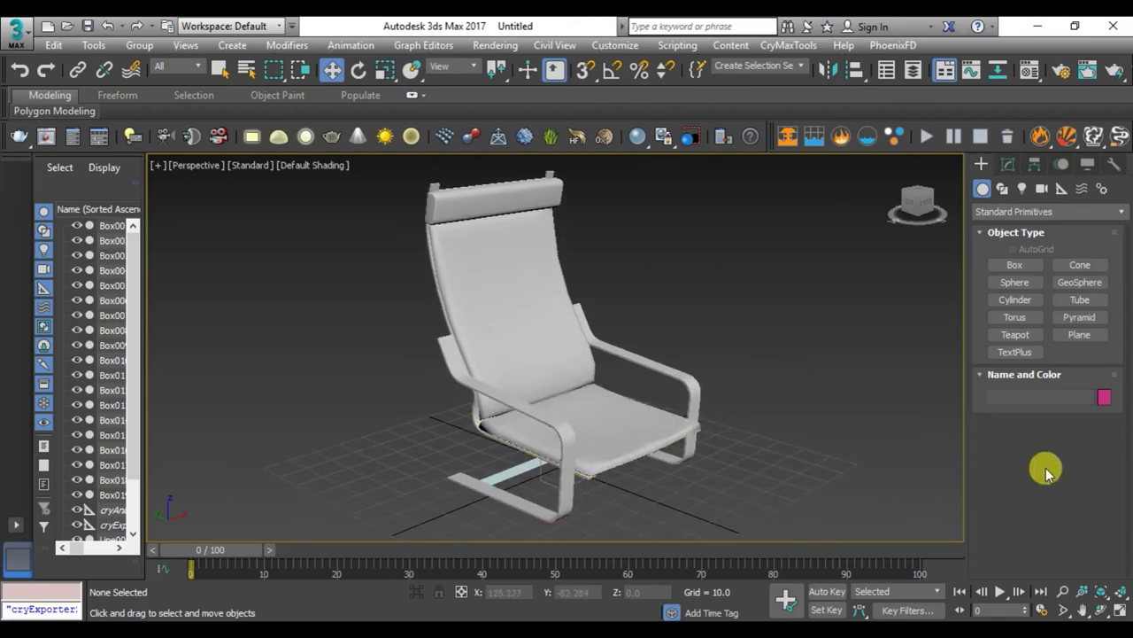